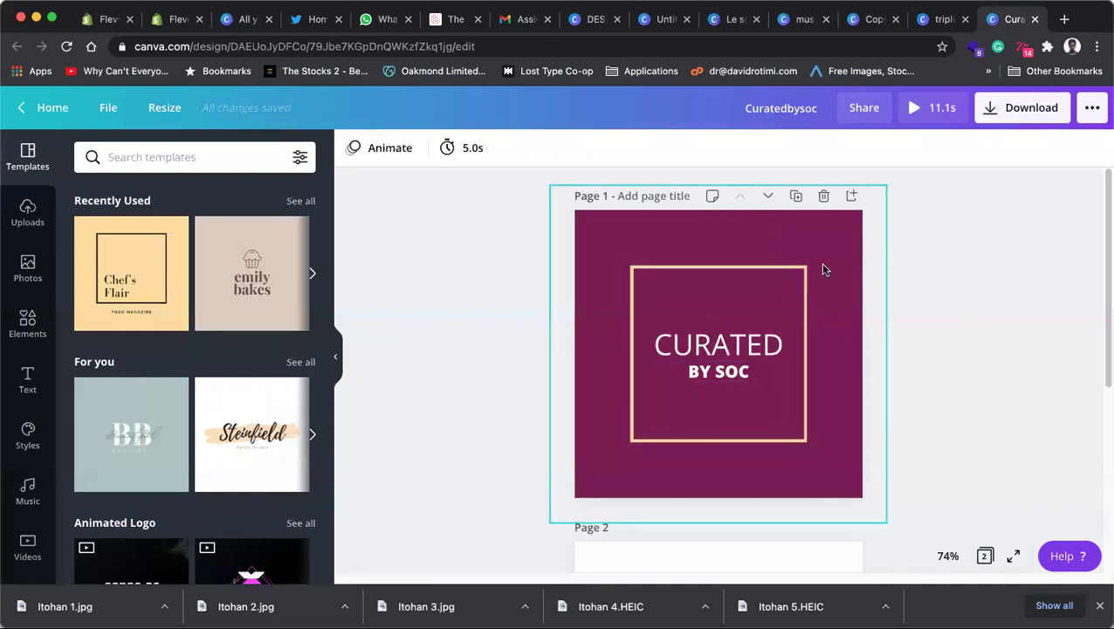
Step: Close the extra Chrome tab so the maroon Curatedbysoc logo design is showing
{"action": "left_click", "coordinate": [478, 18]}
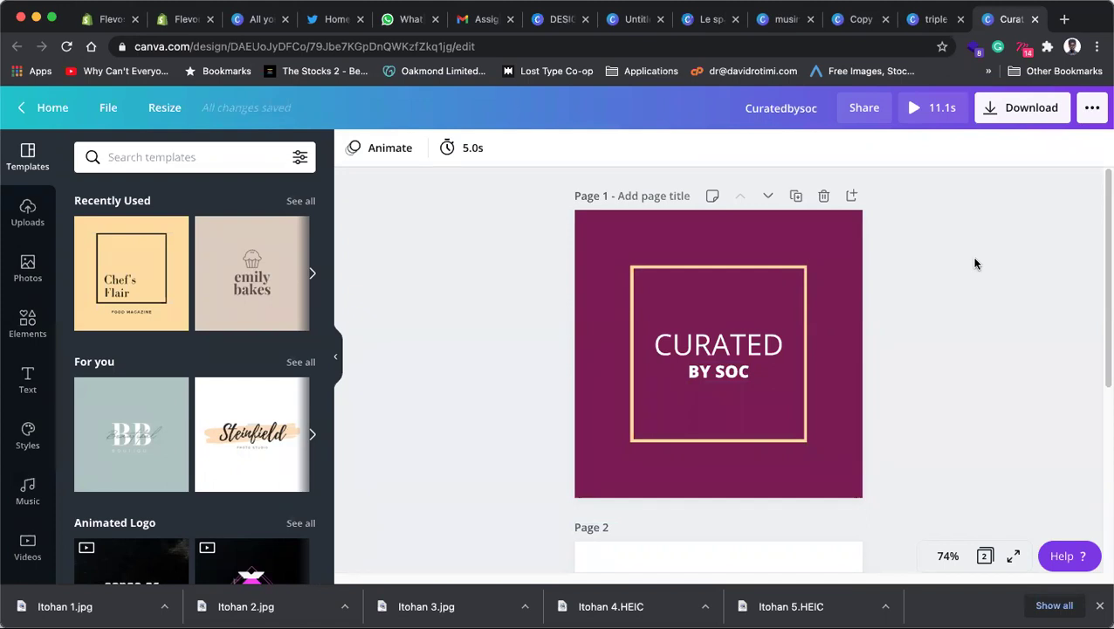
{"action": "left_click", "coordinate": [718, 346]}
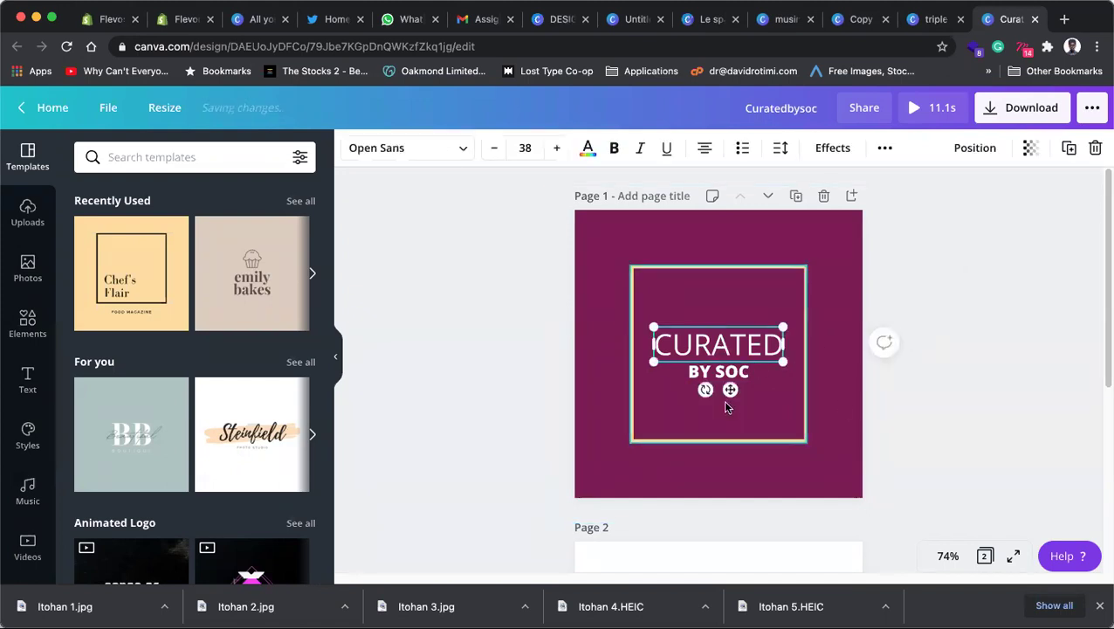
{"action": "left_click", "coordinate": [718, 372], "text": "shift"}
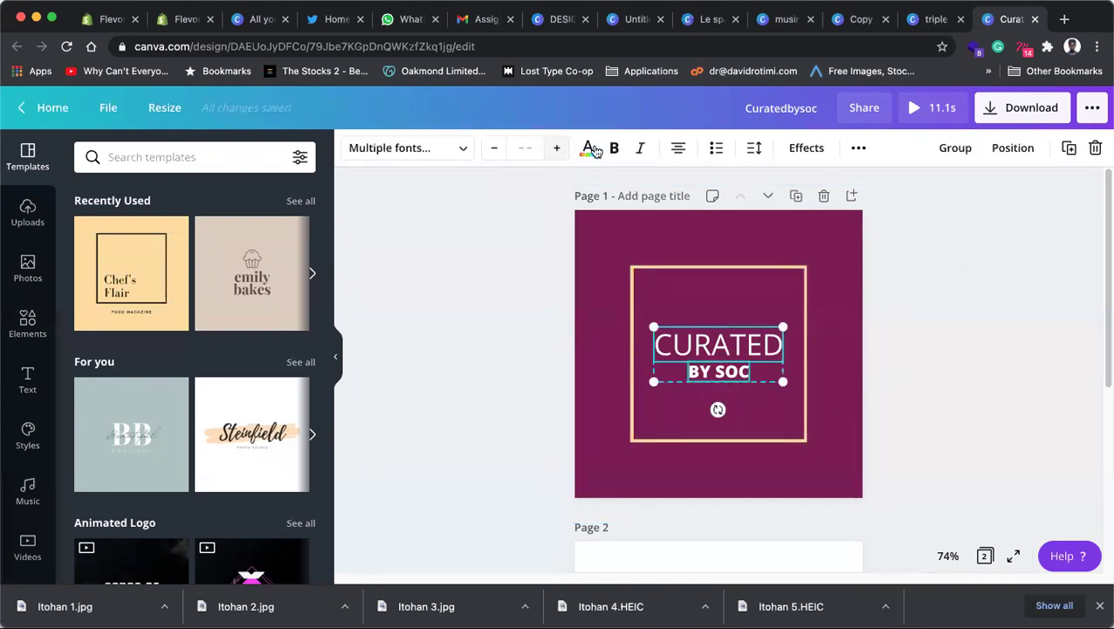
{"action": "left_click", "coordinate": [589, 148]}
{"action": "left_click", "coordinate": [132, 302]}
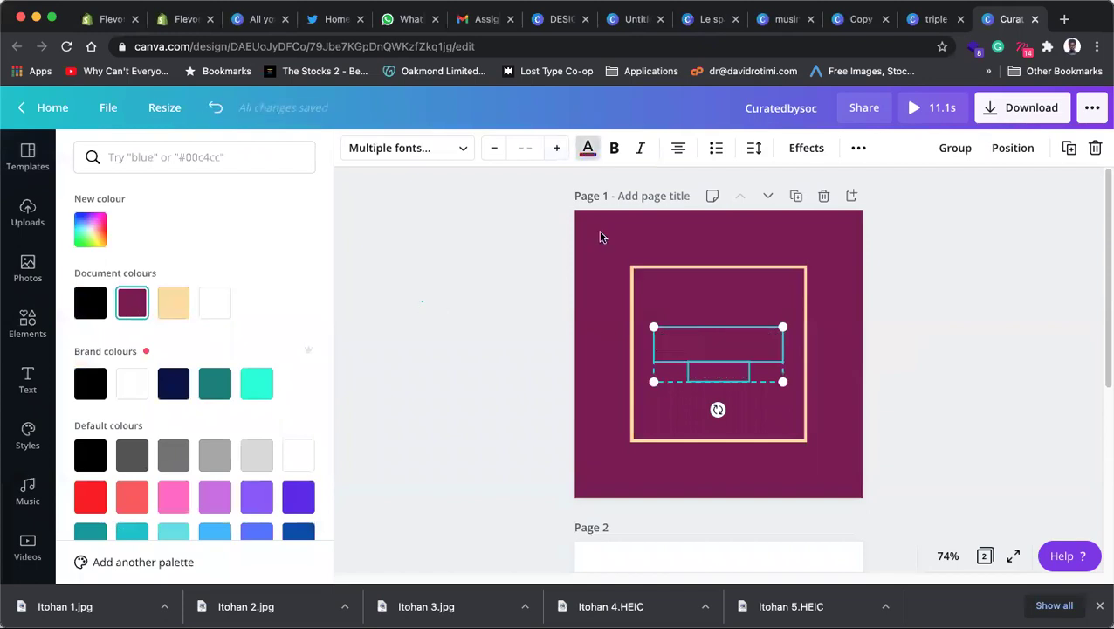
{"action": "left_click", "coordinate": [636, 274]}
{"action": "left_click", "coordinate": [352, 149]}
{"action": "left_click", "coordinate": [215, 302]}
{"action": "left_click", "coordinate": [946, 321]}
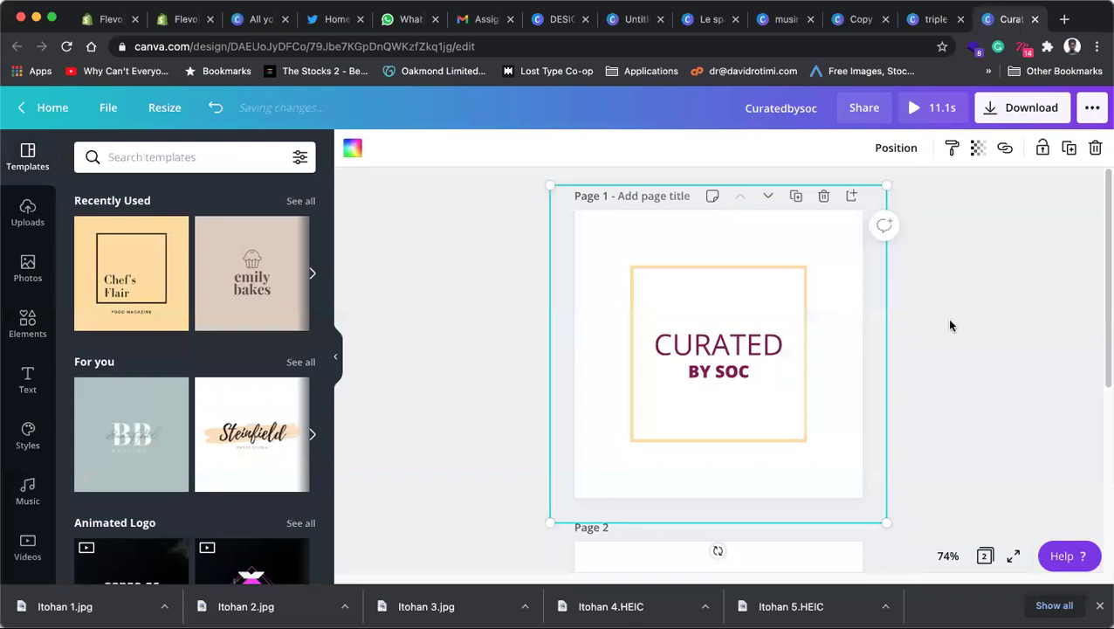
{"action": "key", "text": "super+z"}
{"action": "key", "text": "super+z"}
{"action": "left_click", "coordinate": [1011, 310]}
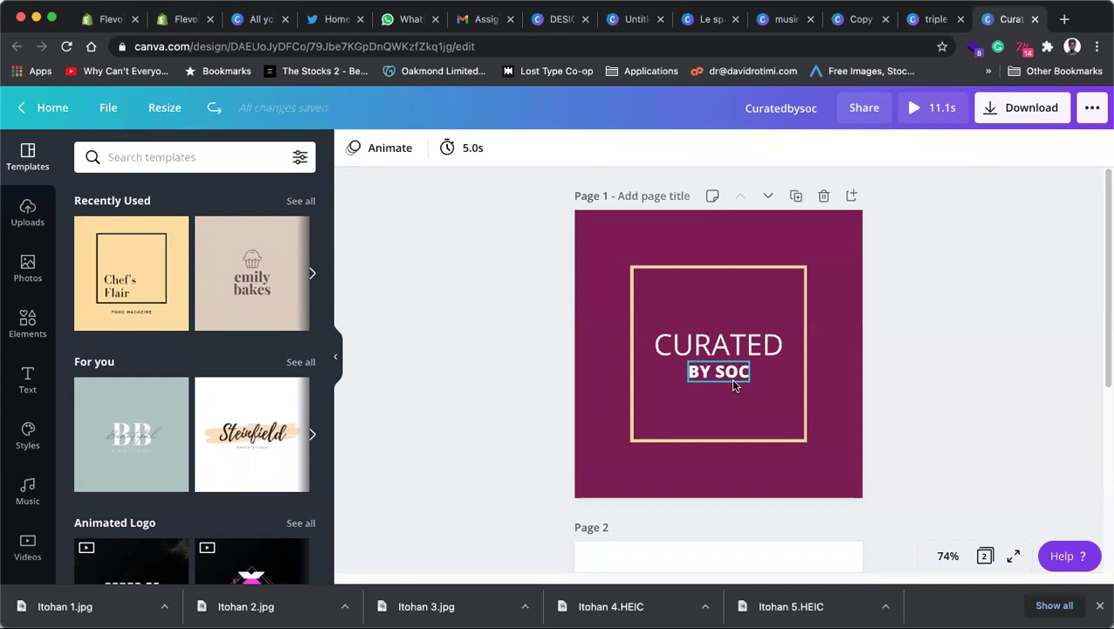
Step: On page 2, shrink the gift-box graphic by dragging its corner handle
{"action": "scroll", "coordinate": [775, 312], "scroll_direction": "down", "scroll_amount": 1}
{"action": "scroll", "coordinate": [772, 314], "scroll_direction": "down", "scroll_amount": 5}
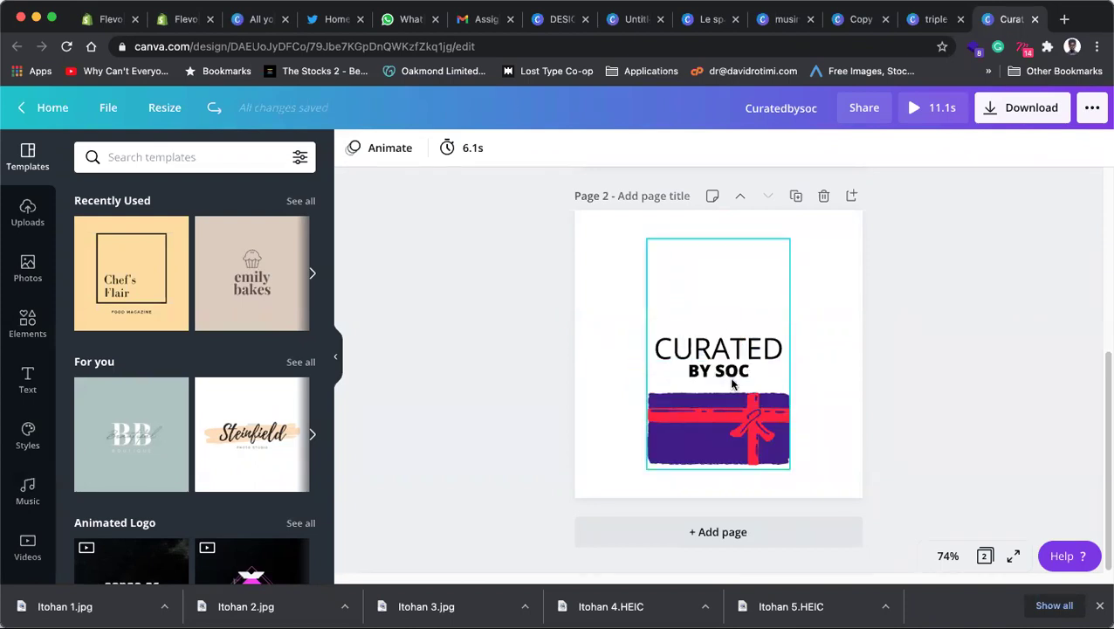
{"action": "left_click", "coordinate": [792, 240]}
{"action": "left_click_drag", "start_coordinate": [792, 241], "coordinate": [745, 342]}
Step: Move the CURATED BY SOC text up and place the resized gift graphic just below it
{"action": "left_click", "coordinate": [746, 348]}
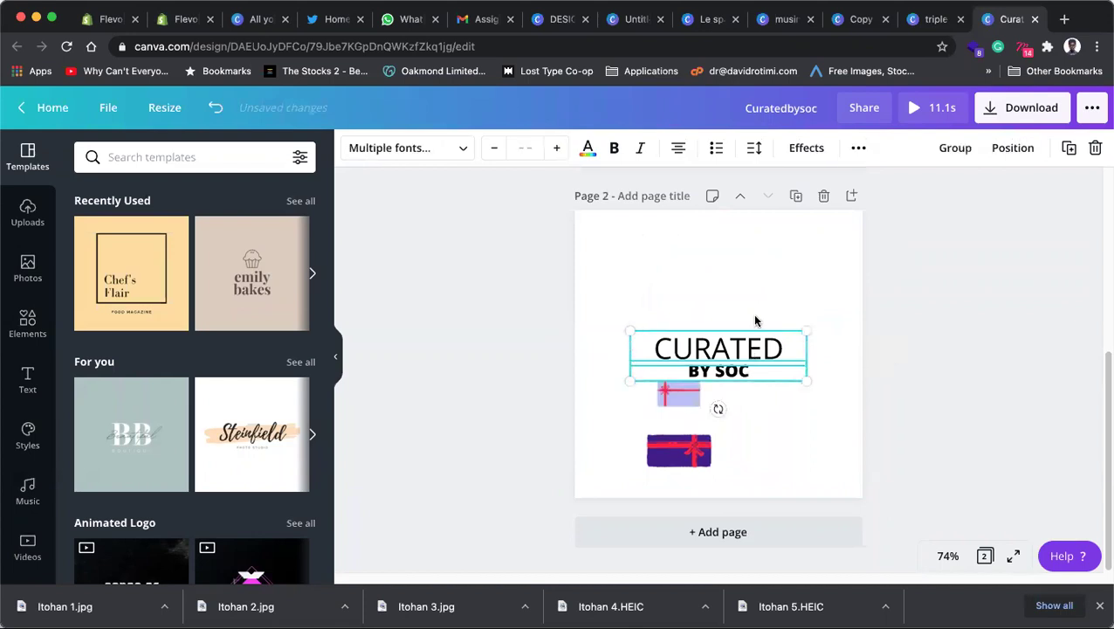
{"action": "left_click_drag", "start_coordinate": [723, 381], "coordinate": [722, 302]}
{"action": "left_click_drag", "start_coordinate": [741, 441], "coordinate": [750, 431]}
{"action": "left_click_drag", "start_coordinate": [756, 350], "coordinate": [772, 332]}
{"action": "left_click_drag", "start_coordinate": [732, 411], "coordinate": [731, 399]}
{"action": "left_click", "coordinate": [739, 292]}
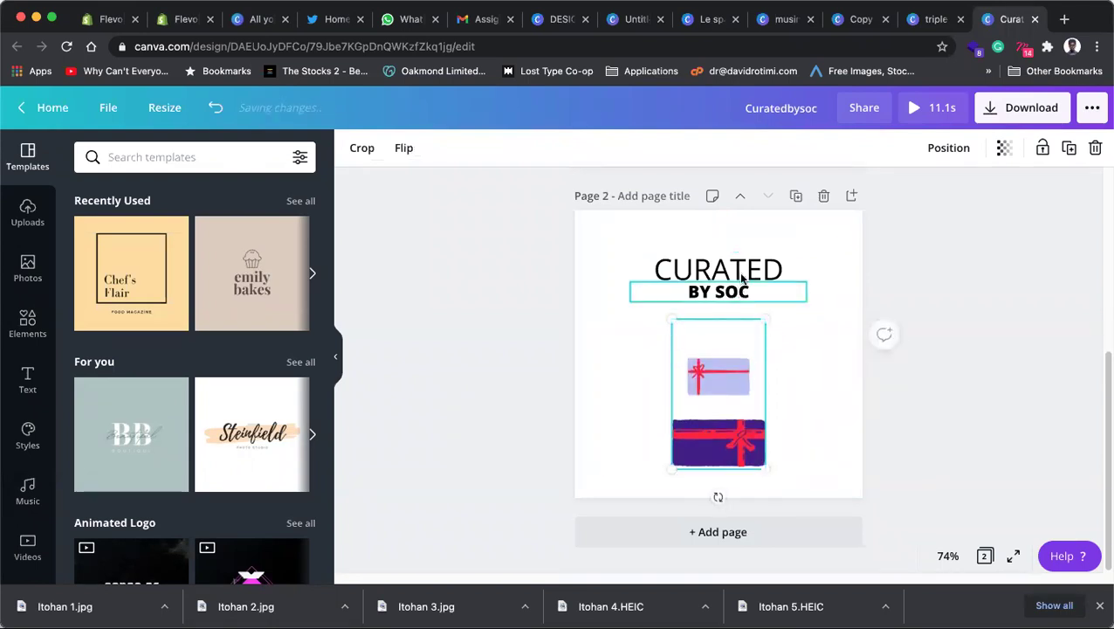
{"action": "left_click", "coordinate": [858, 306]}
{"action": "left_click", "coordinate": [731, 272]}
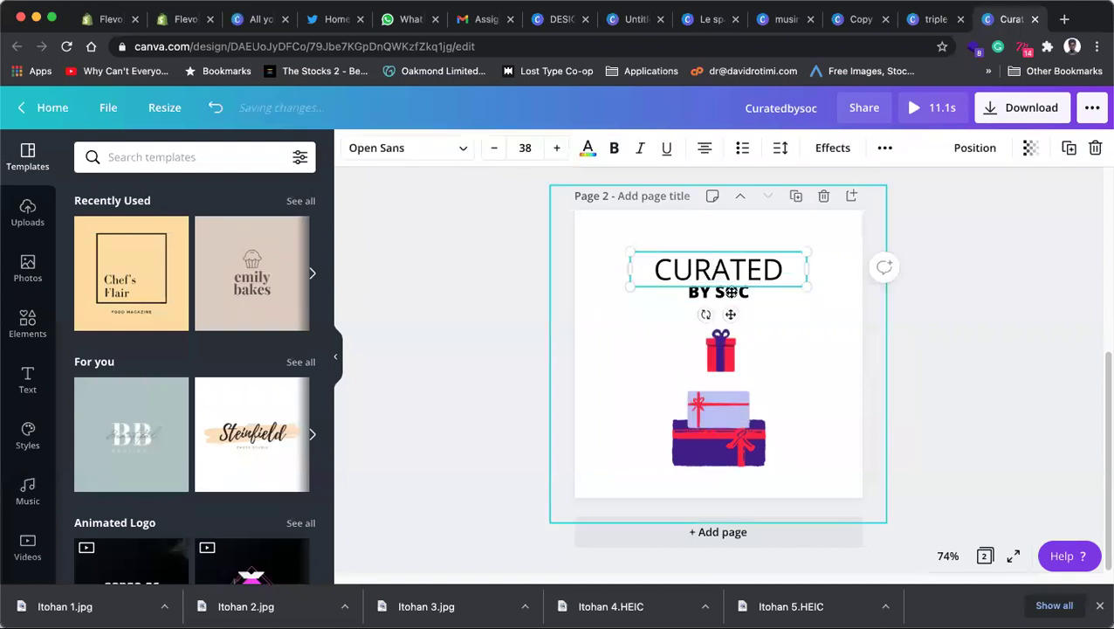
{"action": "left_click", "coordinate": [973, 267]}
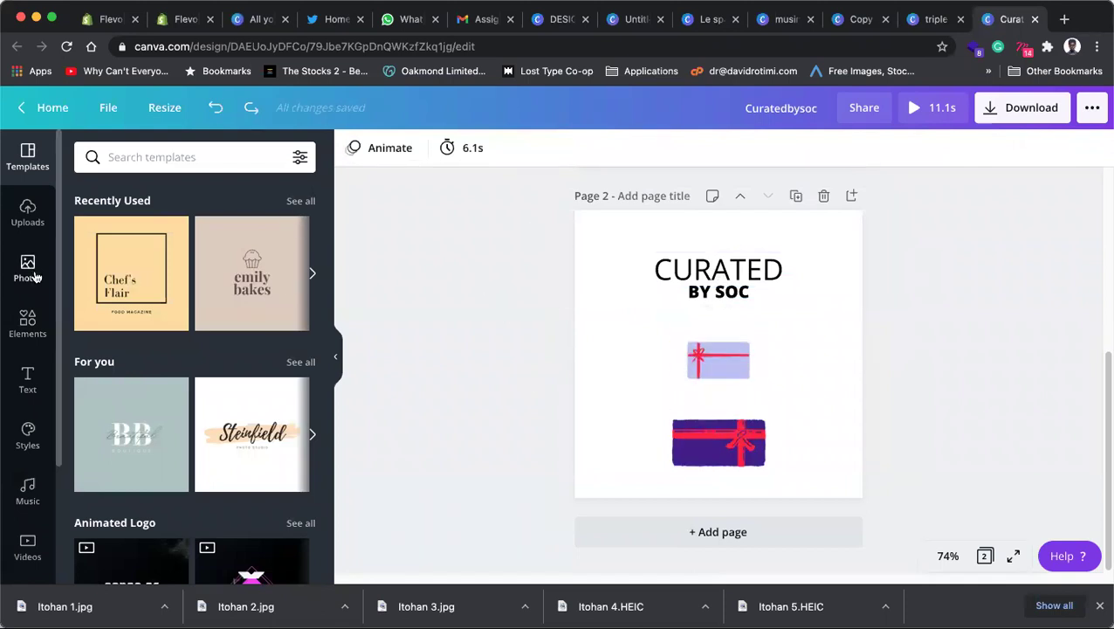
Step: Open the Background options from Elements and try the peach colour swatch for page 2
{"action": "left_click", "coordinate": [27, 318]}
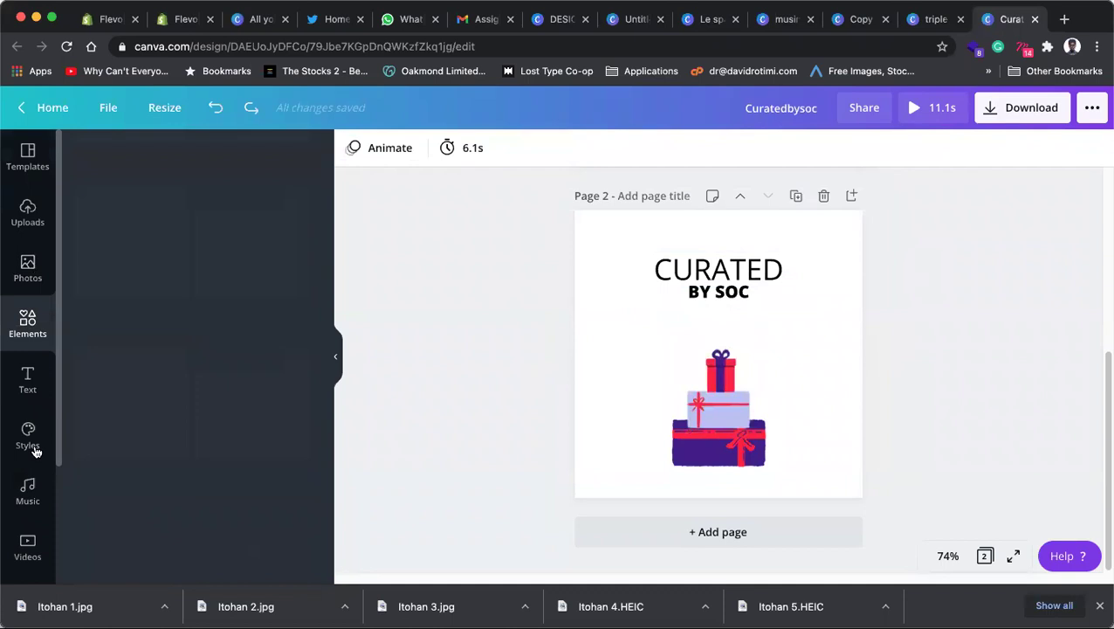
{"action": "scroll", "coordinate": [23, 472], "scroll_direction": "down", "scroll_amount": 2}
{"action": "left_click", "coordinate": [33, 445]}
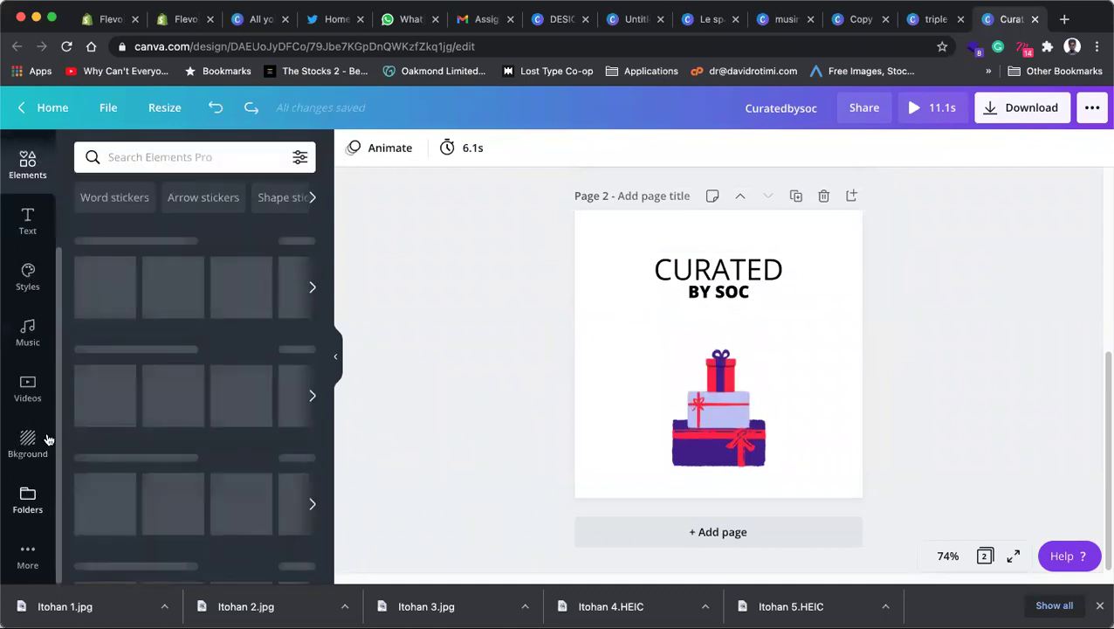
{"action": "left_click", "coordinate": [180, 202]}
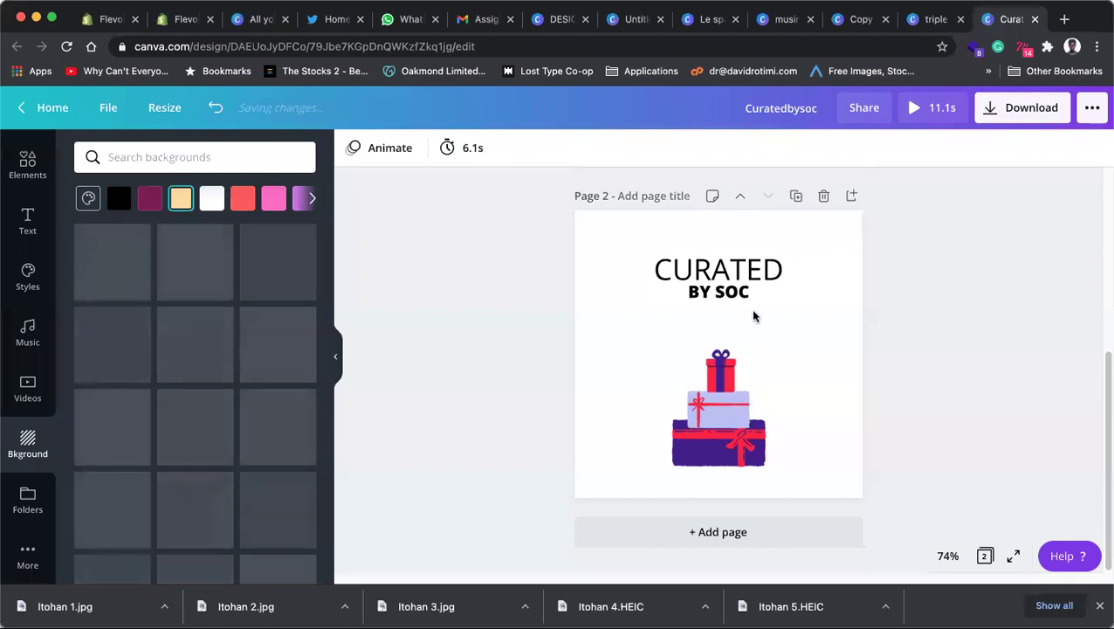
{"action": "left_click", "coordinate": [736, 273]}
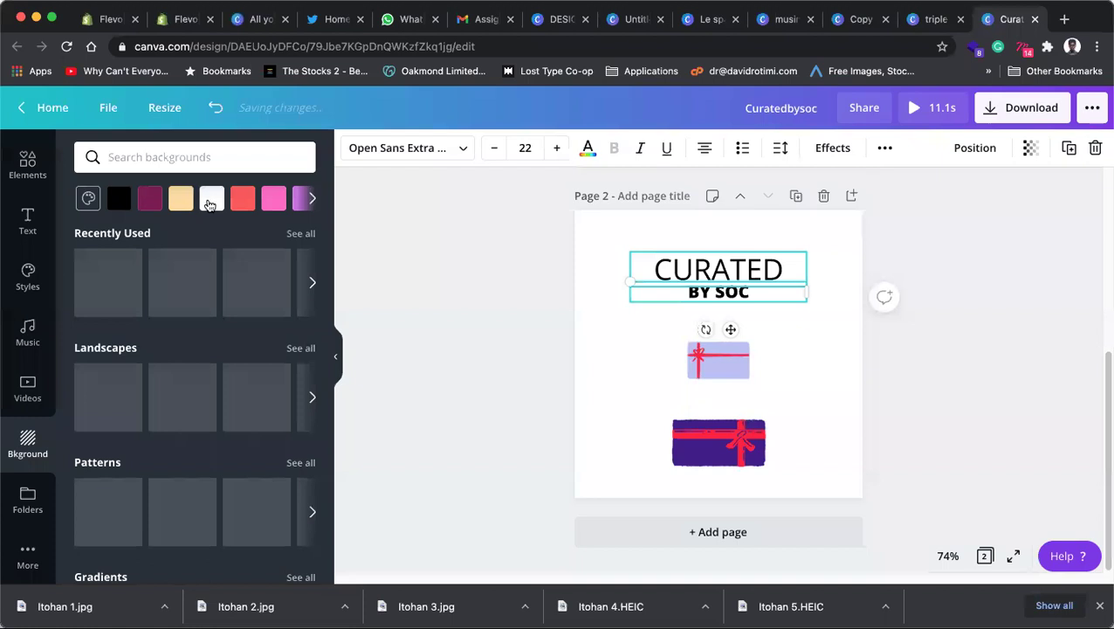
Step: Change the CURATED BY SOC text colour to the maroon document colour
{"action": "left_click", "coordinate": [588, 147]}
{"action": "left_click", "coordinate": [132, 302]}
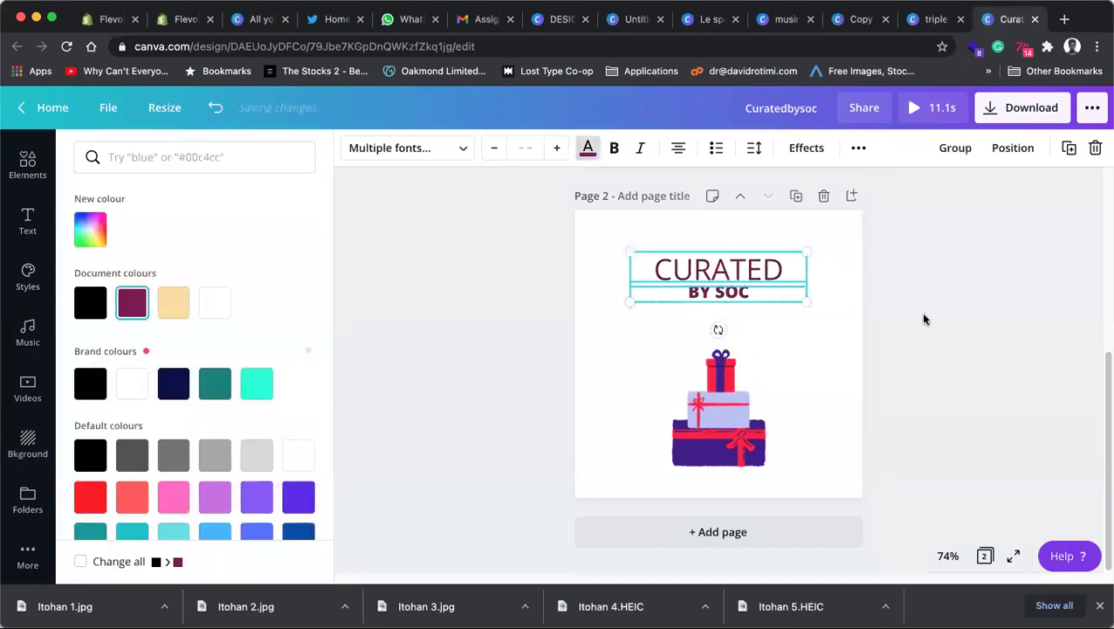
{"action": "left_click", "coordinate": [915, 312]}
{"action": "left_click", "coordinate": [897, 303]}
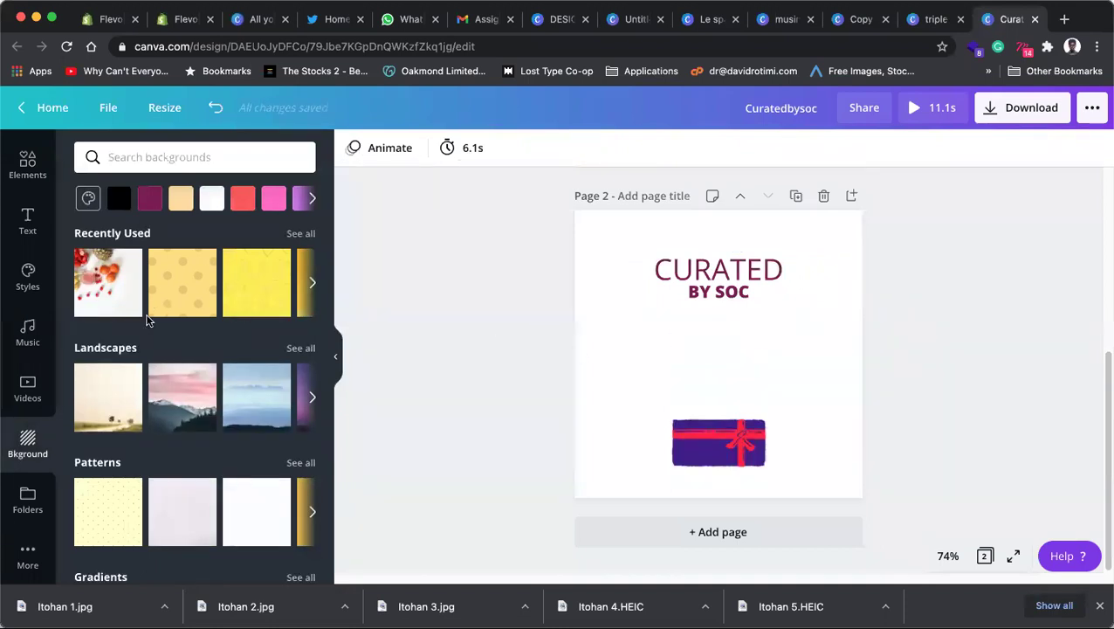
Step: Search backgrounds for 'gifts', then clear the search term
{"action": "left_click", "coordinate": [178, 151]}
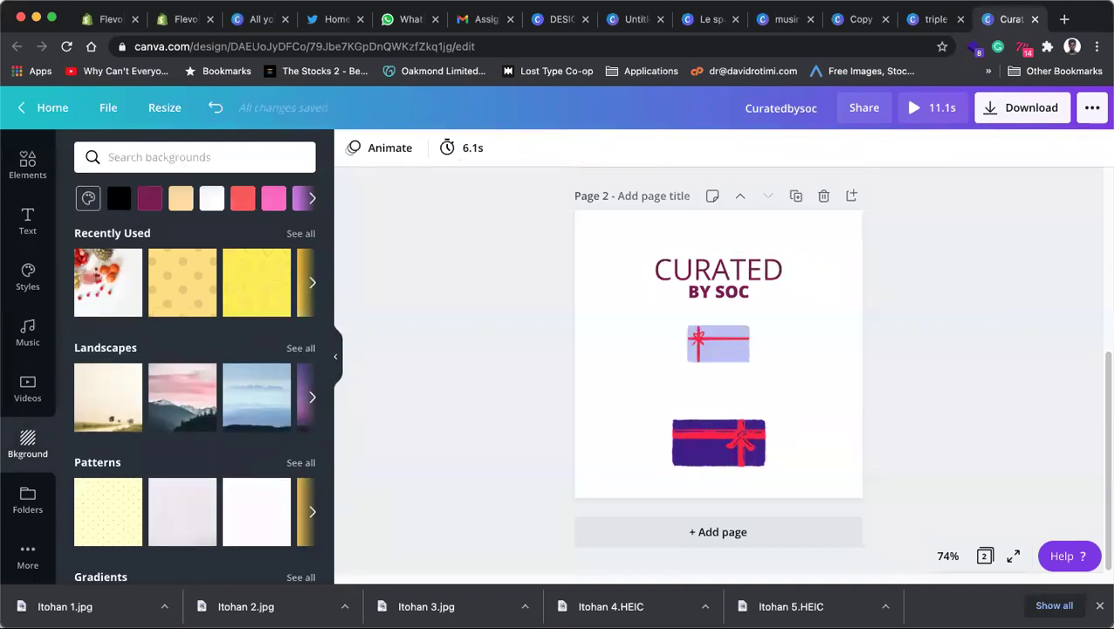
{"action": "type", "text": "gifts"}
{"action": "key", "text": "super+a"}
{"action": "key", "text": "BackSpace"}
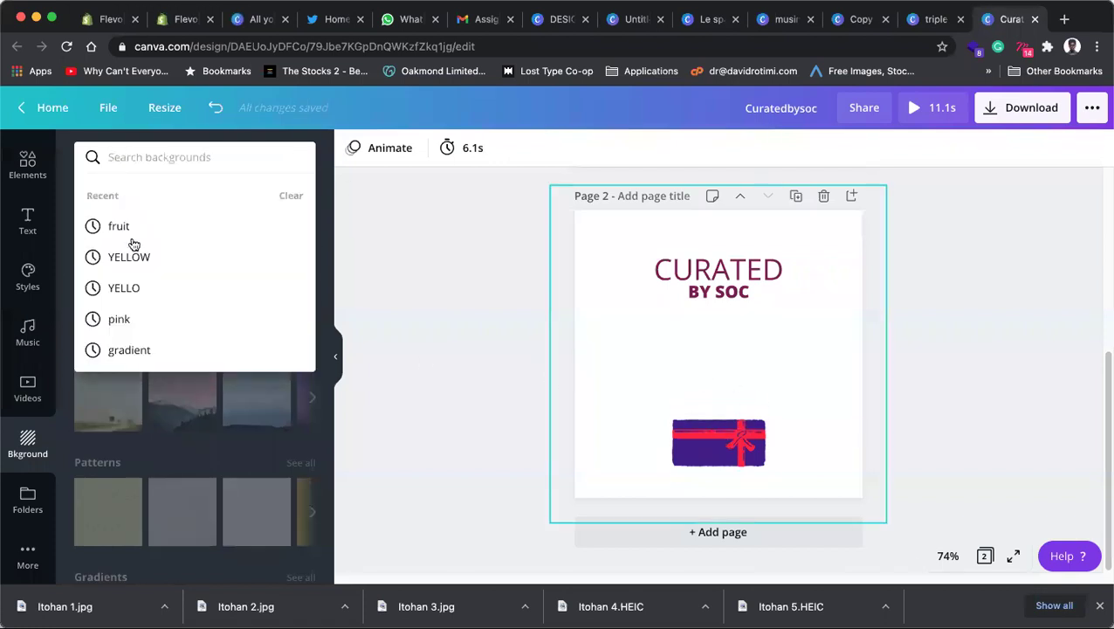
Step: Try the yellow dotted pattern, then set the page background to the white lattice pattern
{"action": "left_click", "coordinate": [372, 401]}
{"action": "scroll", "coordinate": [234, 408], "scroll_direction": "down", "scroll_amount": 3}
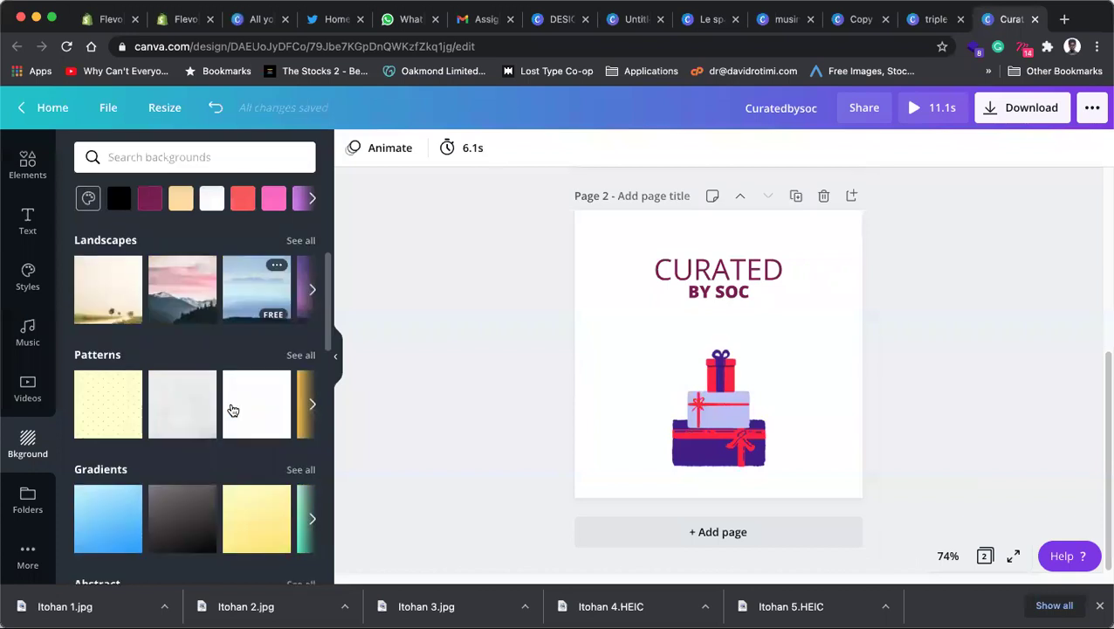
{"action": "left_click", "coordinate": [110, 410]}
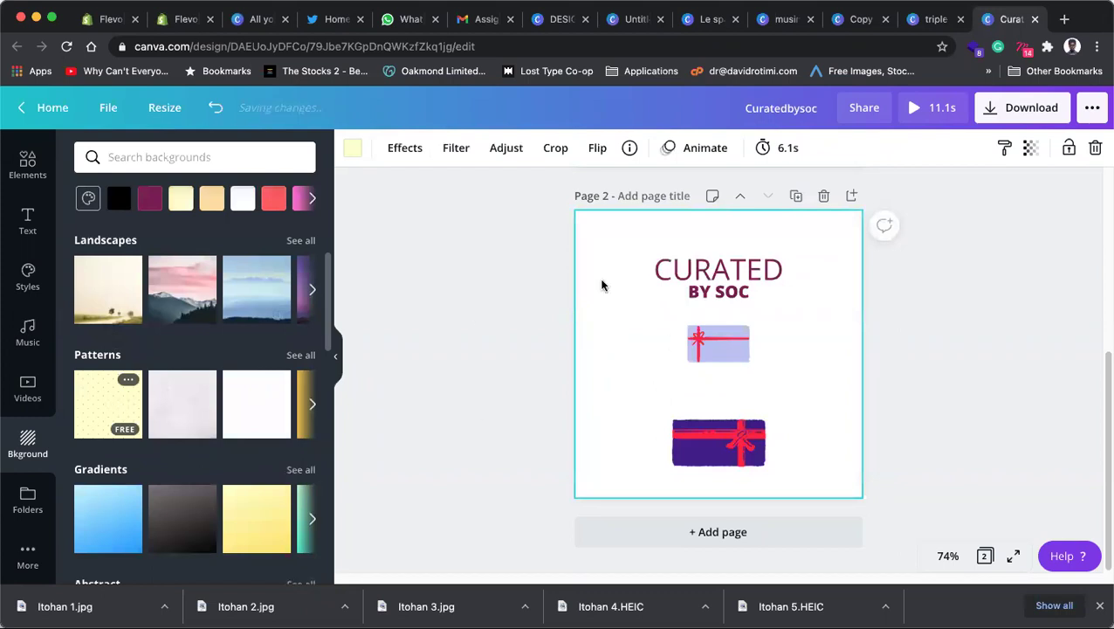
{"action": "left_click", "coordinate": [988, 344]}
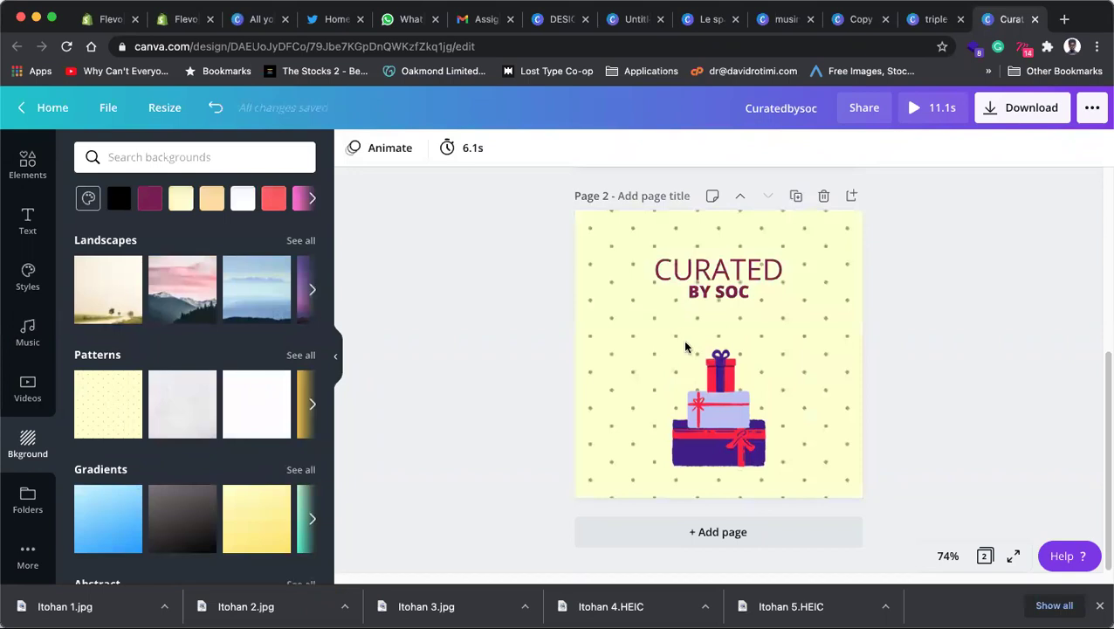
{"action": "left_click", "coordinate": [278, 400]}
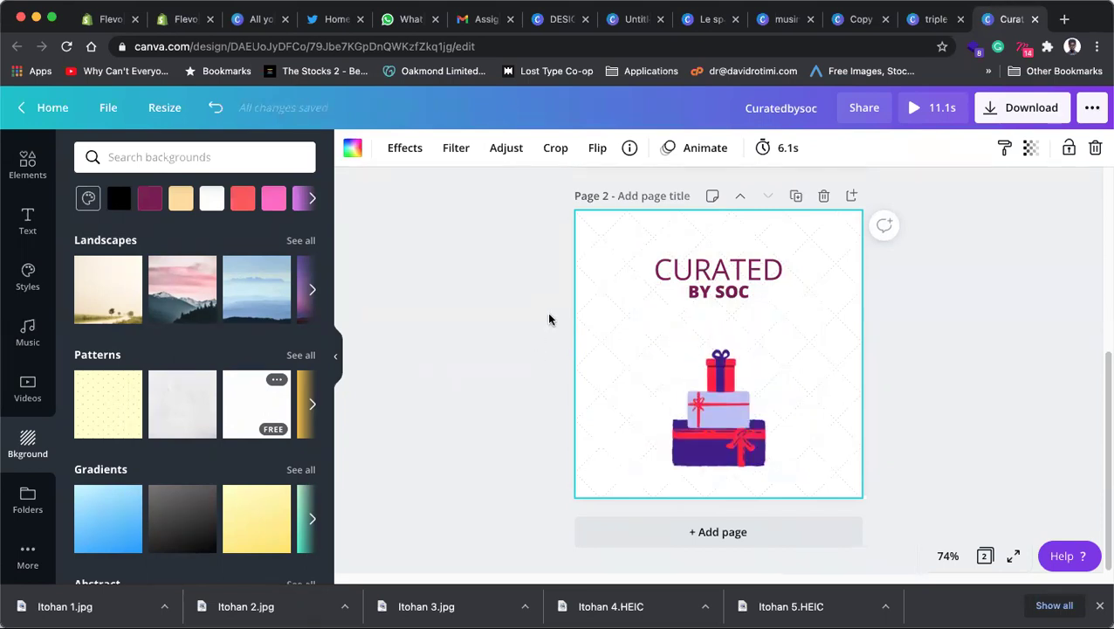
Step: Close the Curatedbysoc tab, then open and dismiss the Triple A Delight share-link popup
{"action": "left_click", "coordinate": [1036, 19]}
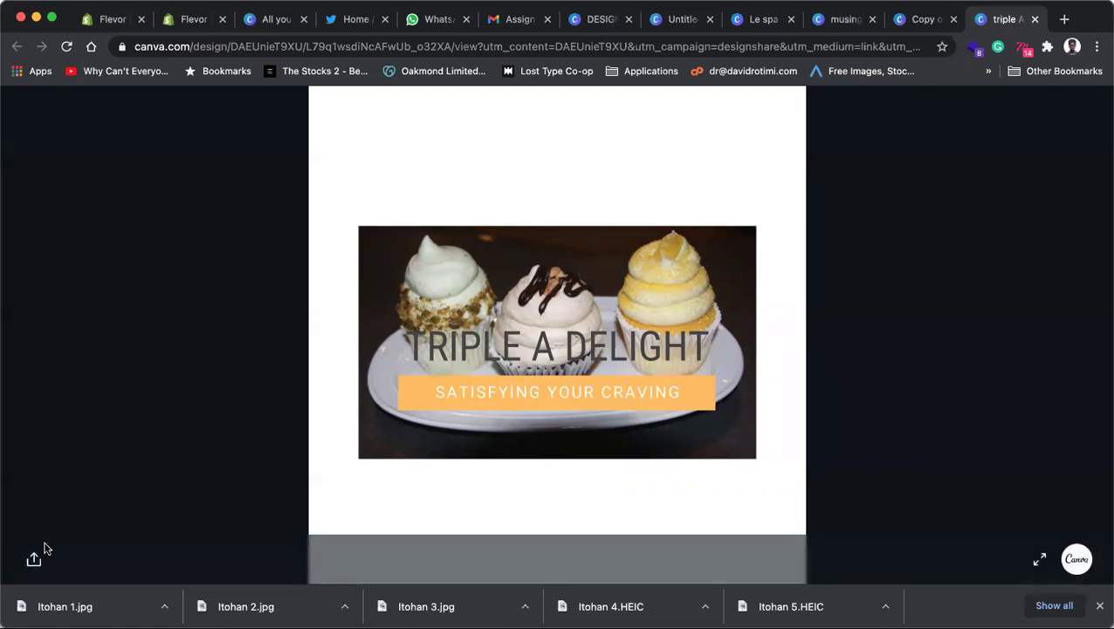
{"action": "left_click", "coordinate": [35, 559]}
{"action": "left_click", "coordinate": [172, 377]}
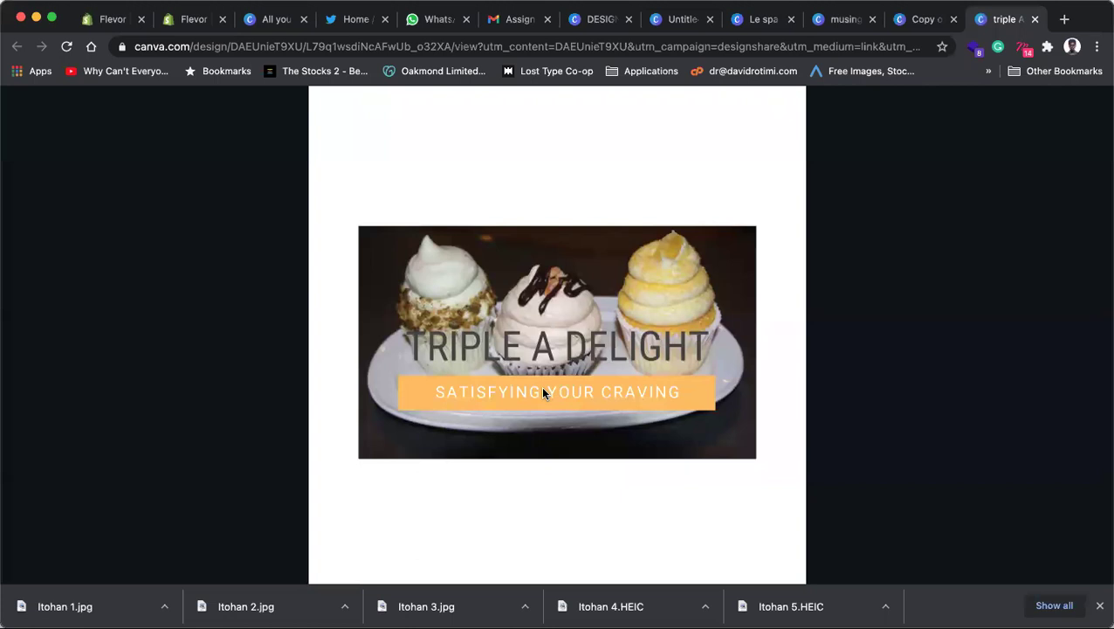
Step: Close the Triple A Delight tab to bring up the Adire Design logo
{"action": "left_click", "coordinate": [1034, 19]}
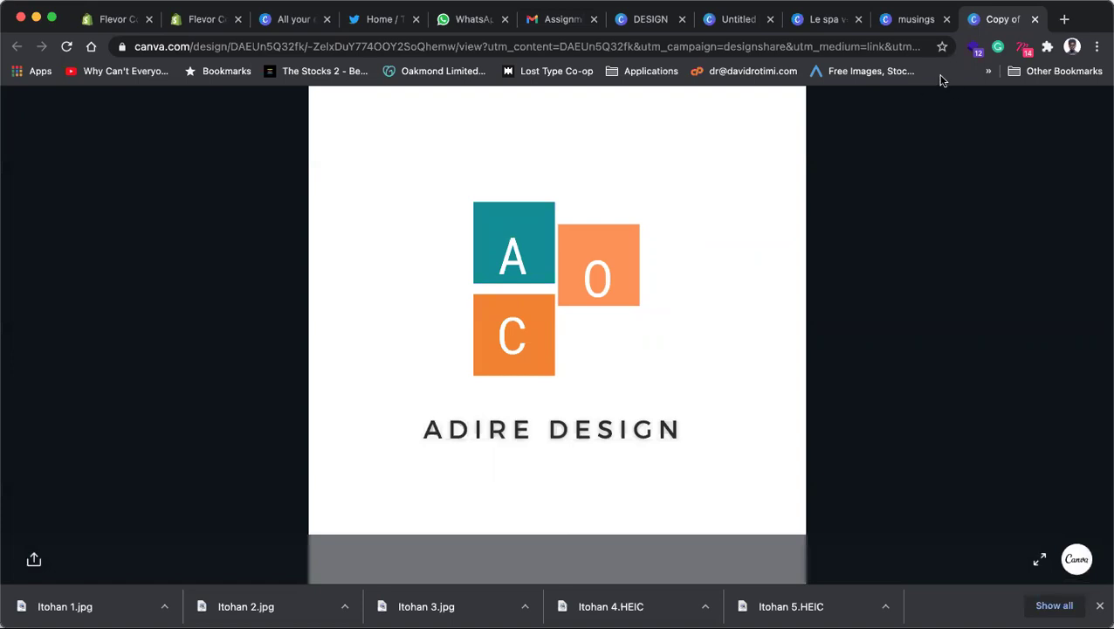
Step: Close the Adire Design tab to reveal the OVAISAM'S musings feather logo
{"action": "left_click", "coordinate": [1035, 19]}
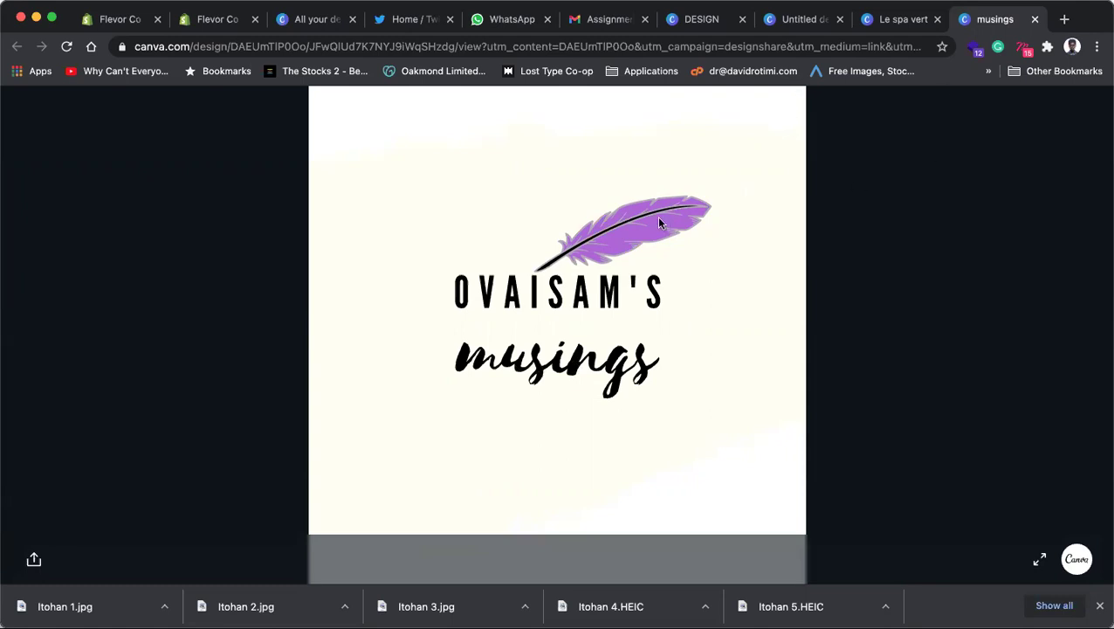
Step: Close the musings and Le spa vert tabs to reach the HCM syringe logo
{"action": "left_click", "coordinate": [1035, 19]}
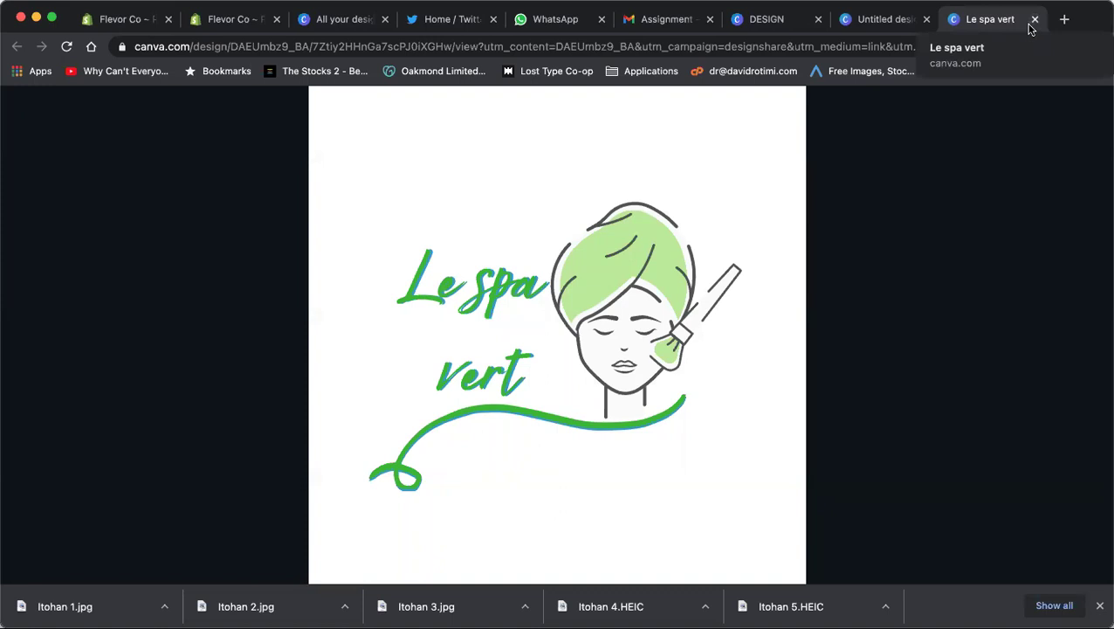
{"action": "left_click", "coordinate": [1034, 20]}
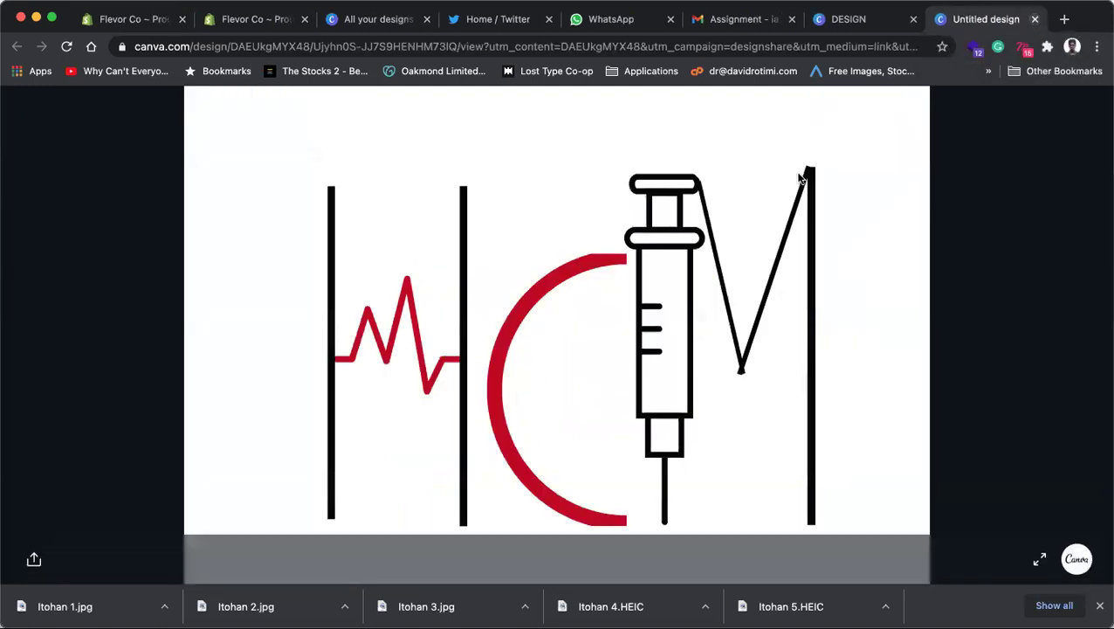
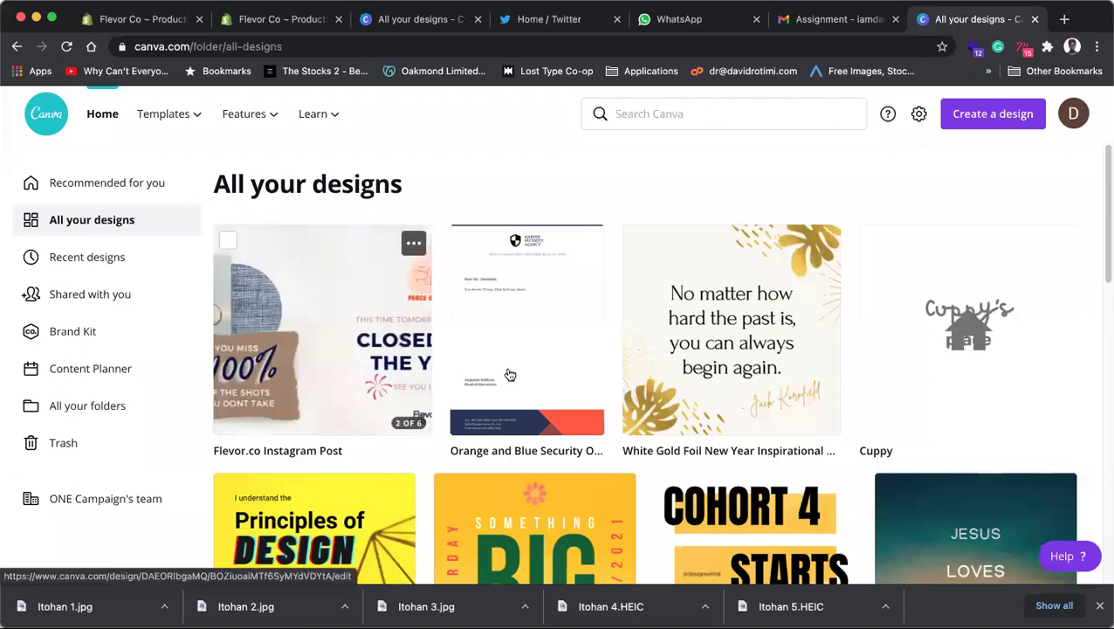
Step: Scroll down the All your designs list to find the Cuppy logo design
{"action": "scroll", "coordinate": [987, 331], "scroll_direction": "down", "scroll_amount": 1}
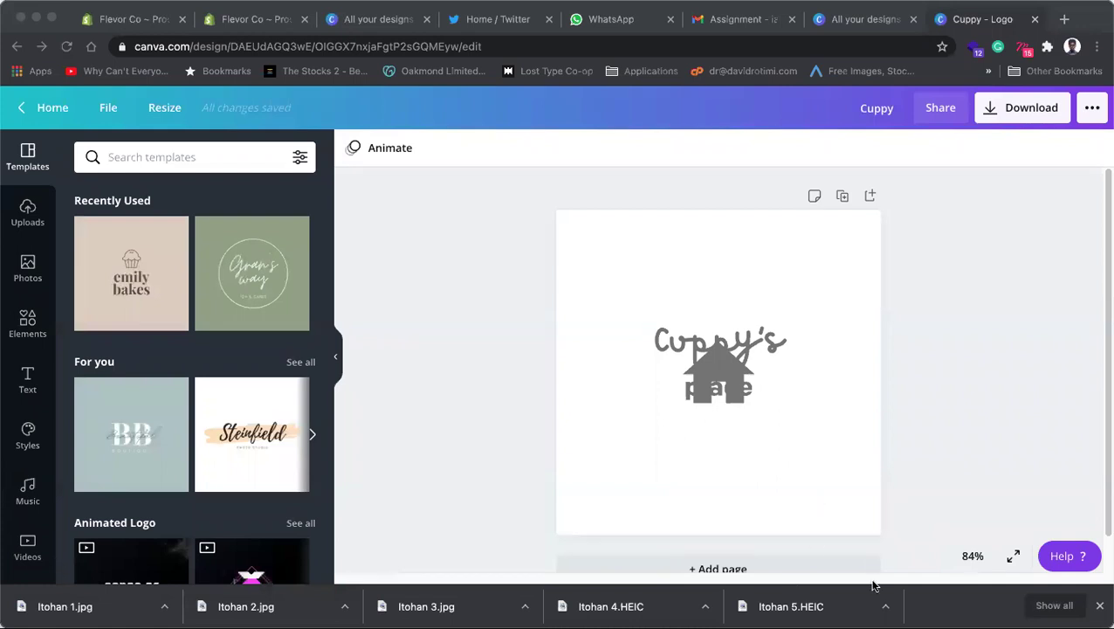
Step: Select the Cuppy's and place texts together and drag them below the house graphic
{"action": "left_click", "coordinate": [732, 393]}
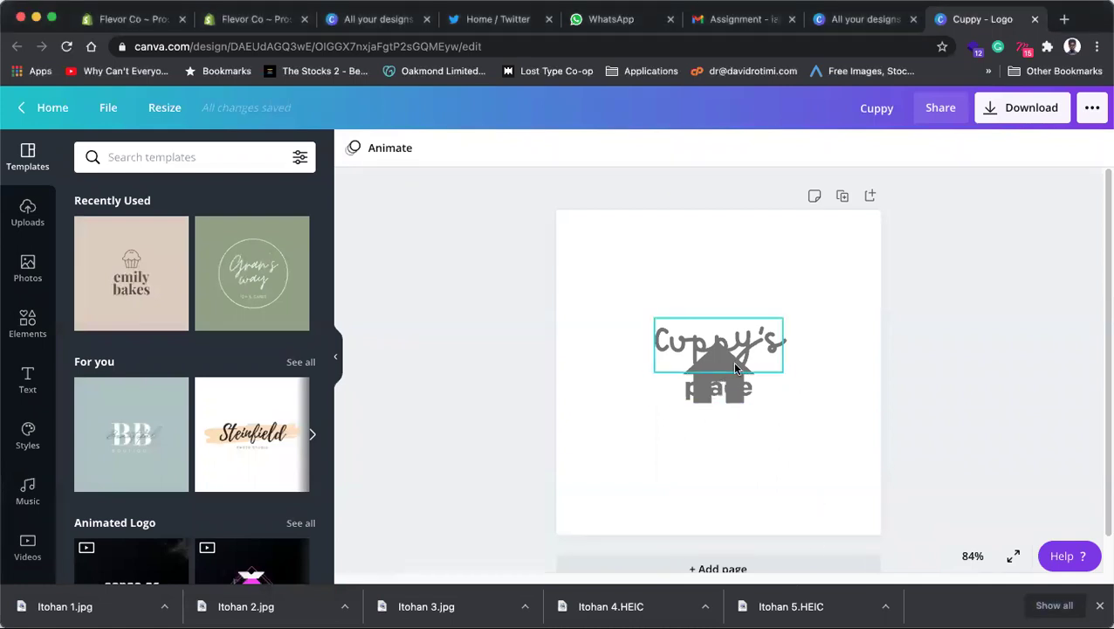
{"action": "left_click", "coordinate": [731, 388]}
{"action": "left_click", "coordinate": [732, 388]}
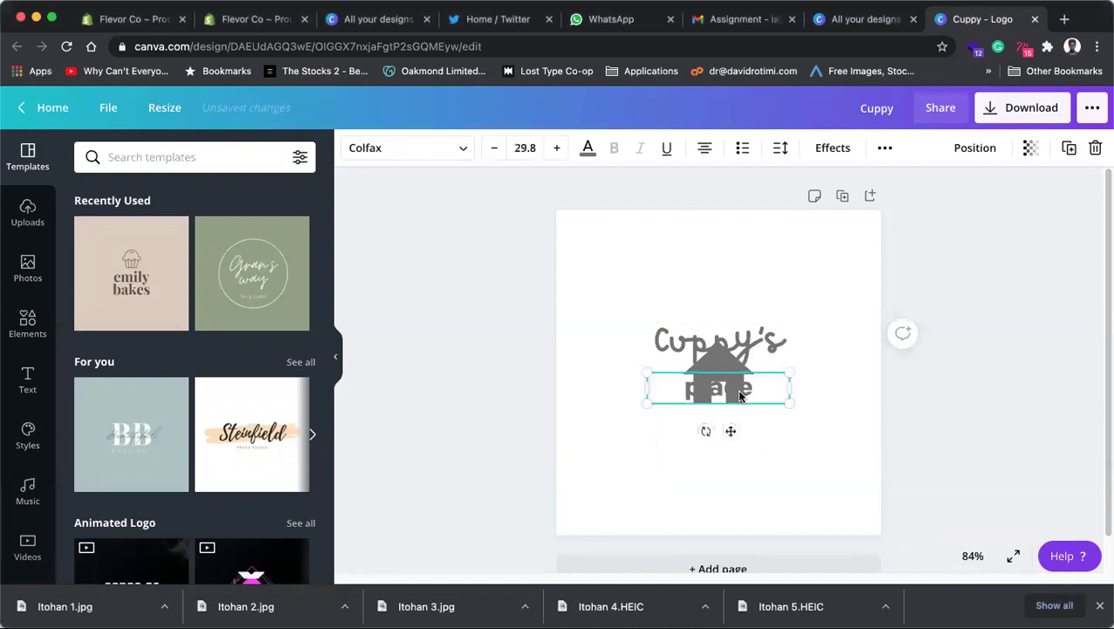
{"action": "left_click", "coordinate": [727, 362]}
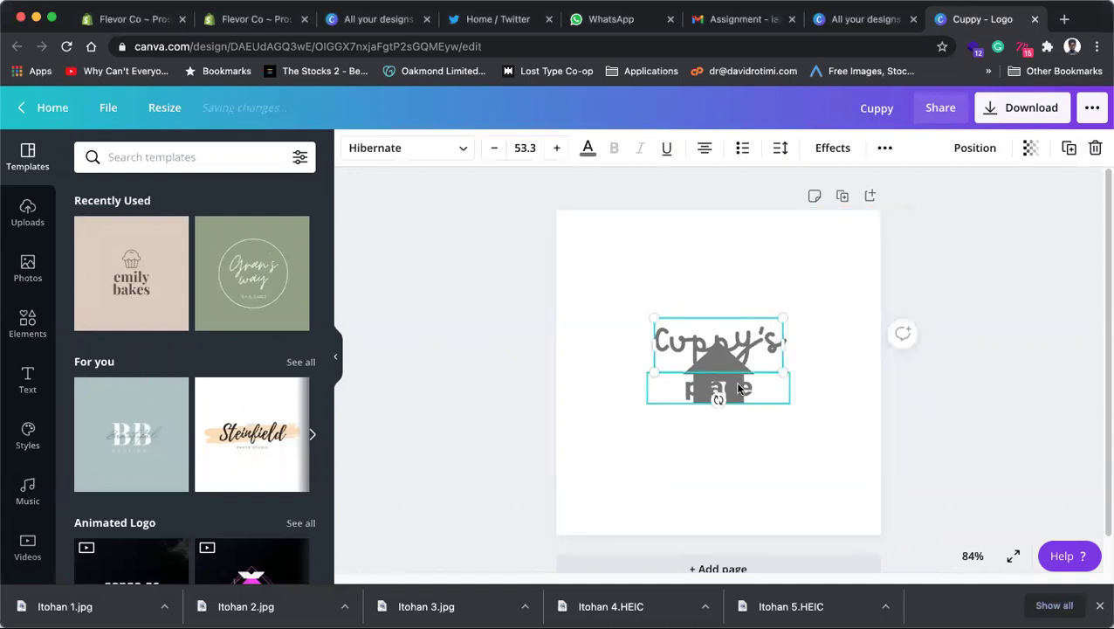
{"action": "left_click", "coordinate": [737, 385]}
{"action": "left_click", "coordinate": [752, 344], "text": "shift"}
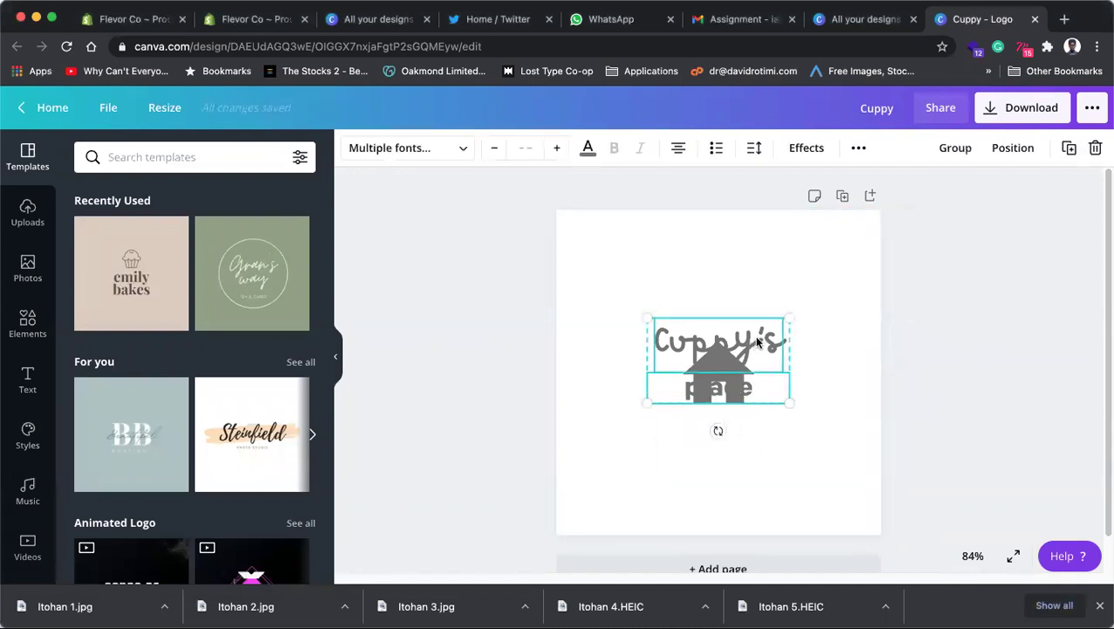
{"action": "left_click_drag", "start_coordinate": [754, 389], "coordinate": [754, 473]}
Step: Move the whole logo up, delete the house graphic, and reselect both texts
{"action": "left_click", "coordinate": [724, 360], "text": "shift"}
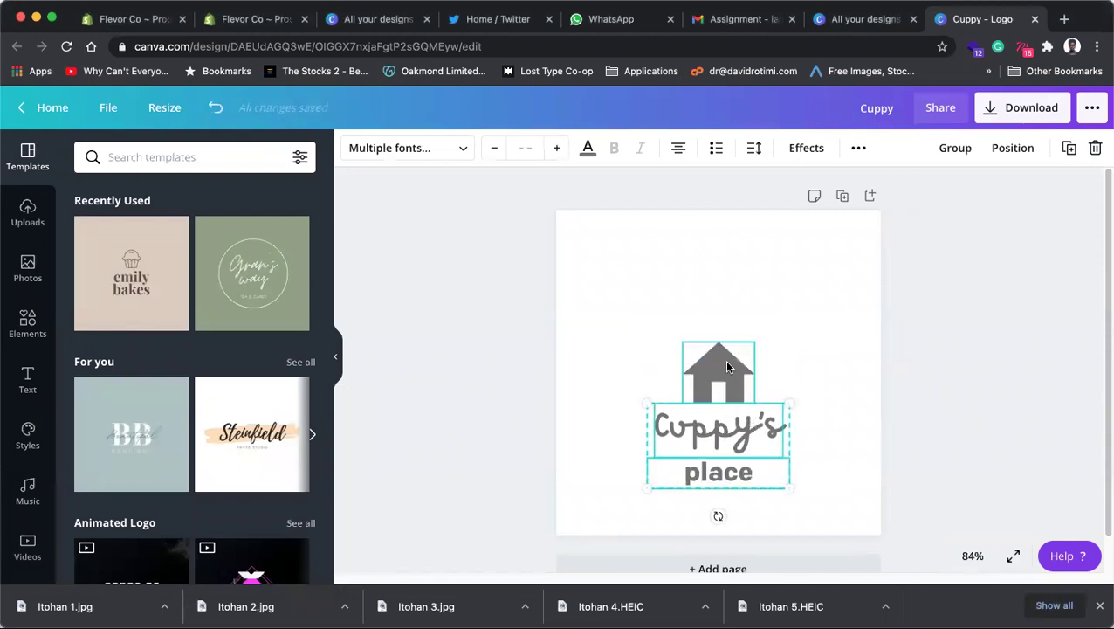
{"action": "left_click_drag", "start_coordinate": [732, 323], "coordinate": [733, 269]}
{"action": "left_click", "coordinate": [813, 319]}
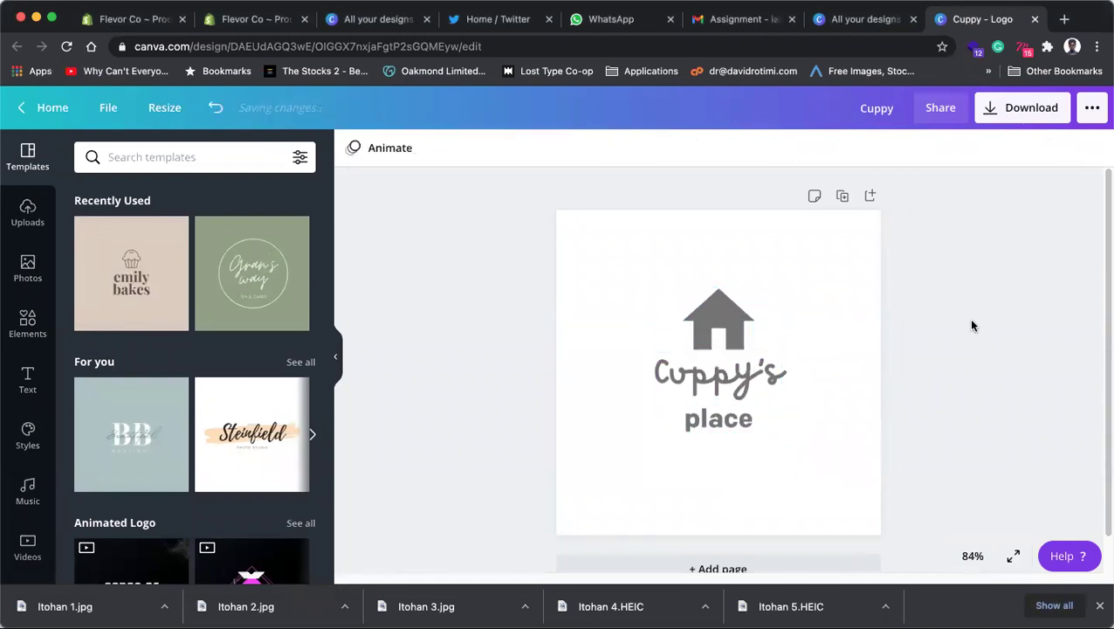
{"action": "left_click", "coordinate": [733, 306]}
{"action": "key", "text": "BackSpace"}
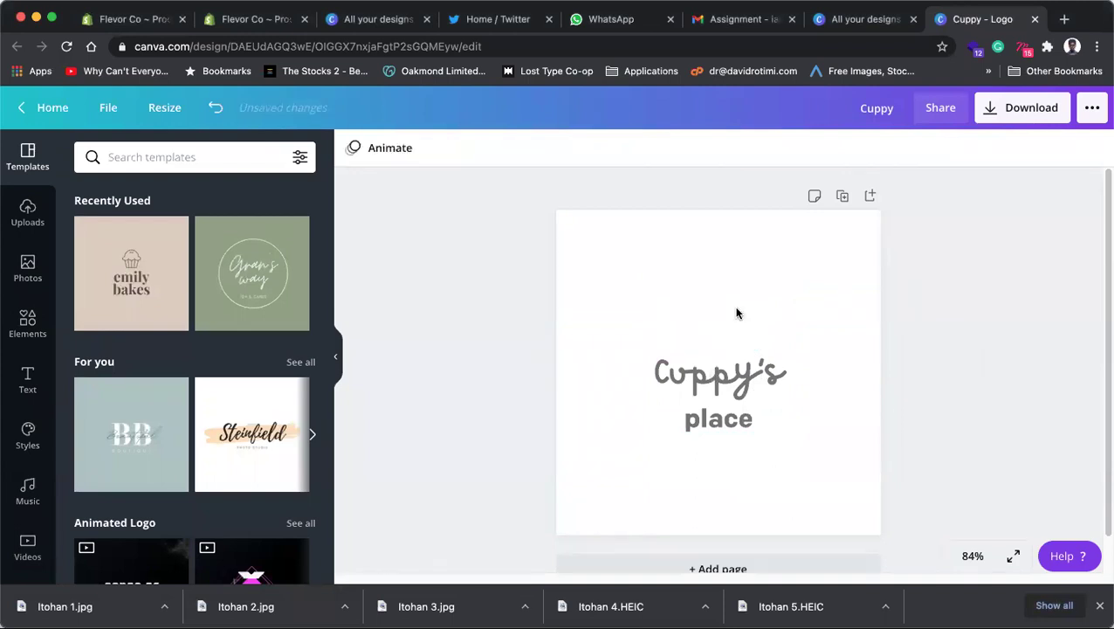
{"action": "left_click_drag", "start_coordinate": [624, 302], "coordinate": [788, 477]}
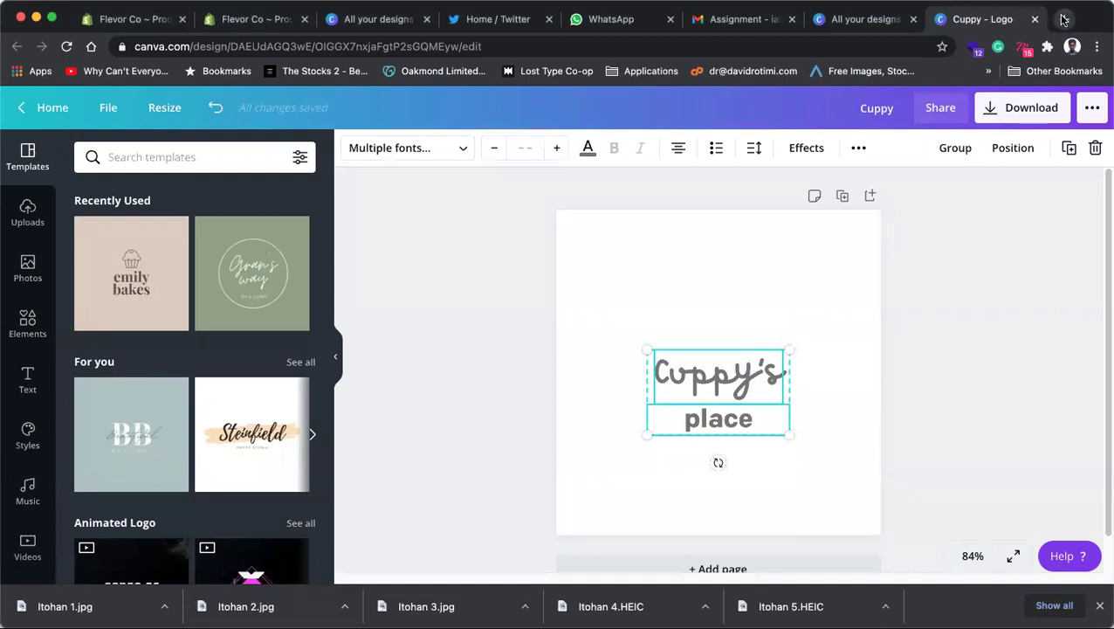
Step: Search 'types of logos' in a new tab and open the 99designs blog article
{"action": "left_click", "coordinate": [1062, 18]}
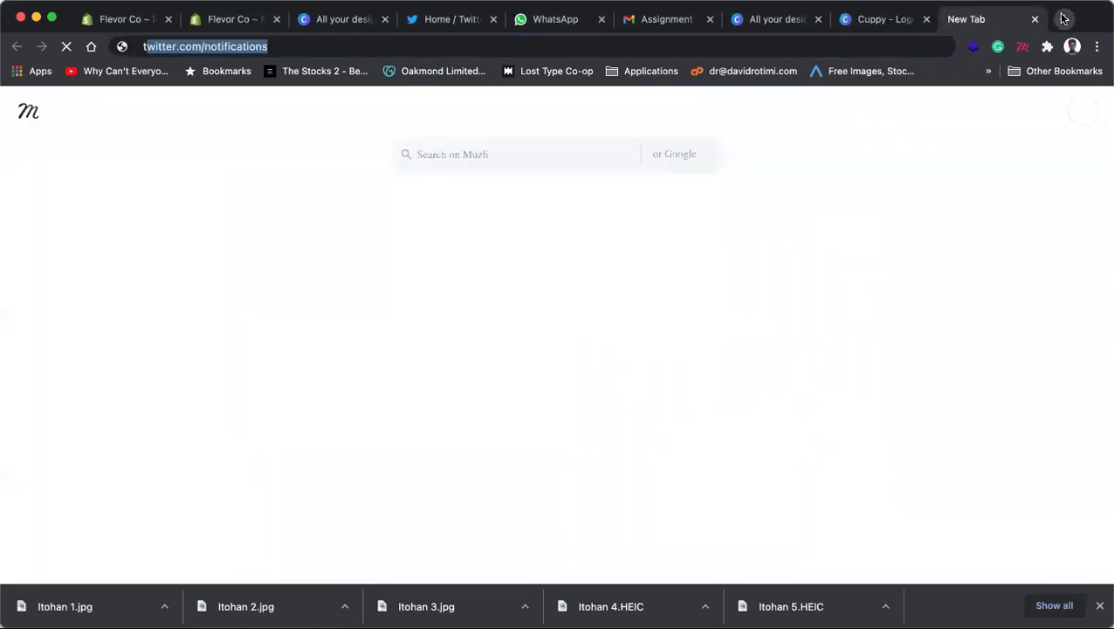
{"action": "type", "text": "types of logos"}
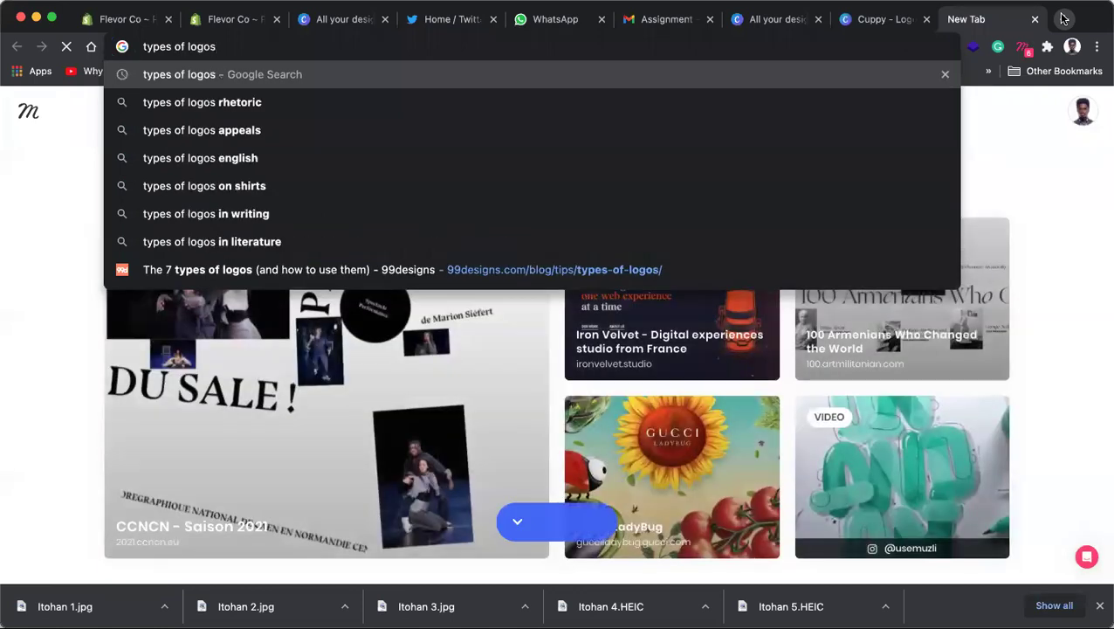
{"action": "left_click", "coordinate": [549, 276]}
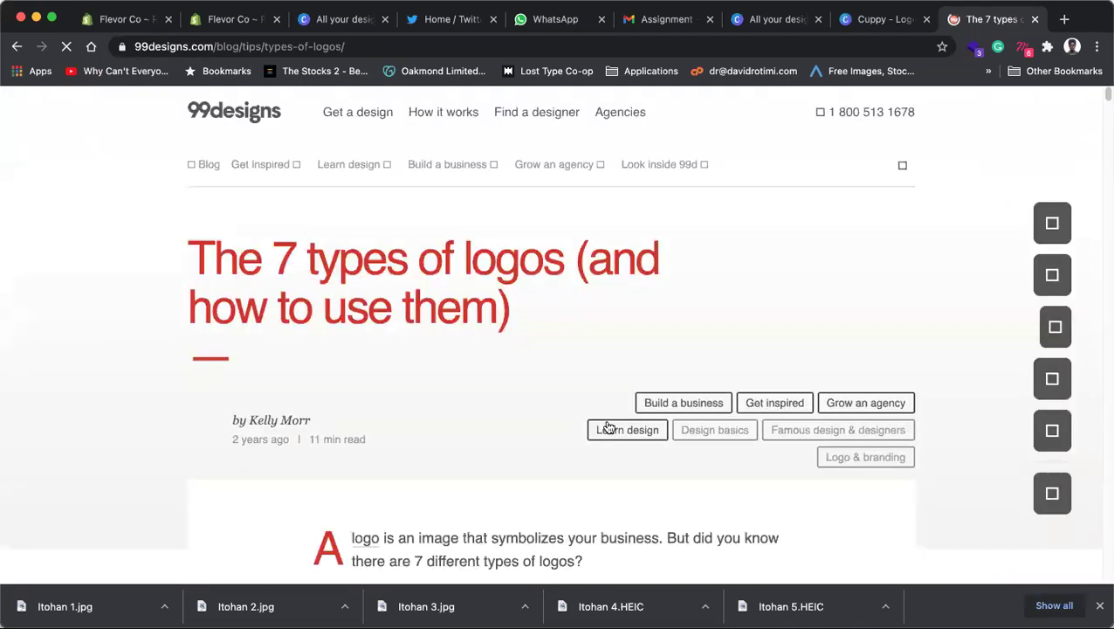
Step: Scroll down to the grid of seven logo-type examples, from Pepsi to Google
{"action": "scroll", "coordinate": [581, 377], "scroll_direction": "down", "scroll_amount": 2}
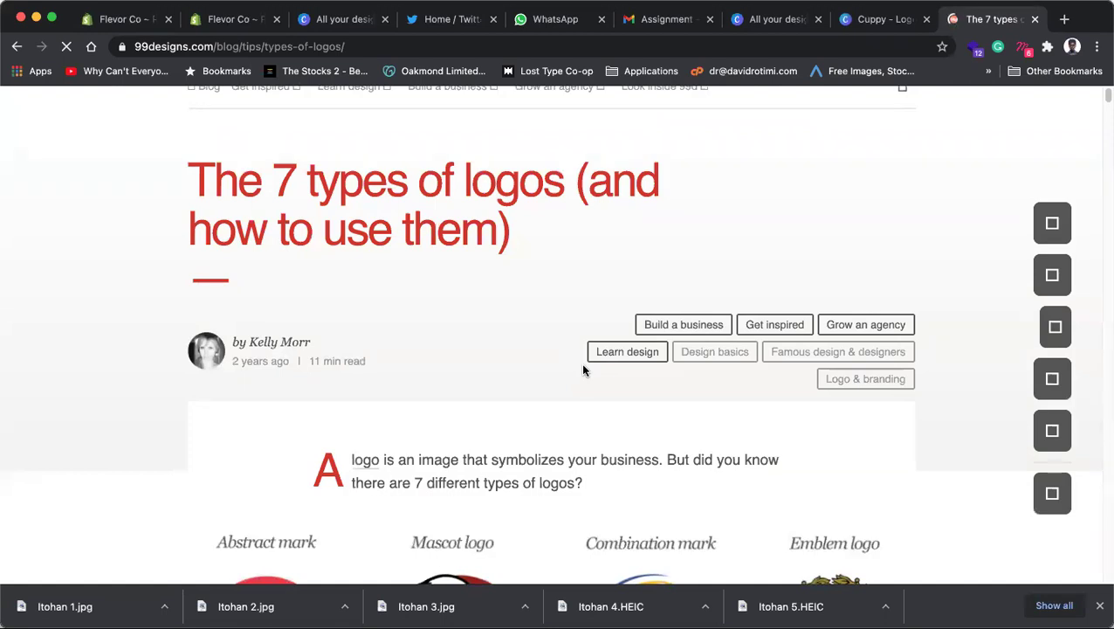
{"action": "scroll", "coordinate": [267, 386], "scroll_direction": "down", "scroll_amount": 5}
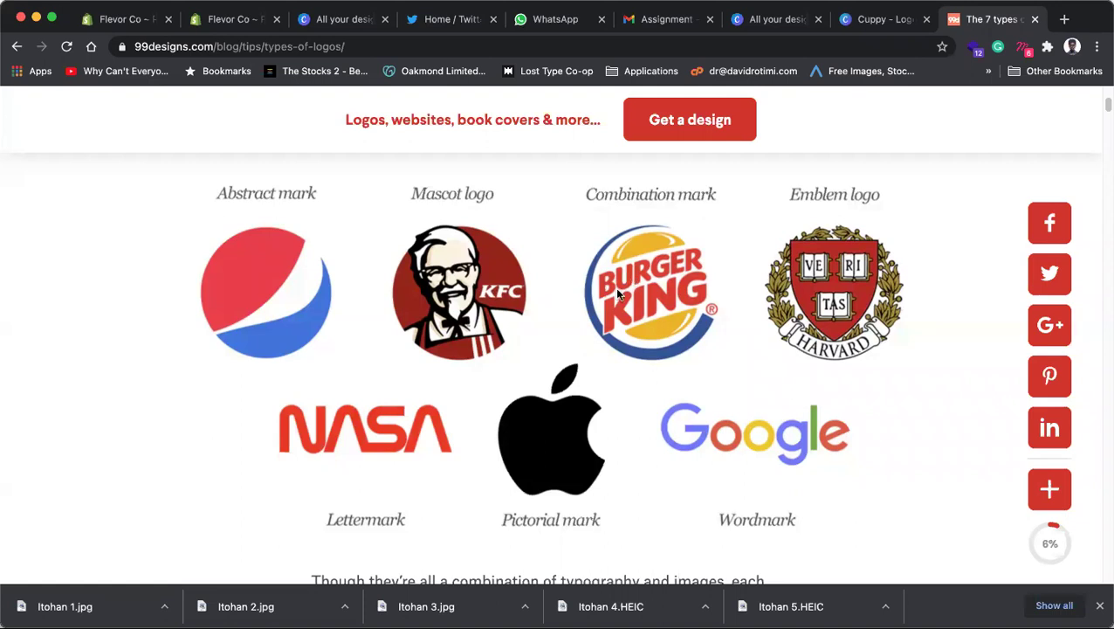
Step: Scroll through the HBO/IBM/NASA and Visa/Coca-Cola/Google examples to the when-to-use advice
{"action": "scroll", "coordinate": [617, 294], "scroll_direction": "down", "scroll_amount": 5}
{"action": "scroll", "coordinate": [486, 380], "scroll_direction": "down", "scroll_amount": 5}
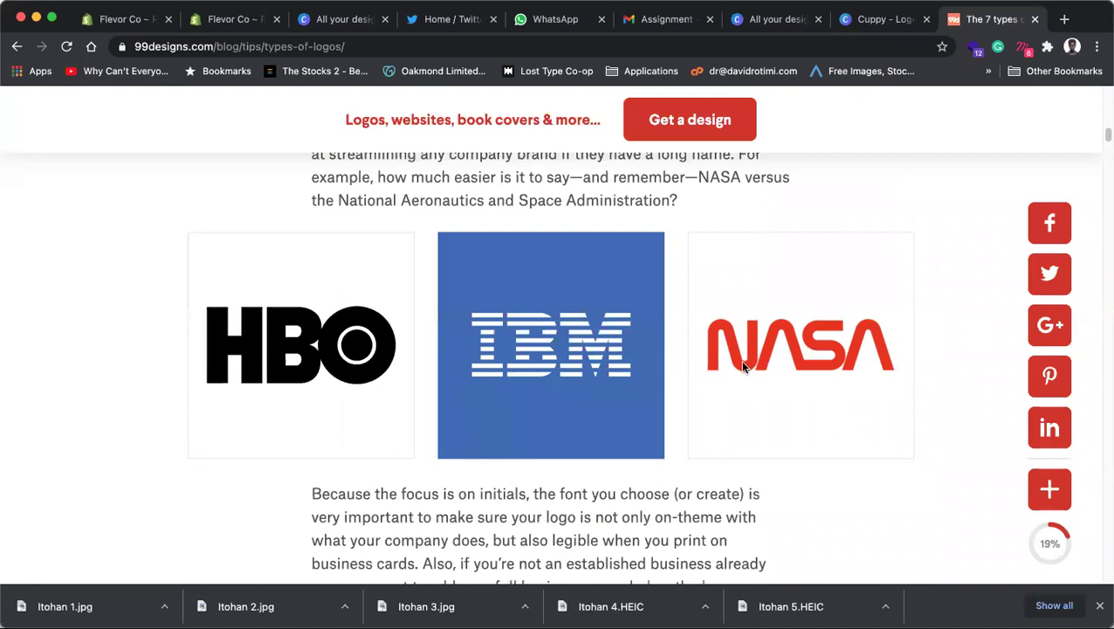
{"action": "scroll", "coordinate": [742, 367], "scroll_direction": "up", "scroll_amount": 1}
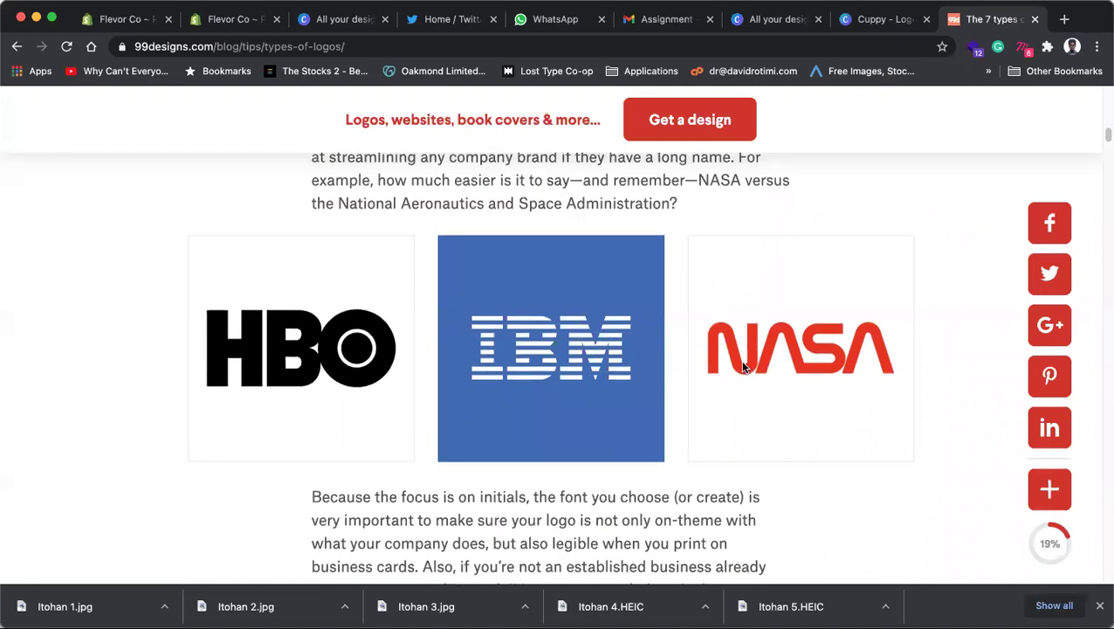
{"action": "scroll", "coordinate": [743, 366], "scroll_direction": "up", "scroll_amount": 3}
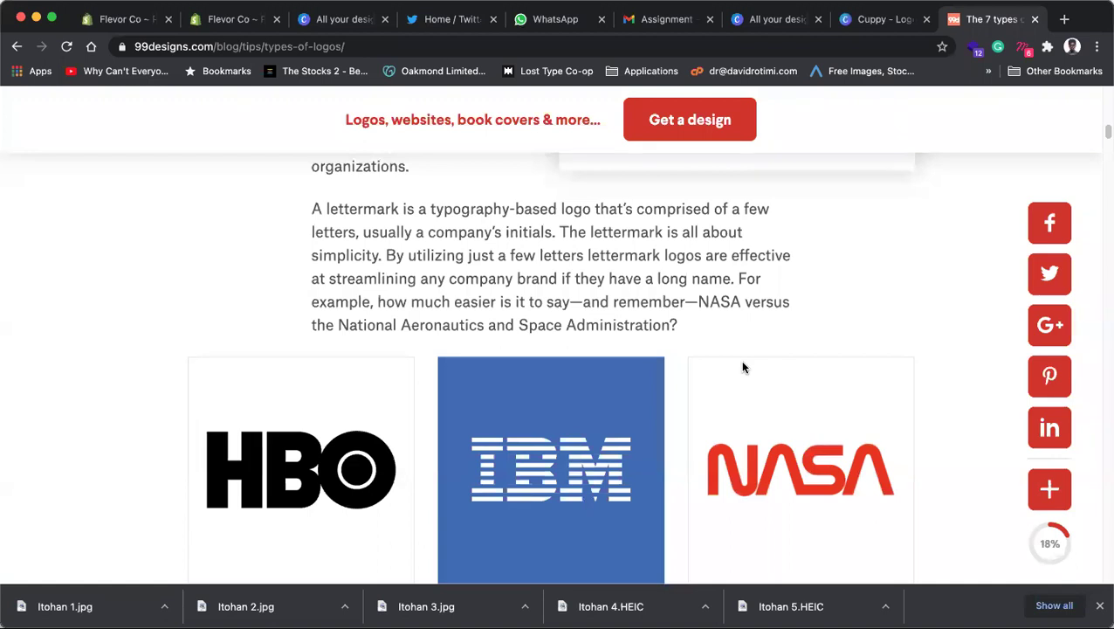
{"action": "scroll", "coordinate": [742, 368], "scroll_direction": "down", "scroll_amount": 1}
{"action": "scroll", "coordinate": [742, 366], "scroll_direction": "down", "scroll_amount": 4}
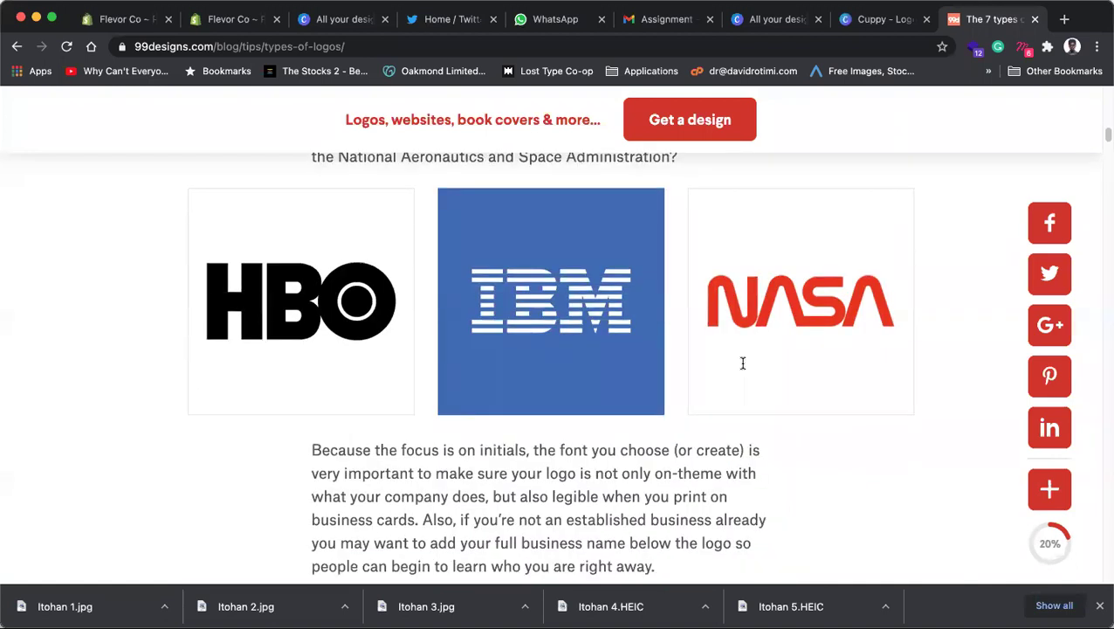
{"action": "scroll", "coordinate": [744, 363], "scroll_direction": "down", "scroll_amount": 12}
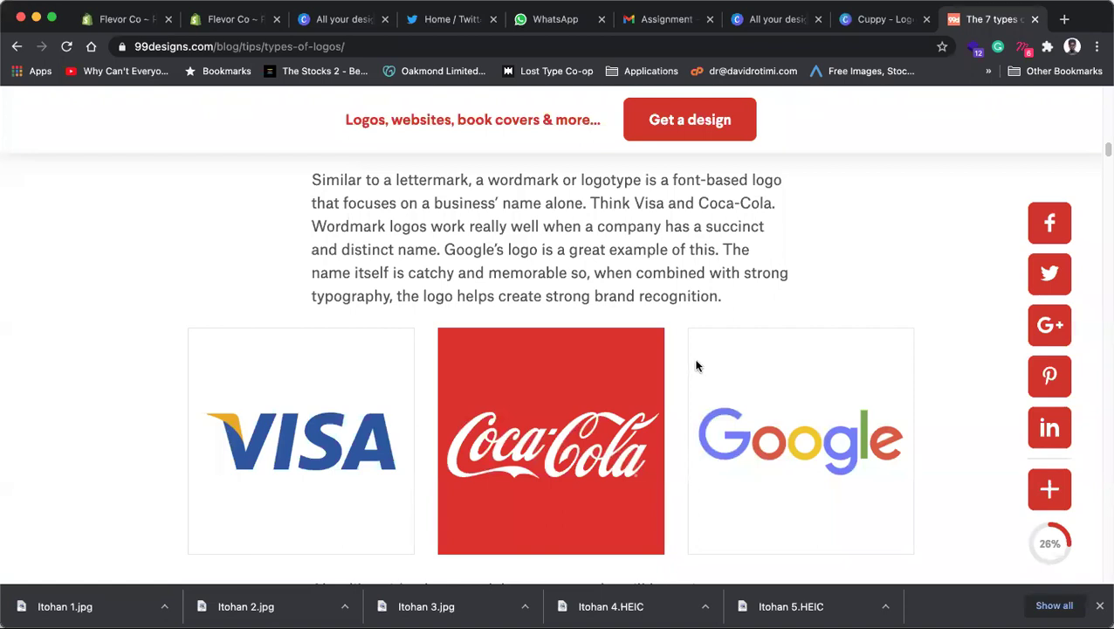
{"action": "scroll", "coordinate": [697, 365], "scroll_direction": "down", "scroll_amount": 7}
{"action": "scroll", "coordinate": [666, 441], "scroll_direction": "down", "scroll_amount": 1}
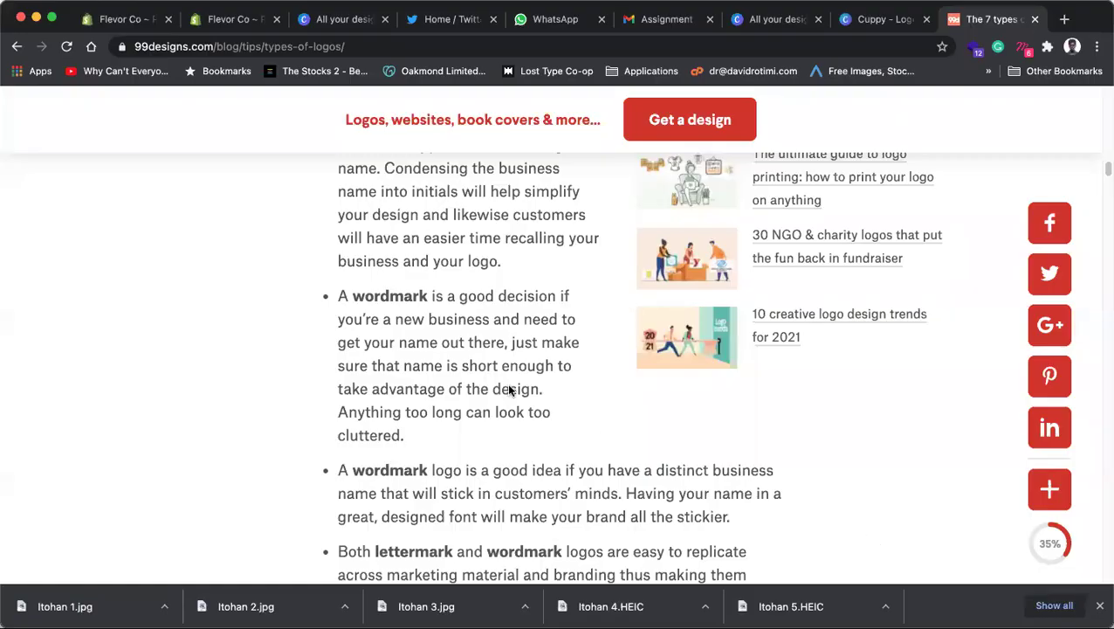
Step: Scroll past the Apple/Twitter/Target and BP/Pepsi/Adidas examples to the Mascots section
{"action": "scroll", "coordinate": [511, 391], "scroll_direction": "down", "scroll_amount": 10}
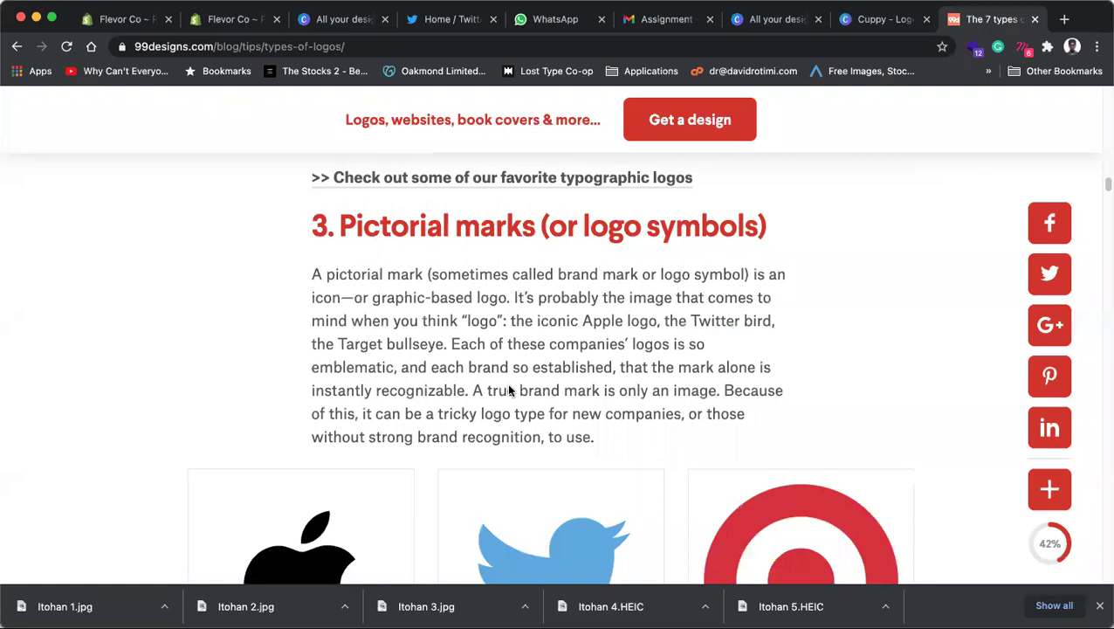
{"action": "scroll", "coordinate": [510, 390], "scroll_direction": "down", "scroll_amount": 3}
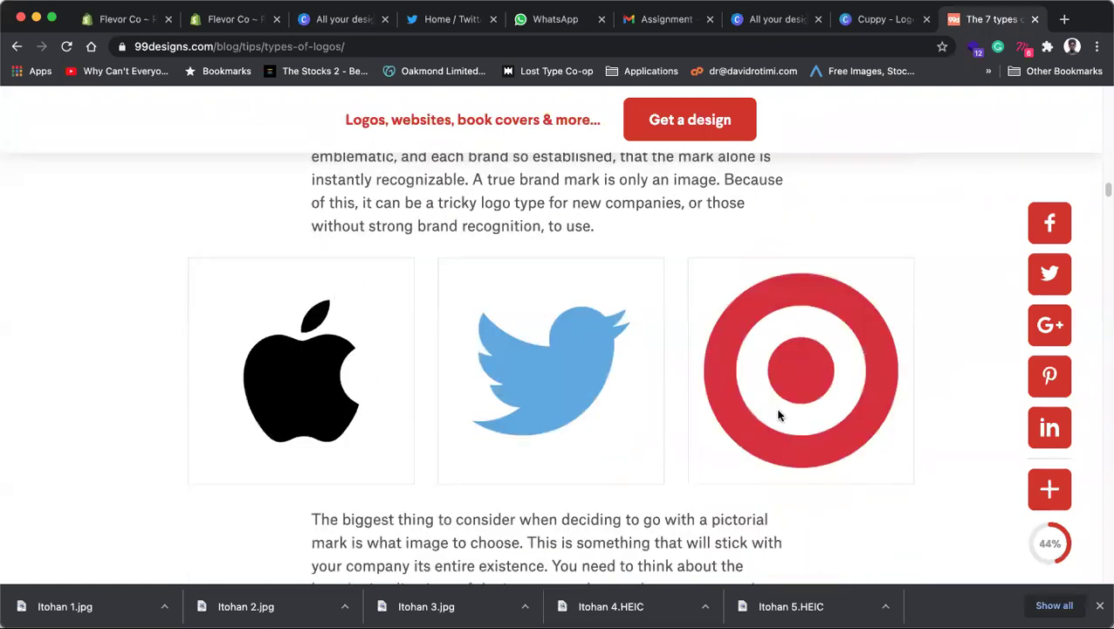
{"action": "scroll", "coordinate": [744, 446], "scroll_direction": "down", "scroll_amount": 2}
{"action": "scroll", "coordinate": [744, 448], "scroll_direction": "down", "scroll_amount": 4}
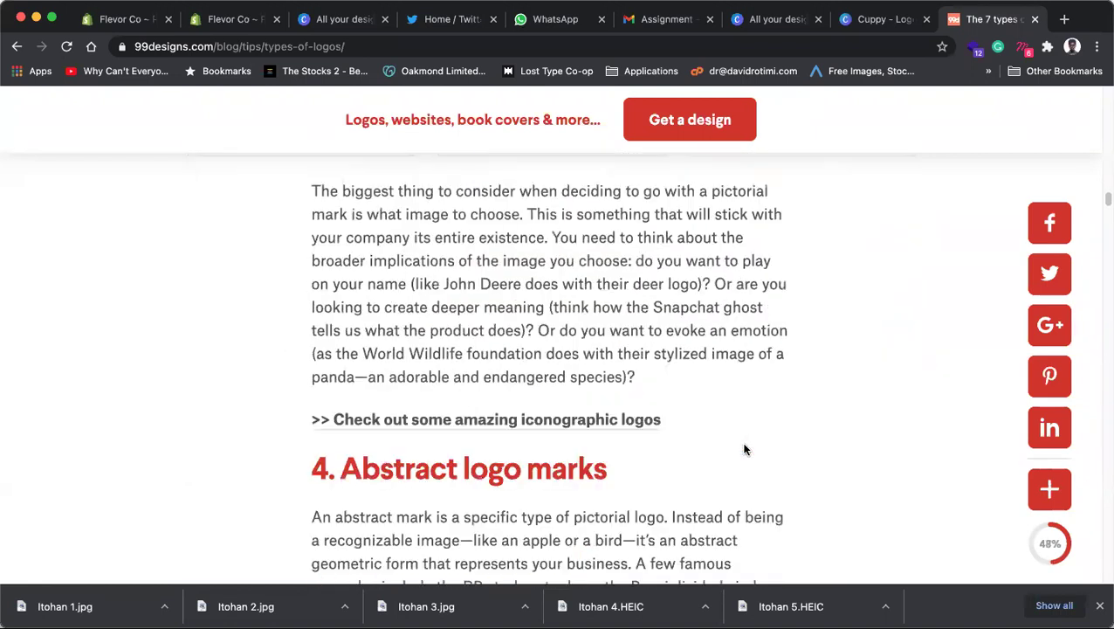
{"action": "scroll", "coordinate": [744, 449], "scroll_direction": "down", "scroll_amount": 10}
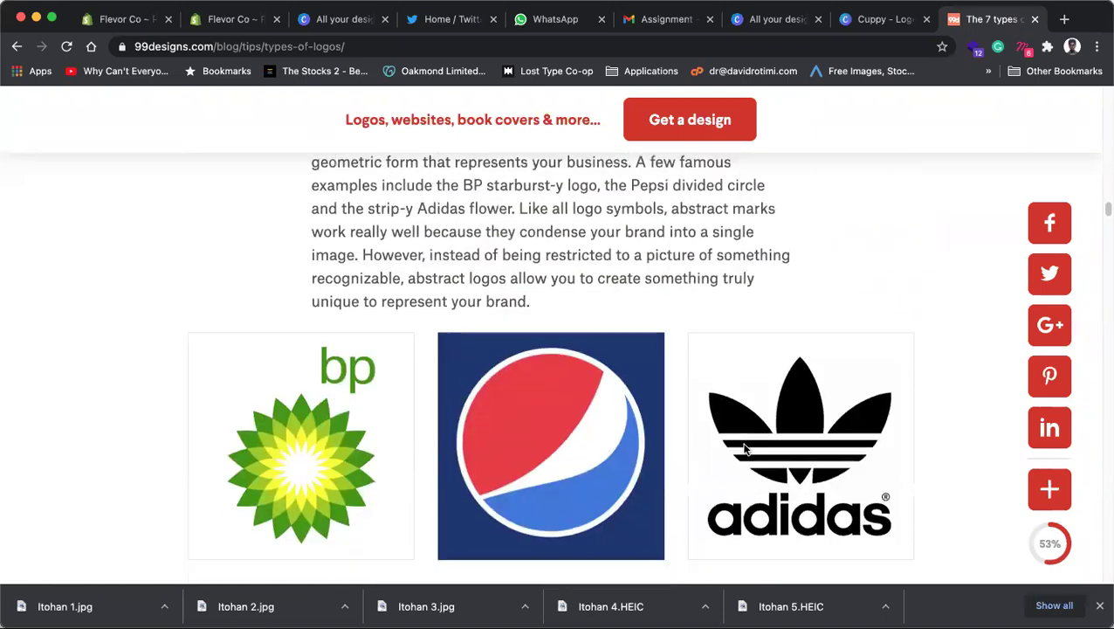
{"action": "scroll", "coordinate": [748, 432], "scroll_direction": "up", "scroll_amount": 1}
{"action": "scroll", "coordinate": [367, 341], "scroll_direction": "up", "scroll_amount": 2}
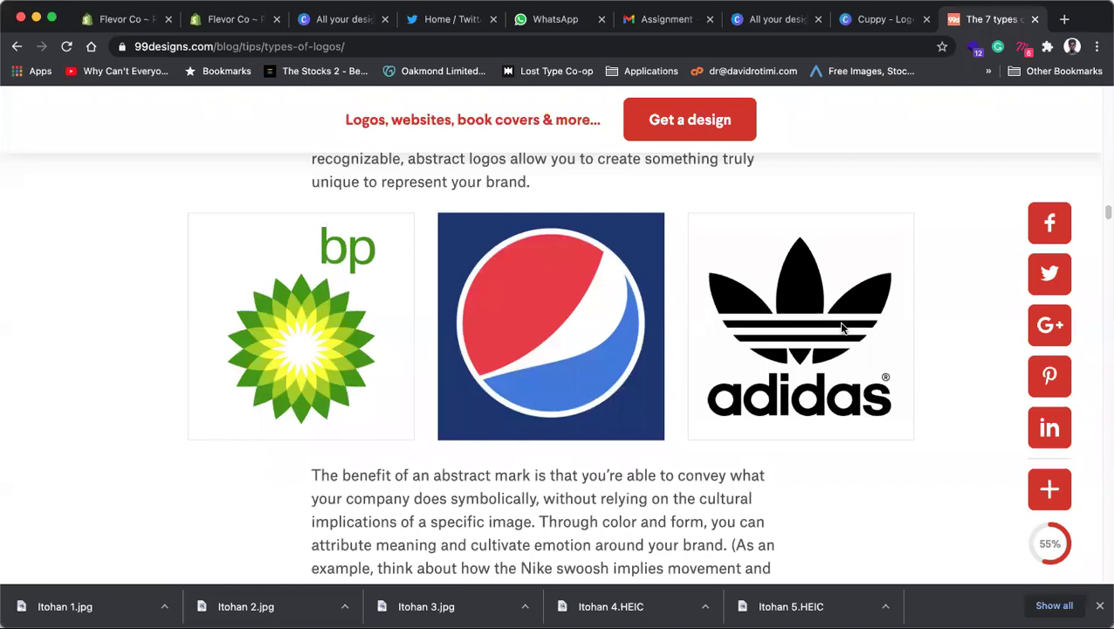
{"action": "scroll", "coordinate": [843, 325], "scroll_direction": "down", "scroll_amount": 3}
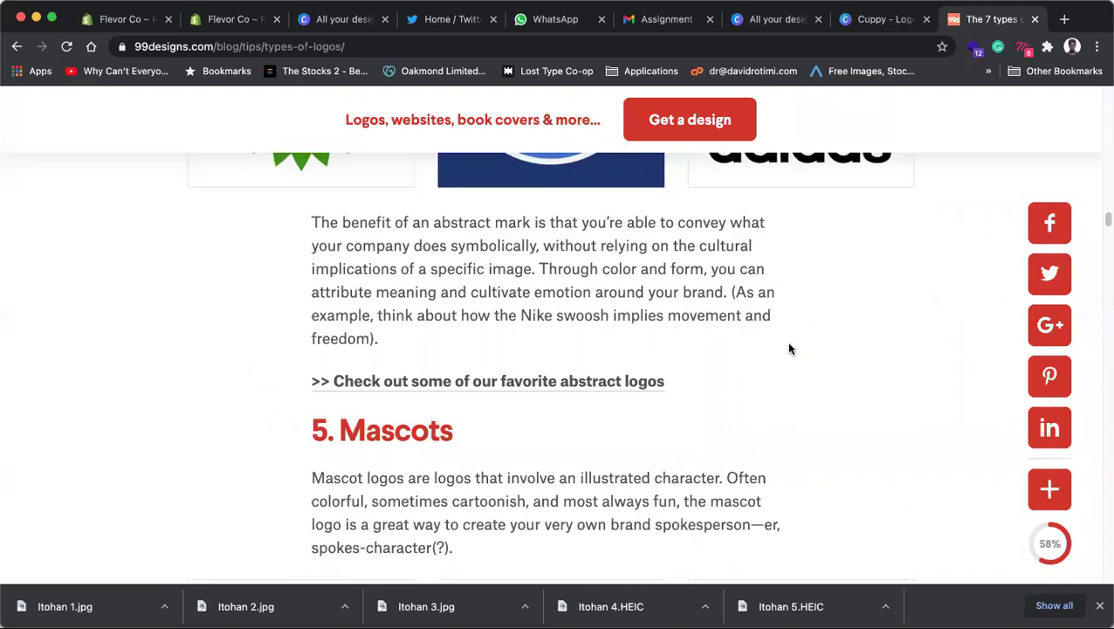
{"action": "scroll", "coordinate": [709, 393], "scroll_direction": "down", "scroll_amount": 2}
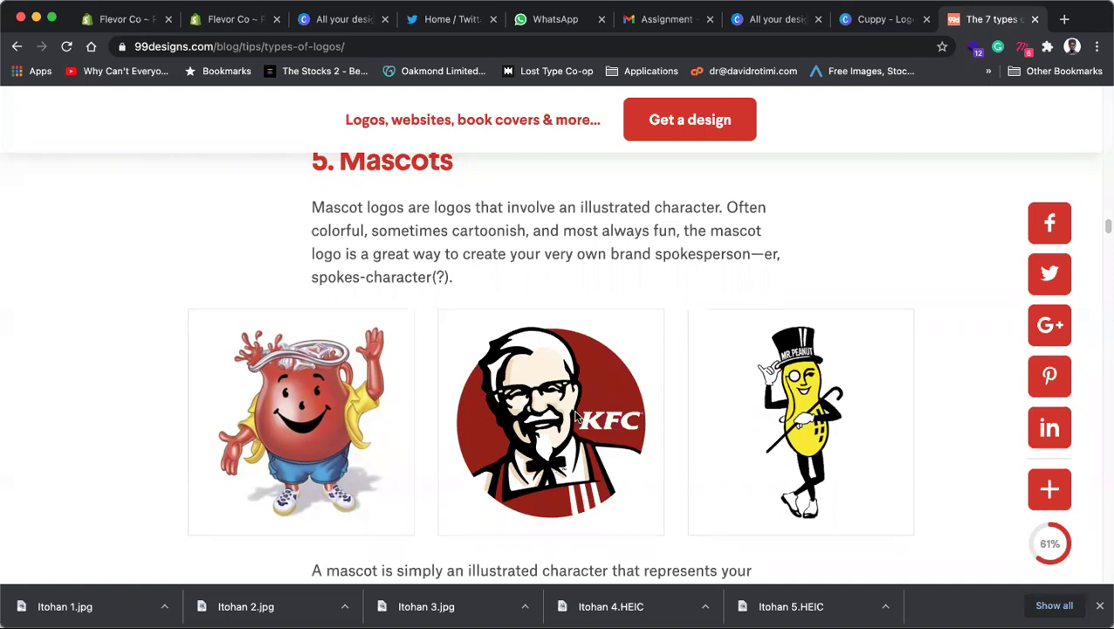
Step: Read on through the remaining logo-type sections of the 99designs article
{"action": "scroll", "coordinate": [631, 402], "scroll_direction": "down", "scroll_amount": 1}
{"action": "scroll", "coordinate": [632, 405], "scroll_direction": "down", "scroll_amount": 5}
{"action": "scroll", "coordinate": [633, 407], "scroll_direction": "down", "scroll_amount": 17}
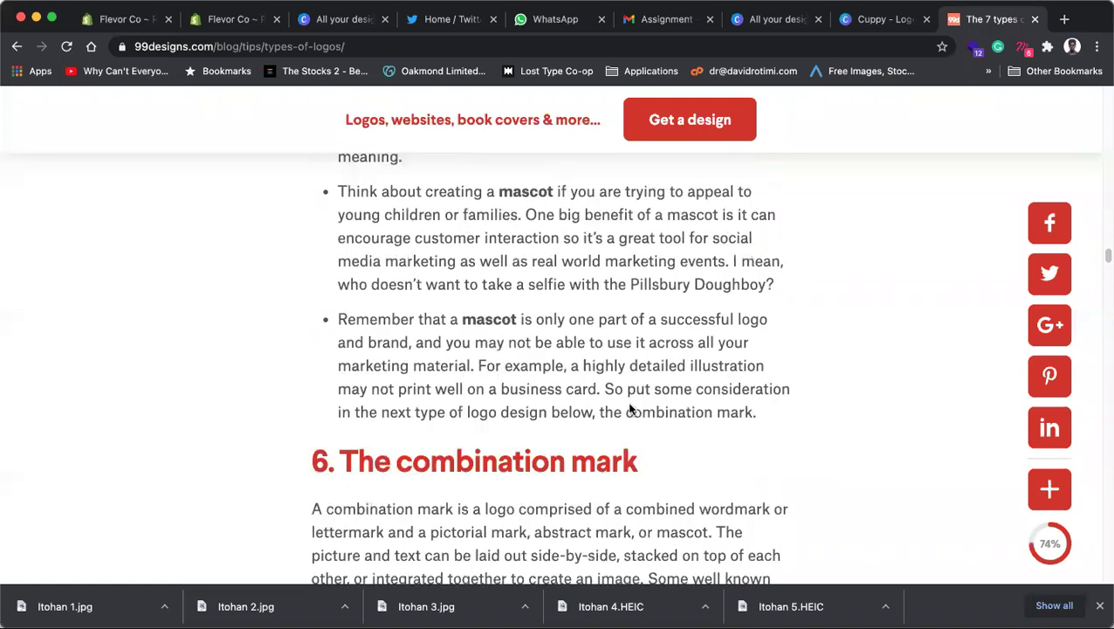
{"action": "scroll", "coordinate": [630, 408], "scroll_direction": "down", "scroll_amount": 9}
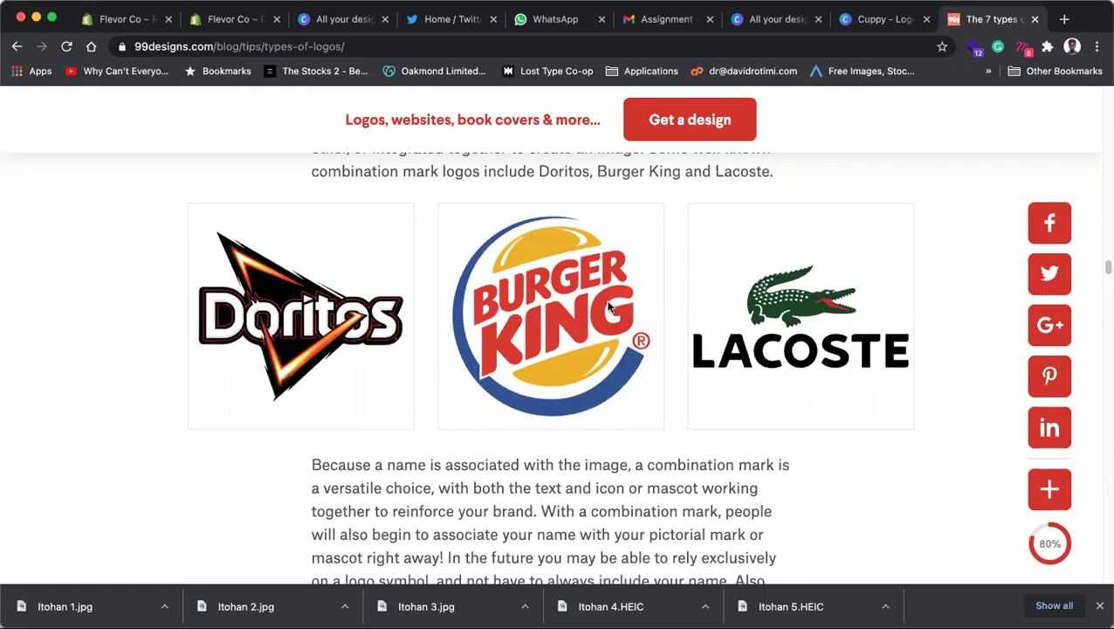
{"action": "scroll", "coordinate": [492, 266], "scroll_direction": "up", "scroll_amount": 3}
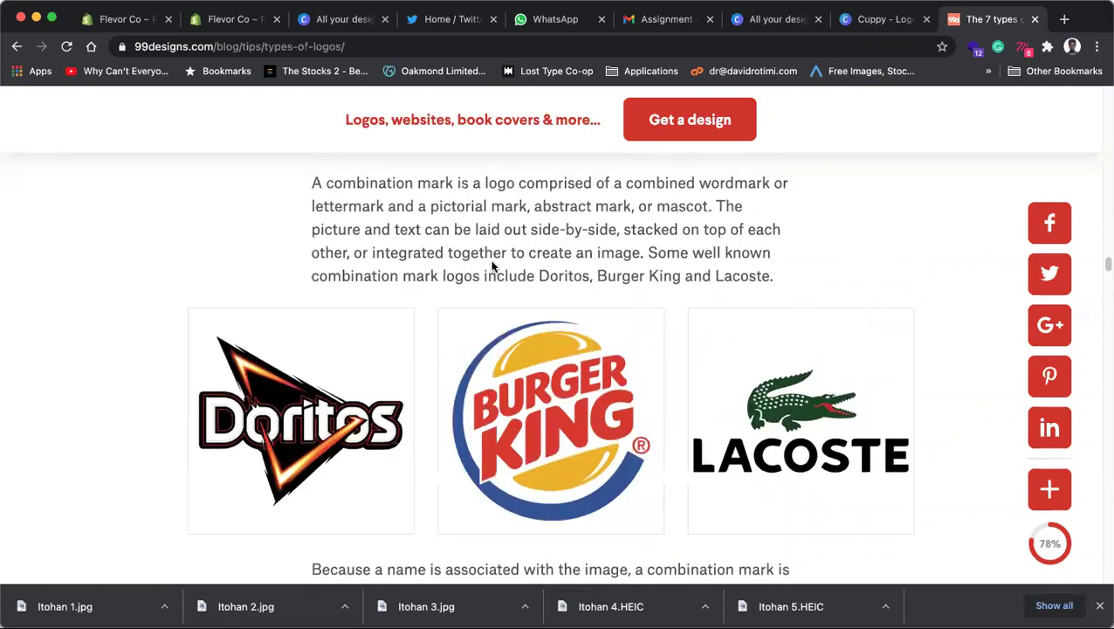
{"action": "scroll", "coordinate": [491, 267], "scroll_direction": "down", "scroll_amount": 5}
{"action": "scroll", "coordinate": [493, 267], "scroll_direction": "down", "scroll_amount": 5}
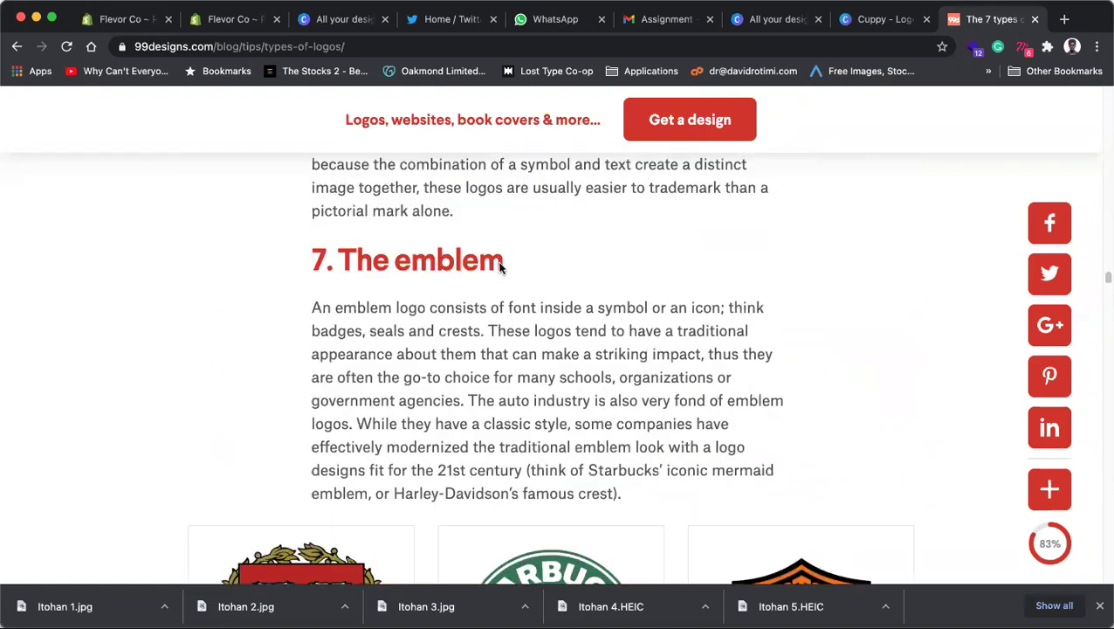
{"action": "scroll", "coordinate": [501, 266], "scroll_direction": "down", "scroll_amount": 3}
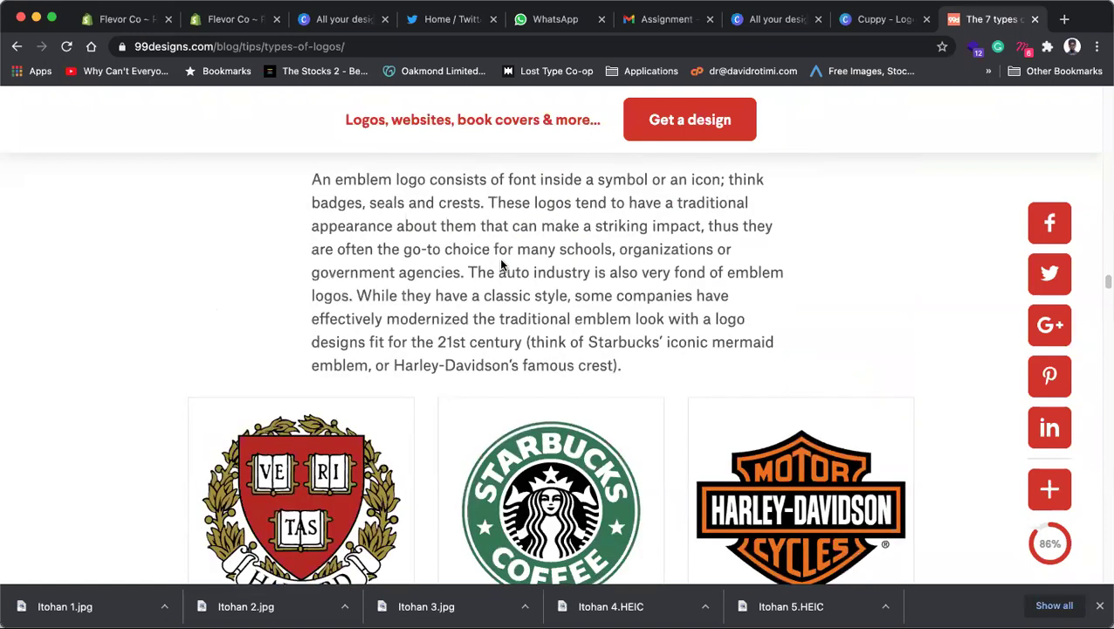
{"action": "scroll", "coordinate": [516, 264], "scroll_direction": "up", "scroll_amount": 3}
{"action": "scroll", "coordinate": [516, 265], "scroll_direction": "down", "scroll_amount": 8}
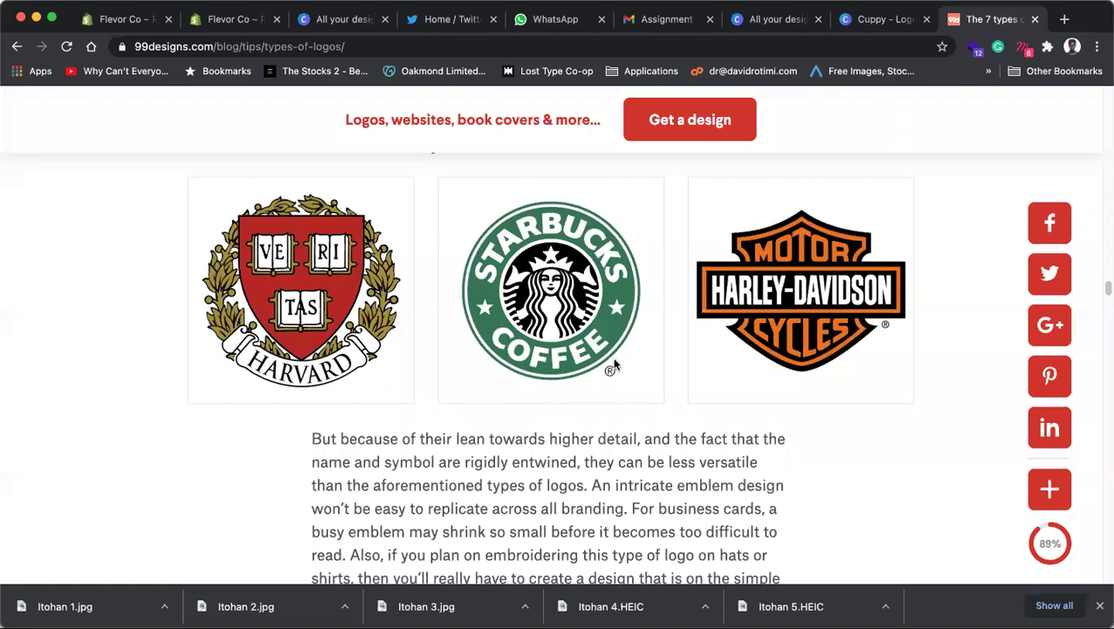
Step: Scroll to the article's end and close its tab to return to Canva
{"action": "scroll", "coordinate": [610, 366], "scroll_direction": "down", "scroll_amount": 5}
{"action": "scroll", "coordinate": [610, 366], "scroll_direction": "down", "scroll_amount": 10}
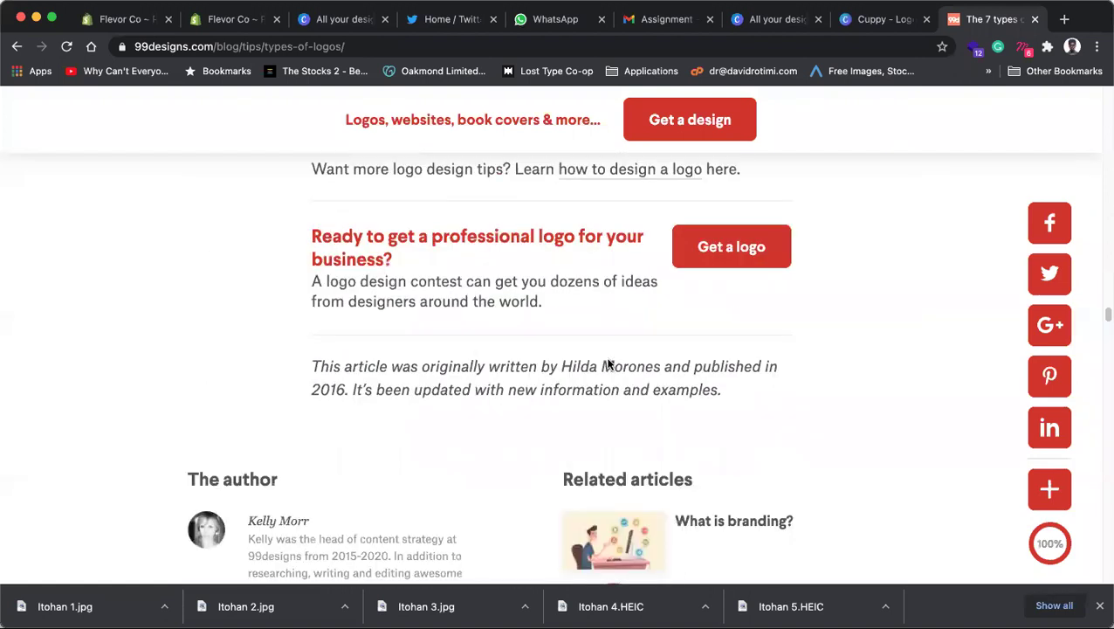
{"action": "scroll", "coordinate": [642, 333], "scroll_direction": "down", "scroll_amount": 5}
{"action": "scroll", "coordinate": [646, 323], "scroll_direction": "down", "scroll_amount": 3}
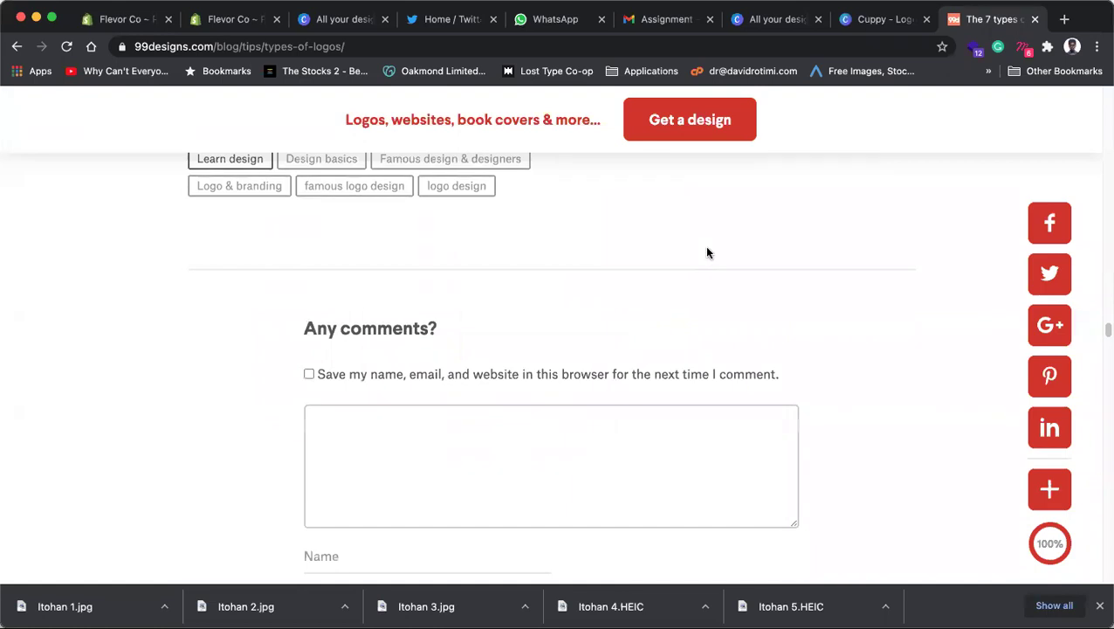
{"action": "left_click", "coordinate": [1035, 19]}
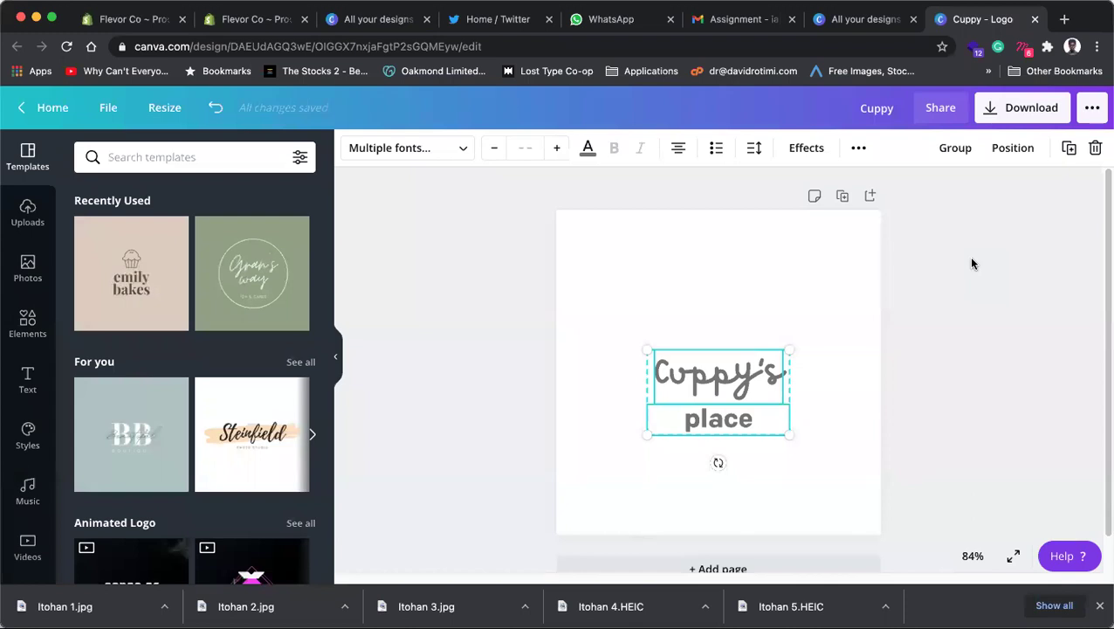
Step: Drag the Cuppy's and place lines up to the centre guide, then select Cuppy's
{"action": "left_click", "coordinate": [853, 280]}
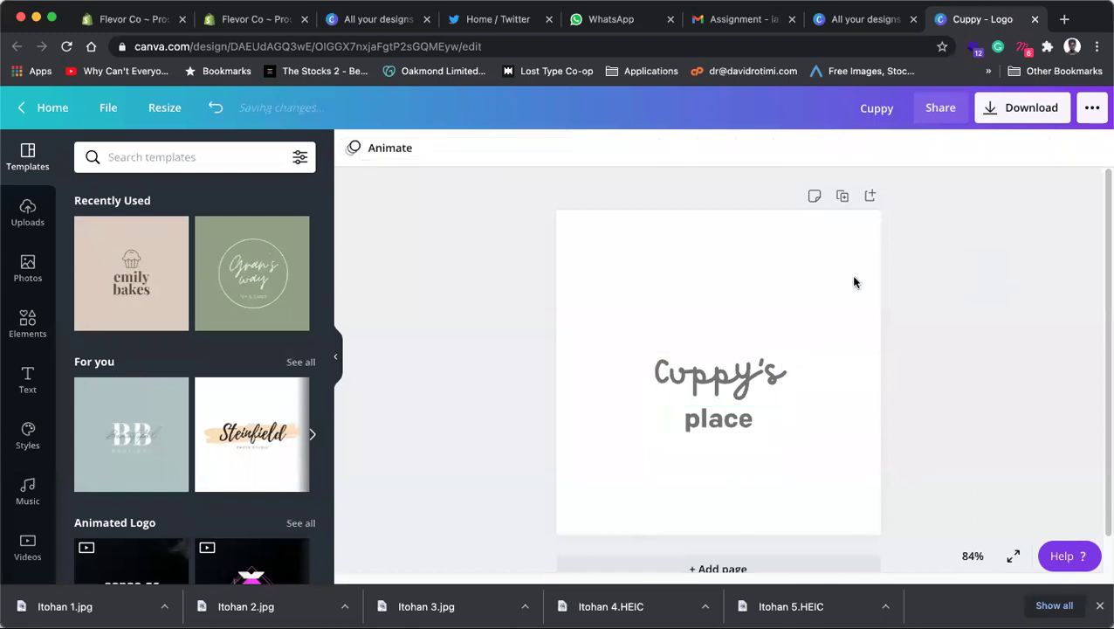
{"action": "left_click_drag", "start_coordinate": [564, 302], "coordinate": [780, 461]}
{"action": "left_click_drag", "start_coordinate": [710, 374], "coordinate": [717, 351]}
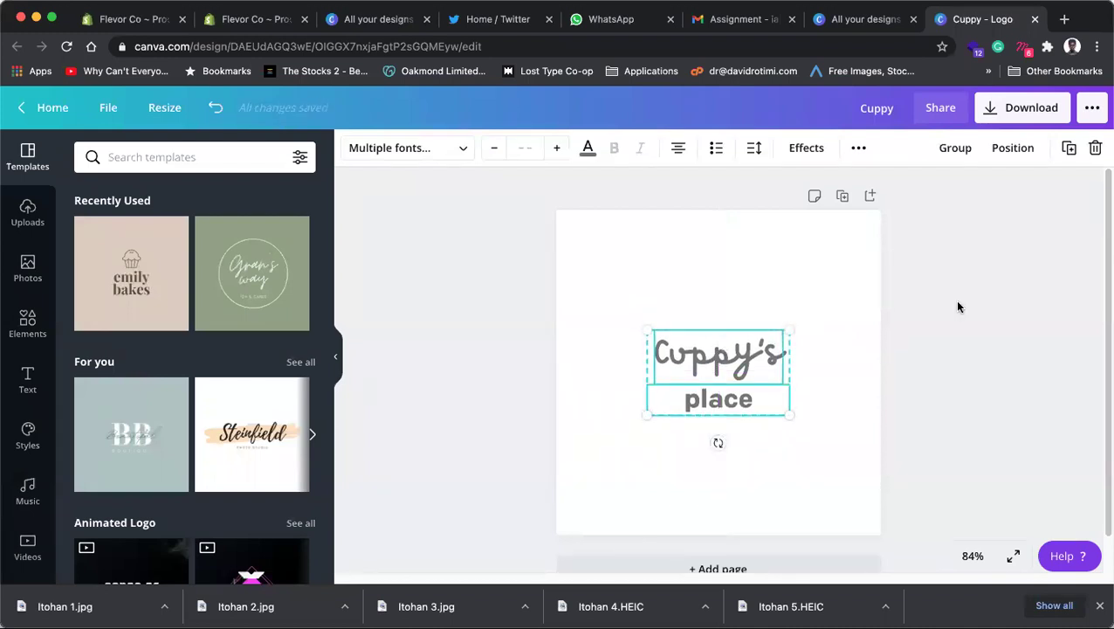
{"action": "left_click", "coordinate": [988, 312]}
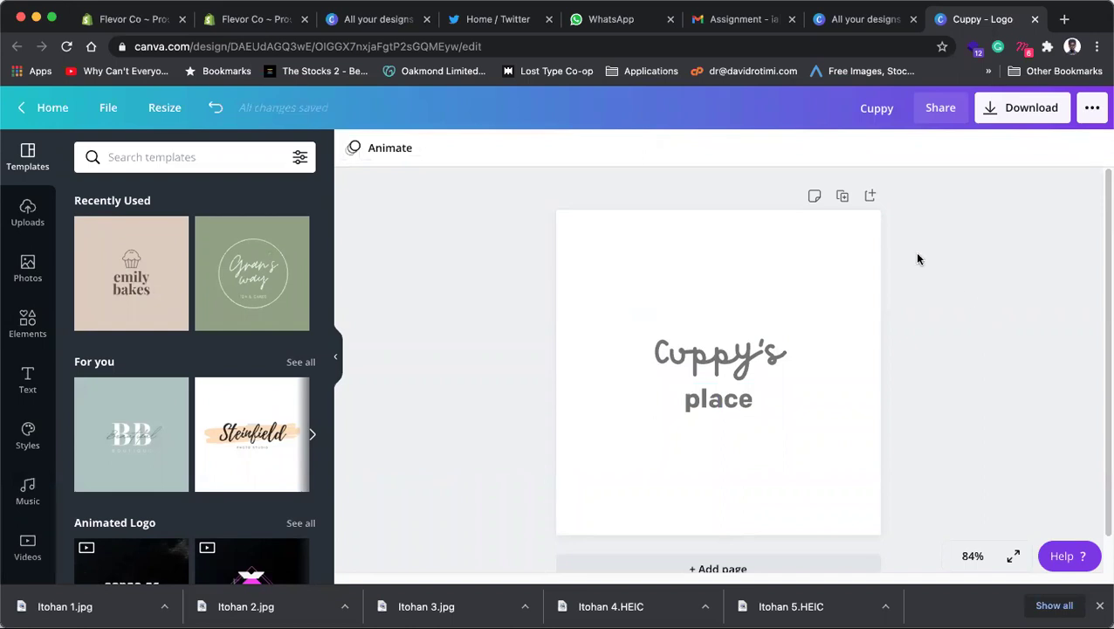
{"action": "left_click", "coordinate": [732, 343]}
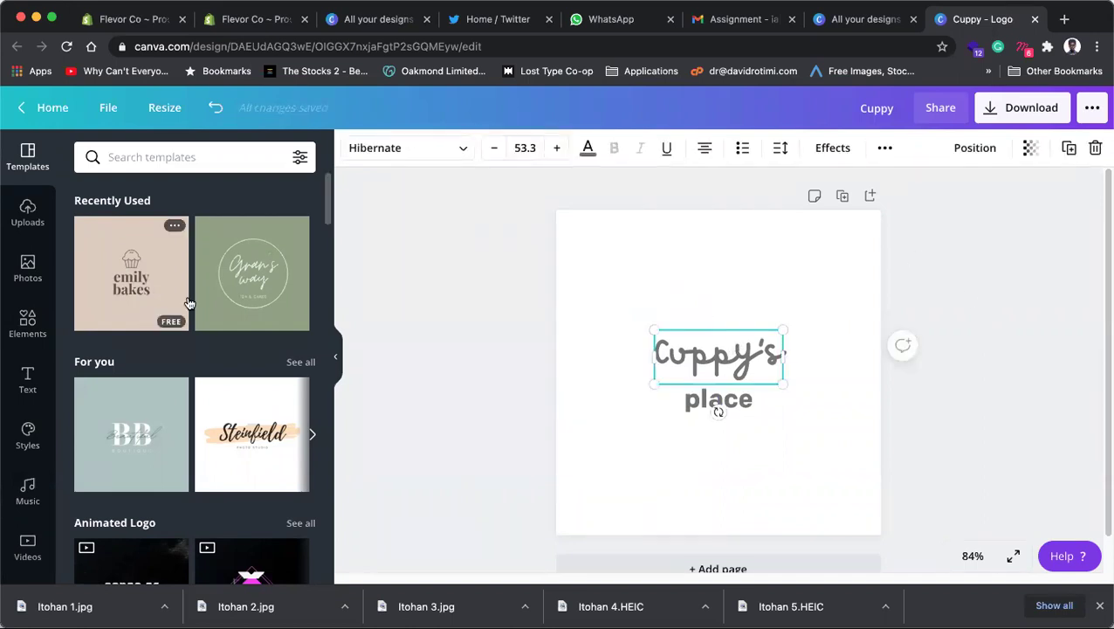
{"action": "left_click", "coordinate": [217, 157]}
{"action": "left_click", "coordinate": [435, 151]}
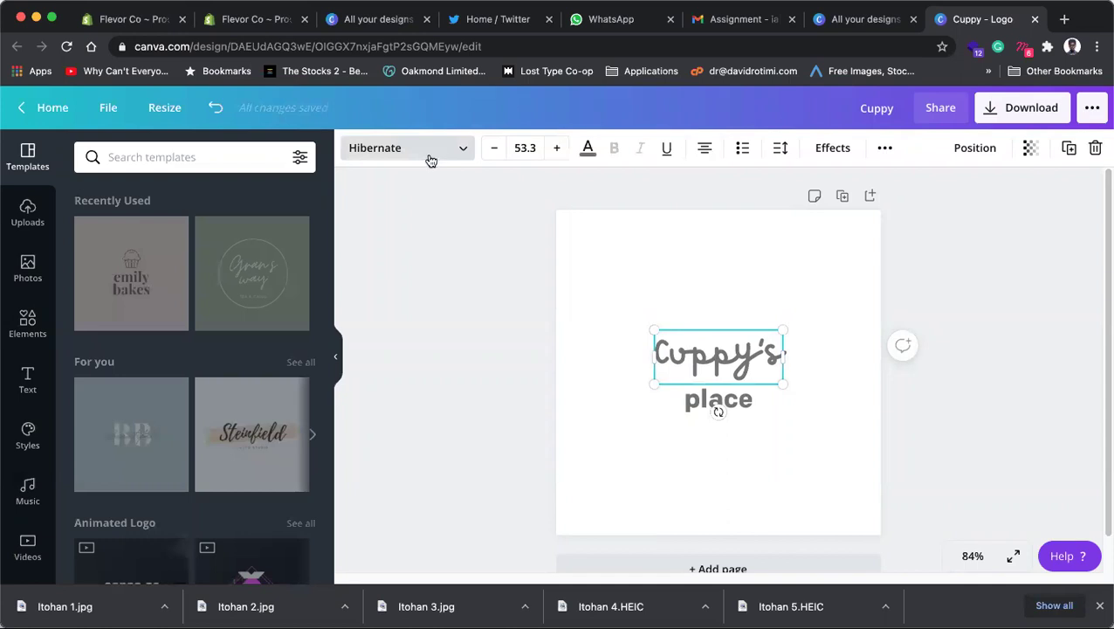
Step: Open the font list for the Cuppy's text, currently set in Hibernate
{"action": "left_click", "coordinate": [431, 160]}
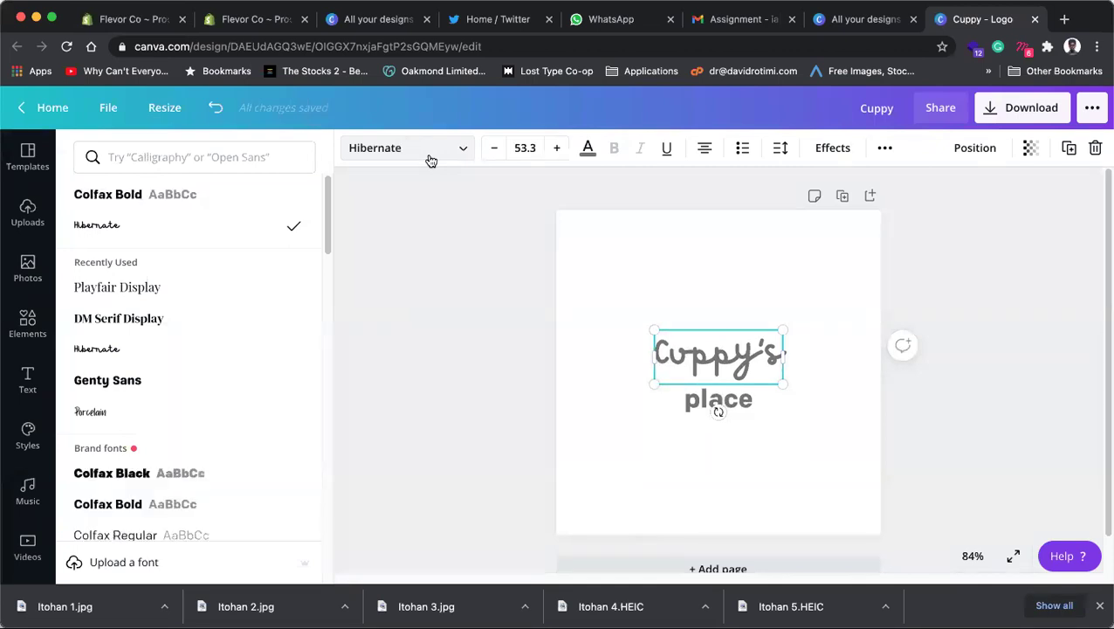
Step: Search the fonts for 'handwriting' to find typefaces for Cuppy's
{"action": "left_click", "coordinate": [201, 160]}
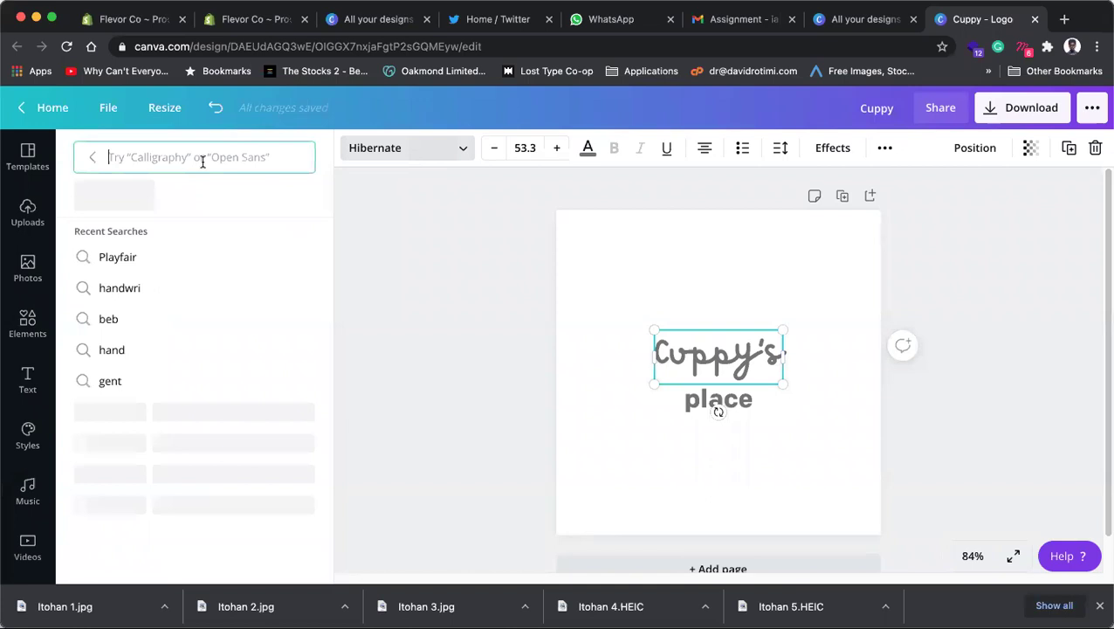
{"action": "type", "text": "h"}
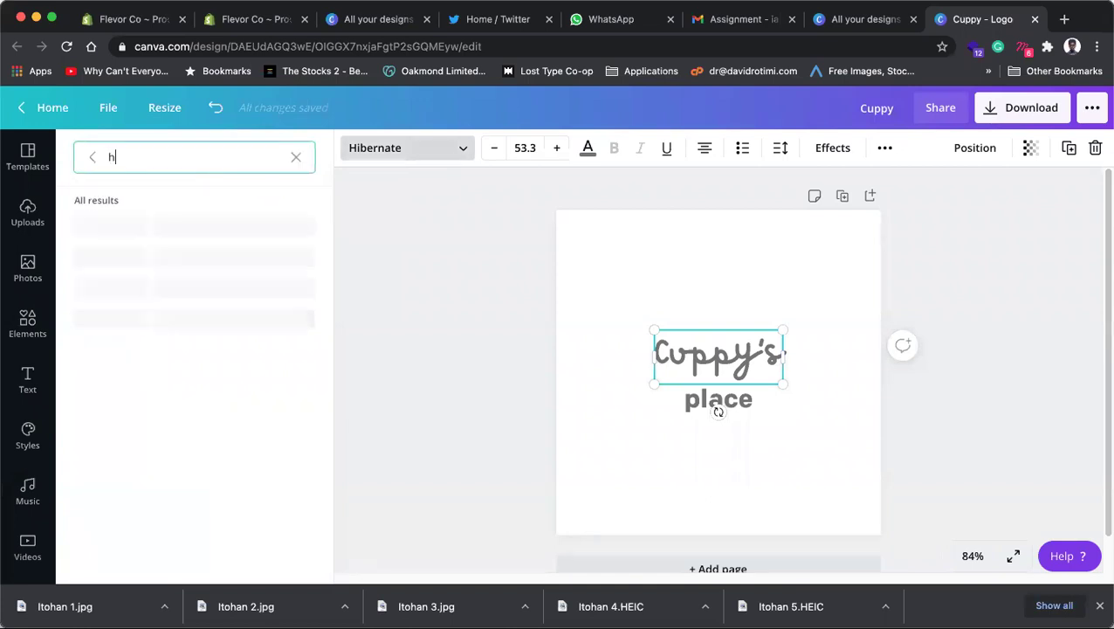
{"action": "type", "text": "andwriting"}
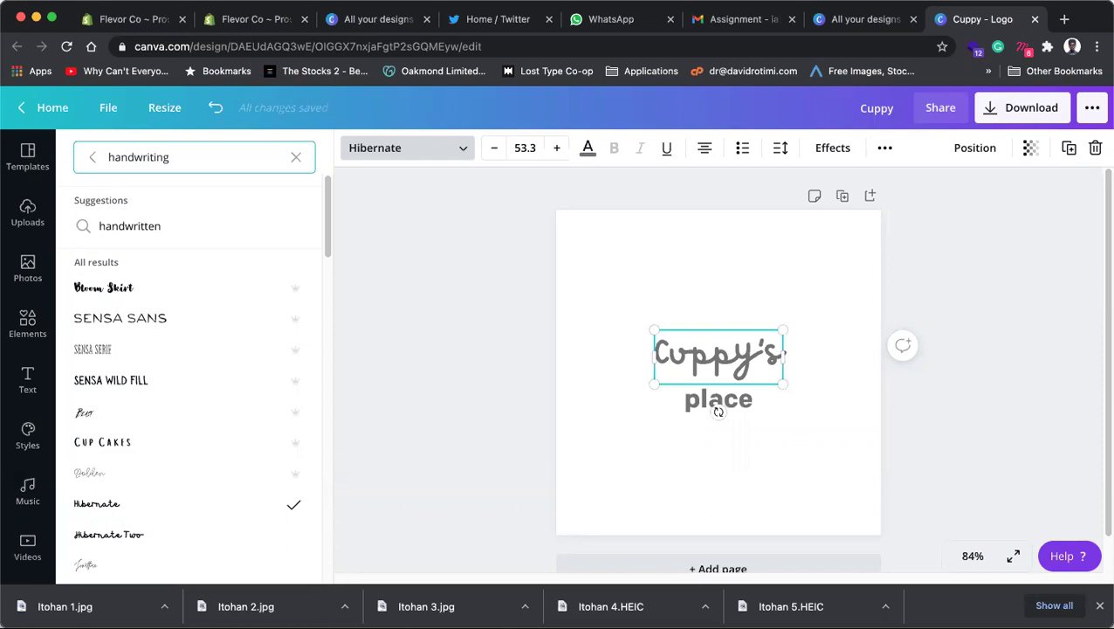
Step: Replace the font search with 'script', browse the results, then close the list without changing Cuppy's
{"action": "key", "text": "super+a"}
{"action": "type", "text": "s"}
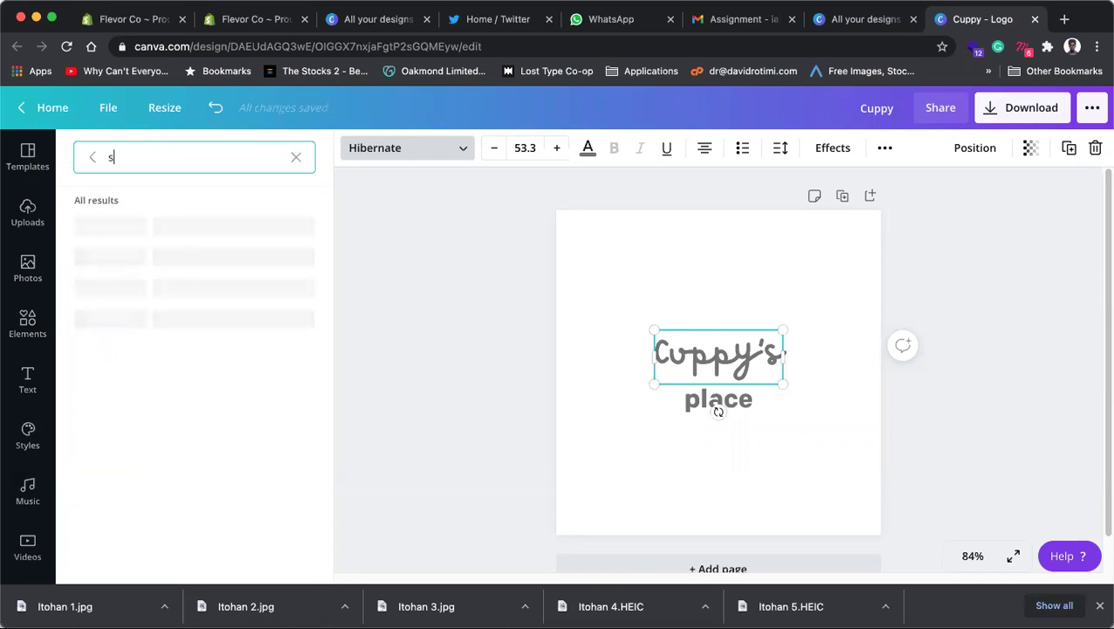
{"action": "type", "text": "cript"}
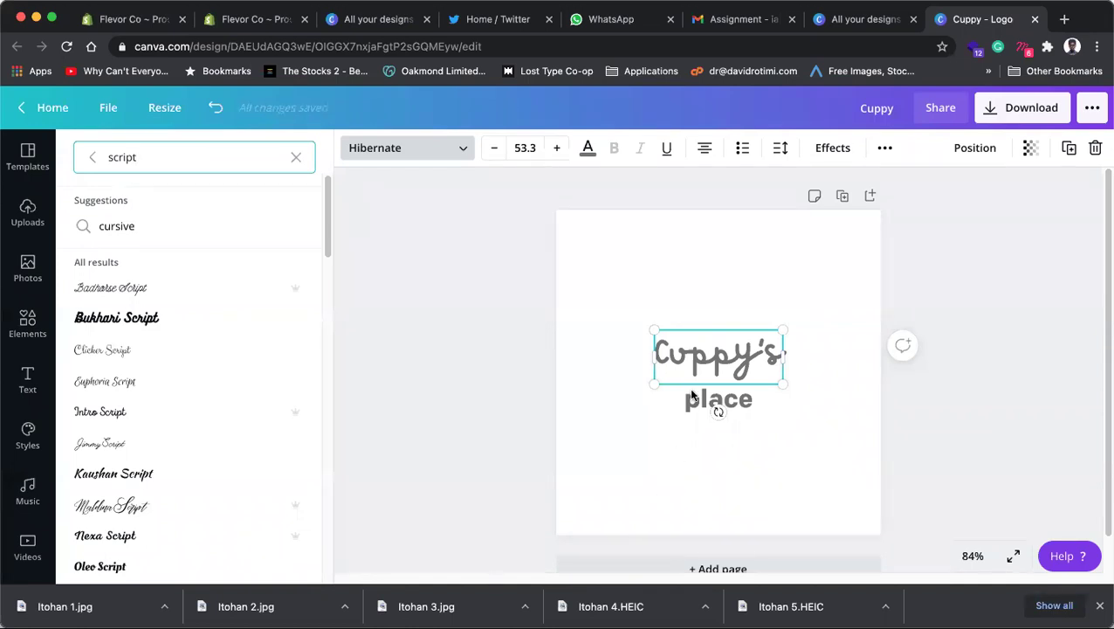
{"action": "key", "text": "Escape"}
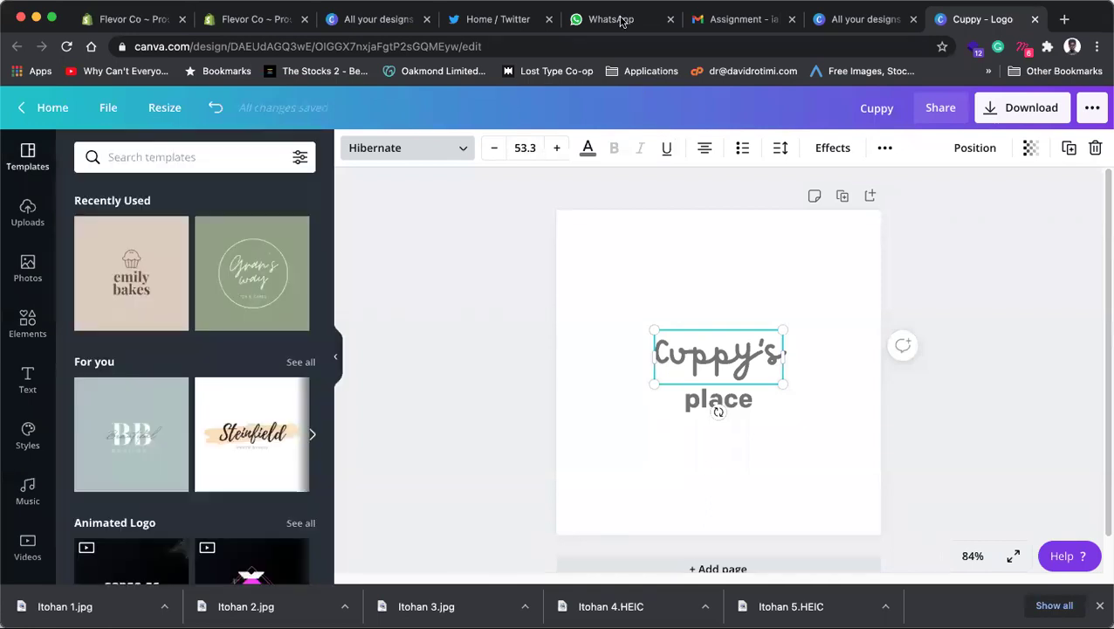
{"action": "left_click", "coordinate": [405, 257]}
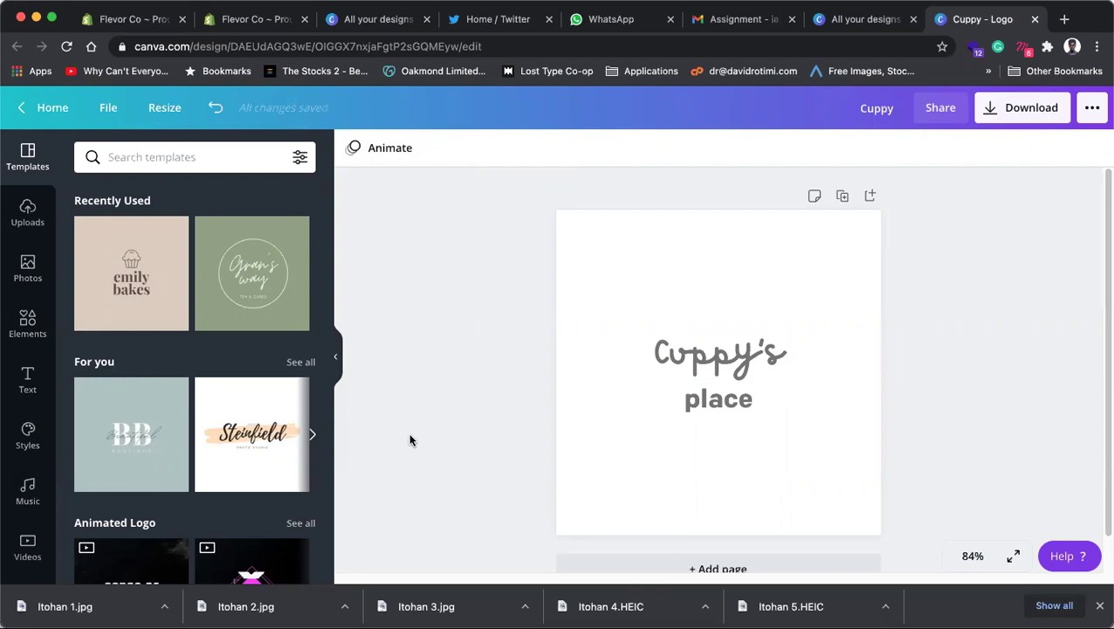
Step: Select the 'place' text, search 'script', and set it in the Clicker Script font
{"action": "left_click", "coordinate": [712, 365]}
{"action": "left_click", "coordinate": [712, 401]}
{"action": "left_click", "coordinate": [198, 158]}
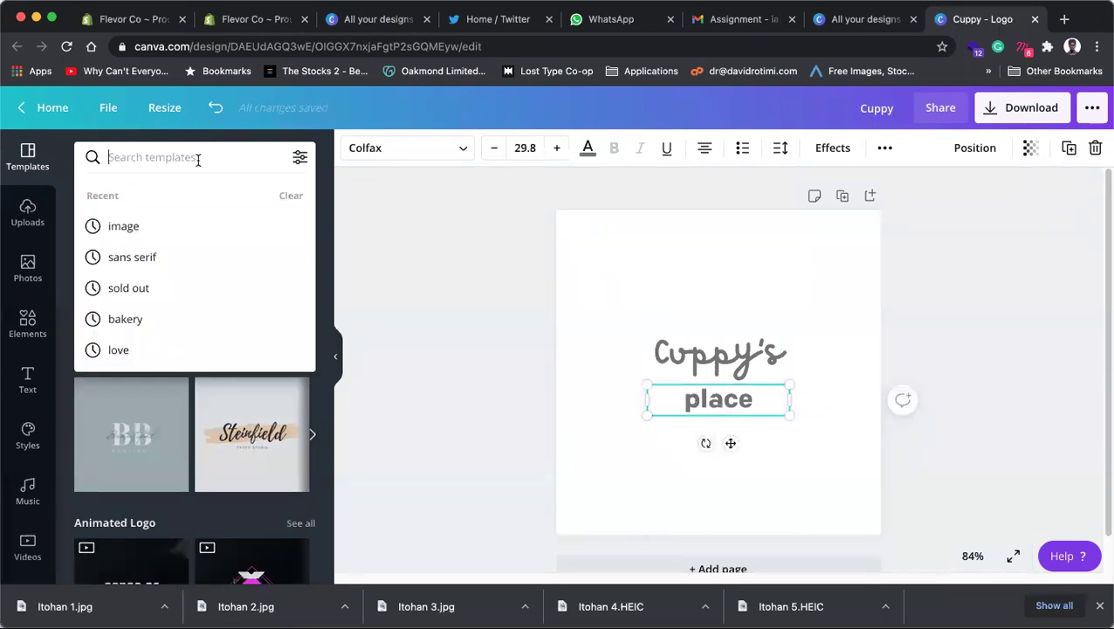
{"action": "type", "text": "scripy"}
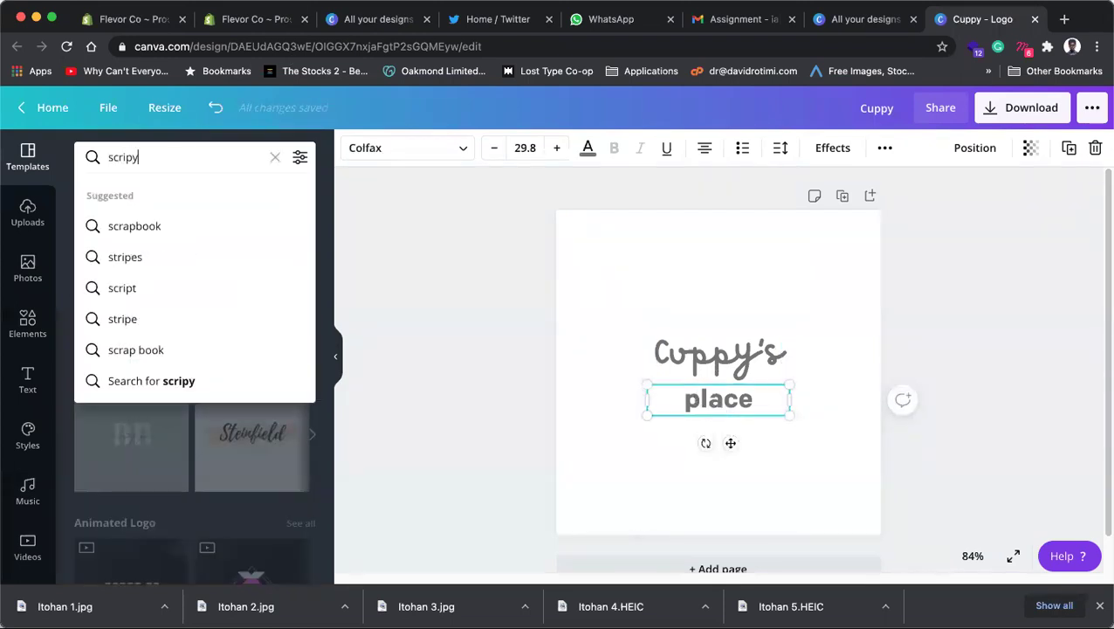
{"action": "key", "text": "BackSpace"}
{"action": "type", "text": "t"}
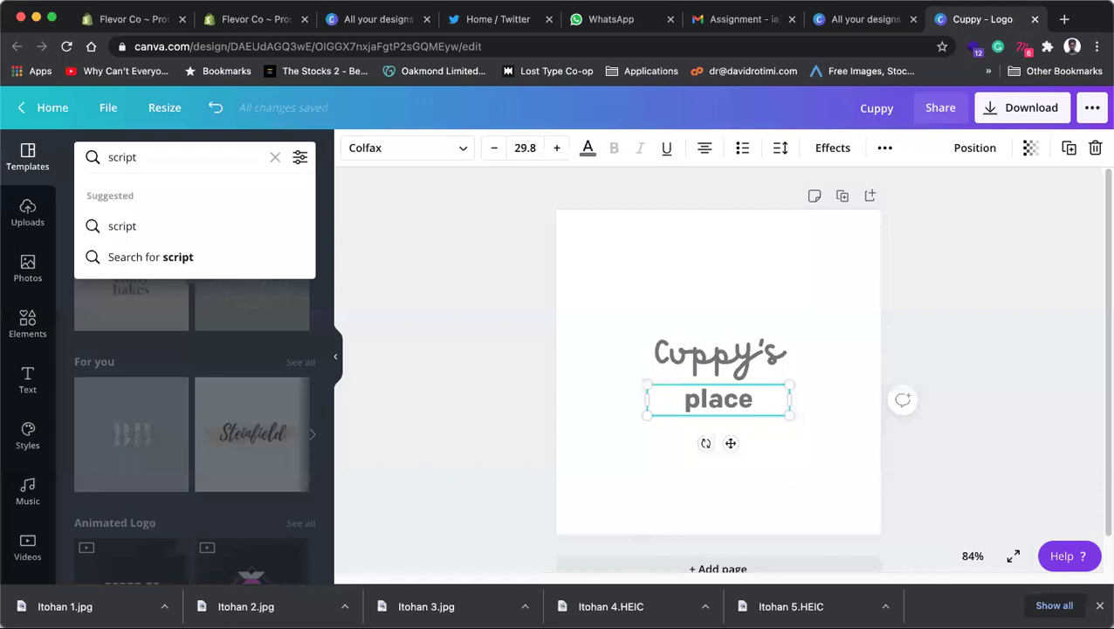
{"action": "key", "text": "Return"}
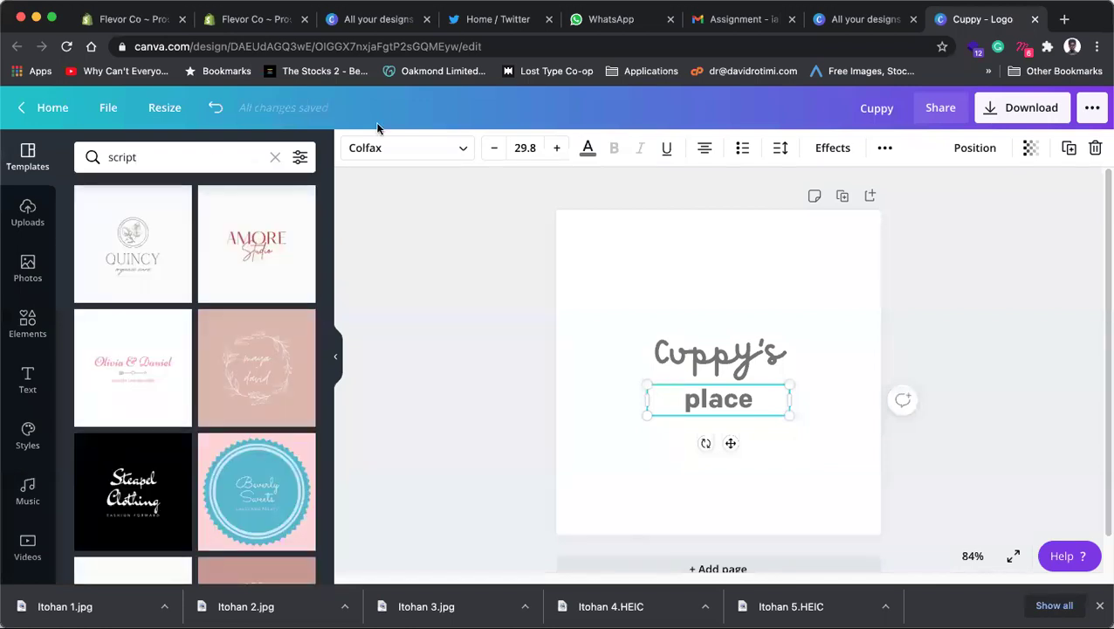
{"action": "left_click", "coordinate": [418, 152]}
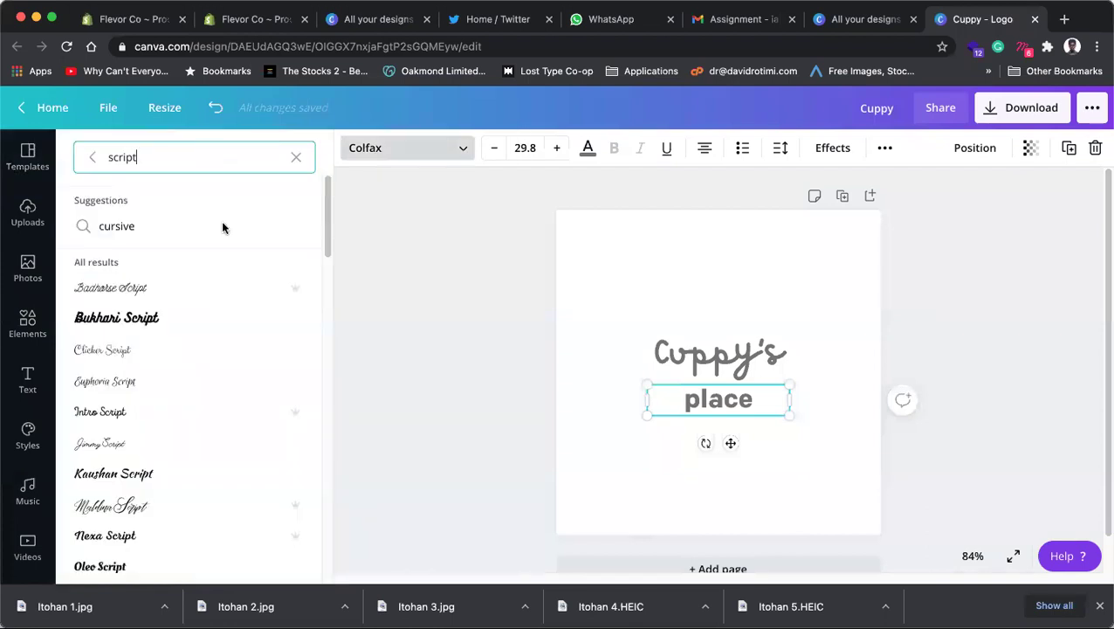
{"action": "left_click", "coordinate": [119, 351]}
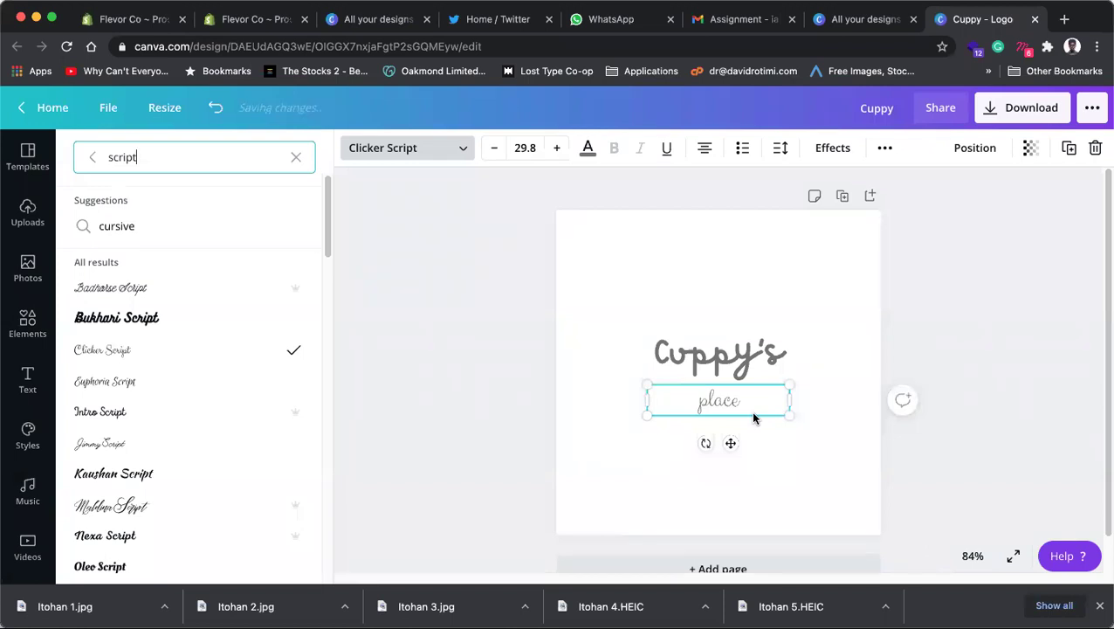
{"action": "key", "text": "Escape"}
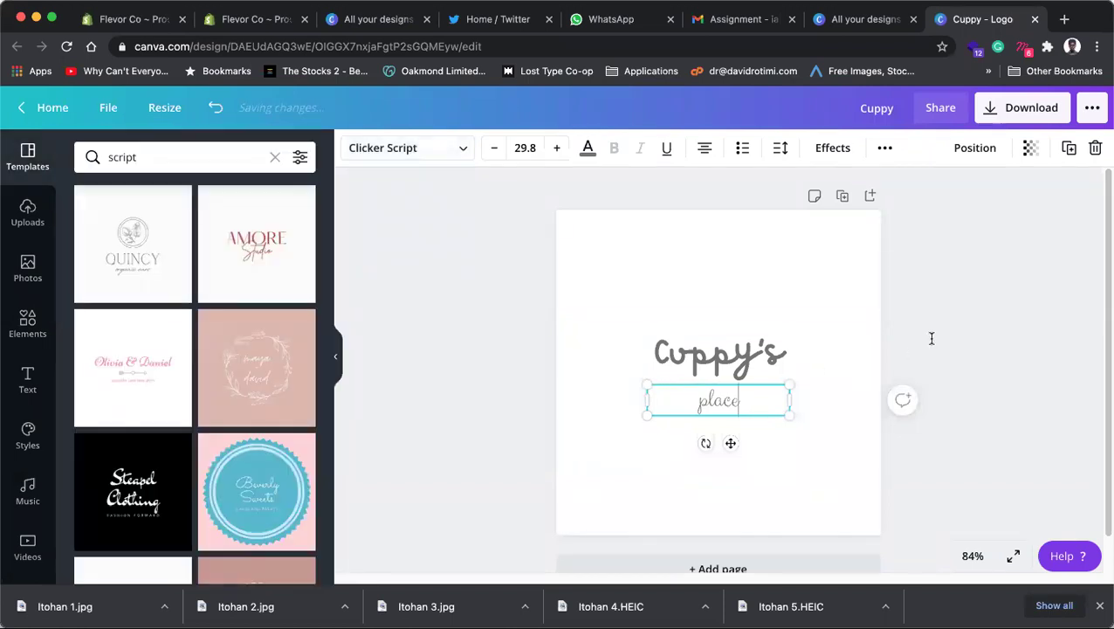
{"action": "left_click", "coordinate": [929, 360]}
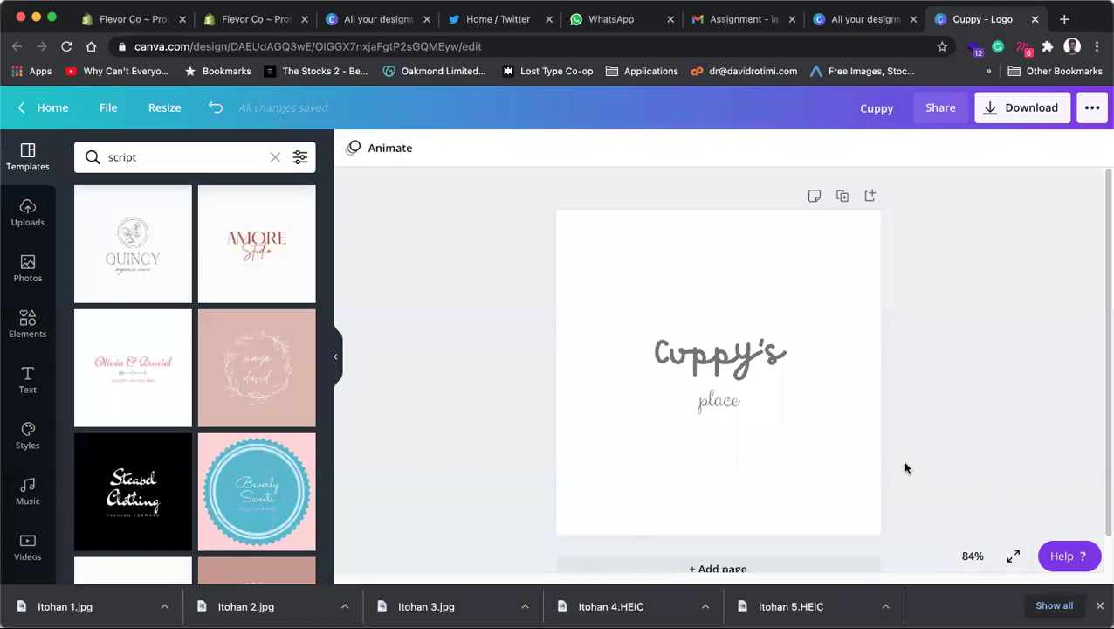
Step: Undo the Clicker Script change on 'place' and add a blank second page
{"action": "scroll", "coordinate": [690, 485], "scroll_direction": "down", "scroll_amount": 1}
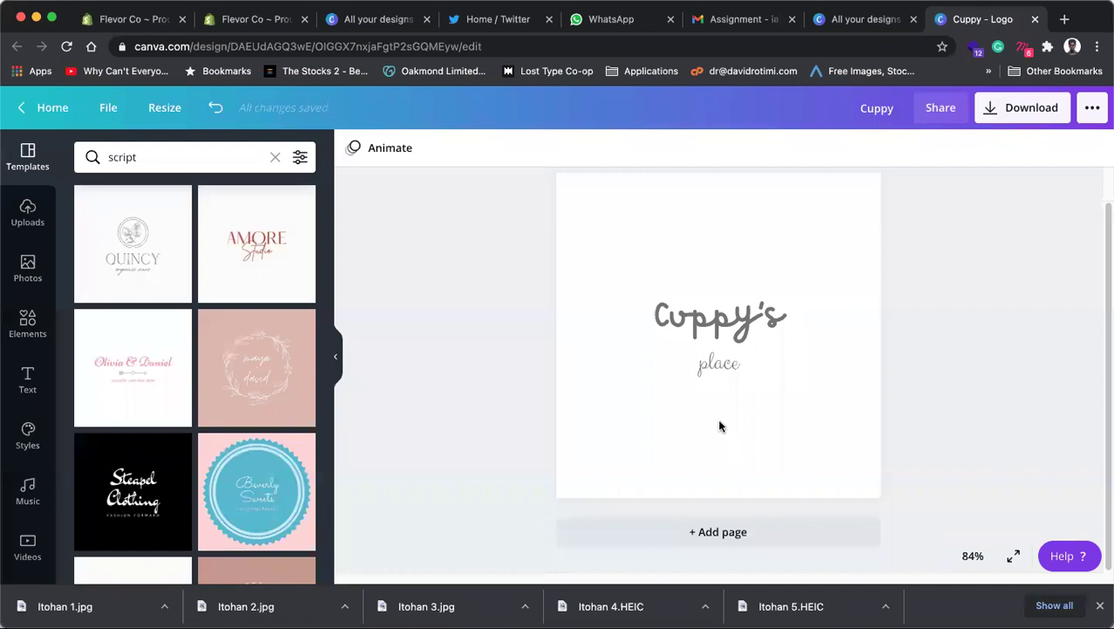
{"action": "left_click", "coordinate": [742, 307]}
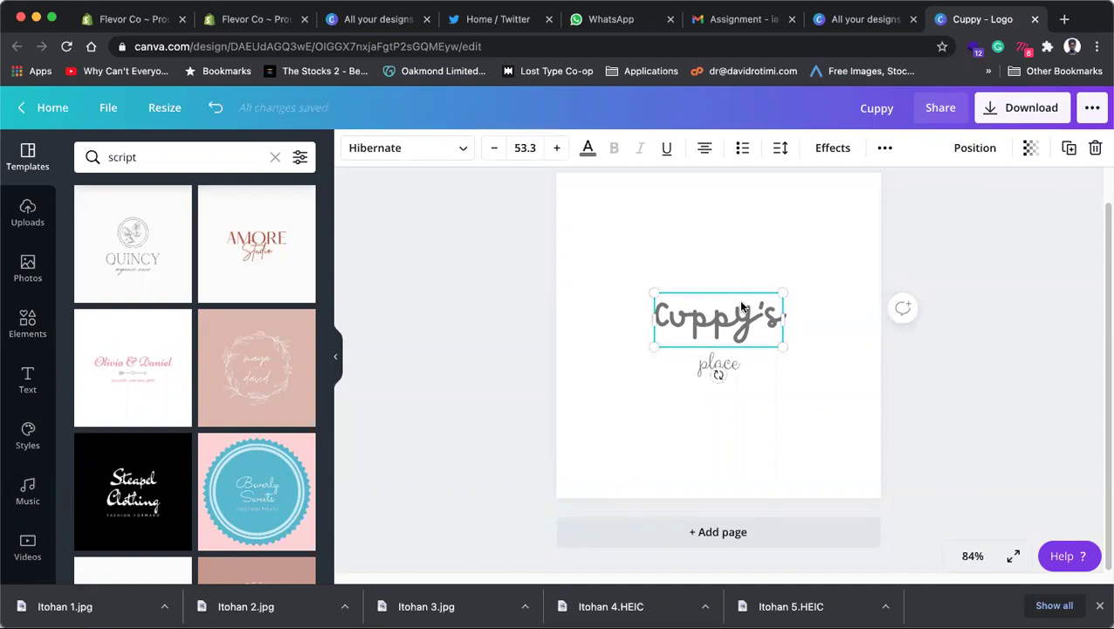
{"action": "key", "text": "super+z"}
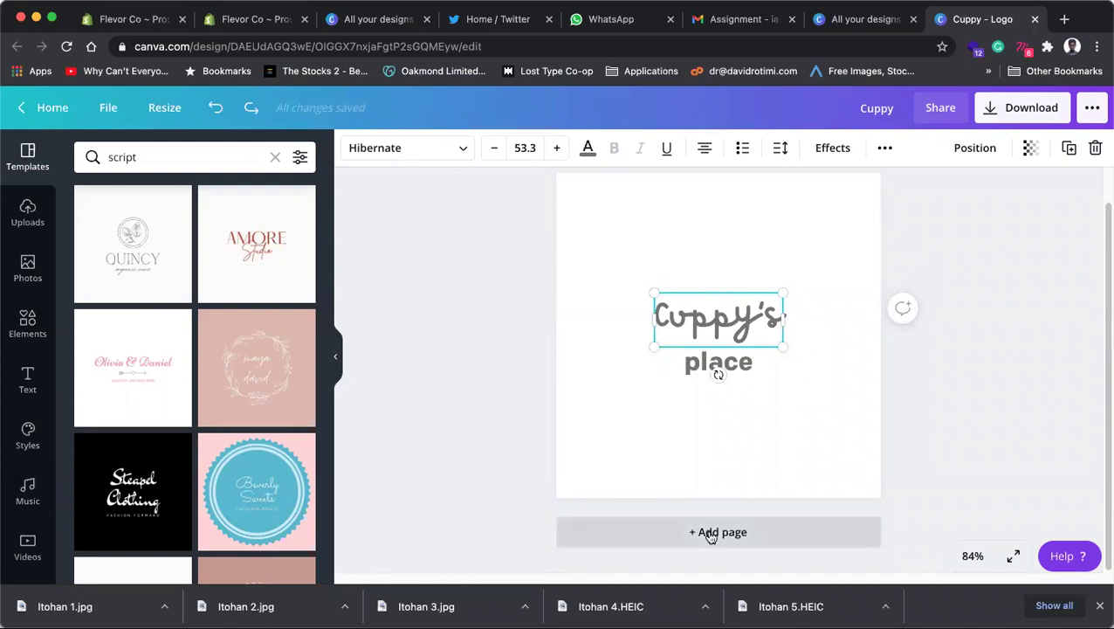
{"action": "left_click", "coordinate": [711, 533]}
Step: Apply the Quincy logo template to page 2
{"action": "left_click", "coordinate": [151, 242]}
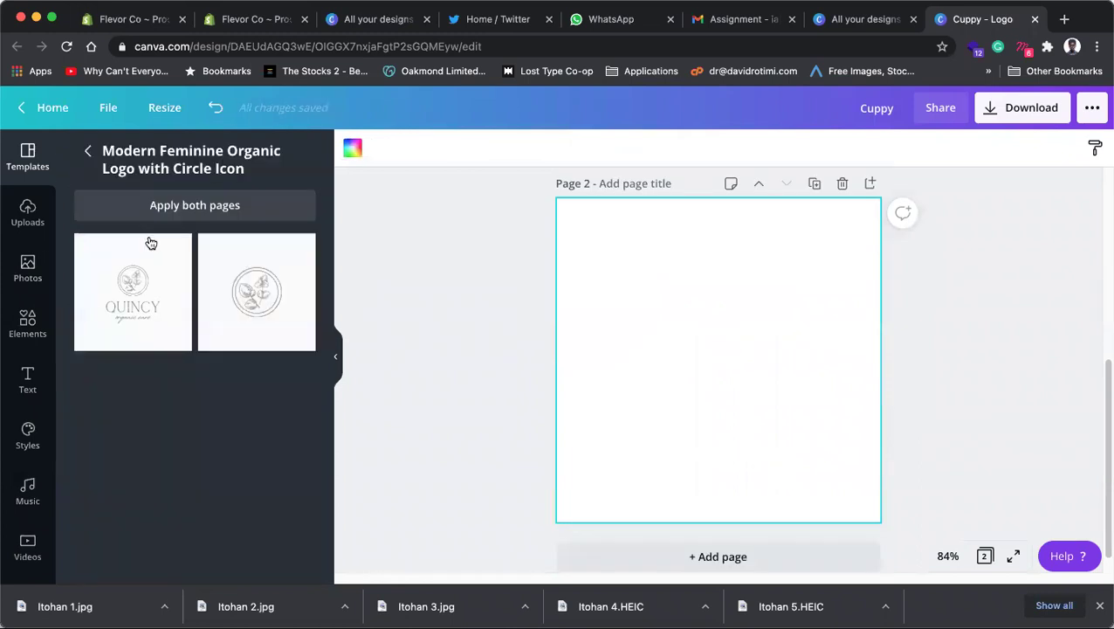
{"action": "left_click", "coordinate": [139, 294]}
{"action": "left_click", "coordinate": [88, 150]}
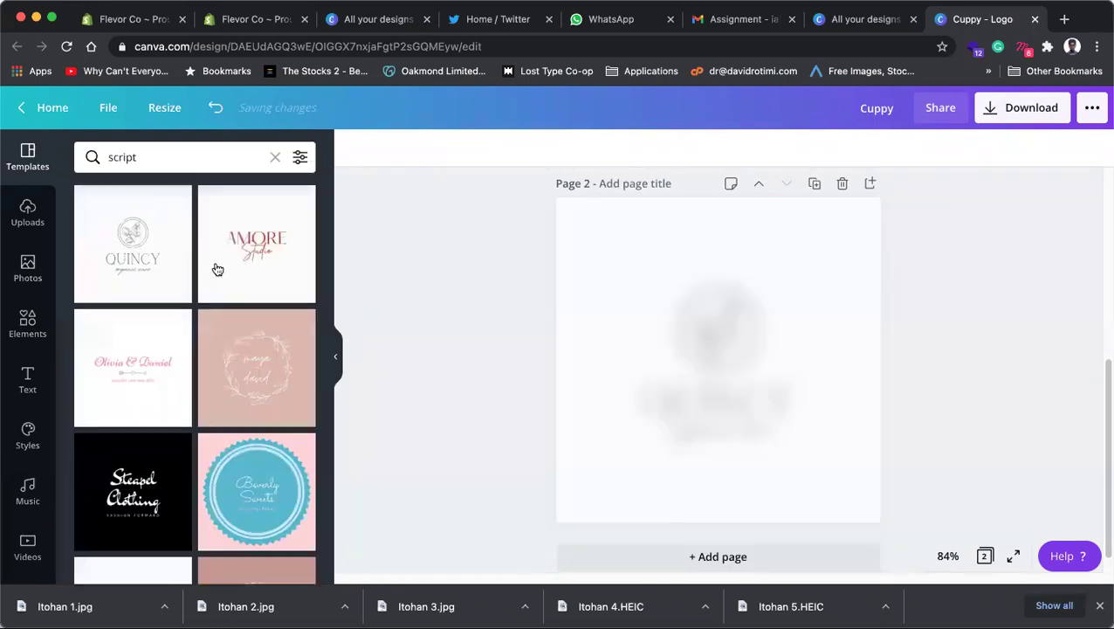
Step: Add pages 3 and 4 filled with the Stella & Oliver and Amore Studio templates
{"action": "left_click", "coordinate": [703, 555]}
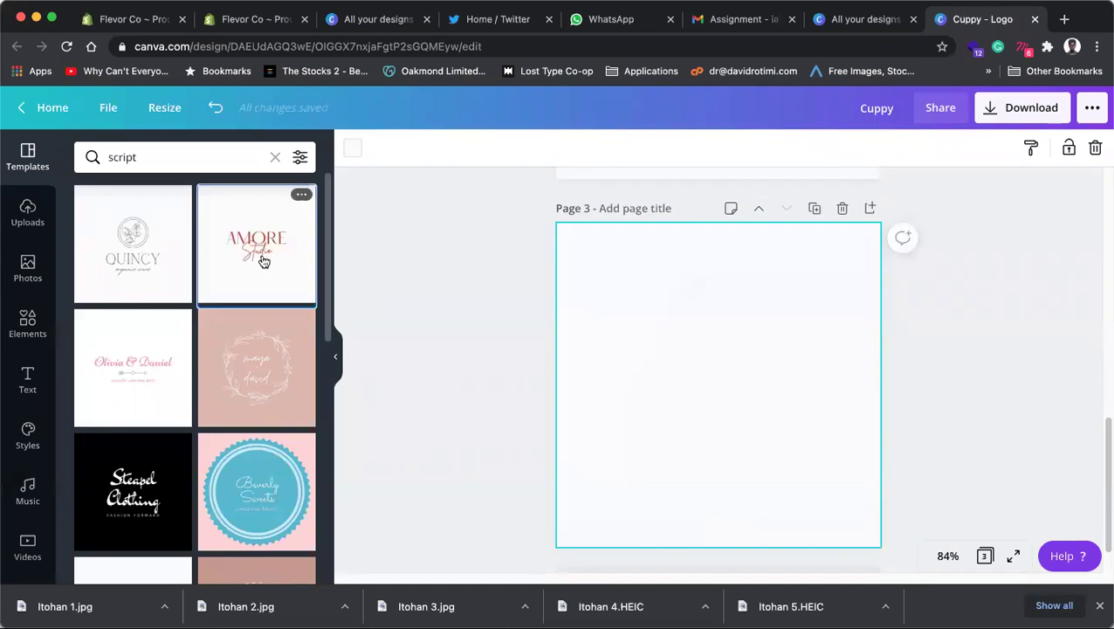
{"action": "left_click", "coordinate": [262, 258]}
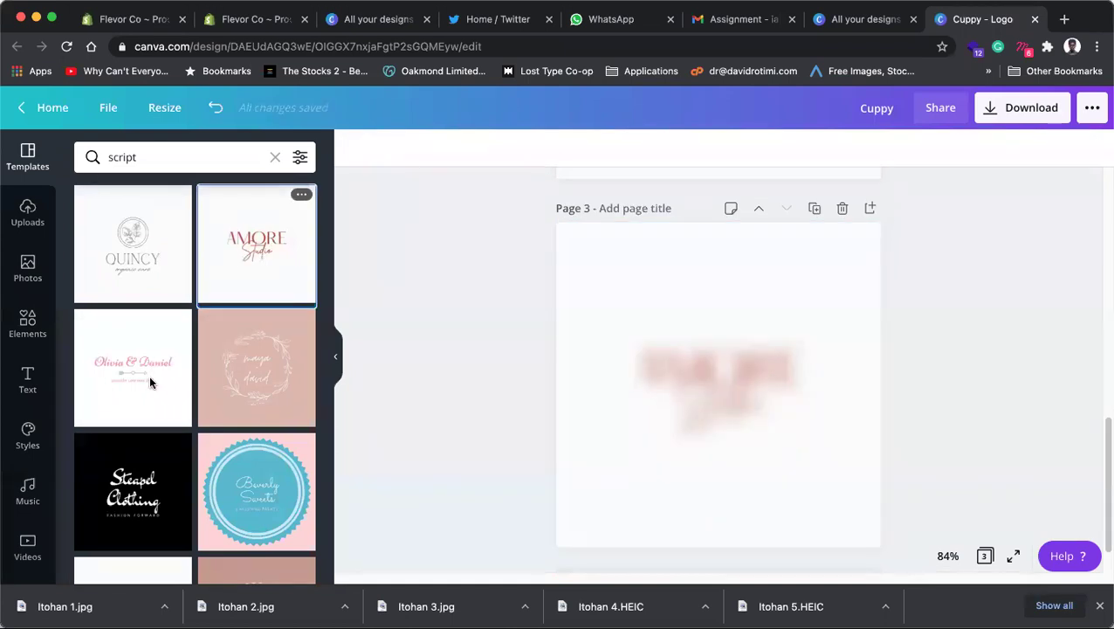
{"action": "scroll", "coordinate": [150, 376], "scroll_direction": "down", "scroll_amount": 3}
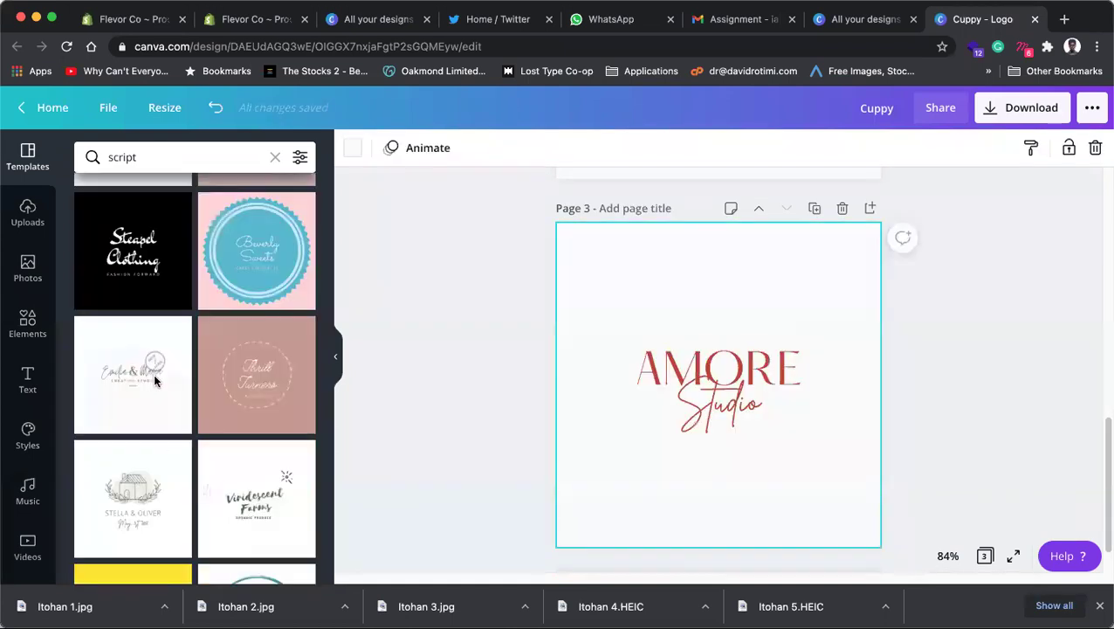
{"action": "left_click", "coordinate": [149, 515]}
{"action": "scroll", "coordinate": [650, 463], "scroll_direction": "up", "scroll_amount": 5}
{"action": "scroll", "coordinate": [651, 463], "scroll_direction": "down", "scroll_amount": 5}
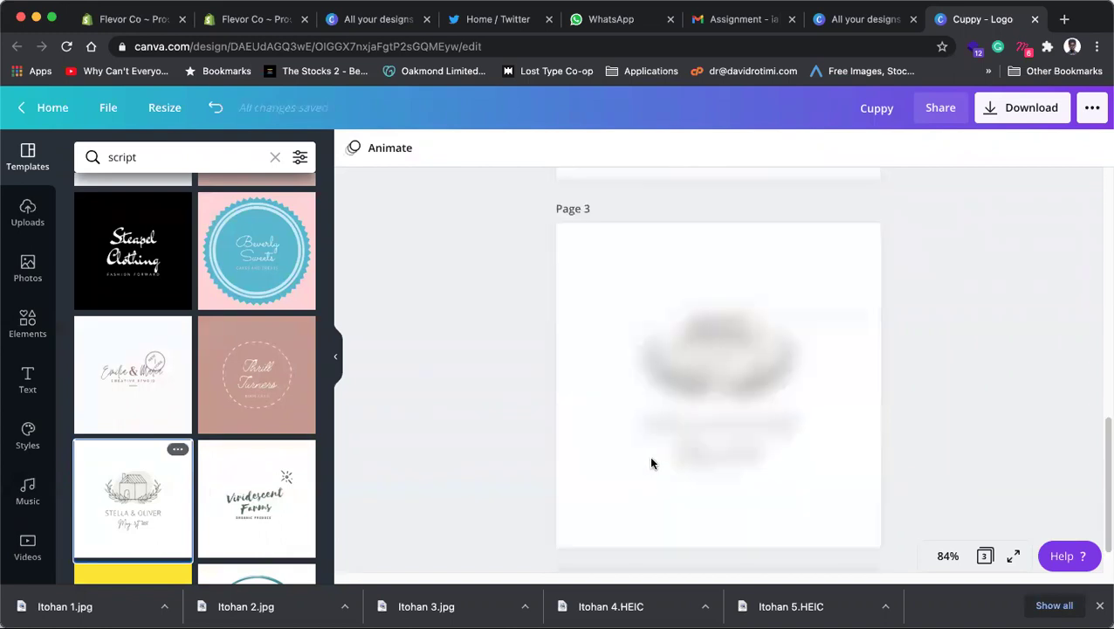
{"action": "scroll", "coordinate": [725, 483], "scroll_direction": "down", "scroll_amount": 1}
{"action": "left_click", "coordinate": [713, 532]}
{"action": "scroll", "coordinate": [150, 302], "scroll_direction": "up", "scroll_amount": 2}
{"action": "left_click", "coordinate": [245, 262]}
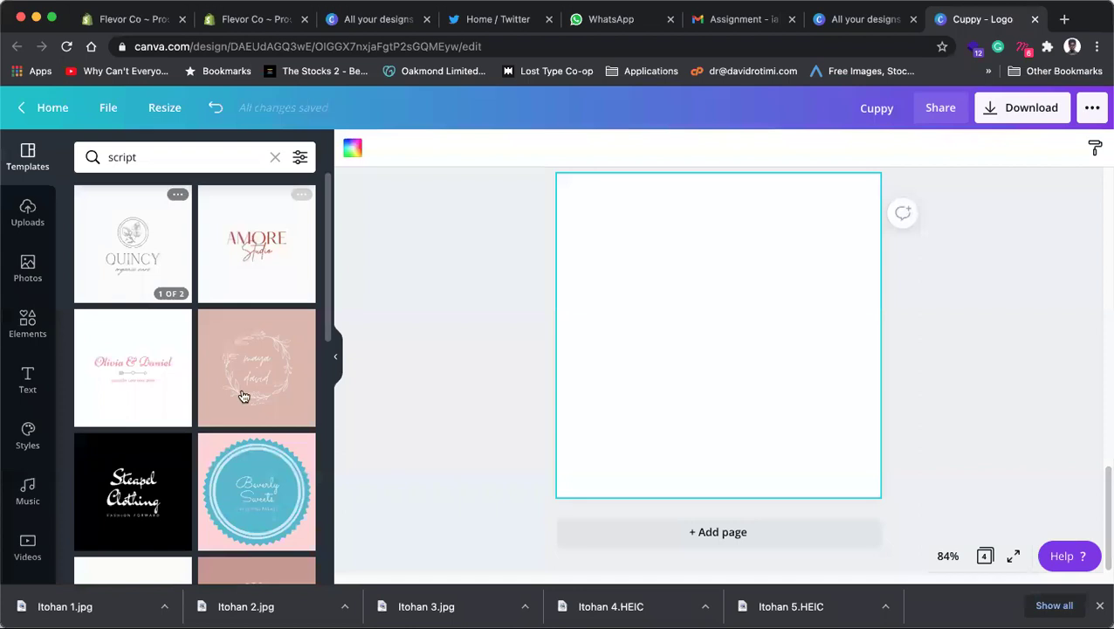
Step: Add a fifth page with the My Balai template and select the QUINCY heading
{"action": "scroll", "coordinate": [211, 402], "scroll_direction": "down", "scroll_amount": 4}
{"action": "scroll", "coordinate": [270, 440], "scroll_direction": "down", "scroll_amount": 2}
{"action": "left_click", "coordinate": [730, 532]}
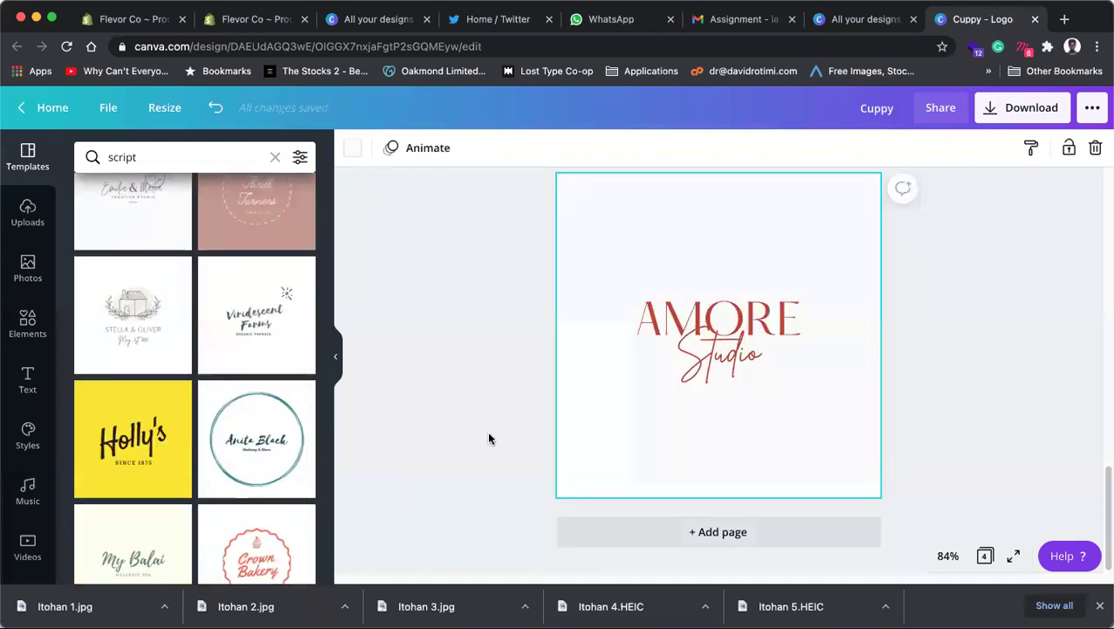
{"action": "scroll", "coordinate": [194, 384], "scroll_direction": "down", "scroll_amount": 2}
{"action": "scroll", "coordinate": [180, 419], "scroll_direction": "down", "scroll_amount": 1}
{"action": "left_click", "coordinate": [142, 391]}
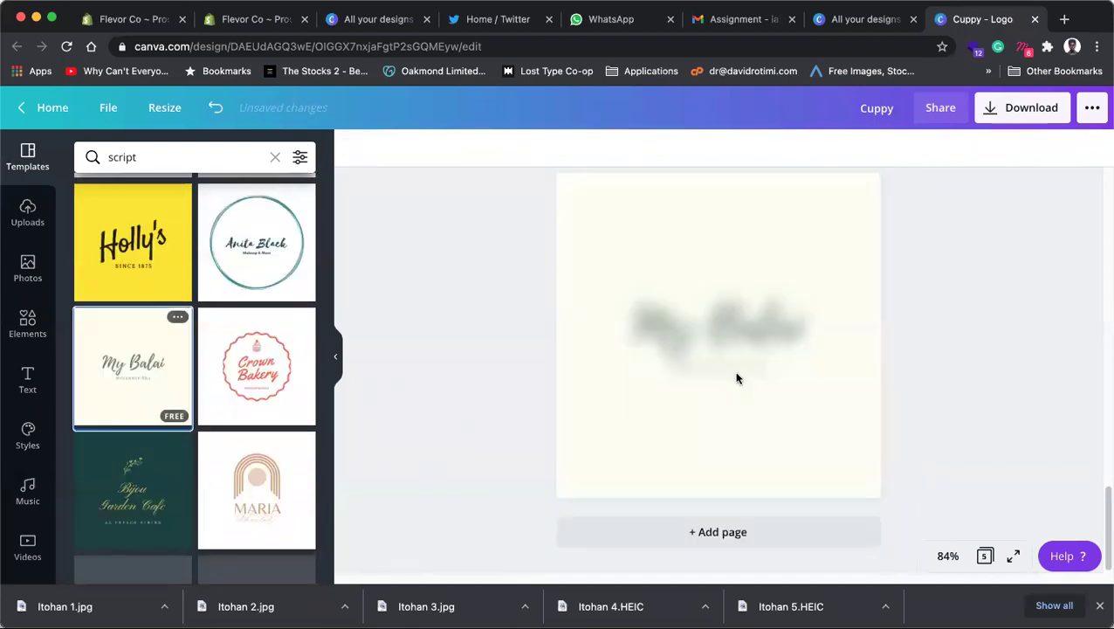
{"action": "scroll", "coordinate": [665, 352], "scroll_direction": "up", "scroll_amount": 10}
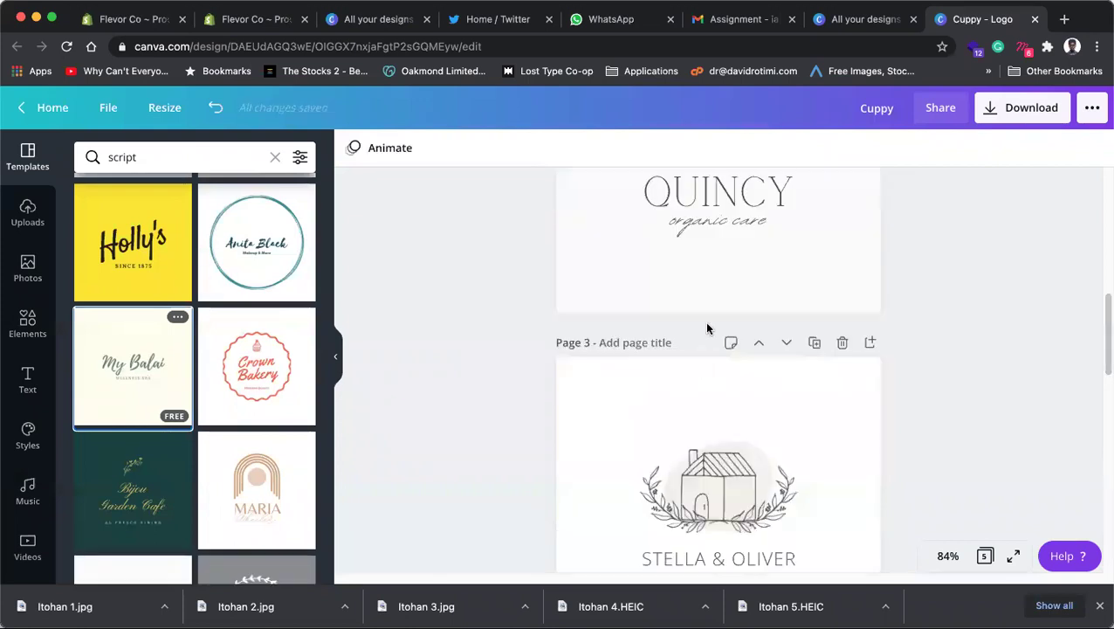
{"action": "scroll", "coordinate": [772, 225], "scroll_direction": "up", "scroll_amount": 1}
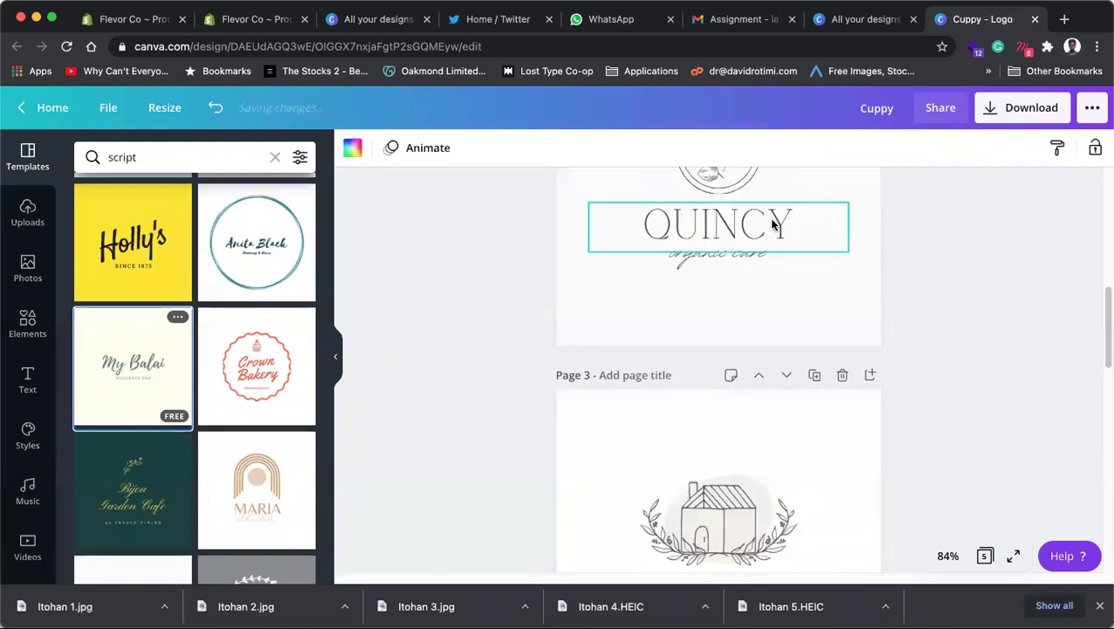
{"action": "scroll", "coordinate": [734, 262], "scroll_direction": "up", "scroll_amount": 1}
{"action": "left_click", "coordinate": [733, 266]}
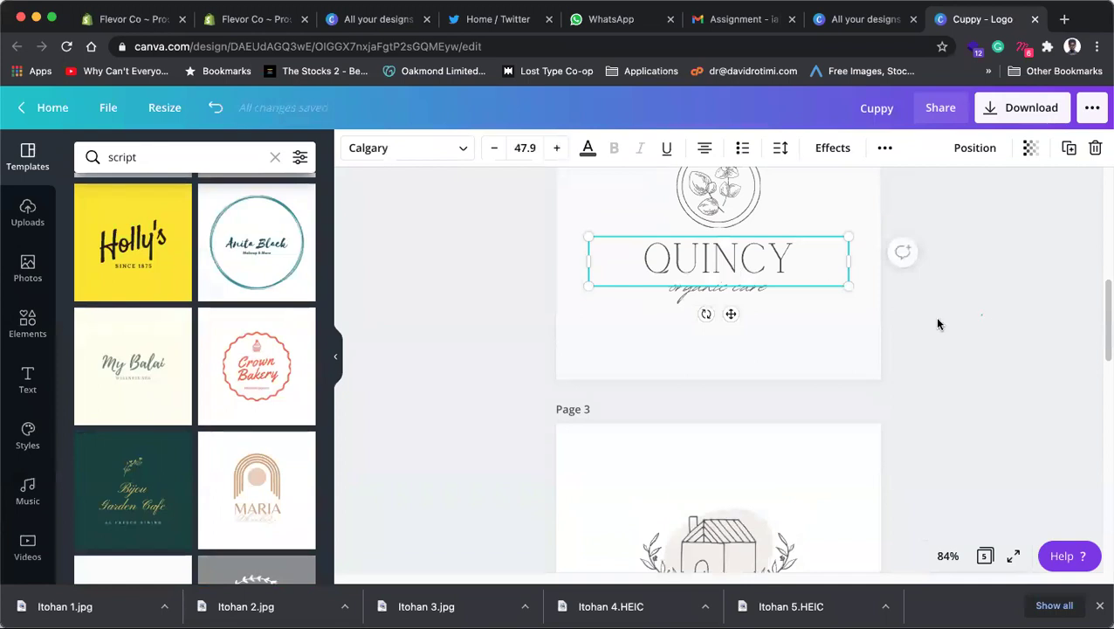
Step: Check the fonts of Quincy's organic care line and the Stella & Oliver name and date
{"action": "left_click", "coordinate": [738, 292]}
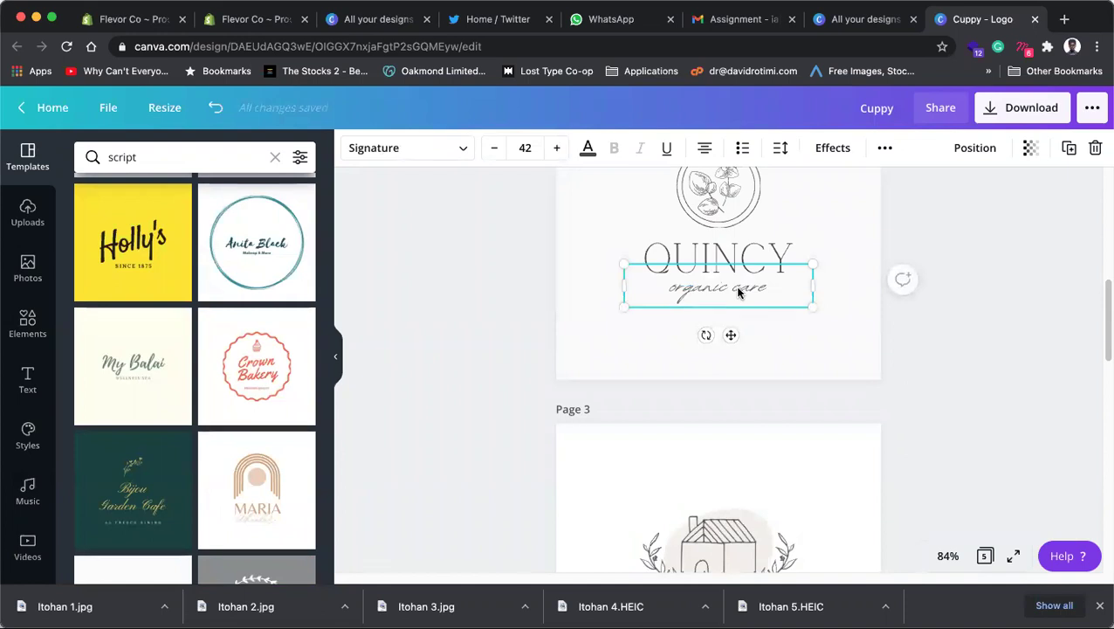
{"action": "scroll", "coordinate": [738, 291], "scroll_direction": "down", "scroll_amount": 5}
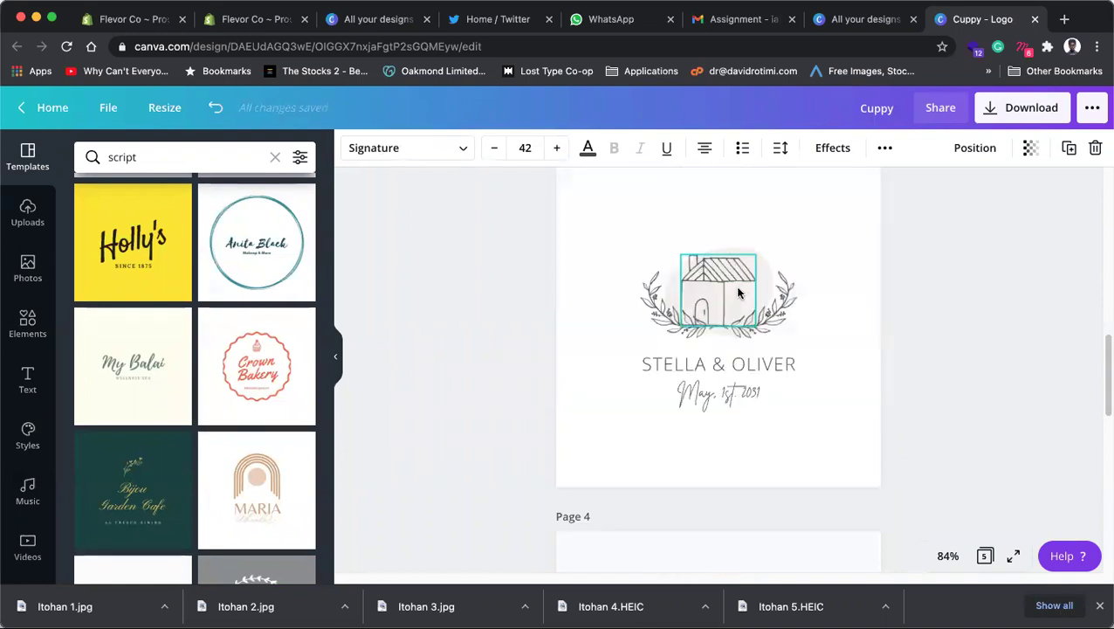
{"action": "left_click", "coordinate": [936, 364]}
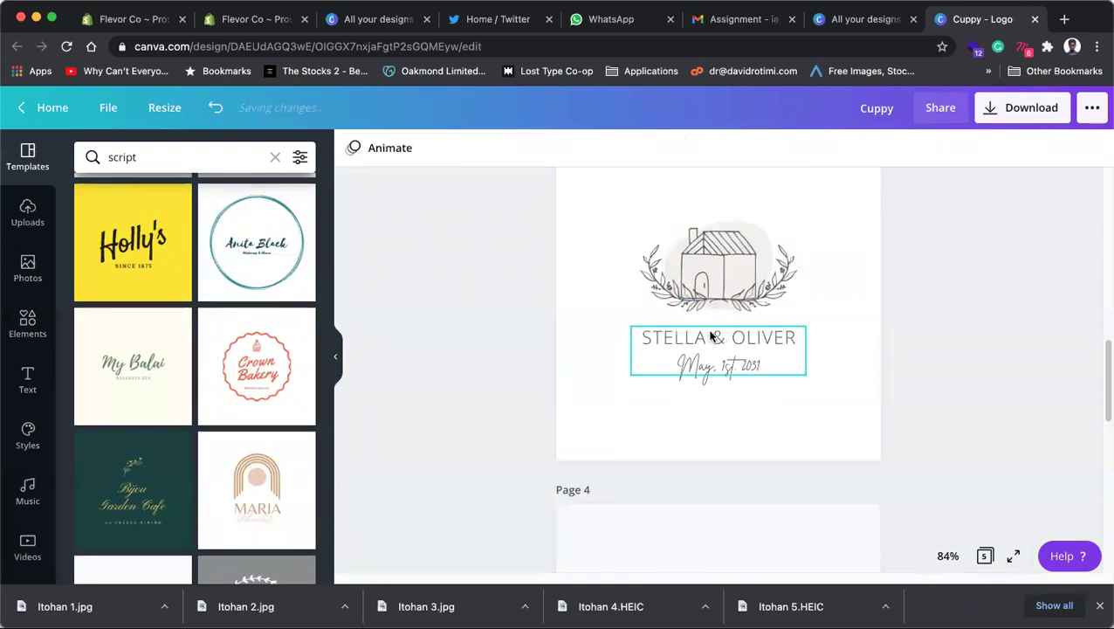
{"action": "left_click", "coordinate": [711, 336]}
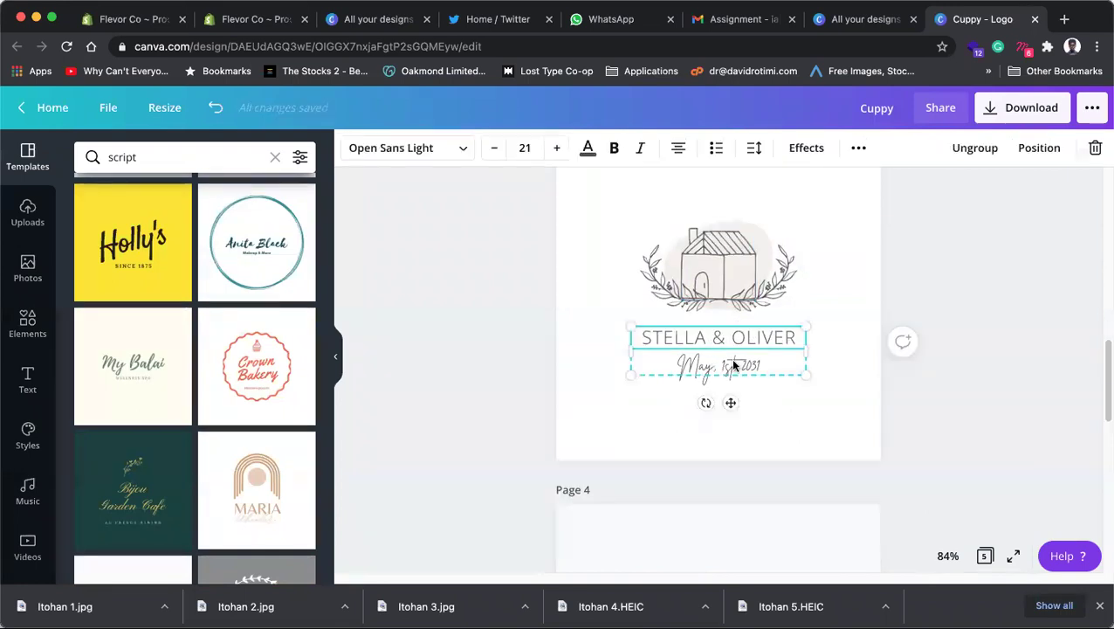
{"action": "left_click", "coordinate": [802, 362]}
Step: Check the fonts of AMORE, My Balai (Playlist Script) and the Wellness Spa line (Marta)
{"action": "scroll", "coordinate": [817, 351], "scroll_direction": "down", "scroll_amount": 5}
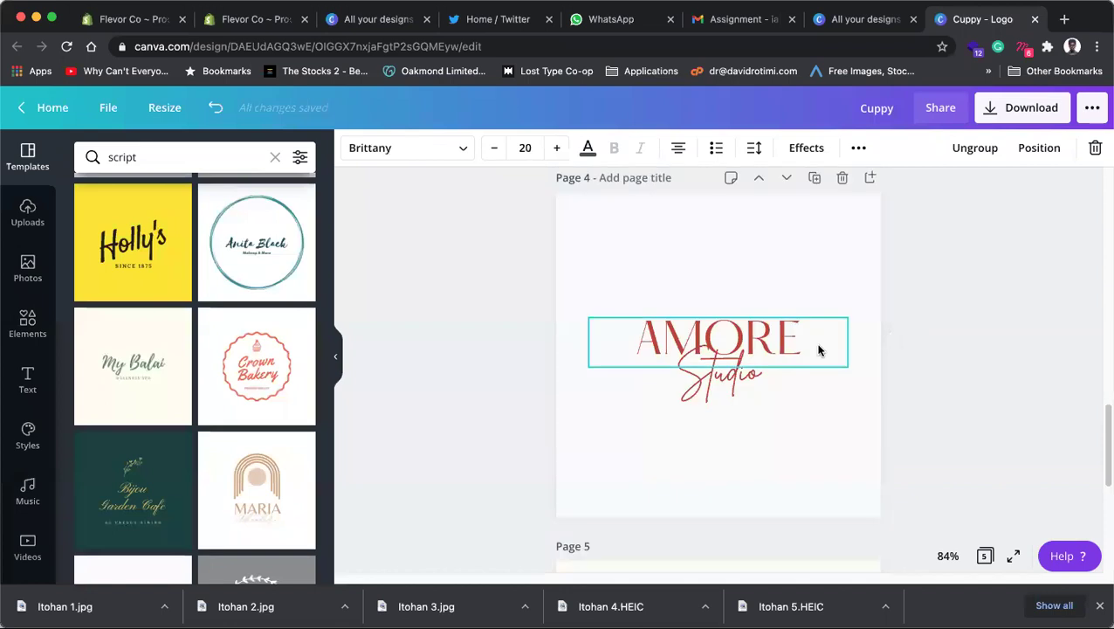
{"action": "left_click", "coordinate": [777, 308]}
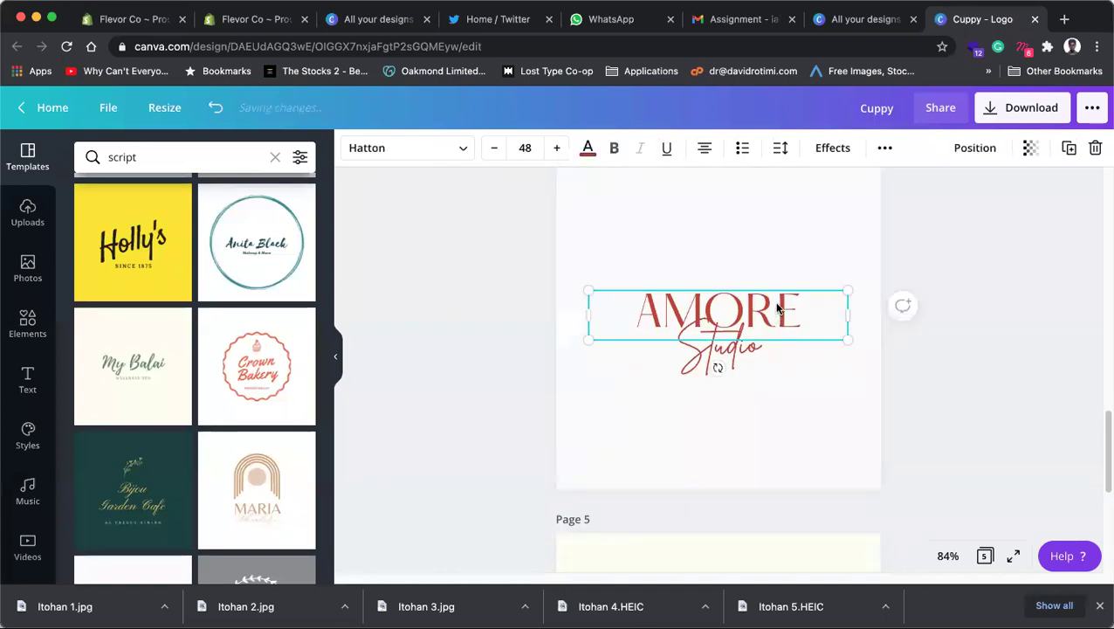
{"action": "scroll", "coordinate": [740, 358], "scroll_direction": "down", "scroll_amount": 5}
{"action": "left_click", "coordinate": [730, 368]}
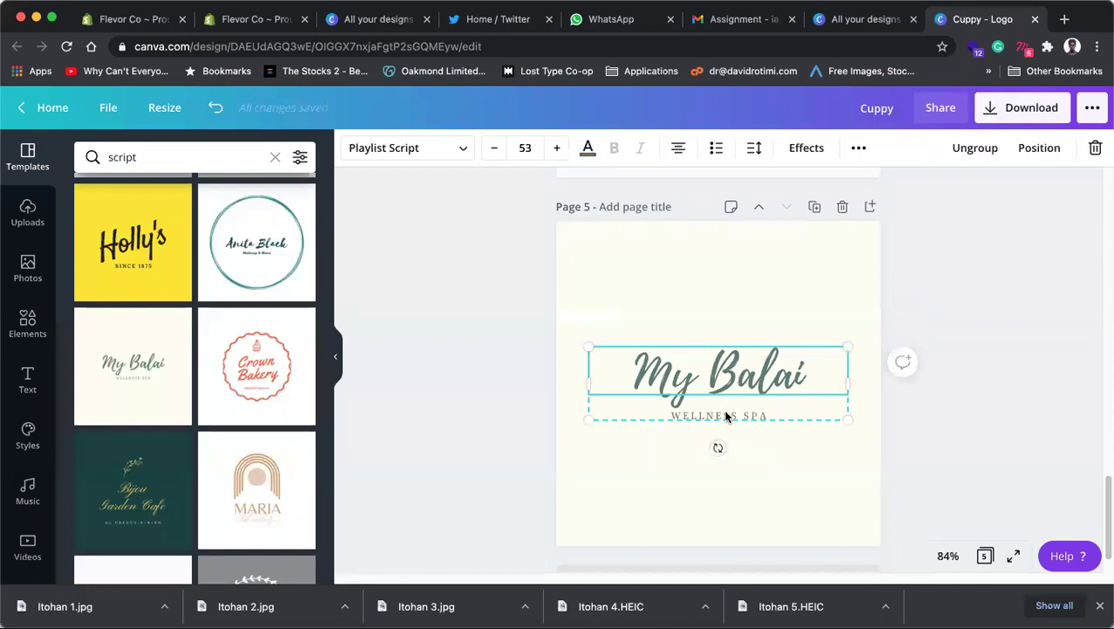
{"action": "left_click", "coordinate": [724, 412]}
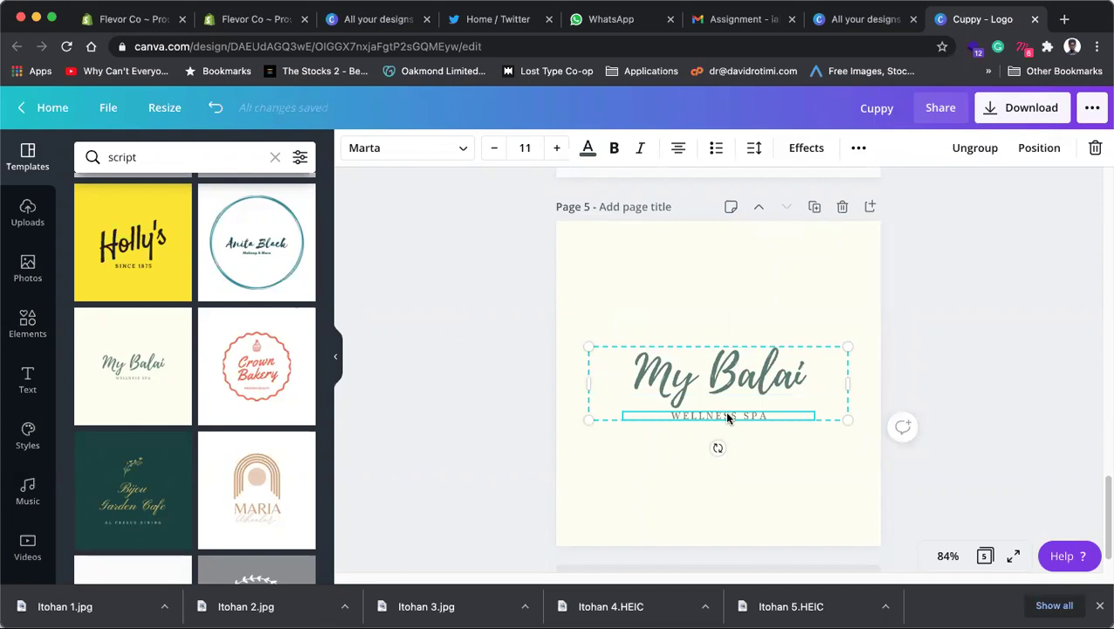
{"action": "scroll", "coordinate": [726, 411], "scroll_direction": "down", "scroll_amount": 1}
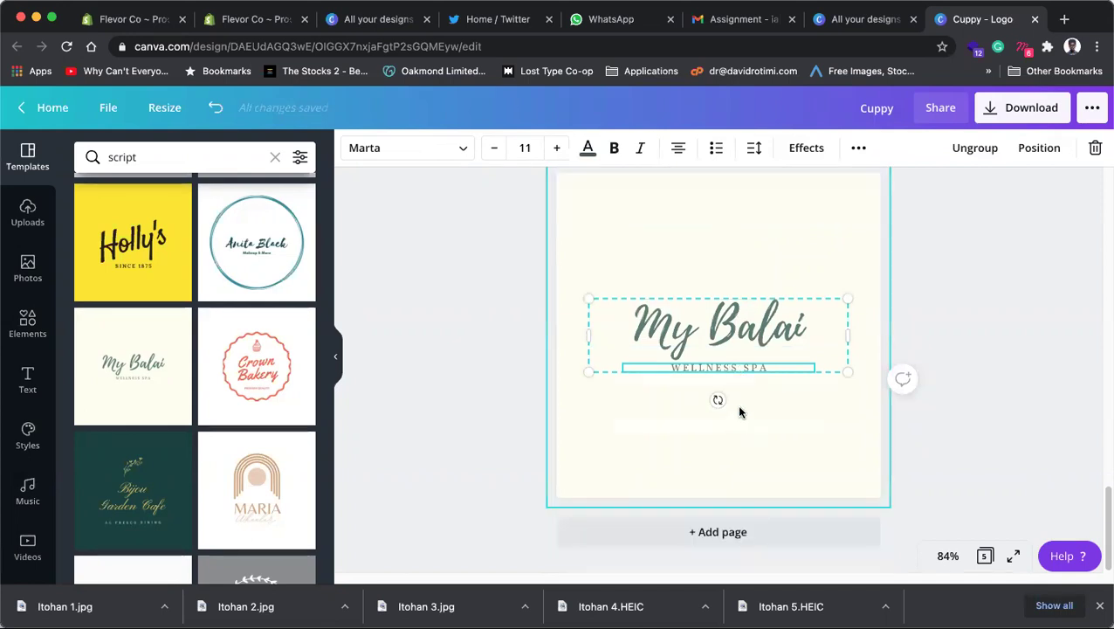
{"action": "scroll", "coordinate": [739, 411], "scroll_direction": "up", "scroll_amount": 5}
{"action": "scroll", "coordinate": [870, 359], "scroll_direction": "down", "scroll_amount": 5}
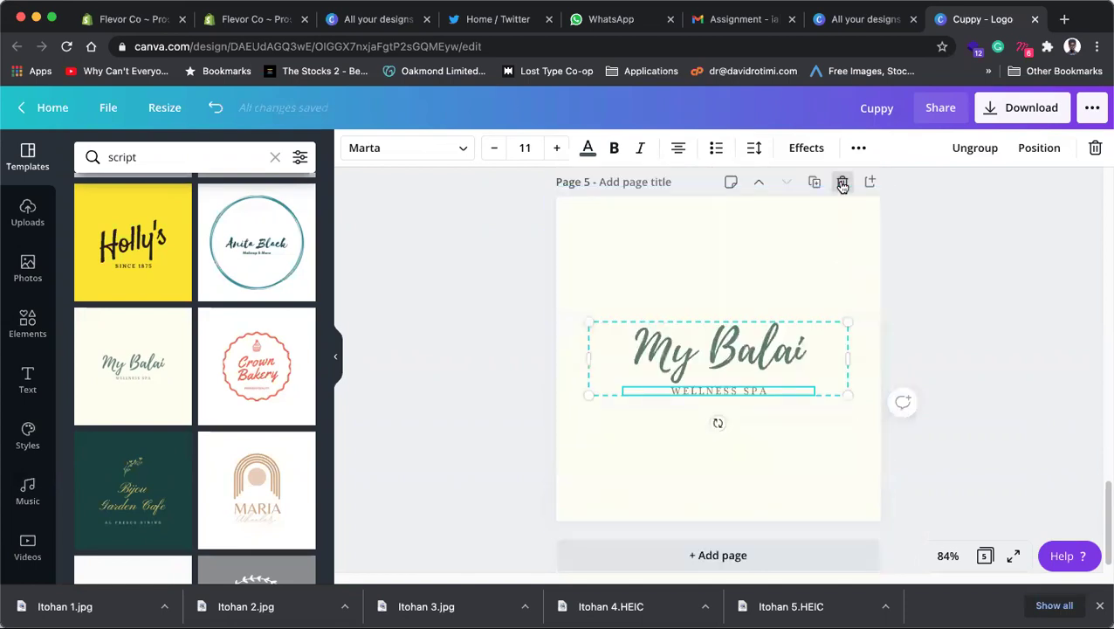
Step: Delete the My Balai, Amore Studio, Stella & Oliver and Quincy pages
{"action": "left_click", "coordinate": [843, 185]}
{"action": "left_click", "coordinate": [842, 283]}
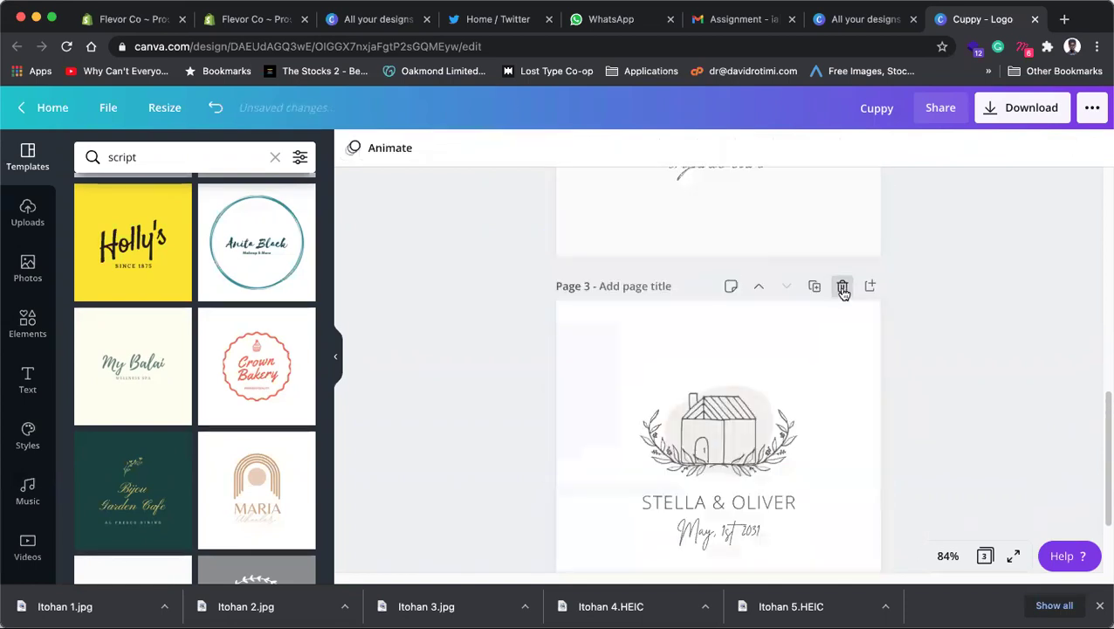
{"action": "left_click", "coordinate": [843, 288]}
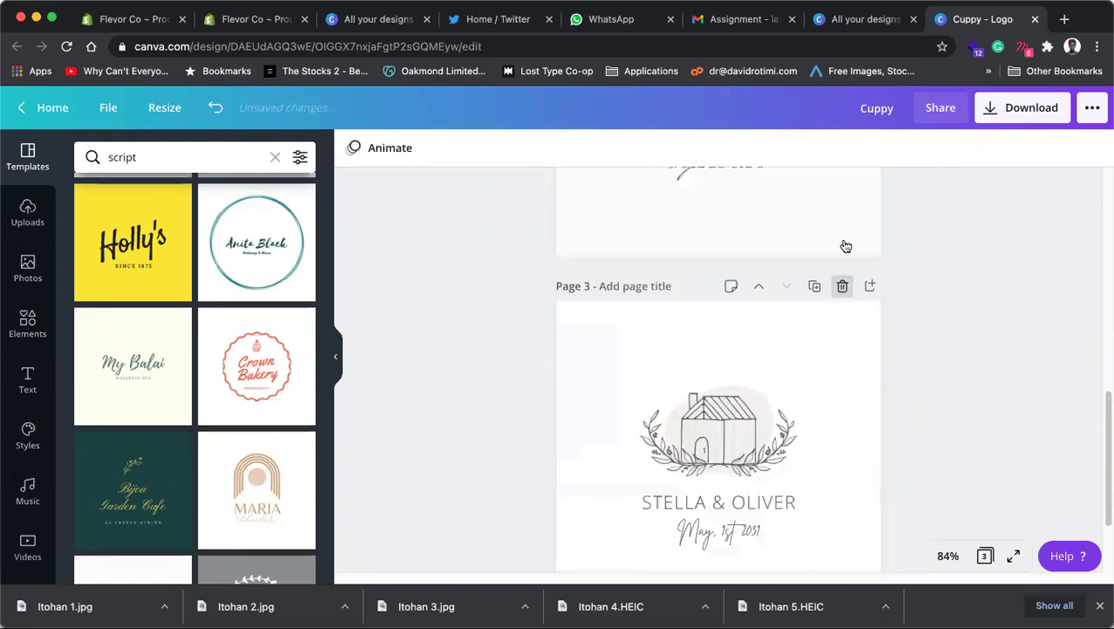
{"action": "left_click", "coordinate": [741, 370]}
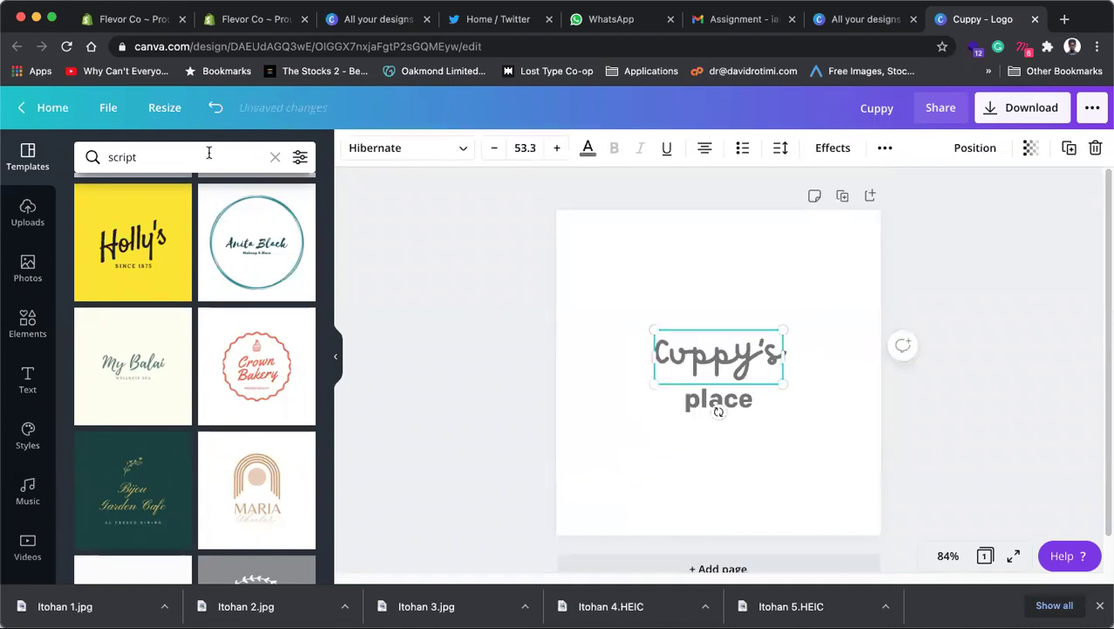
{"action": "left_click", "coordinate": [209, 152]}
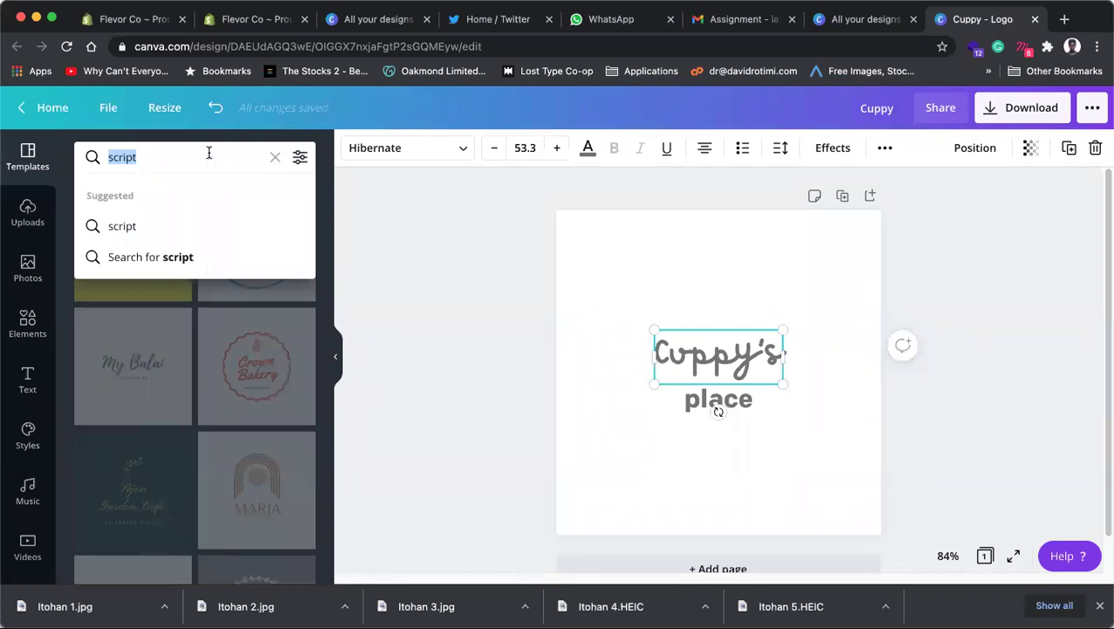
Step: Search fonts for 'script' and try Jimmy Script and Maldina Script on Cuppy's
{"action": "type", "text": "sc"}
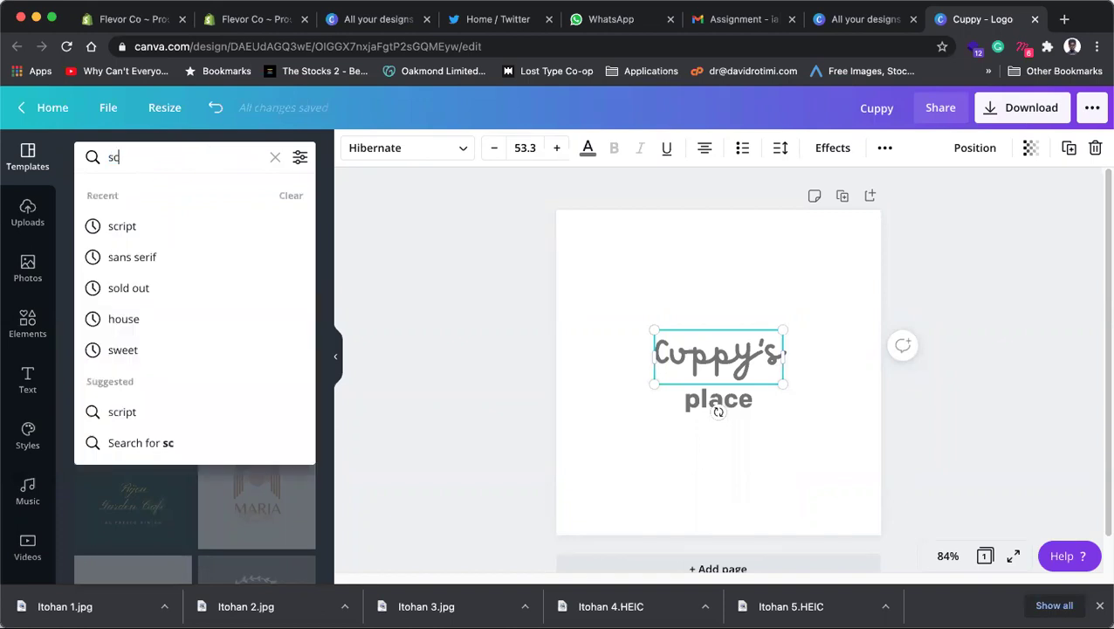
{"action": "left_click", "coordinate": [395, 155]}
{"action": "left_click", "coordinate": [393, 155]}
{"action": "left_click", "coordinate": [392, 156]}
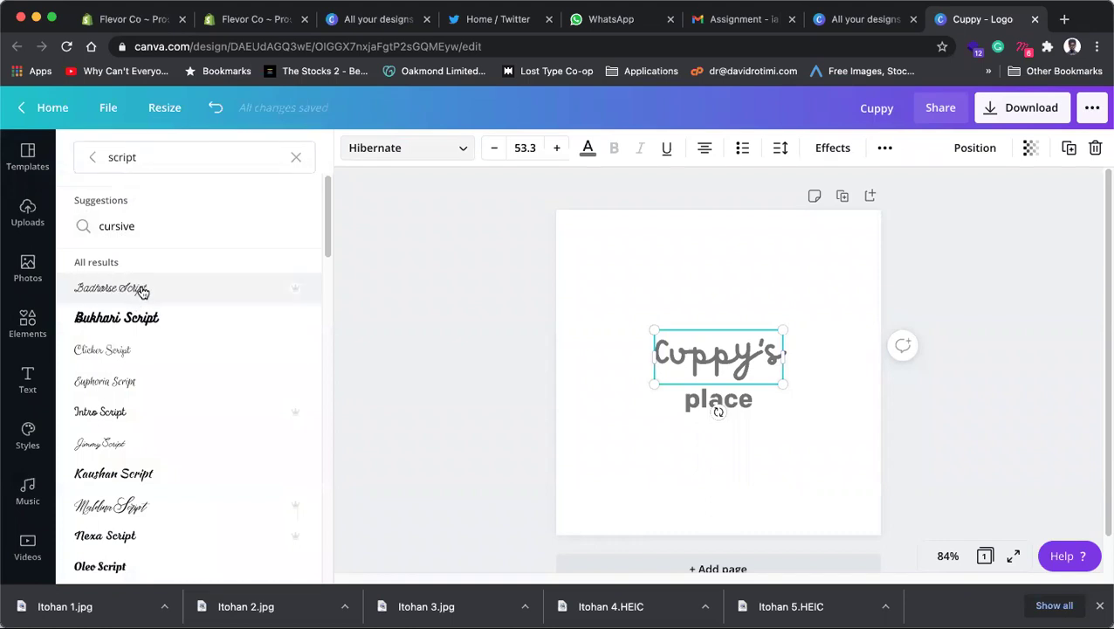
{"action": "scroll", "coordinate": [138, 427], "scroll_direction": "down", "scroll_amount": 1}
{"action": "left_click", "coordinate": [136, 428]}
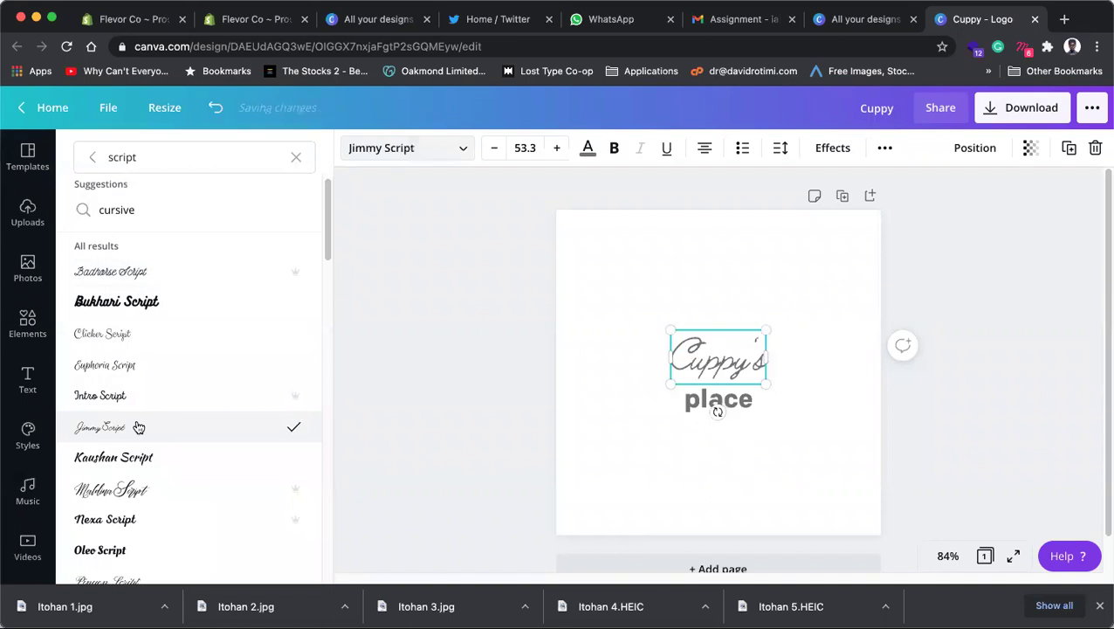
{"action": "scroll", "coordinate": [132, 448], "scroll_direction": "down", "scroll_amount": 1}
{"action": "left_click", "coordinate": [128, 463]}
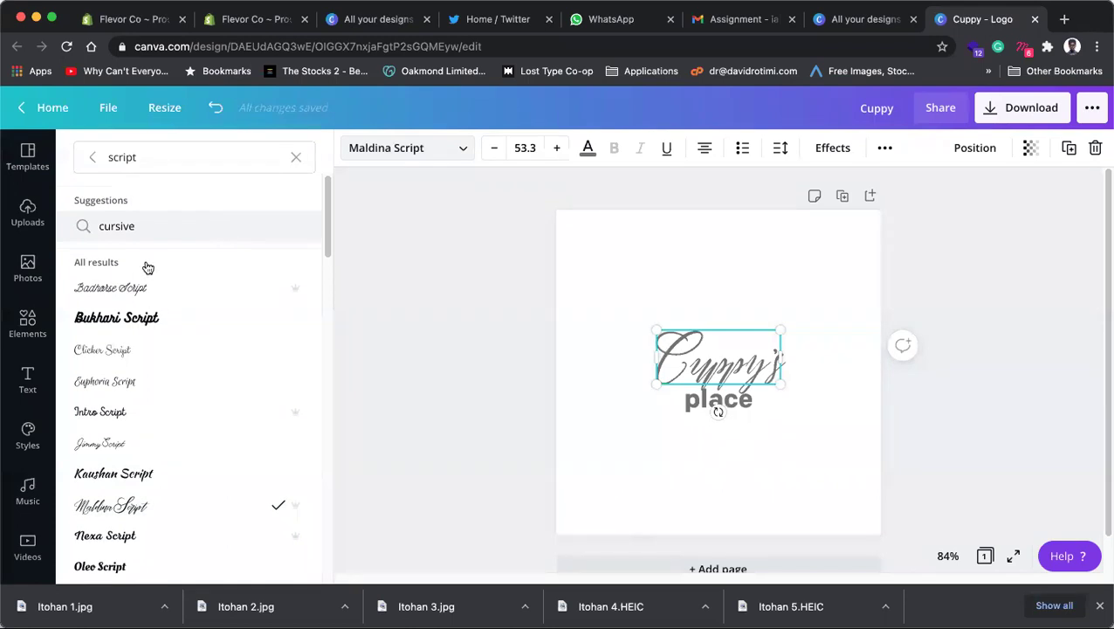
{"action": "scroll", "coordinate": [147, 288], "scroll_direction": "down", "scroll_amount": 3}
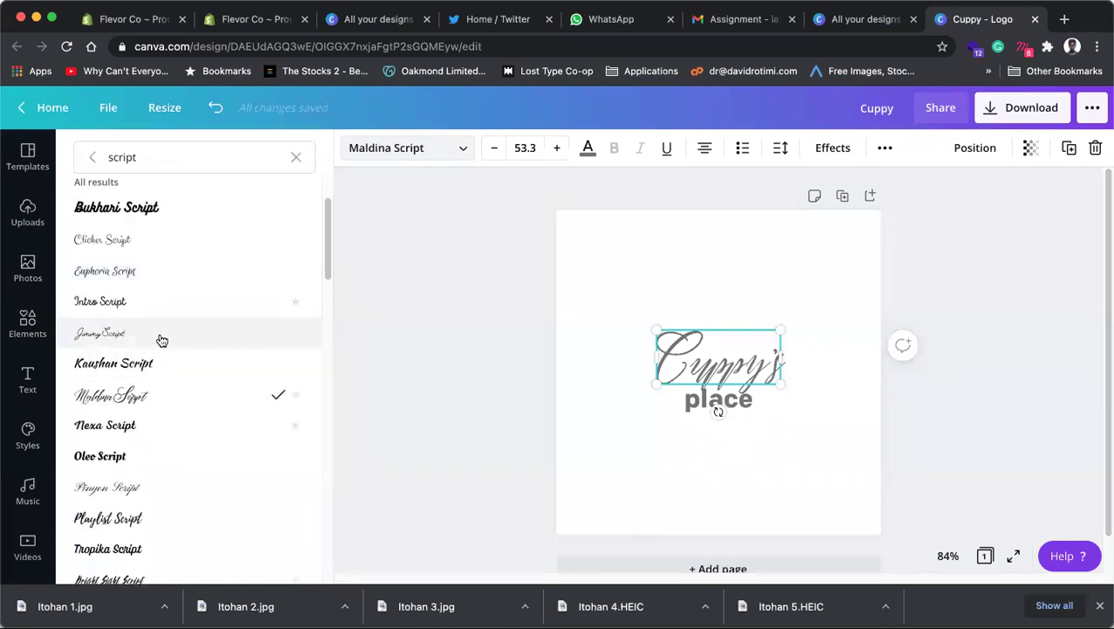
{"action": "left_click", "coordinate": [162, 340]}
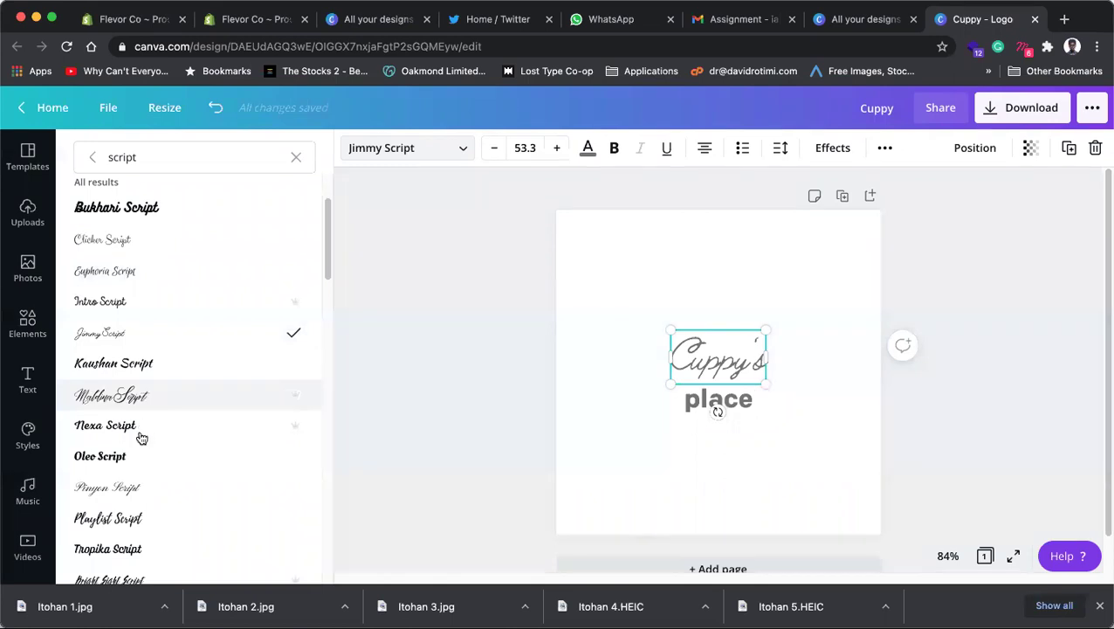
Step: Try Brittany, Bright Sunshine, Gistesy, Halimum, Holiday and Mistrally fonts on Cuppy's
{"action": "scroll", "coordinate": [129, 499], "scroll_direction": "down", "scroll_amount": 3}
{"action": "scroll", "coordinate": [128, 500], "scroll_direction": "down", "scroll_amount": 9}
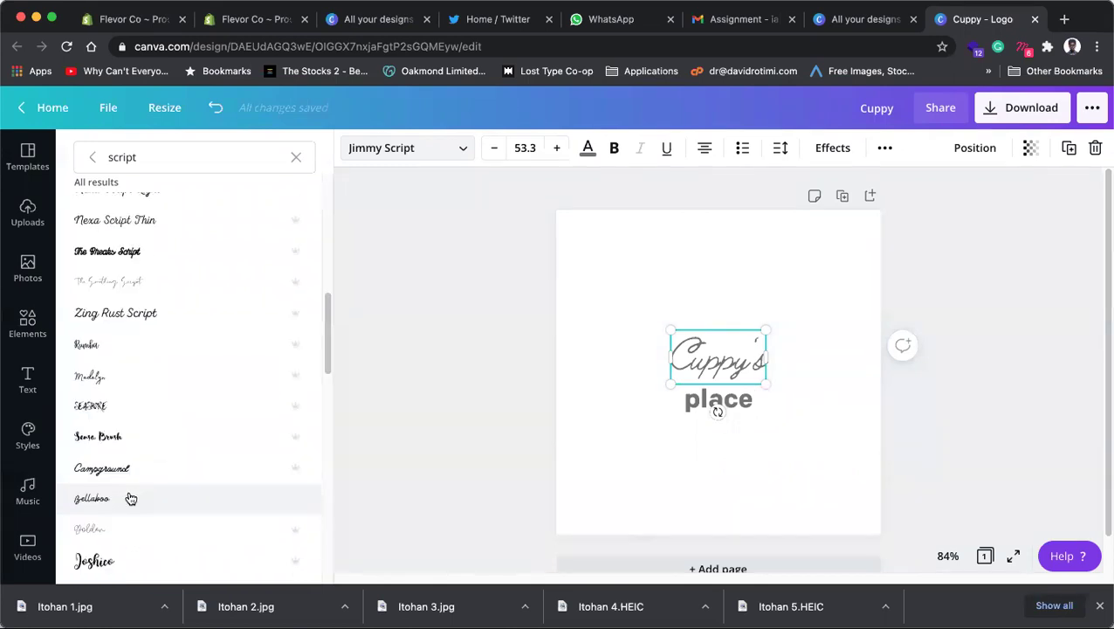
{"action": "scroll", "coordinate": [131, 498], "scroll_direction": "down", "scroll_amount": 7}
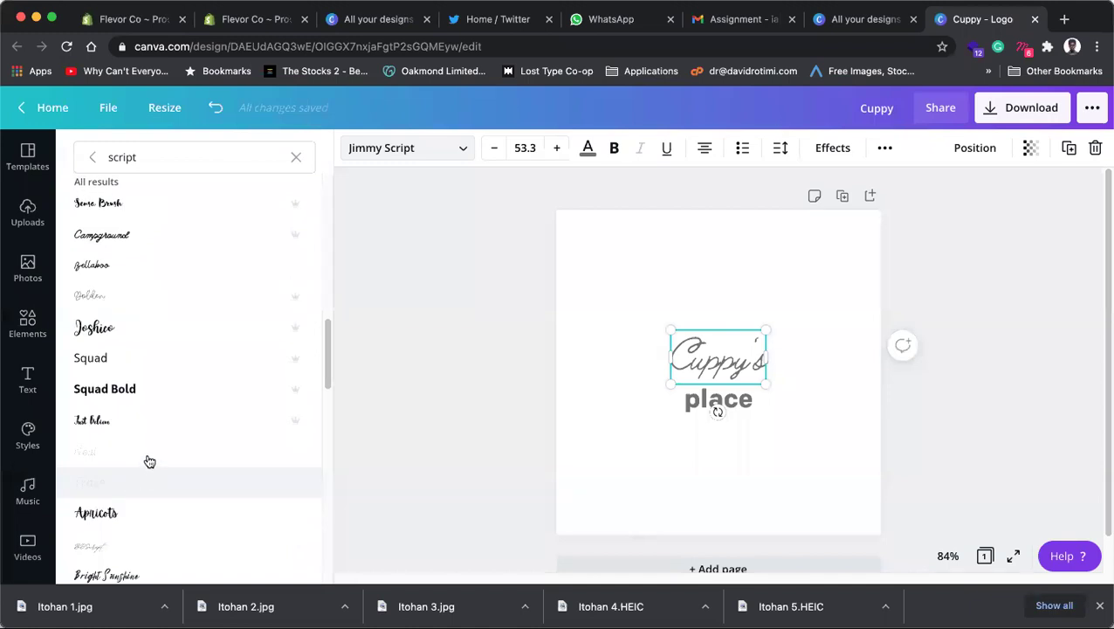
{"action": "scroll", "coordinate": [149, 454], "scroll_direction": "down", "scroll_amount": 6}
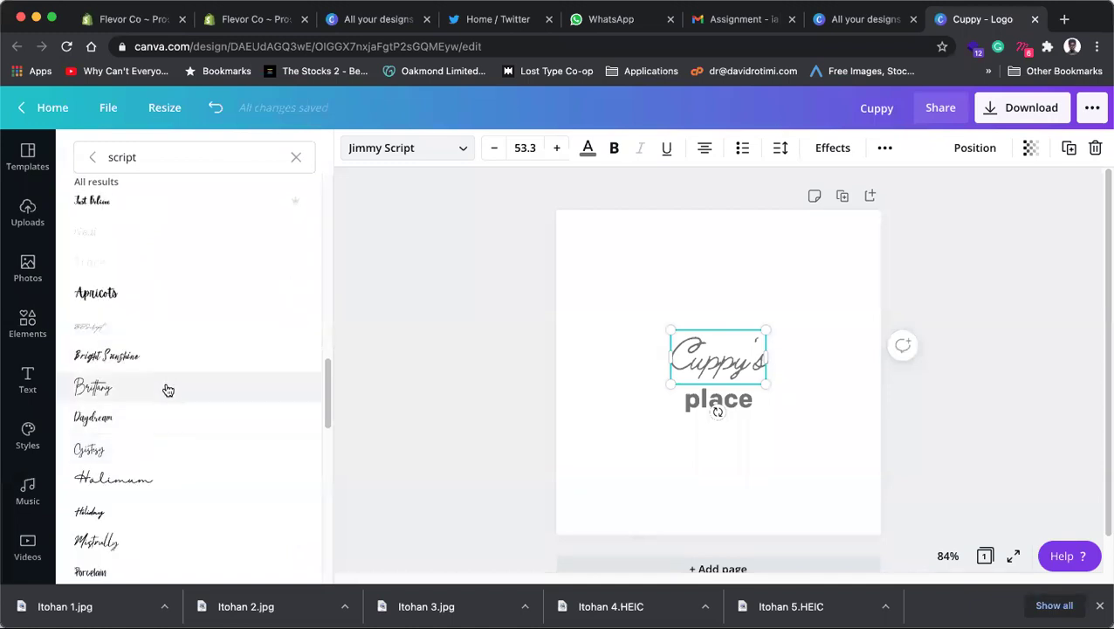
{"action": "left_click", "coordinate": [169, 390]}
{"action": "left_click", "coordinate": [161, 362]}
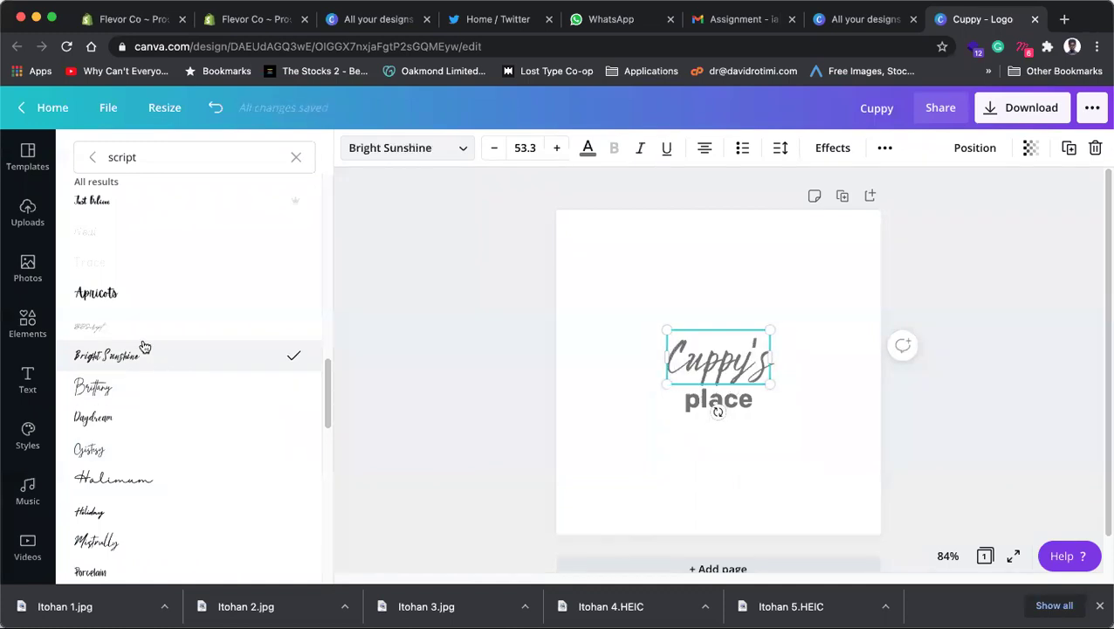
{"action": "left_click", "coordinate": [98, 451]}
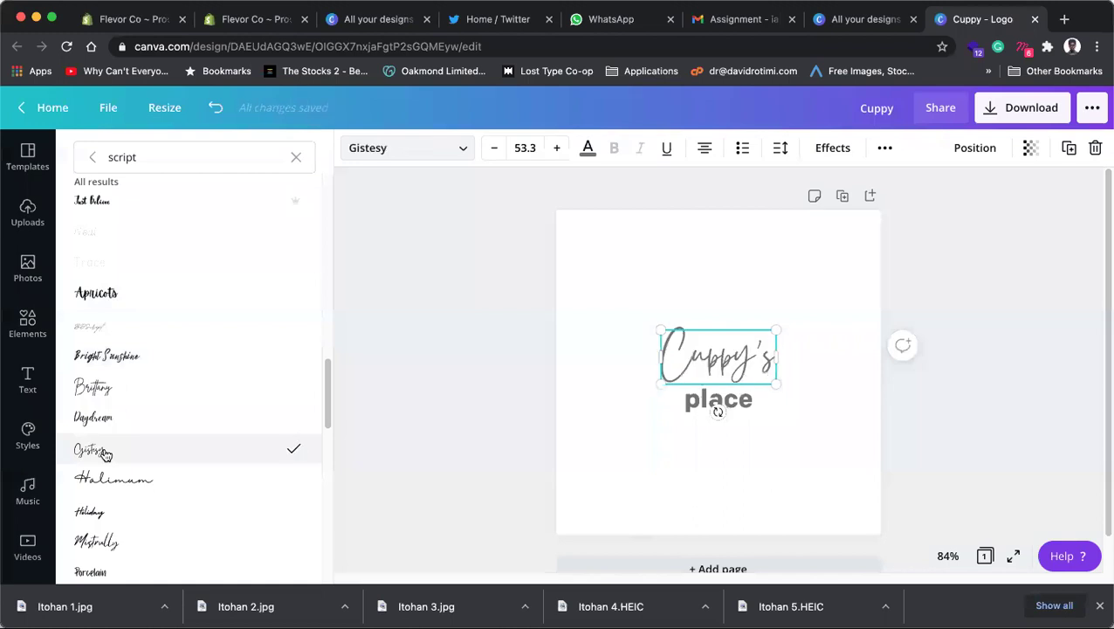
{"action": "left_click", "coordinate": [119, 480]}
{"action": "left_click", "coordinate": [109, 511]}
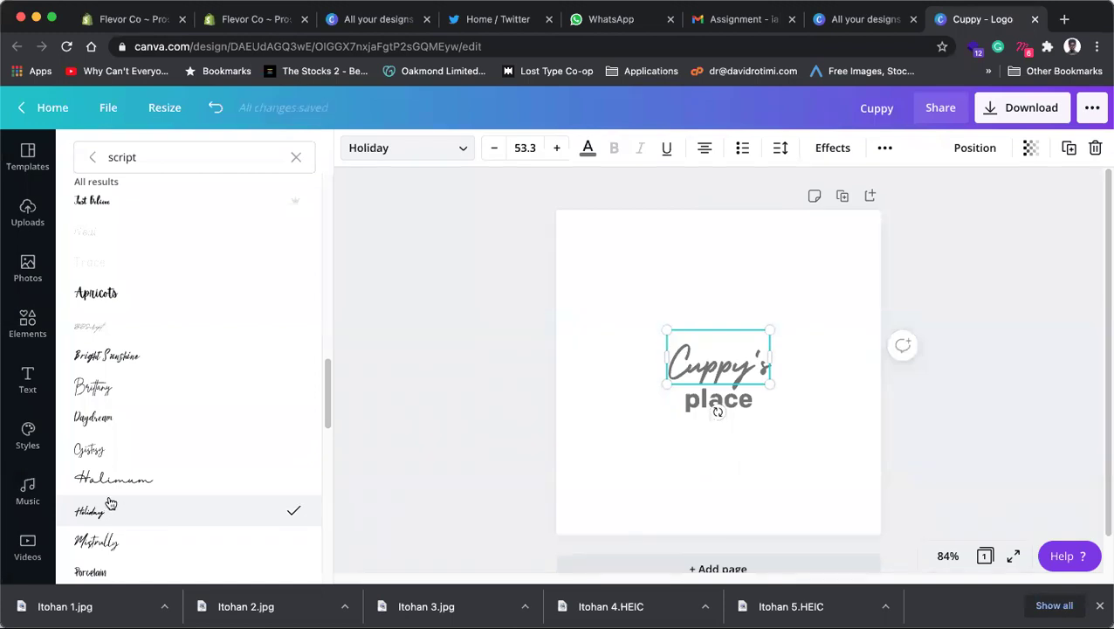
{"action": "scroll", "coordinate": [85, 530], "scroll_direction": "down", "scroll_amount": 1}
{"action": "scroll", "coordinate": [84, 530], "scroll_direction": "down", "scroll_amount": 1}
{"action": "left_click", "coordinate": [121, 521]}
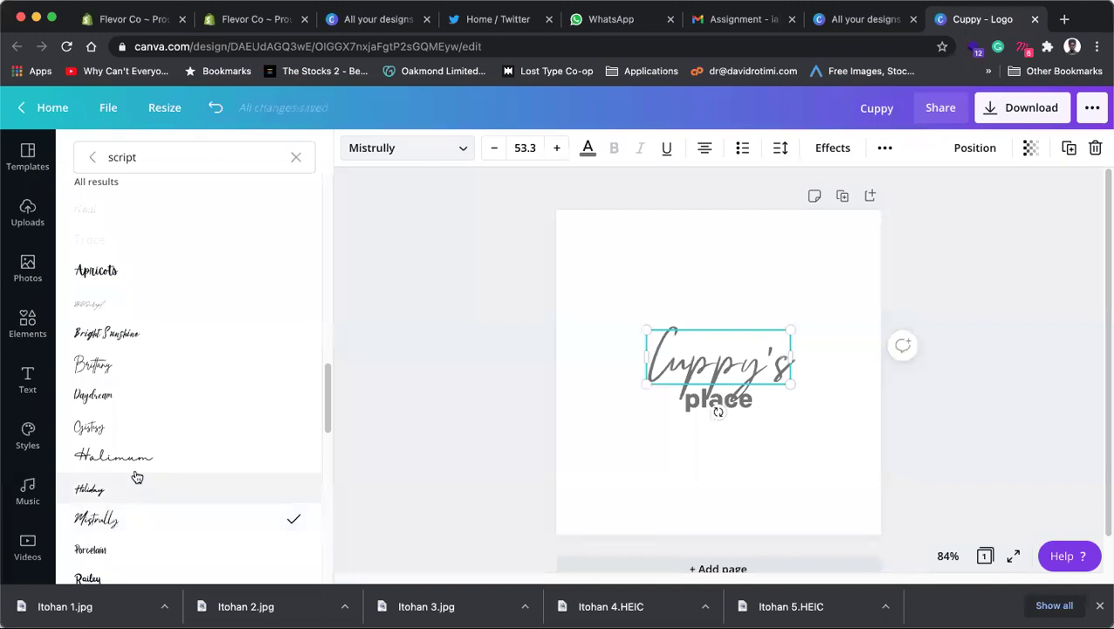
Step: Keep Cuppy's in Holiday and enlarge it to size 90.6
{"action": "left_click", "coordinate": [732, 372]}
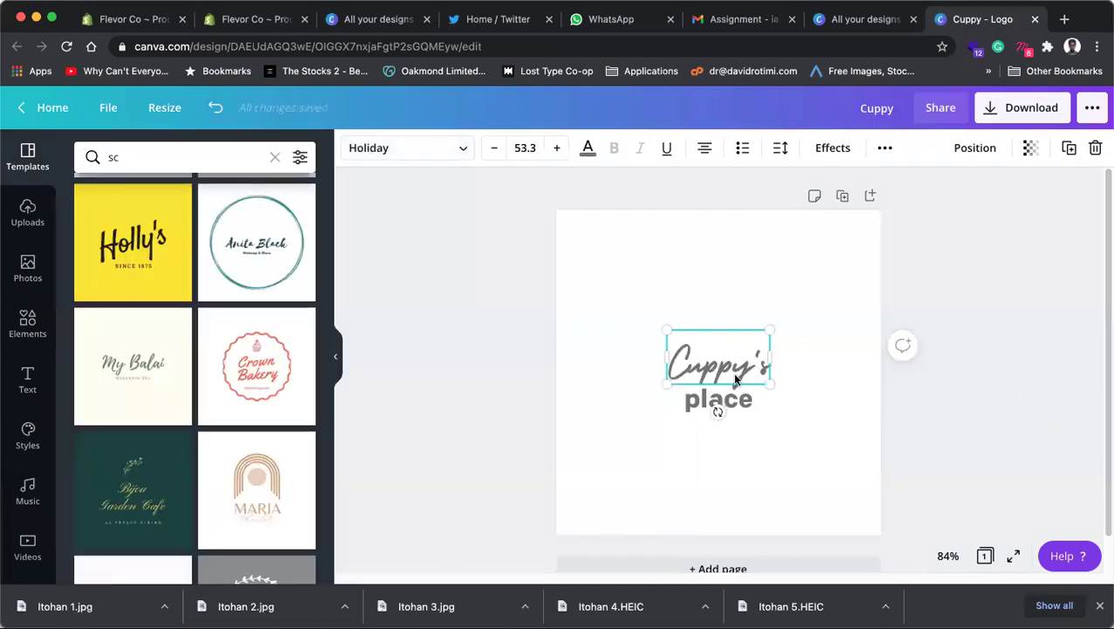
{"action": "left_click_drag", "start_coordinate": [791, 399], "coordinate": [722, 408]}
{"action": "left_click", "coordinate": [986, 397]}
{"action": "left_click", "coordinate": [718, 400]}
{"action": "double_click", "coordinate": [701, 407]}
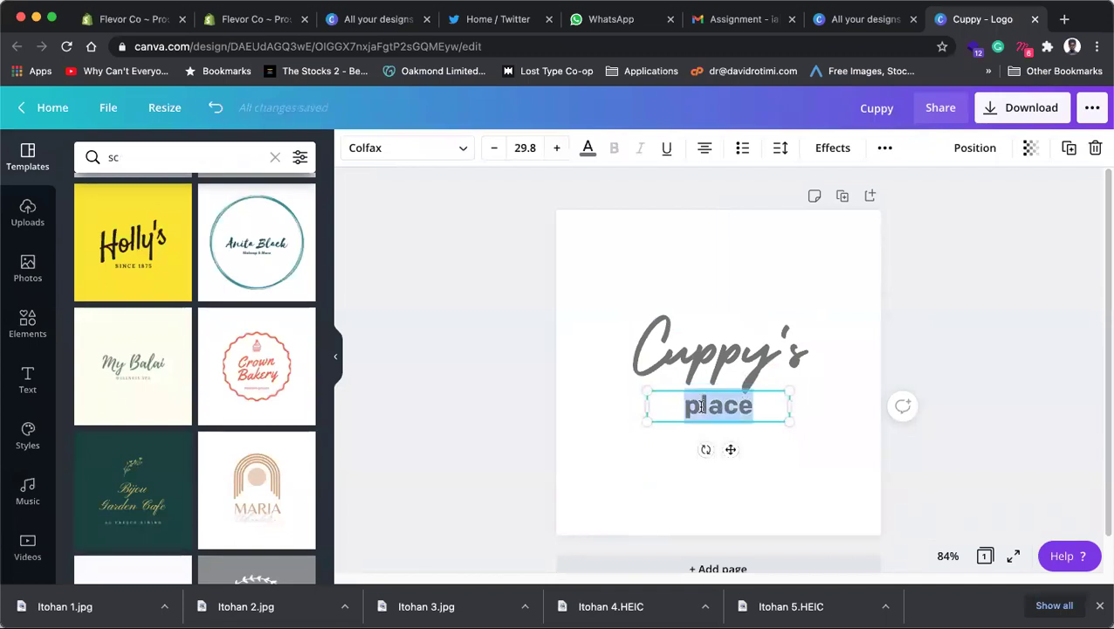
Step: Search fonts for 'serif' and try Luthier on the place text
{"action": "left_click", "coordinate": [421, 157]}
{"action": "double_click", "coordinate": [181, 158]}
{"action": "type", "text": "s"}
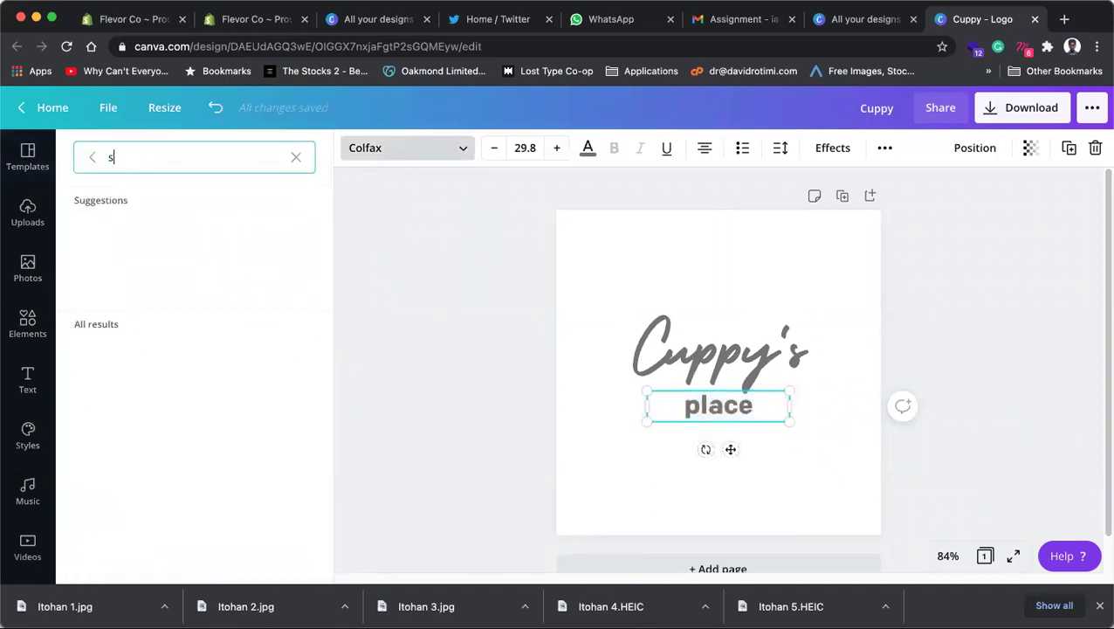
{"action": "type", "text": "erif"}
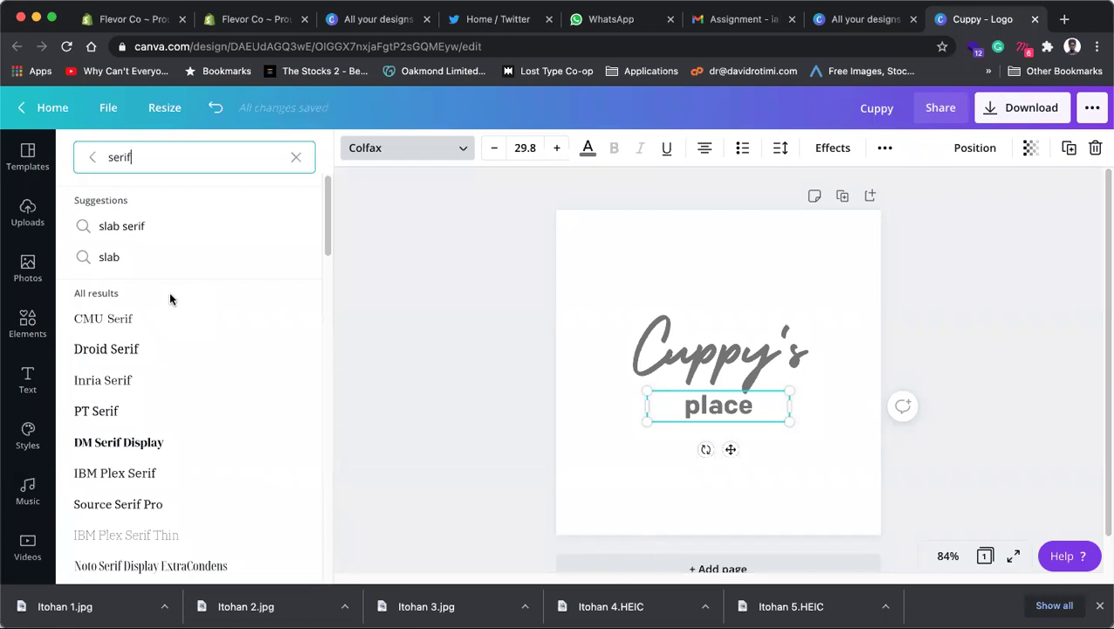
{"action": "scroll", "coordinate": [146, 341], "scroll_direction": "down", "scroll_amount": 5}
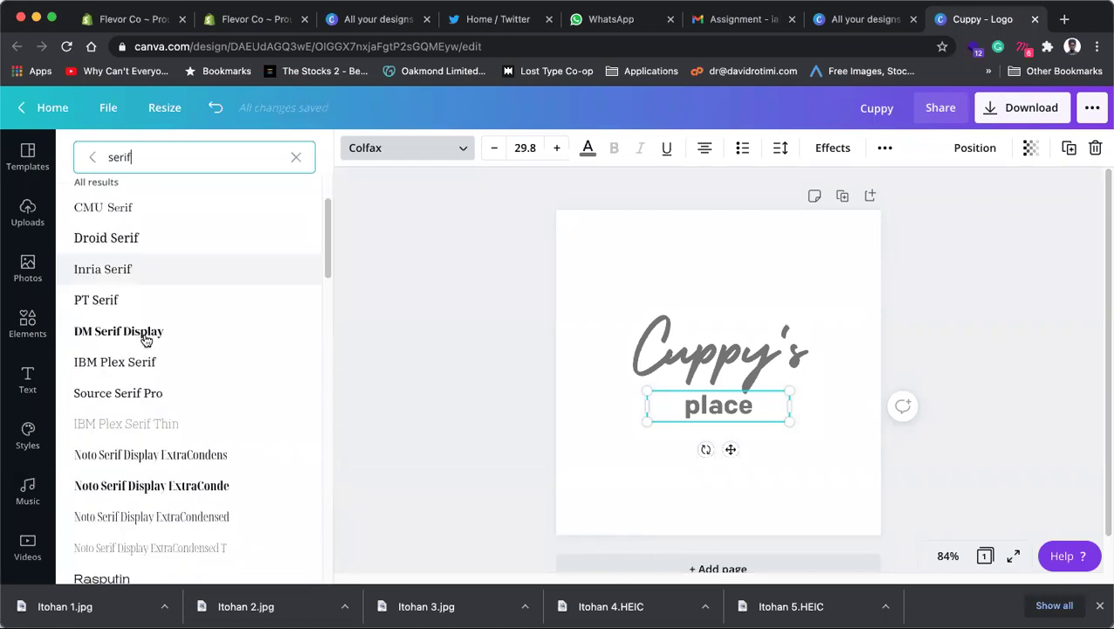
{"action": "scroll", "coordinate": [145, 344], "scroll_direction": "down", "scroll_amount": 3}
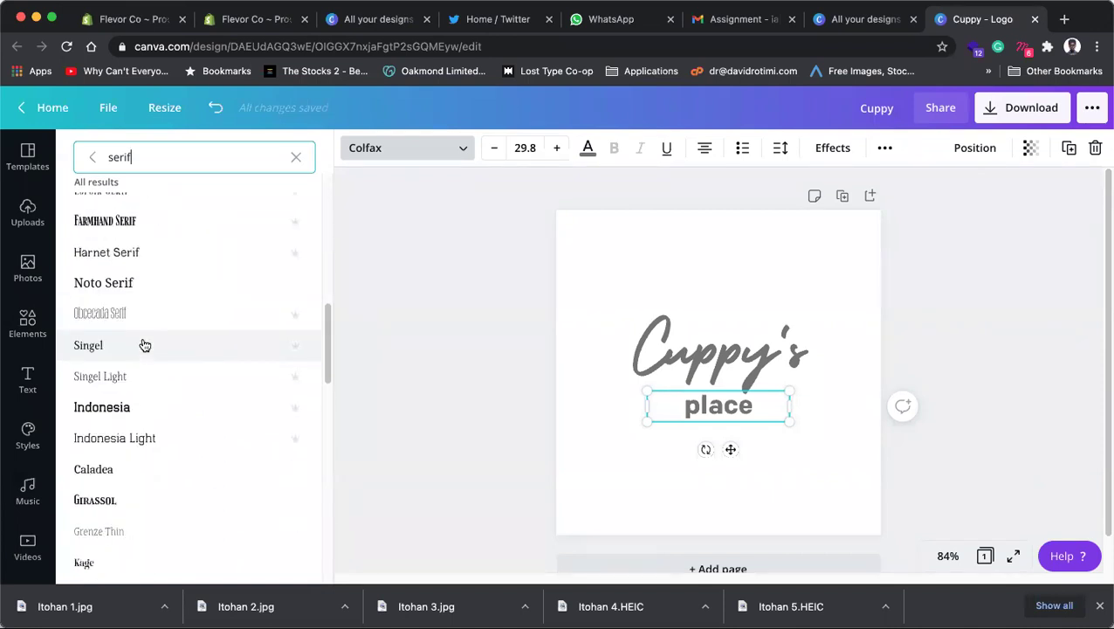
{"action": "scroll", "coordinate": [145, 345], "scroll_direction": "down", "scroll_amount": 1}
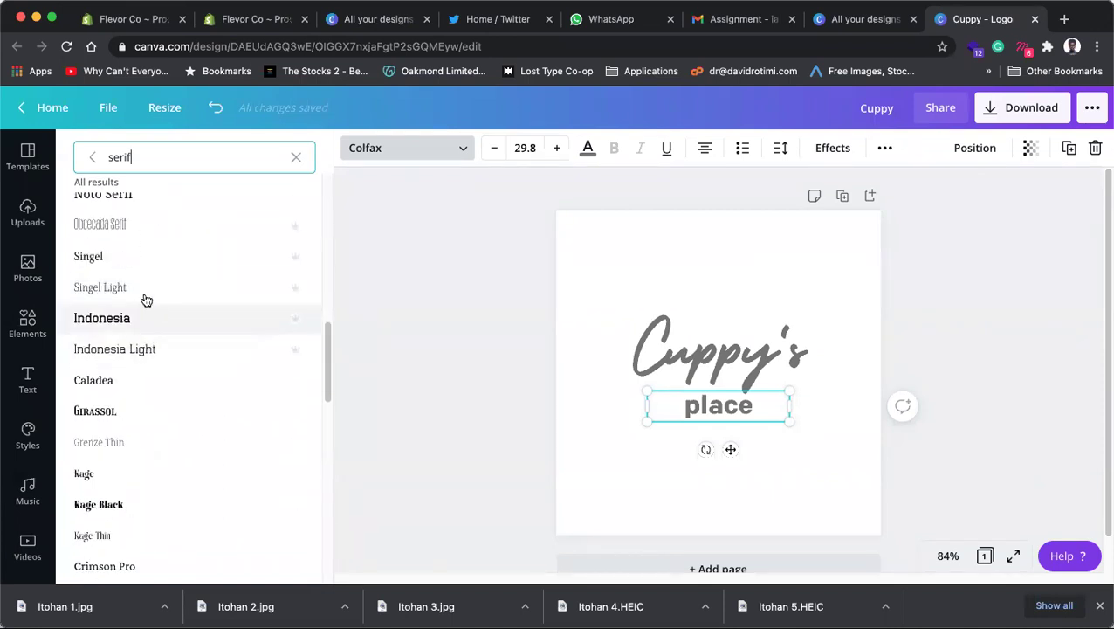
{"action": "scroll", "coordinate": [131, 393], "scroll_direction": "down", "scroll_amount": 3}
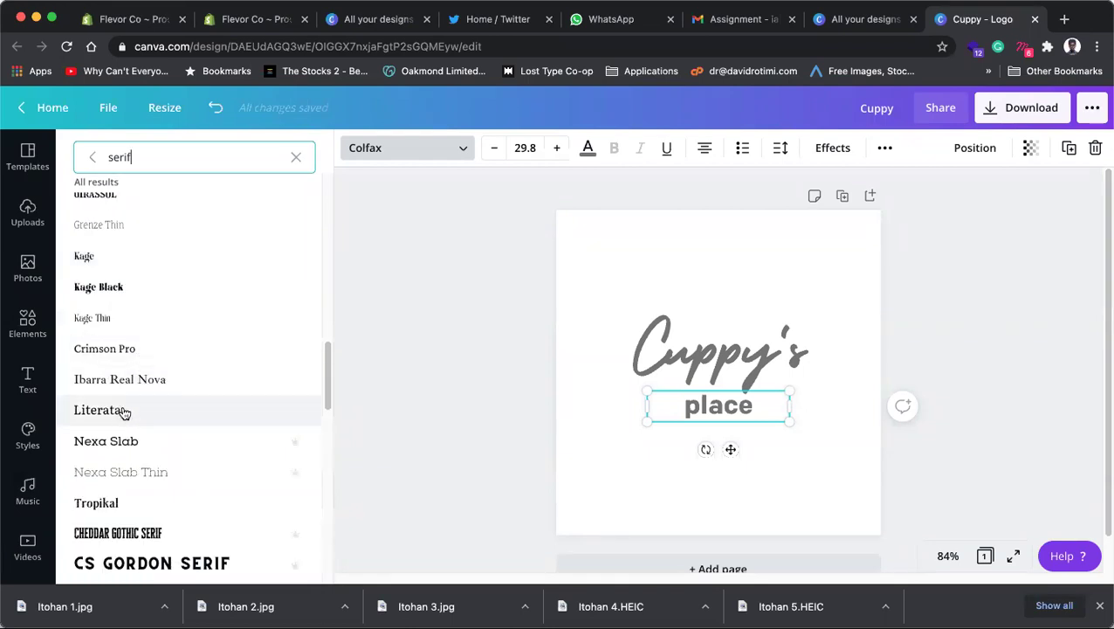
{"action": "scroll", "coordinate": [124, 412], "scroll_direction": "down", "scroll_amount": 10}
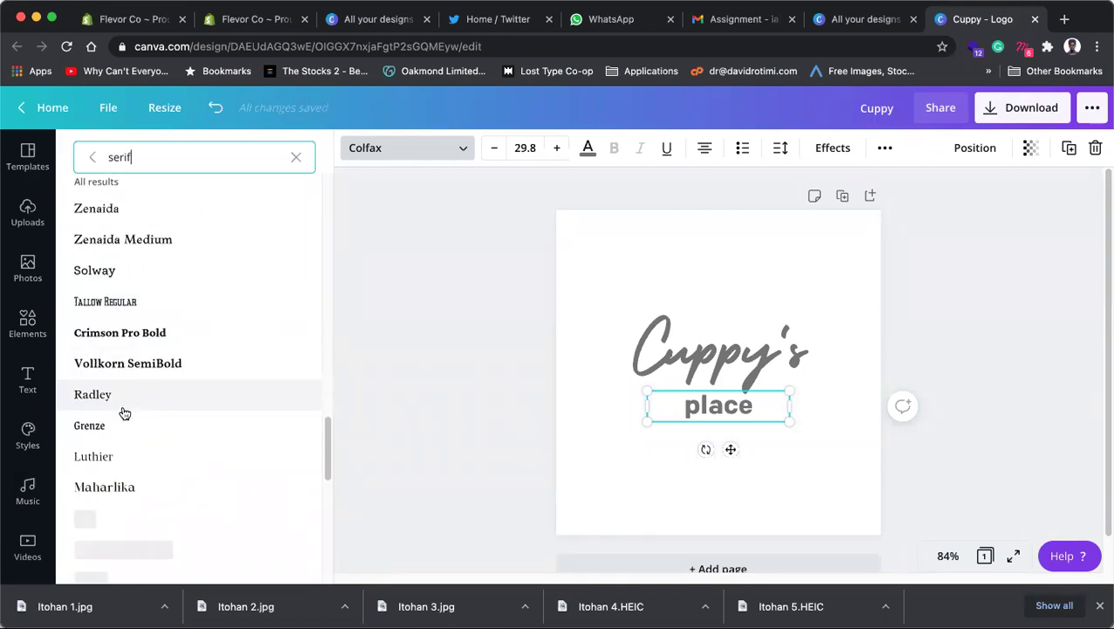
{"action": "scroll", "coordinate": [124, 411], "scroll_direction": "down", "scroll_amount": 1}
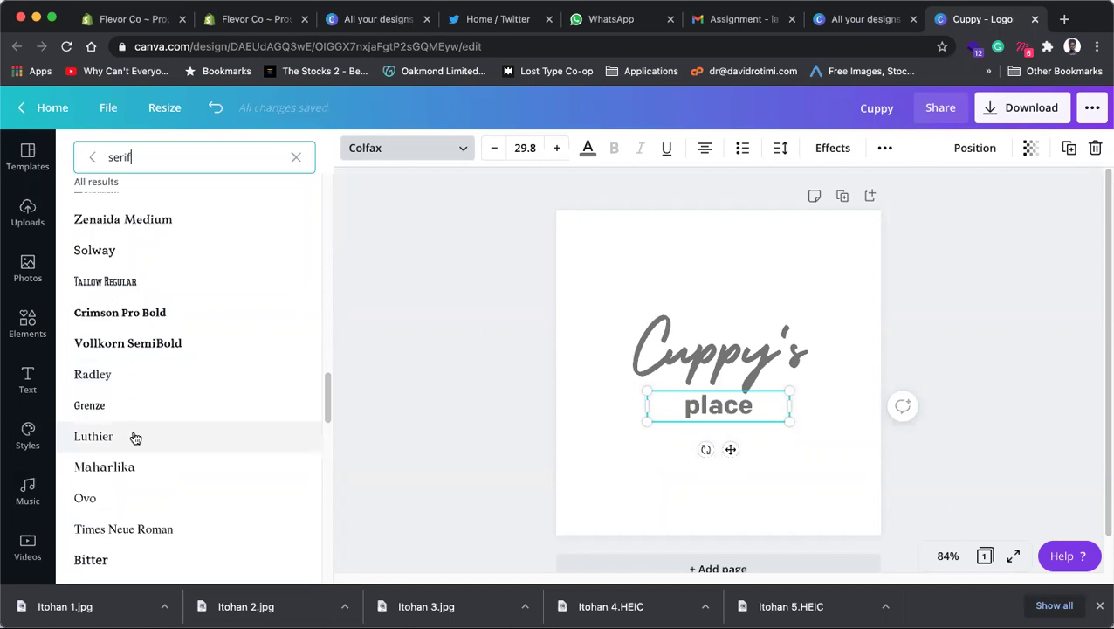
{"action": "left_click", "coordinate": [135, 436]}
Step: Apply the Bodoni FLF font to the place text
{"action": "scroll", "coordinate": [137, 437], "scroll_direction": "down", "scroll_amount": 3}
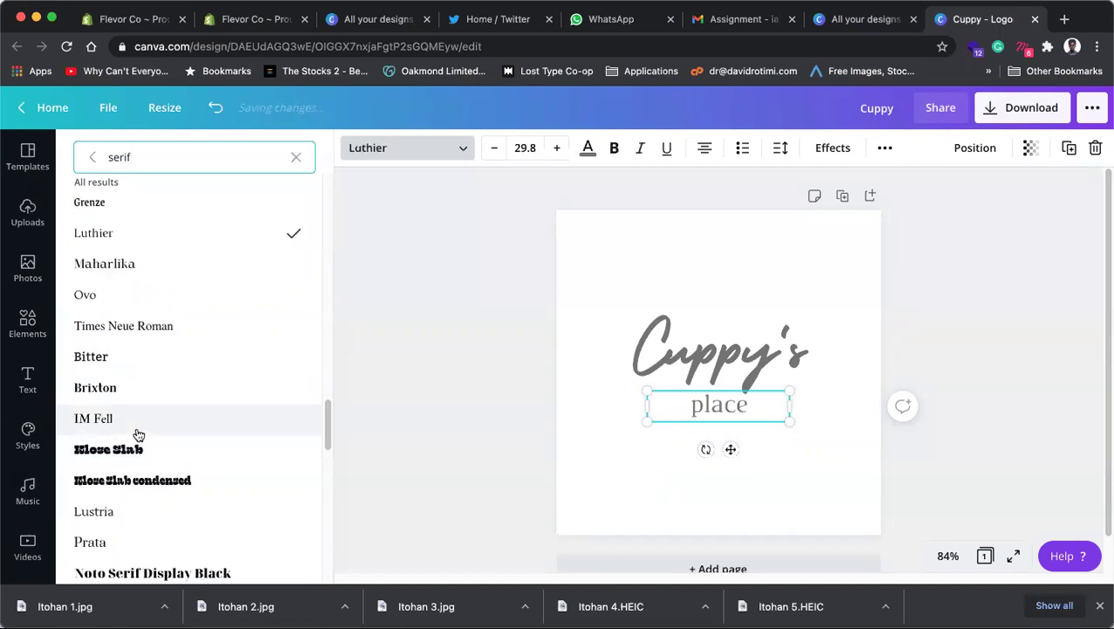
{"action": "scroll", "coordinate": [137, 431], "scroll_direction": "up", "scroll_amount": 5}
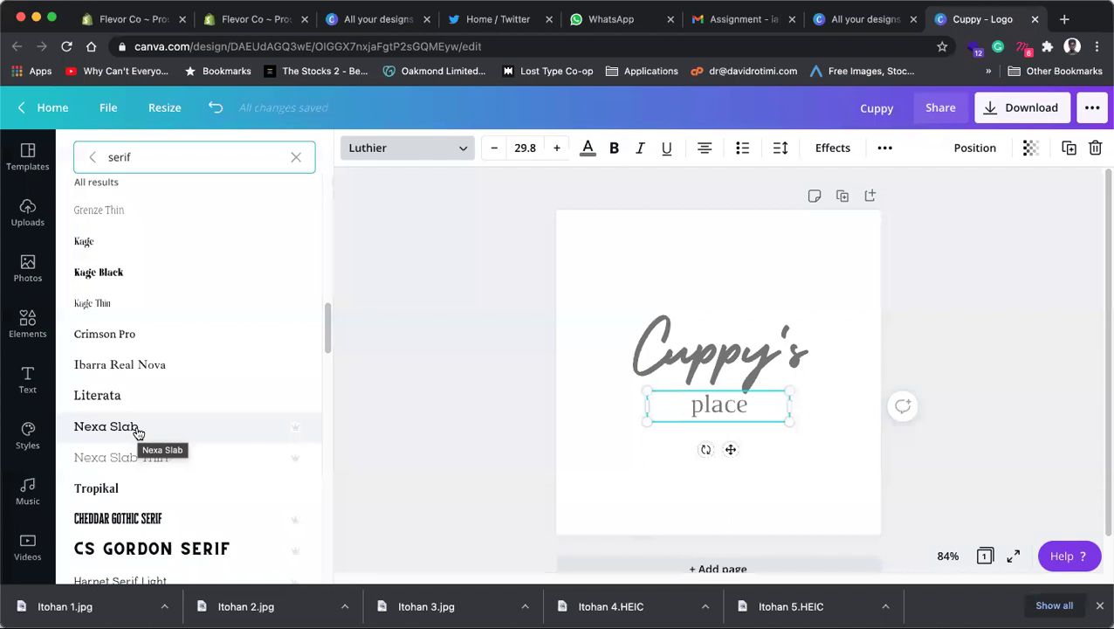
{"action": "scroll", "coordinate": [137, 432], "scroll_direction": "down", "scroll_amount": 10}
{"action": "scroll", "coordinate": [137, 431], "scroll_direction": "down", "scroll_amount": 10}
{"action": "scroll", "coordinate": [137, 432], "scroll_direction": "down", "scroll_amount": 3}
{"action": "scroll", "coordinate": [137, 432], "scroll_direction": "down", "scroll_amount": 4}
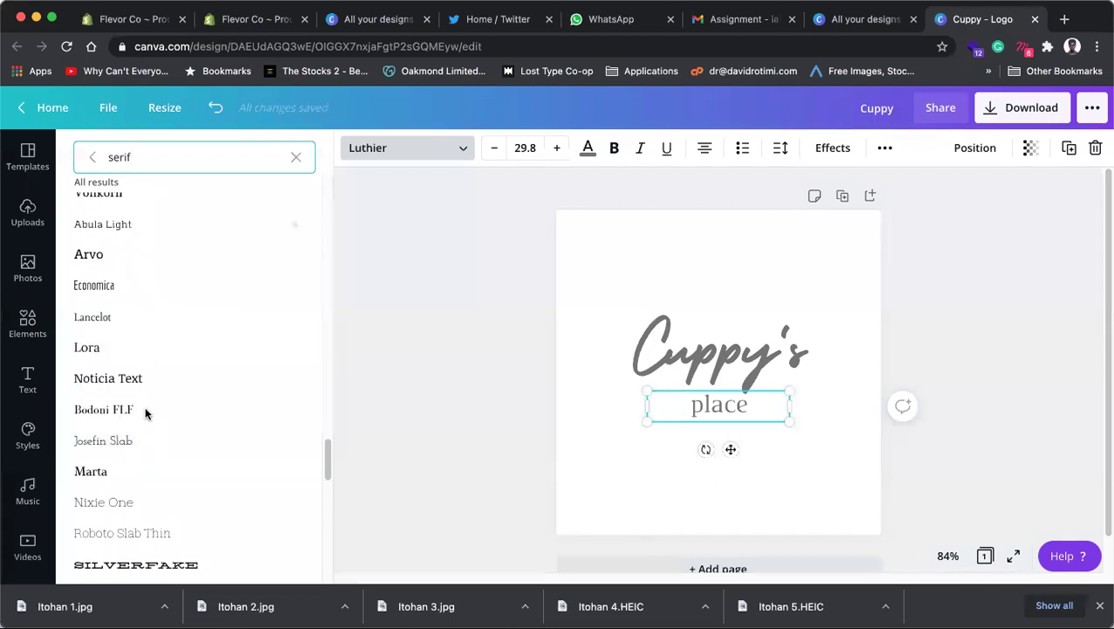
{"action": "left_click", "coordinate": [116, 410]}
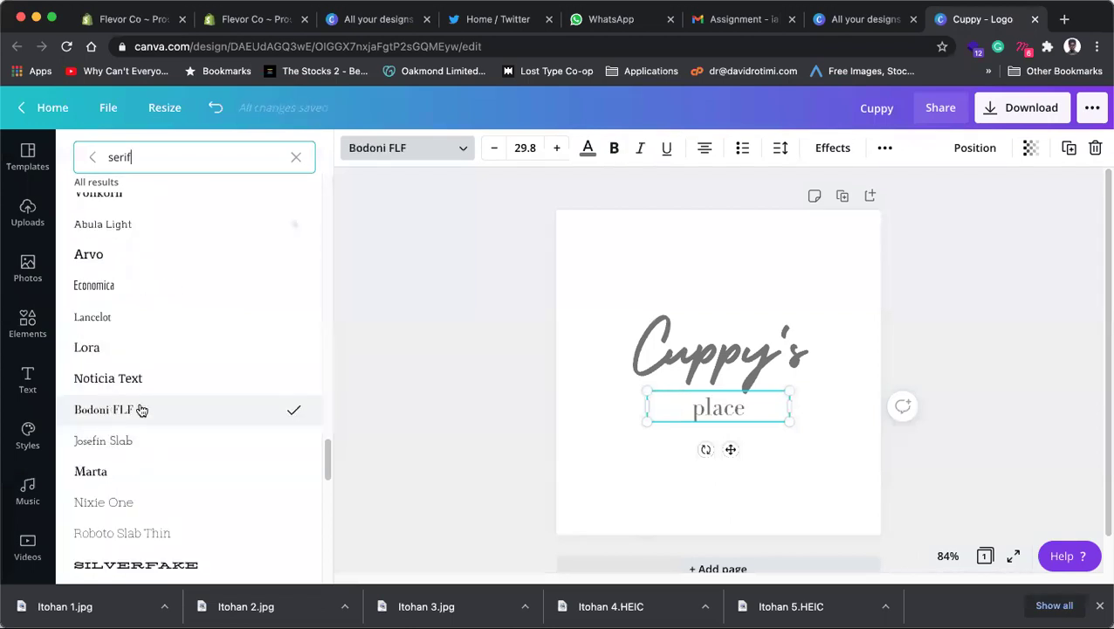
Step: Retype the word as 'PLACE' in capitals
{"action": "double_click", "coordinate": [737, 403]}
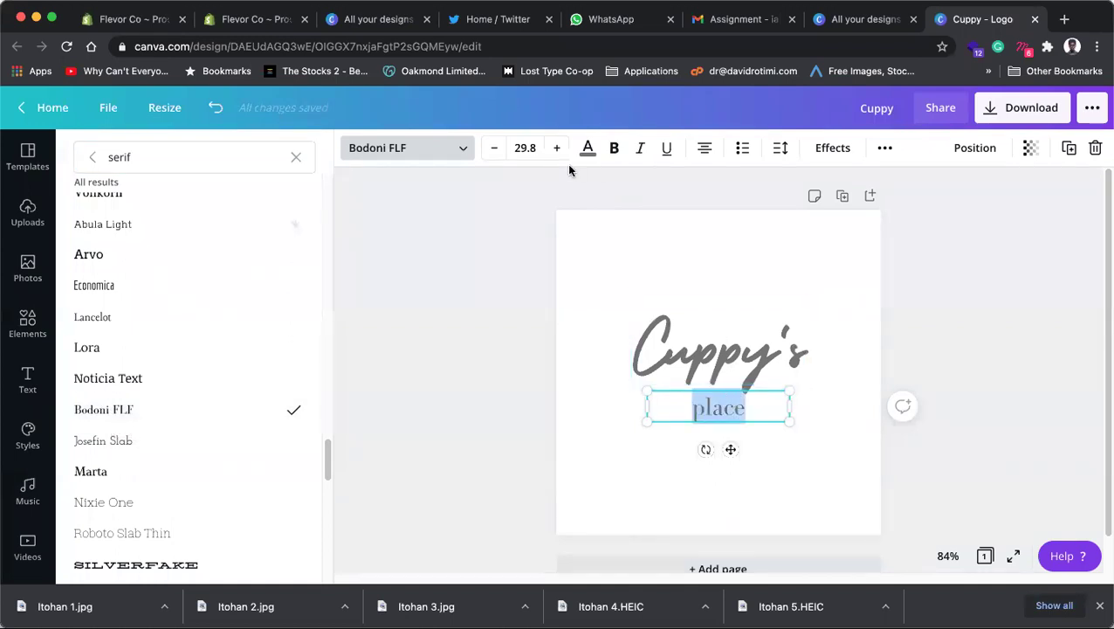
{"action": "type", "text": "P"}
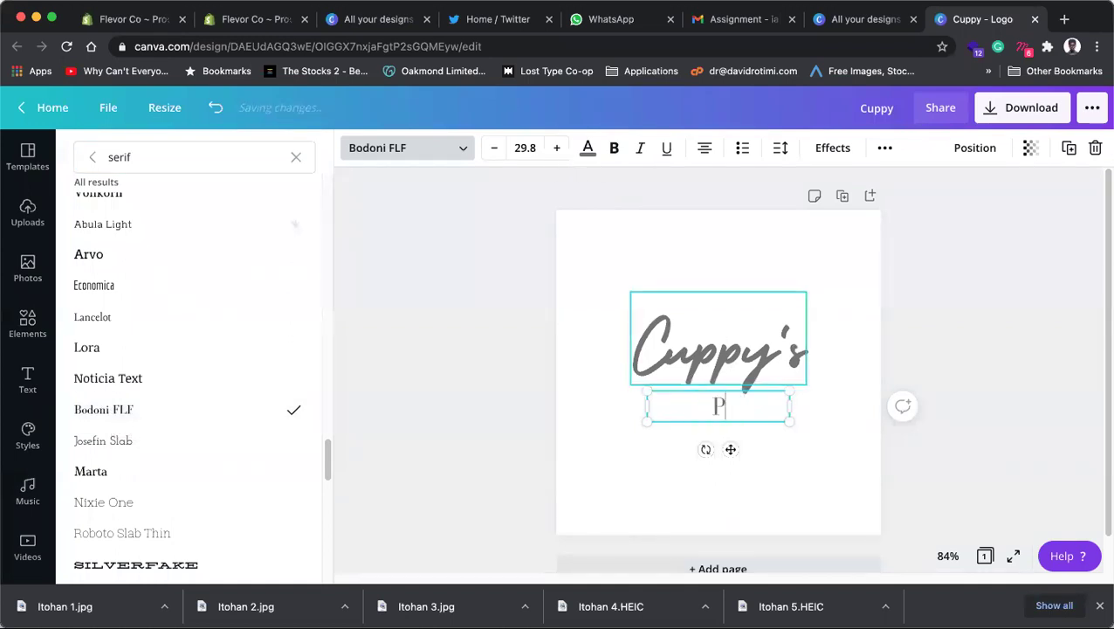
{"action": "type", "text": "LACE"}
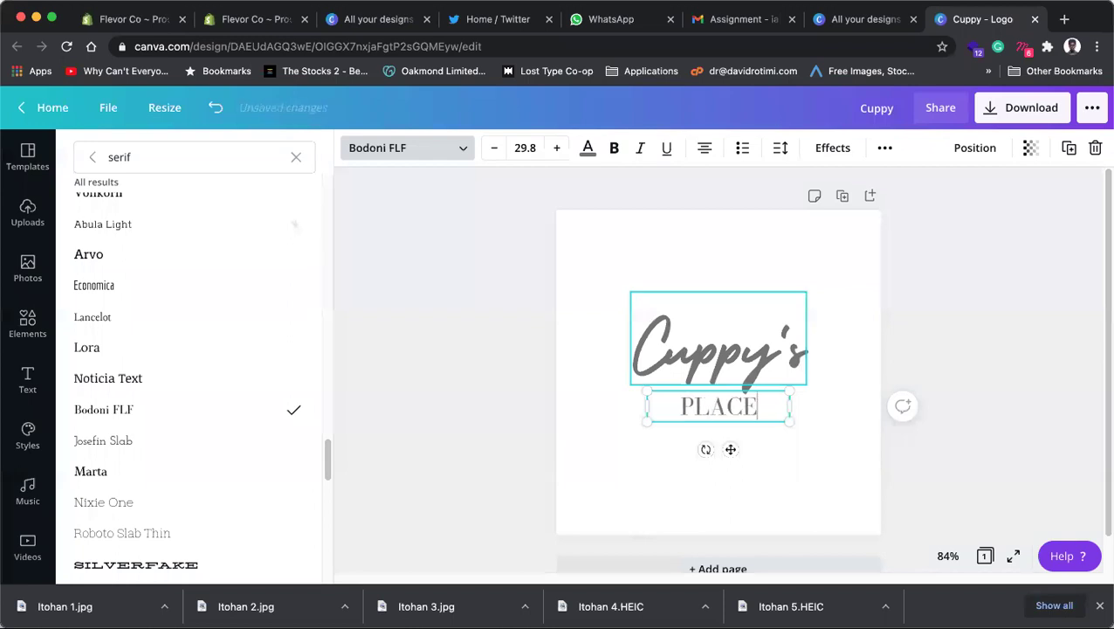
{"action": "key", "text": "super+a"}
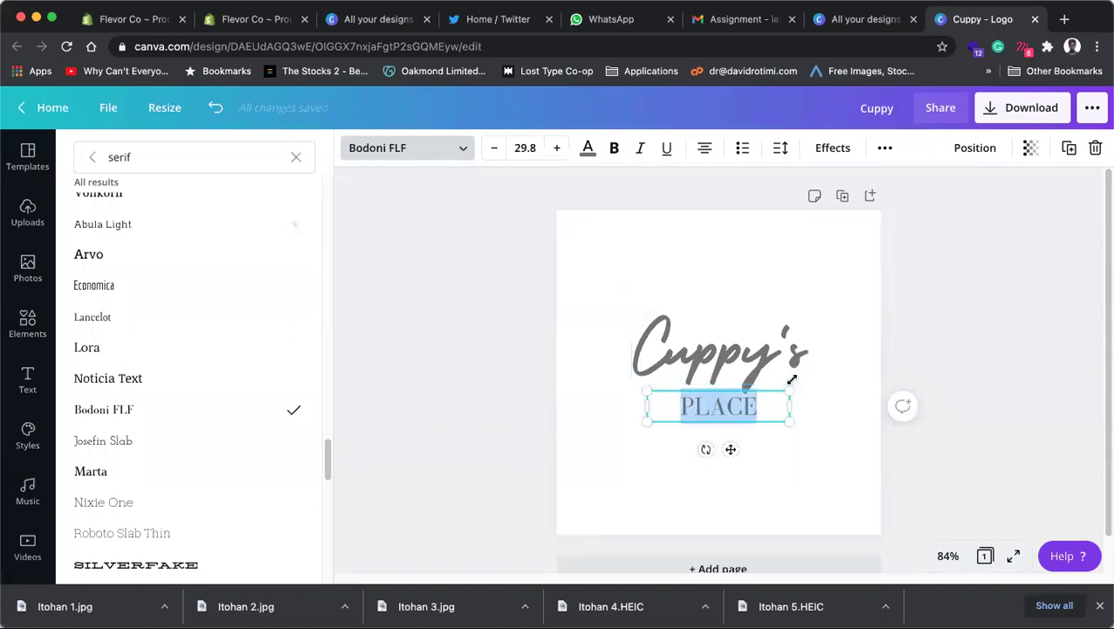
{"action": "key", "text": "ctrl+Tab"}
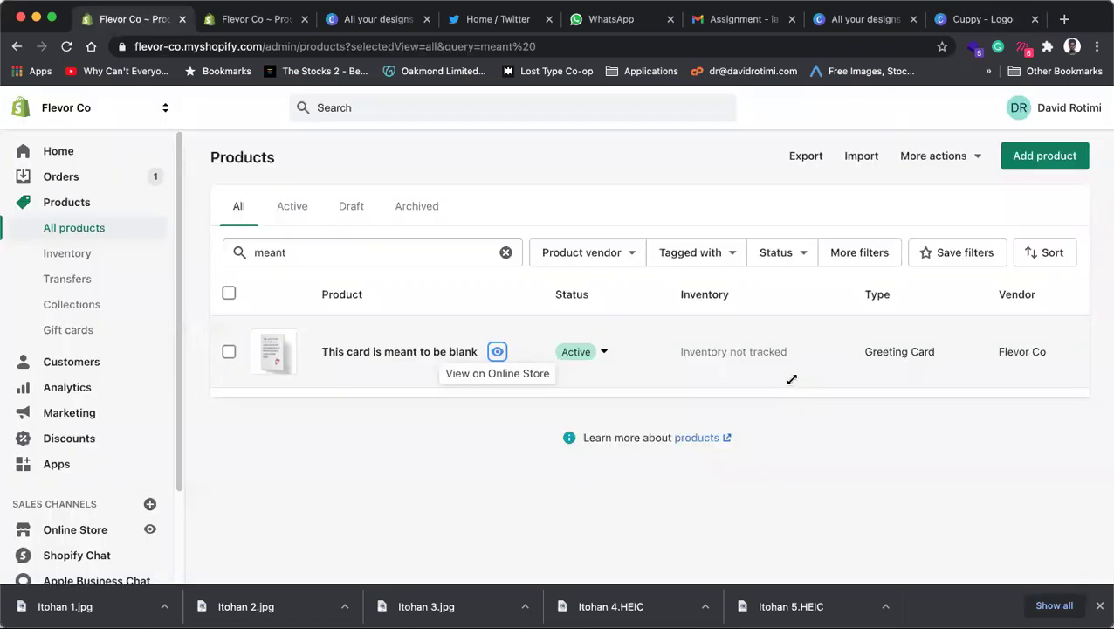
{"action": "key", "text": "ctrl+shift+Tab"}
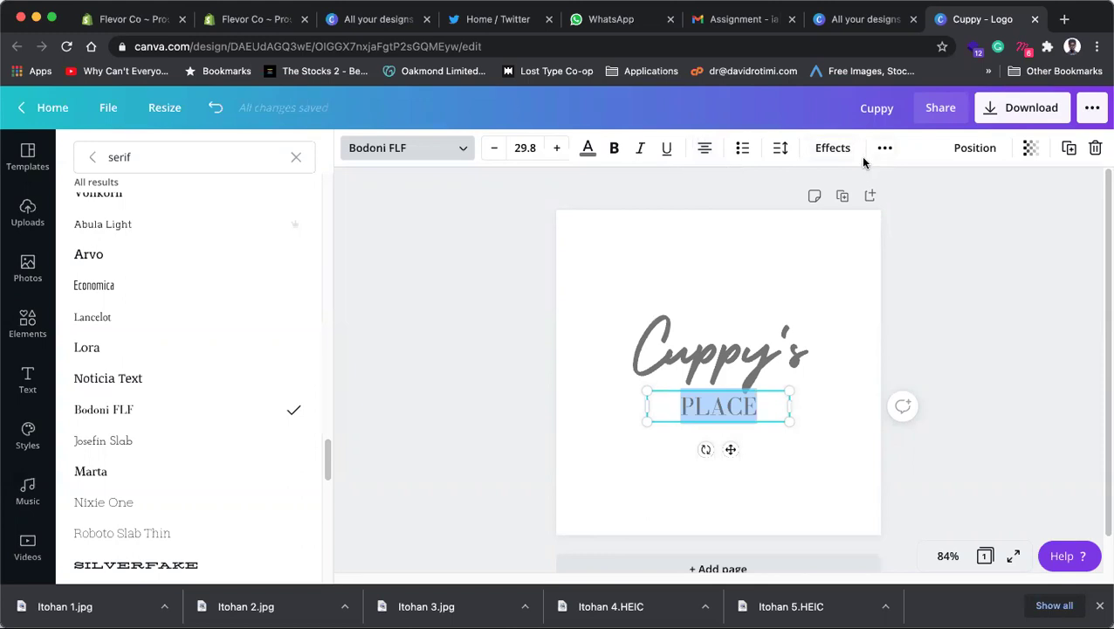
Step: Spread PLACE's letters apart with the Letter spacing slider and preview the logo
{"action": "left_click", "coordinate": [747, 367]}
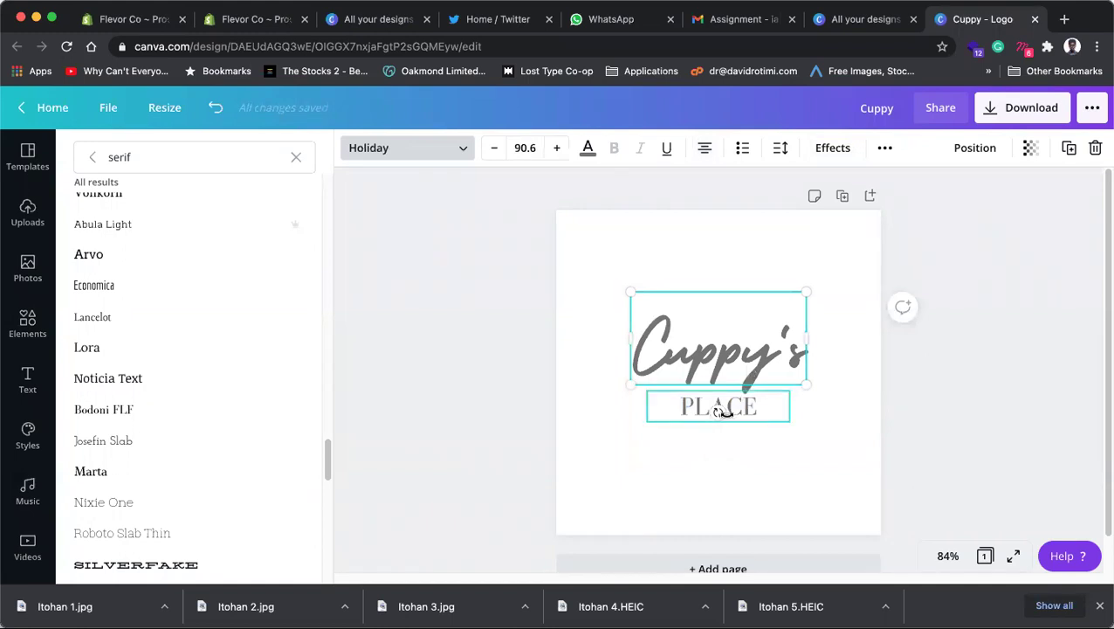
{"action": "left_click", "coordinate": [755, 410]}
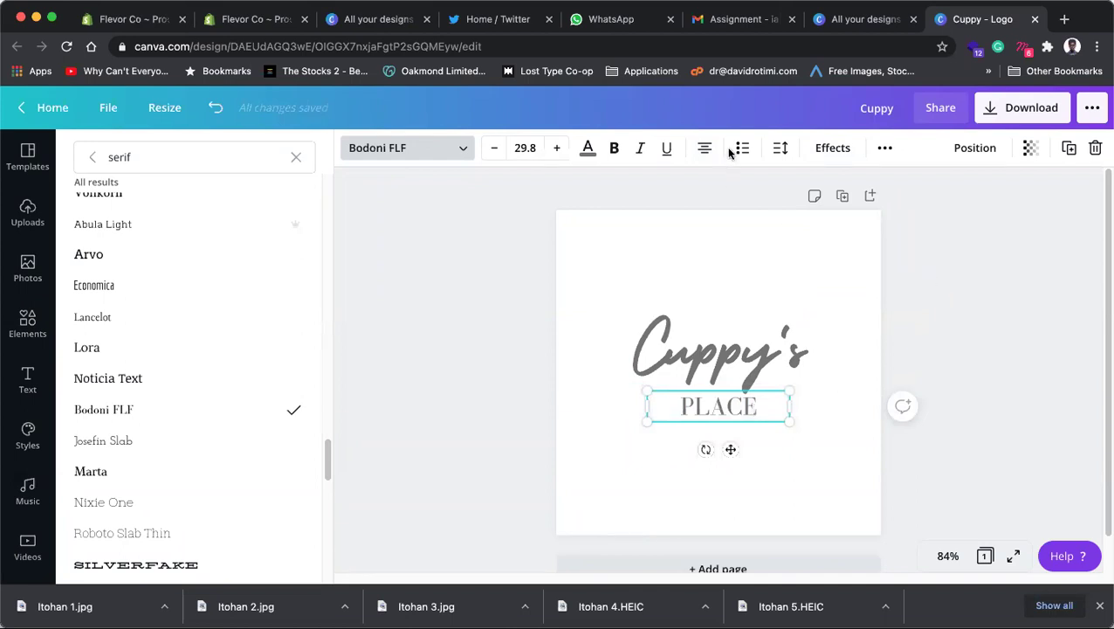
{"action": "left_click", "coordinate": [773, 152]}
{"action": "left_click_drag", "start_coordinate": [877, 194], "coordinate": [913, 198]}
{"action": "left_click", "coordinate": [976, 400]}
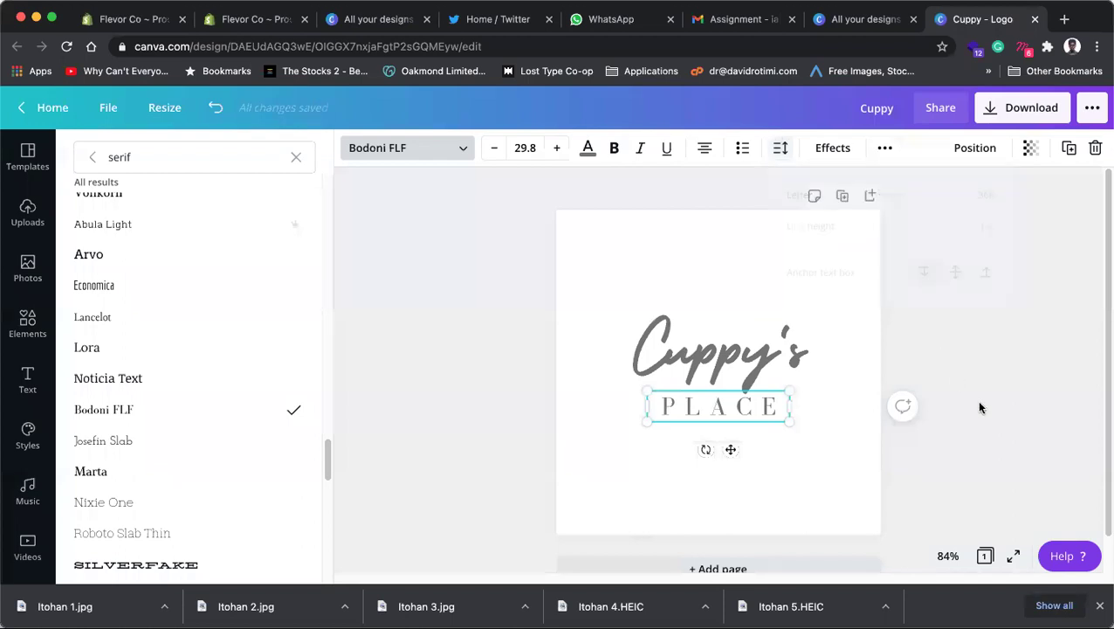
{"action": "left_click", "coordinate": [975, 400]}
{"action": "left_click", "coordinate": [767, 412]}
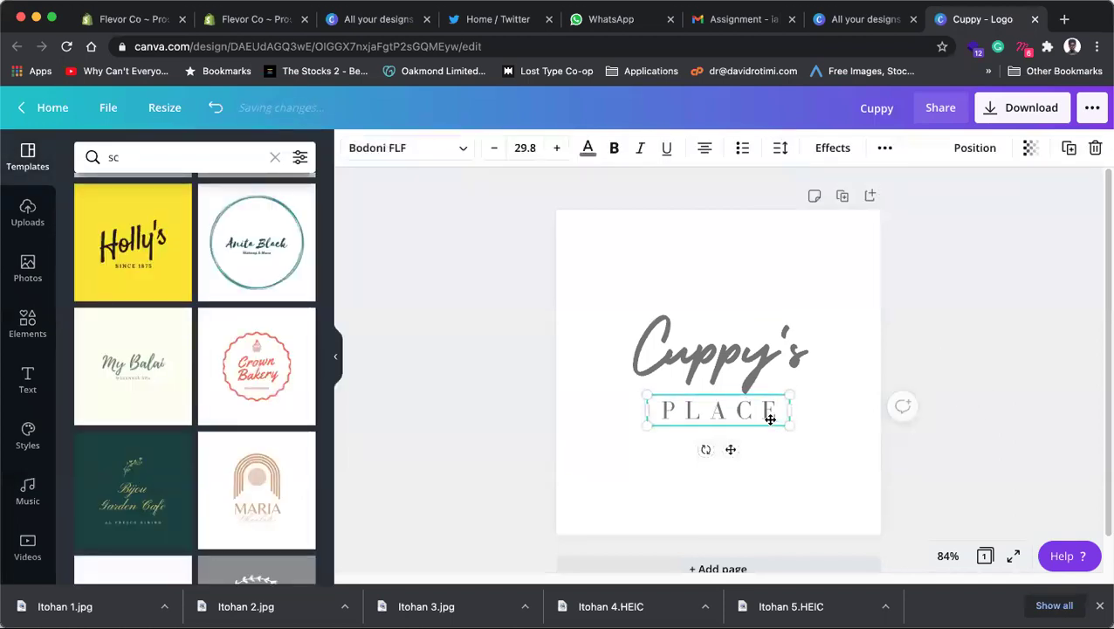
{"action": "left_click", "coordinate": [864, 406]}
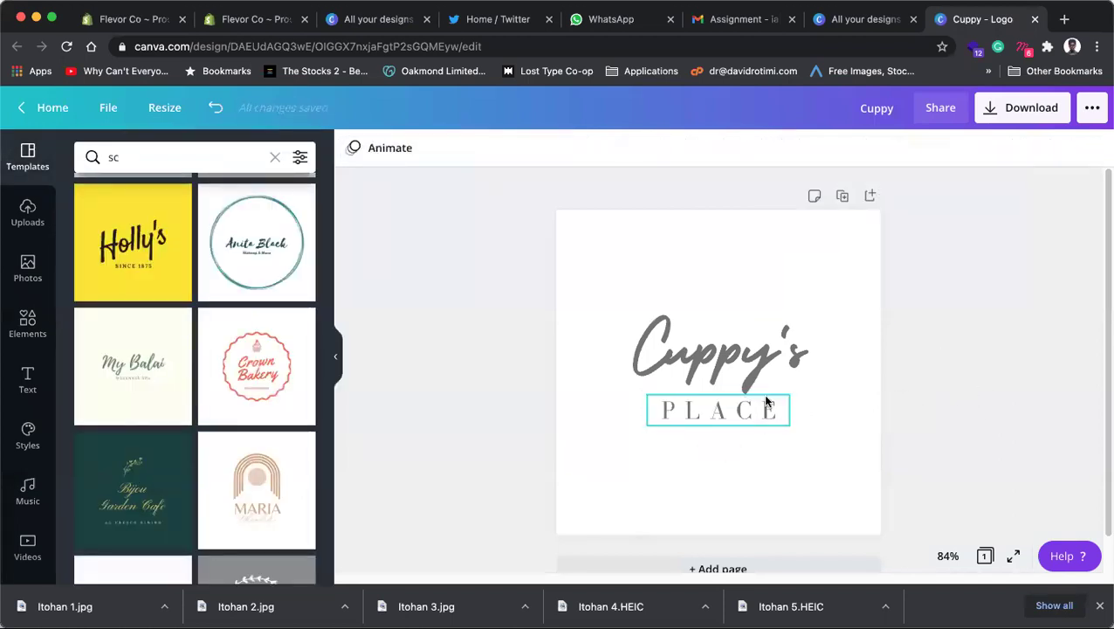
{"action": "left_click", "coordinate": [766, 402]}
{"action": "left_click", "coordinate": [776, 365]}
{"action": "left_click", "coordinate": [771, 414]}
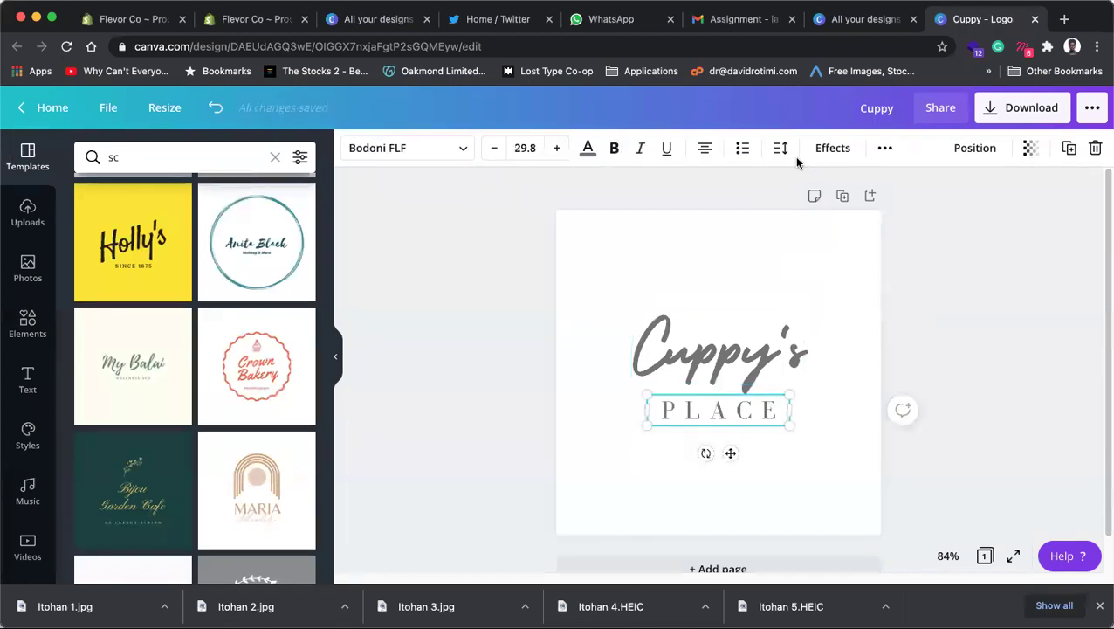
{"action": "left_click", "coordinate": [977, 422]}
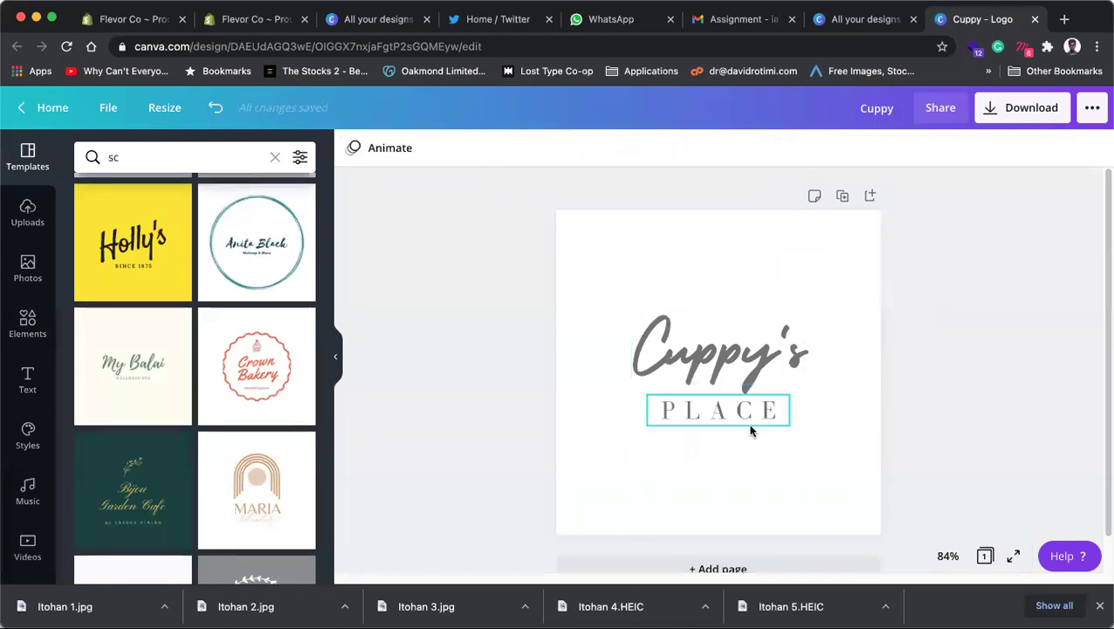
Step: Reduce PLACE's letter spacing slightly and preview the logo
{"action": "left_click", "coordinate": [749, 416]}
{"action": "left_click", "coordinate": [780, 148]}
{"action": "left_click_drag", "start_coordinate": [911, 195], "coordinate": [899, 194]}
{"action": "left_click", "coordinate": [961, 402]}
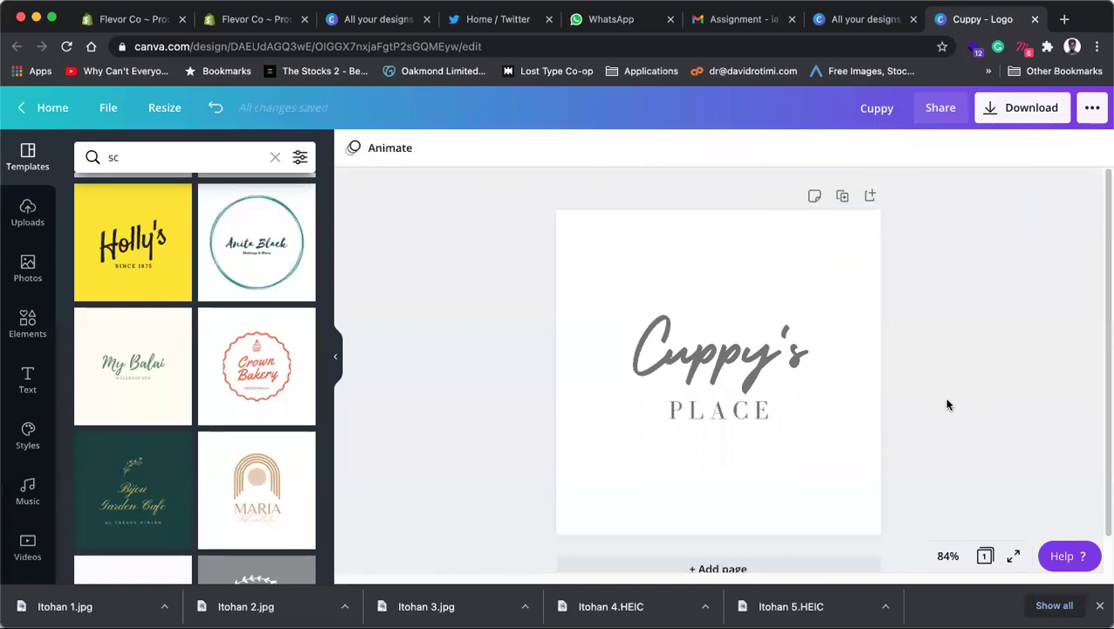
{"action": "left_click", "coordinate": [728, 416]}
{"action": "left_click", "coordinate": [944, 374]}
Step: Duplicate the page and set page 2's Cuppy's in DM Serif Display via a serif font search
{"action": "left_click", "coordinate": [843, 195]}
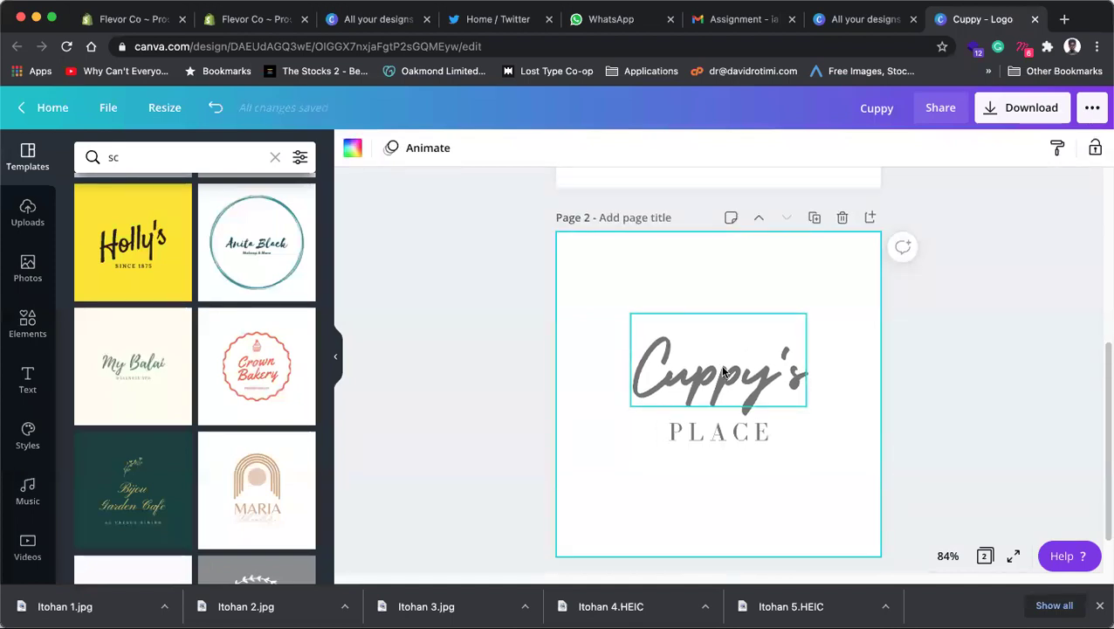
{"action": "left_click", "coordinate": [737, 354]}
{"action": "left_click", "coordinate": [406, 148]}
{"action": "left_click", "coordinate": [225, 159]}
{"action": "type", "text": "SCRIPT"}
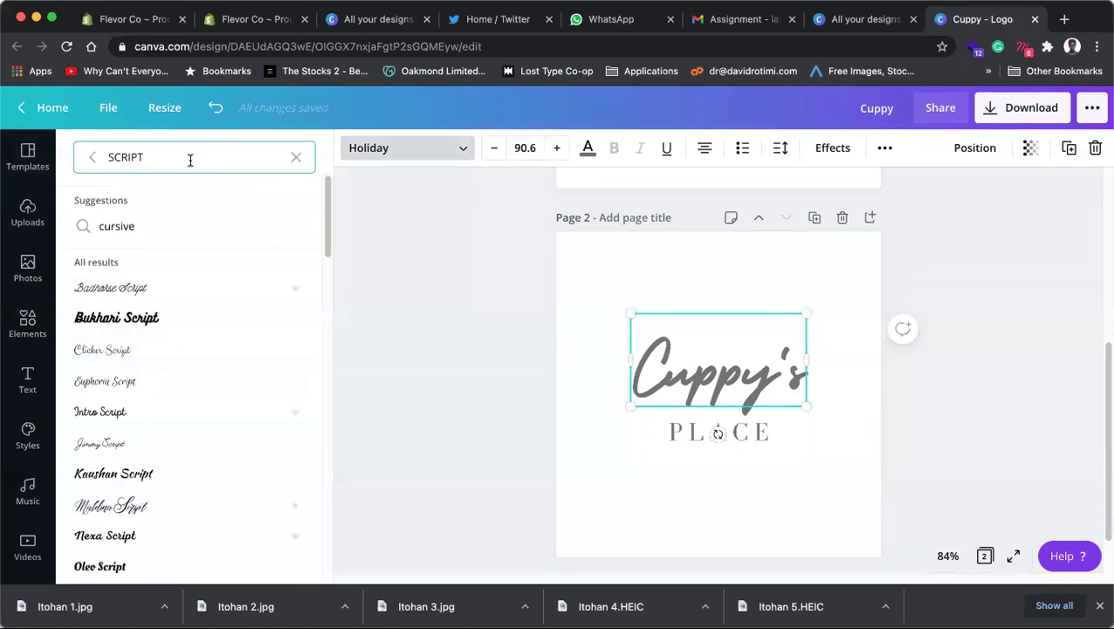
{"action": "left_click_drag", "start_coordinate": [191, 158], "coordinate": [87, 163]}
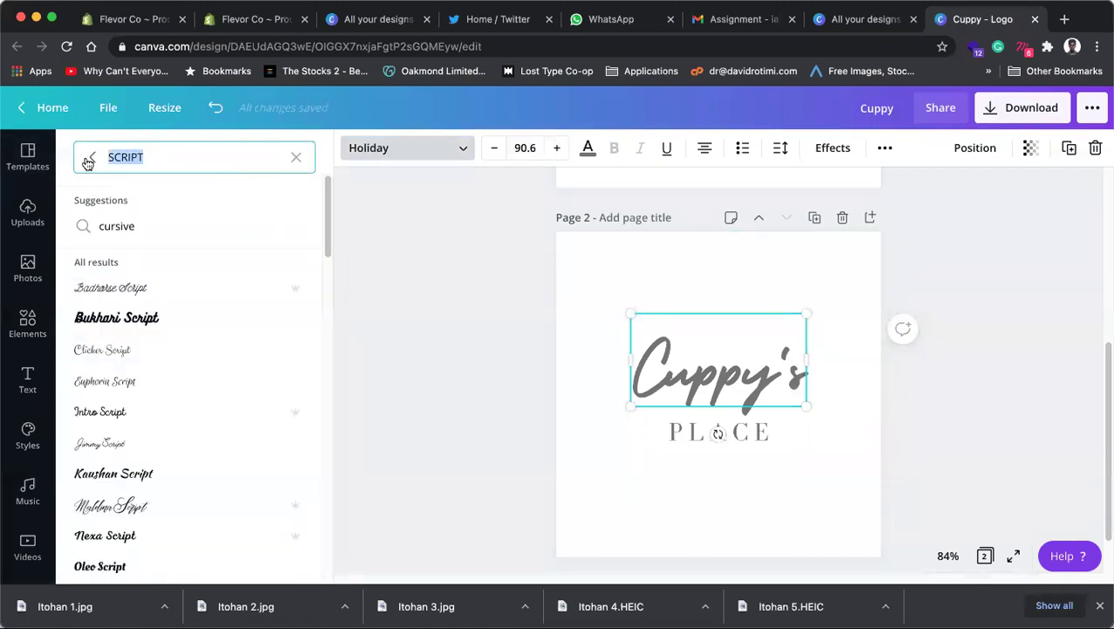
{"action": "type", "text": "SERIF"}
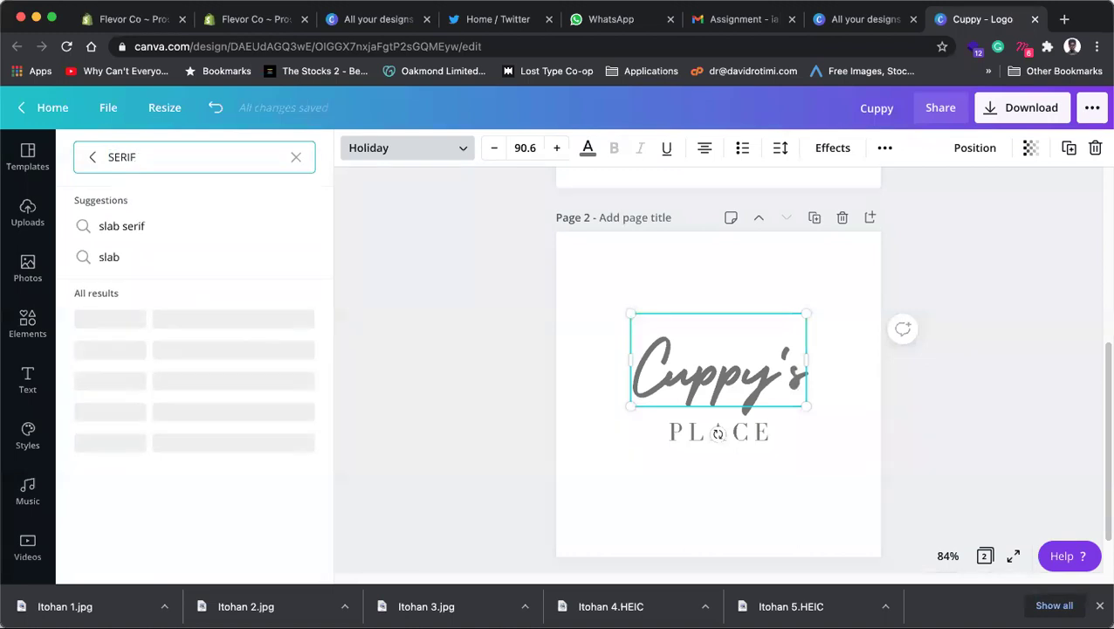
{"action": "left_click", "coordinate": [179, 478]}
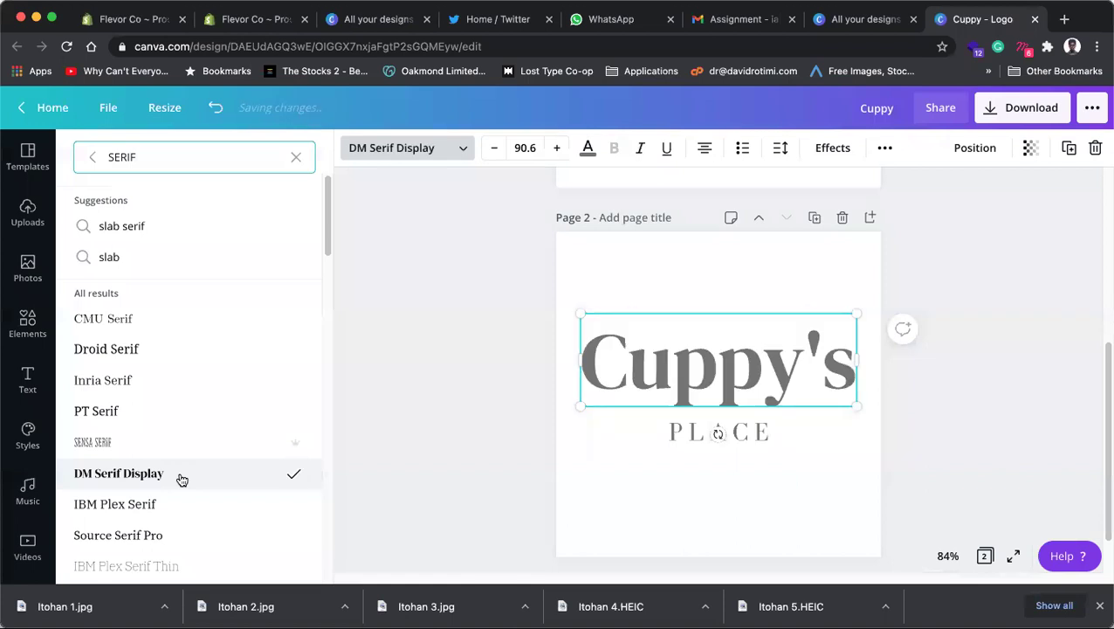
Step: Retype the top word as uppercase CUPPY'S, shrink it slightly and nudge it down, centred
{"action": "scroll", "coordinate": [181, 480], "scroll_direction": "down", "scroll_amount": 10}
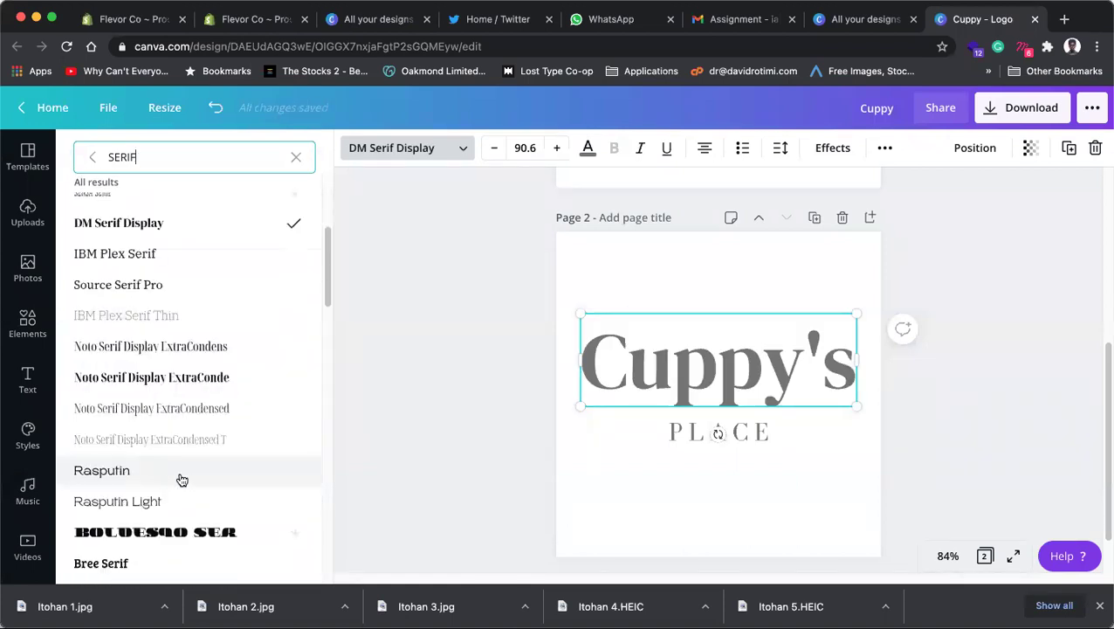
{"action": "double_click", "coordinate": [670, 359]}
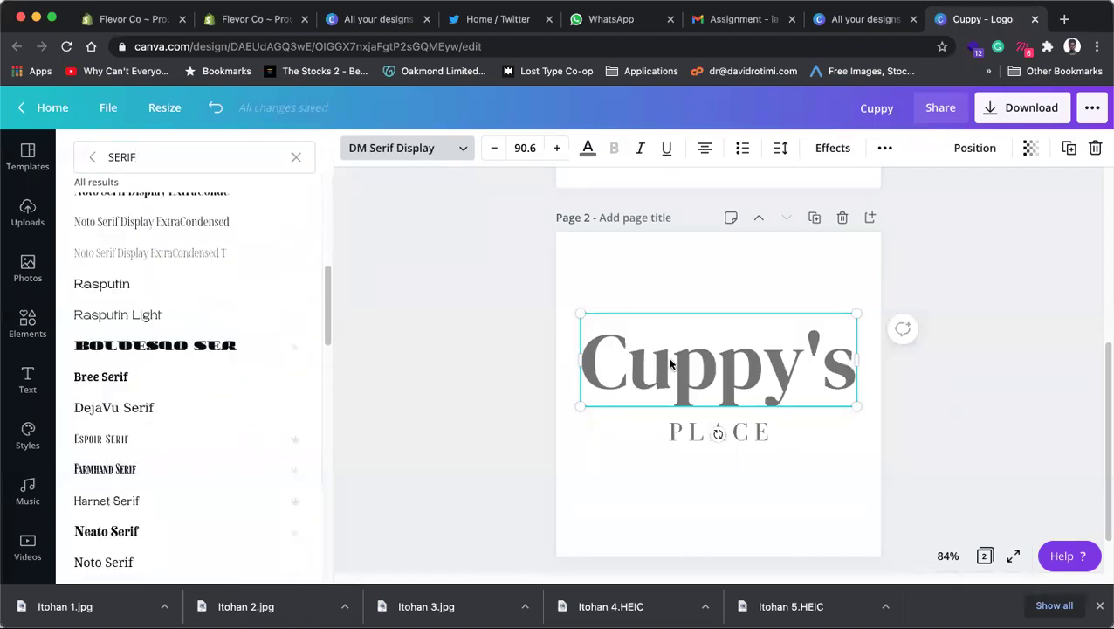
{"action": "right_click", "coordinate": [670, 359]}
{"action": "left_click", "coordinate": [633, 201]}
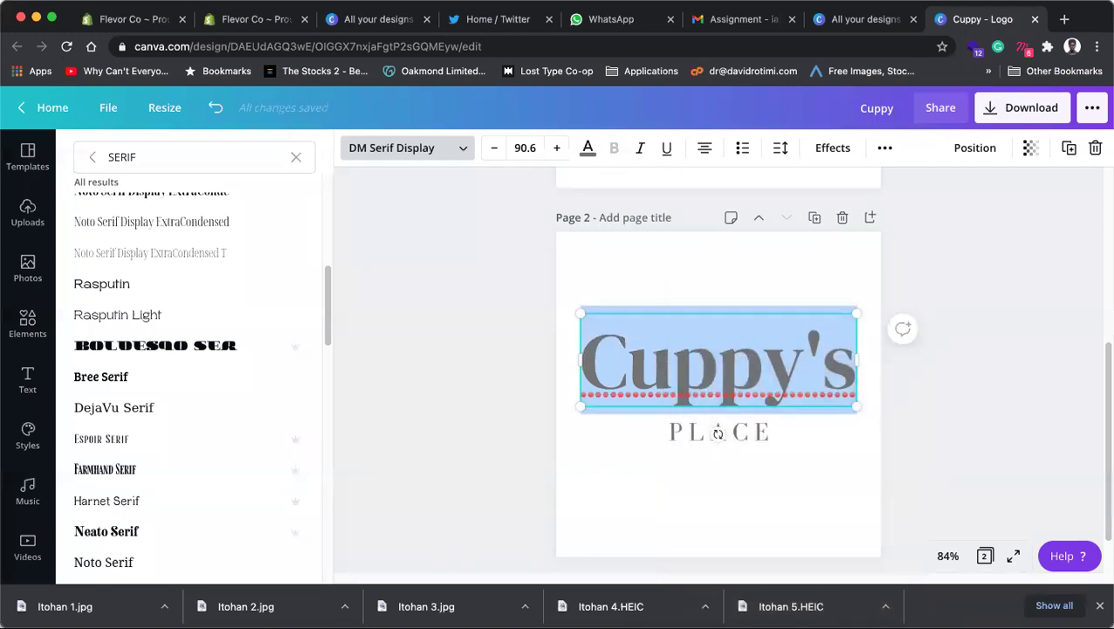
{"action": "type", "text": "CUPP"}
{"action": "type", "text": "U"}
{"action": "key", "text": "BackSpace"}
{"action": "type", "text": "Y'S"}
{"action": "key", "text": "super+a"}
{"action": "key", "text": "super+shift+comma"}
{"action": "key", "text": "super+shift+comma"}
{"action": "key", "text": "super+shift+comma"}
{"action": "key", "text": "super+shift+comma"}
{"action": "key", "text": "super+shift+comma"}
{"action": "key", "text": "super+shift+comma"}
{"action": "key", "text": "super+shift+comma"}
{"action": "key", "text": "super+shift+comma"}
{"action": "key", "text": "super+shift+comma"}
{"action": "key", "text": "super+shift+comma"}
{"action": "key", "text": "super+shift+comma"}
{"action": "key", "text": "super+shift+comma"}
{"action": "key", "text": "super+shift+comma"}
{"action": "key", "text": "super+shift+comma"}
{"action": "key", "text": "super+shift+comma"}
{"action": "key", "text": "super+shift+comma"}
{"action": "key", "text": "super+shift+comma"}
{"action": "key", "text": "super+shift+comma"}
{"action": "key", "text": "super+shift+comma"}
{"action": "key", "text": "super+shift+comma"}
{"action": "key", "text": "super+shift+comma"}
{"action": "key", "text": "super+shift+comma"}
{"action": "key", "text": "super+shift+comma"}
{"action": "key", "text": "super+shift+comma"}
{"action": "key", "text": "super+shift+comma"}
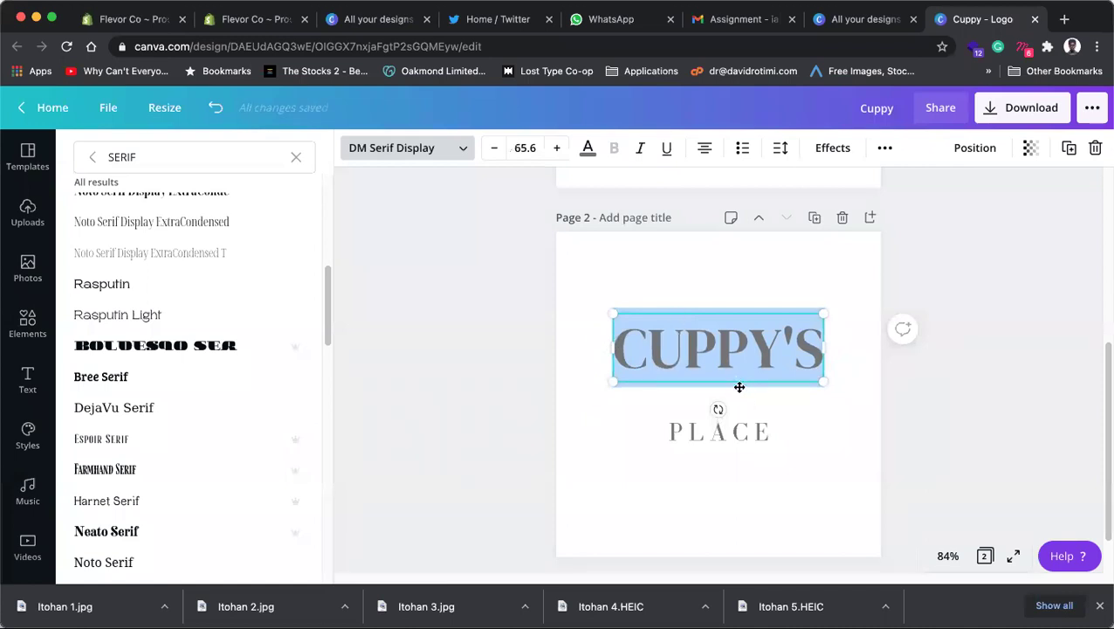
{"action": "left_click_drag", "start_coordinate": [741, 381], "coordinate": [742, 393]}
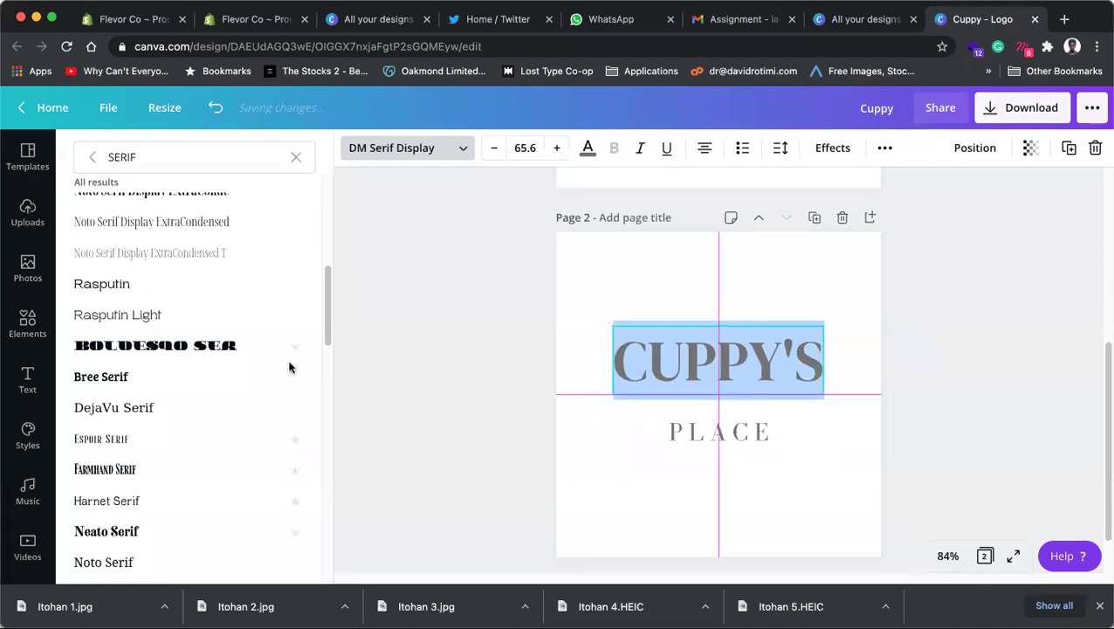
Step: Switch CUPPY'S to Kage Thin and enlarge it to about 88.1
{"action": "scroll", "coordinate": [167, 368], "scroll_direction": "down", "scroll_amount": 5}
{"action": "scroll", "coordinate": [168, 367], "scroll_direction": "down", "scroll_amount": 1}
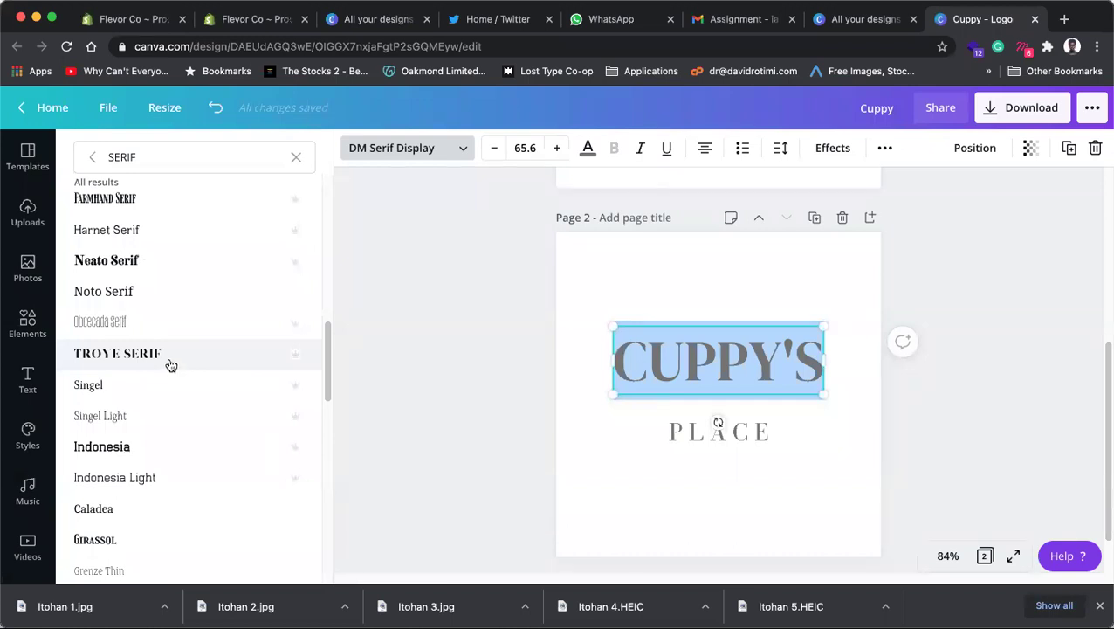
{"action": "scroll", "coordinate": [166, 413], "scroll_direction": "down", "scroll_amount": 5}
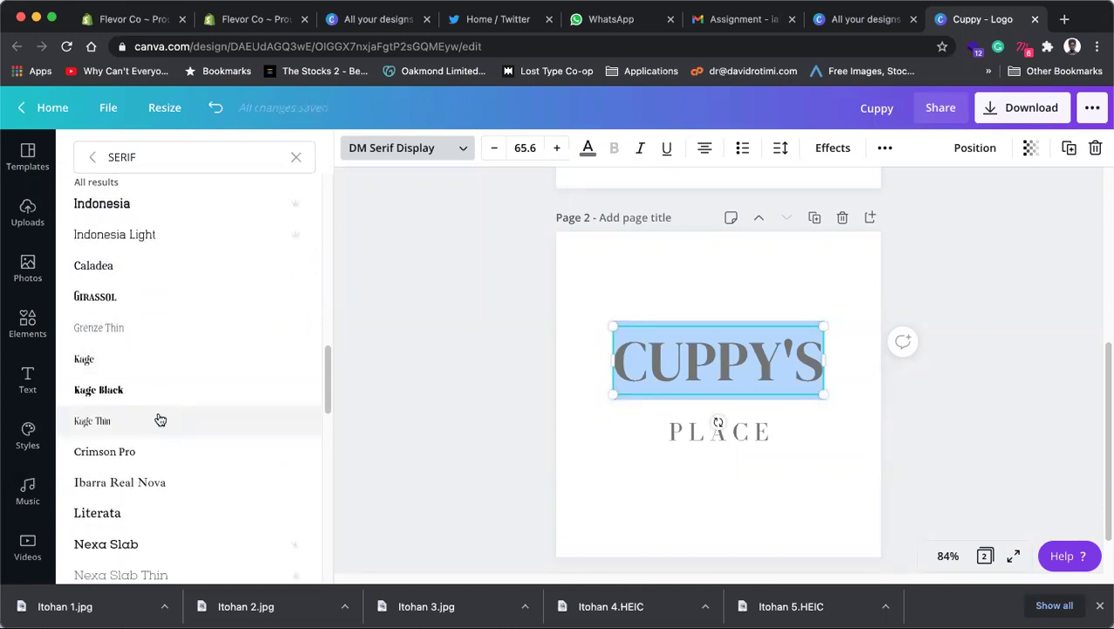
{"action": "left_click", "coordinate": [157, 421]}
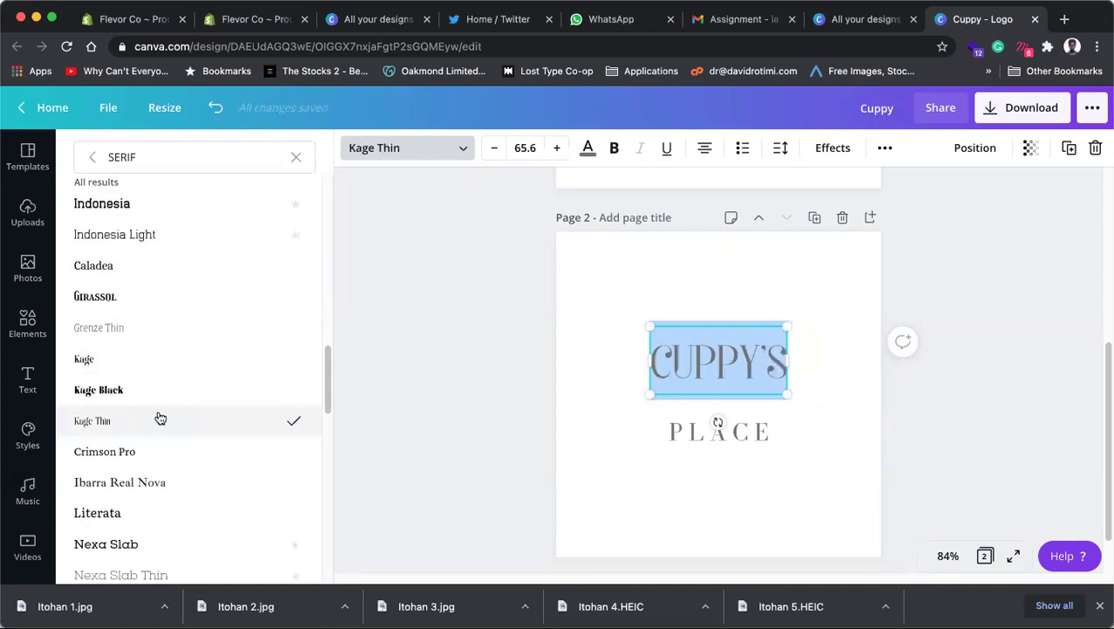
{"action": "left_click_drag", "start_coordinate": [792, 395], "coordinate": [811, 406]}
{"action": "left_click", "coordinate": [746, 409]}
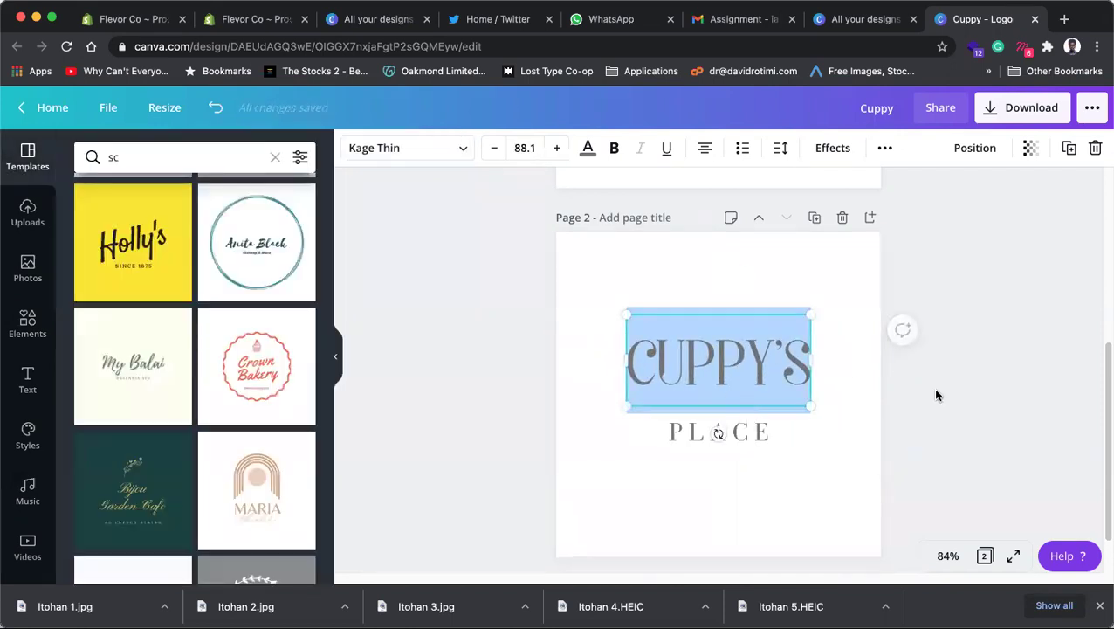
{"action": "left_click", "coordinate": [935, 395]}
{"action": "left_click", "coordinate": [744, 376]}
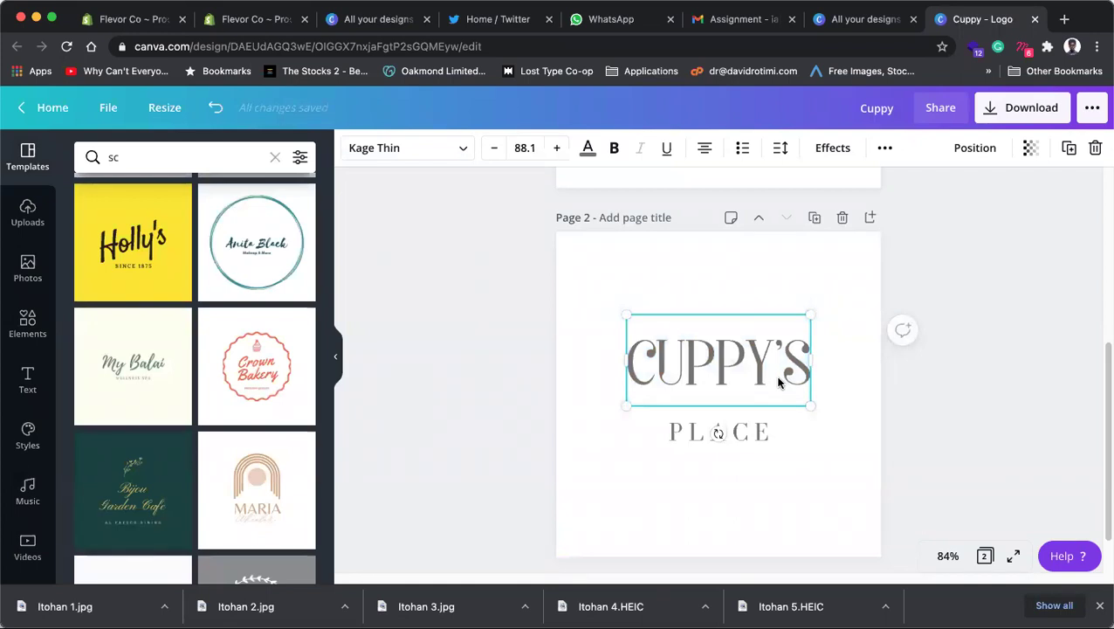
Step: Select PLACE and search templates for handwriting styles
{"action": "left_click", "coordinate": [747, 430]}
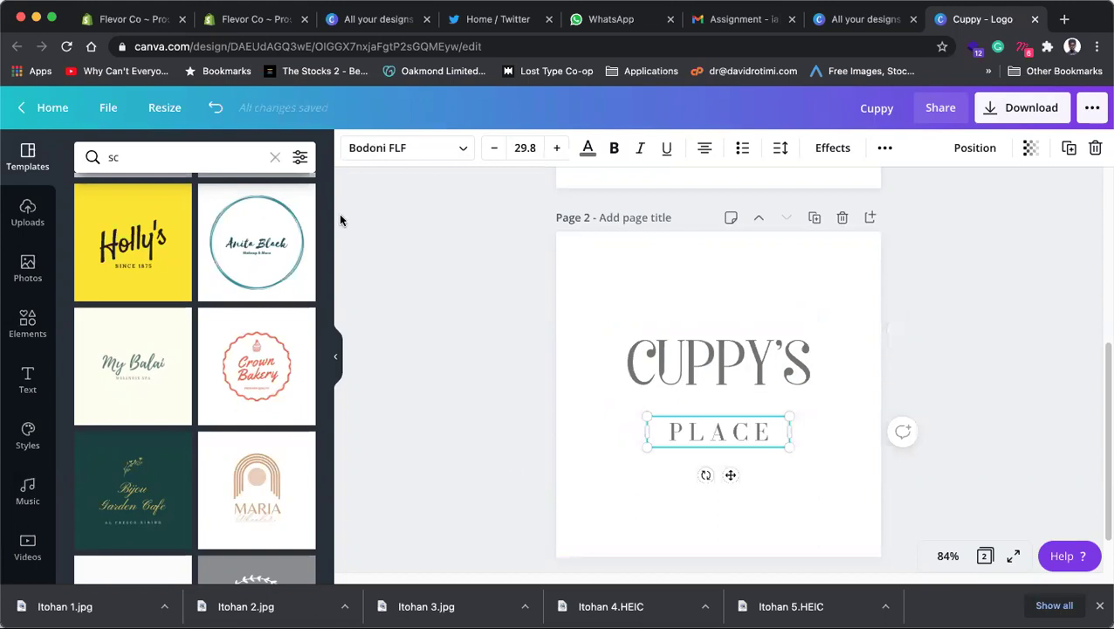
{"action": "left_click", "coordinate": [232, 154]}
{"action": "type", "text": "sc"}
{"action": "key", "text": "BackSpace"}
{"action": "key", "text": "BackSpace"}
{"action": "type", "text": "HANDWRIRING"}
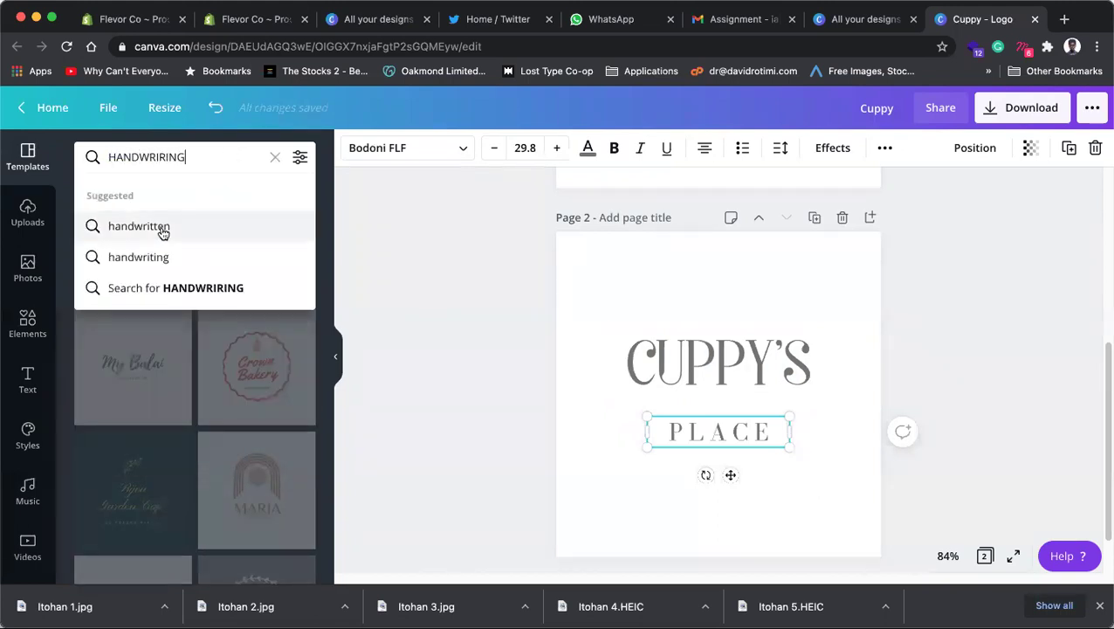
{"action": "left_click", "coordinate": [148, 257]}
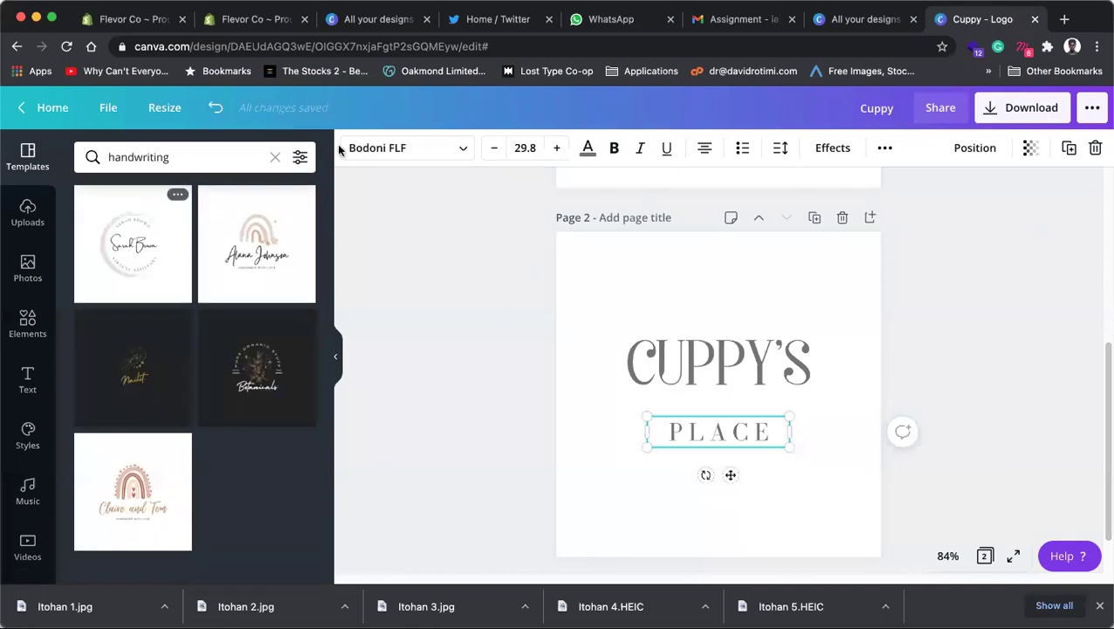
Step: Search PLACE's font list for handwriting fonts like Apricots, Brittany and Halimum
{"action": "left_click", "coordinate": [400, 147]}
{"action": "type", "text": "SERIF"}
{"action": "double_click", "coordinate": [209, 156]}
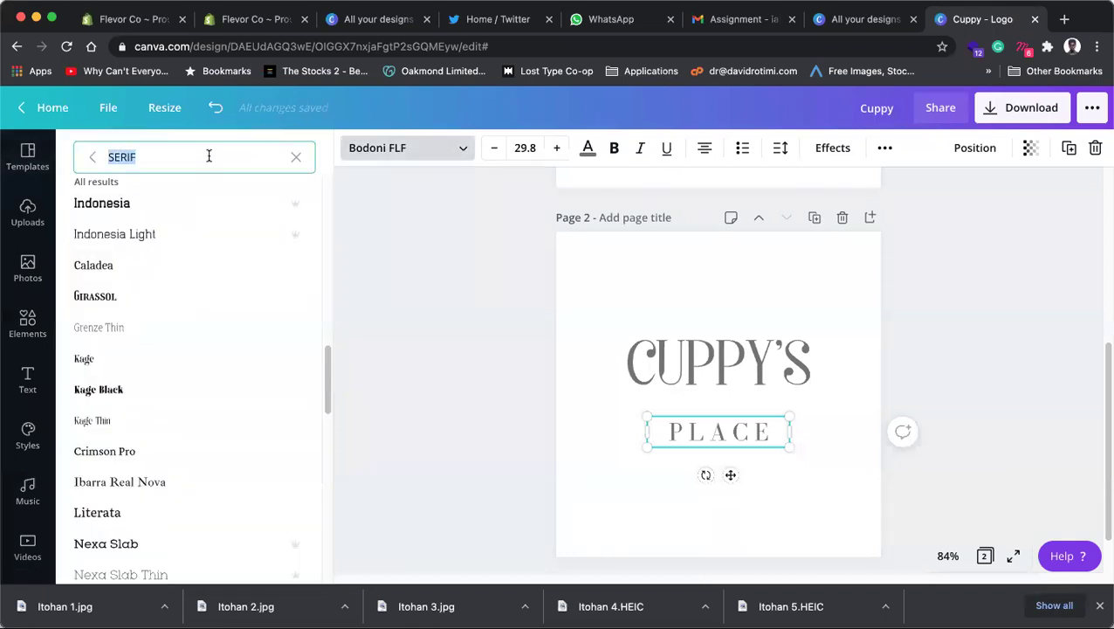
{"action": "type", "text": "HANDWRI"}
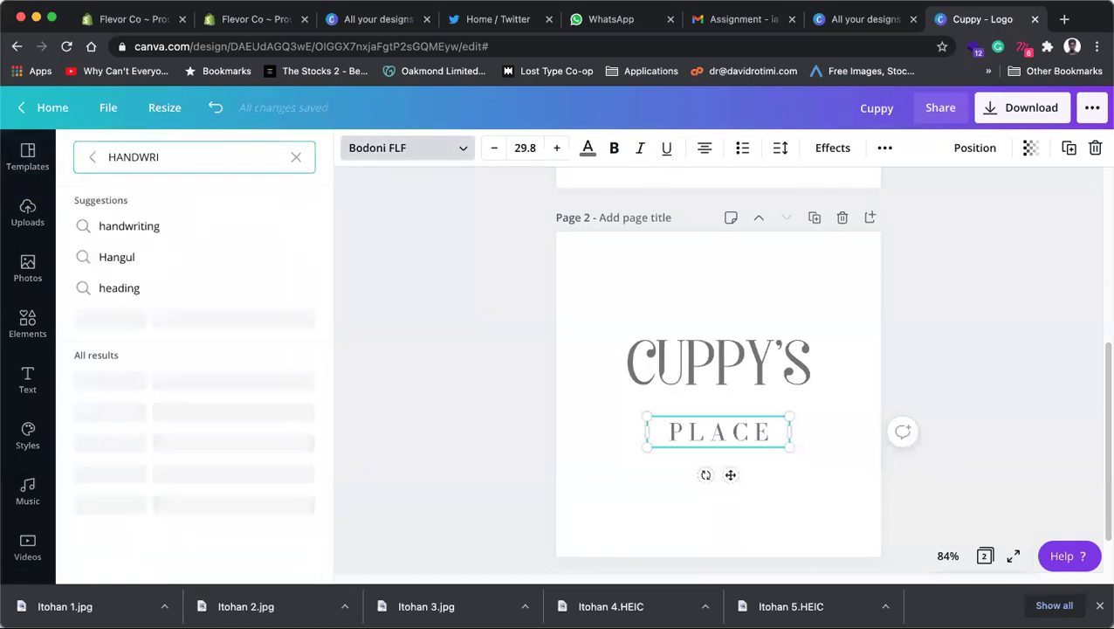
{"action": "left_click", "coordinate": [150, 233]}
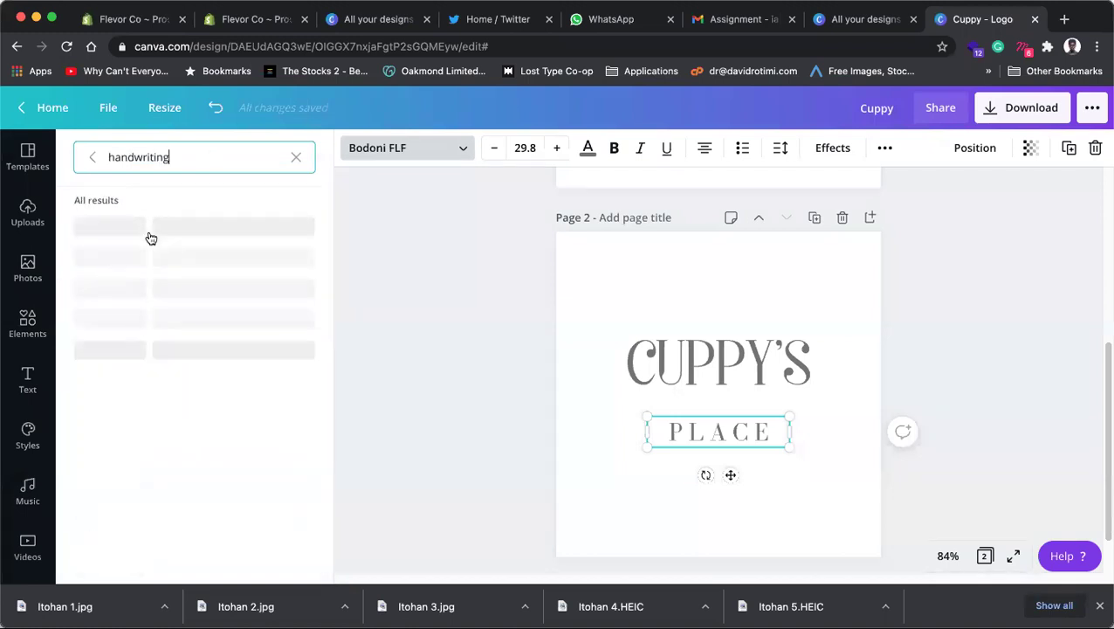
{"action": "scroll", "coordinate": [179, 314], "scroll_direction": "down", "scroll_amount": 5}
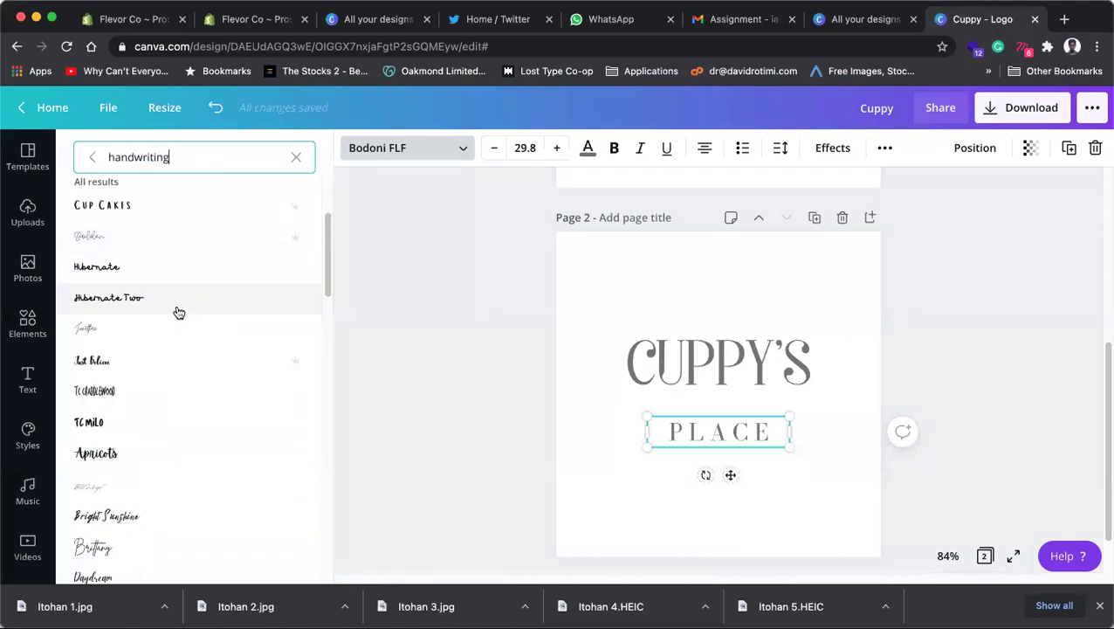
{"action": "scroll", "coordinate": [179, 310], "scroll_direction": "down", "scroll_amount": 4}
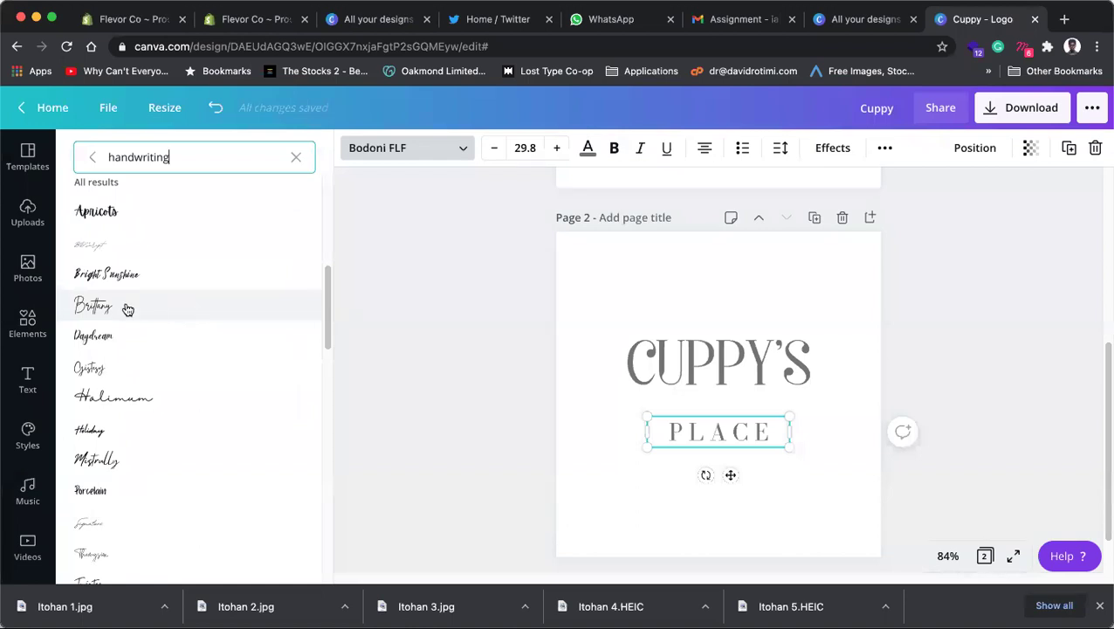
Step: Set PLACE in the Brittany script font and retype it as 'Place'
{"action": "left_click", "coordinate": [127, 308]}
{"action": "double_click", "coordinate": [674, 432]}
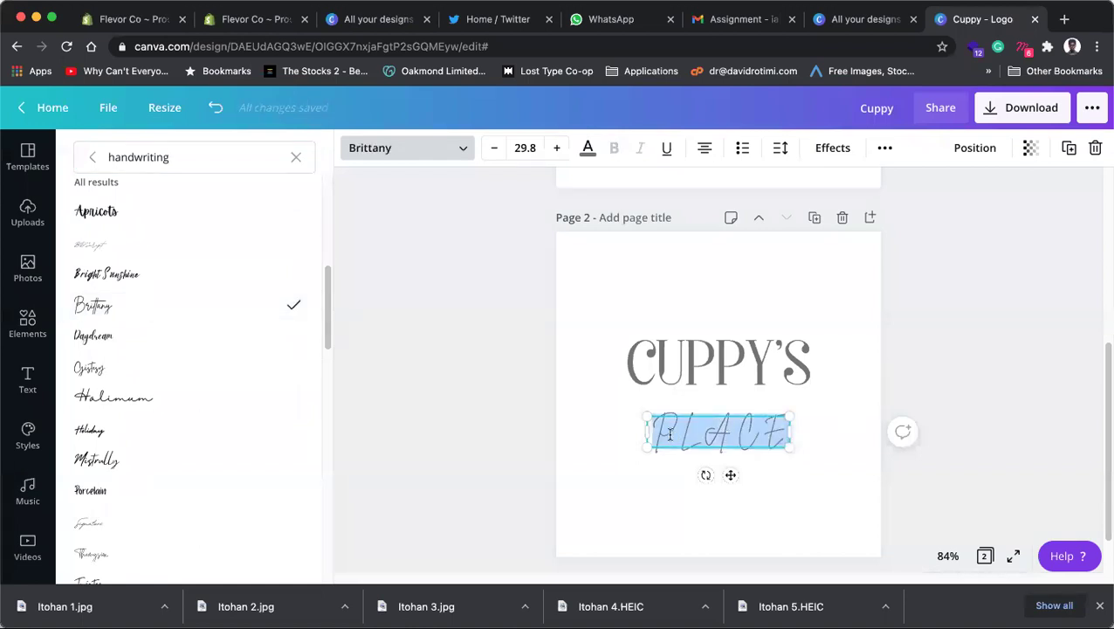
{"action": "type", "text": "PLACE"}
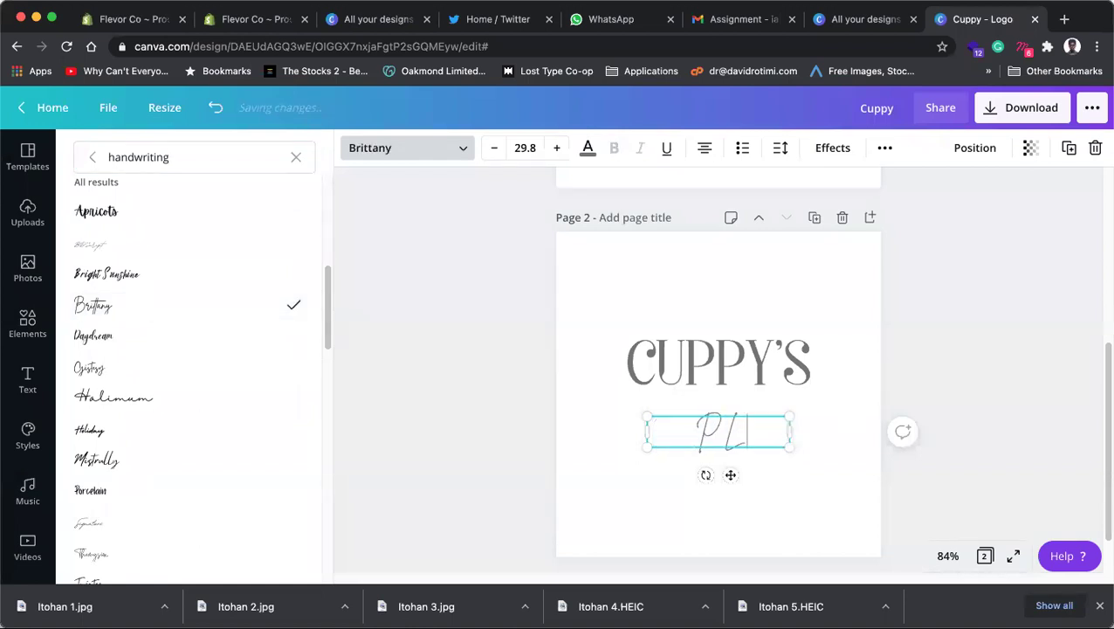
{"action": "key", "text": "BackSpace"}
{"action": "key", "text": "BackSpace"}
{"action": "key", "text": "BackSpace"}
{"action": "key", "text": "BackSpace"}
{"action": "type", "text": "lace"}
{"action": "key", "text": "super+a"}
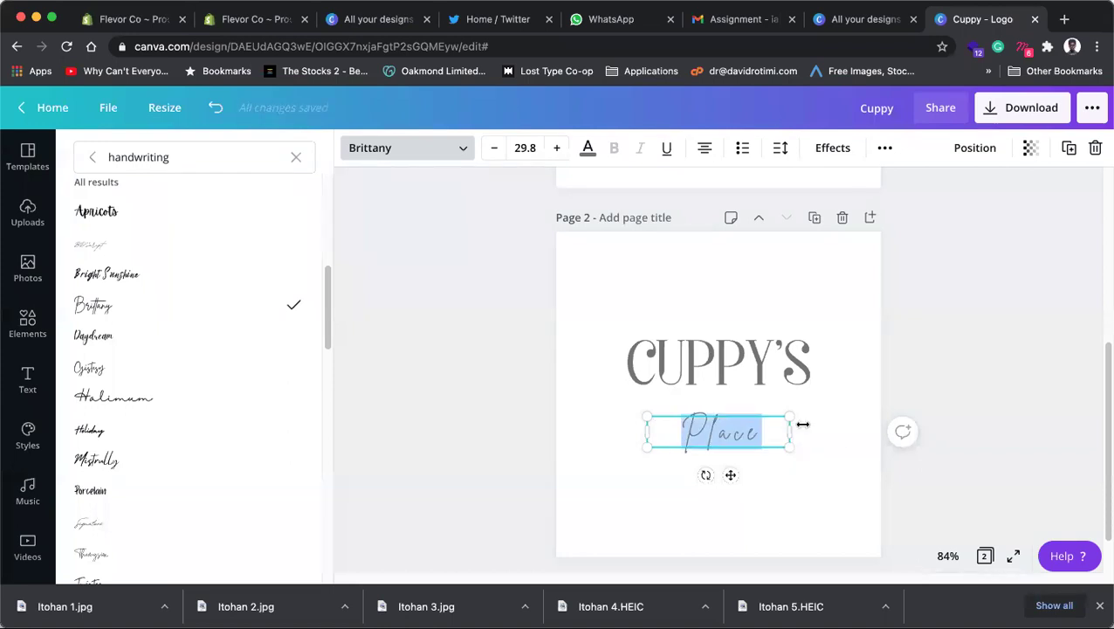
Step: Reduce the letter spacing of Place from 224 to 49
{"action": "key", "text": "ctrl+shift+Tab"}
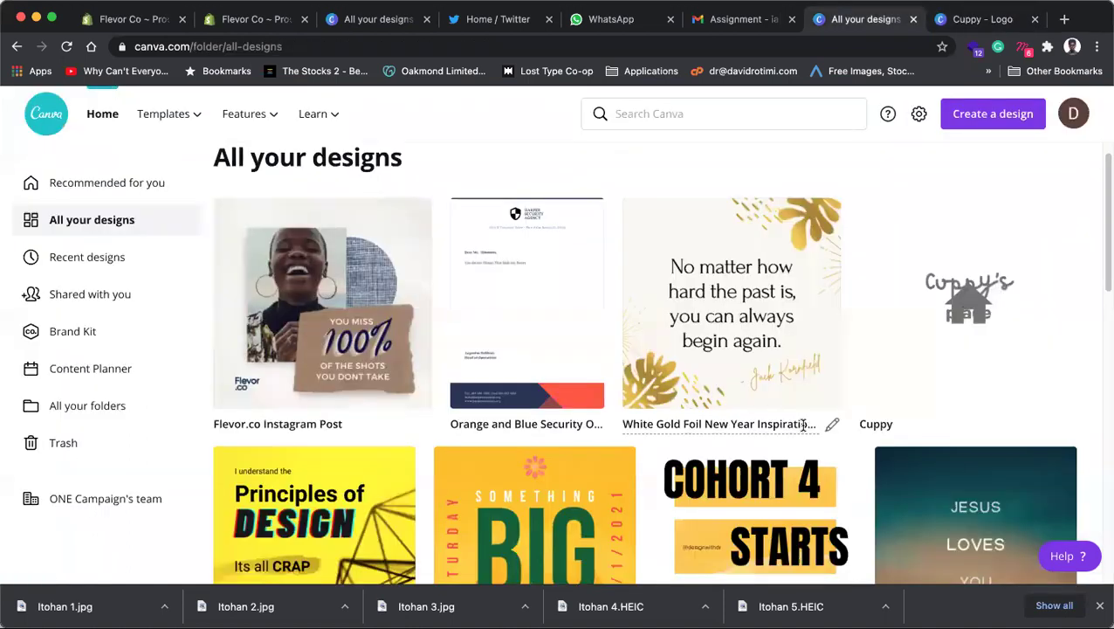
{"action": "key", "text": "ctrl+Tab"}
{"action": "left_click", "coordinate": [780, 148]}
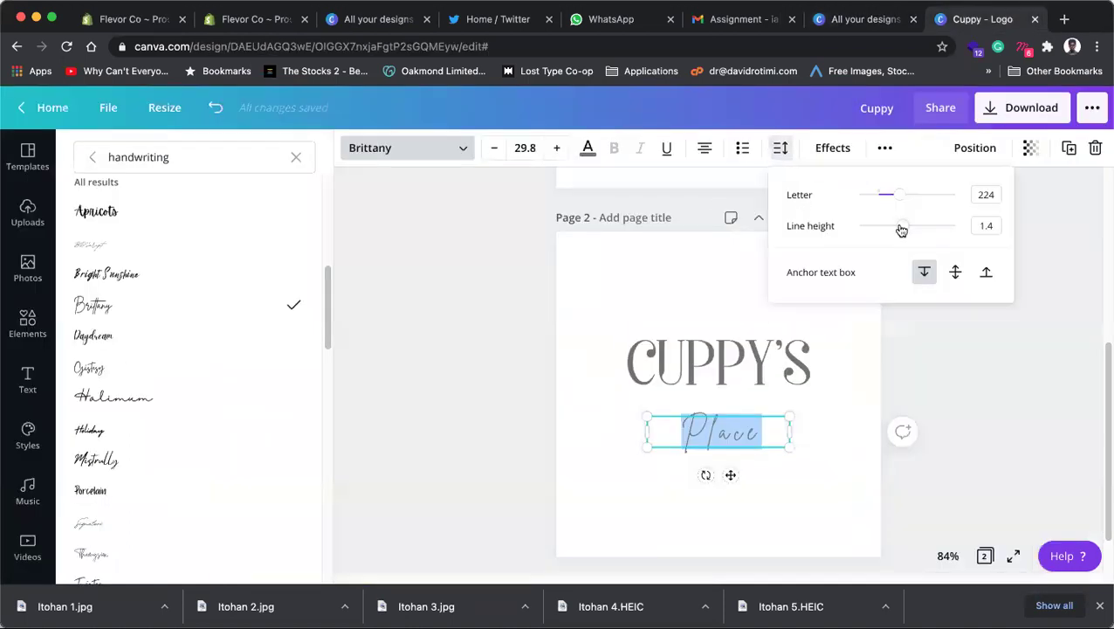
{"action": "left_click_drag", "start_coordinate": [901, 197], "coordinate": [878, 194]}
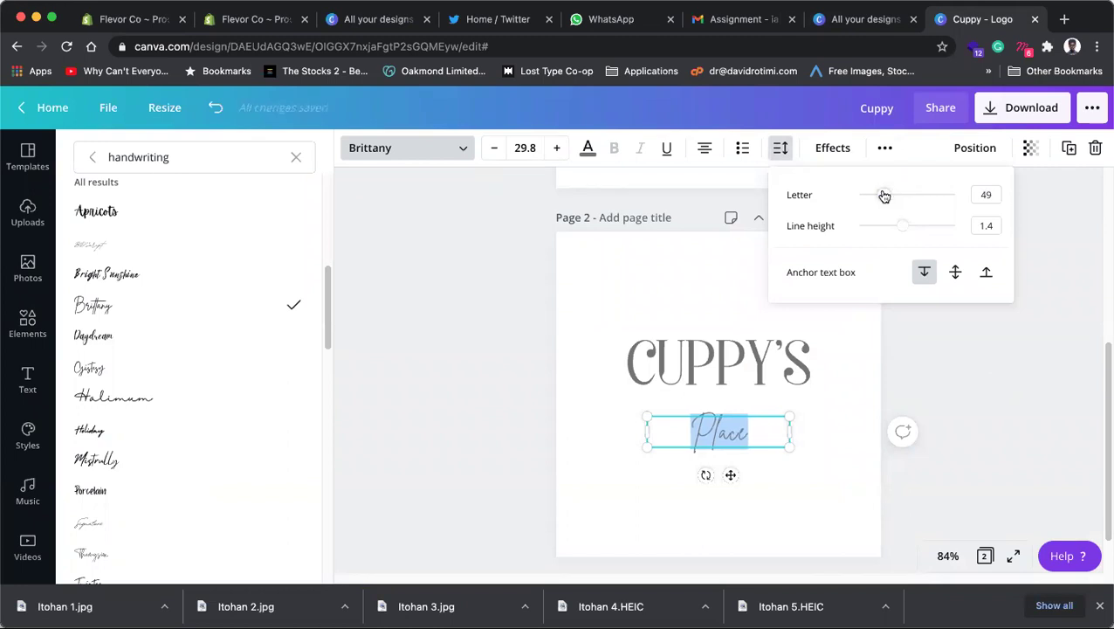
{"action": "left_click", "coordinate": [884, 428]}
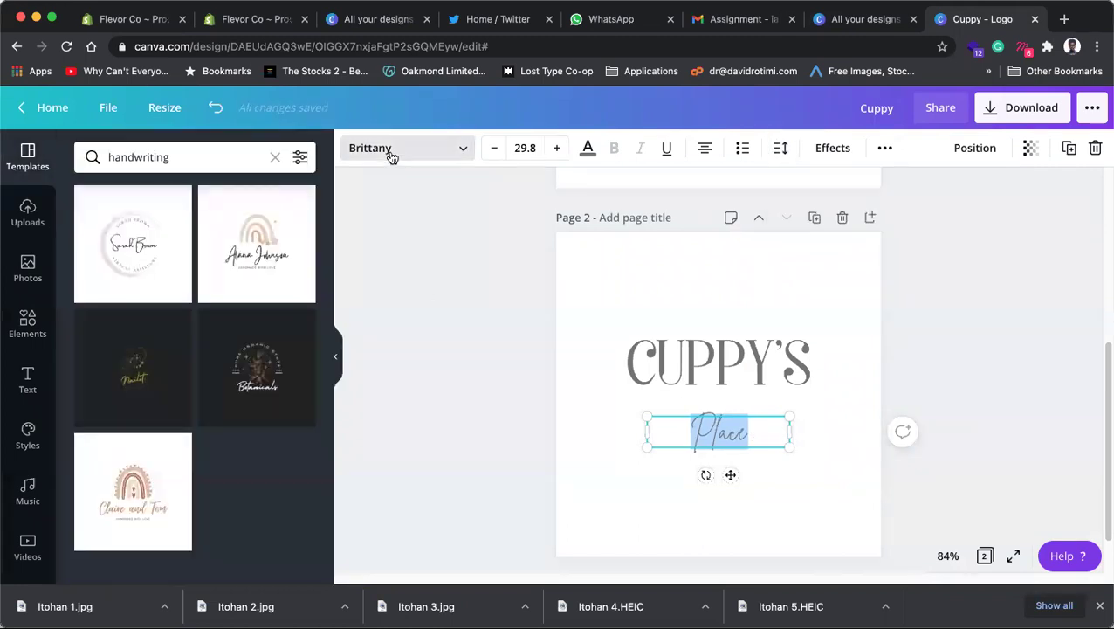
Step: Try Daydream, Halimum, Holiday, Mistrally, Amsterdam Four, Amsterdam Two and Mr Dafoe on Place
{"action": "left_click", "coordinate": [113, 336]}
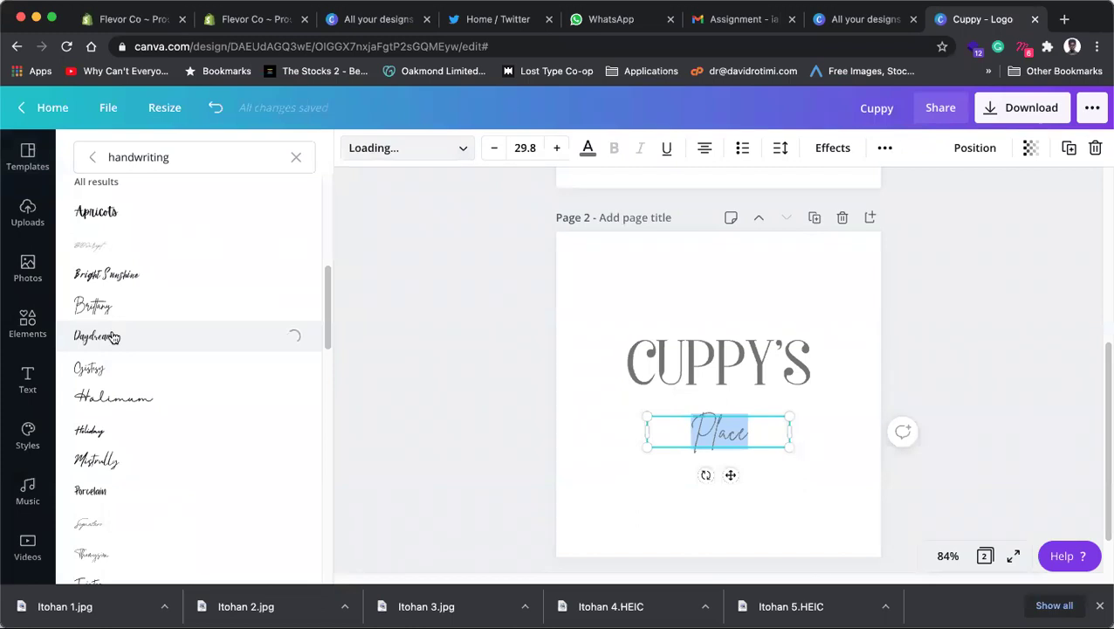
{"action": "left_click", "coordinate": [108, 401]}
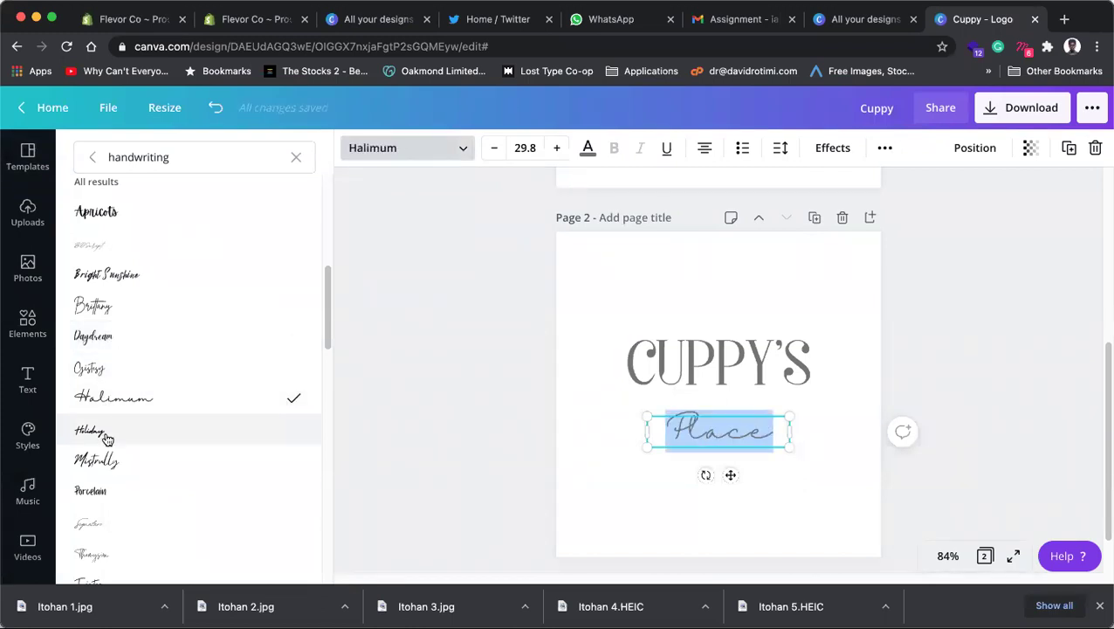
{"action": "left_click", "coordinate": [106, 437]}
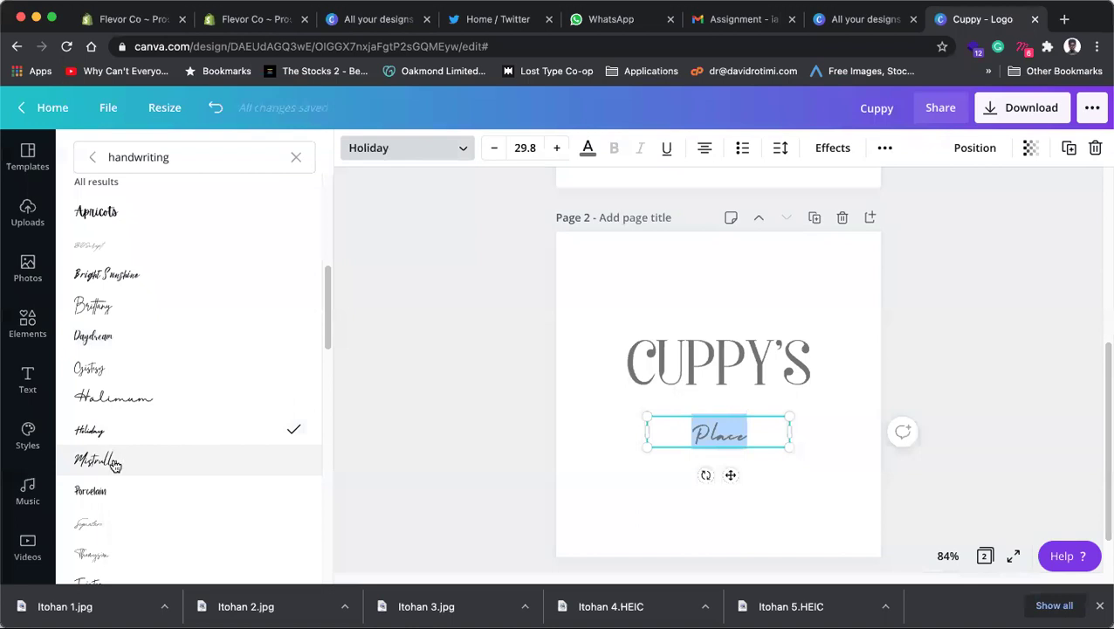
{"action": "left_click", "coordinate": [115, 463]}
{"action": "scroll", "coordinate": [138, 368], "scroll_direction": "down", "scroll_amount": 3}
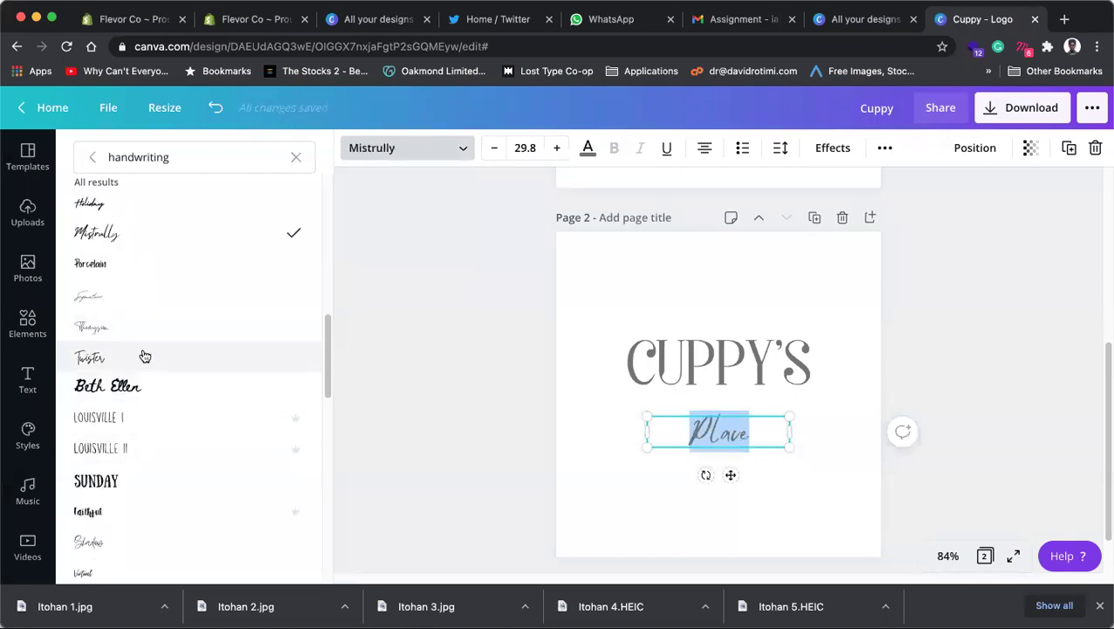
{"action": "scroll", "coordinate": [144, 419], "scroll_direction": "down", "scroll_amount": 4}
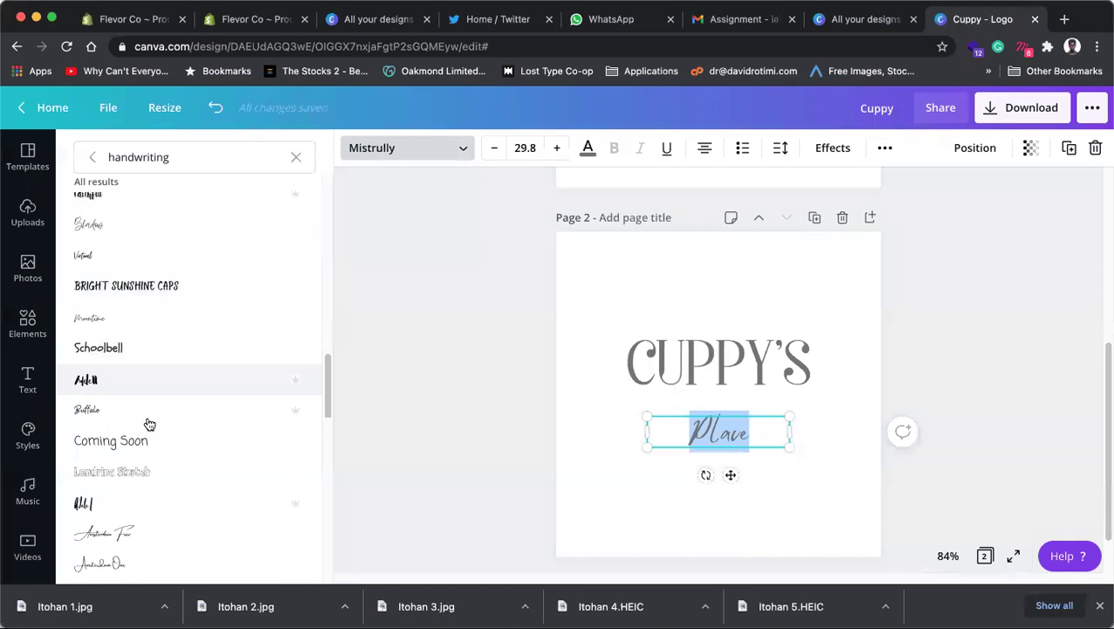
{"action": "scroll", "coordinate": [148, 423], "scroll_direction": "down", "scroll_amount": 3}
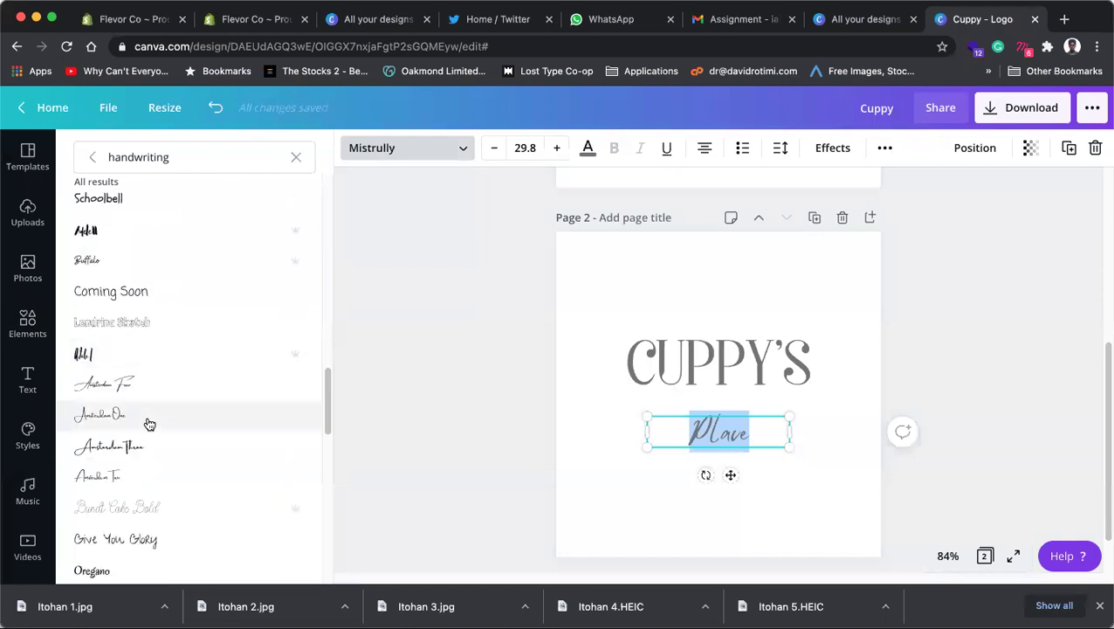
{"action": "left_click", "coordinate": [128, 393]}
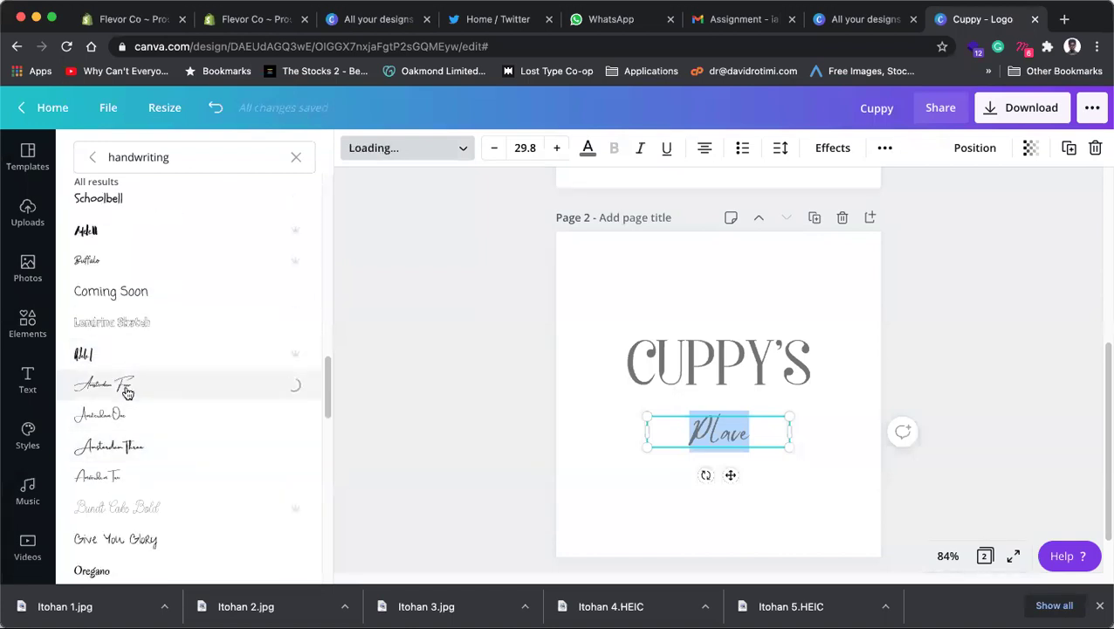
{"action": "scroll", "coordinate": [127, 393], "scroll_direction": "down", "scroll_amount": 4}
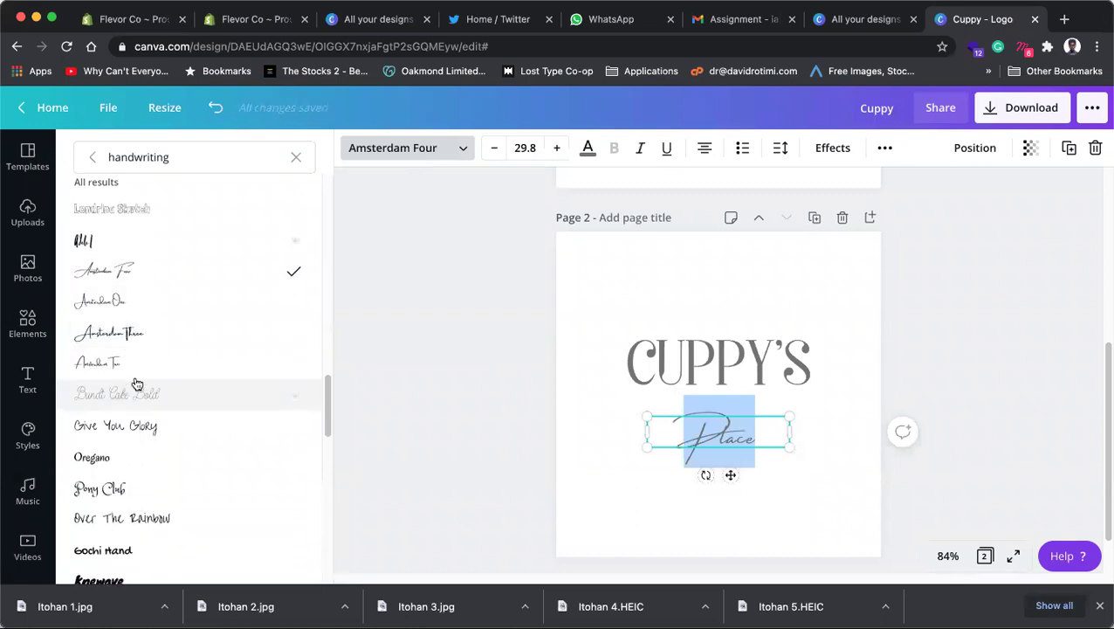
{"action": "left_click", "coordinate": [148, 365]}
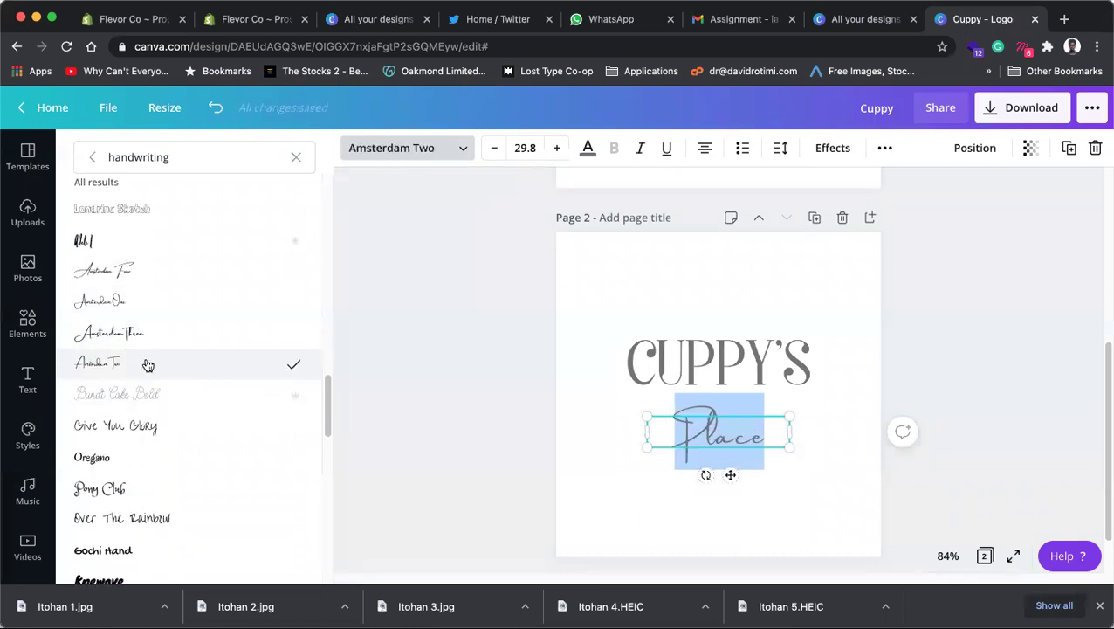
{"action": "scroll", "coordinate": [146, 365], "scroll_direction": "down", "scroll_amount": 6}
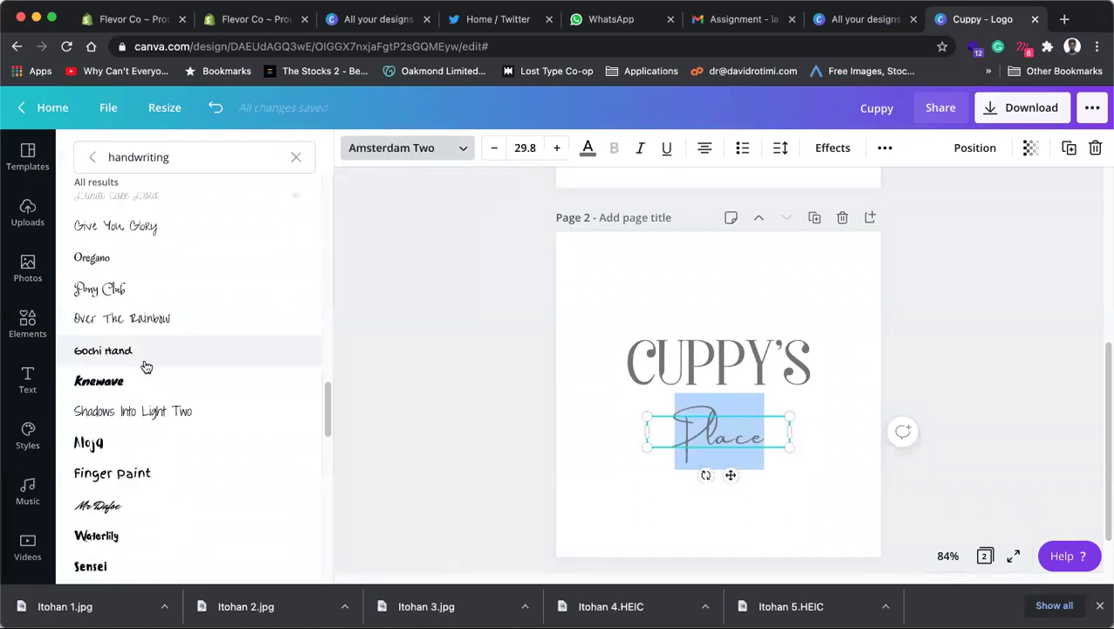
{"action": "scroll", "coordinate": [147, 366], "scroll_direction": "down", "scroll_amount": 3}
{"action": "left_click", "coordinate": [116, 416]}
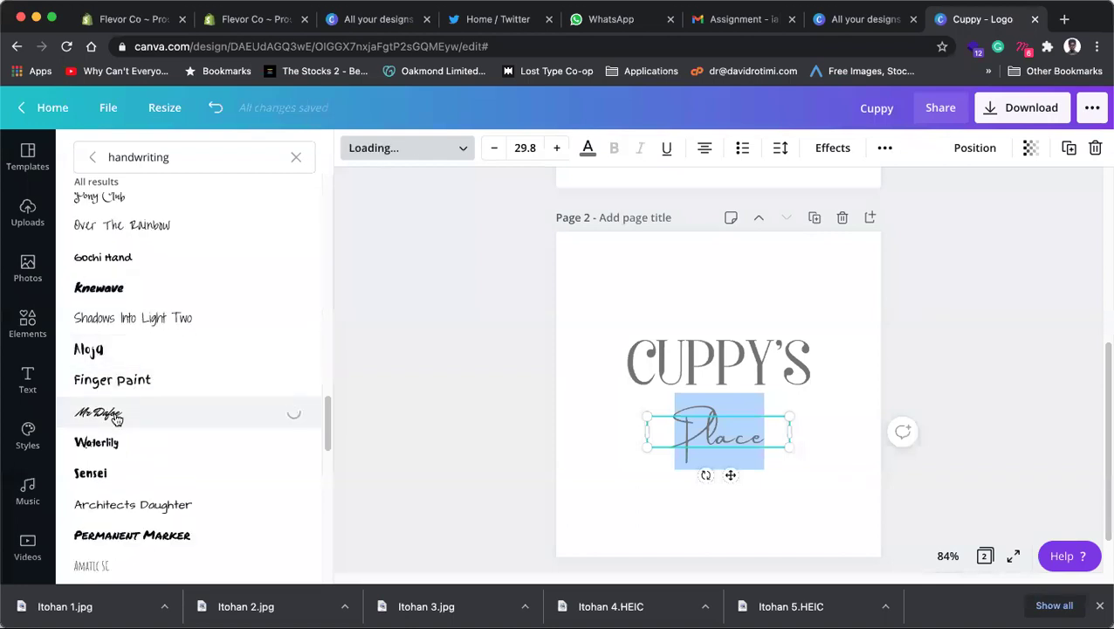
Step: Try Femen and Battery, then settle on Beauty Salon Script for Place at 29.8
{"action": "scroll", "coordinate": [121, 415], "scroll_direction": "down", "scroll_amount": 9}
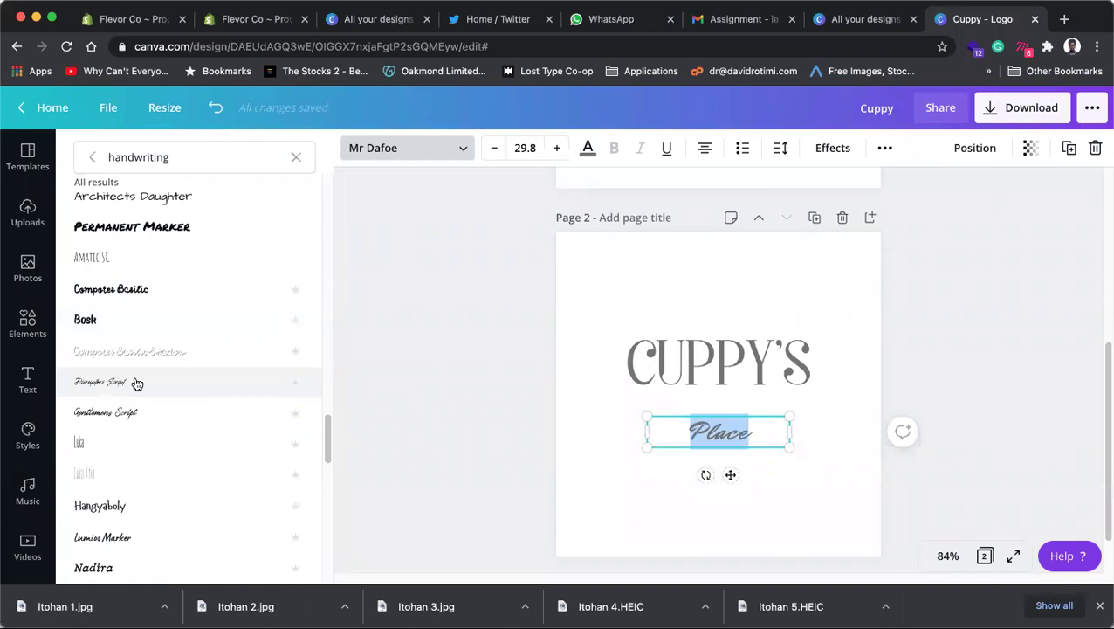
{"action": "scroll", "coordinate": [137, 382], "scroll_direction": "down", "scroll_amount": 8}
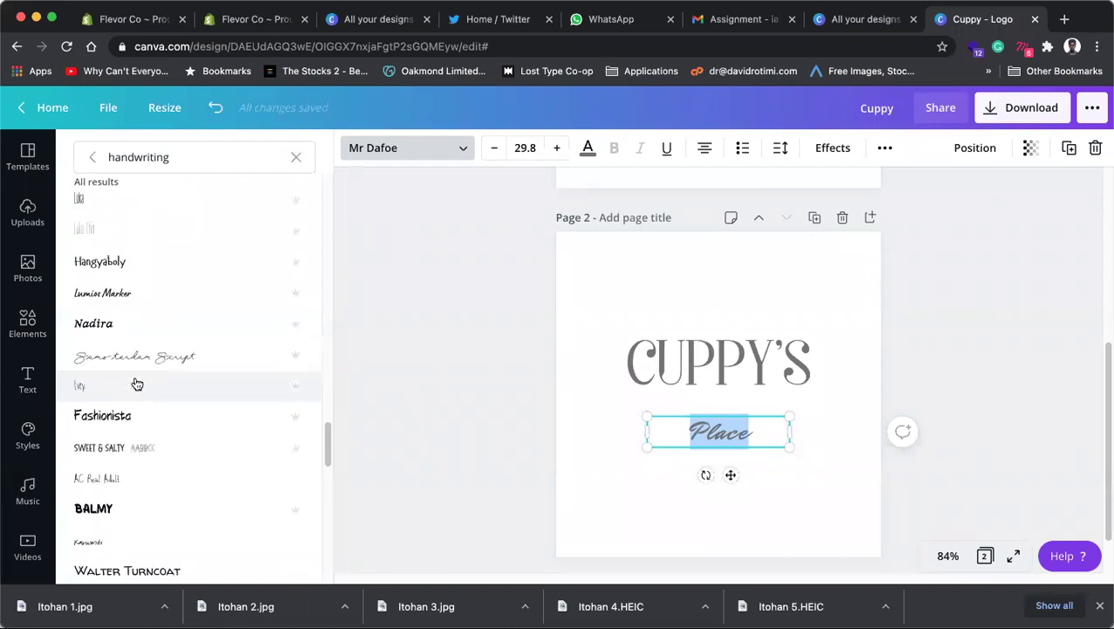
{"action": "scroll", "coordinate": [149, 511], "scroll_direction": "down", "scroll_amount": 2}
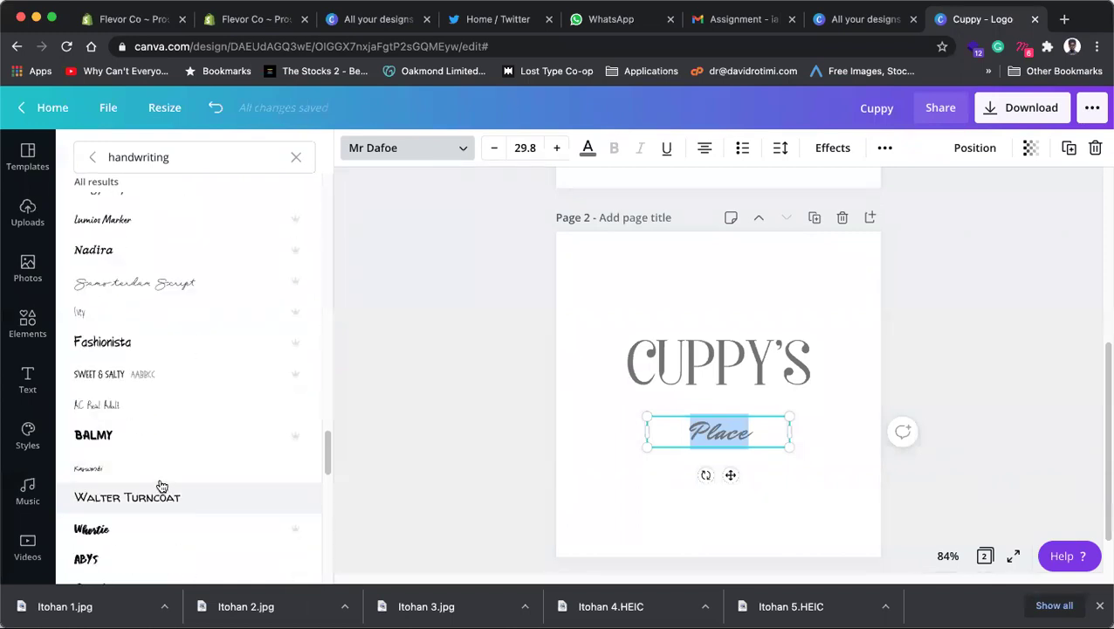
{"action": "scroll", "coordinate": [159, 486], "scroll_direction": "down", "scroll_amount": 4}
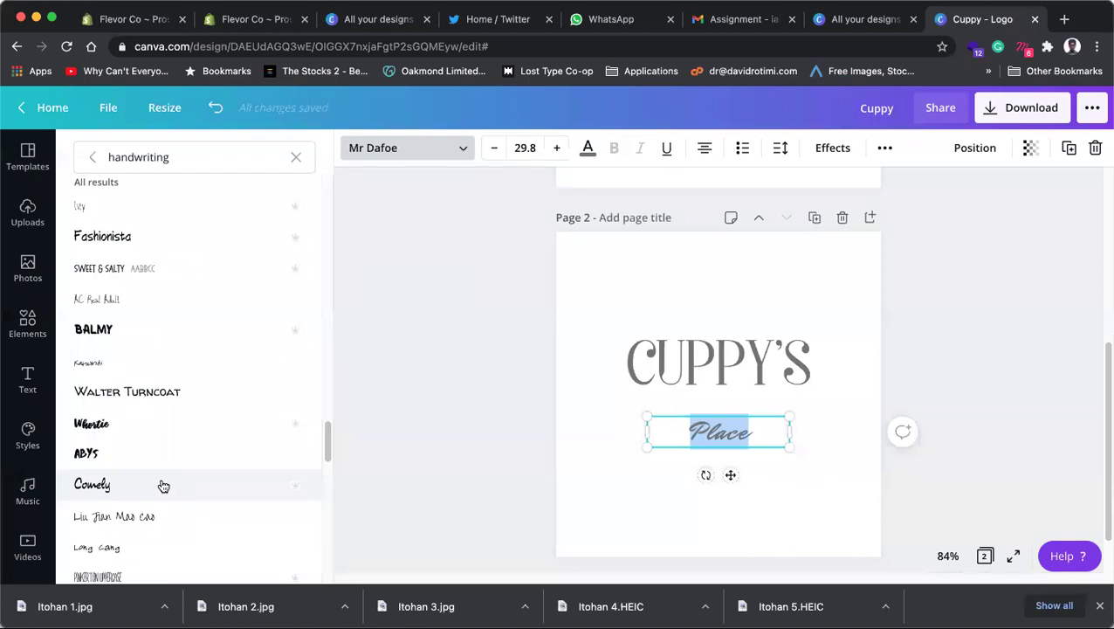
{"action": "scroll", "coordinate": [163, 486], "scroll_direction": "down", "scroll_amount": 3}
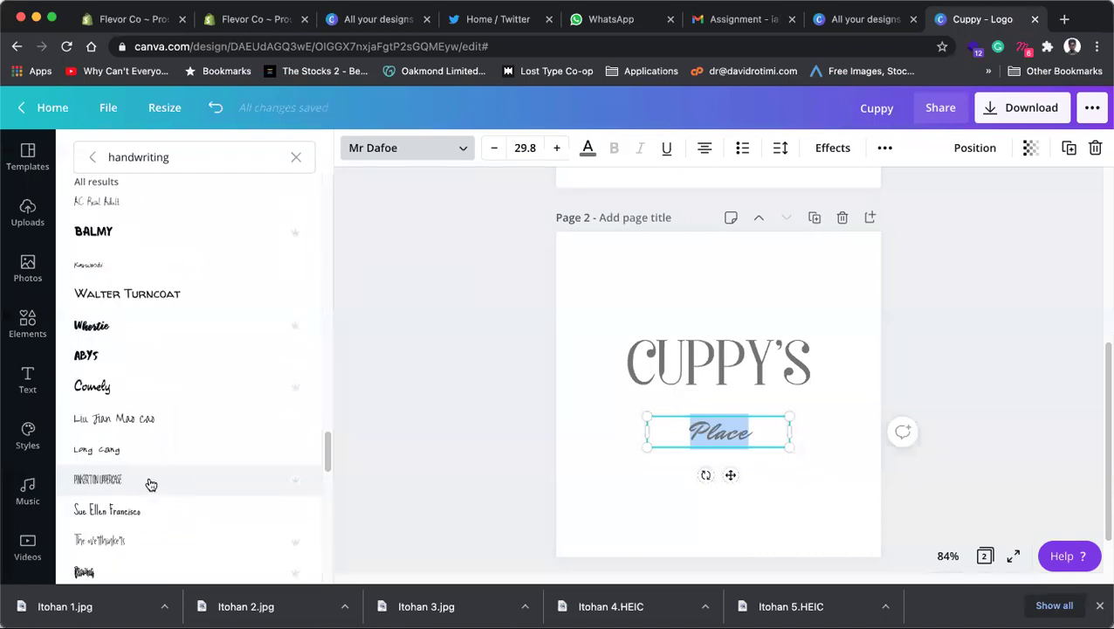
{"action": "scroll", "coordinate": [152, 484], "scroll_direction": "down", "scroll_amount": 3}
{"action": "scroll", "coordinate": [153, 483], "scroll_direction": "down", "scroll_amount": 3}
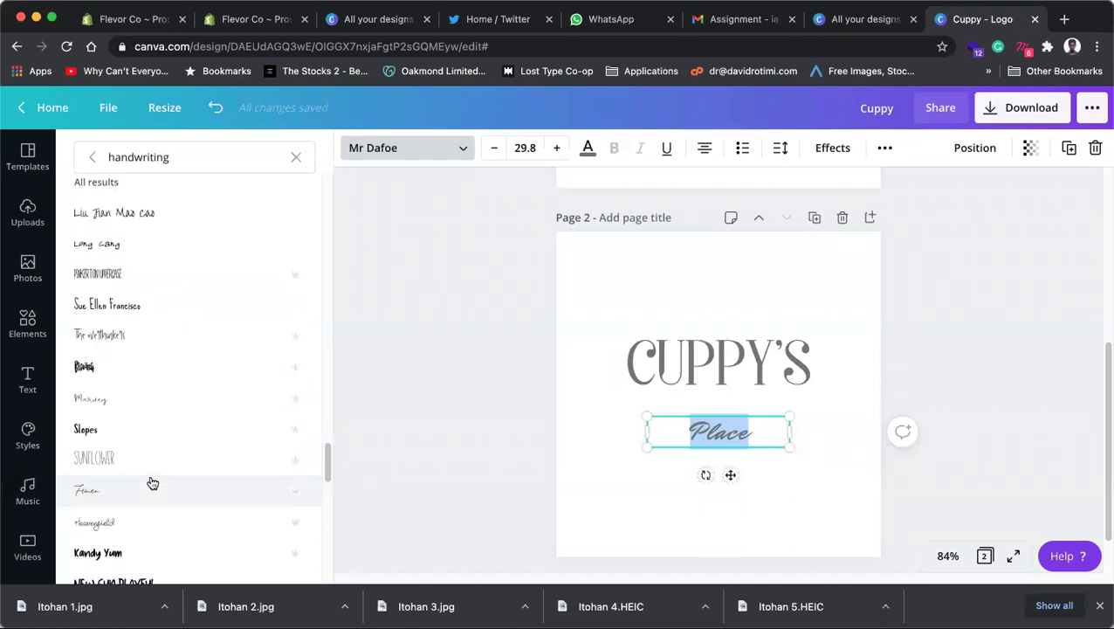
{"action": "left_click", "coordinate": [122, 501]}
{"action": "scroll", "coordinate": [122, 499], "scroll_direction": "down", "scroll_amount": 3}
{"action": "scroll", "coordinate": [121, 498], "scroll_direction": "down", "scroll_amount": 7}
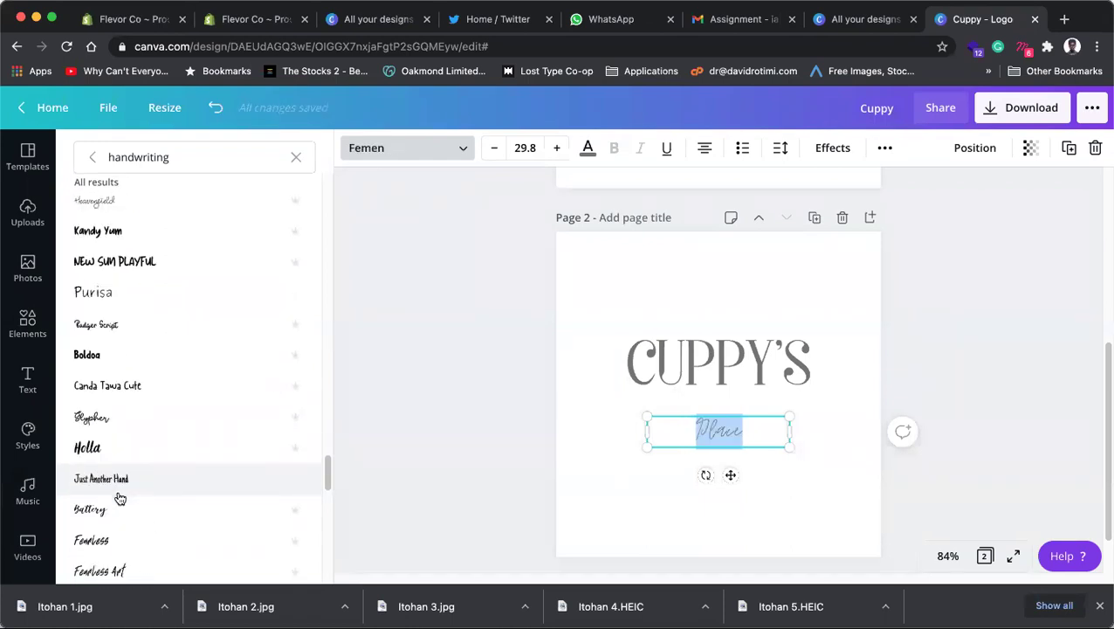
{"action": "scroll", "coordinate": [123, 498], "scroll_direction": "down", "scroll_amount": 1}
{"action": "left_click", "coordinate": [126, 453]}
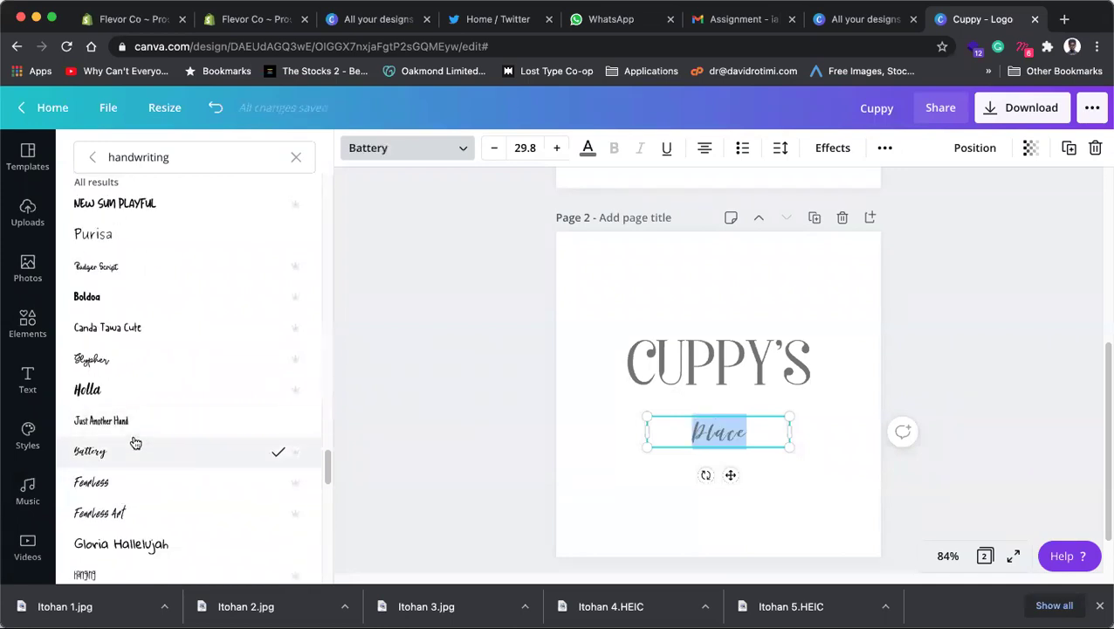
{"action": "scroll", "coordinate": [131, 435], "scroll_direction": "down", "scroll_amount": 5}
{"action": "left_click", "coordinate": [99, 438]}
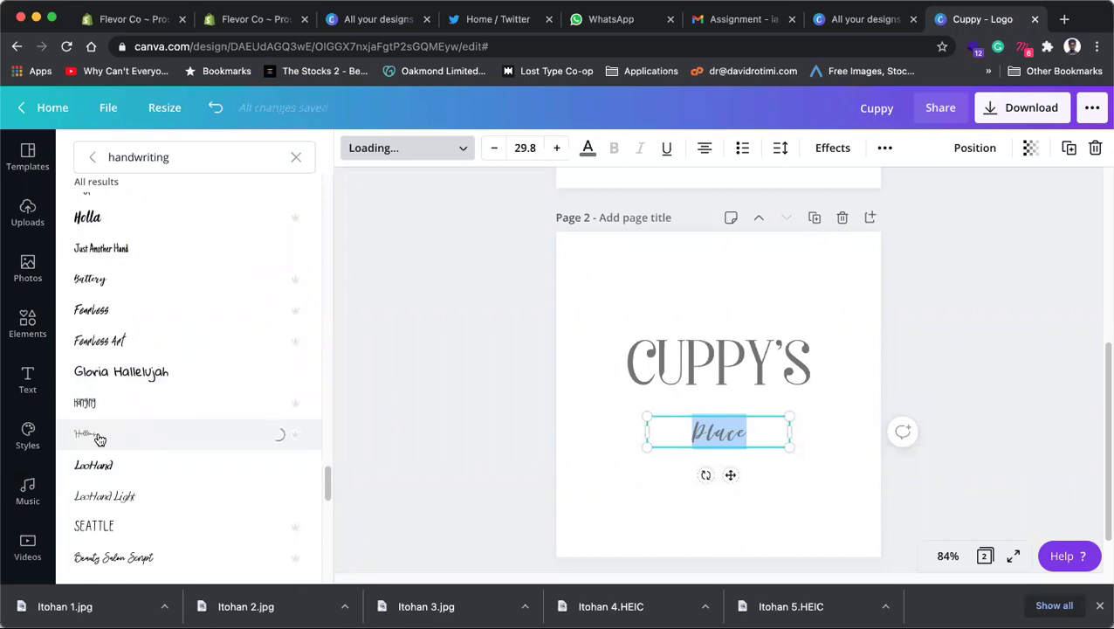
{"action": "left_click", "coordinate": [119, 555]}
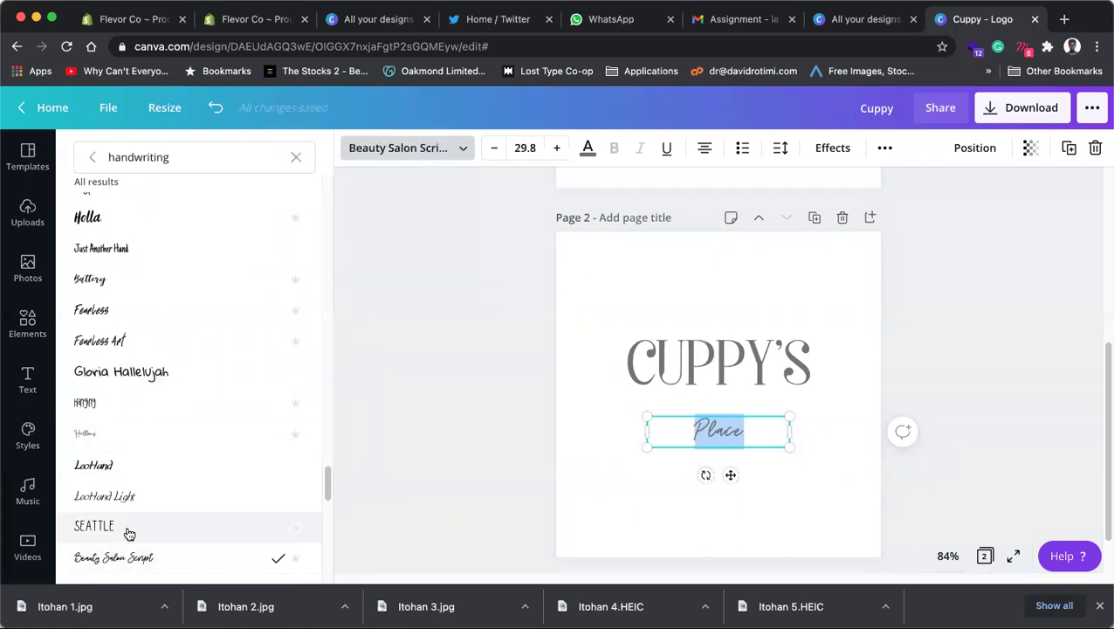
Step: Enlarge the word Place to 57.8
{"action": "left_click_drag", "start_coordinate": [789, 448], "coordinate": [789, 451]}
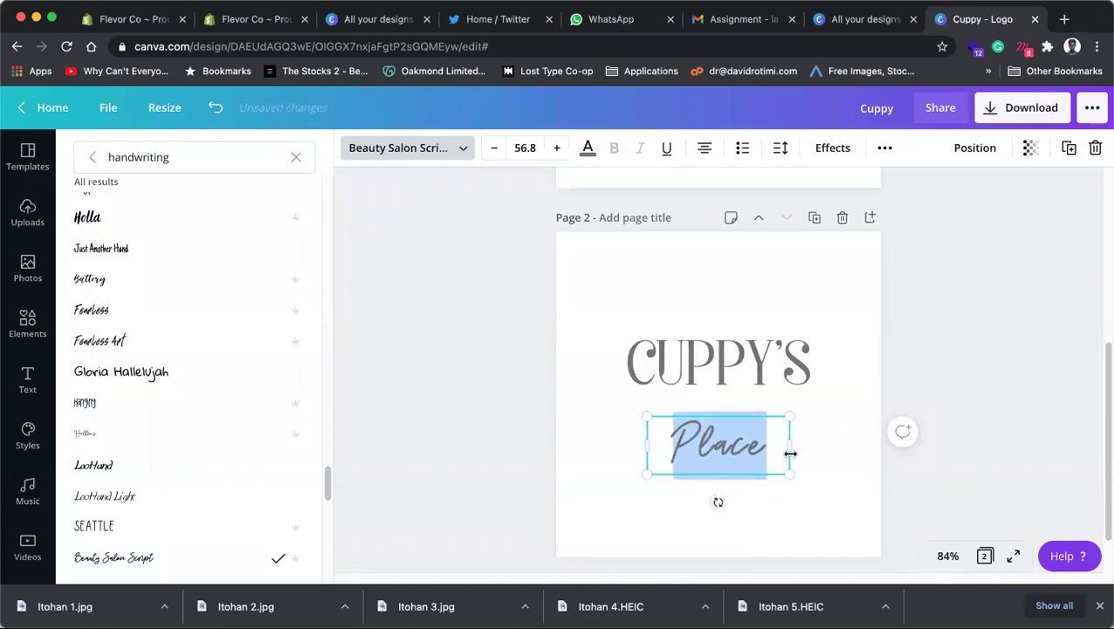
{"action": "left_click", "coordinate": [781, 148]}
{"action": "left_click", "coordinate": [784, 149]}
{"action": "left_click", "coordinate": [782, 148]}
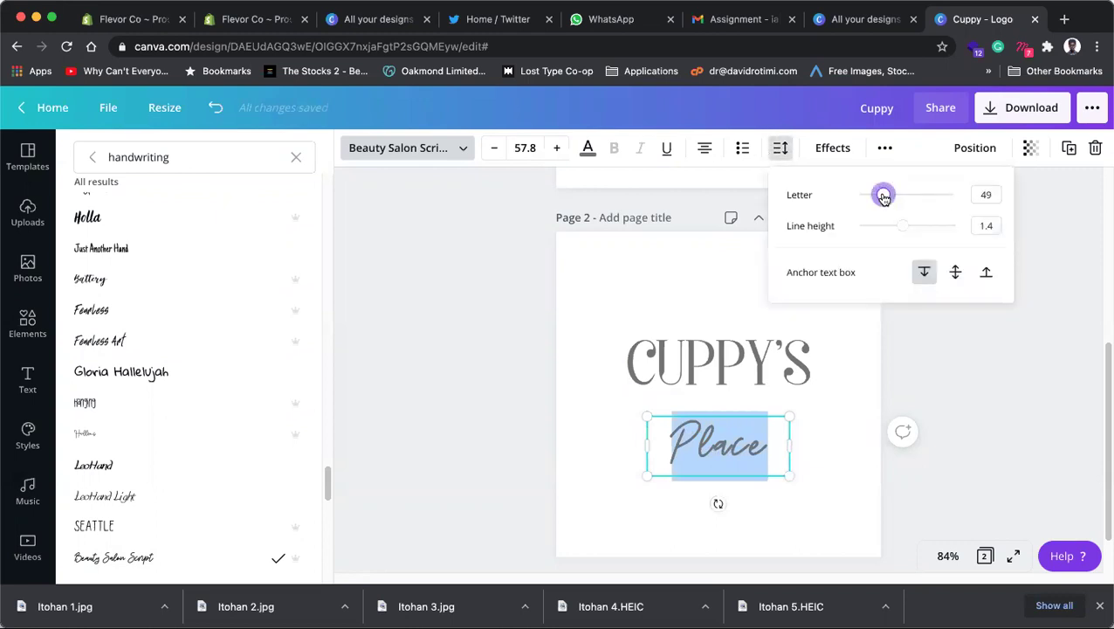
{"action": "left_click", "coordinate": [691, 430]}
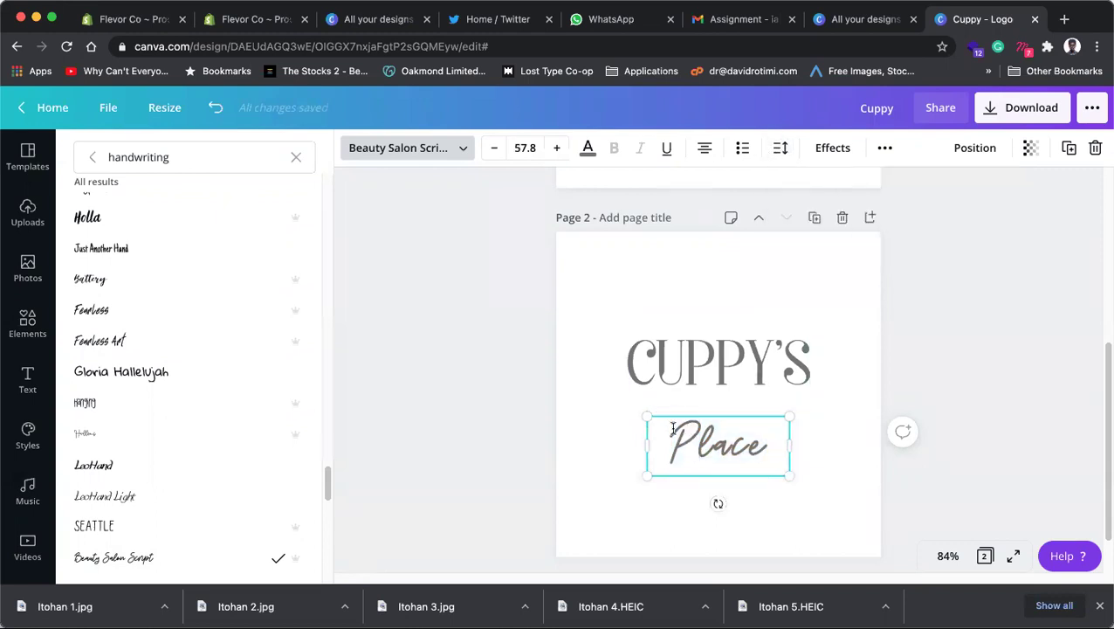
Step: Change Place to lowercase 'place' and move it up directly beneath CUPPY'S
{"action": "left_click_drag", "start_coordinate": [700, 428], "coordinate": [658, 426]}
{"action": "type", "text": "p"}
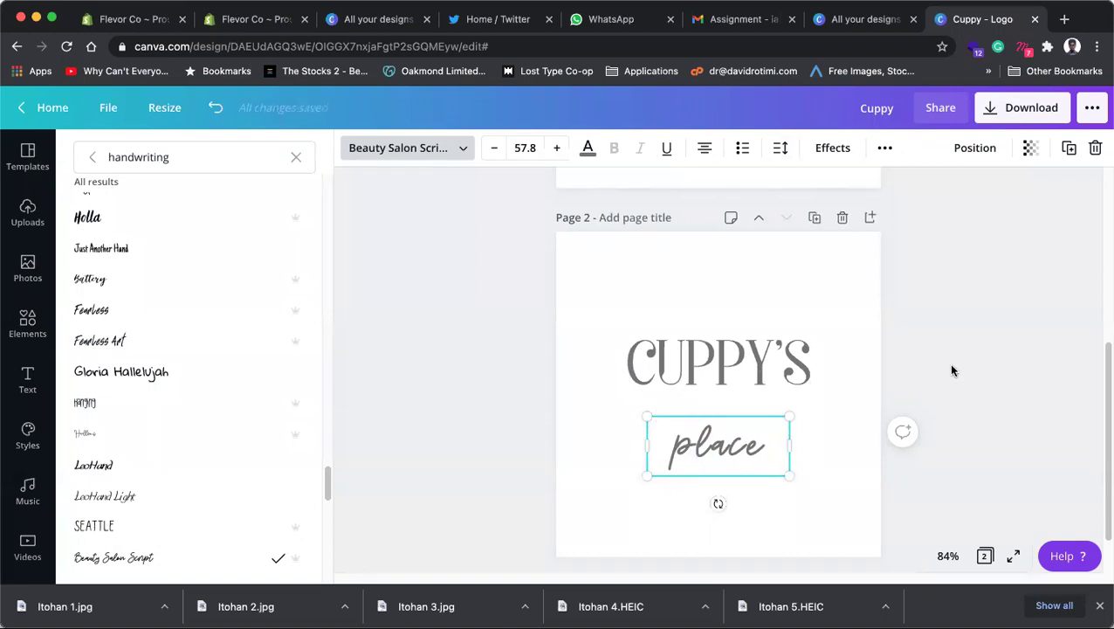
{"action": "key", "text": "Escape"}
{"action": "key", "text": "Escape"}
{"action": "left_click_drag", "start_coordinate": [719, 441], "coordinate": [719, 412]}
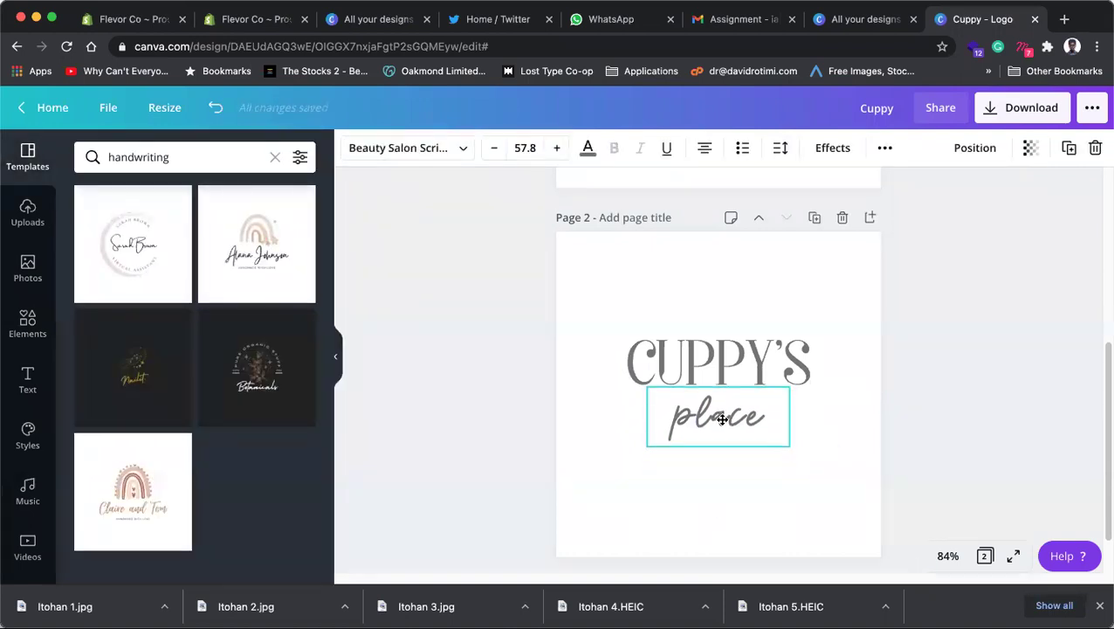
{"action": "left_click", "coordinate": [552, 407]}
{"action": "left_click", "coordinate": [783, 435]}
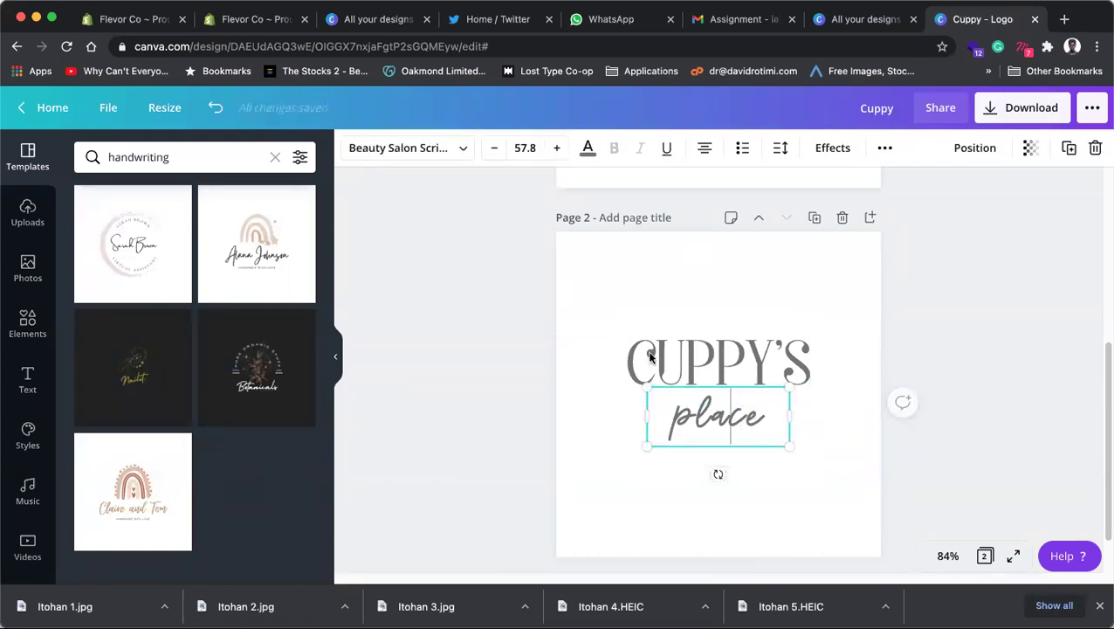
{"action": "double_click", "coordinate": [704, 401]}
{"action": "left_click", "coordinate": [460, 148]}
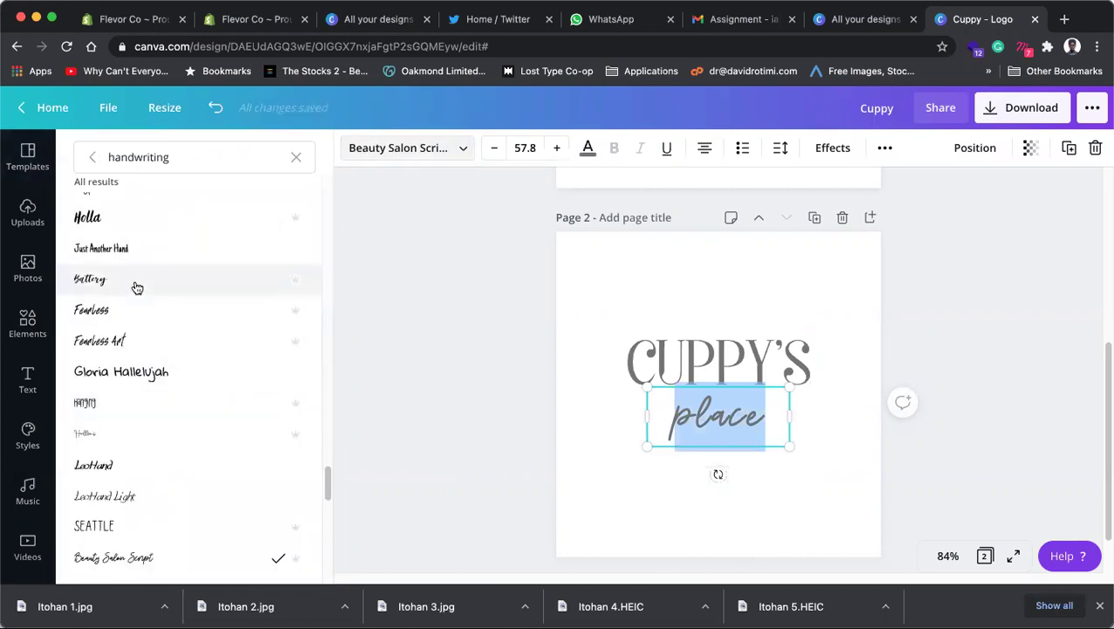
Step: Try the Bird House handwriting font on place
{"action": "scroll", "coordinate": [136, 288], "scroll_direction": "down", "scroll_amount": 10}
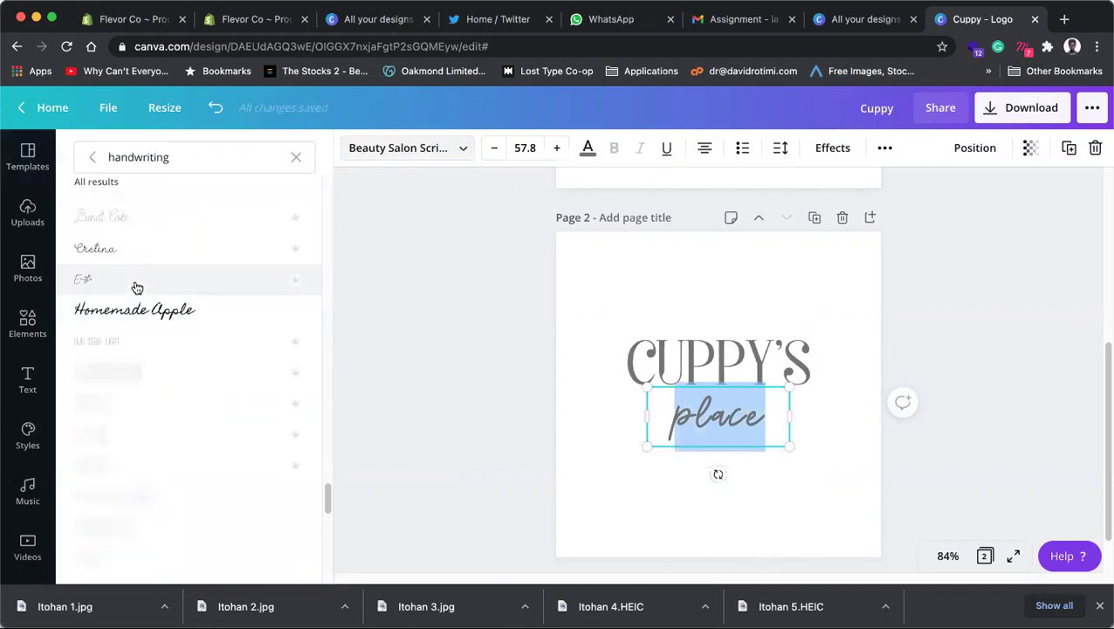
{"action": "scroll", "coordinate": [137, 288], "scroll_direction": "down", "scroll_amount": 8}
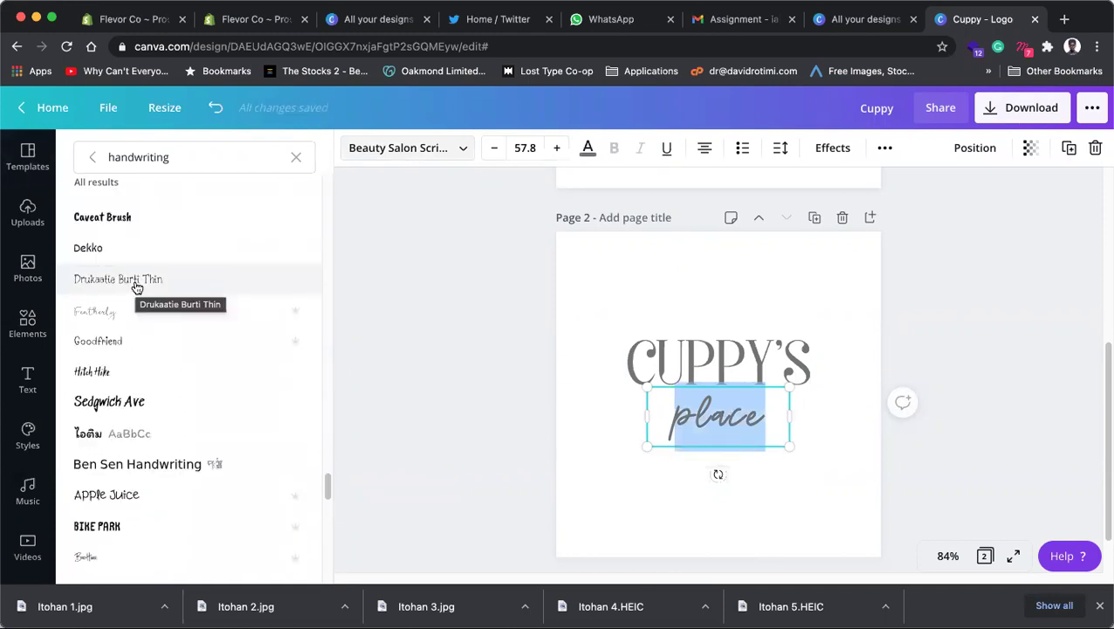
{"action": "scroll", "coordinate": [136, 288], "scroll_direction": "down", "scroll_amount": 4}
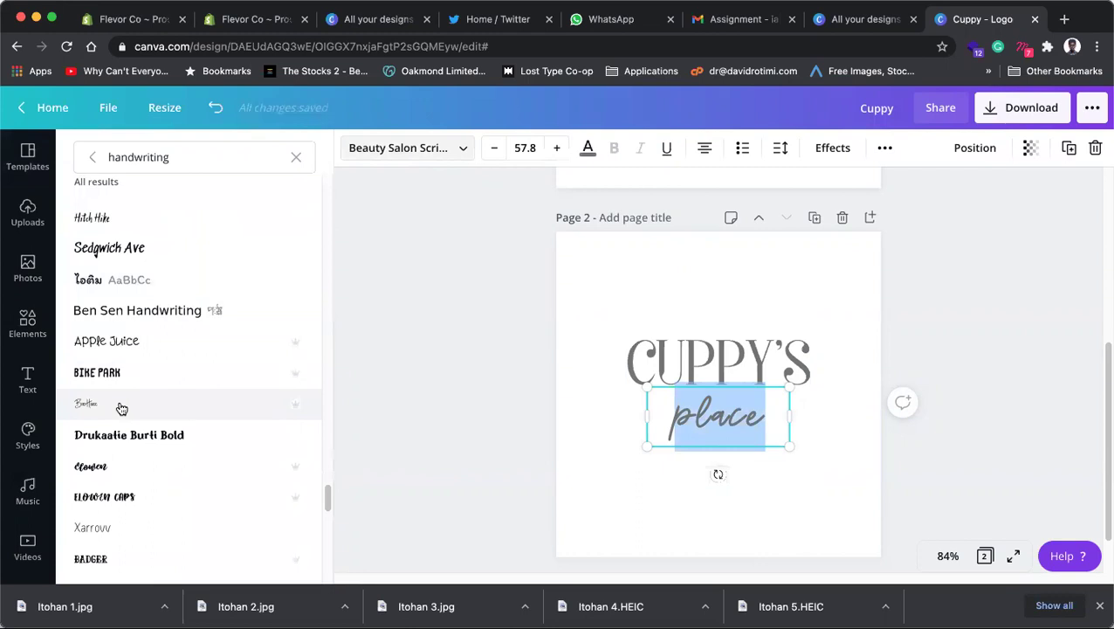
{"action": "left_click", "coordinate": [122, 405]}
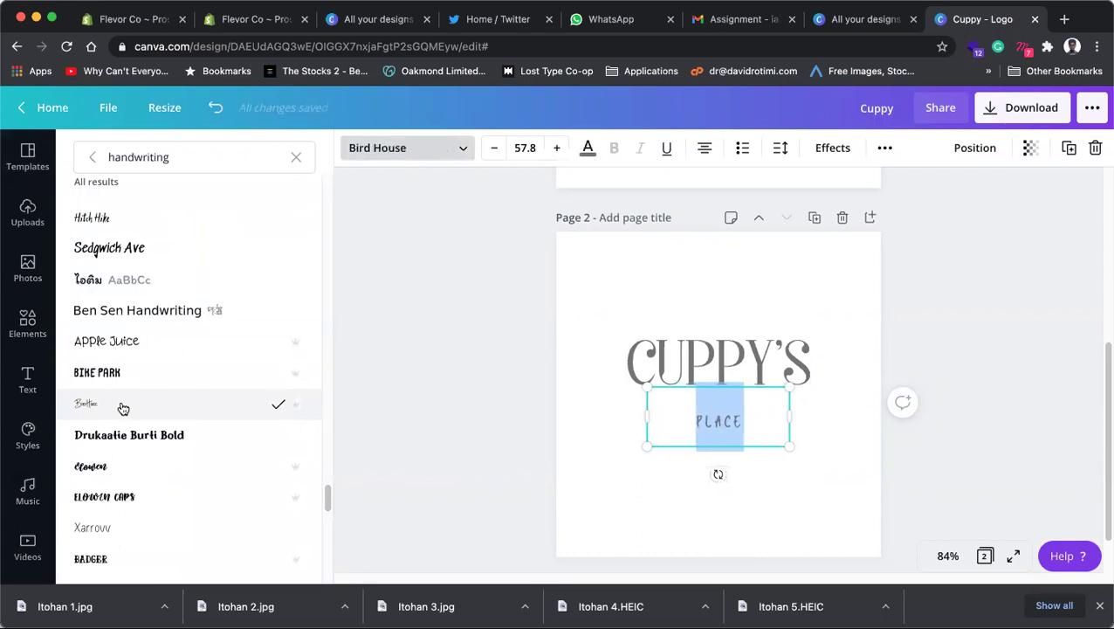
Step: Set place in the Benedict handwriting font at 57.8
{"action": "scroll", "coordinate": [123, 408], "scroll_direction": "up", "scroll_amount": 5}
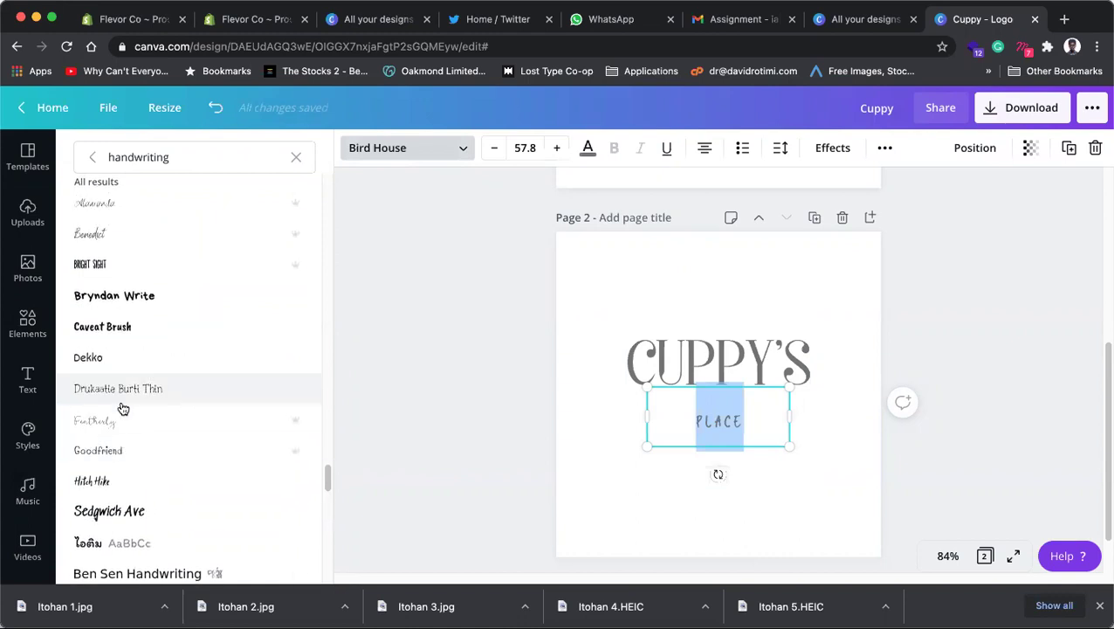
{"action": "scroll", "coordinate": [123, 409], "scroll_direction": "up", "scroll_amount": 3}
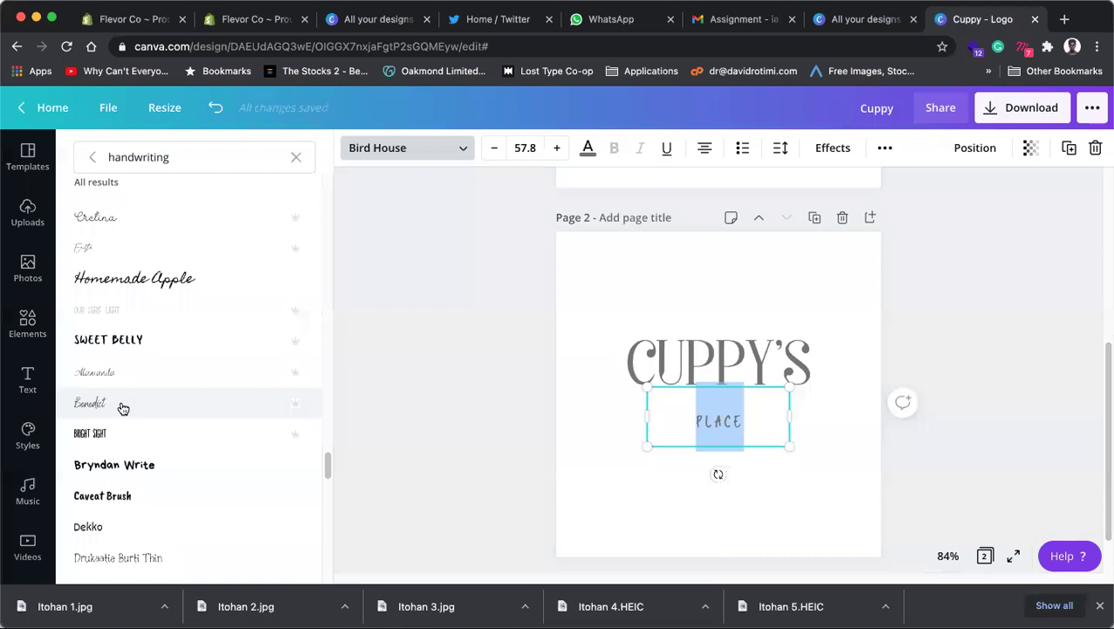
{"action": "scroll", "coordinate": [123, 409], "scroll_direction": "down", "scroll_amount": 1}
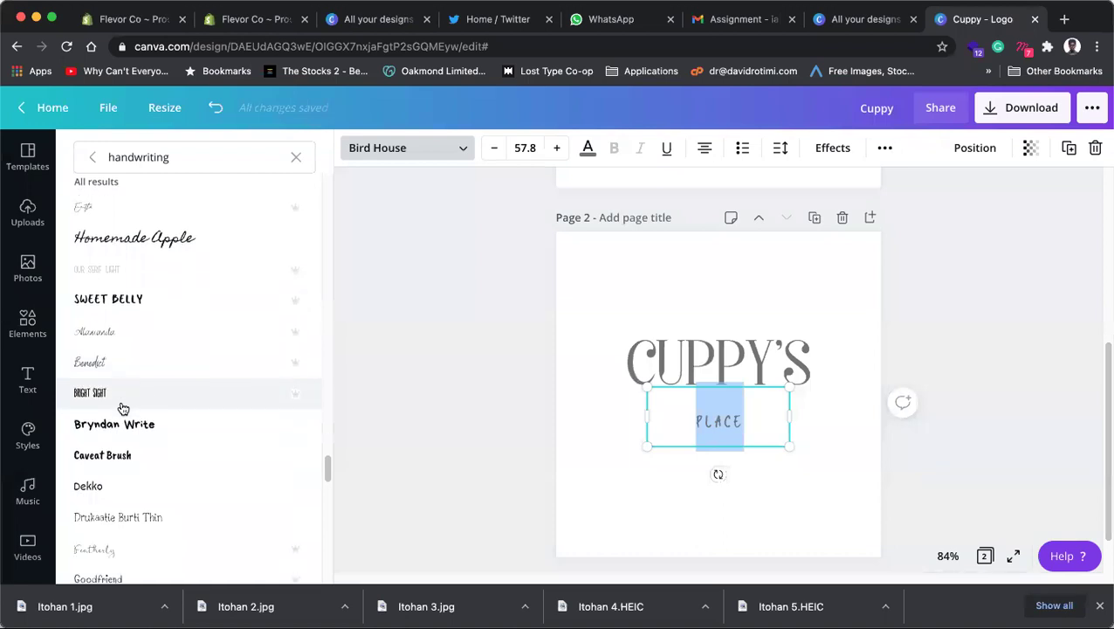
{"action": "scroll", "coordinate": [123, 409], "scroll_direction": "up", "scroll_amount": 2}
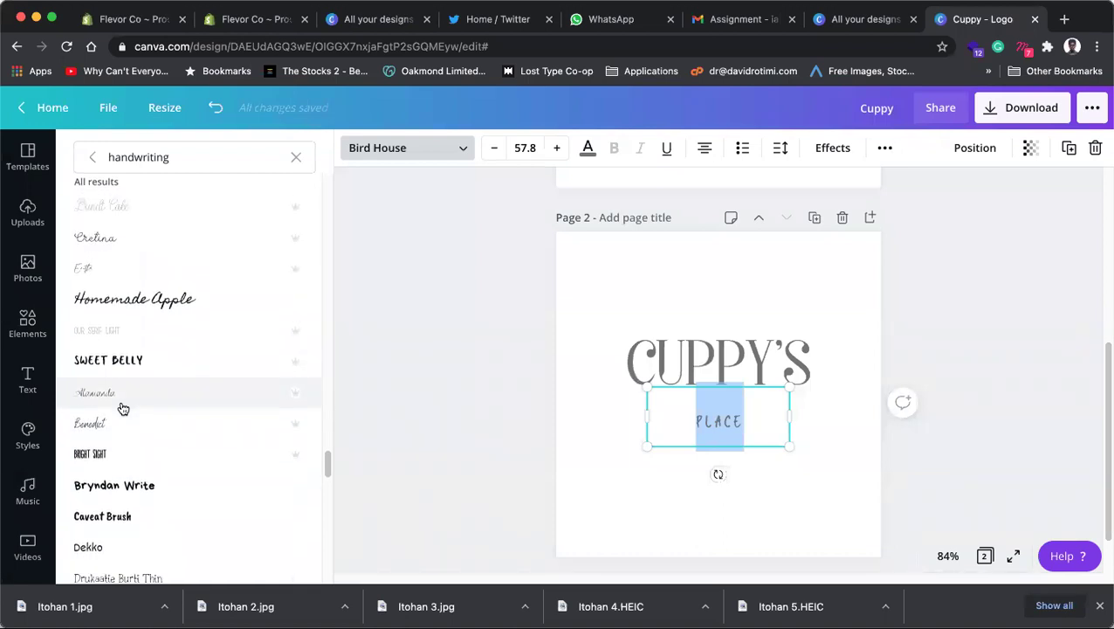
{"action": "left_click", "coordinate": [123, 423]}
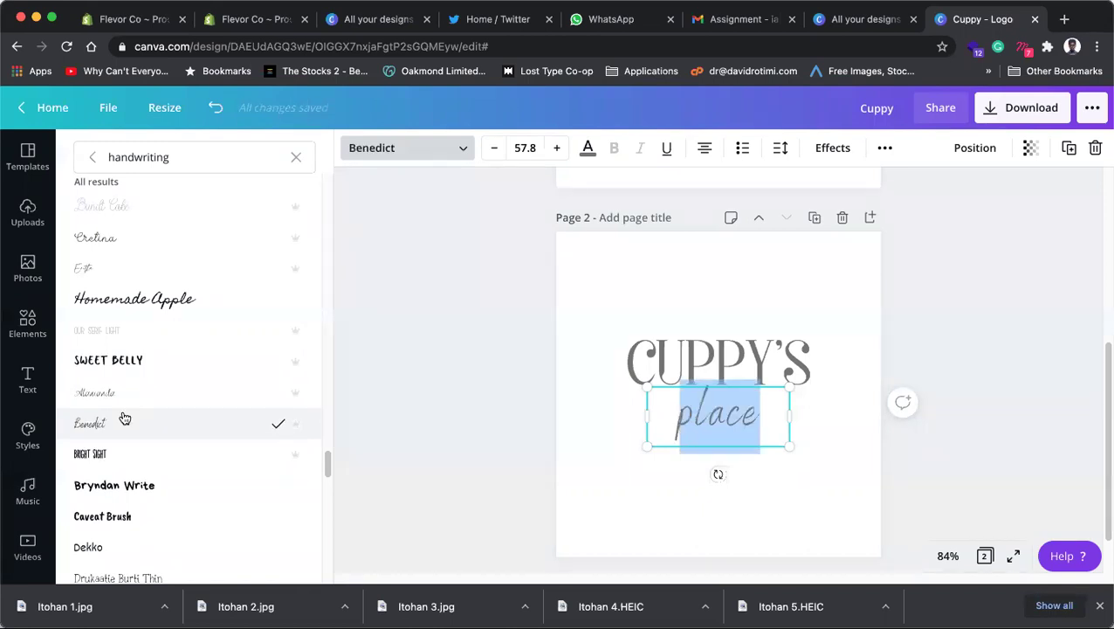
{"action": "scroll", "coordinate": [121, 395], "scroll_direction": "down", "scroll_amount": 5}
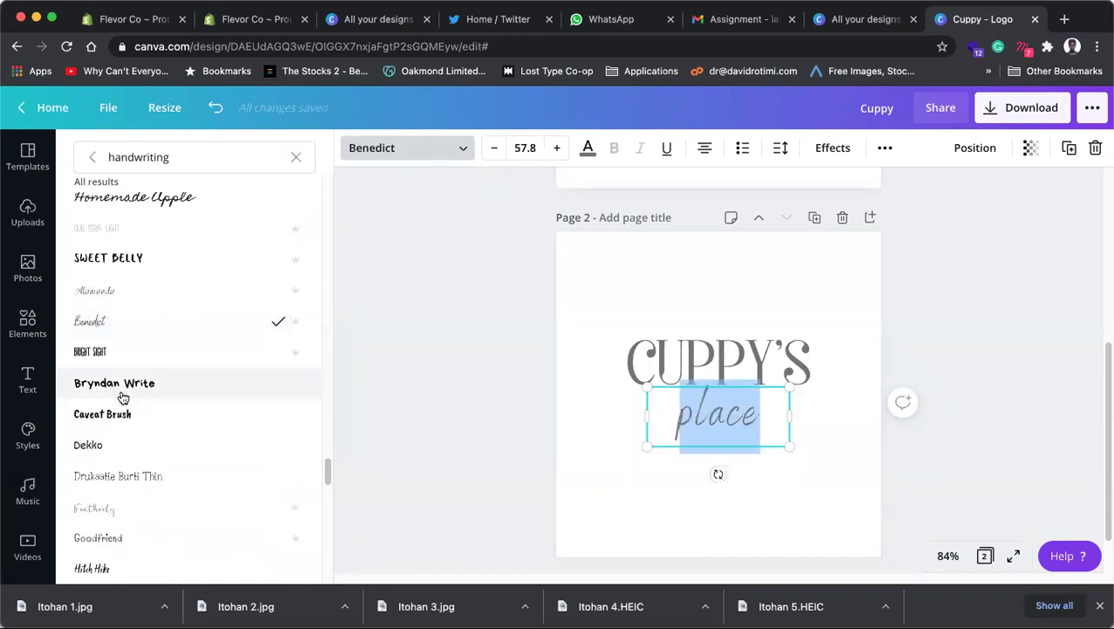
{"action": "scroll", "coordinate": [122, 396], "scroll_direction": "down", "scroll_amount": 3}
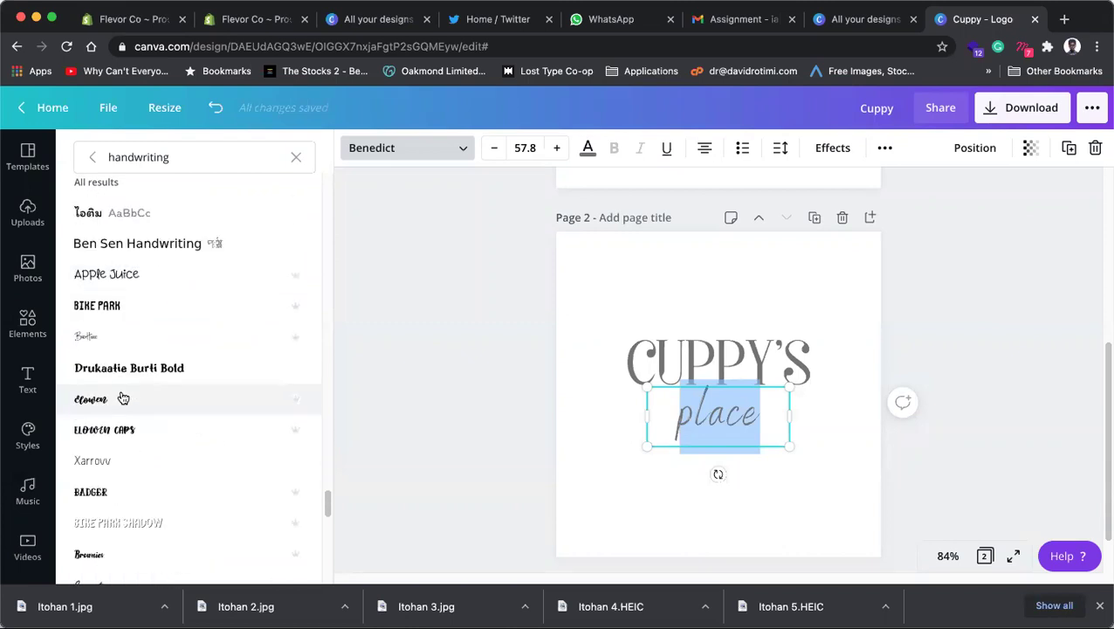
{"action": "scroll", "coordinate": [123, 398], "scroll_direction": "down", "scroll_amount": 2}
{"action": "scroll", "coordinate": [123, 396], "scroll_direction": "down", "scroll_amount": 2}
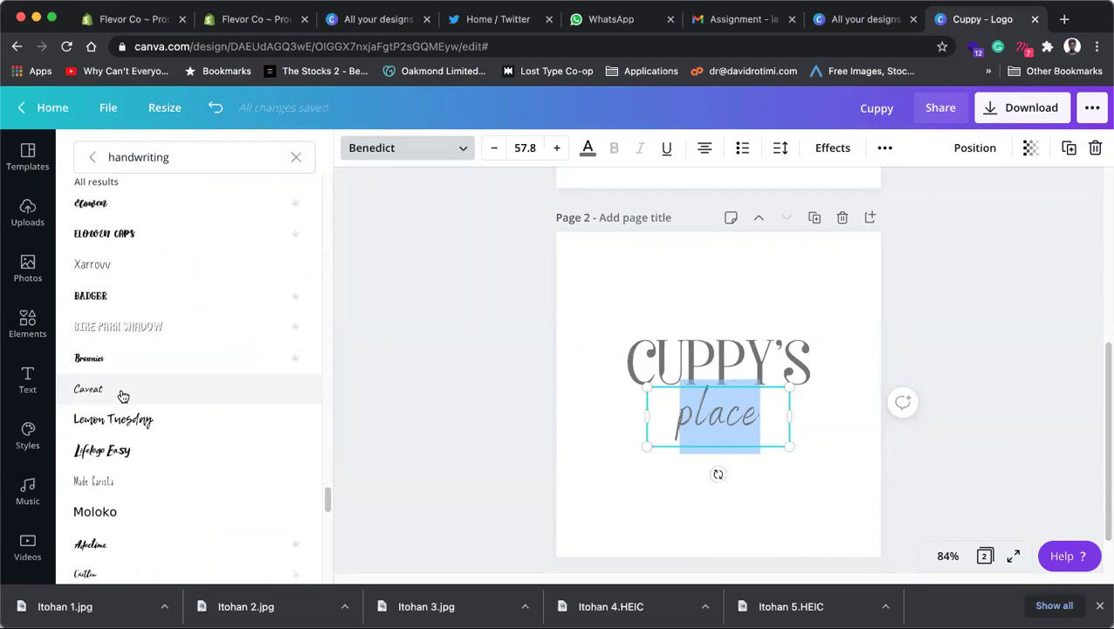
{"action": "scroll", "coordinate": [123, 396], "scroll_direction": "down", "scroll_amount": 3}
{"action": "scroll", "coordinate": [124, 397], "scroll_direction": "down", "scroll_amount": 1}
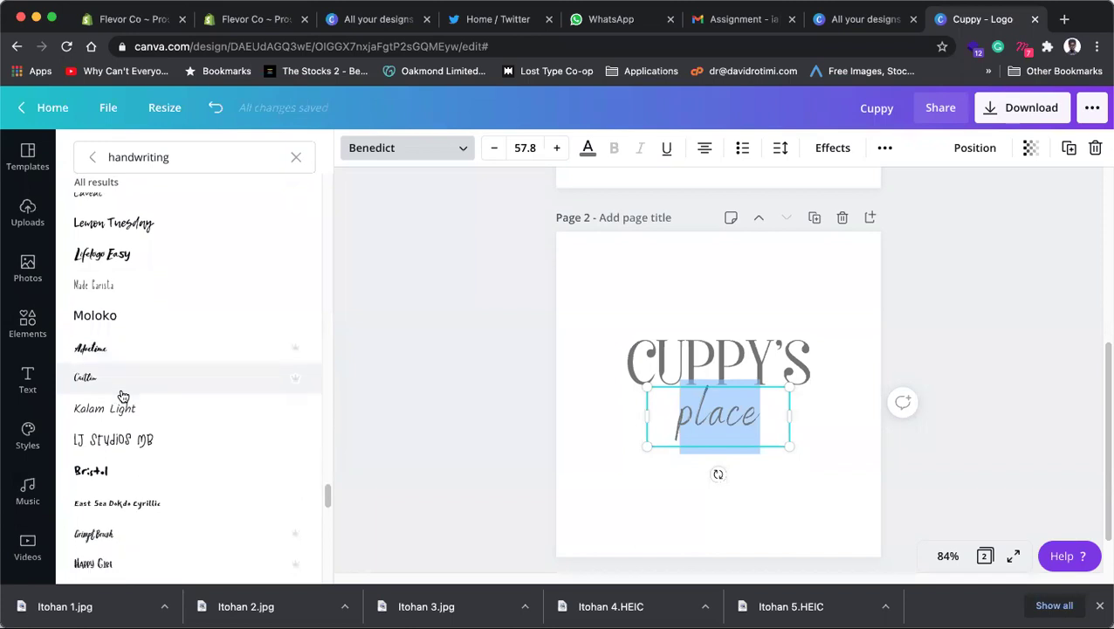
Step: Undo the Benedict font on place and centre the CUPPY'S/place pair on page 2
{"action": "left_click", "coordinate": [436, 318]}
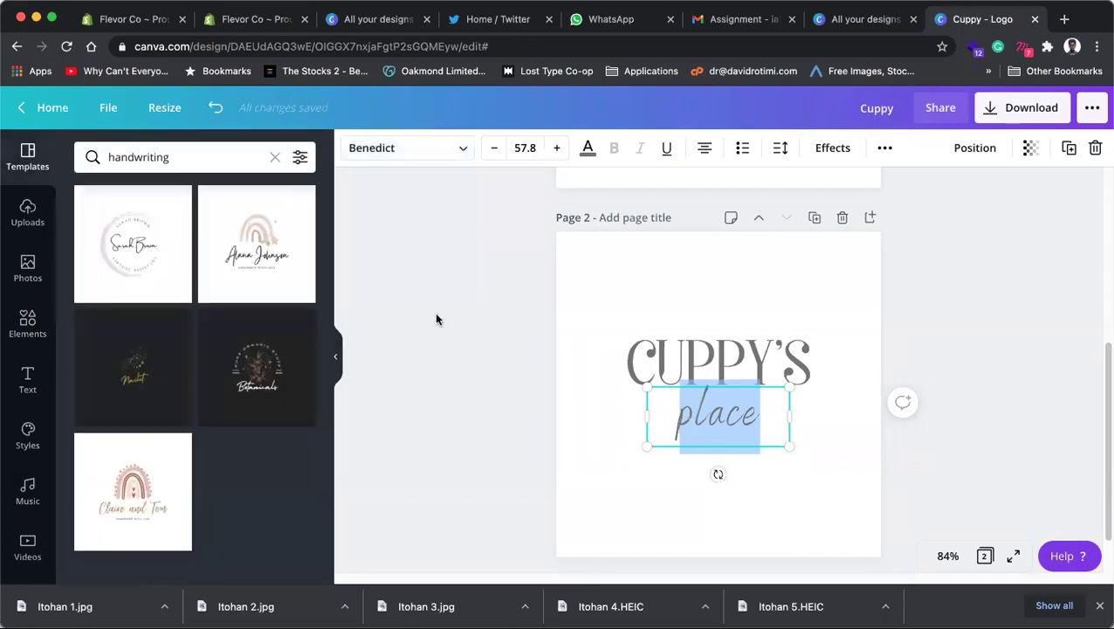
{"action": "key", "text": "super+z"}
{"action": "left_click", "coordinate": [878, 358]}
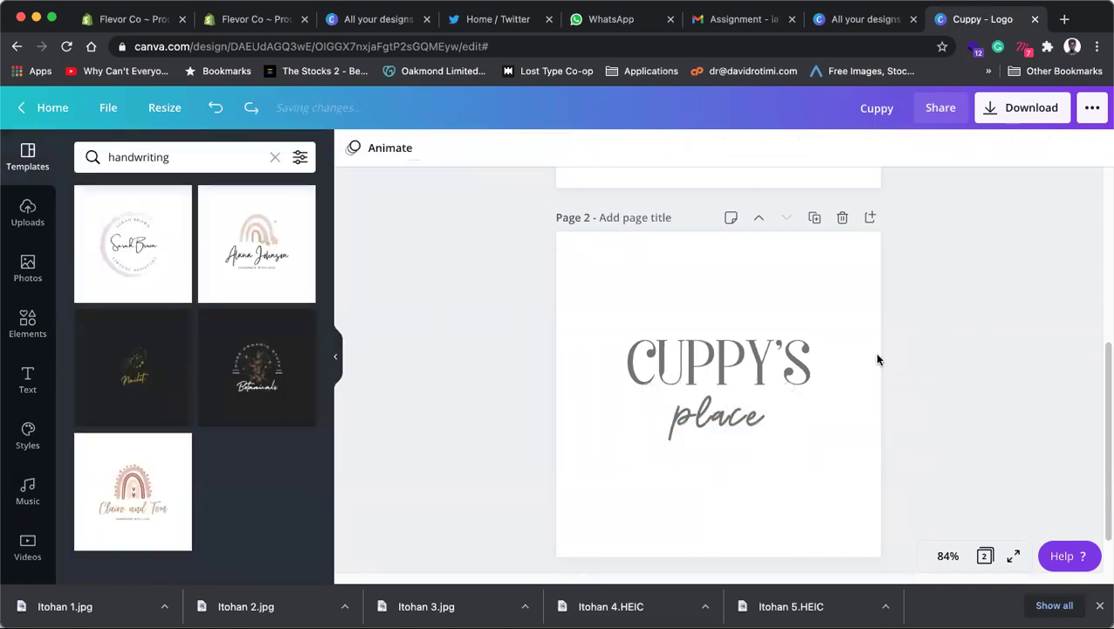
{"action": "left_click_drag", "start_coordinate": [624, 288], "coordinate": [830, 486]}
{"action": "left_click_drag", "start_coordinate": [720, 377], "coordinate": [720, 383]}
{"action": "left_click", "coordinate": [874, 409]}
Step: Enlarge page 1's Cuppy's to size 103
{"action": "scroll", "coordinate": [911, 407], "scroll_direction": "up", "scroll_amount": 5}
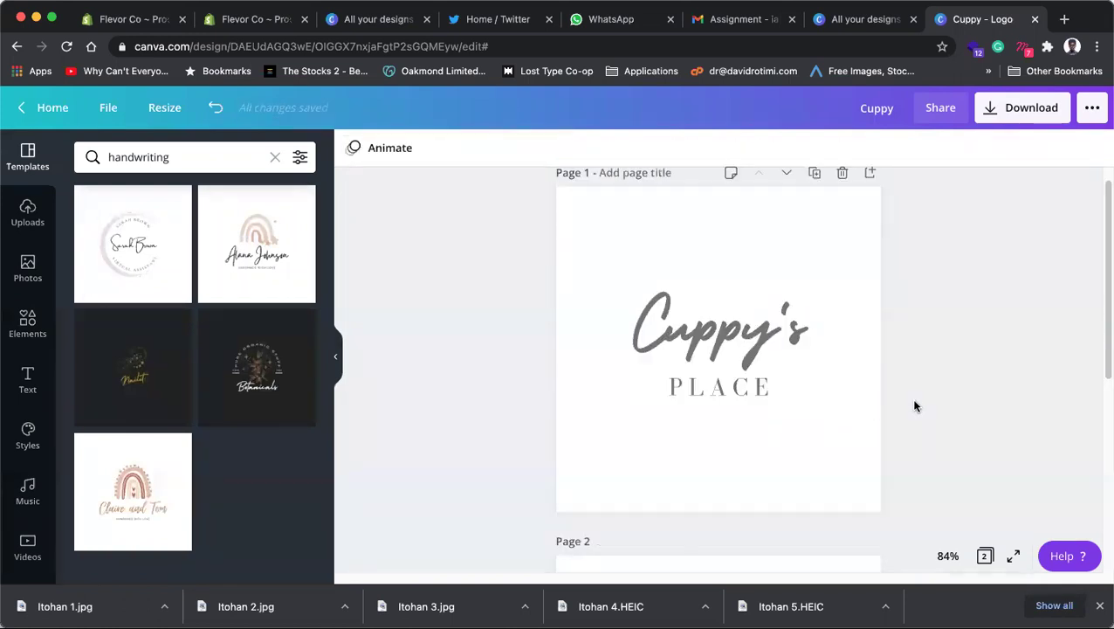
{"action": "left_click", "coordinate": [765, 387]}
{"action": "left_click", "coordinate": [792, 349]}
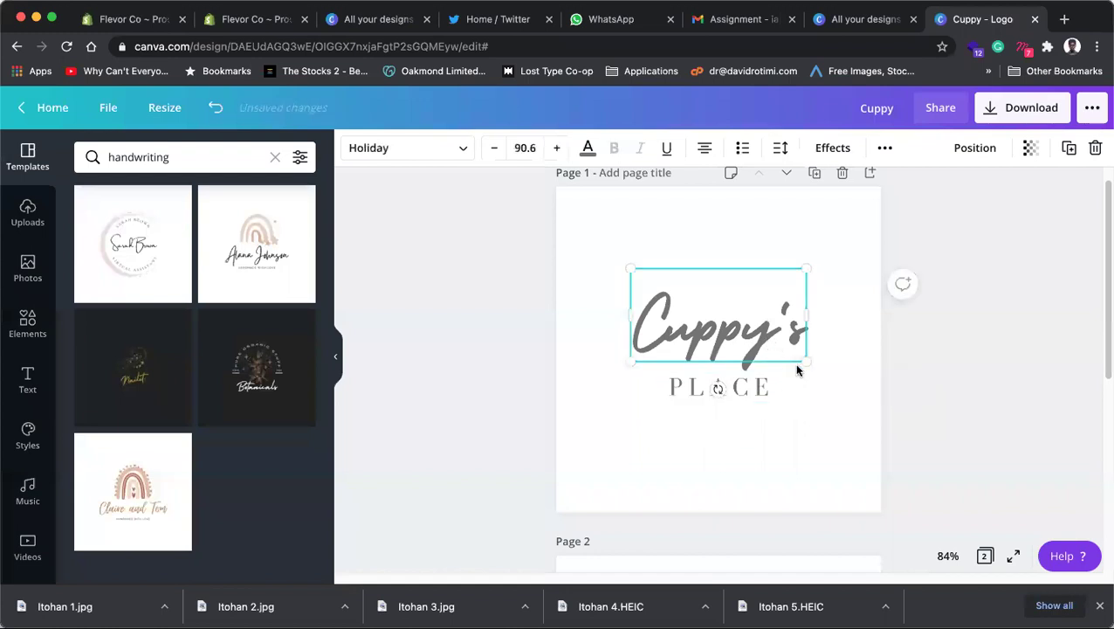
{"action": "left_click_drag", "start_coordinate": [805, 364], "coordinate": [818, 369]}
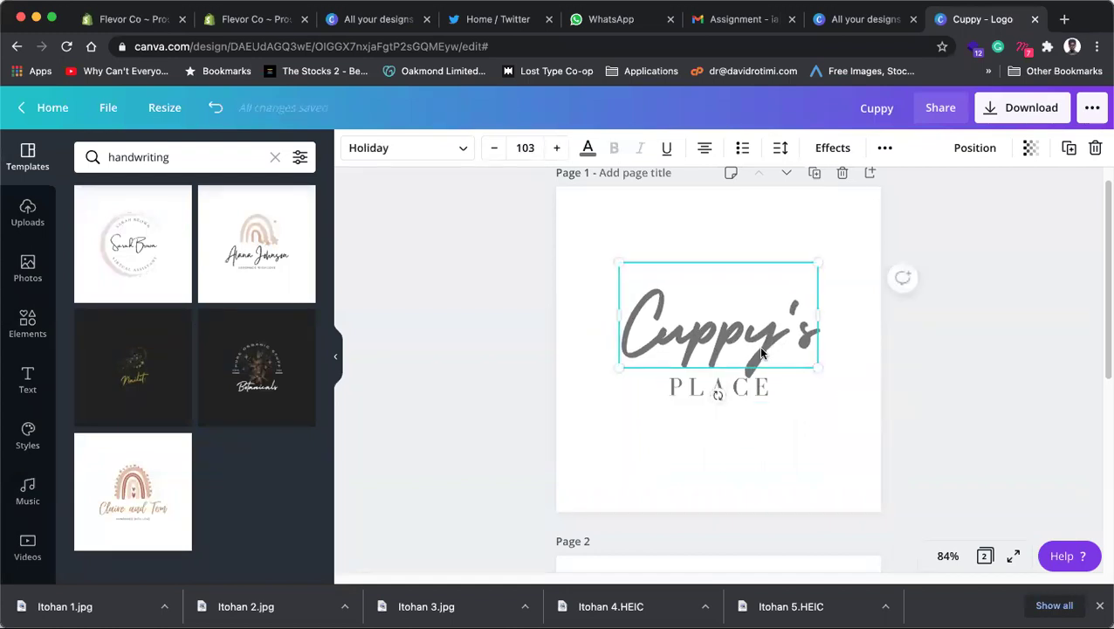
{"action": "left_click", "coordinate": [762, 352]}
{"action": "left_click", "coordinate": [926, 370]}
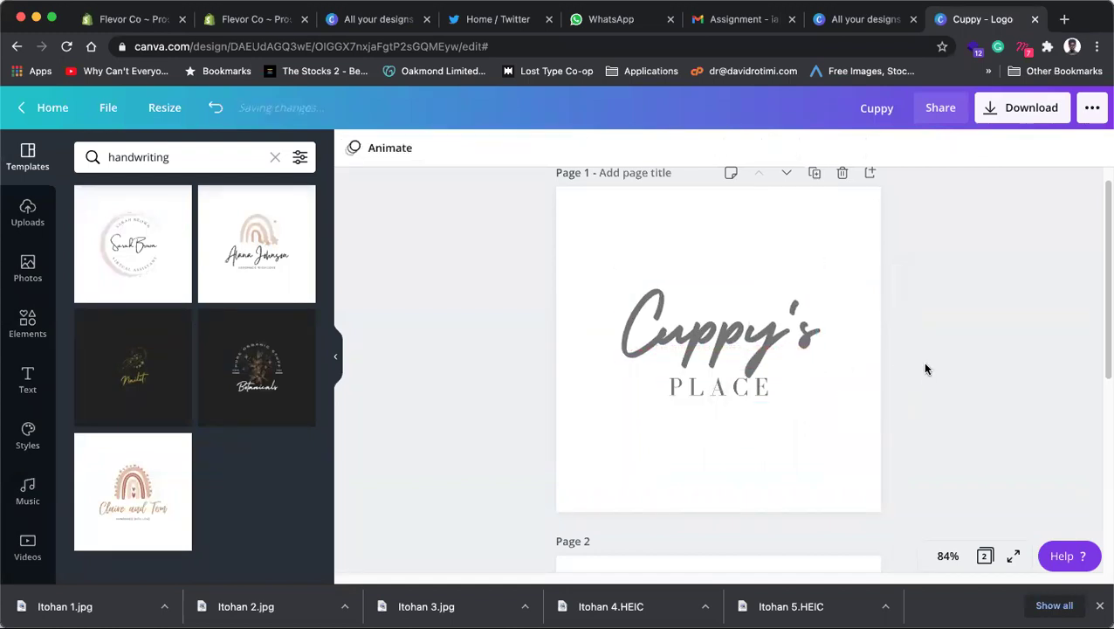
{"action": "scroll", "coordinate": [926, 369], "scroll_direction": "down", "scroll_amount": 3}
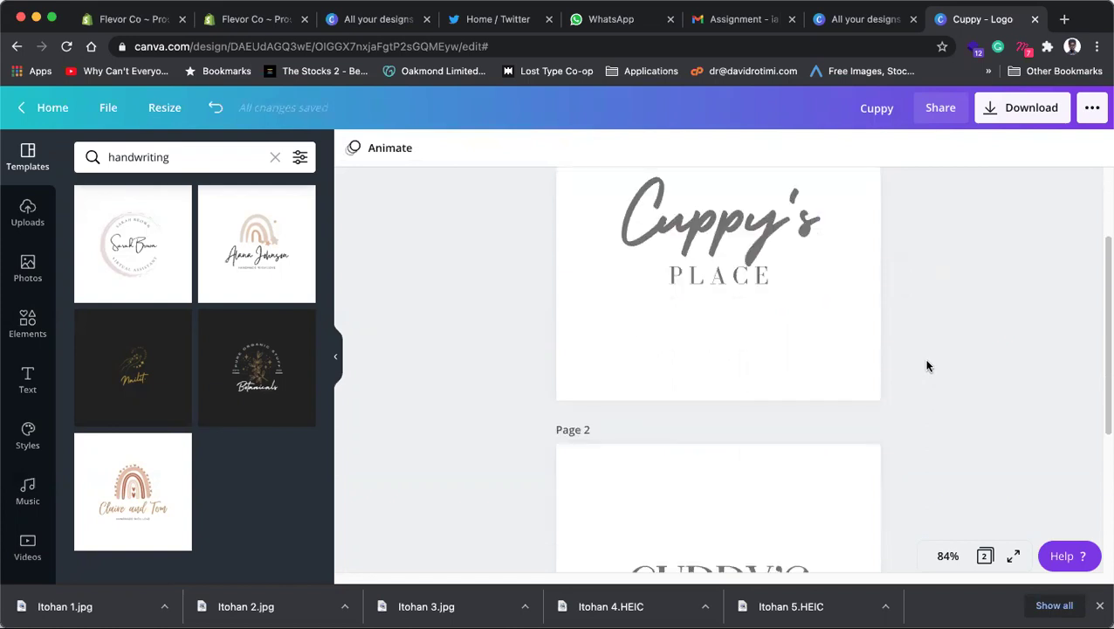
{"action": "scroll", "coordinate": [783, 307], "scroll_direction": "down", "scroll_amount": 5}
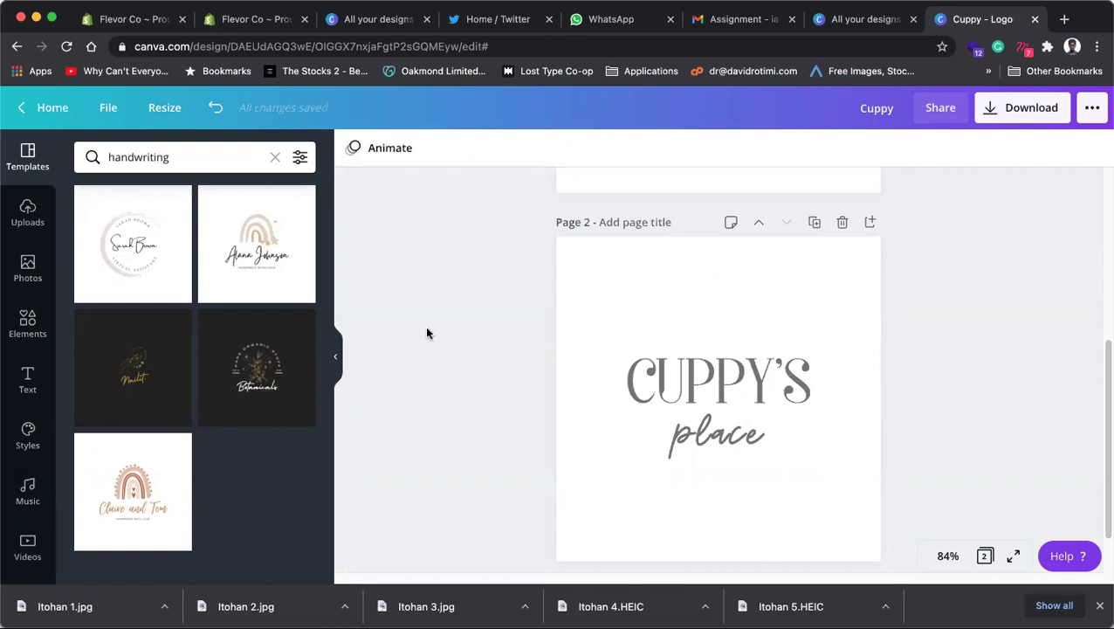
Step: Clear the handwriting template search, collapse the side panel, and select CUPPY'S
{"action": "left_click", "coordinate": [275, 158]}
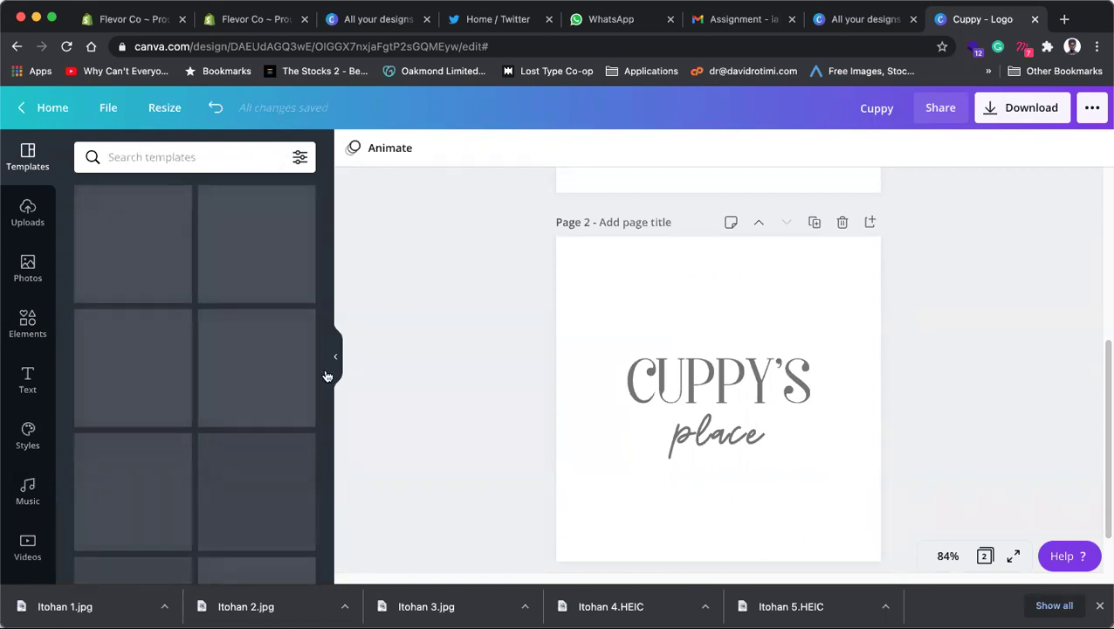
{"action": "left_click", "coordinate": [337, 358]}
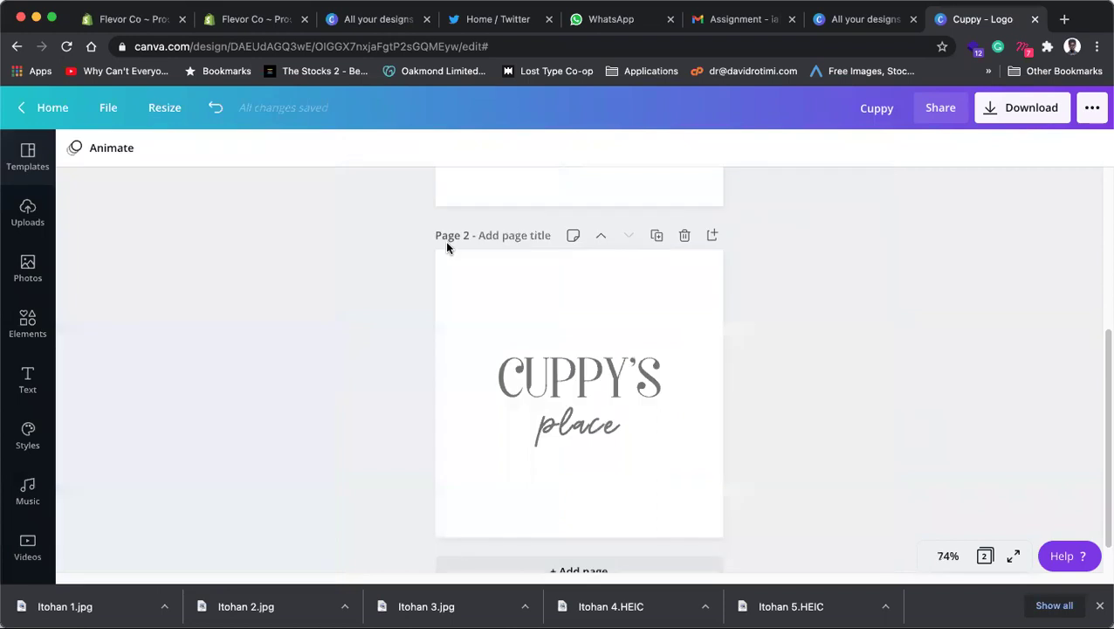
{"action": "left_click", "coordinate": [574, 367]}
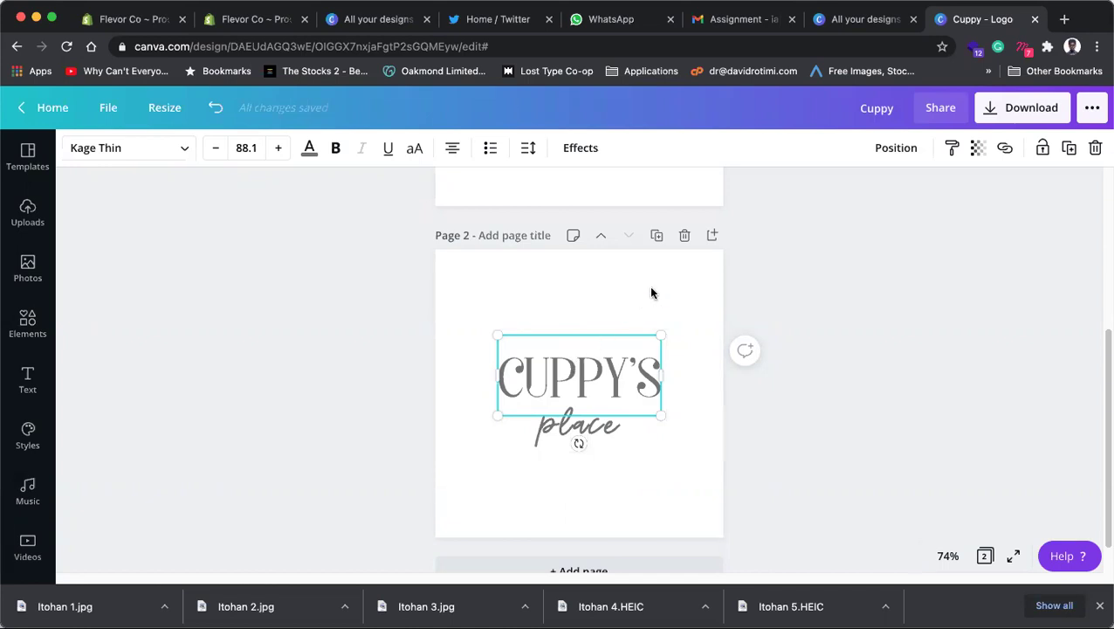
{"action": "scroll", "coordinate": [651, 292], "scroll_direction": "up", "scroll_amount": 2}
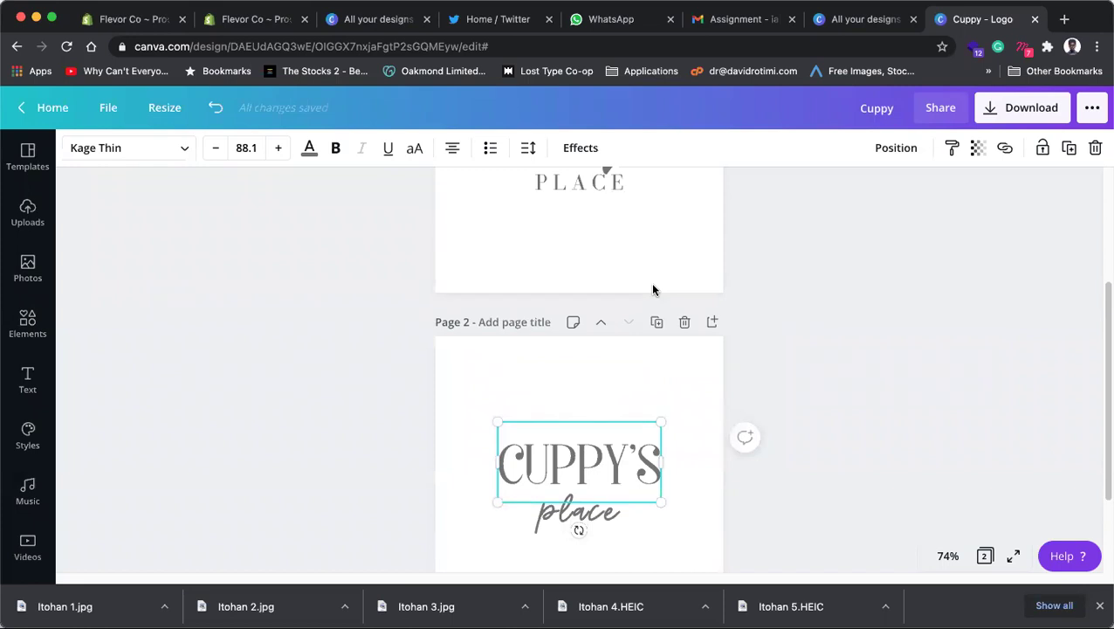
Step: Colour CUPPY'S with the custom deep purple #35019B
{"action": "left_click", "coordinate": [310, 148]}
{"action": "scroll", "coordinate": [218, 422], "scroll_direction": "down", "scroll_amount": 2}
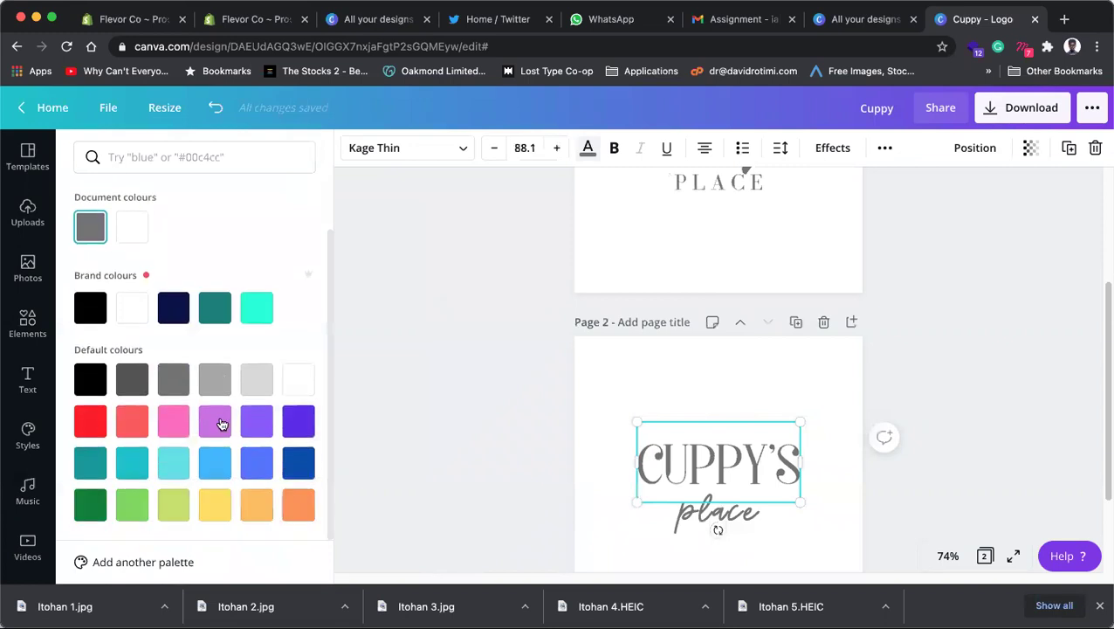
{"action": "left_click", "coordinate": [288, 422]}
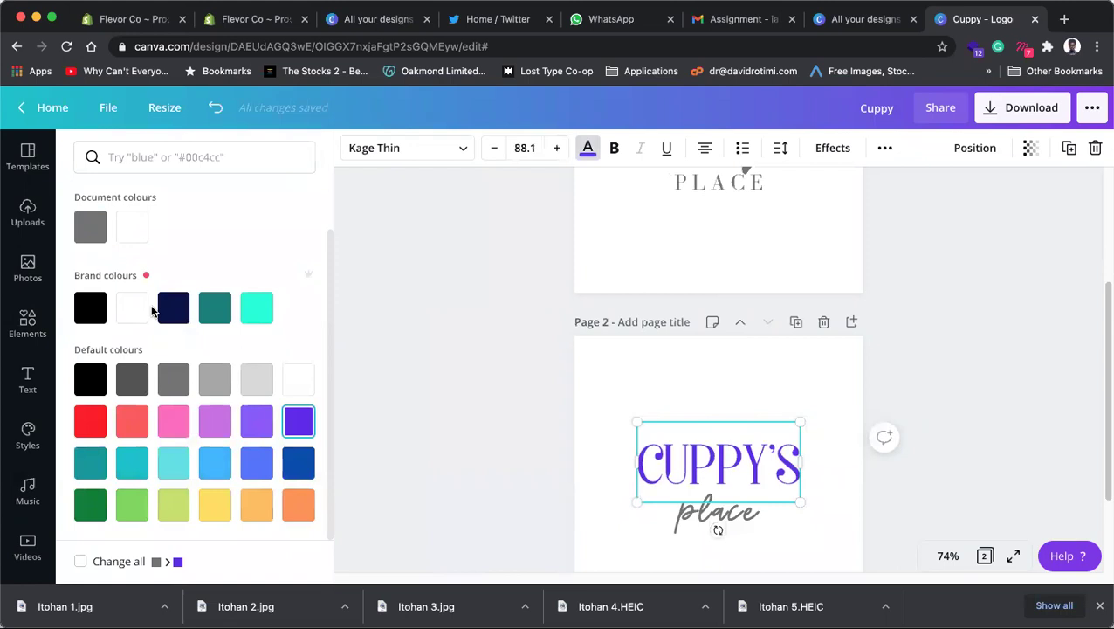
{"action": "left_click", "coordinate": [131, 229]}
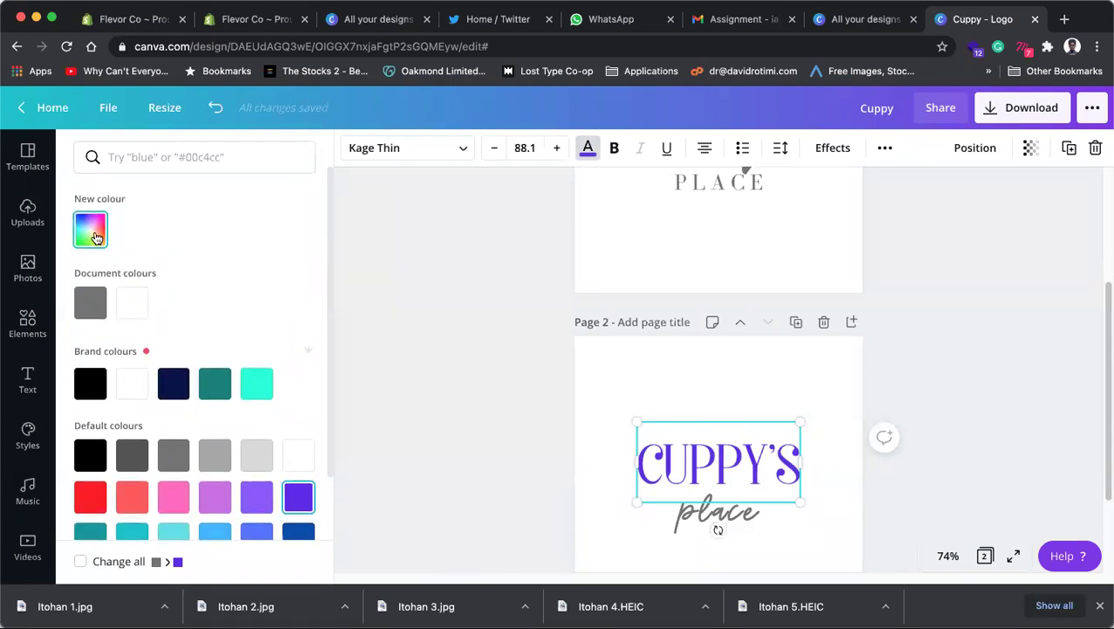
{"action": "left_click", "coordinate": [96, 237]}
{"action": "left_click_drag", "start_coordinate": [273, 274], "coordinate": [289, 299]}
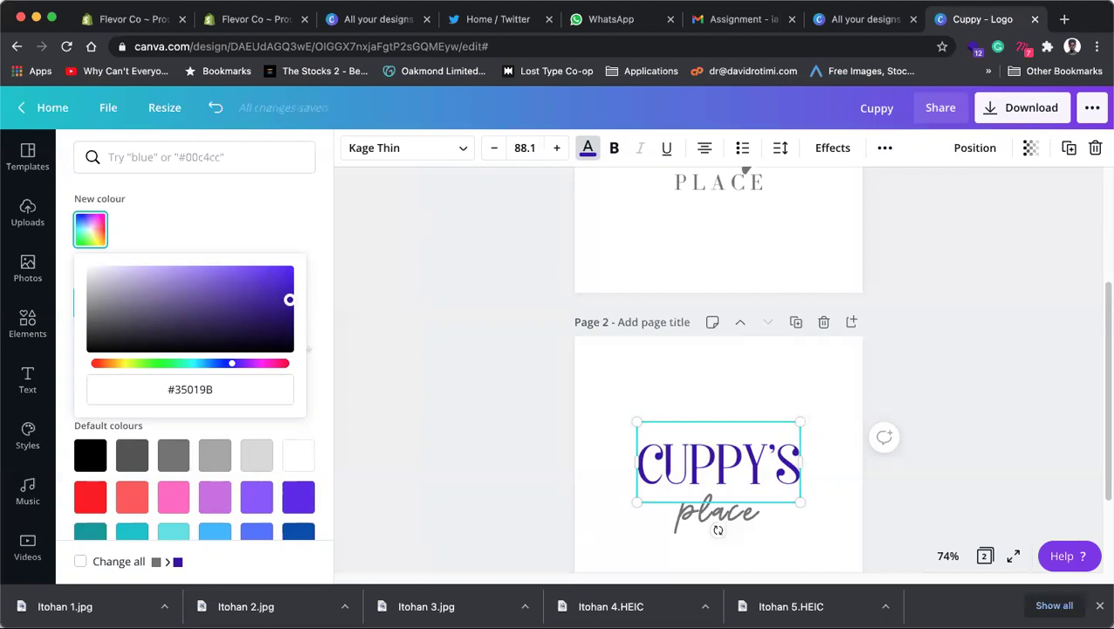
{"action": "left_click", "coordinate": [385, 301]}
{"action": "left_click", "coordinate": [385, 301]}
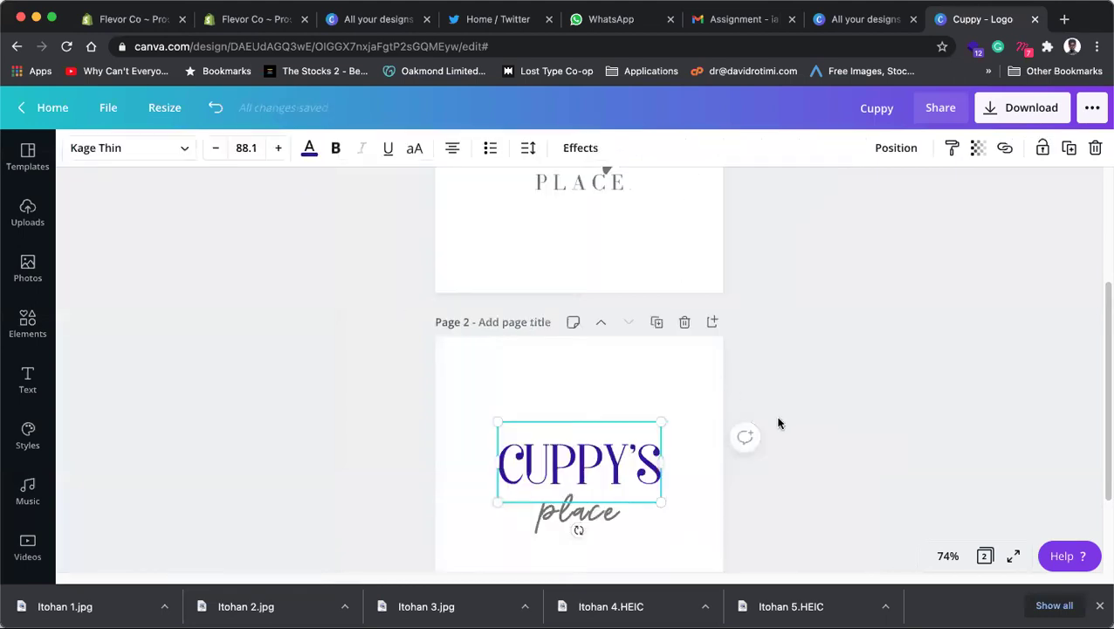
{"action": "left_click", "coordinate": [834, 417]}
{"action": "left_click", "coordinate": [621, 465]}
{"action": "scroll", "coordinate": [621, 466], "scroll_direction": "down", "scroll_amount": 2}
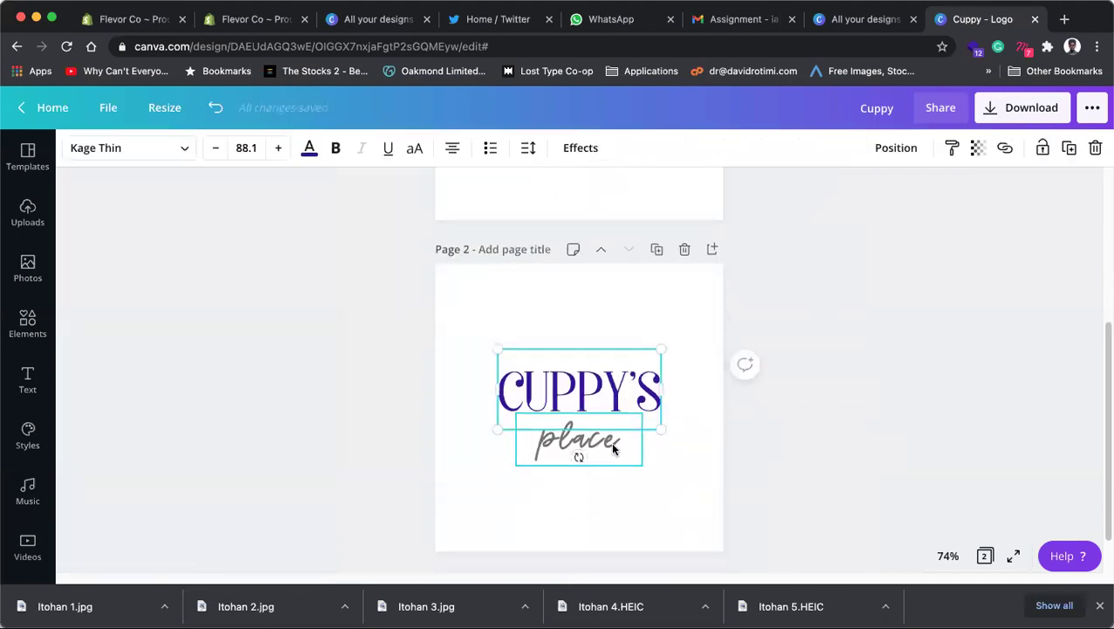
{"action": "left_click", "coordinate": [614, 446]}
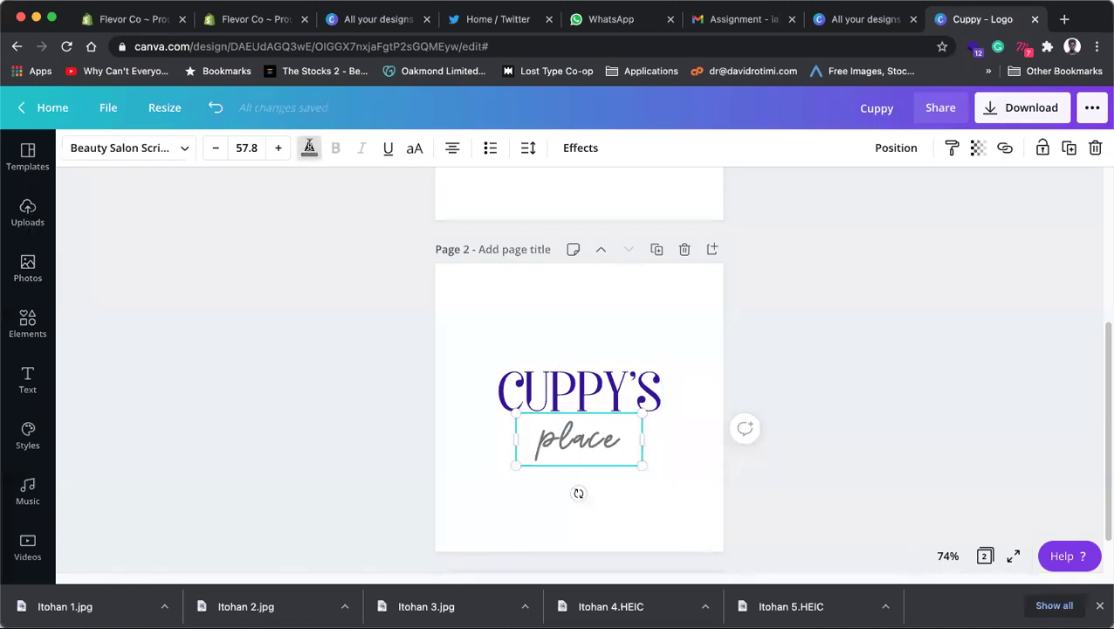
Step: Try the coral and pink default swatches as the text colour for 'place'
{"action": "left_click", "coordinate": [309, 148]}
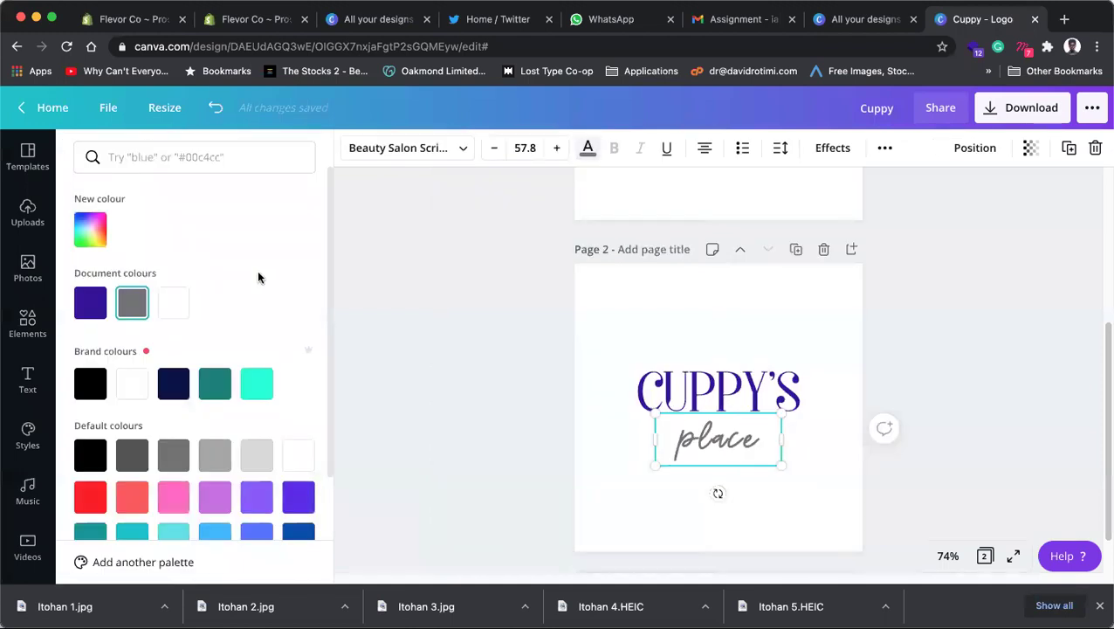
{"action": "left_click", "coordinate": [132, 497]}
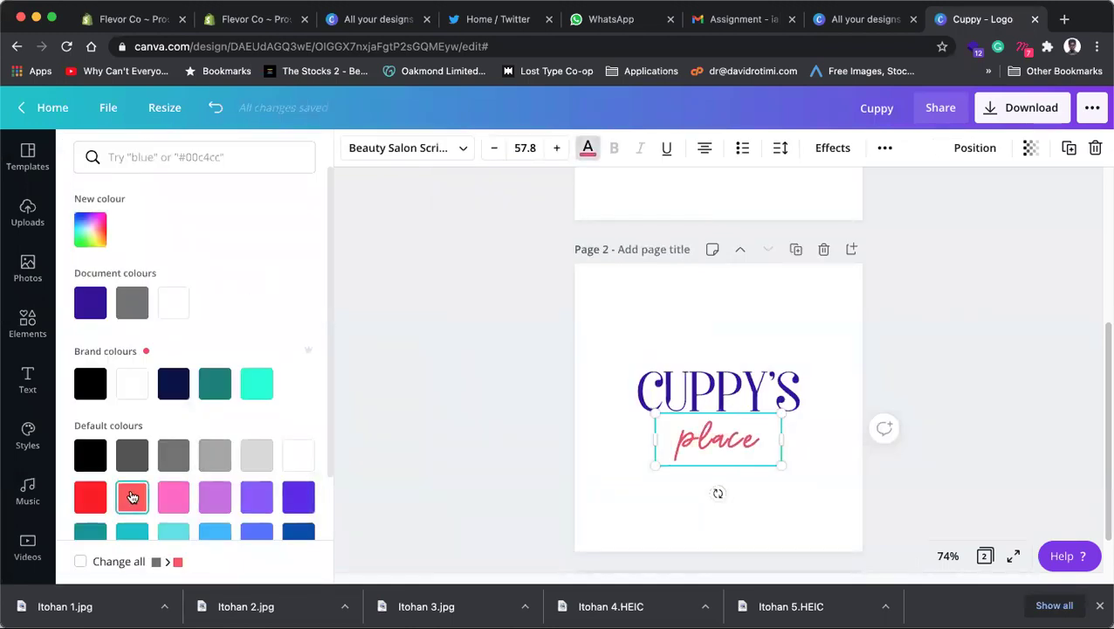
{"action": "left_click", "coordinate": [91, 234]}
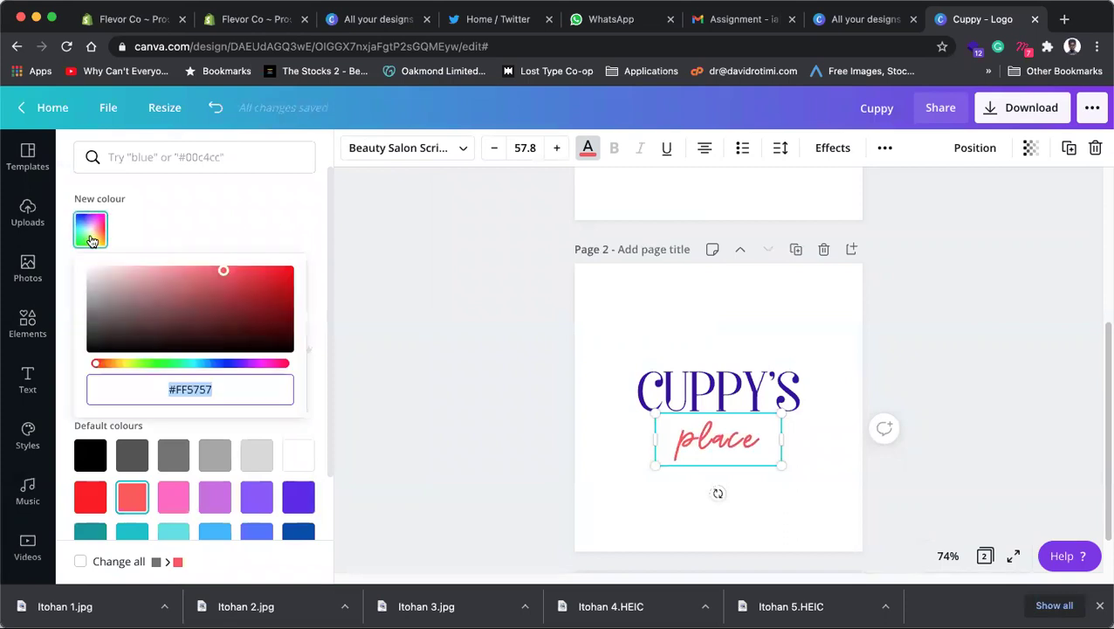
{"action": "left_click", "coordinate": [174, 495]}
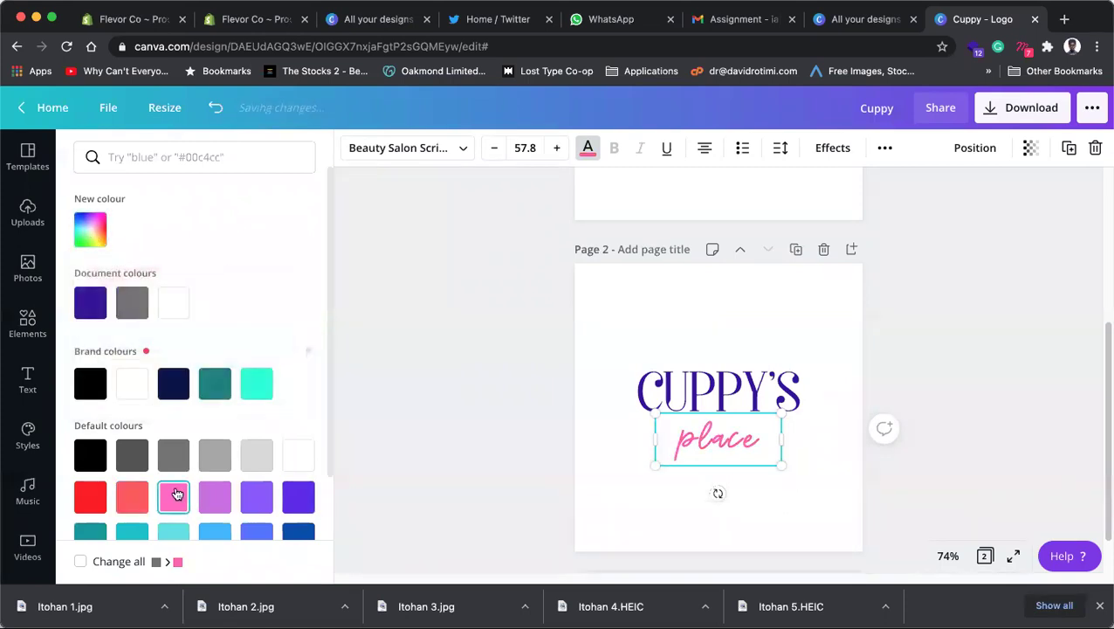
Step: Tune the custom colour of 'place' to pinkish-red #FF0045, then deselect to preview
{"action": "left_click", "coordinate": [91, 230]}
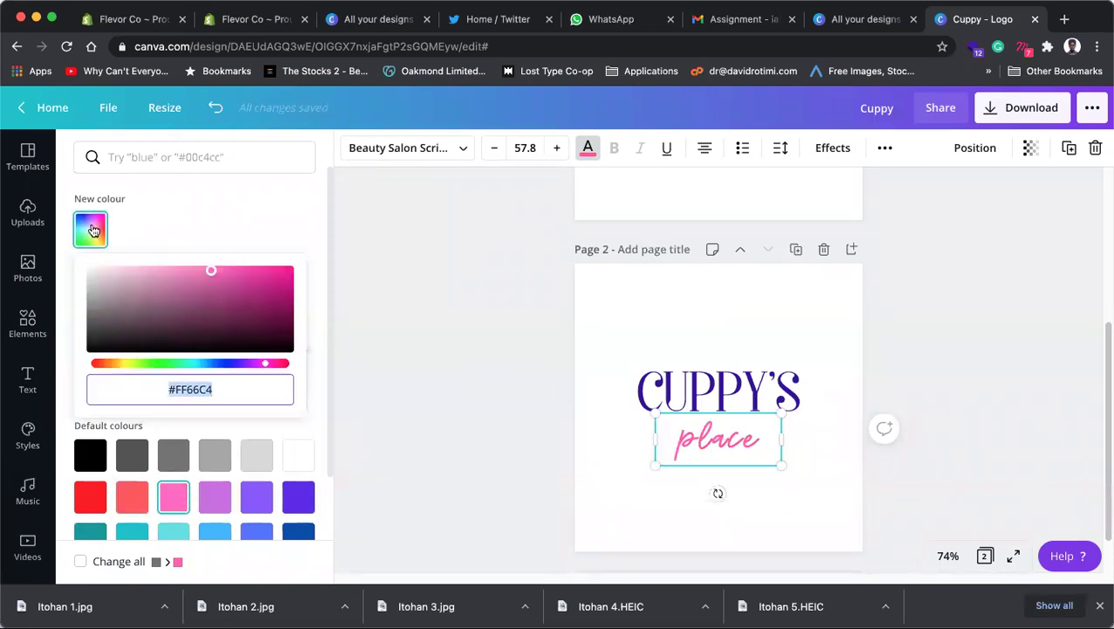
{"action": "left_click_drag", "start_coordinate": [210, 270], "coordinate": [276, 281]}
{"action": "left_click_drag", "start_coordinate": [268, 369], "coordinate": [271, 365]}
{"action": "left_click_drag", "start_coordinate": [276, 281], "coordinate": [290, 276]}
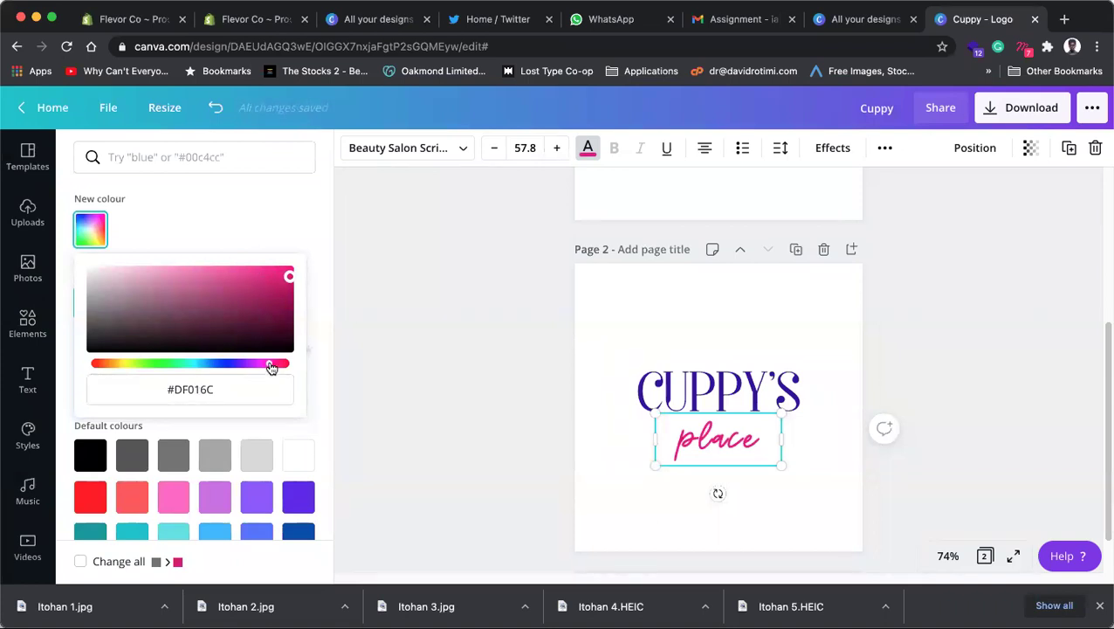
{"action": "left_click_drag", "start_coordinate": [272, 365], "coordinate": [83, 365]}
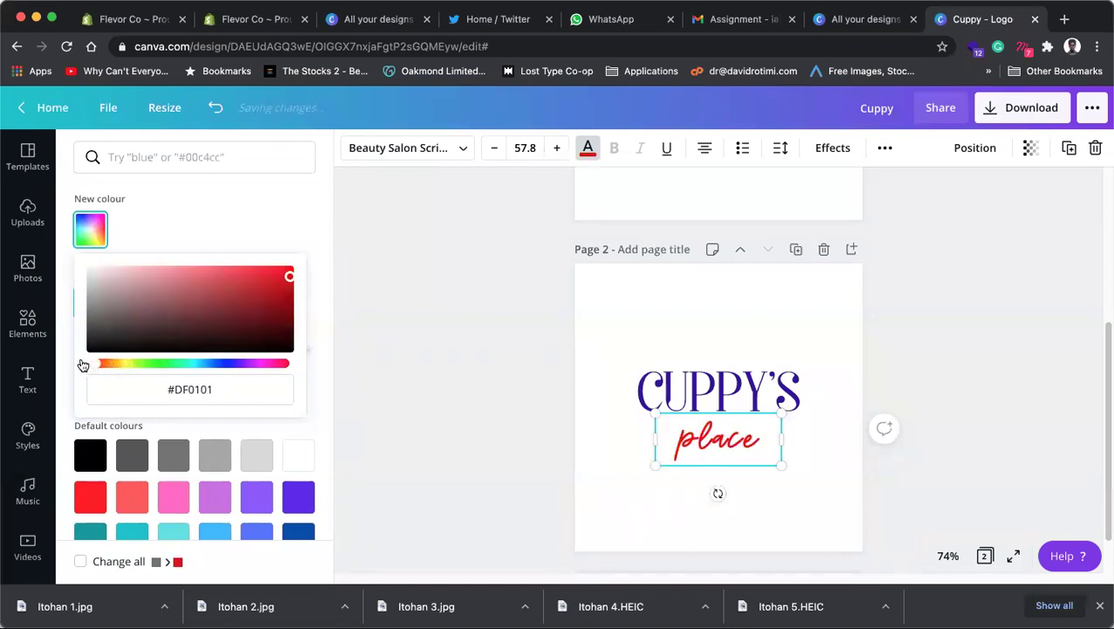
{"action": "left_click_drag", "start_coordinate": [291, 279], "coordinate": [323, 243]}
{"action": "left_click", "coordinate": [289, 270]}
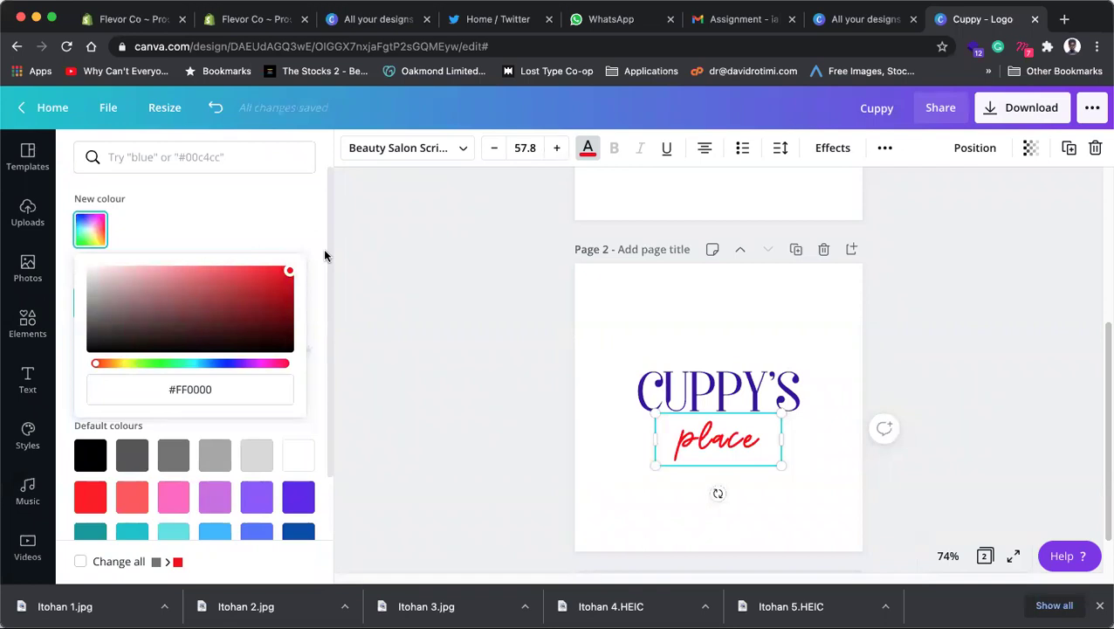
{"action": "left_click_drag", "start_coordinate": [98, 363], "coordinate": [276, 364]}
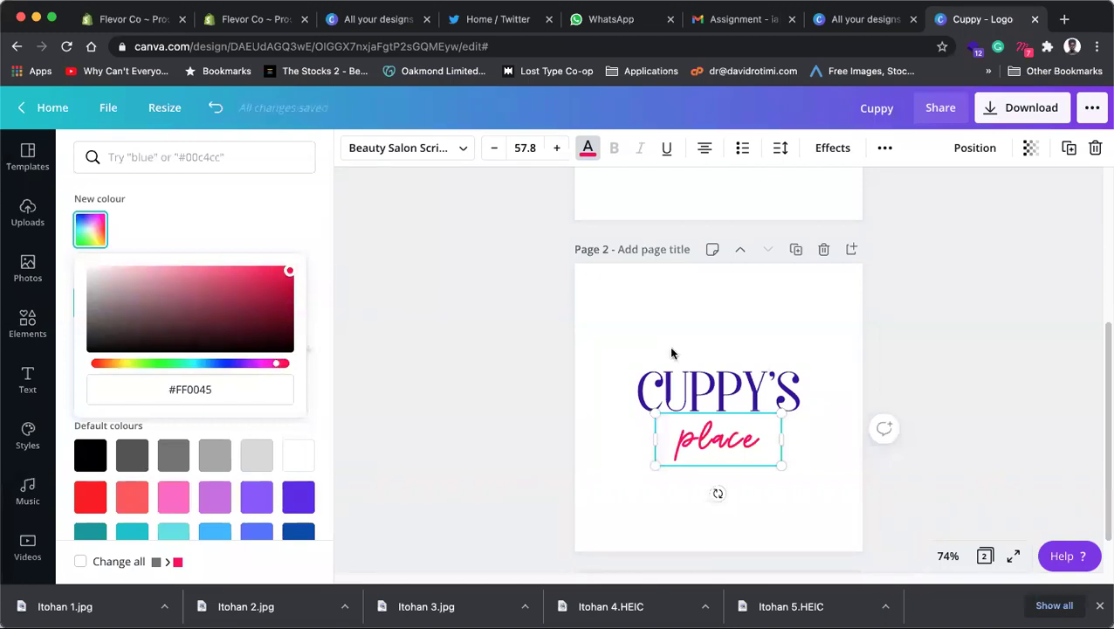
{"action": "left_click", "coordinate": [984, 408]}
{"action": "left_click", "coordinate": [877, 414]}
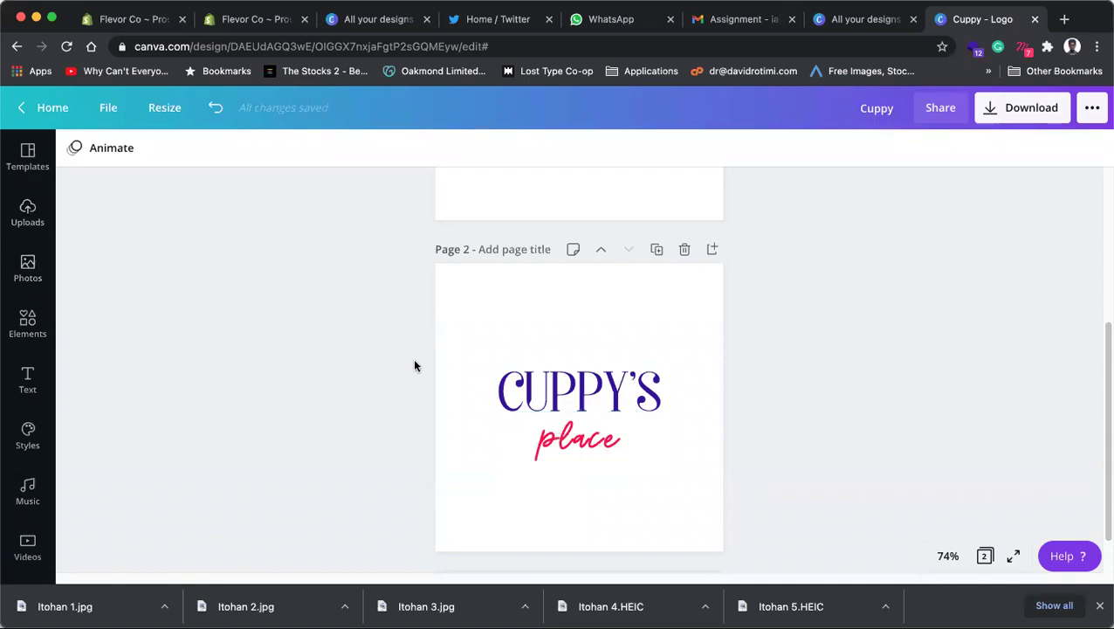
Step: Open the Templates panel beside the logo and select the purple CUPPY'S heading
{"action": "left_click", "coordinate": [581, 456]}
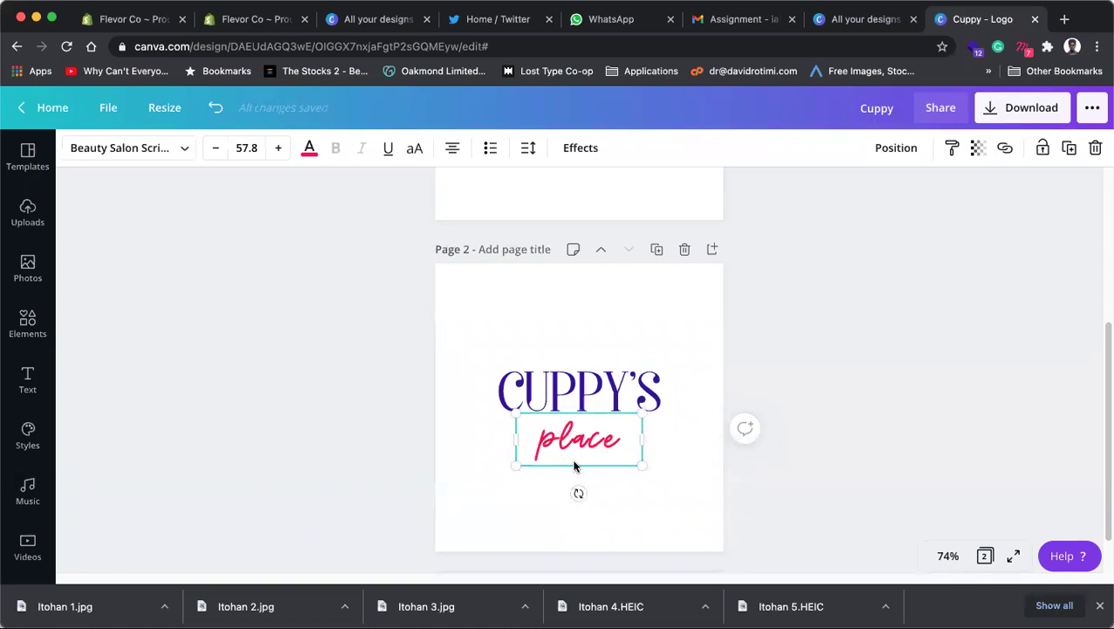
{"action": "left_click", "coordinate": [819, 390]}
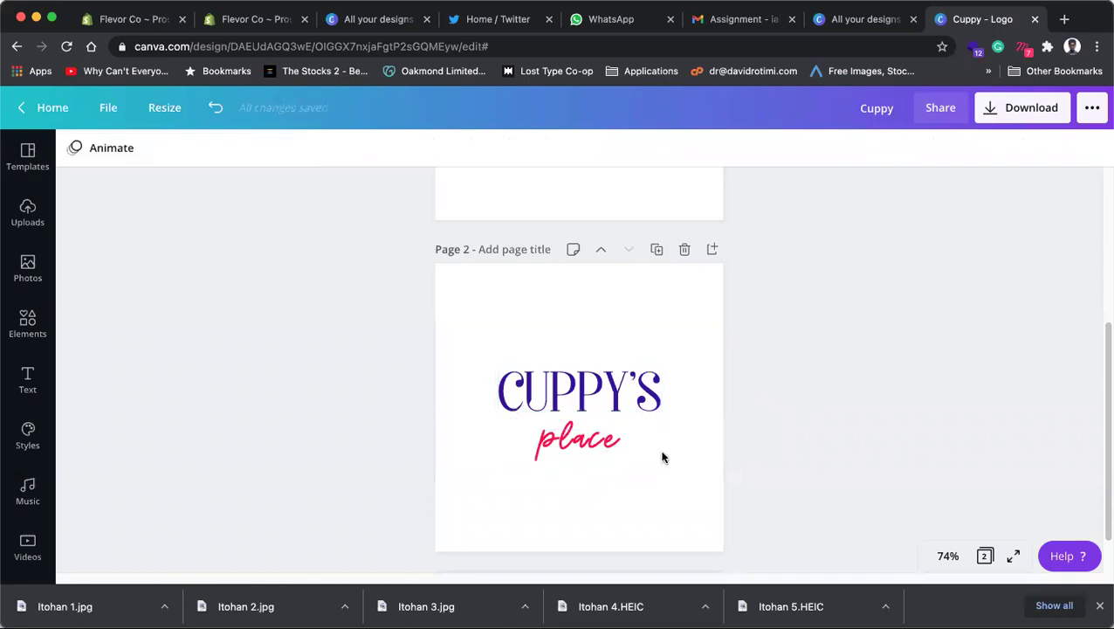
{"action": "left_click", "coordinate": [581, 454]}
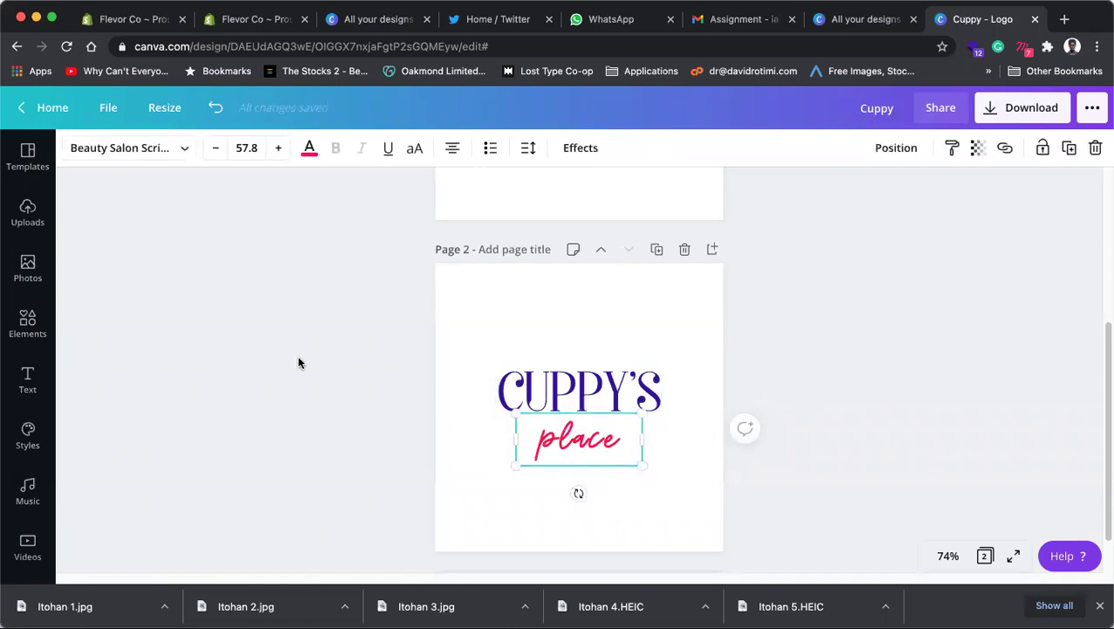
{"action": "left_click", "coordinate": [26, 154]}
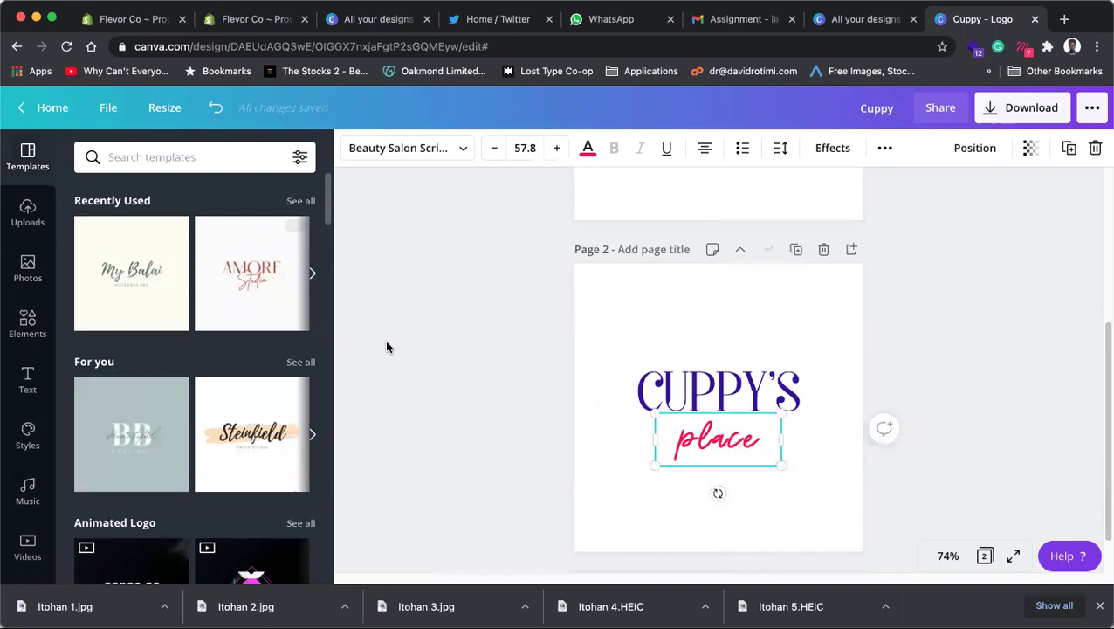
{"action": "left_click", "coordinate": [441, 326]}
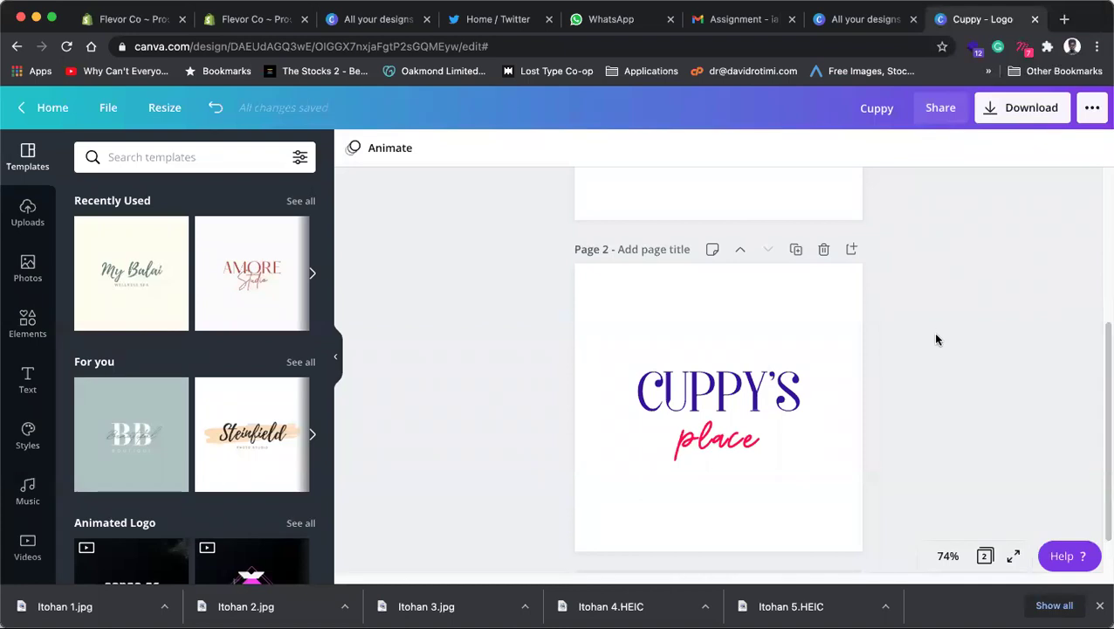
{"action": "left_click", "coordinate": [657, 381]}
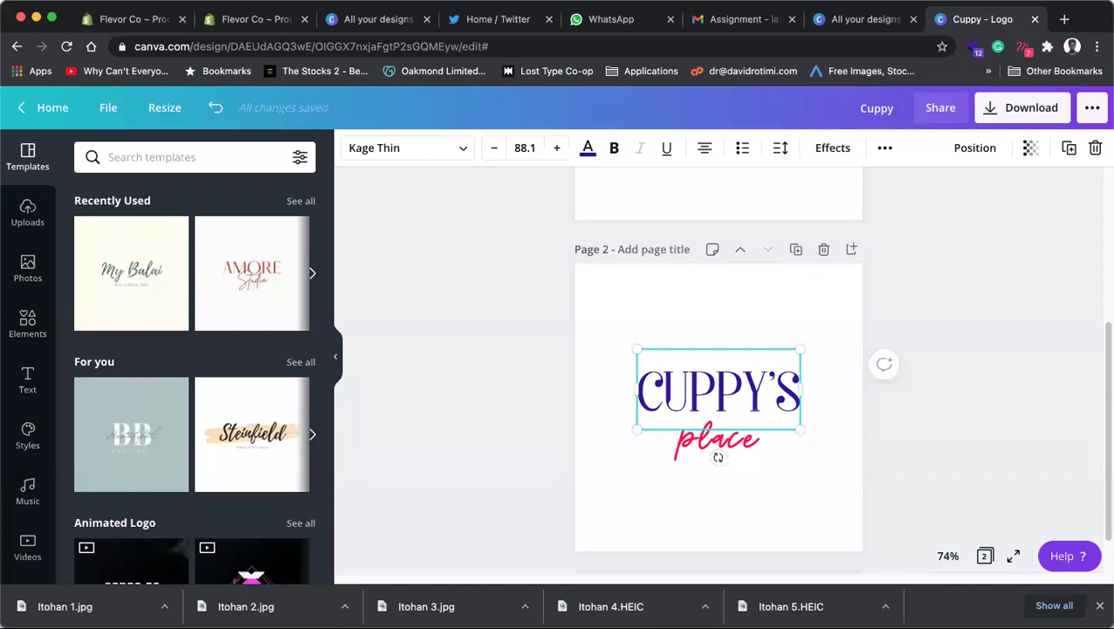
Step: Search Google for 'colour scheme' in a new browser tab
{"action": "left_click", "coordinate": [353, 372]}
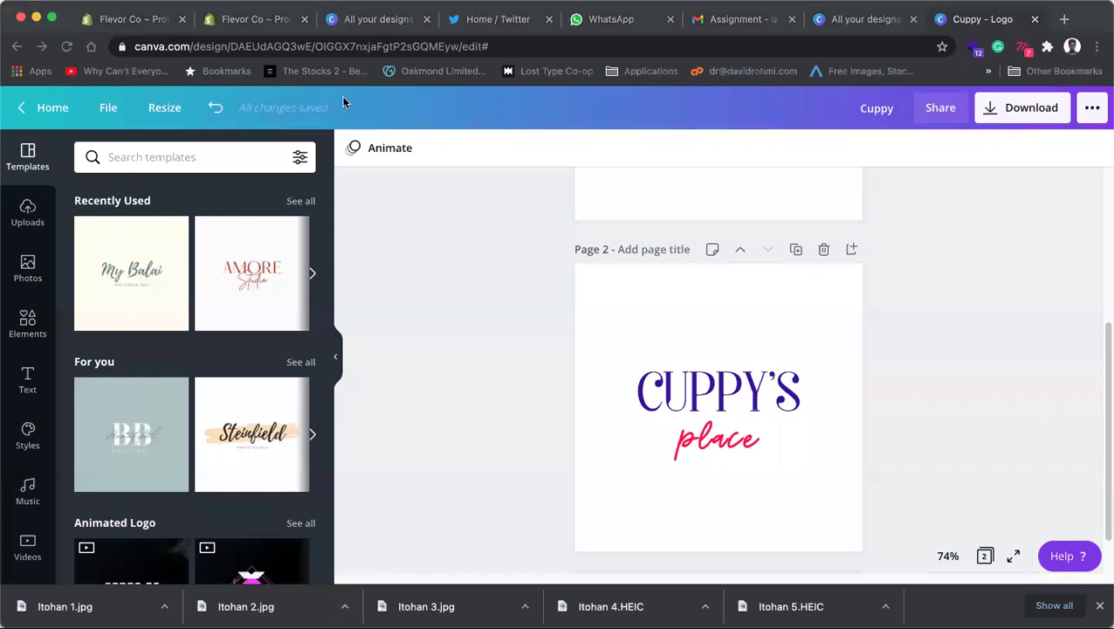
{"action": "left_click", "coordinate": [542, 281]}
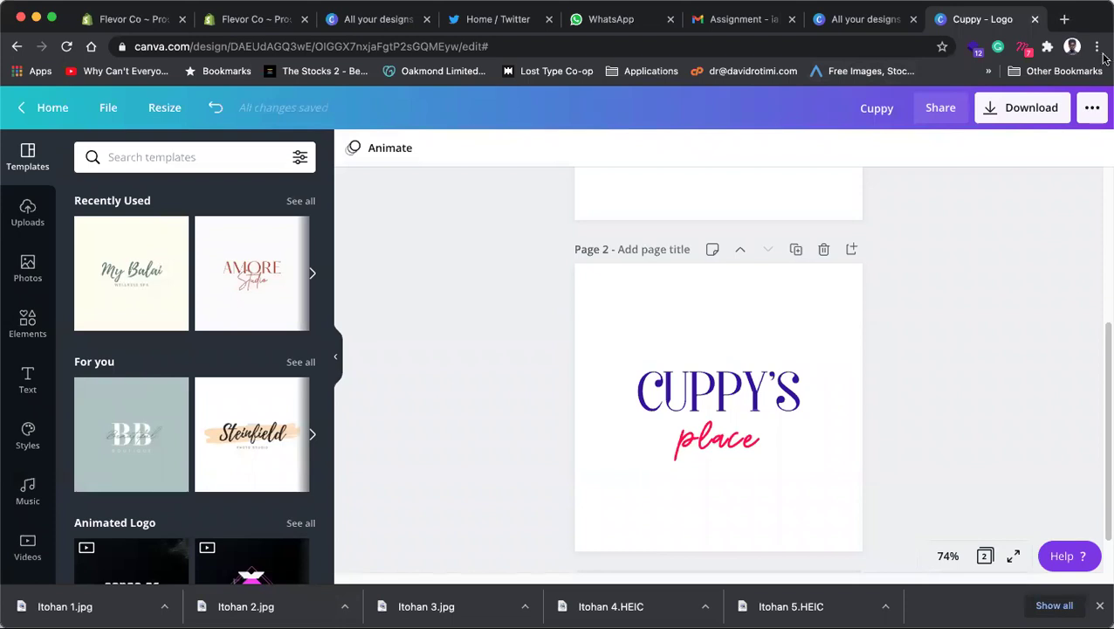
{"action": "key", "text": "super+t"}
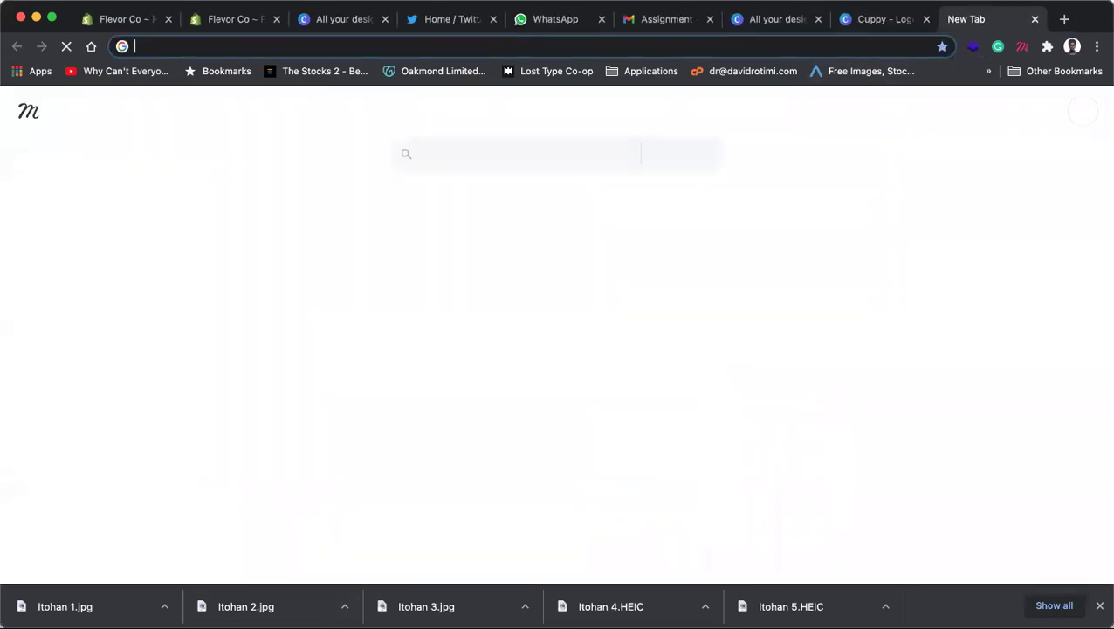
{"action": "left_click", "coordinate": [779, 47]}
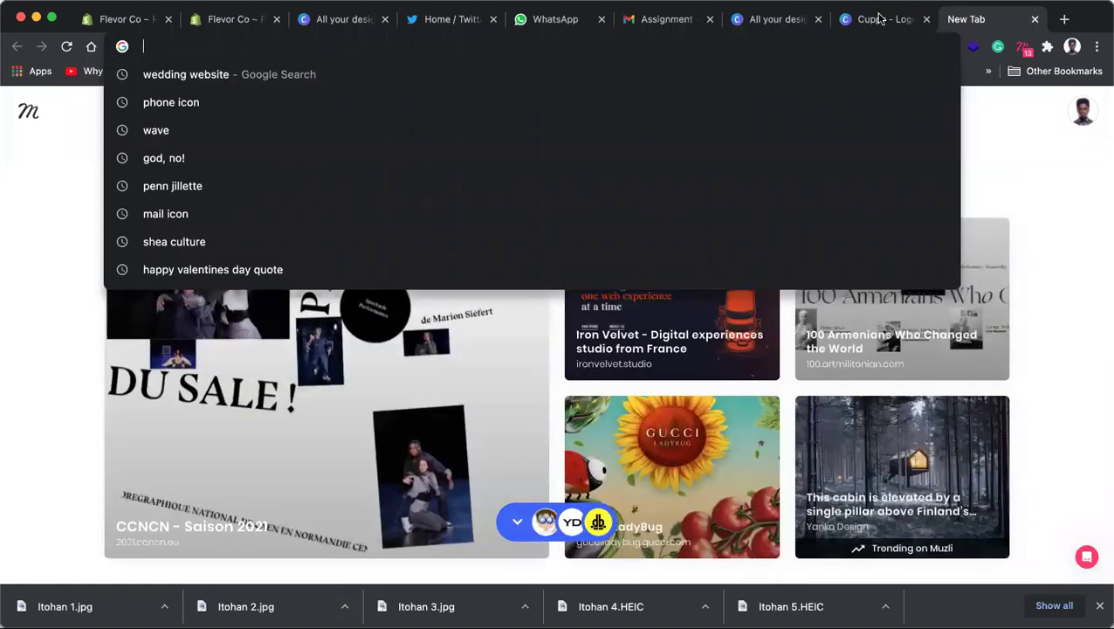
{"action": "left_click", "coordinate": [882, 19]}
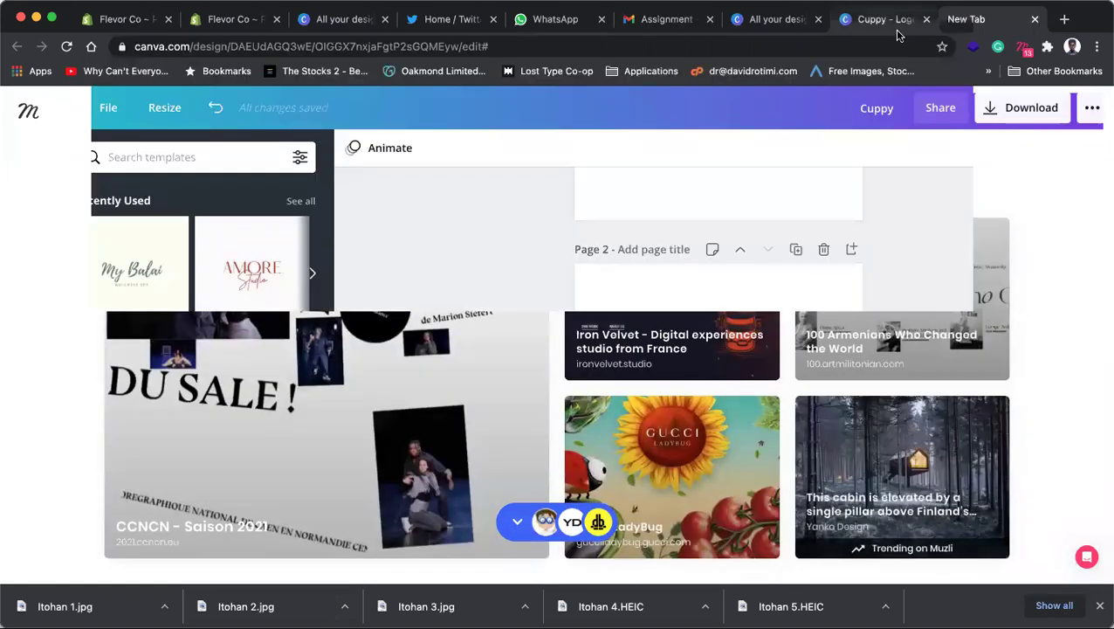
{"action": "left_click", "coordinate": [980, 24]}
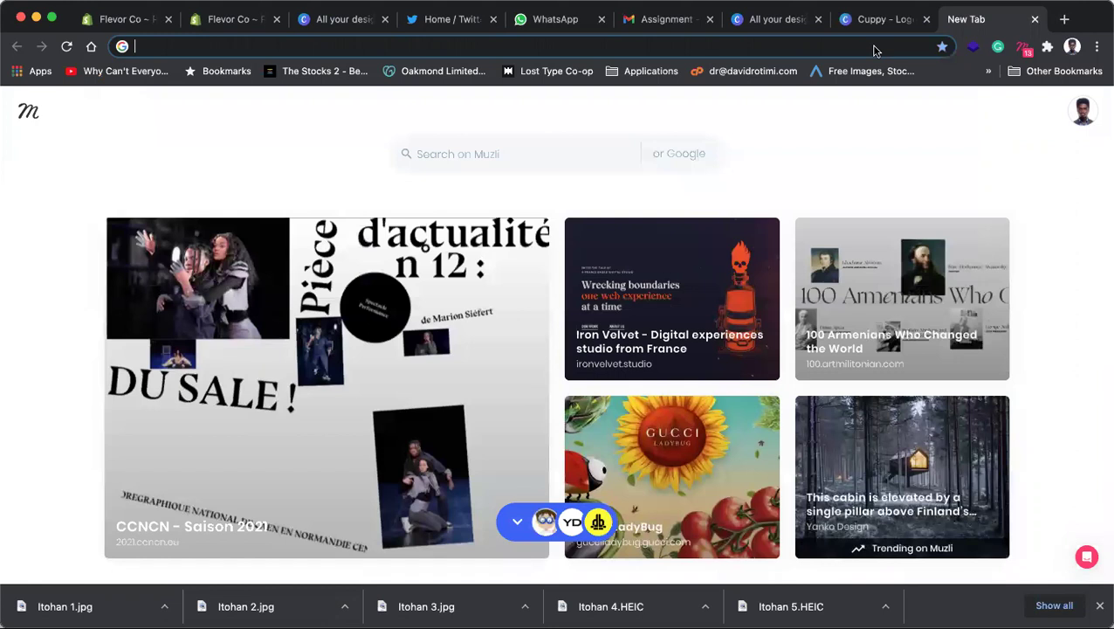
{"action": "left_click", "coordinate": [874, 49]}
{"action": "type", "text": "co"}
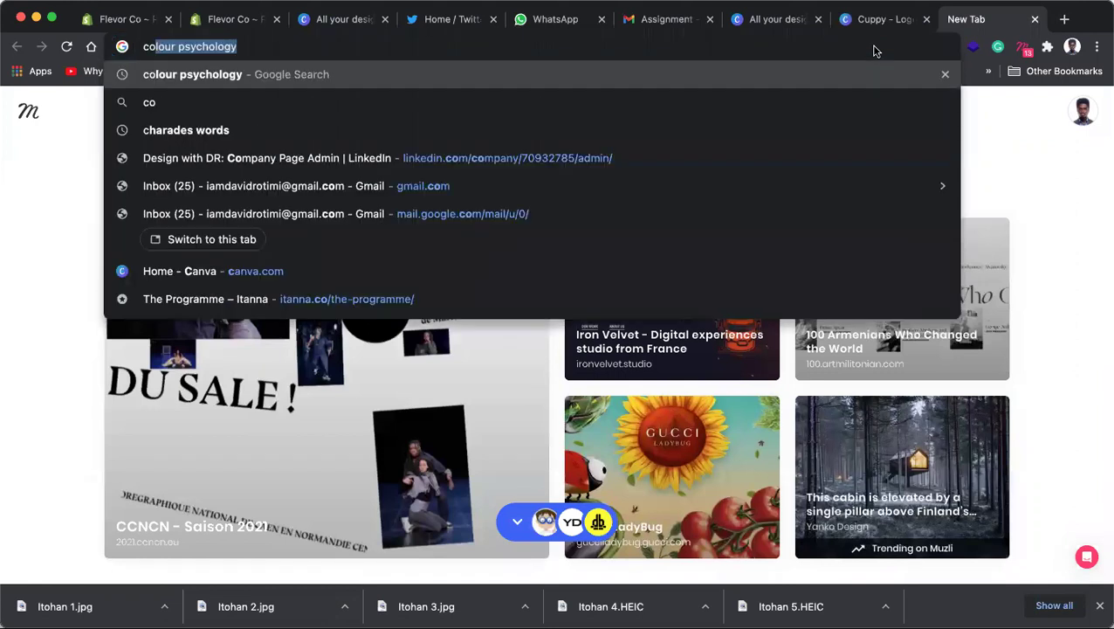
{"action": "type", "text": "lour sch"}
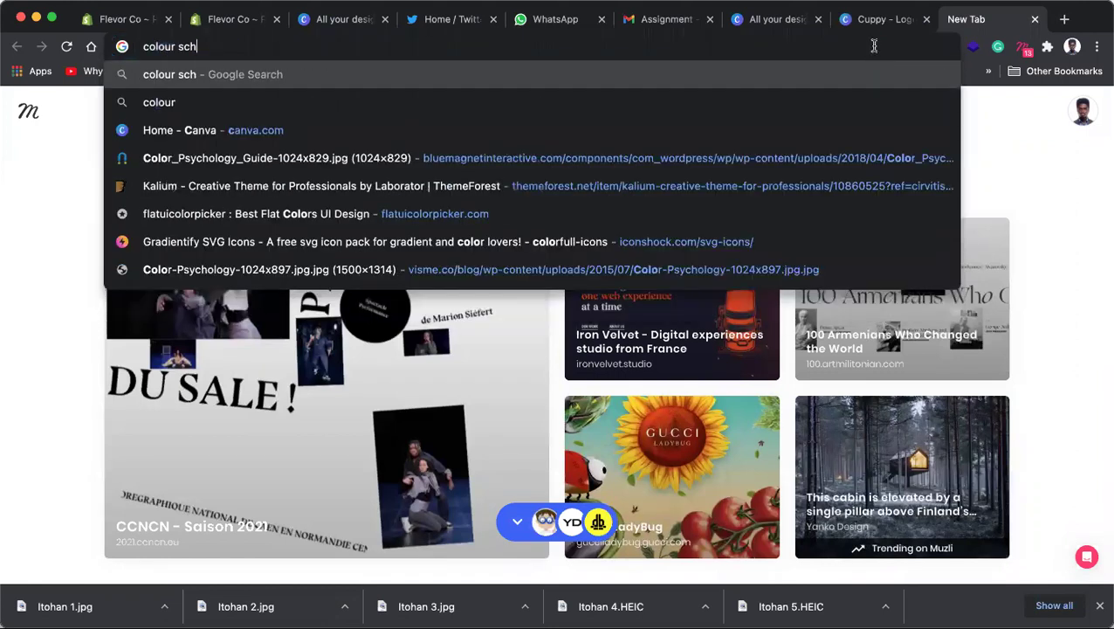
{"action": "type", "text": "eme"}
{"action": "key", "text": "Return"}
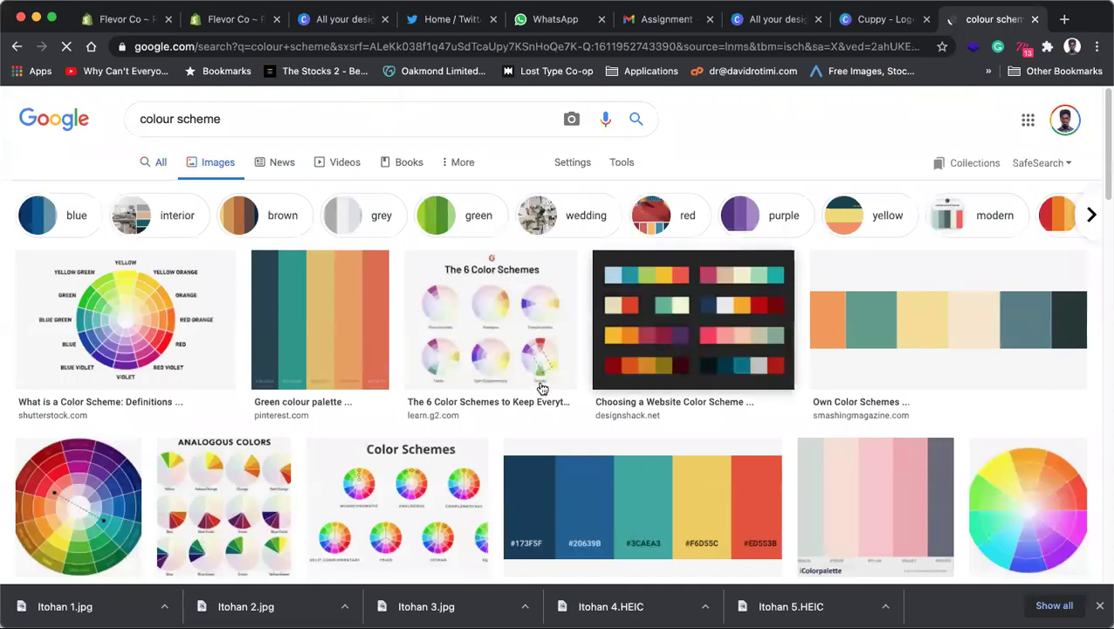
Step: Preview the Building Your Color Palette image with its hex codes, then open a blank tab
{"action": "scroll", "coordinate": [541, 388], "scroll_direction": "down", "scroll_amount": 2}
{"action": "left_click", "coordinate": [533, 346]}
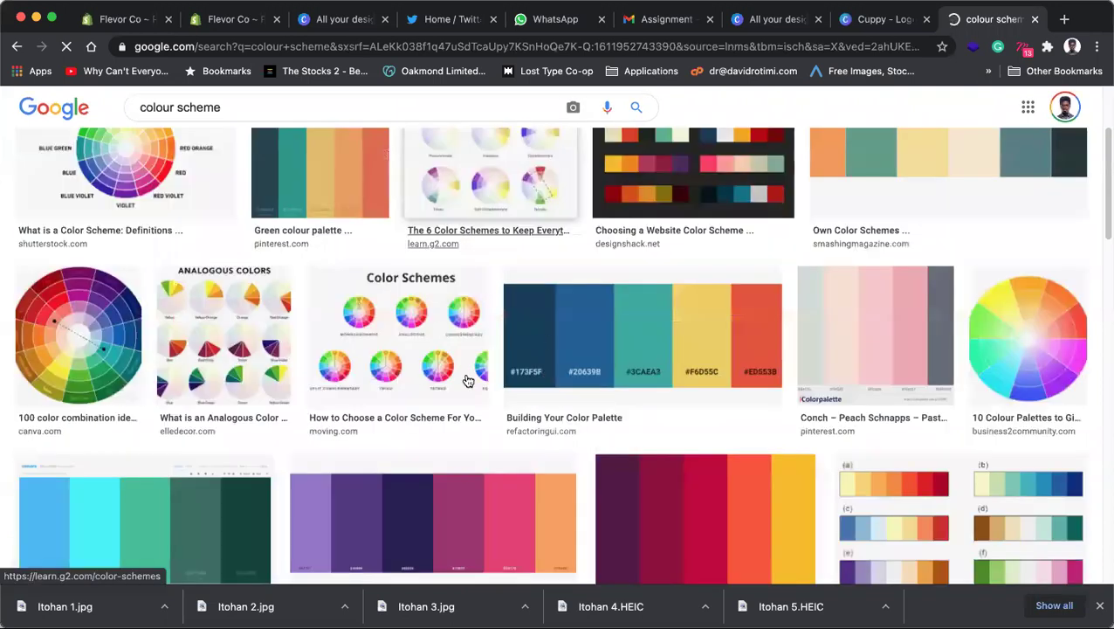
{"action": "left_click", "coordinate": [648, 293]}
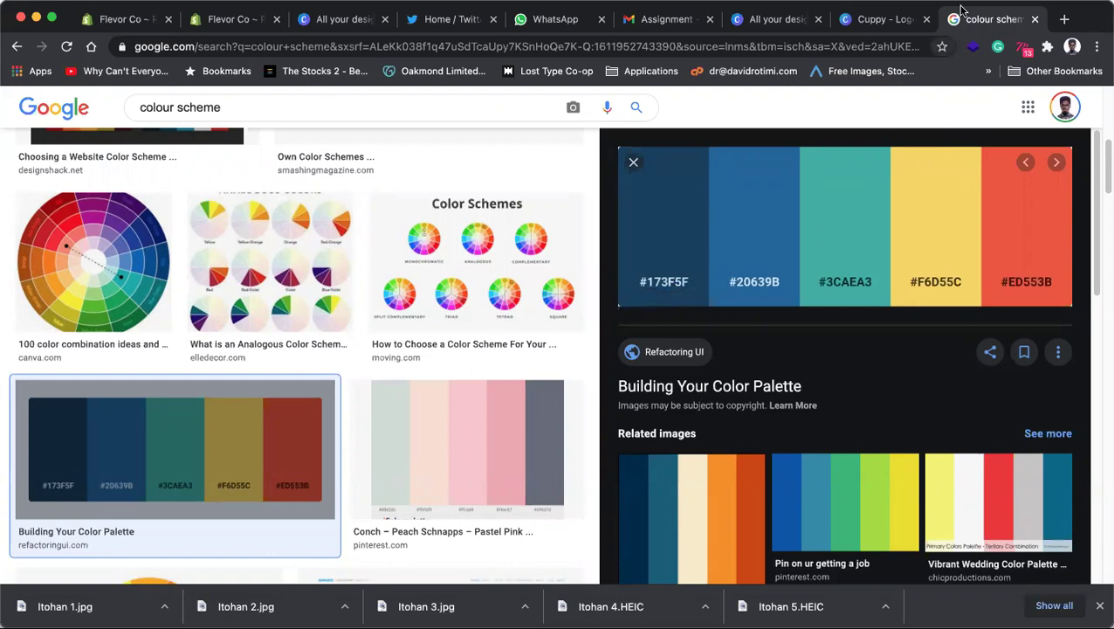
{"action": "left_click", "coordinate": [1065, 20]}
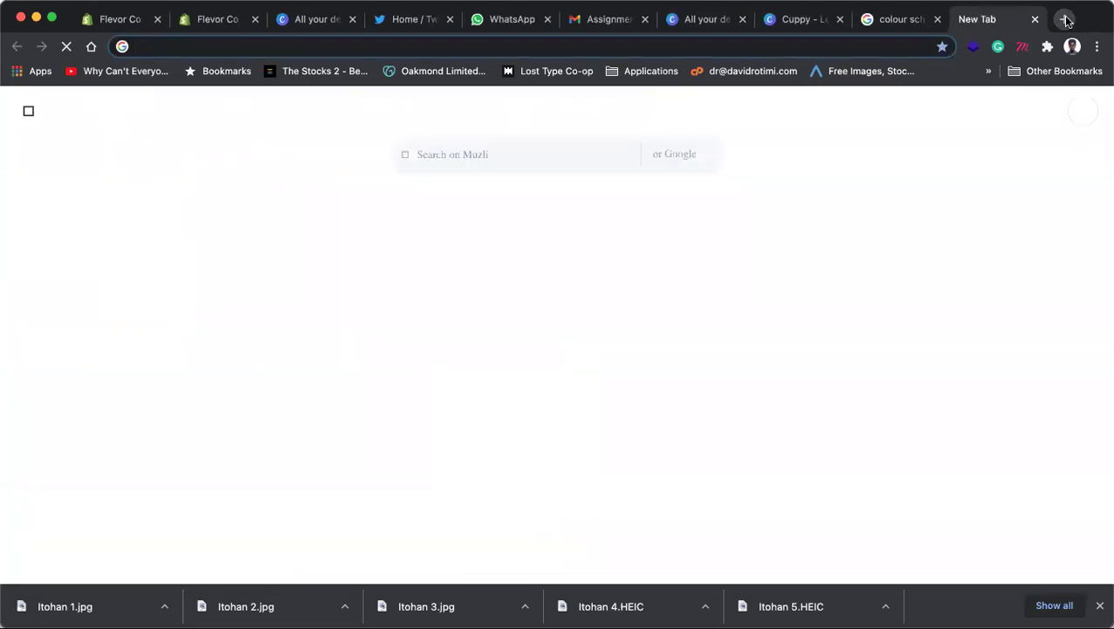
Step: Enter the Coolors address, correcting colour.co and coolours.co to coolors.co
{"action": "type", "text": "colo"}
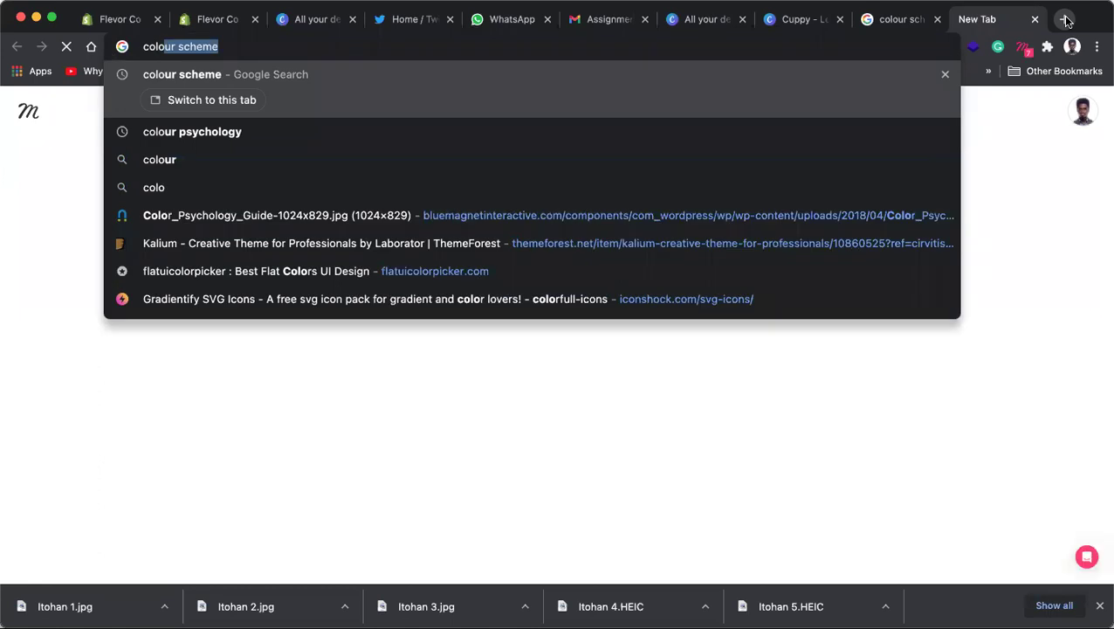
{"action": "type", "text": "ur.co"}
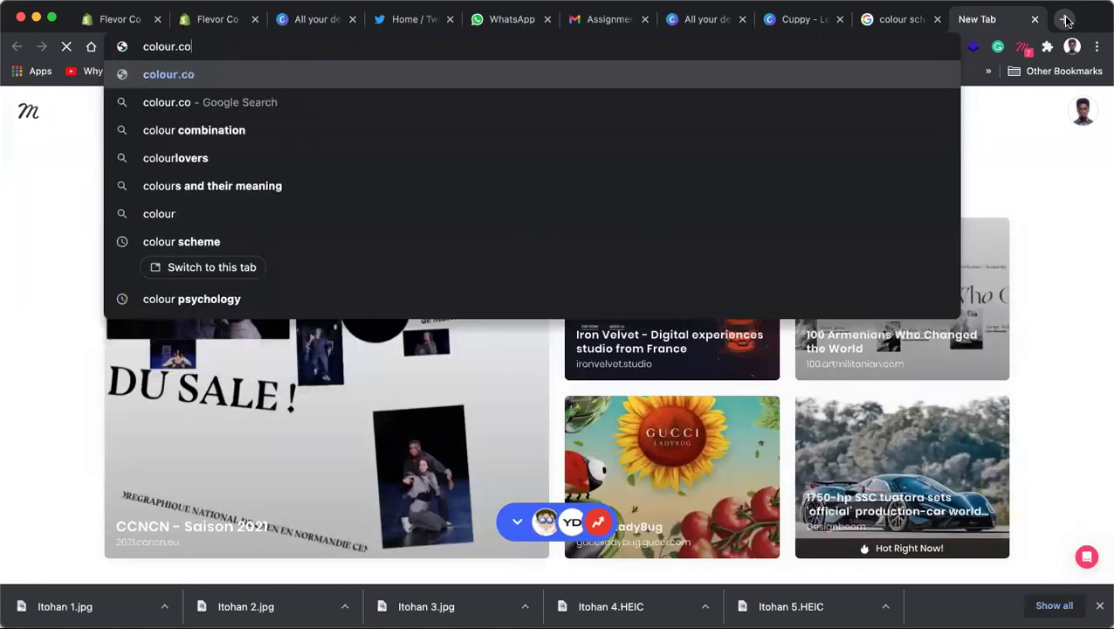
{"action": "key", "text": "Return"}
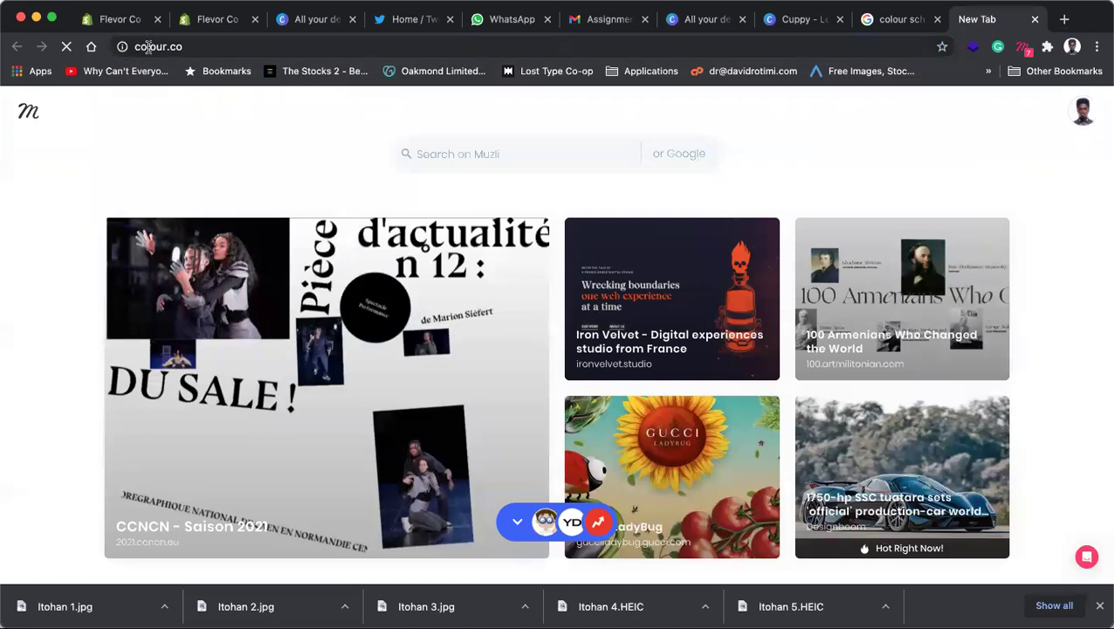
{"action": "left_click", "coordinate": [267, 38]}
{"action": "type", "text": "coo"}
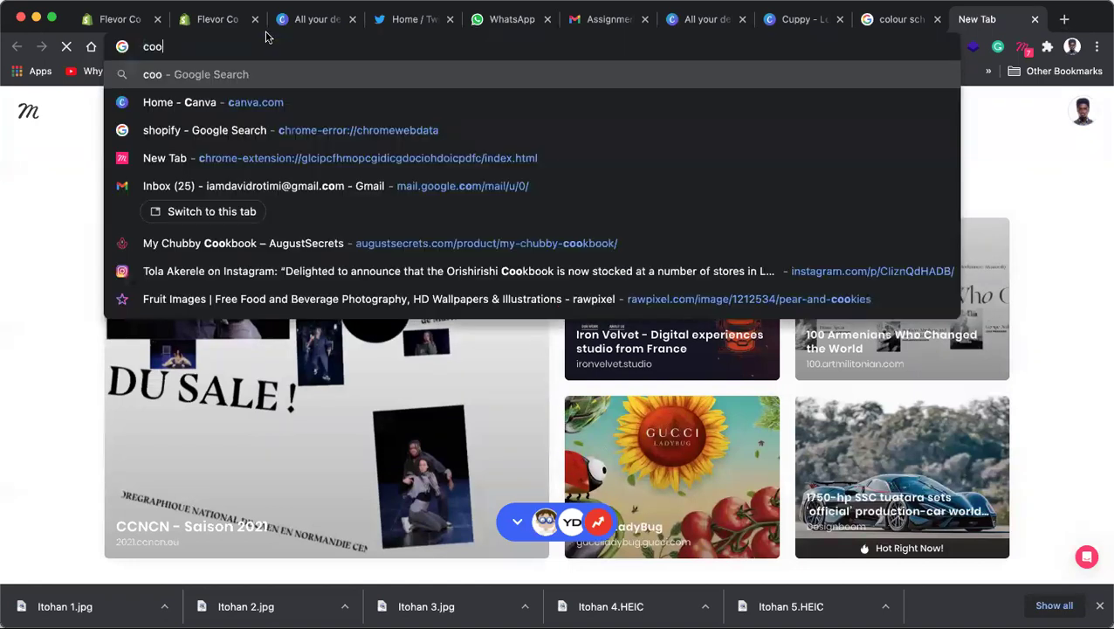
{"action": "type", "text": "lou"}
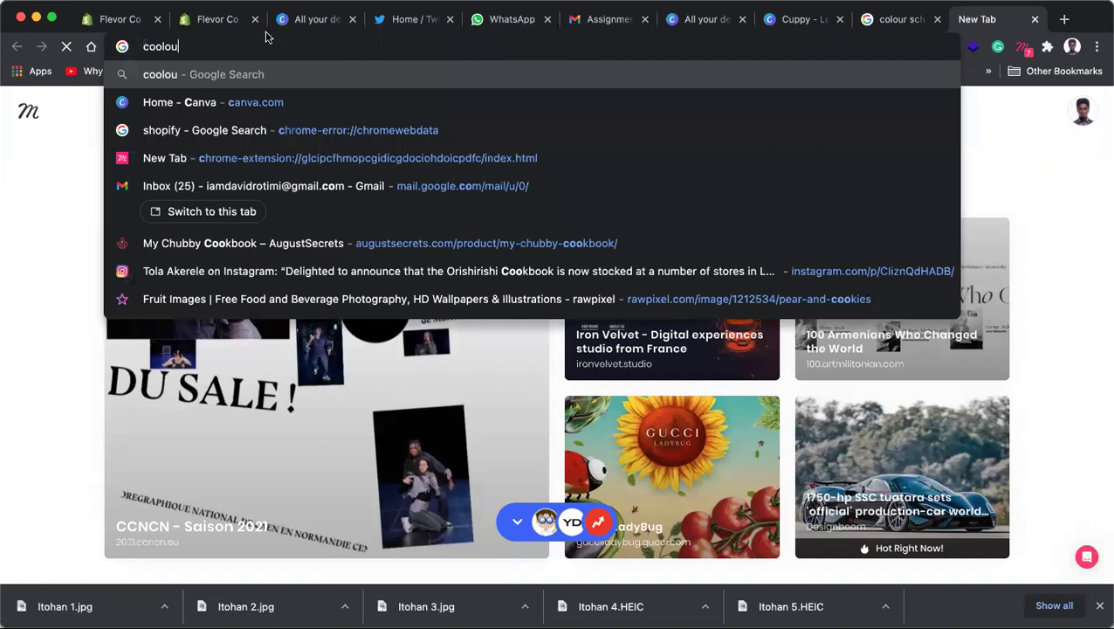
{"action": "type", "text": "rs.co"}
{"action": "key", "text": "Return"}
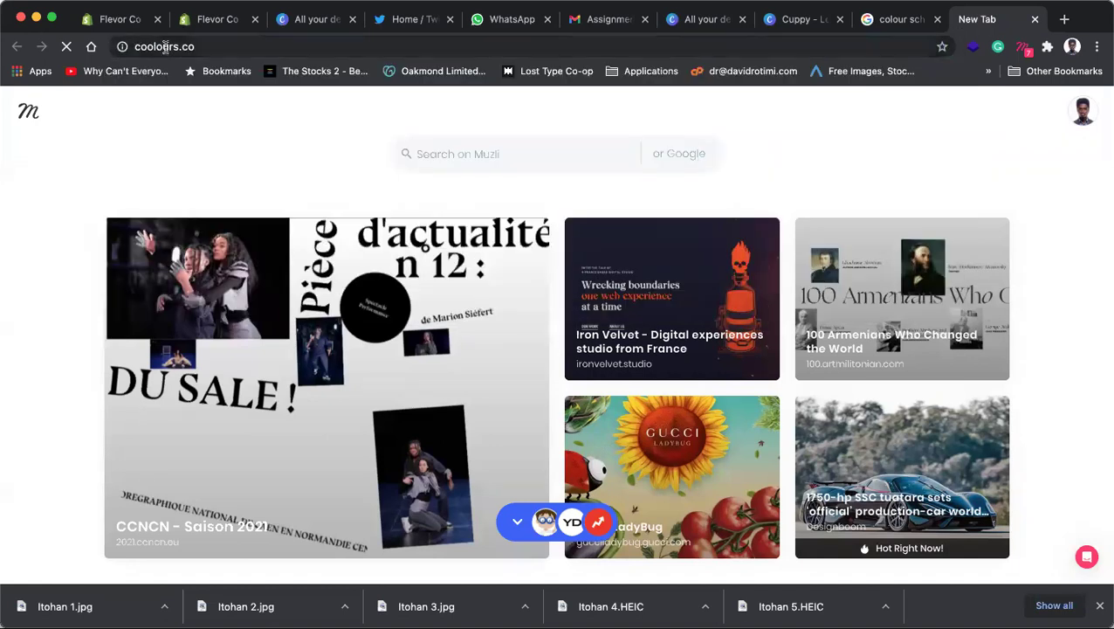
{"action": "left_click", "coordinate": [165, 48]}
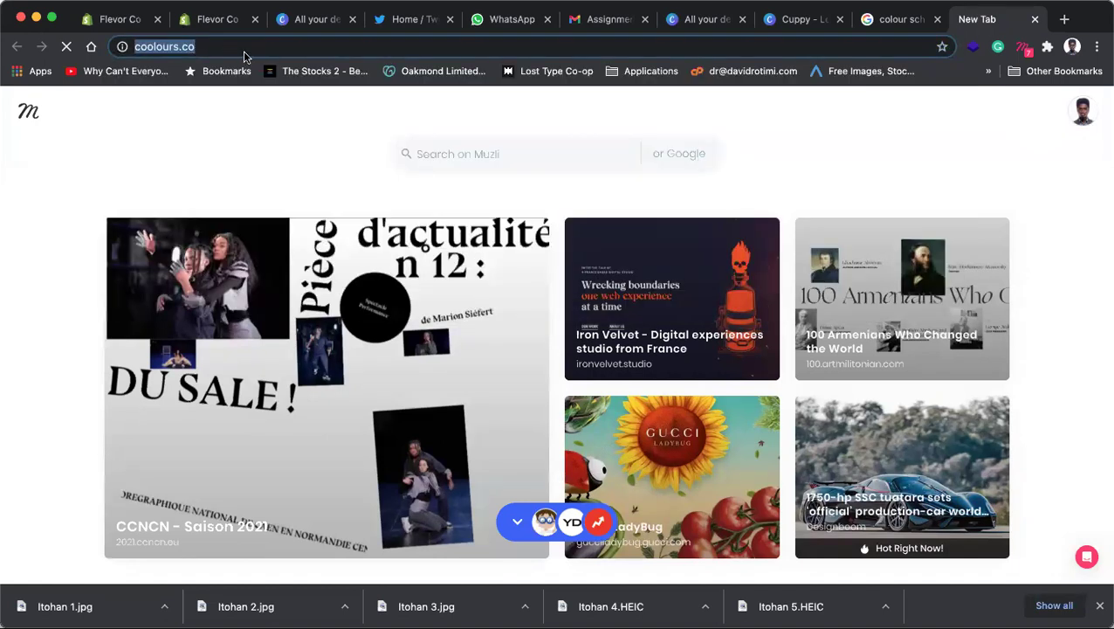
{"action": "type", "text": "coolo"}
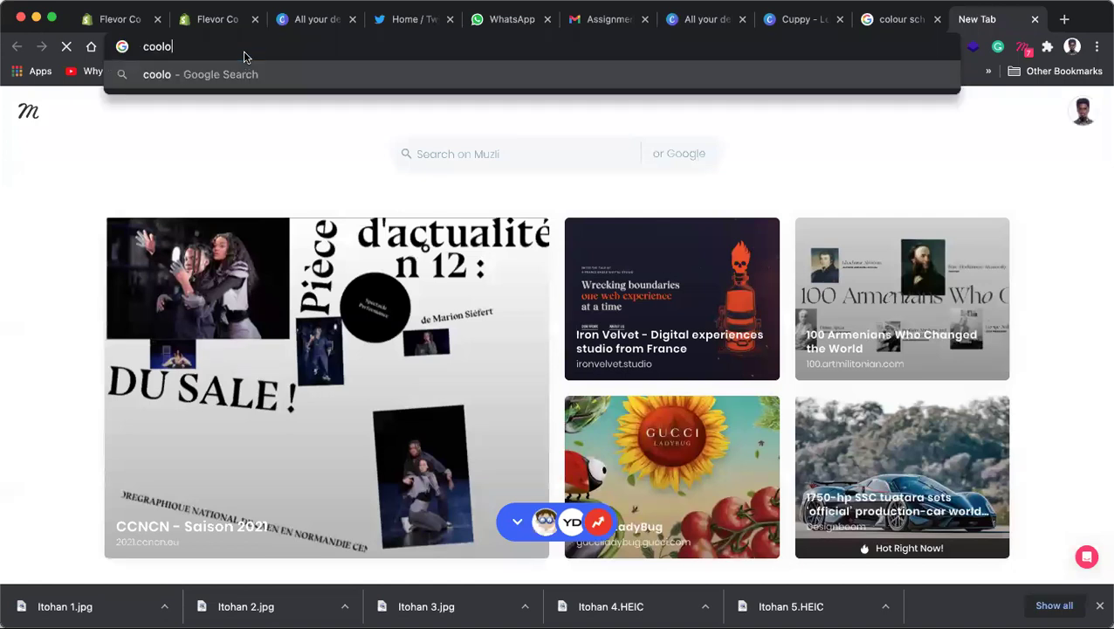
{"action": "type", "text": "rs.co"}
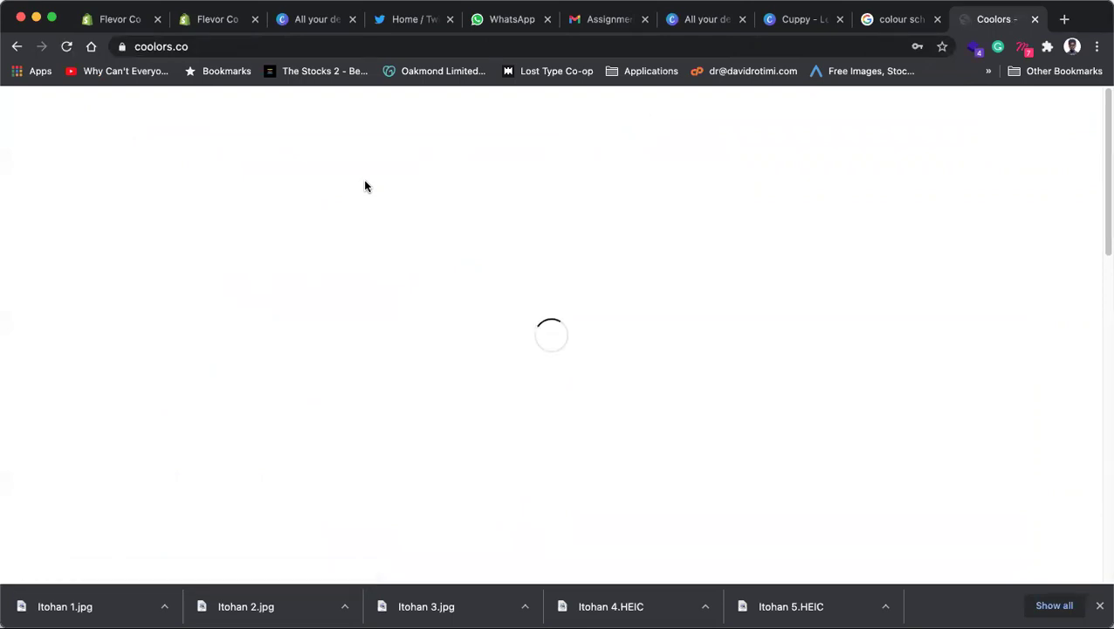
Step: Browse the colour scheme images, then refine the search to 'nude colour scheme'
{"action": "left_click", "coordinate": [891, 25]}
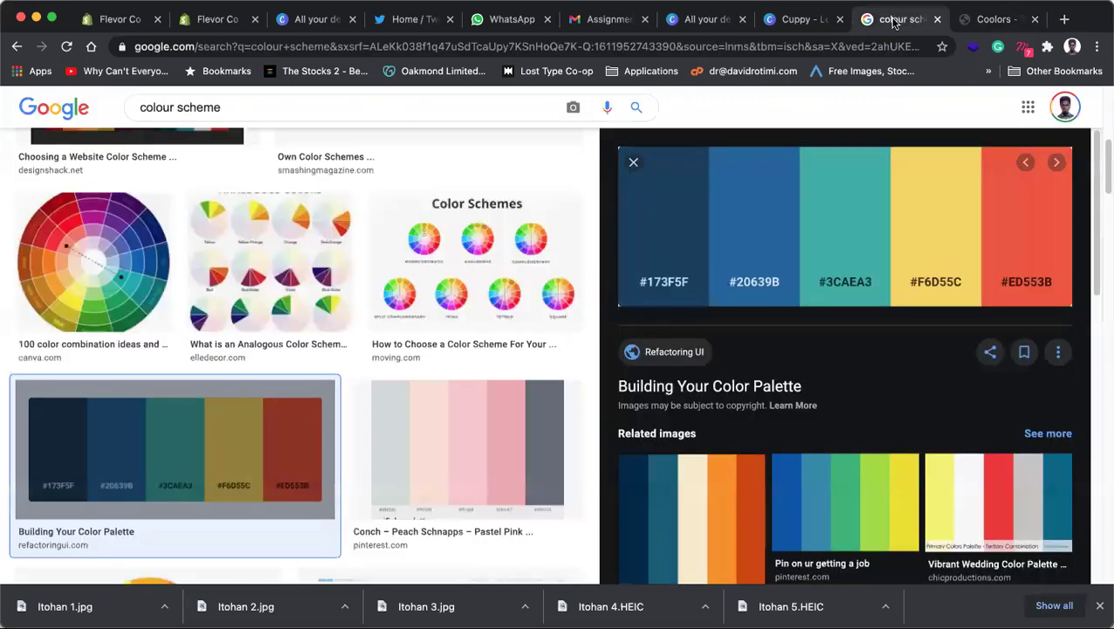
{"action": "scroll", "coordinate": [341, 335], "scroll_direction": "down", "scroll_amount": 5}
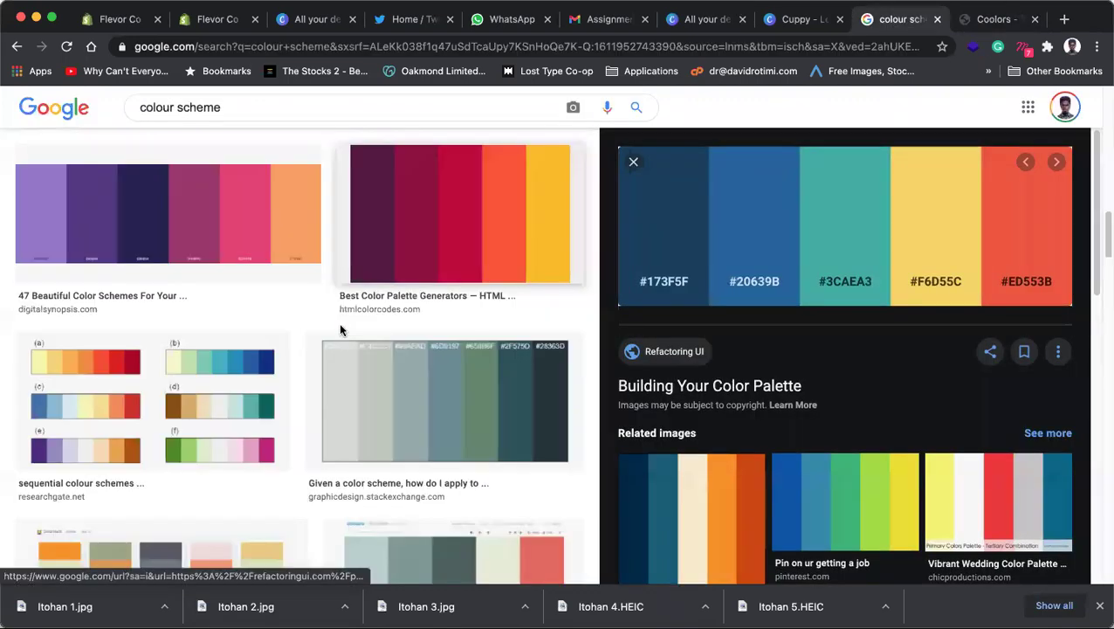
{"action": "scroll", "coordinate": [363, 291], "scroll_direction": "down", "scroll_amount": 4}
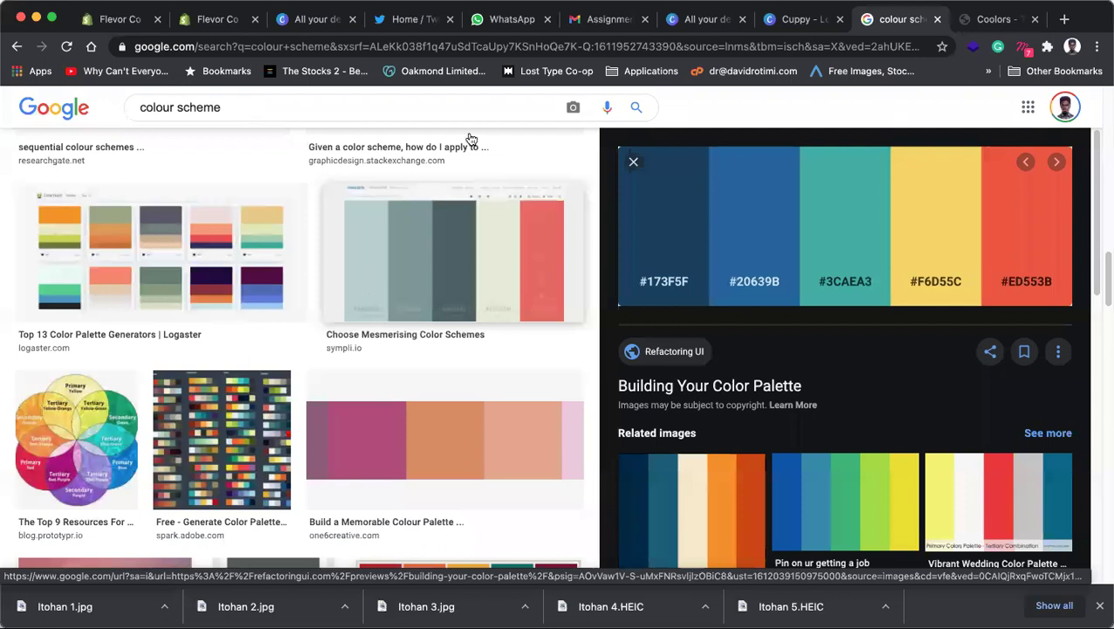
{"action": "scroll", "coordinate": [471, 140], "scroll_direction": "down", "scroll_amount": 5}
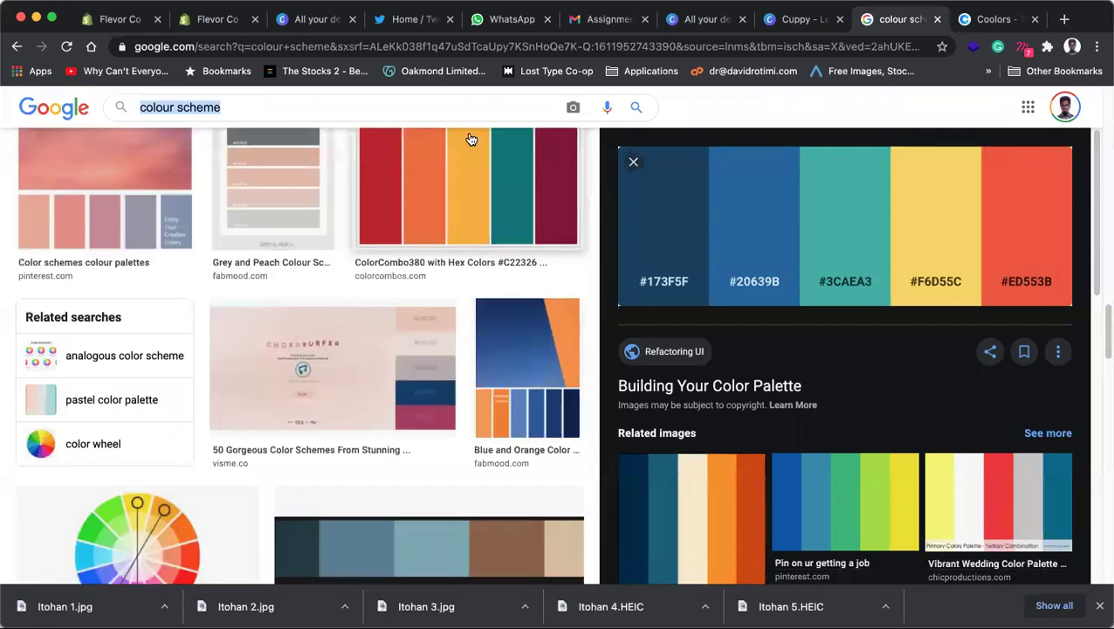
{"action": "type", "text": "nude"}
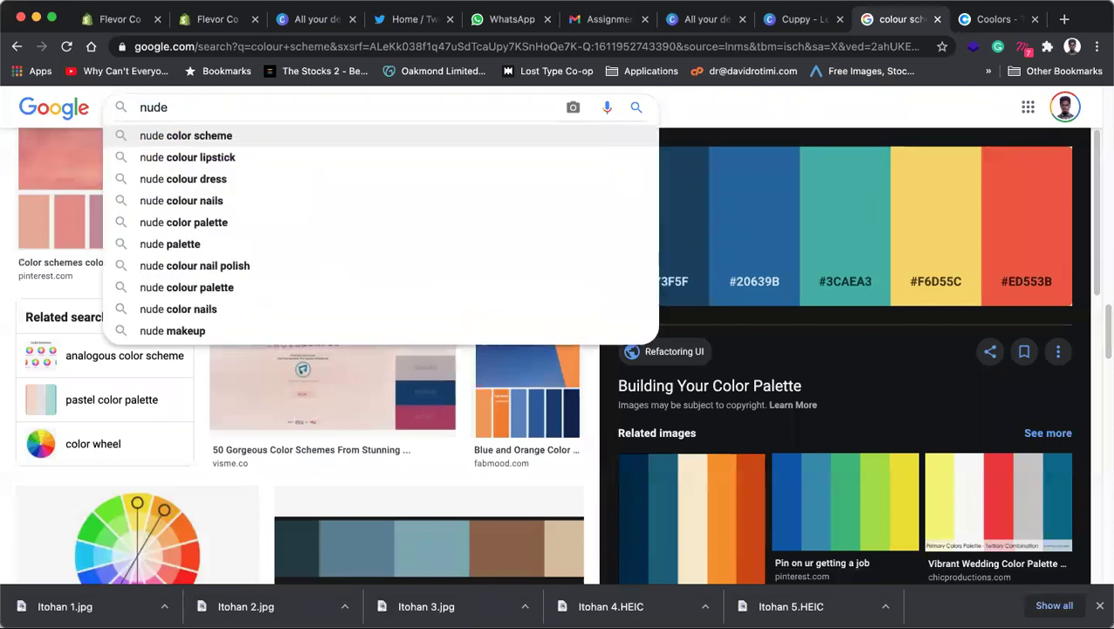
{"action": "key", "text": "Return"}
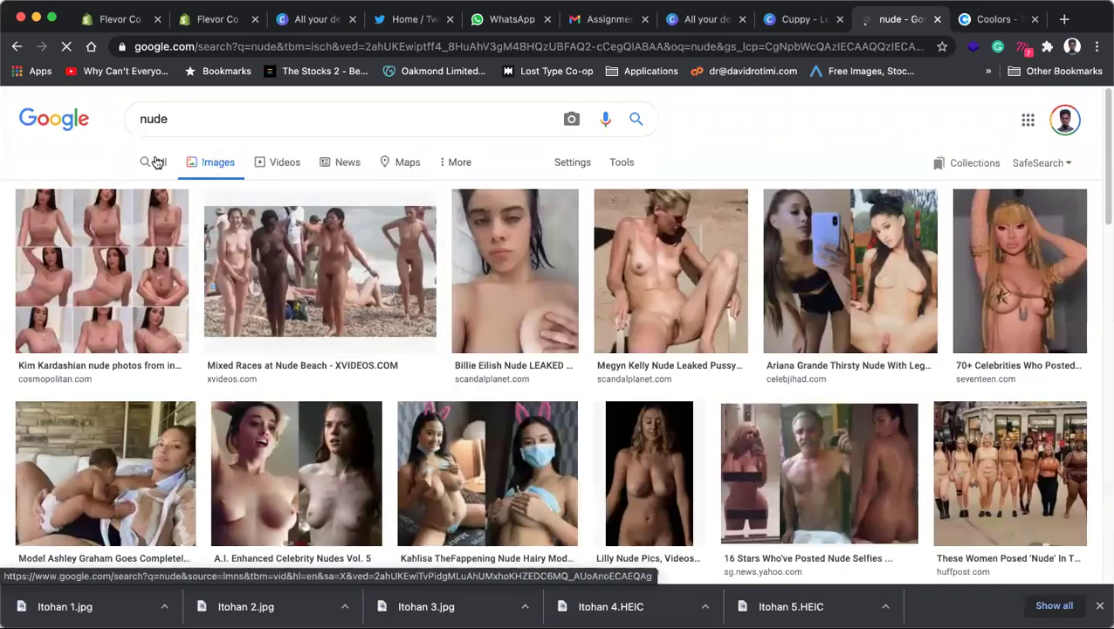
{"action": "left_click", "coordinate": [156, 163]}
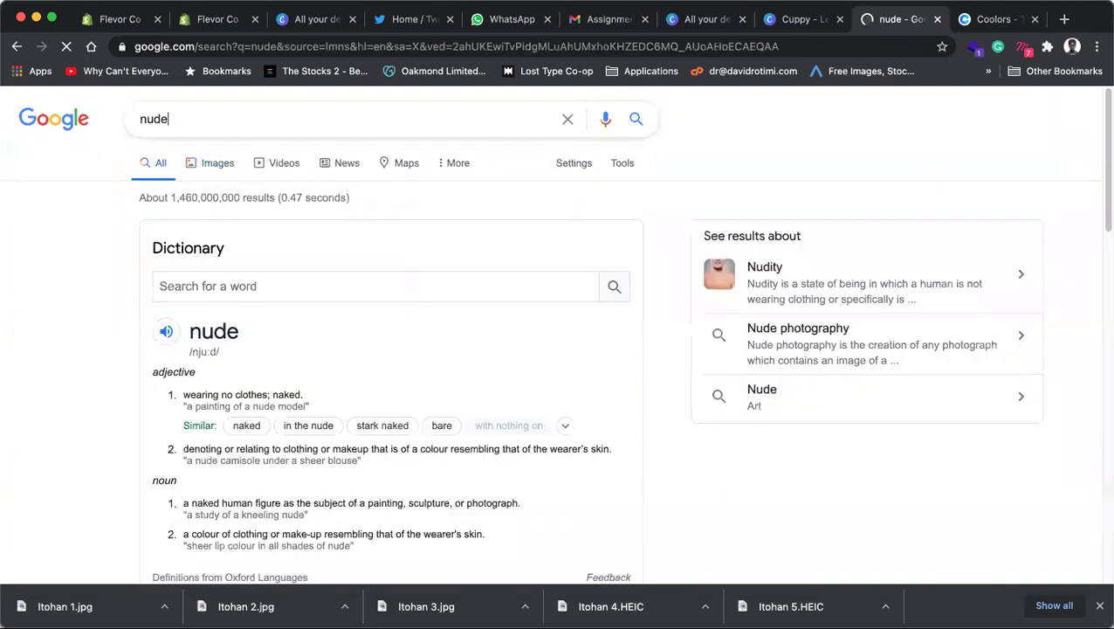
{"action": "type", "text": "colour "}
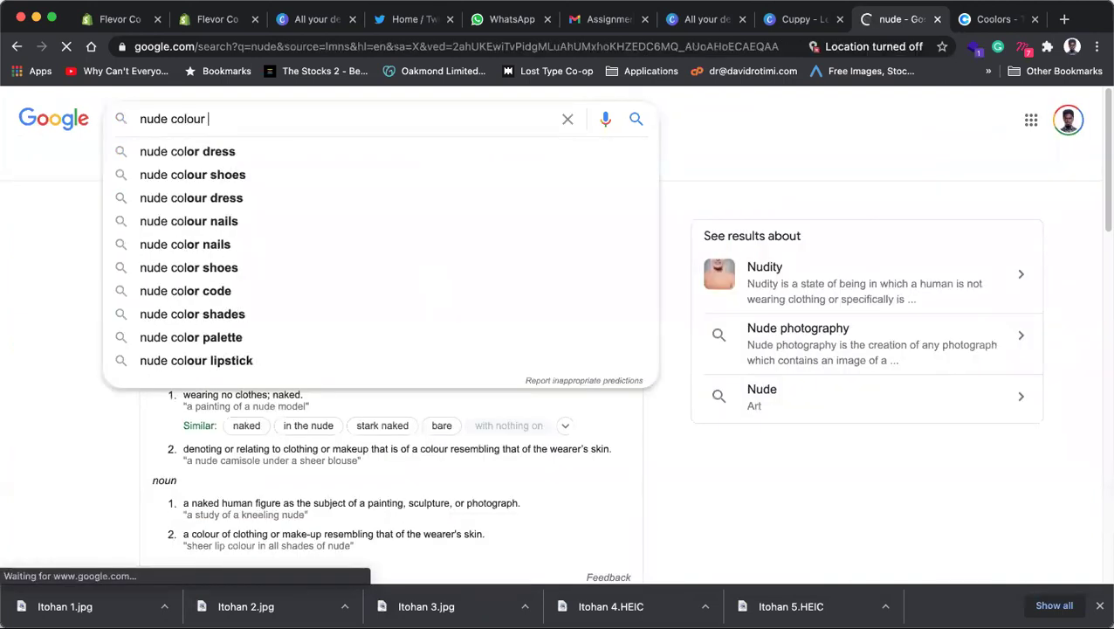
{"action": "type", "text": "scheme"}
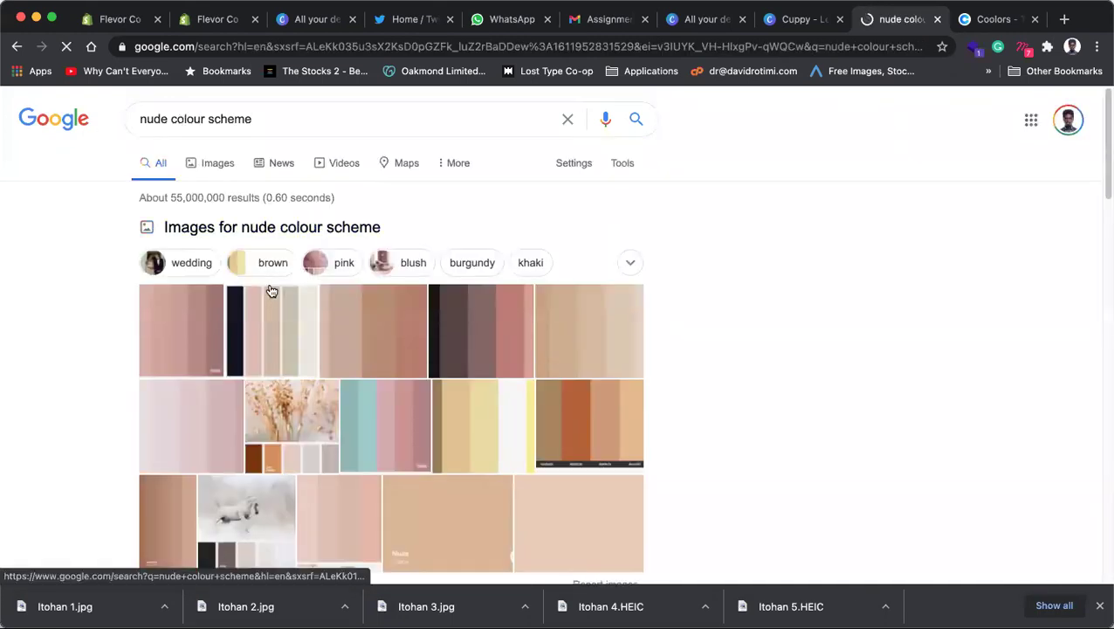
Step: Preview the Color Palette Ideas image result, then return to the Cuppy design
{"action": "left_click", "coordinate": [218, 160]}
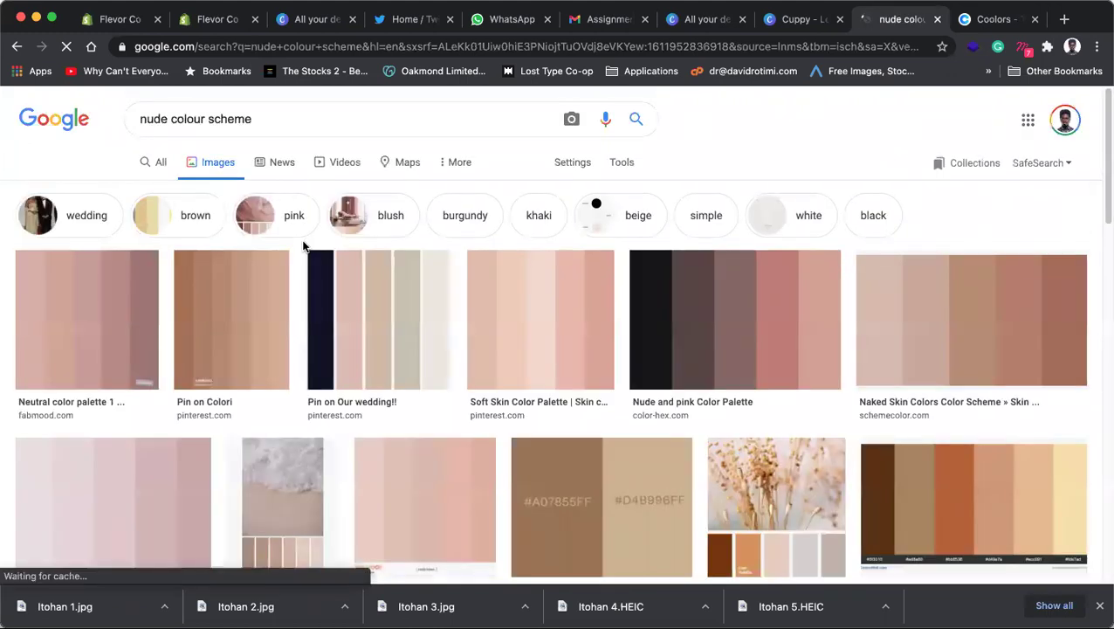
{"action": "scroll", "coordinate": [541, 306], "scroll_direction": "down", "scroll_amount": 5}
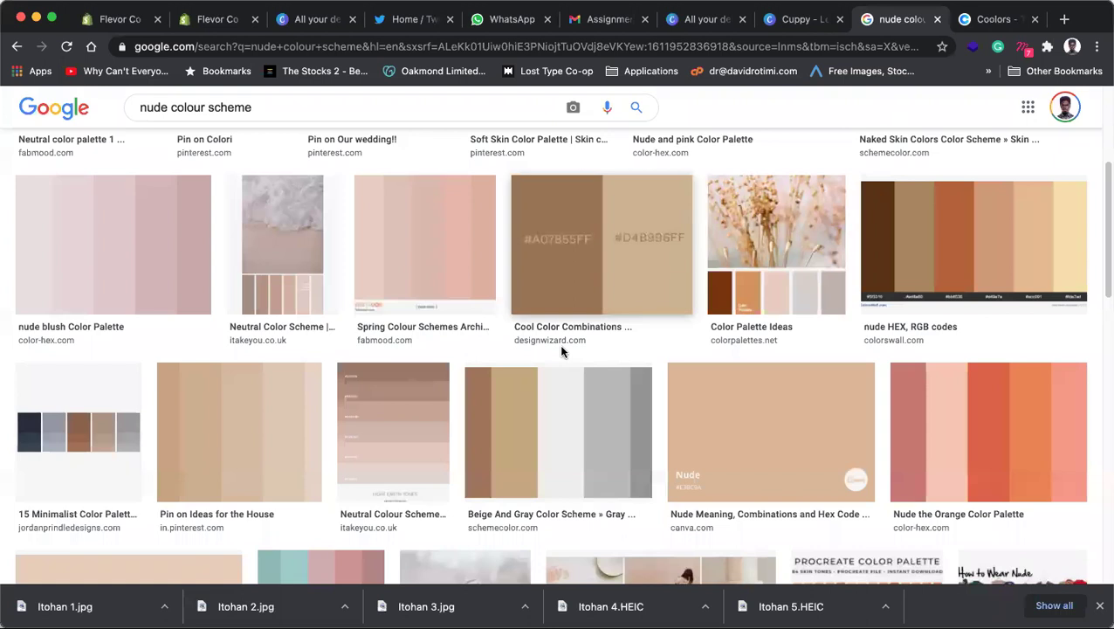
{"action": "left_click", "coordinate": [769, 249]}
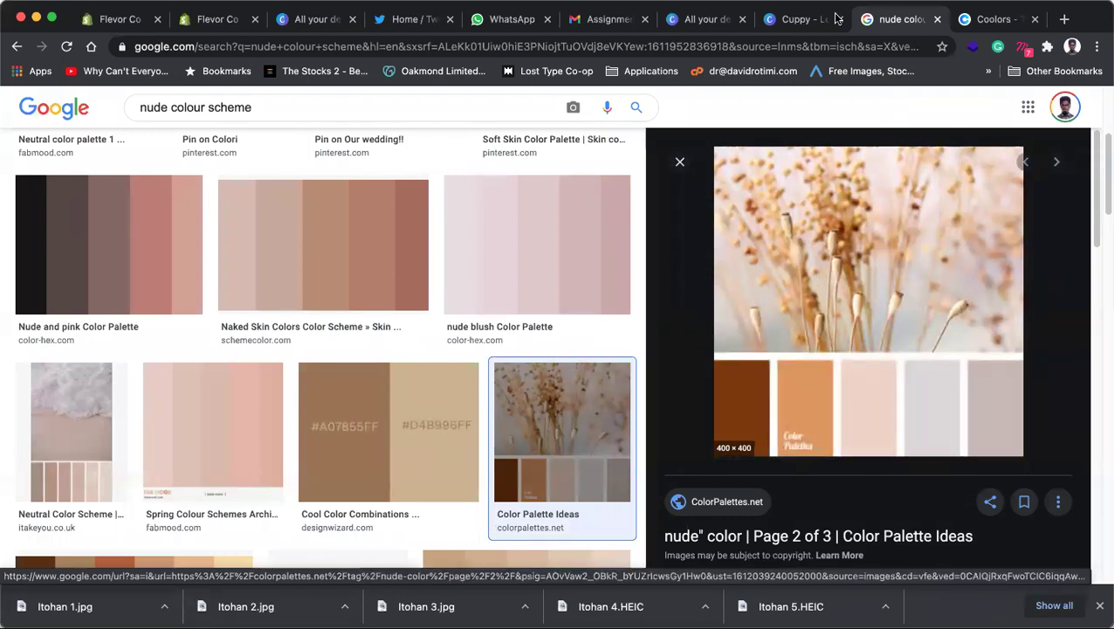
{"action": "left_click", "coordinate": [803, 19]}
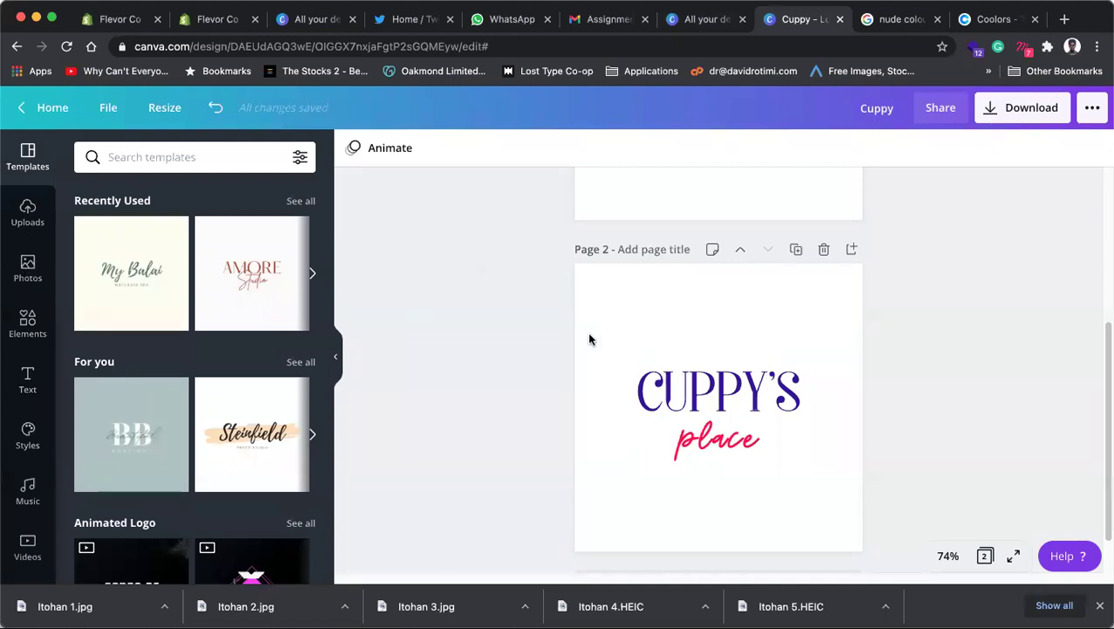
Step: Dismiss the Coolors welcome pop-ups, close the Coolors tab and head back to Canva
{"action": "left_click", "coordinate": [996, 19]}
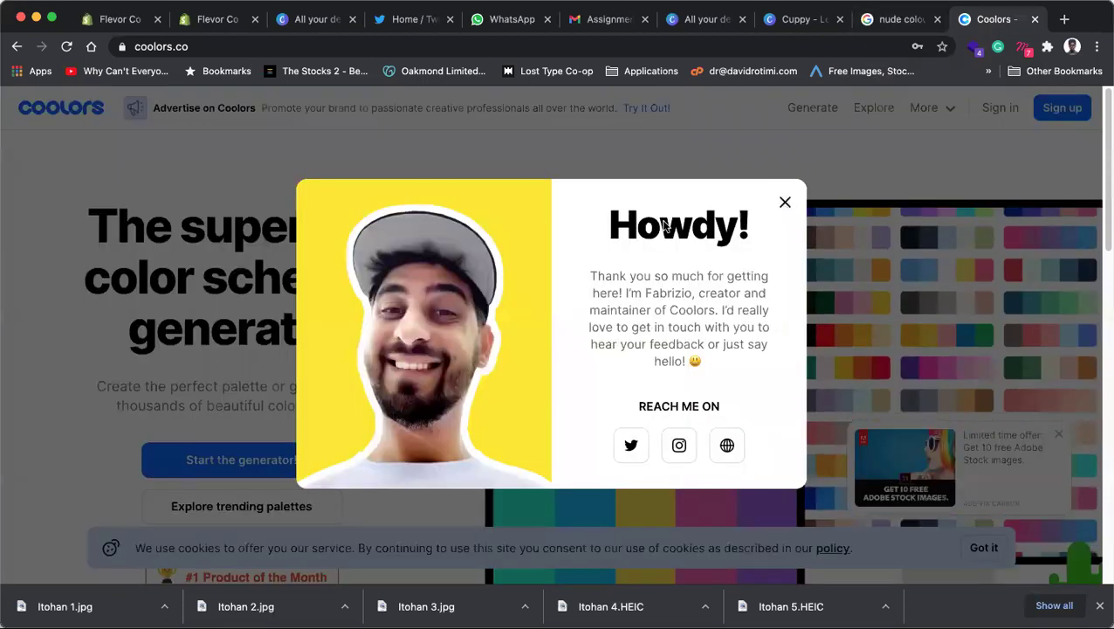
{"action": "left_click", "coordinate": [785, 203]}
{"action": "left_click", "coordinate": [394, 193]}
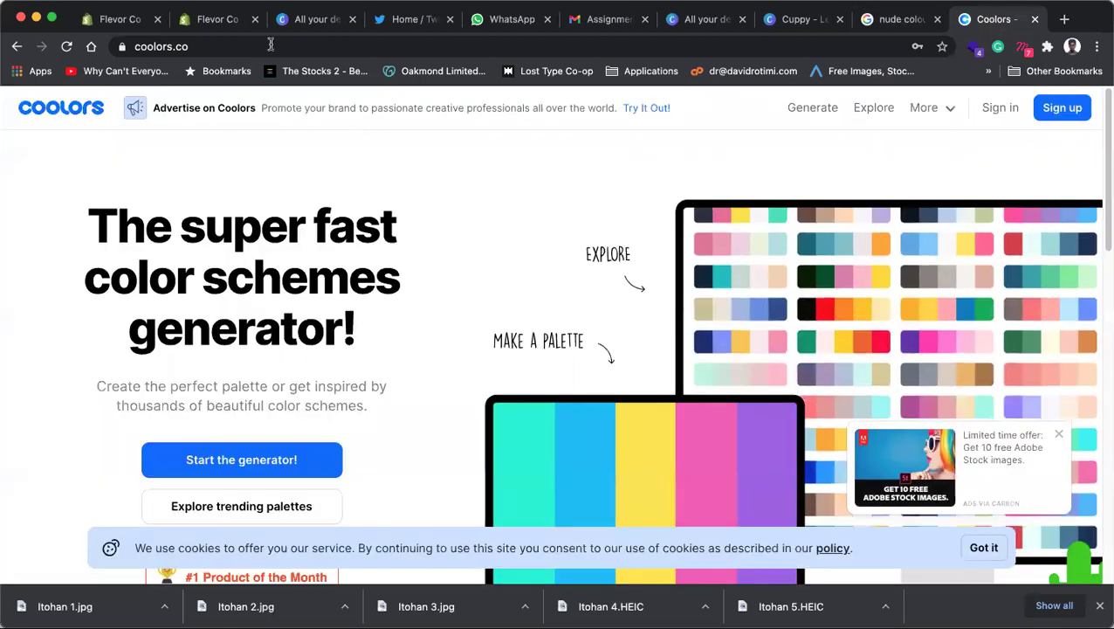
{"action": "key", "text": "super+l"}
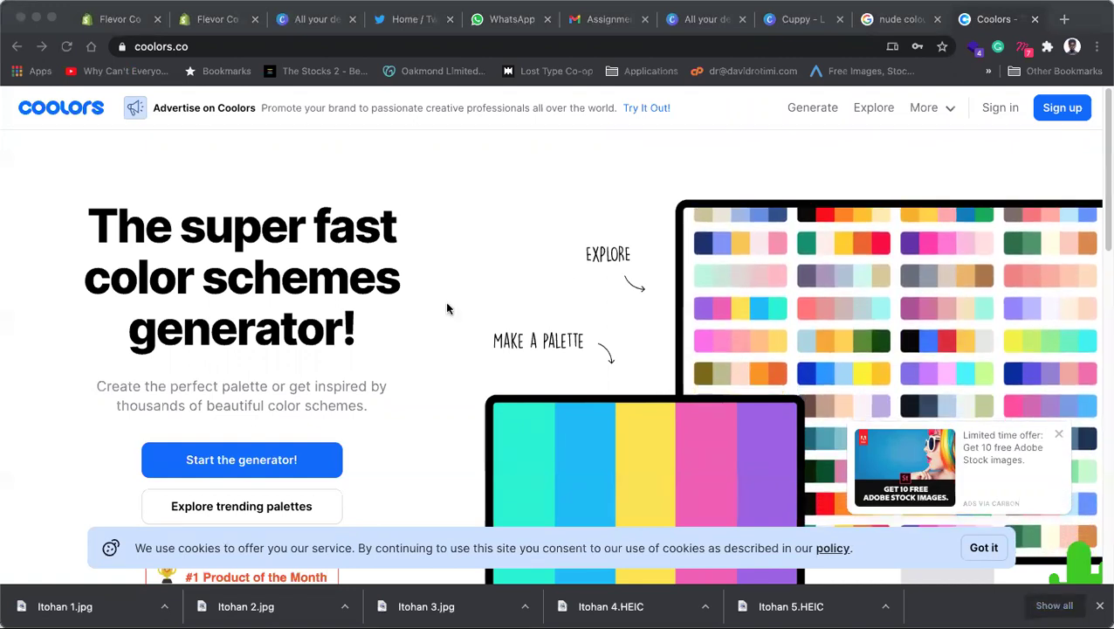
{"action": "key", "text": "super+l"}
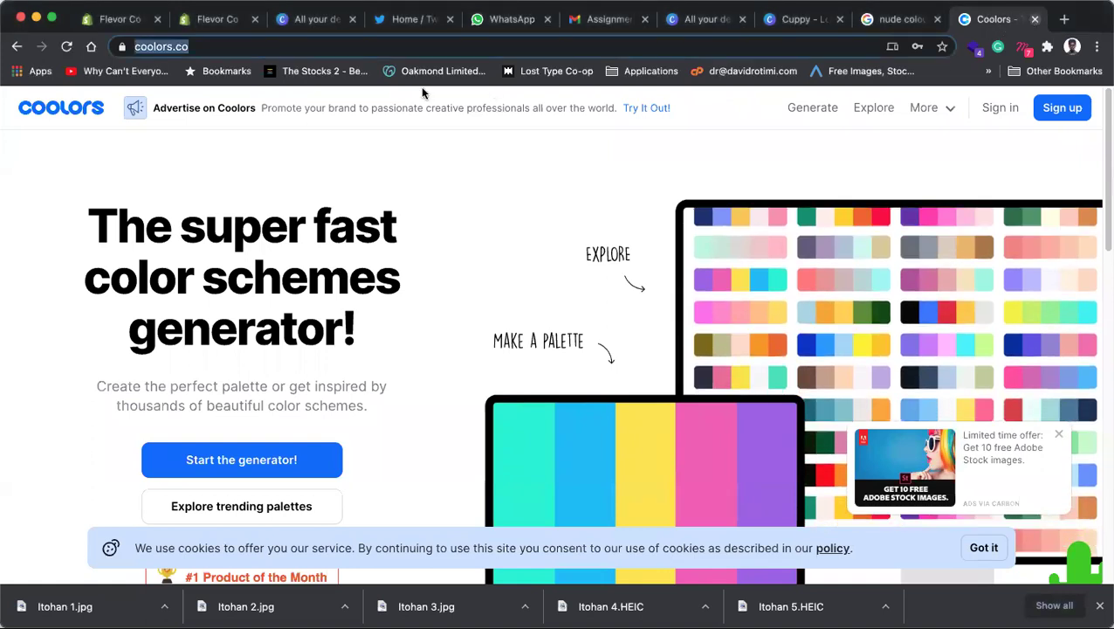
{"action": "key", "text": "super+w"}
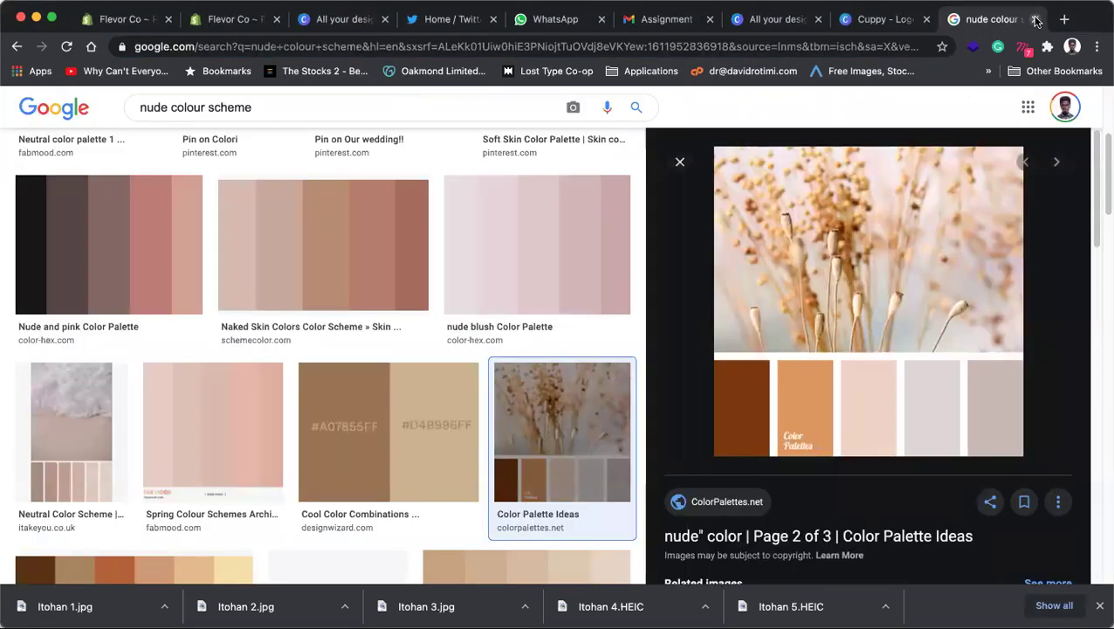
{"action": "key", "text": "super+alt+Left"}
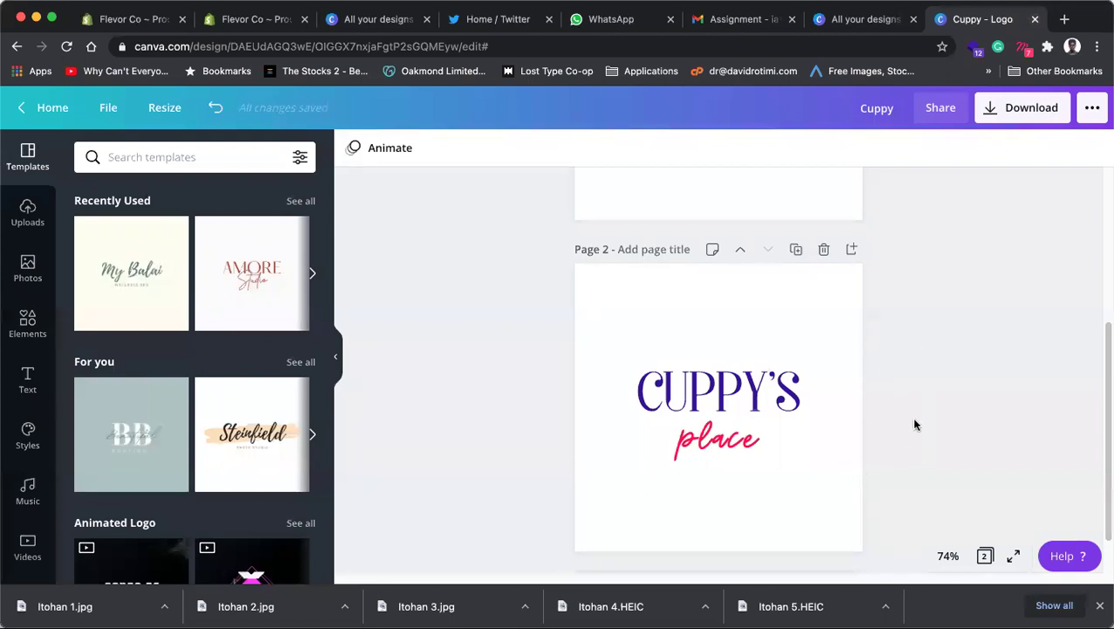
Step: Colour page 1's Cuppy's script purple and the PLACE text red
{"action": "scroll", "coordinate": [915, 424], "scroll_direction": "up", "scroll_amount": 3}
{"action": "left_click", "coordinate": [778, 363]}
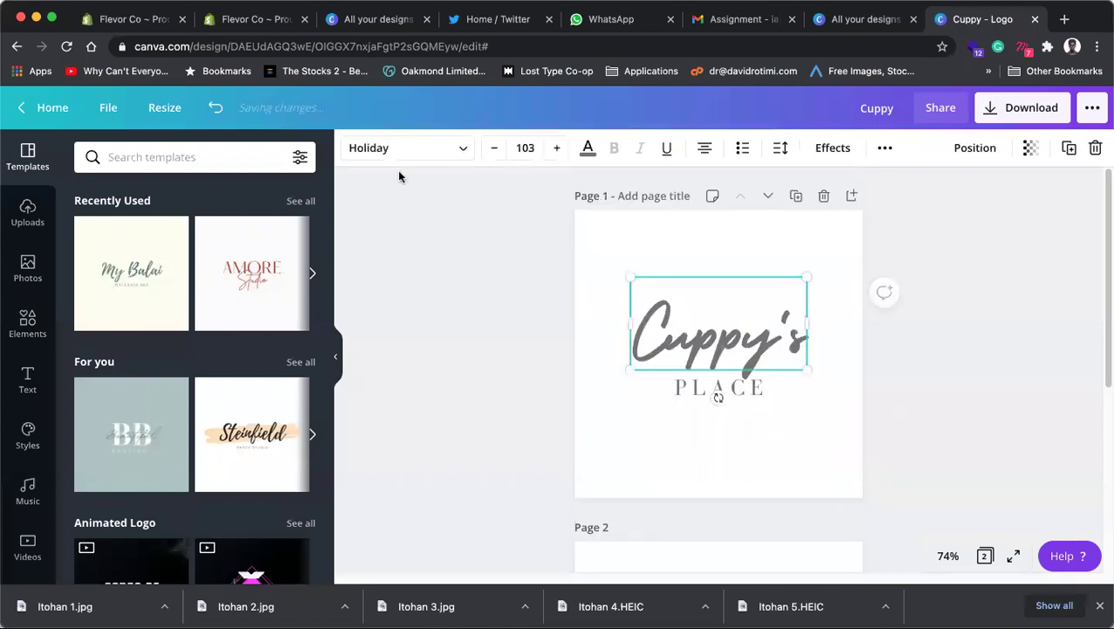
{"action": "left_click", "coordinate": [586, 150]}
{"action": "left_click", "coordinate": [90, 302]}
{"action": "left_click", "coordinate": [756, 388]}
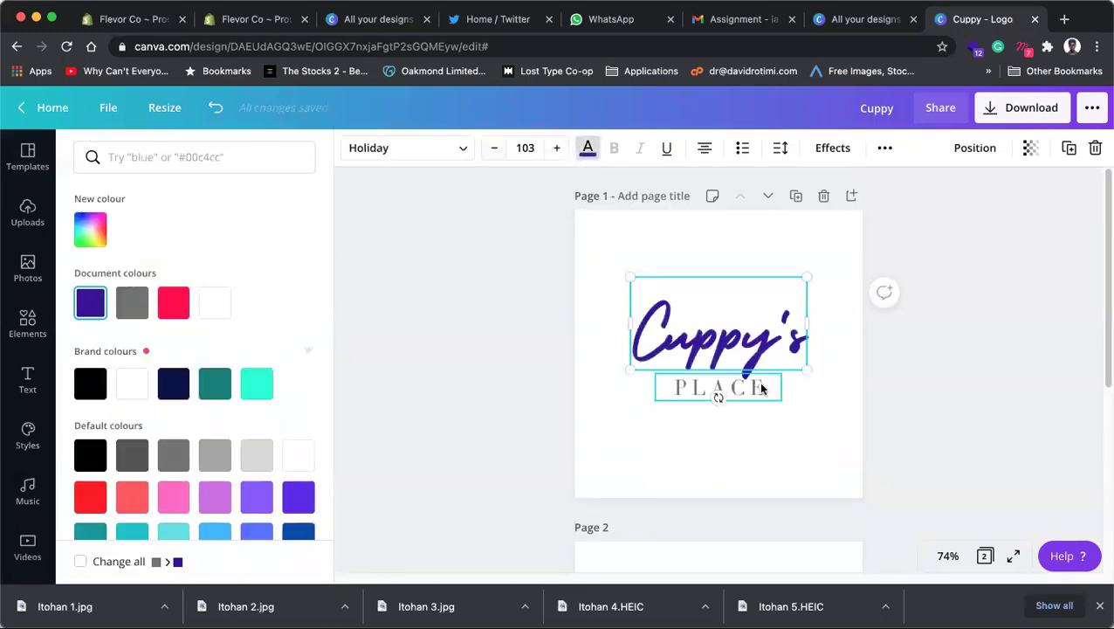
{"action": "left_click", "coordinate": [173, 302]}
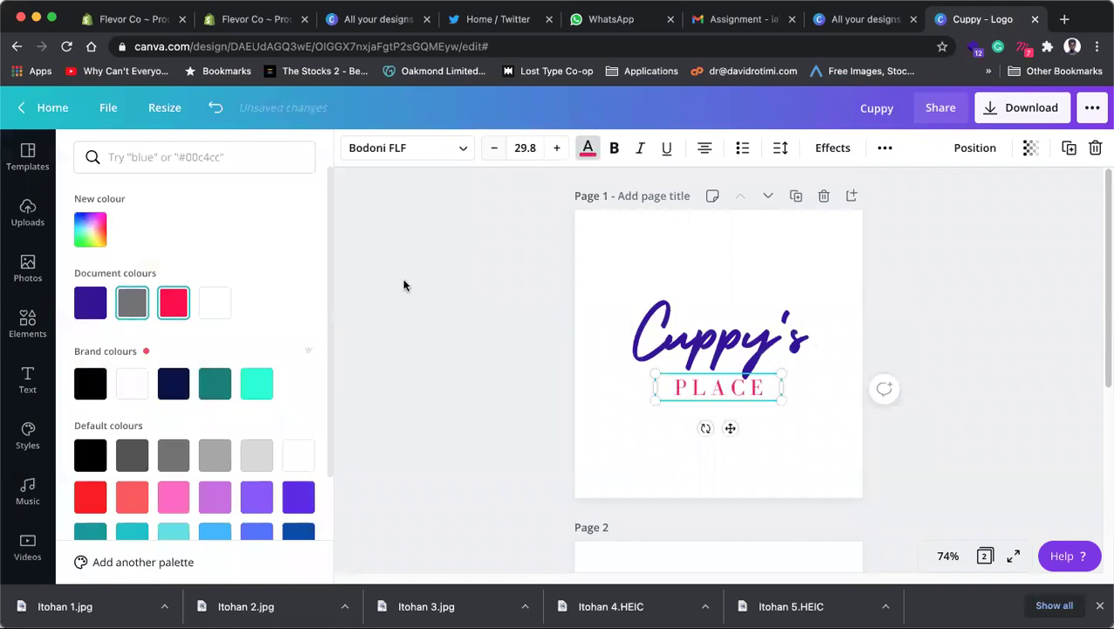
{"action": "left_click", "coordinate": [950, 404]}
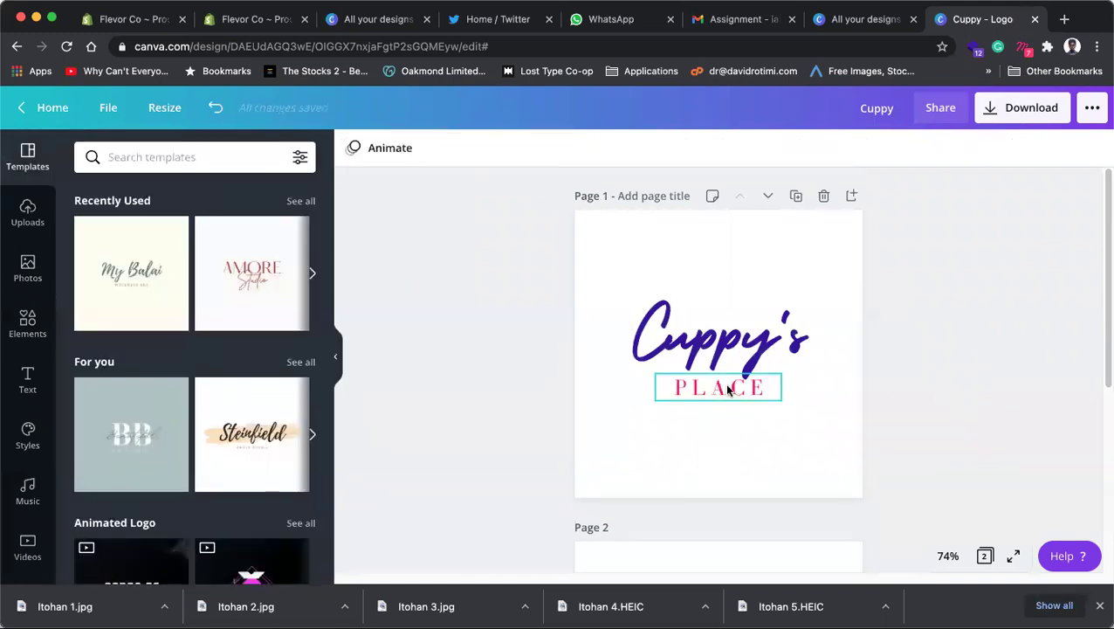
Step: Centre Cuppy's on the page, then marquee-select both Cuppy's and PLACE
{"action": "left_click_drag", "start_coordinate": [756, 367], "coordinate": [765, 354]}
{"action": "left_click", "coordinate": [917, 395]}
{"action": "scroll", "coordinate": [906, 391], "scroll_direction": "down", "scroll_amount": 3}
{"action": "scroll", "coordinate": [905, 390], "scroll_direction": "up", "scroll_amount": 3}
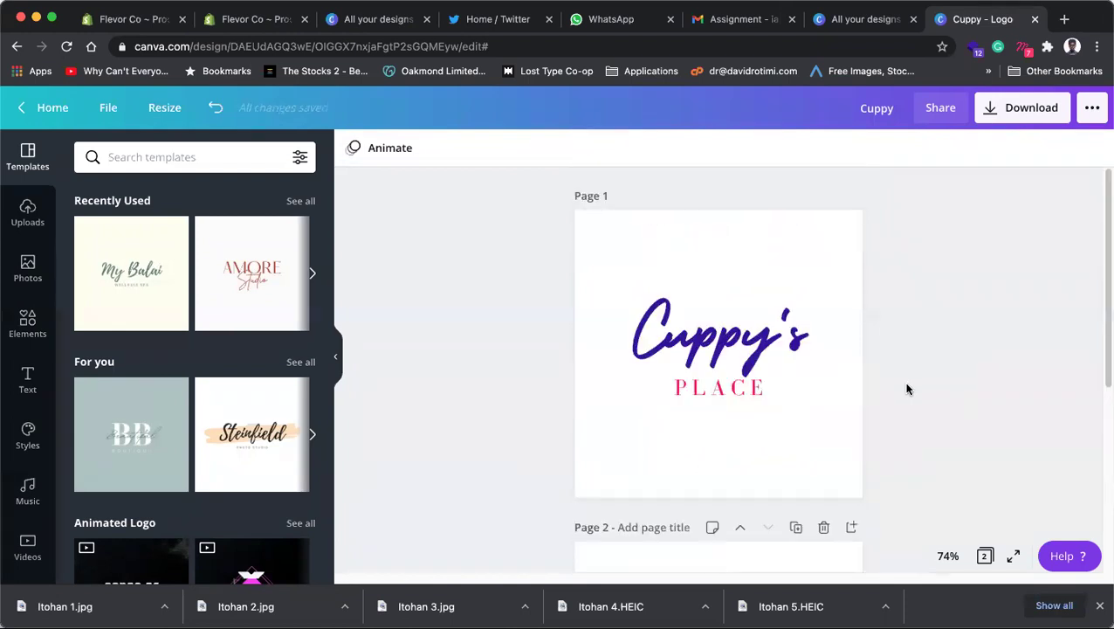
{"action": "scroll", "coordinate": [906, 389], "scroll_direction": "down", "scroll_amount": 3}
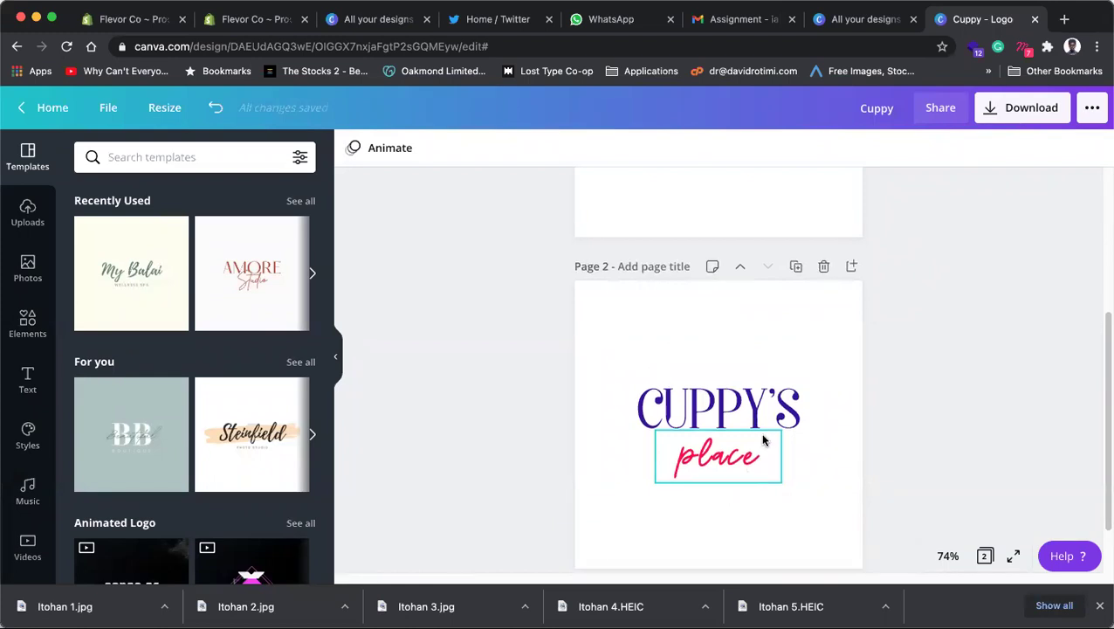
{"action": "scroll", "coordinate": [763, 441], "scroll_direction": "up", "scroll_amount": 3}
{"action": "scroll", "coordinate": [763, 441], "scroll_direction": "down", "scroll_amount": 3}
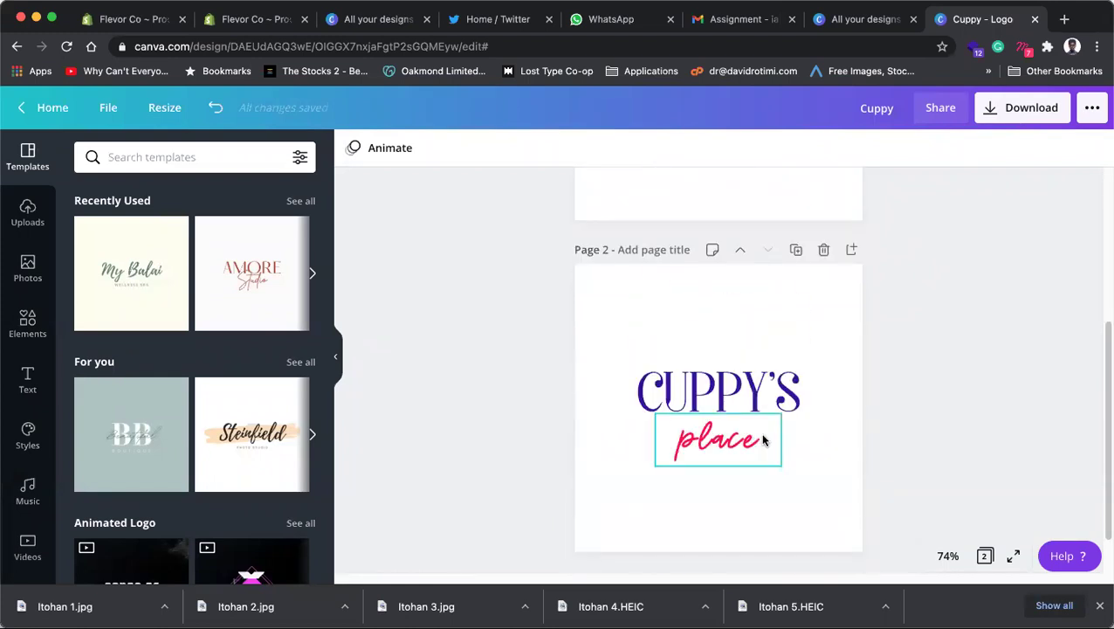
{"action": "scroll", "coordinate": [763, 441], "scroll_direction": "up", "scroll_amount": 3}
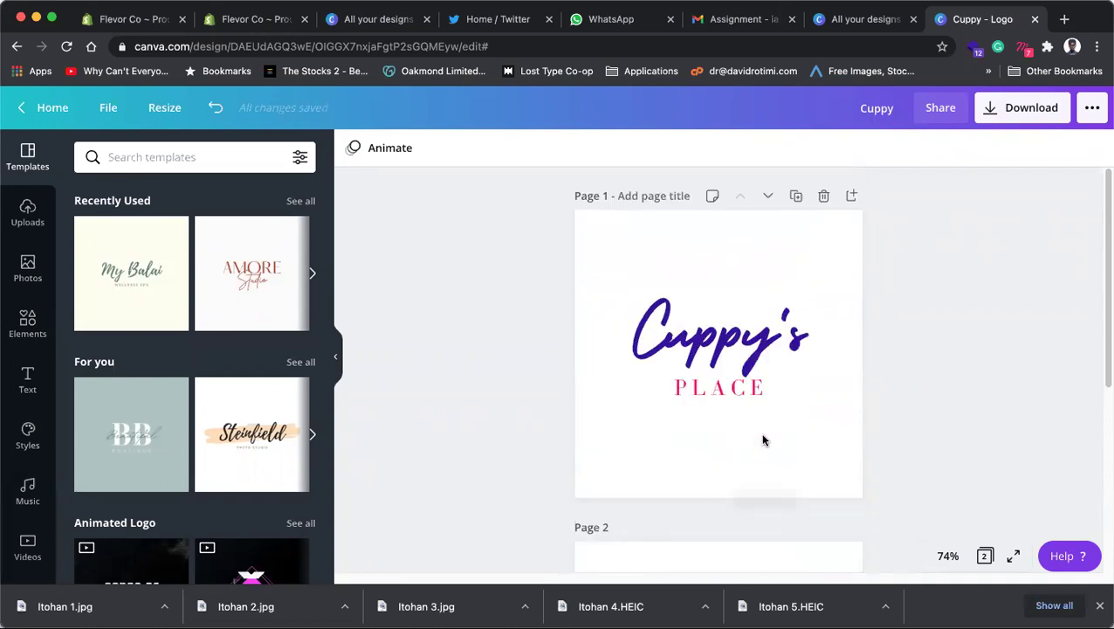
{"action": "scroll", "coordinate": [763, 441], "scroll_direction": "down", "scroll_amount": 3}
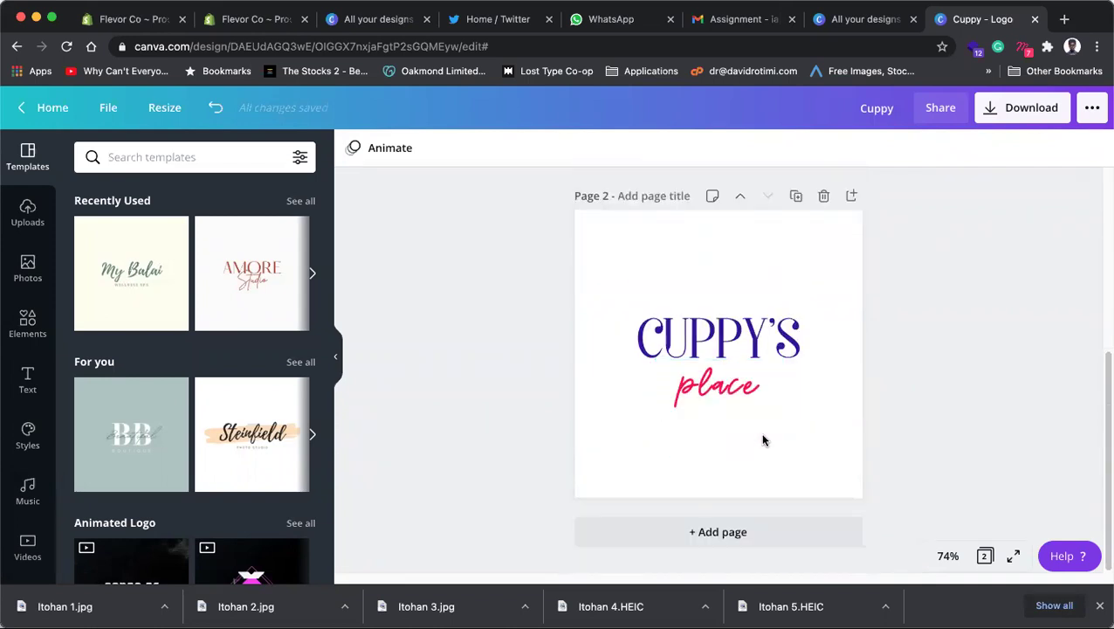
{"action": "scroll", "coordinate": [763, 441], "scroll_direction": "up", "scroll_amount": 3}
{"action": "scroll", "coordinate": [764, 441], "scroll_direction": "up", "scroll_amount": 1}
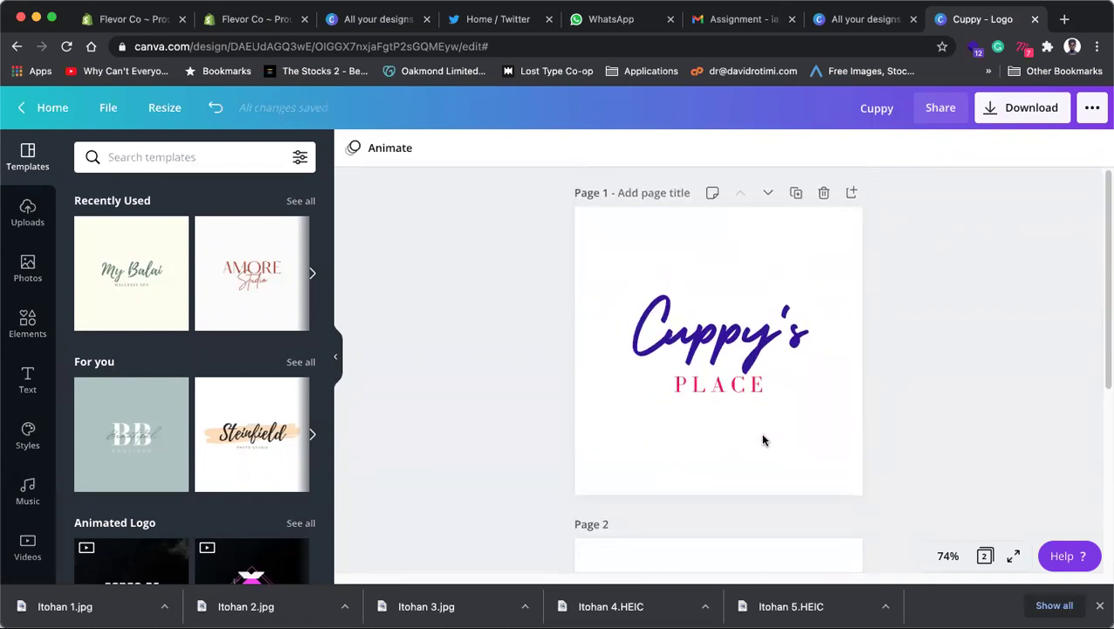
{"action": "scroll", "coordinate": [763, 441], "scroll_direction": "down", "scroll_amount": 3}
{"action": "scroll", "coordinate": [763, 441], "scroll_direction": "up", "scroll_amount": 3}
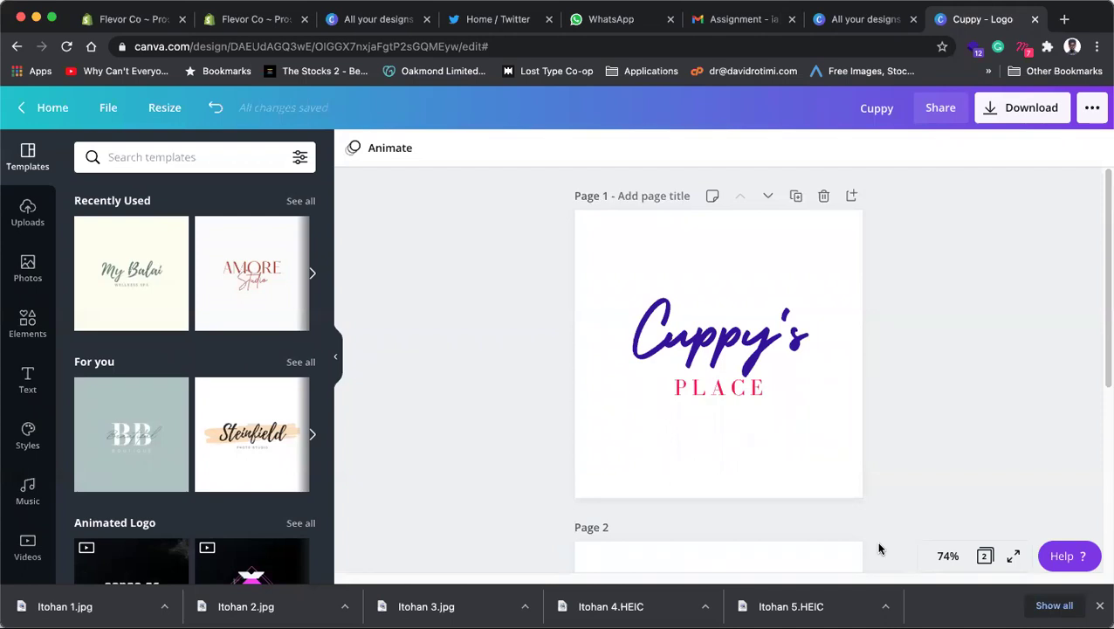
{"action": "left_click_drag", "start_coordinate": [508, 257], "coordinate": [943, 466]}
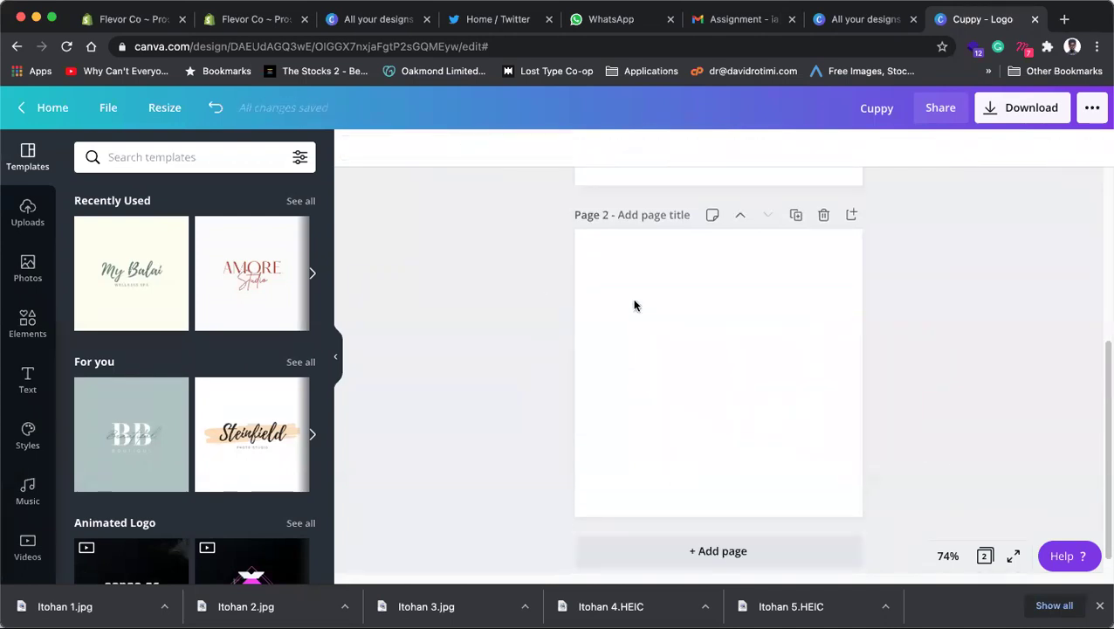
{"action": "scroll", "coordinate": [635, 305], "scroll_direction": "up", "scroll_amount": 4}
{"action": "left_click_drag", "start_coordinate": [894, 470], "coordinate": [616, 274]}
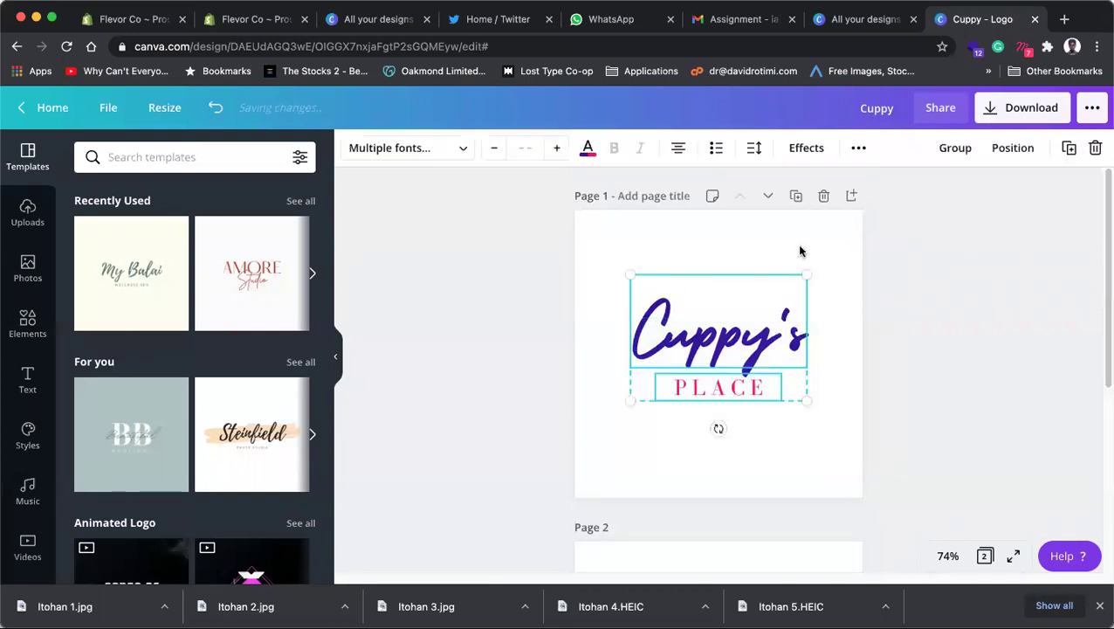
Step: Group Cuppy's and PLACE into a single logo element
{"action": "key", "text": "super+g"}
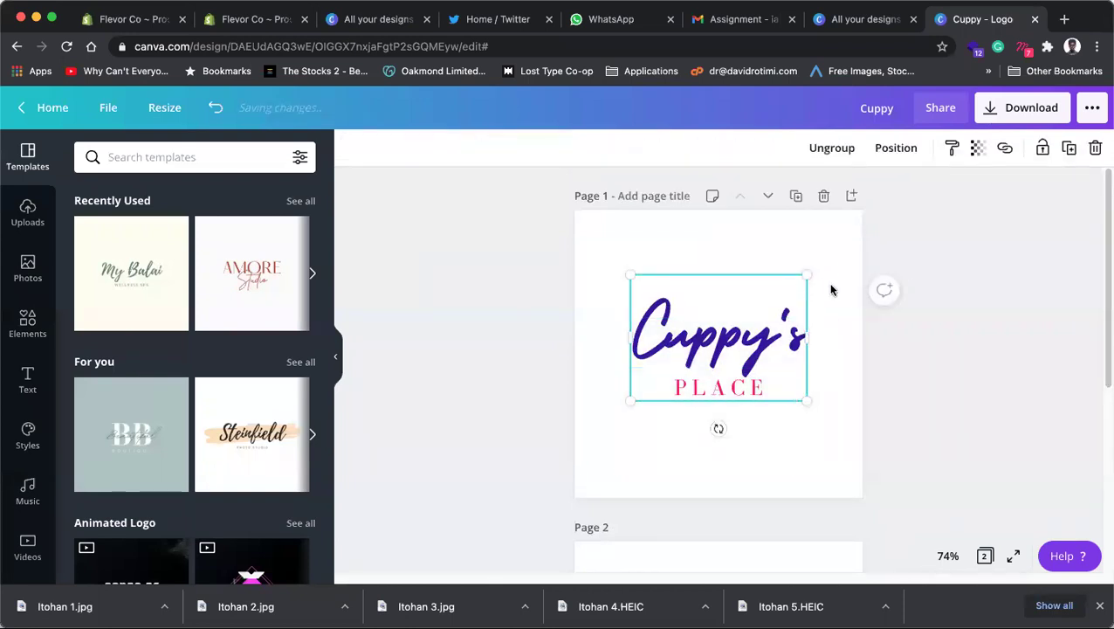
{"action": "left_click", "coordinate": [866, 428]}
{"action": "left_click", "coordinate": [699, 341]}
{"action": "left_click", "coordinate": [828, 149]}
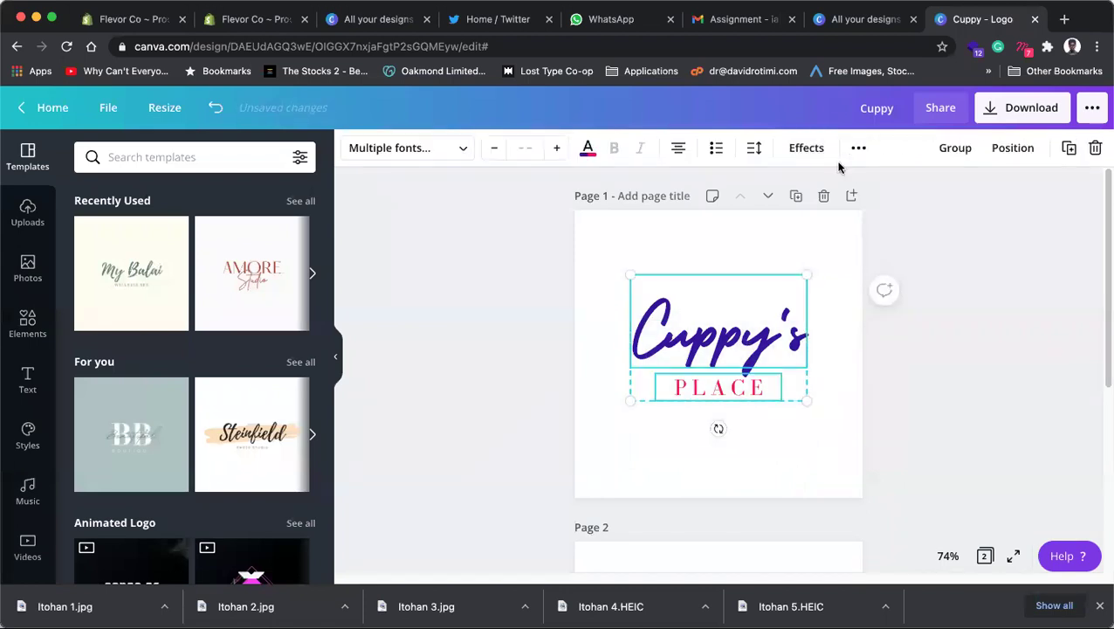
{"action": "left_click_drag", "start_coordinate": [910, 435], "coordinate": [636, 267]}
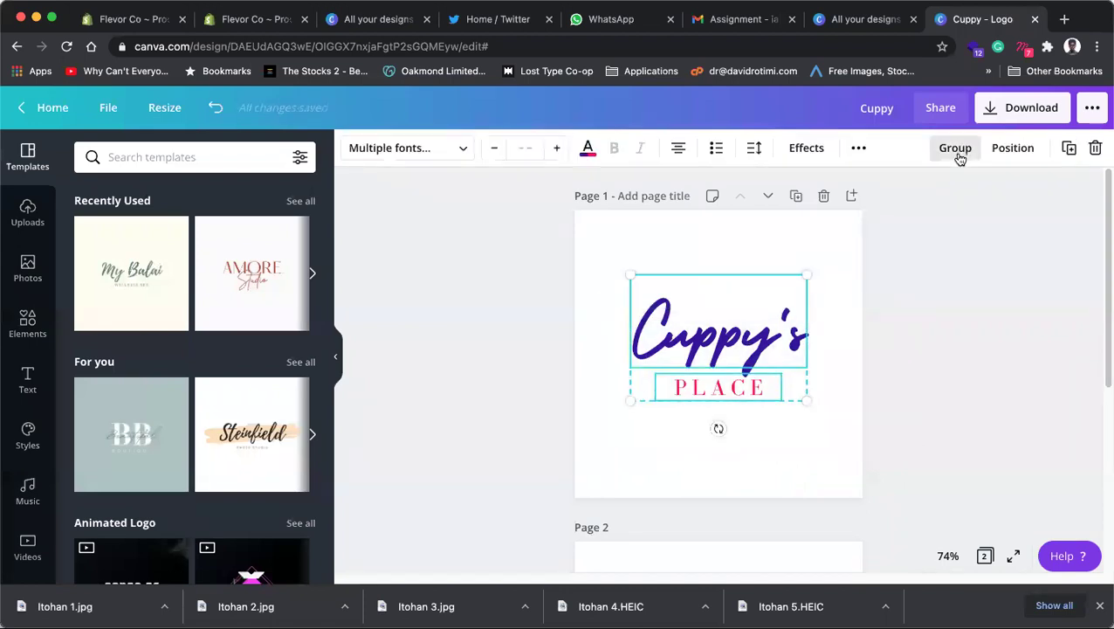
{"action": "left_click", "coordinate": [956, 148]}
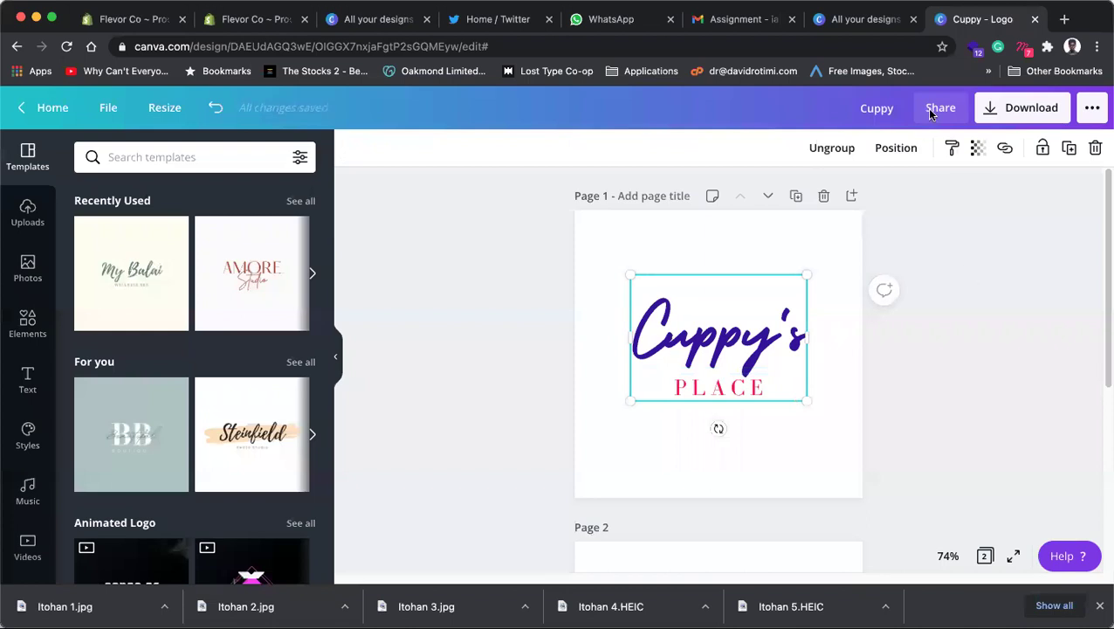
{"action": "left_click", "coordinate": [960, 344]}
Step: Check each text inside the logo group, then select the whole logo and scroll toward Page 2
{"action": "double_click", "coordinate": [751, 387]}
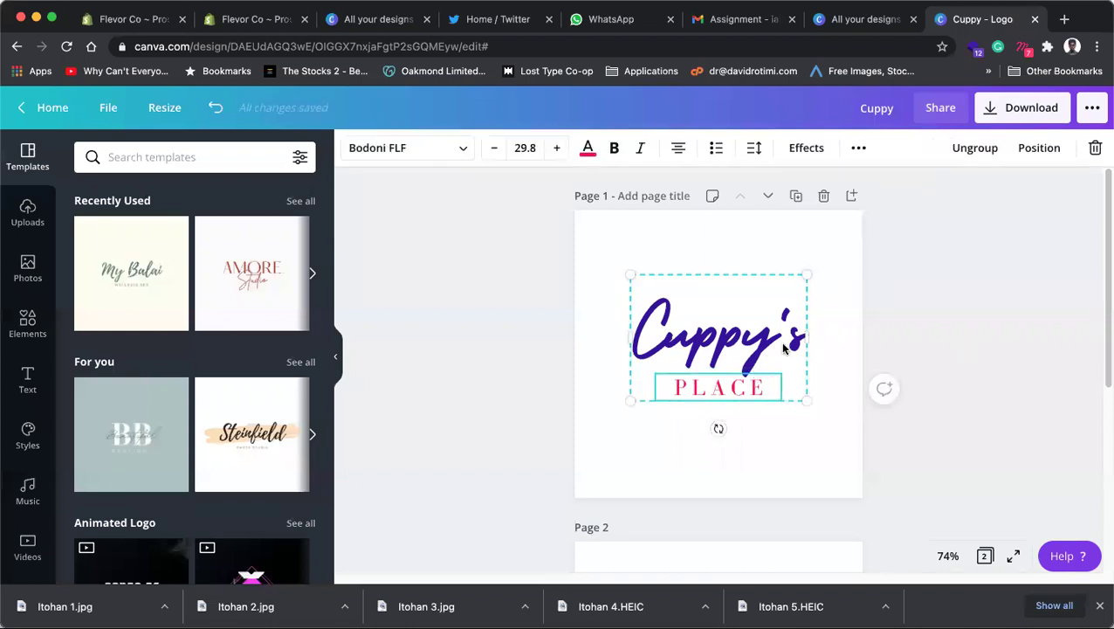
{"action": "left_click", "coordinate": [921, 346]}
{"action": "double_click", "coordinate": [741, 346]}
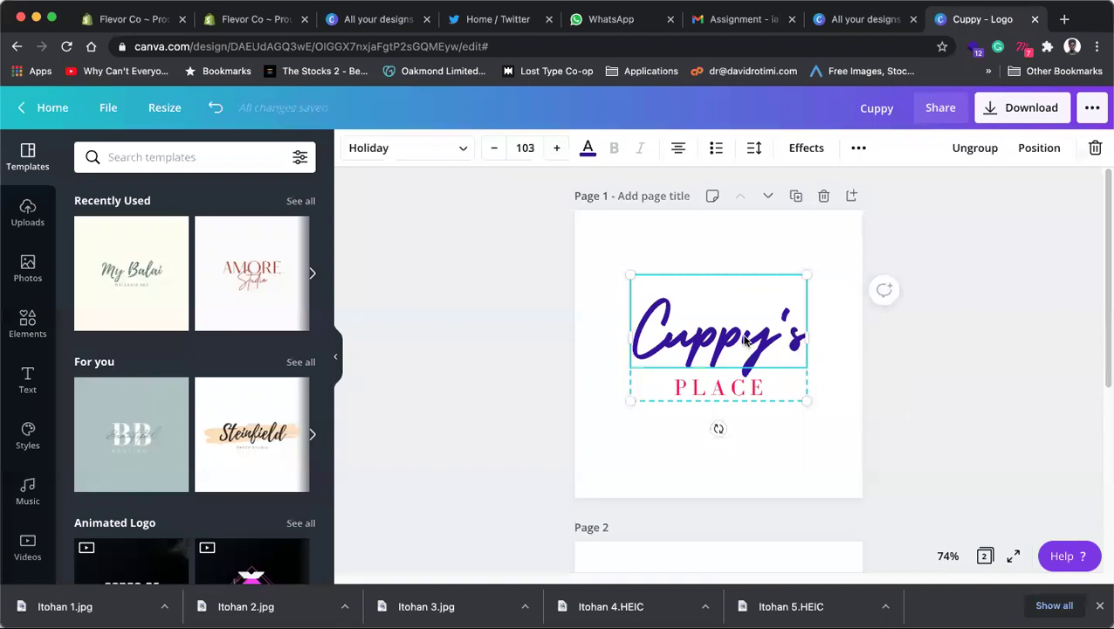
{"action": "scroll", "coordinate": [748, 334], "scroll_direction": "down", "scroll_amount": 1}
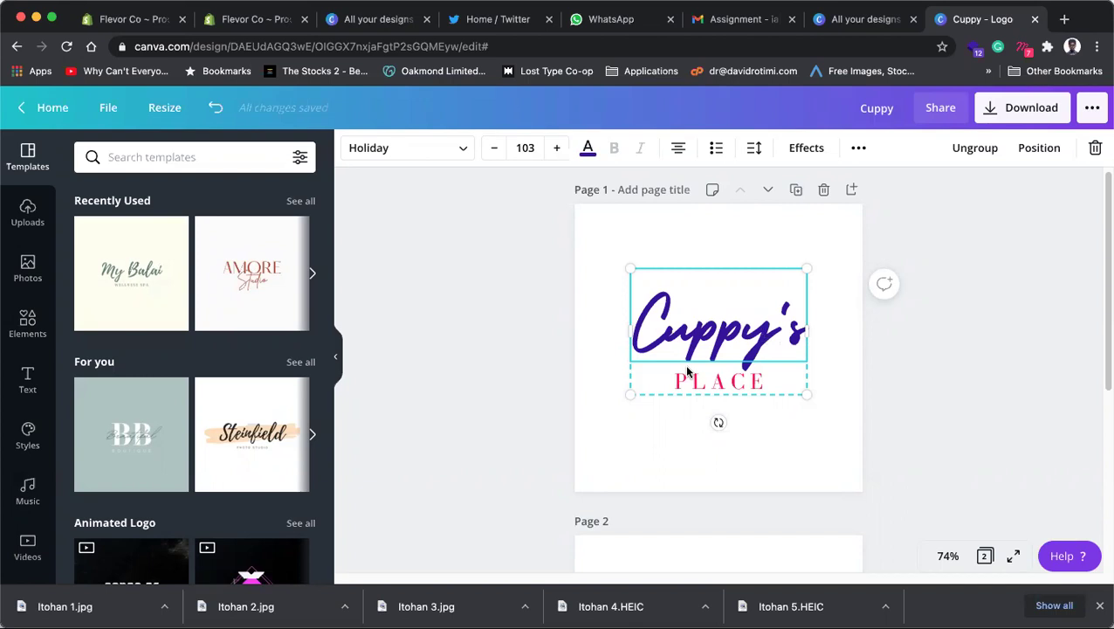
{"action": "left_click", "coordinate": [957, 376]}
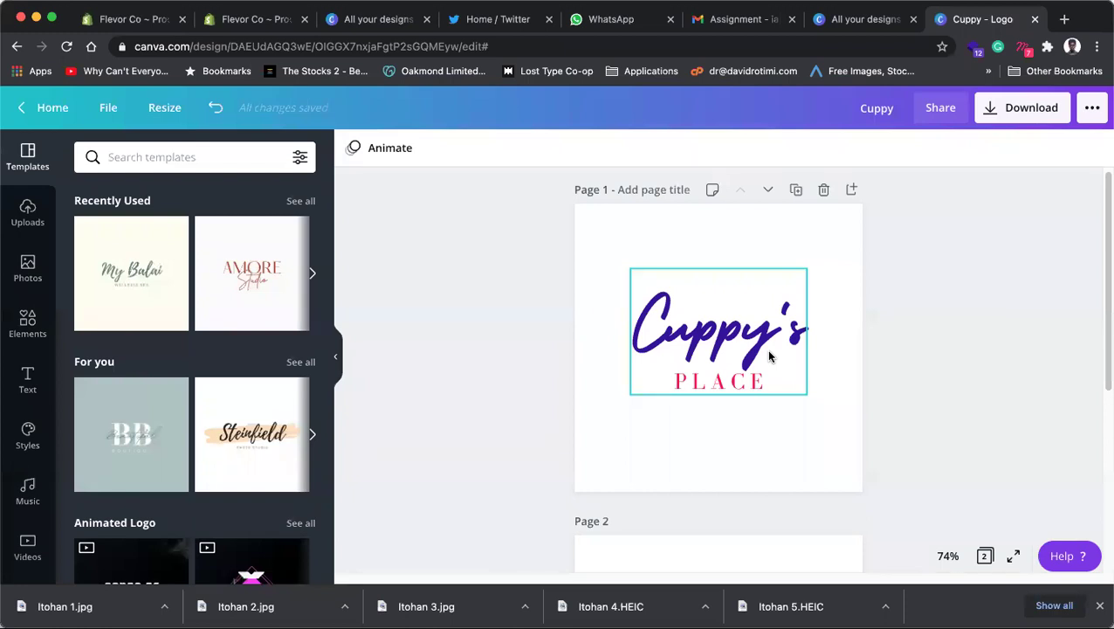
{"action": "left_click", "coordinate": [709, 393]}
{"action": "scroll", "coordinate": [699, 420], "scroll_direction": "down", "scroll_amount": 3}
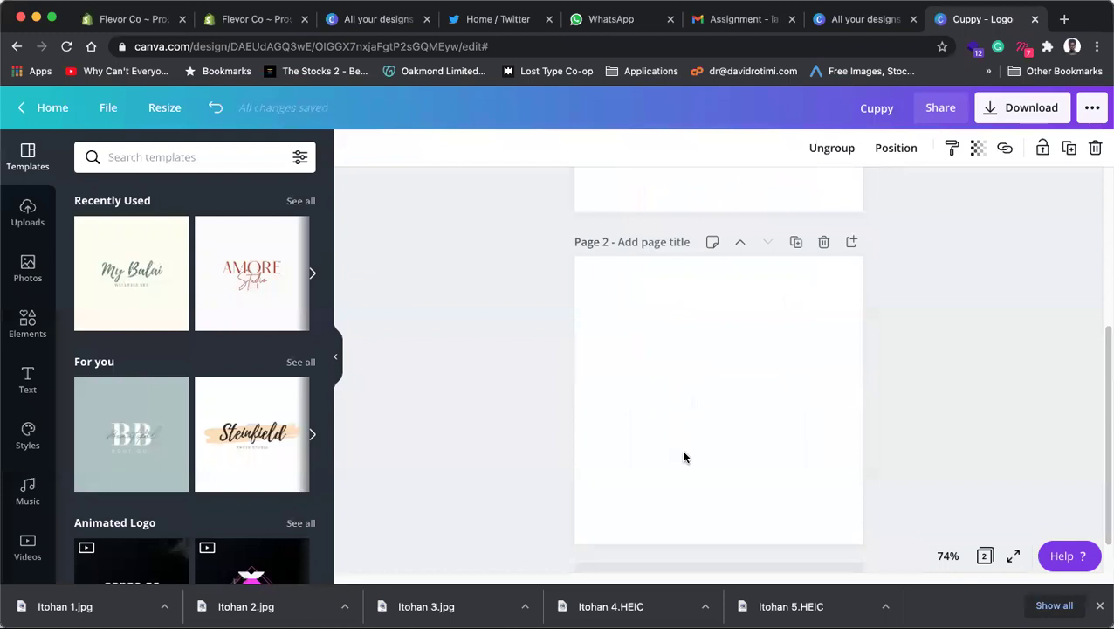
Step: Add a subheading to Page 2 reading 'Giap your' / 'Cuppy now' on two lines
{"action": "left_click", "coordinate": [731, 381]}
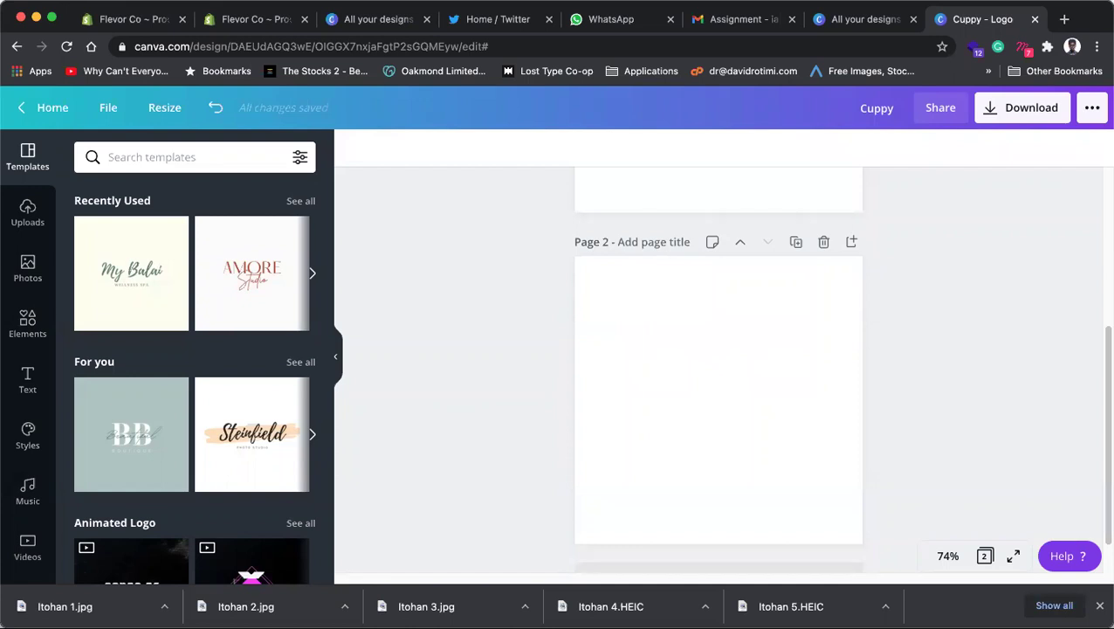
{"action": "left_click", "coordinate": [685, 312]}
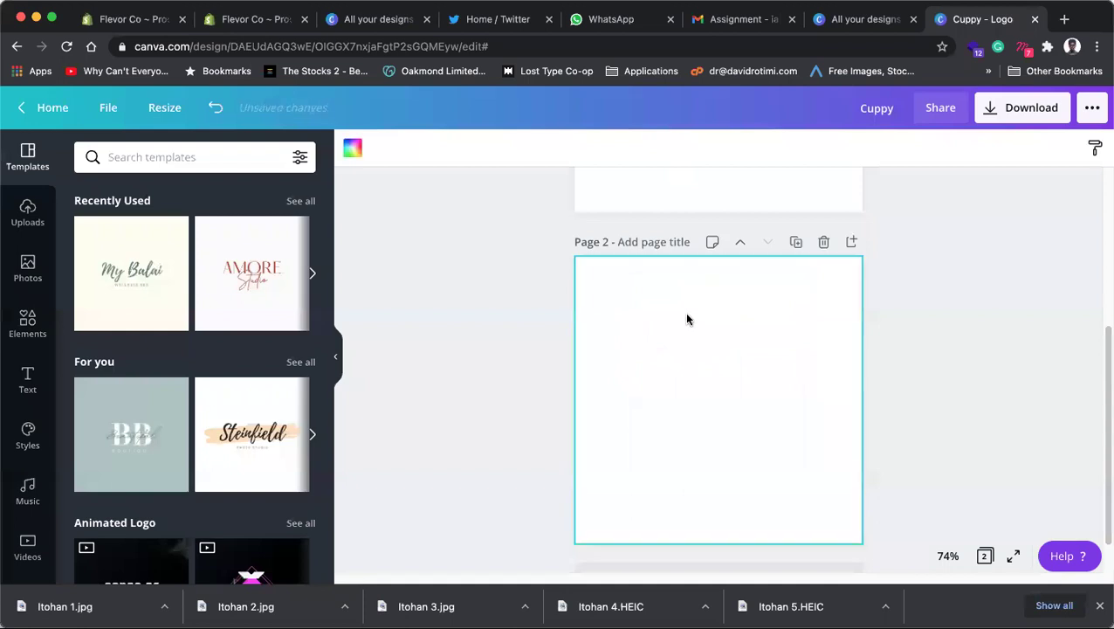
{"action": "left_click", "coordinate": [32, 379]}
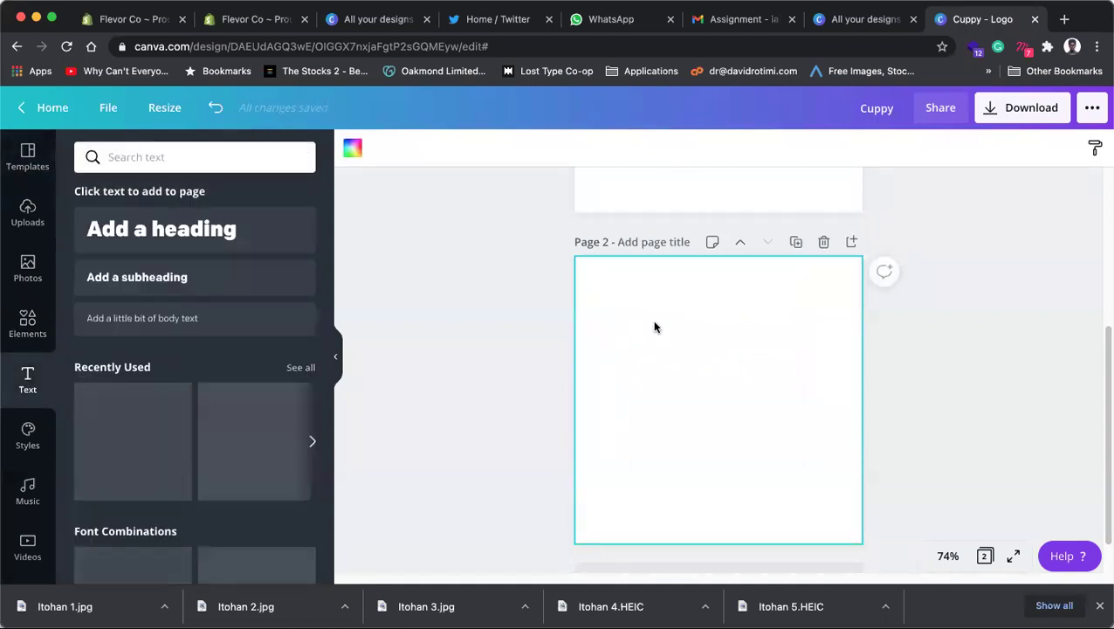
{"action": "left_click", "coordinate": [172, 277]}
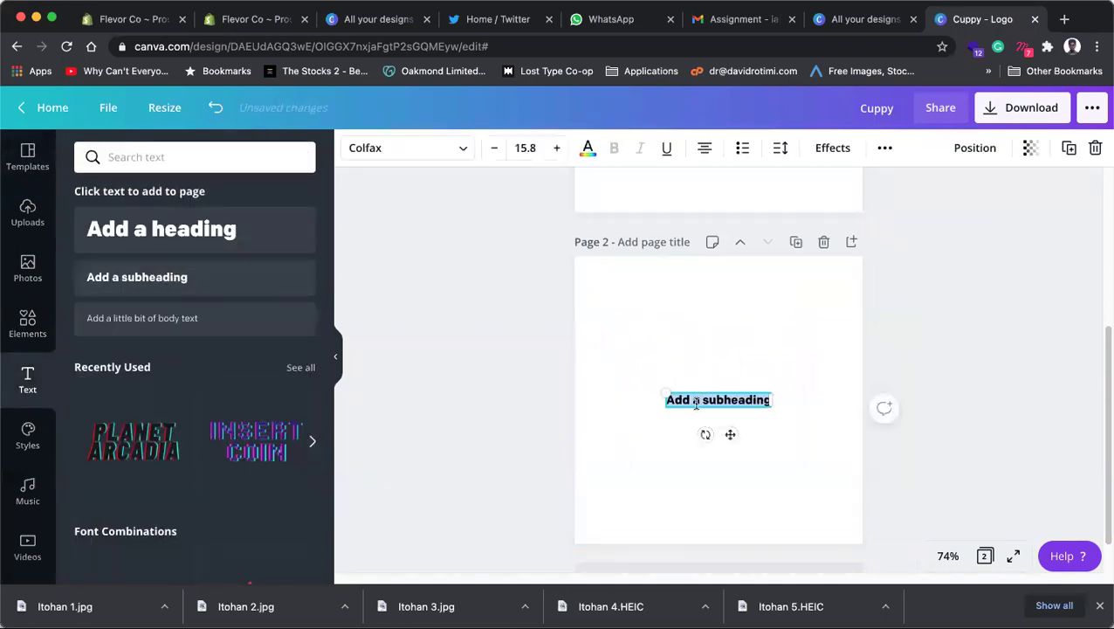
{"action": "type", "text": "Giap you"}
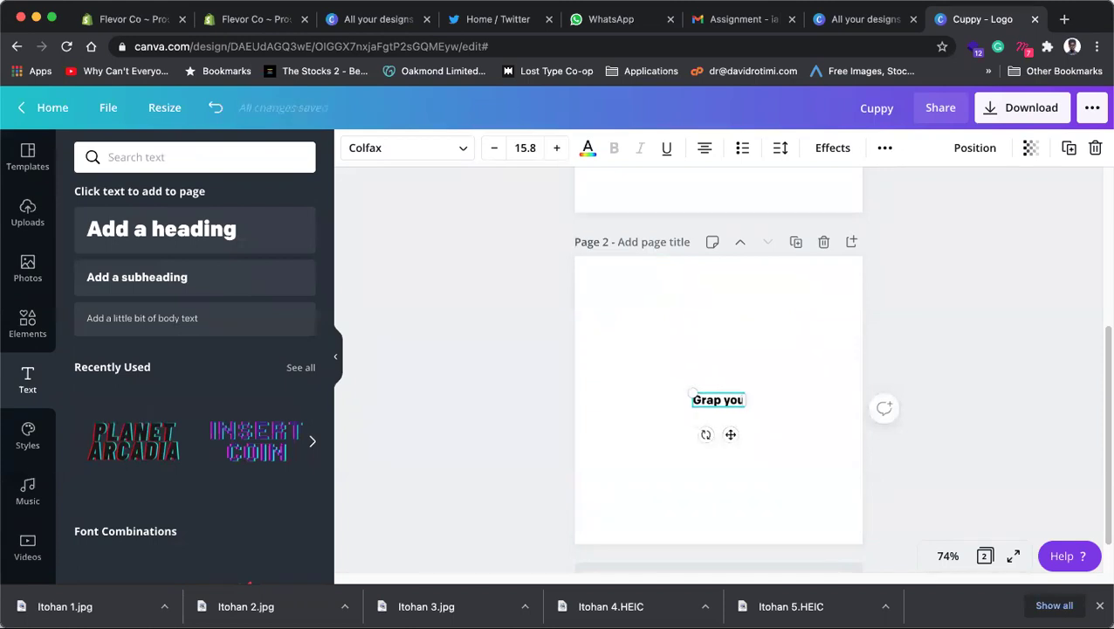
{"action": "type", "text": "r"}
{"action": "key", "text": "Return"}
{"action": "type", "text": "Cuppy"}
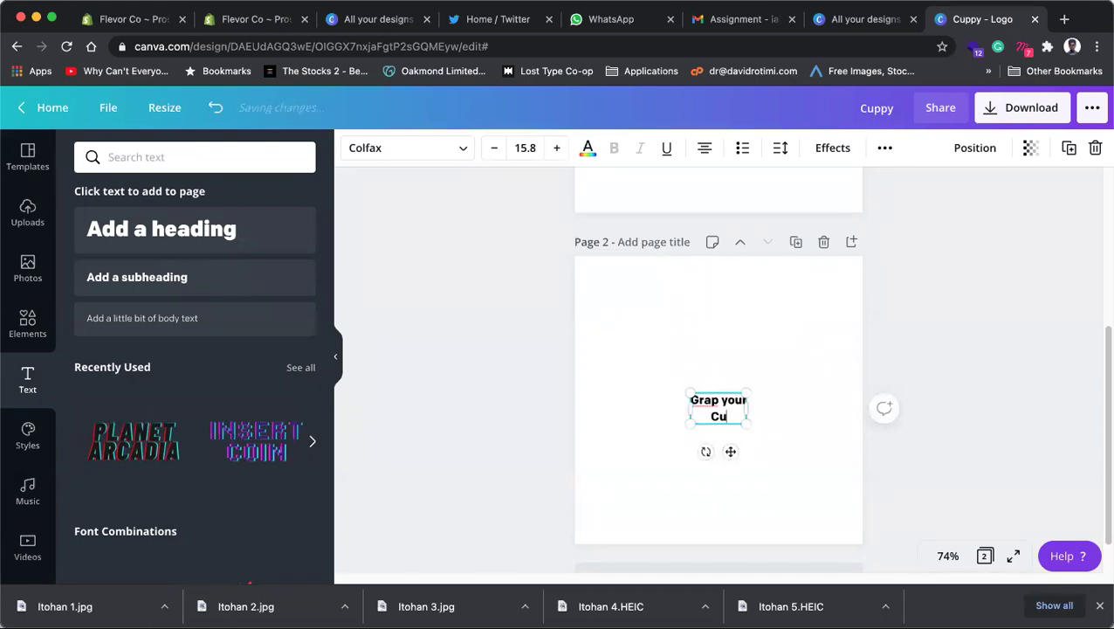
{"action": "type", "text": " now"}
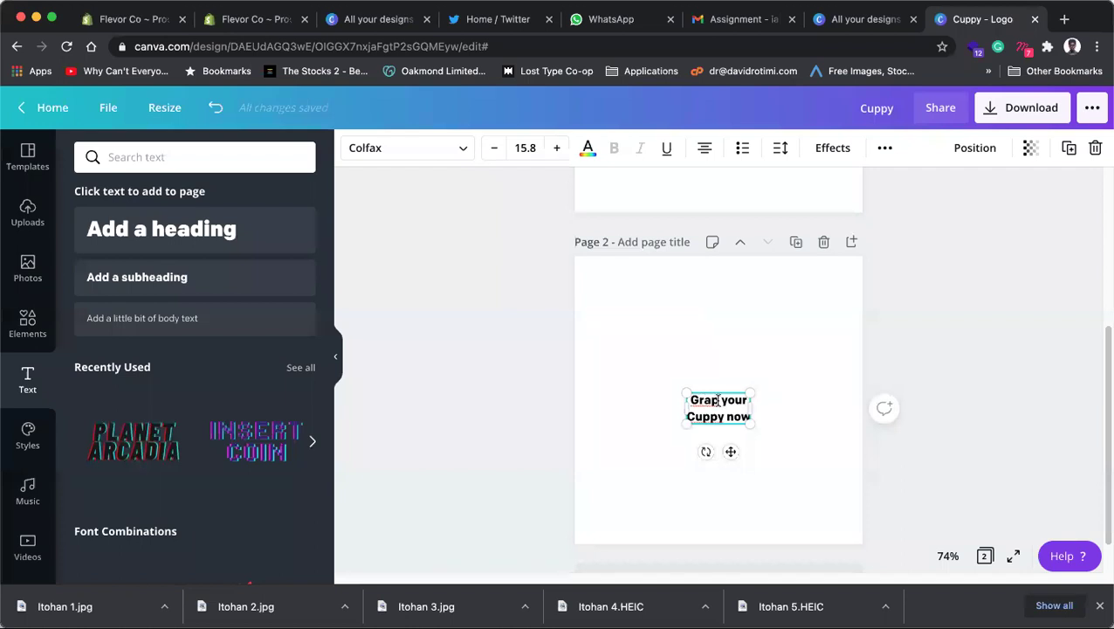
Step: Fix the typo so it reads 'Grab your Cuppy now' and left-align the text
{"action": "key", "text": "BackSpace"}
{"action": "type", "text": "b"}
{"action": "key", "text": "ctrl+a"}
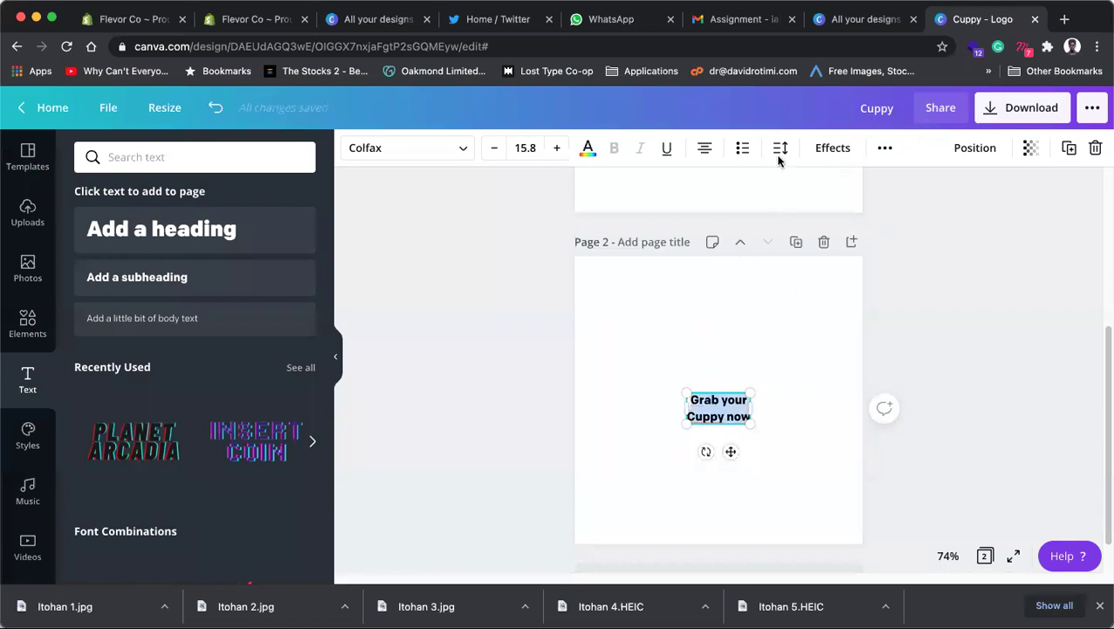
{"action": "left_click", "coordinate": [705, 152]}
{"action": "left_click", "coordinate": [725, 332]}
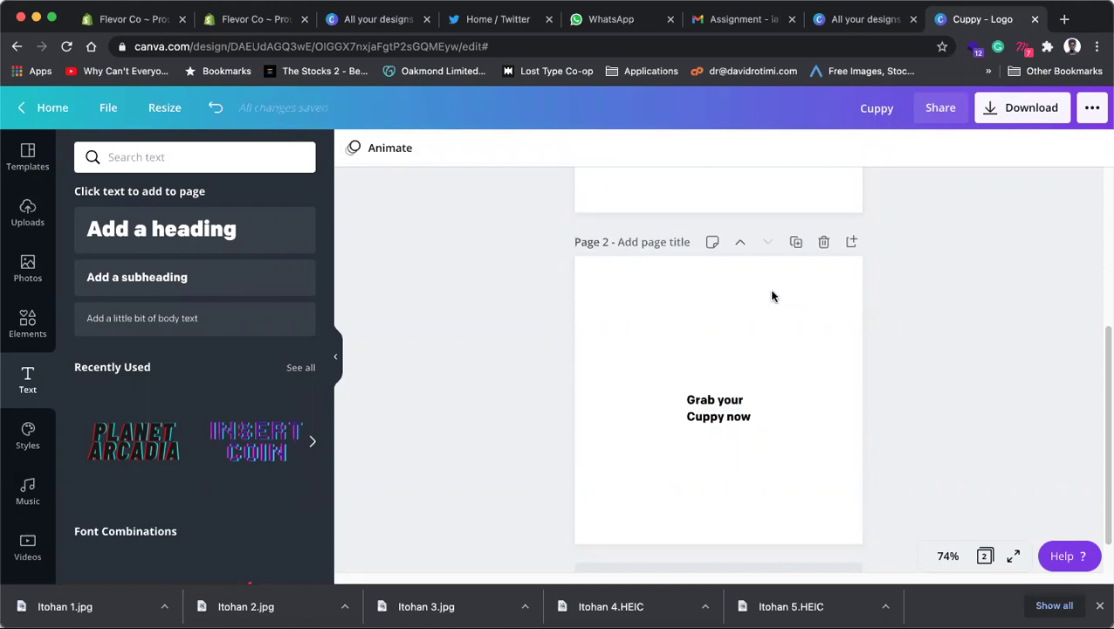
Step: Open pinterest.com in a new browser tab
{"action": "left_click", "coordinate": [1063, 19]}
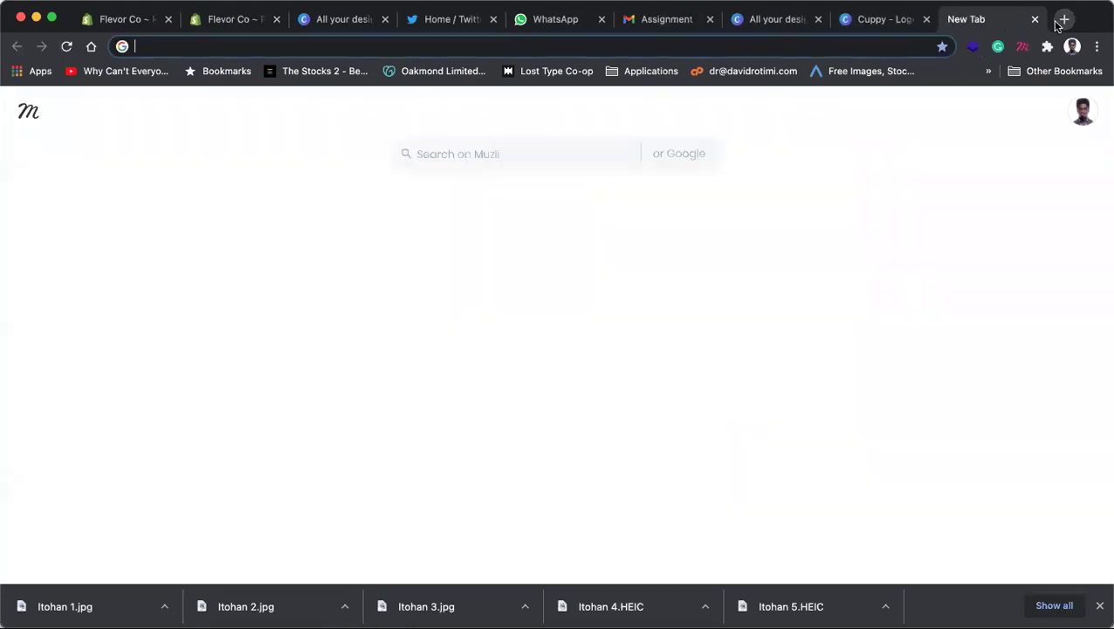
{"action": "type", "text": "pint"}
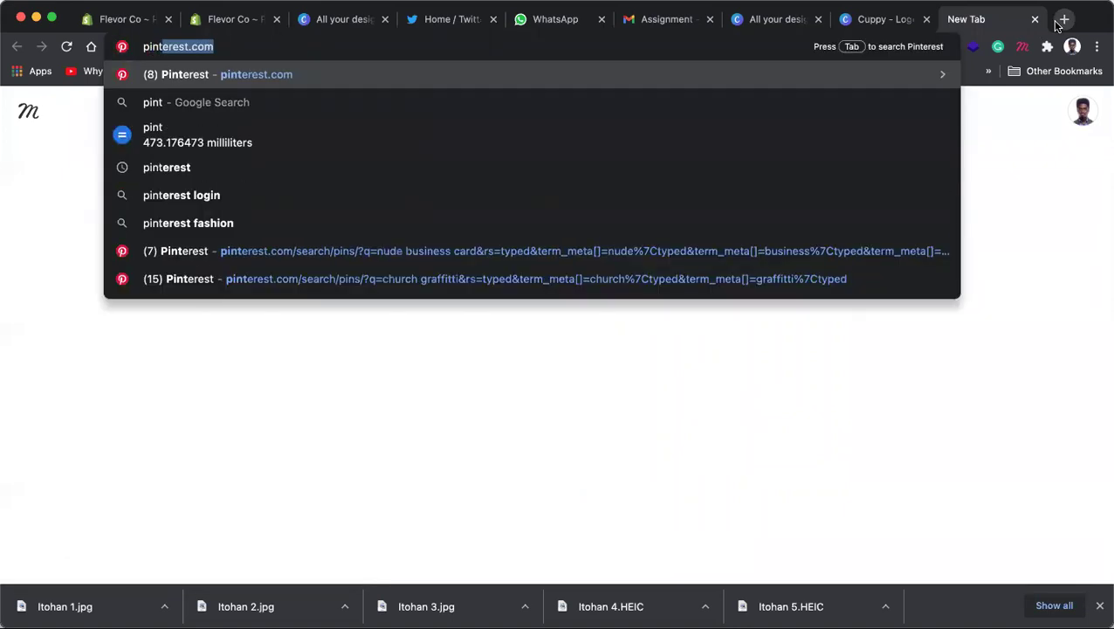
{"action": "key", "text": "Return"}
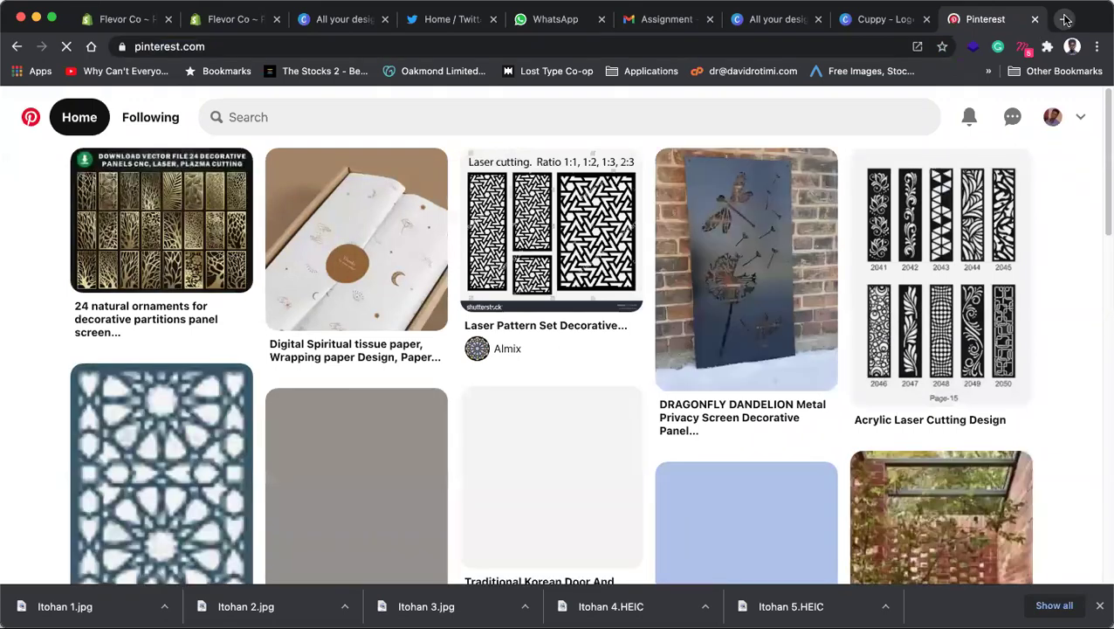
Step: Google 'tea shop design' in another new tab
{"action": "left_click", "coordinate": [1064, 19]}
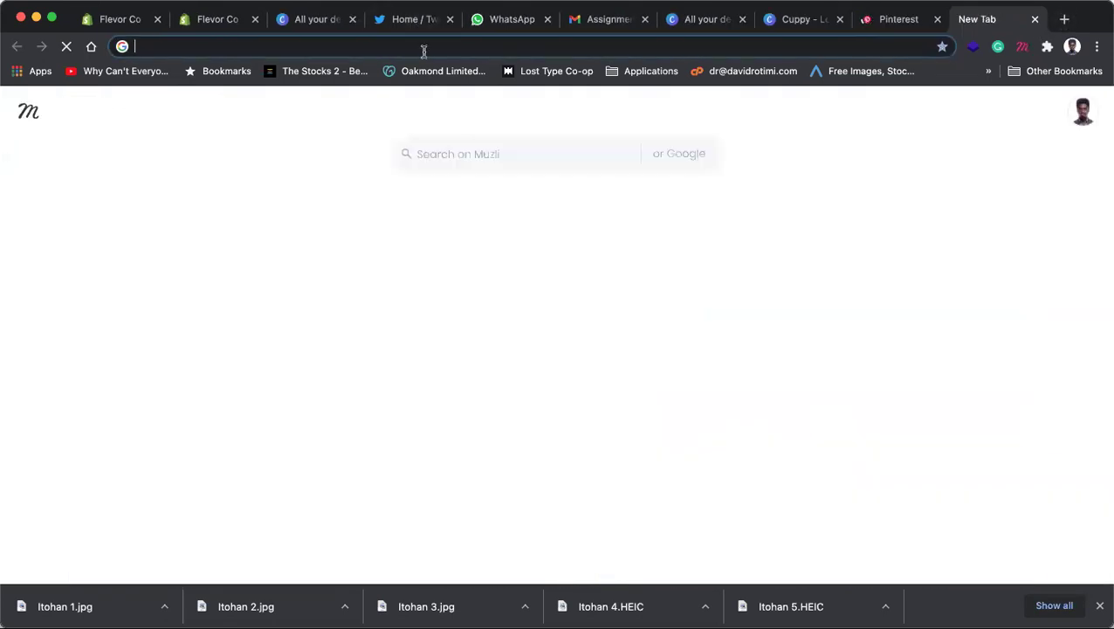
{"action": "type", "text": "tea"}
{"action": "key", "text": "BackSpace"}
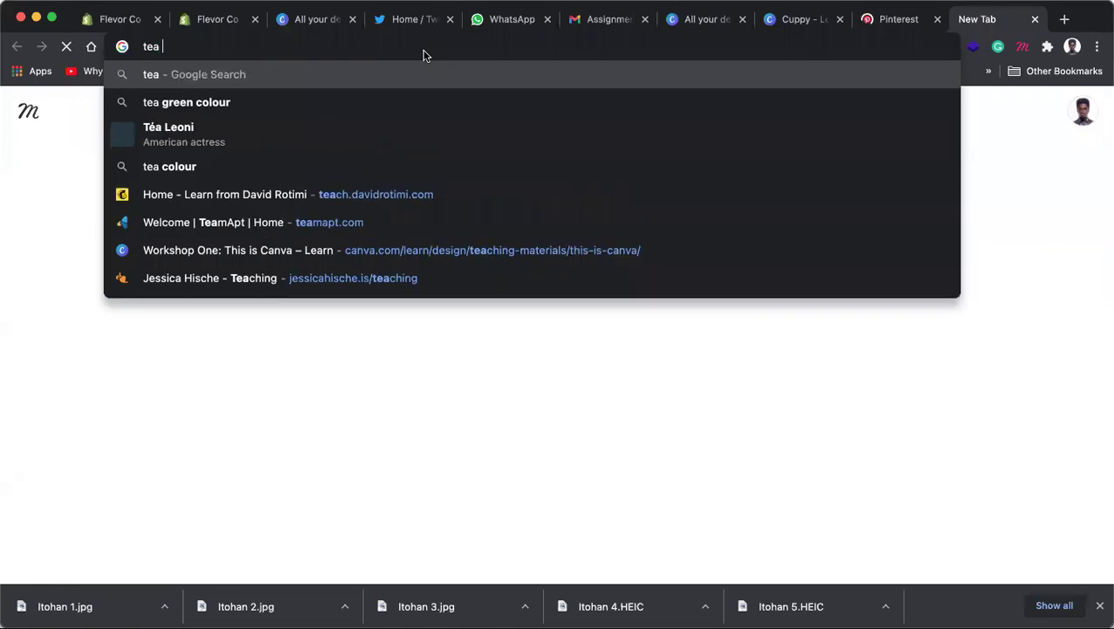
{"action": "key", "text": "BackSpace"}
{"action": "key", "text": "BackSpace"}
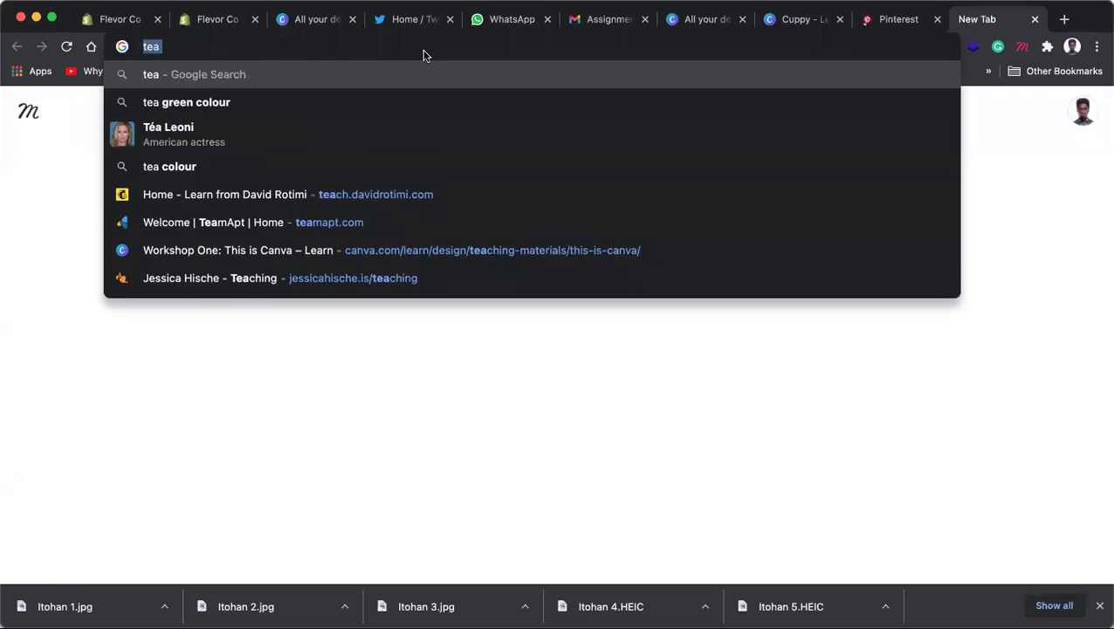
{"action": "type", "text": "a cho"}
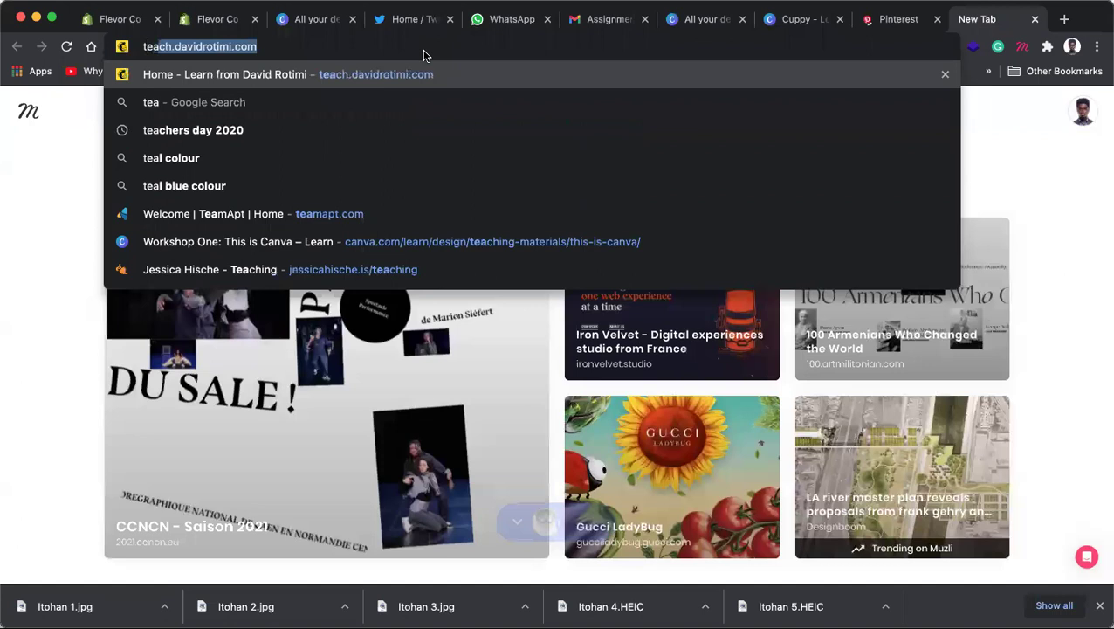
{"action": "type", "text": "p"}
{"action": "key", "text": "BackSpace"}
{"action": "key", "text": "BackSpace"}
{"action": "key", "text": "BackSpace"}
{"action": "key", "text": "BackSpace"}
{"action": "key", "text": "BackSpace"}
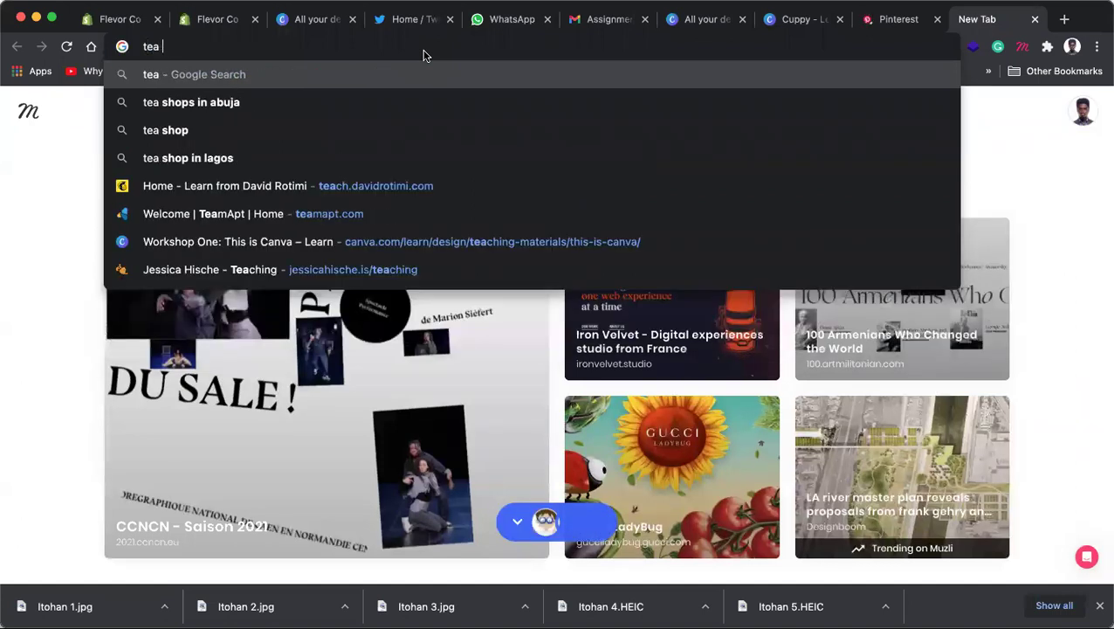
{"action": "type", "text": "shop de"}
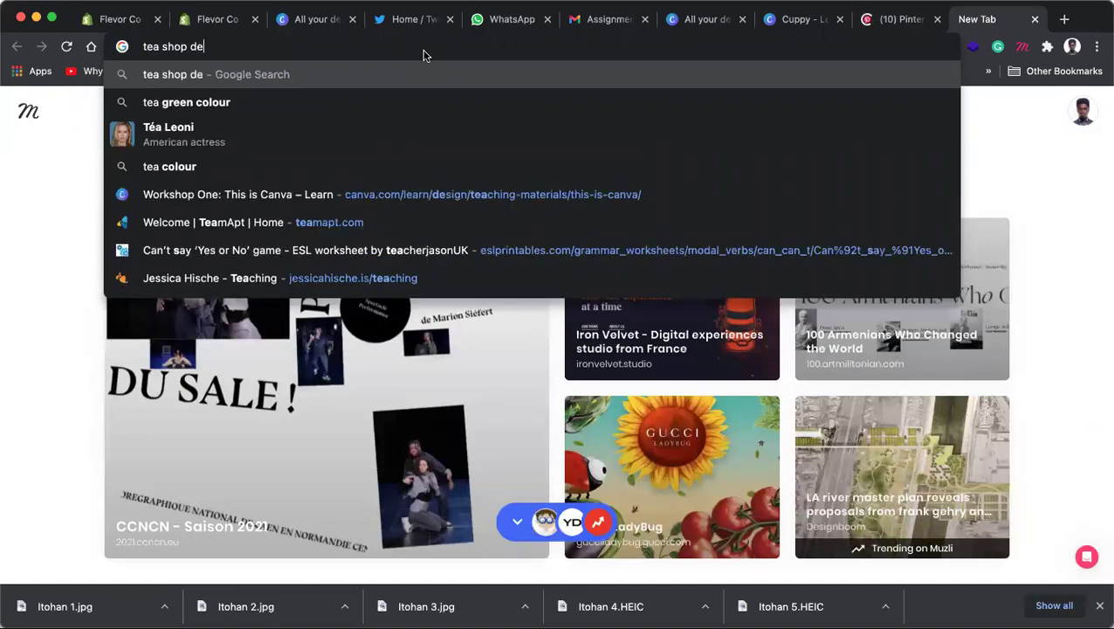
{"action": "type", "text": "sign"}
{"action": "key", "text": "Return"}
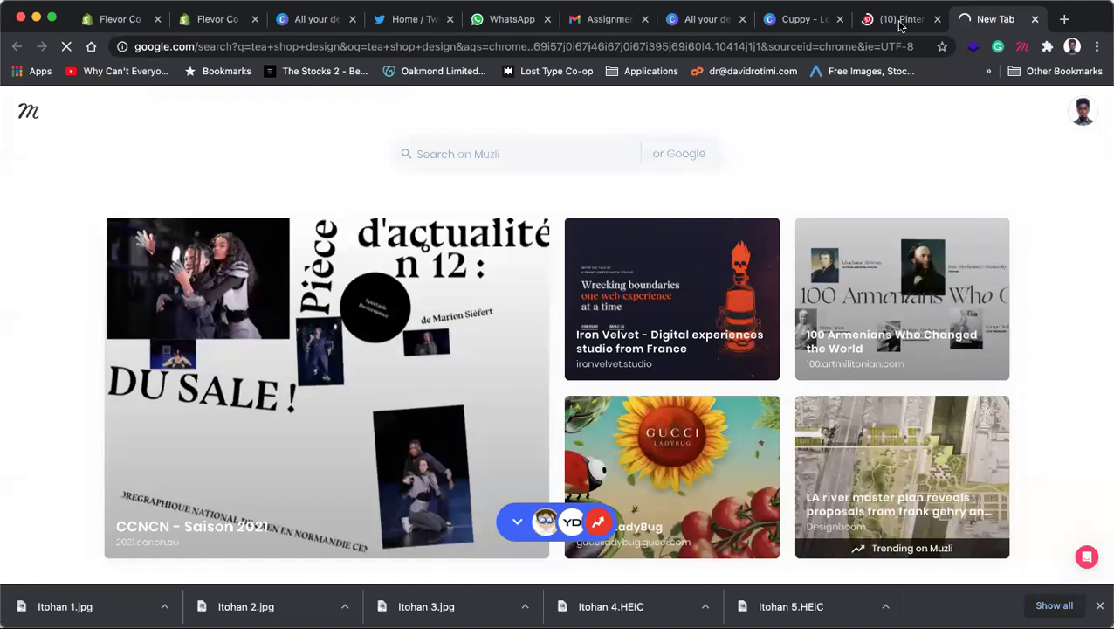
Step: Search Pinterest for 'tea shop design'
{"action": "key", "text": "ctrl+shift+Tab"}
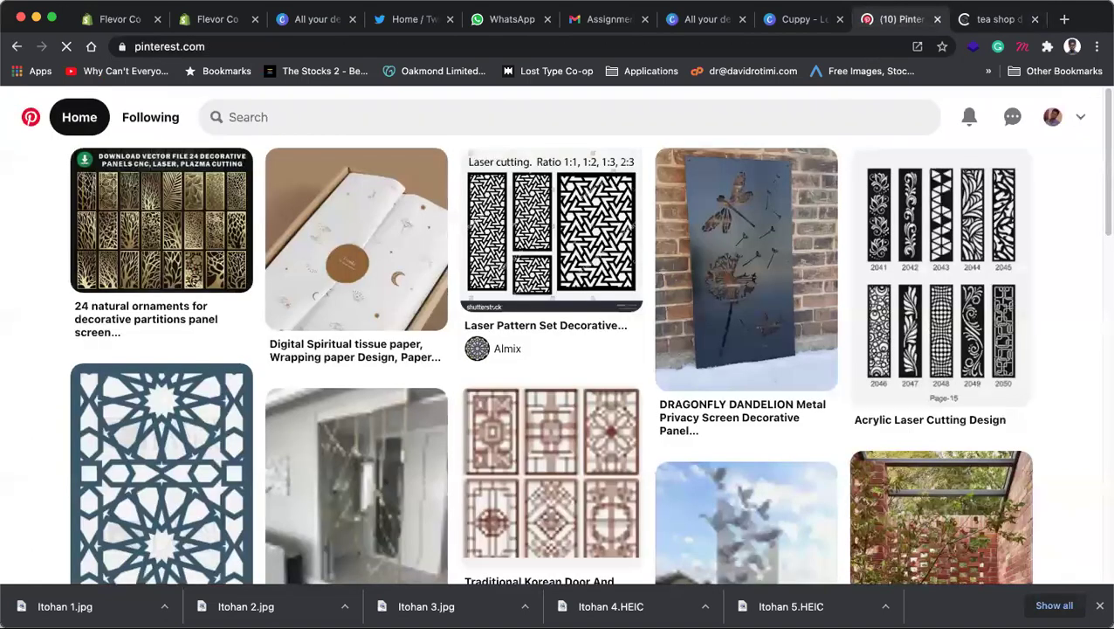
{"action": "type", "text": "tea shop d"}
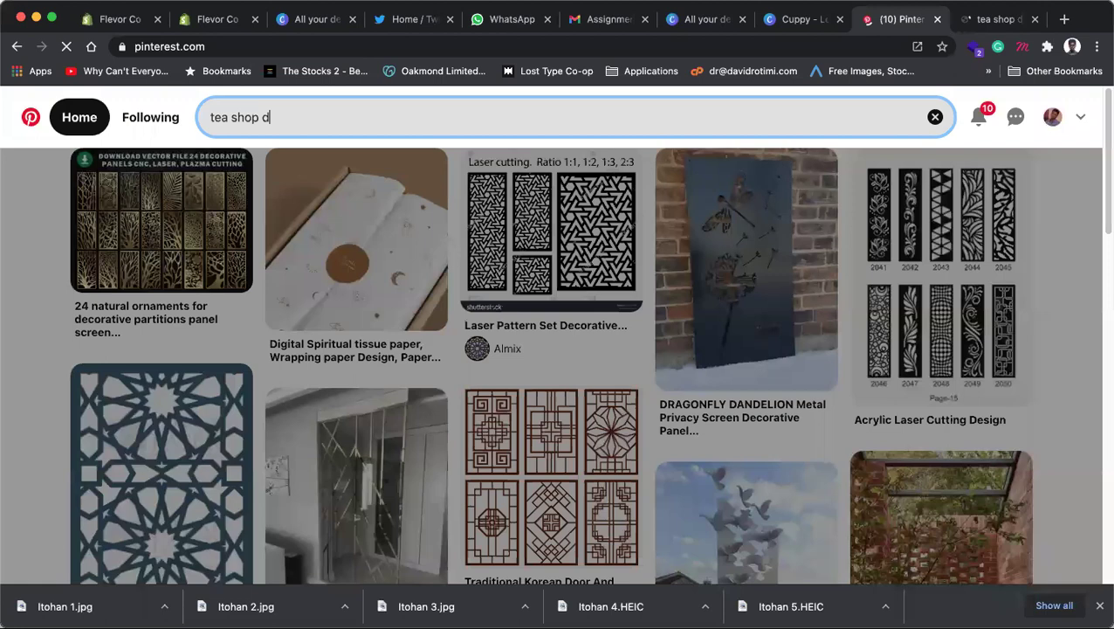
{"action": "type", "text": "esign"}
{"action": "key", "text": "Return"}
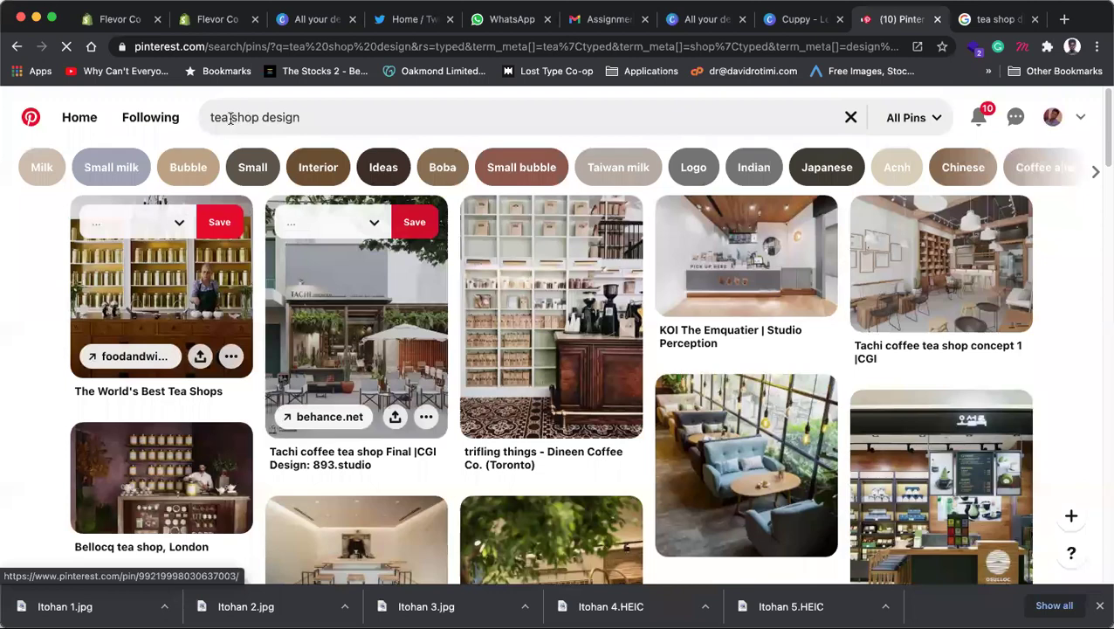
Step: Change the Pinterest query to 'tea brand design' and browse the pins
{"action": "double_click", "coordinate": [230, 118]}
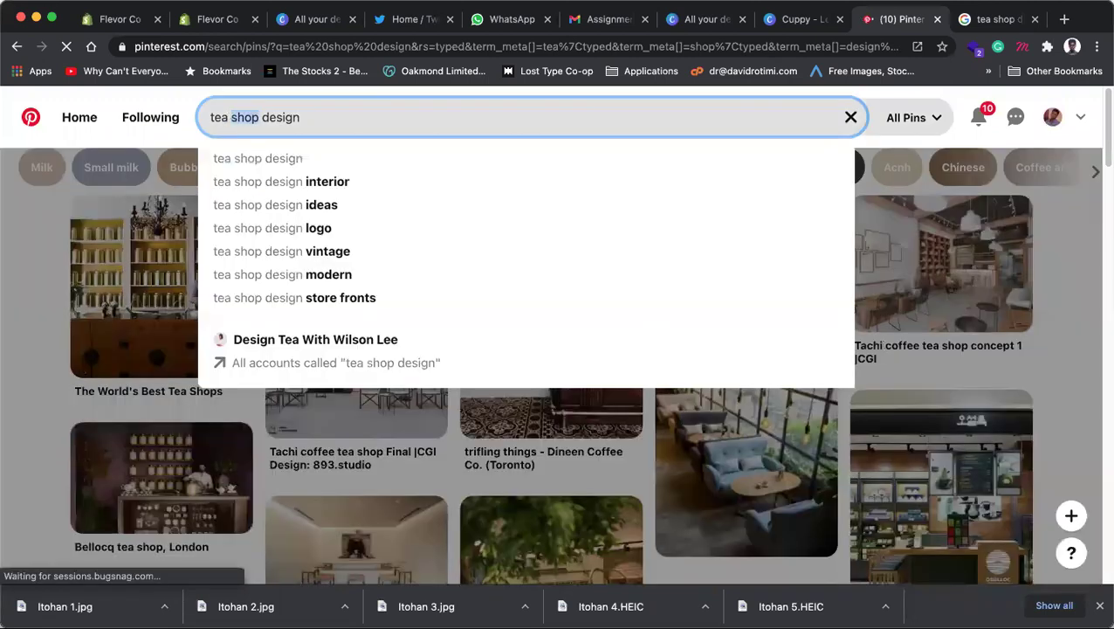
{"action": "type", "text": "brand"}
{"action": "key", "text": "Return"}
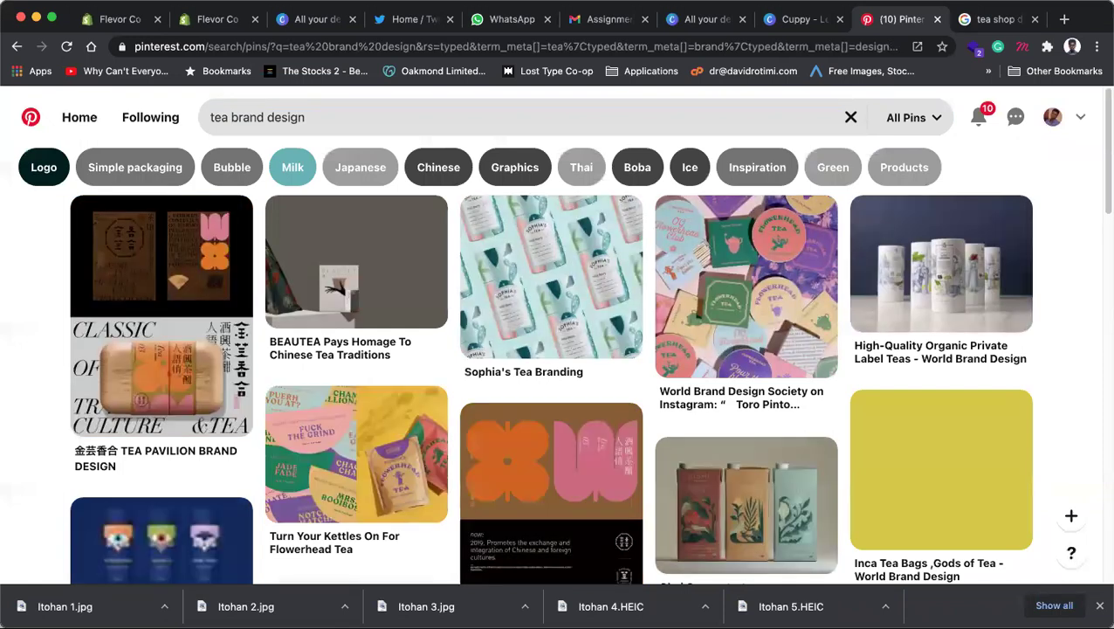
{"action": "mouse_move", "coordinate": [521, 253]}
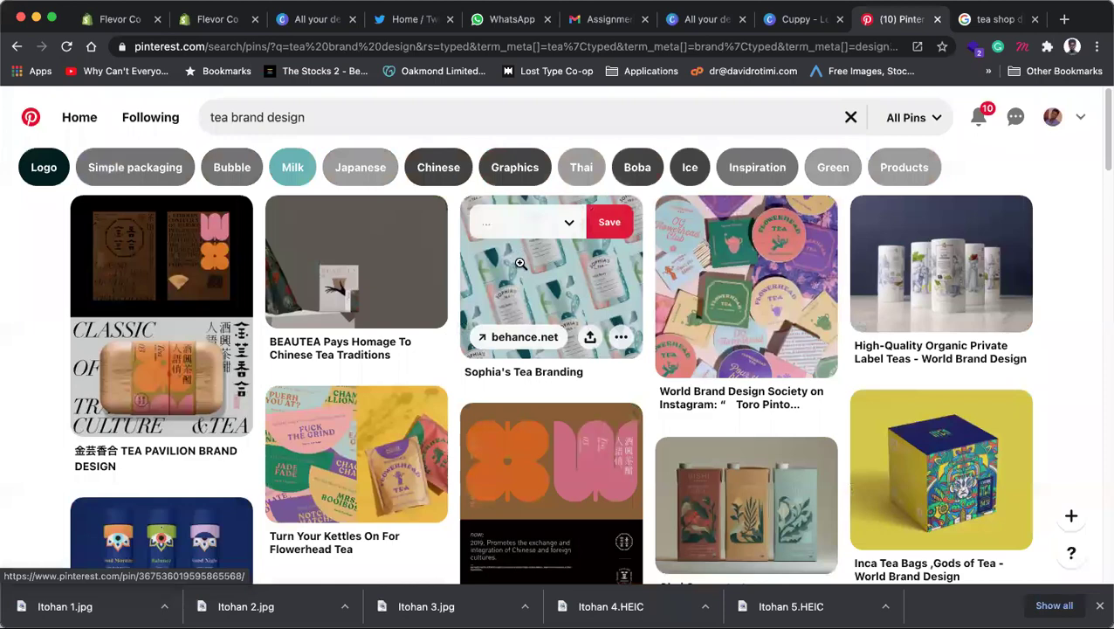
{"action": "scroll", "coordinate": [519, 262], "scroll_direction": "down", "scroll_amount": 4}
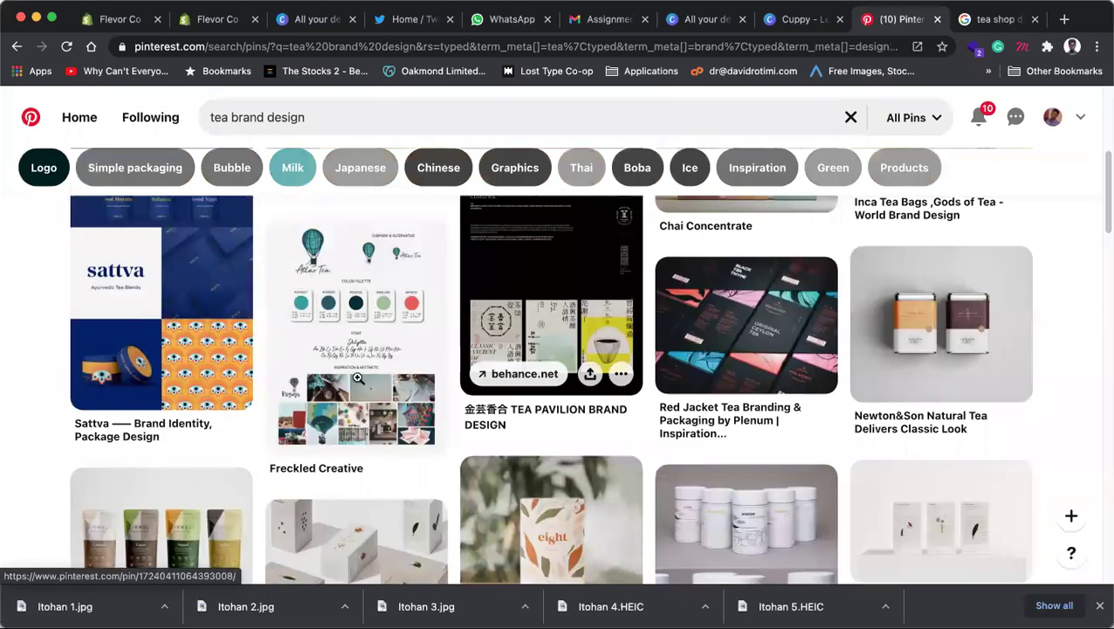
{"action": "scroll", "coordinate": [358, 378], "scroll_direction": "down", "scroll_amount": 3}
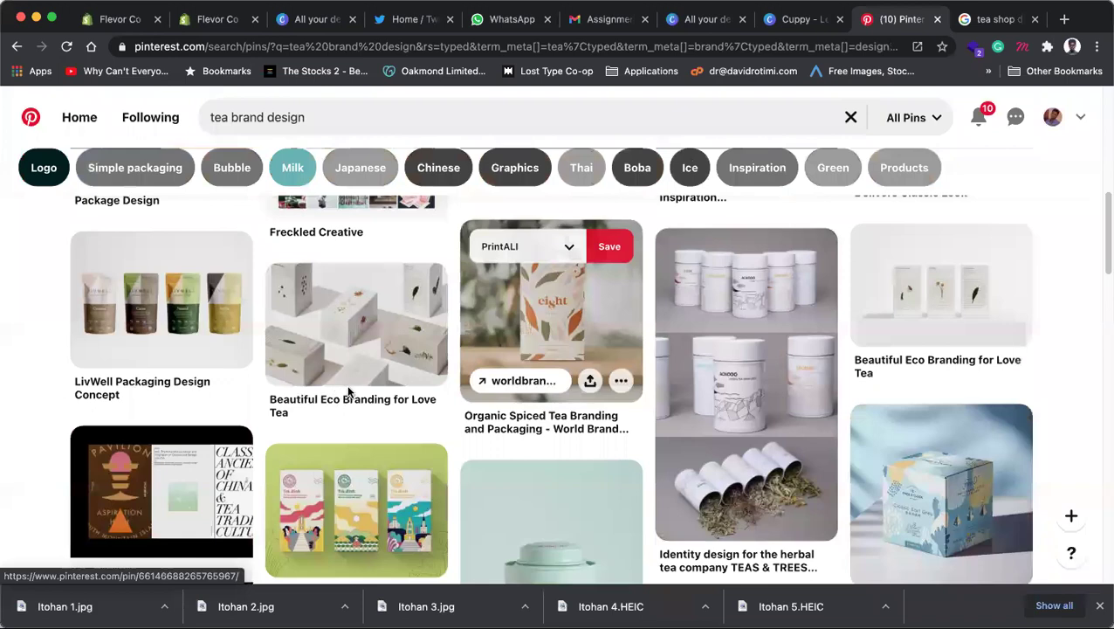
{"action": "scroll", "coordinate": [347, 391], "scroll_direction": "down", "scroll_amount": 1}
{"action": "scroll", "coordinate": [348, 392], "scroll_direction": "down", "scroll_amount": 2}
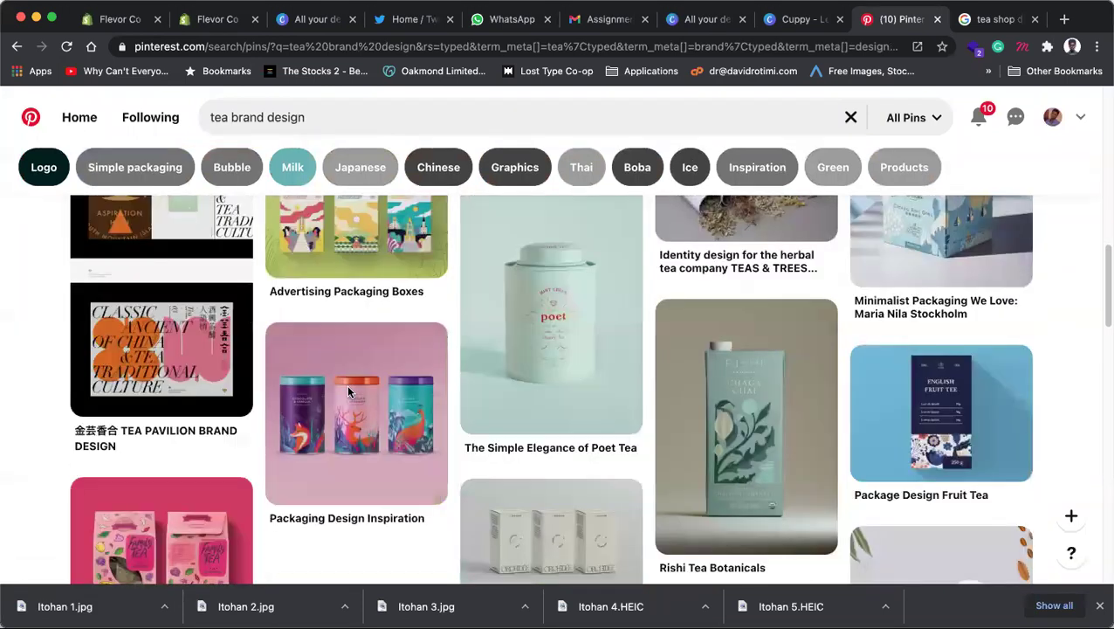
{"action": "scroll", "coordinate": [348, 387], "scroll_direction": "down", "scroll_amount": 3}
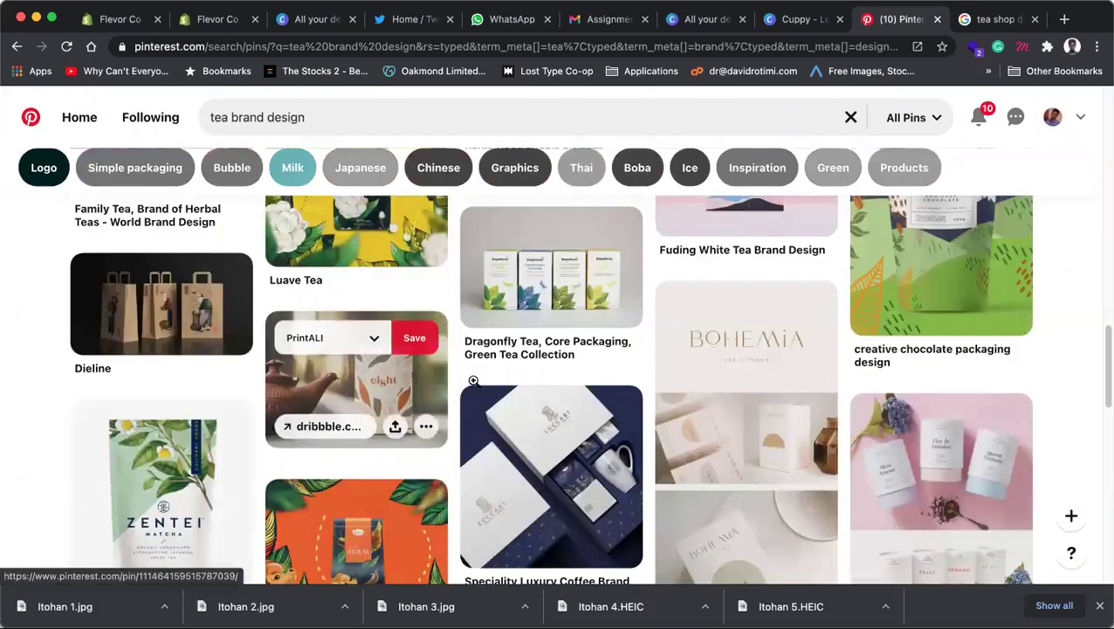
{"action": "scroll", "coordinate": [528, 382], "scroll_direction": "down", "scroll_amount": 1}
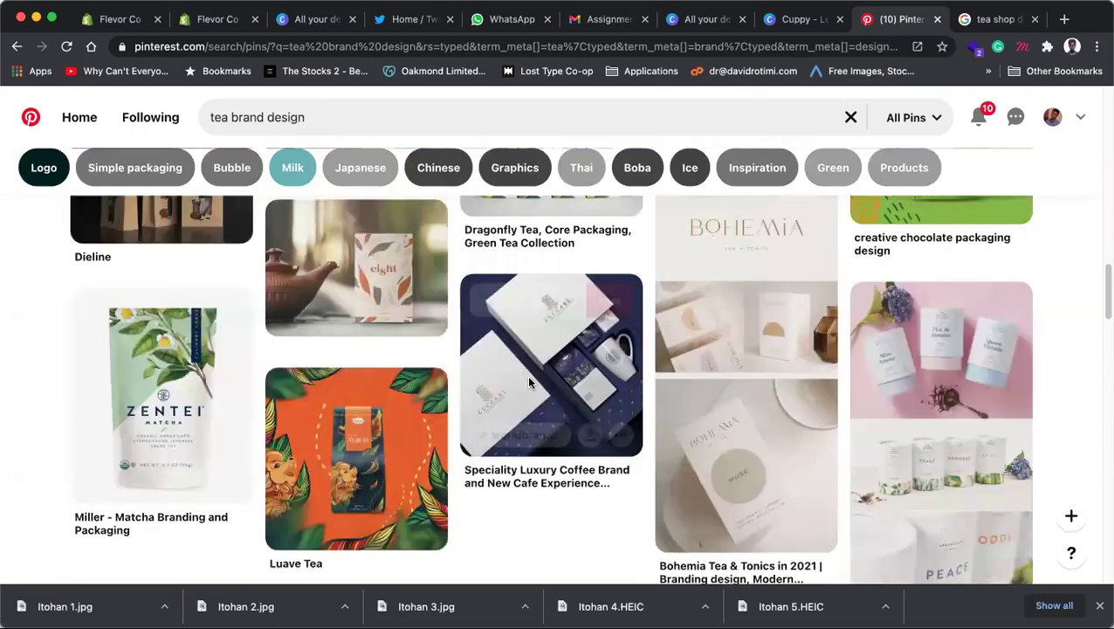
{"action": "scroll", "coordinate": [529, 381], "scroll_direction": "down", "scroll_amount": 1}
{"action": "scroll", "coordinate": [529, 378], "scroll_direction": "down", "scroll_amount": 2}
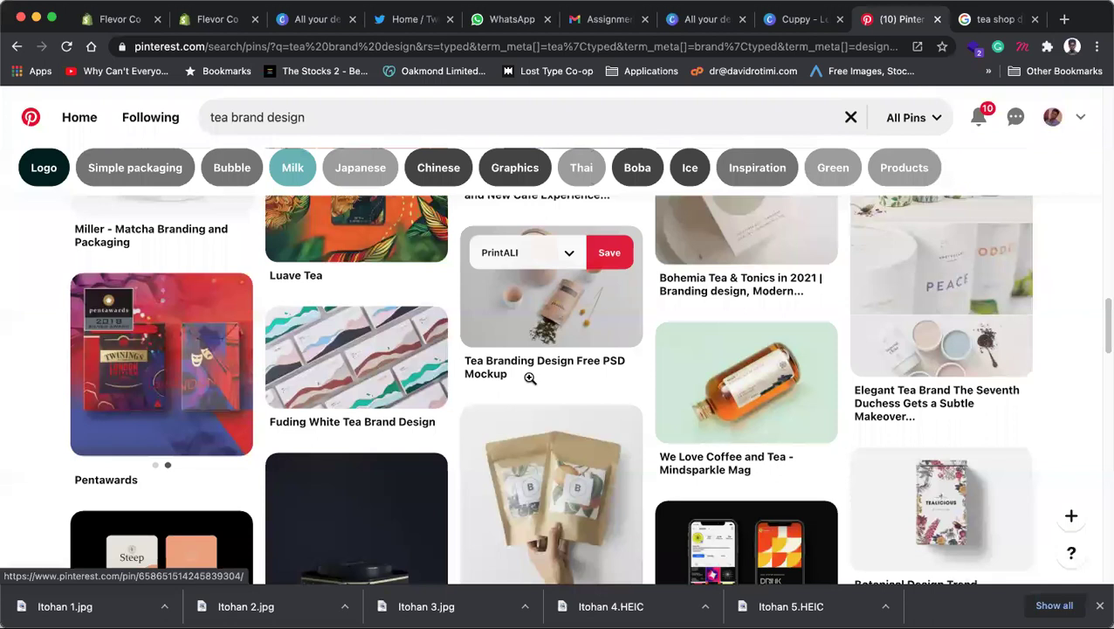
{"action": "scroll", "coordinate": [529, 378], "scroll_direction": "down", "scroll_amount": 4}
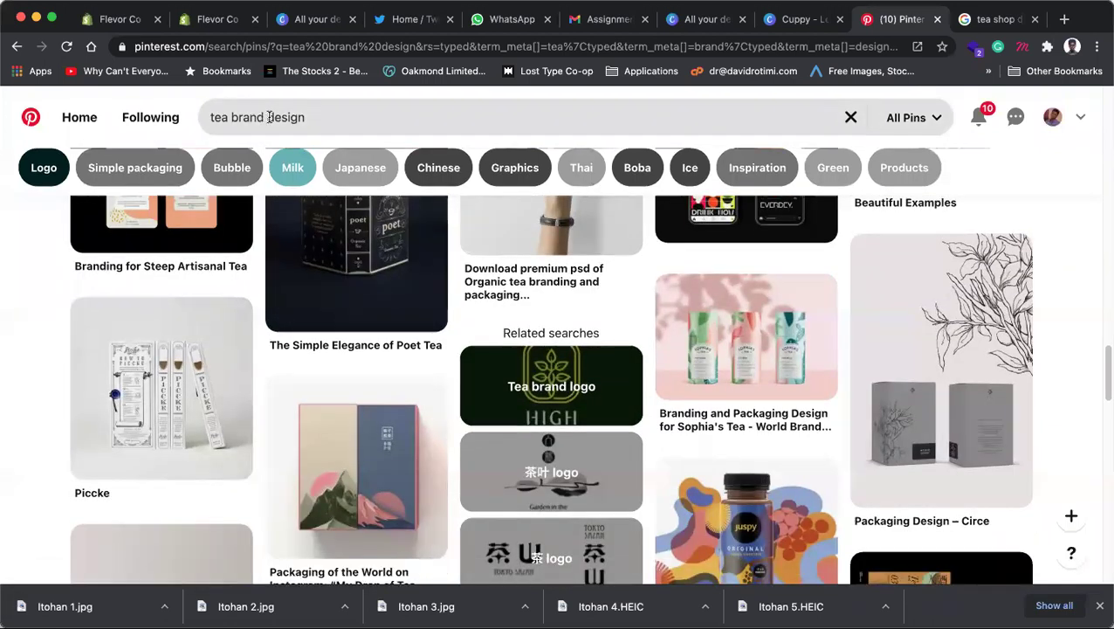
Step: Search 'tea shop banner', browse the results, then paste 'social media' as a new query
{"action": "left_click", "coordinate": [269, 117]}
{"action": "left_click_drag", "start_coordinate": [269, 117], "coordinate": [321, 117]}
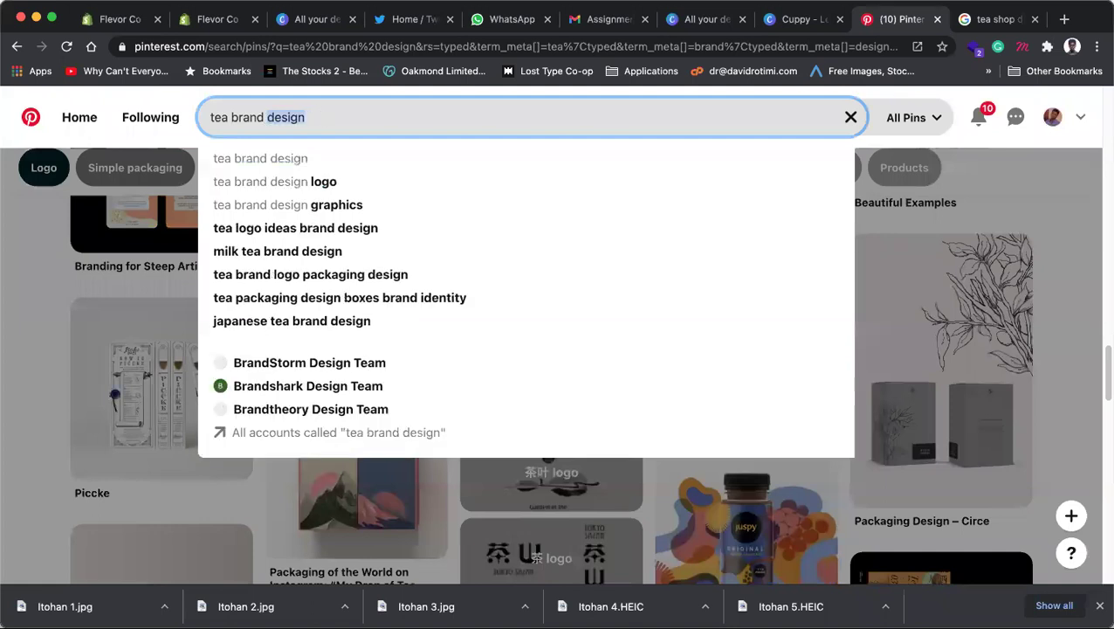
{"action": "key", "text": "BackSpace"}
{"action": "key", "text": "BackSpace"}
{"action": "key", "text": "BackSpace"}
{"action": "key", "text": "BackSpace"}
{"action": "key", "text": "BackSpace"}
{"action": "key", "text": "BackSpace"}
{"action": "key", "text": "BackSpace"}
{"action": "key", "text": "BackSpace"}
{"action": "type", "text": "shop banner"}
{"action": "key", "text": "Return"}
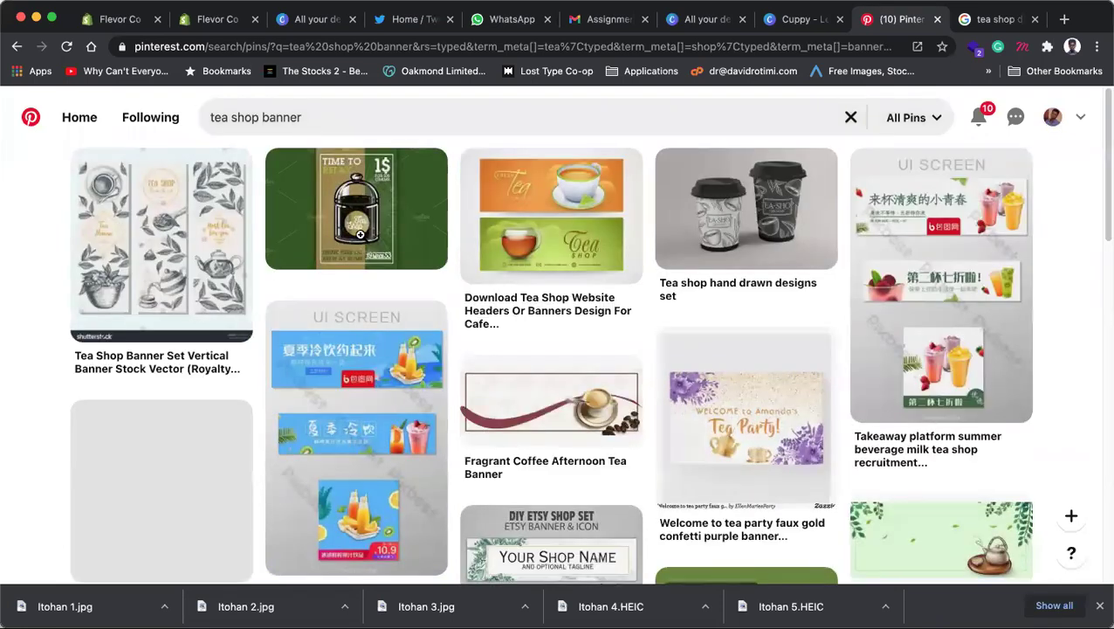
{"action": "scroll", "coordinate": [363, 237], "scroll_direction": "down", "scroll_amount": 10}
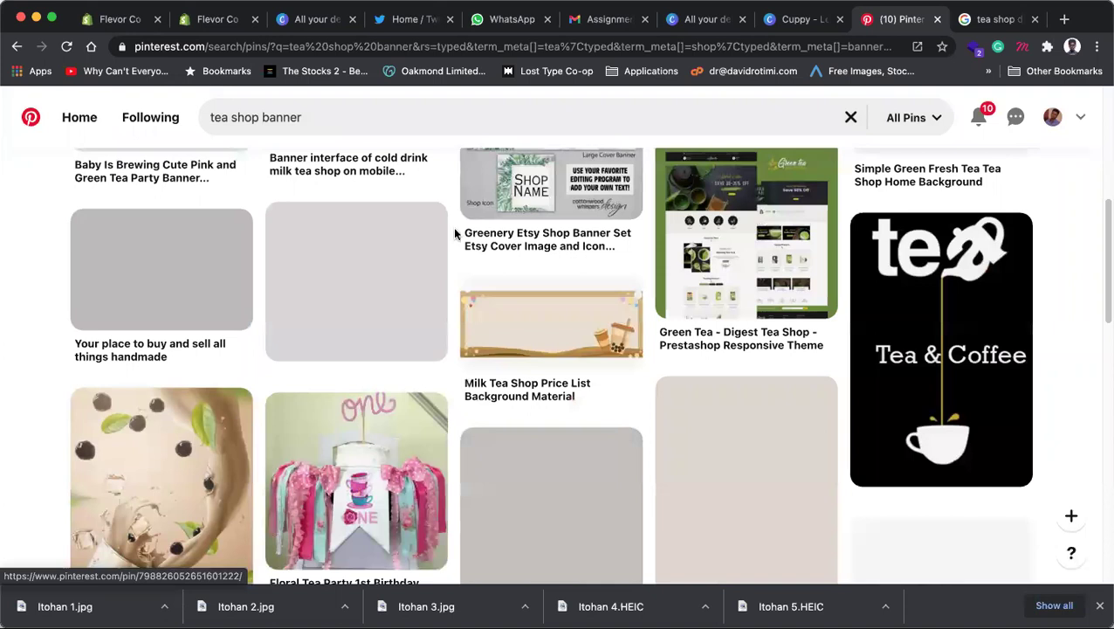
{"action": "scroll", "coordinate": [452, 226], "scroll_direction": "up", "scroll_amount": 3}
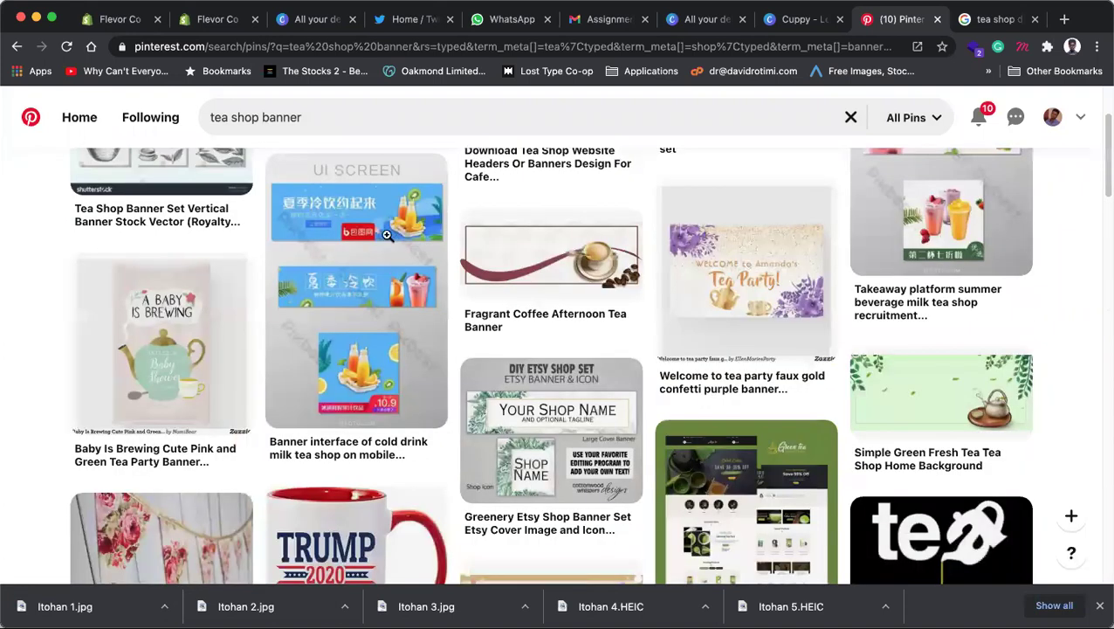
{"action": "scroll", "coordinate": [212, 117], "scroll_direction": "up", "scroll_amount": 2}
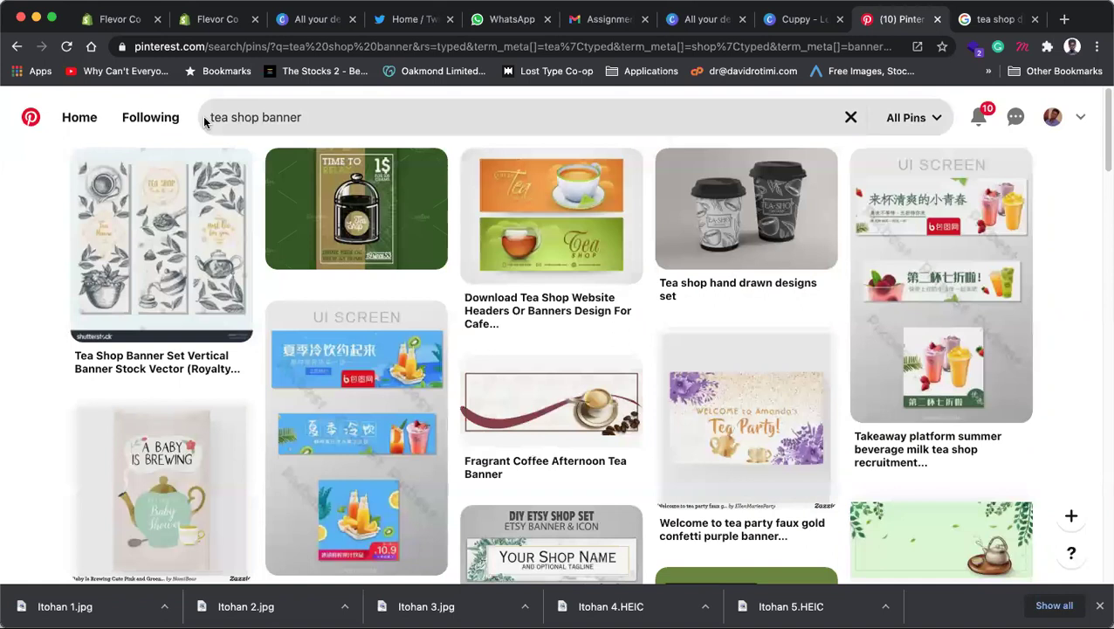
{"action": "left_click", "coordinate": [268, 117]}
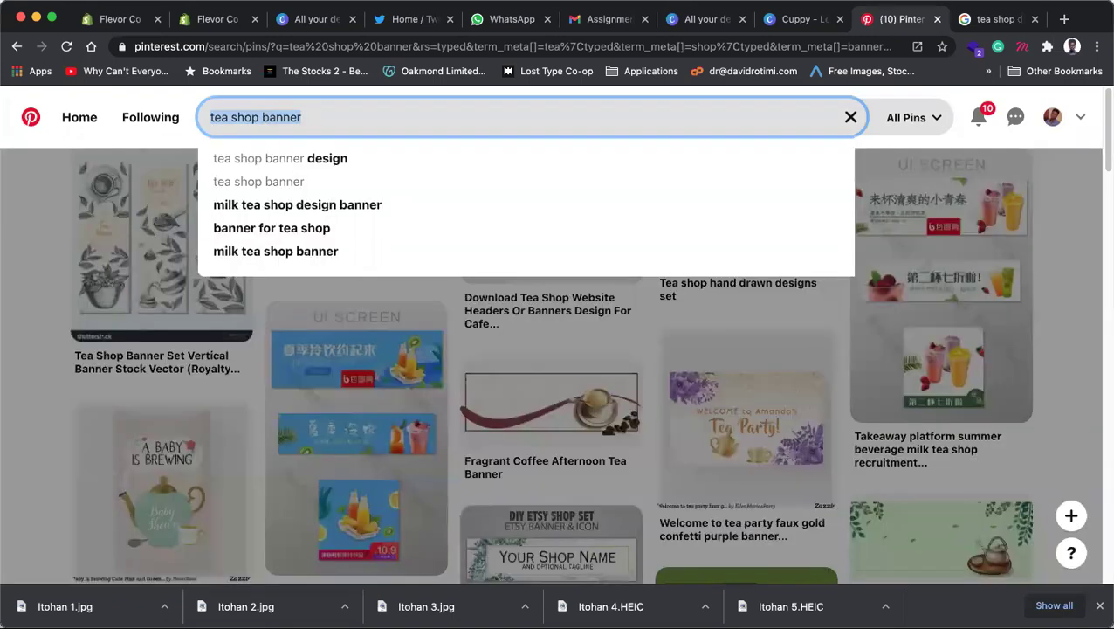
{"action": "type", "text": "social media"}
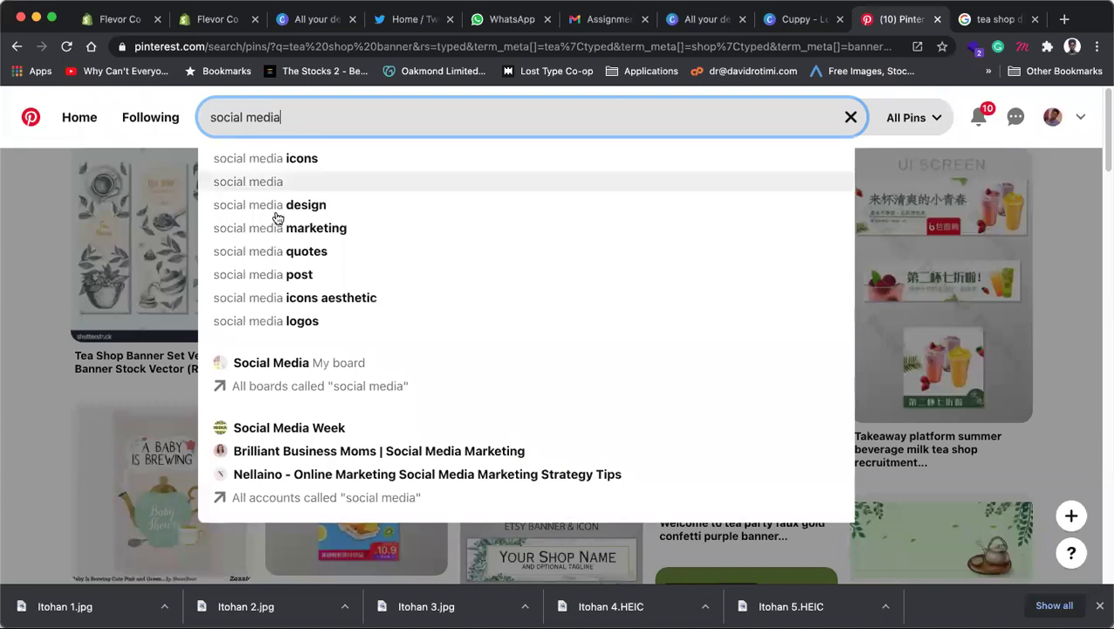
Step: Copy the pink Special Sale drink pin image from the social media design results
{"action": "left_click", "coordinate": [281, 207]}
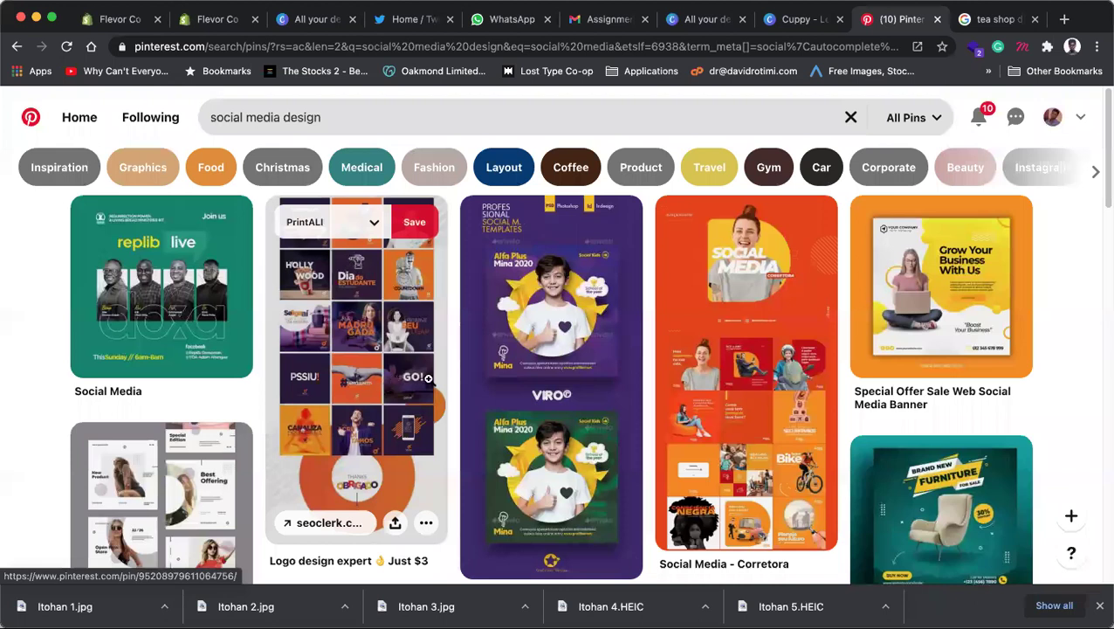
{"action": "scroll", "coordinate": [489, 368], "scroll_direction": "down", "scroll_amount": 5}
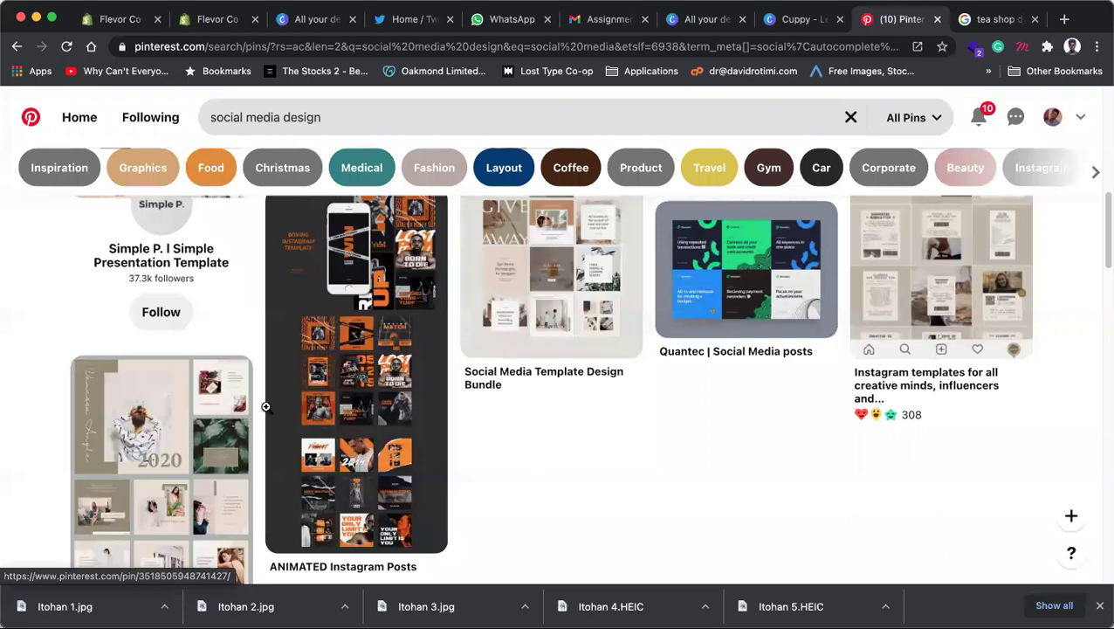
{"action": "scroll", "coordinate": [573, 433], "scroll_direction": "down", "scroll_amount": 2}
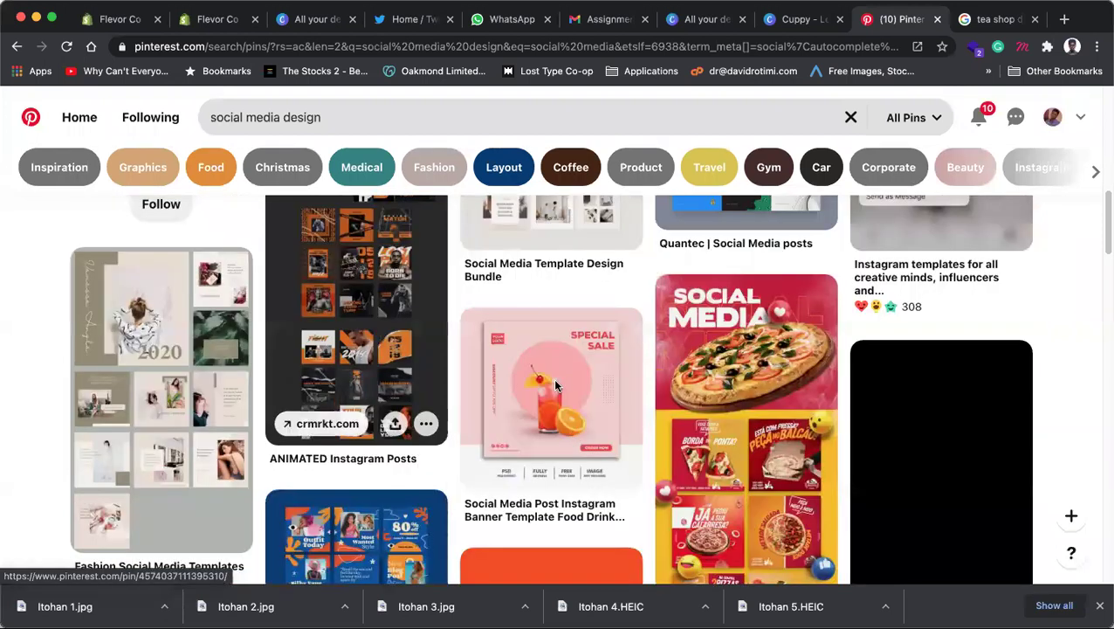
{"action": "left_click", "coordinate": [538, 426]}
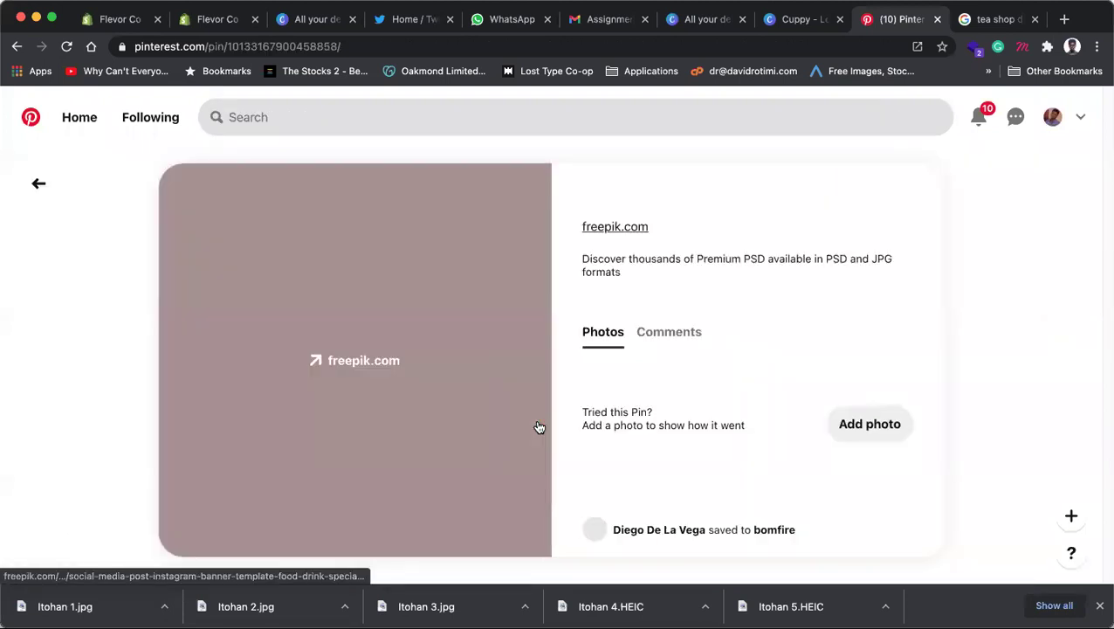
{"action": "right_click", "coordinate": [323, 247]}
{"action": "left_click", "coordinate": [366, 413]}
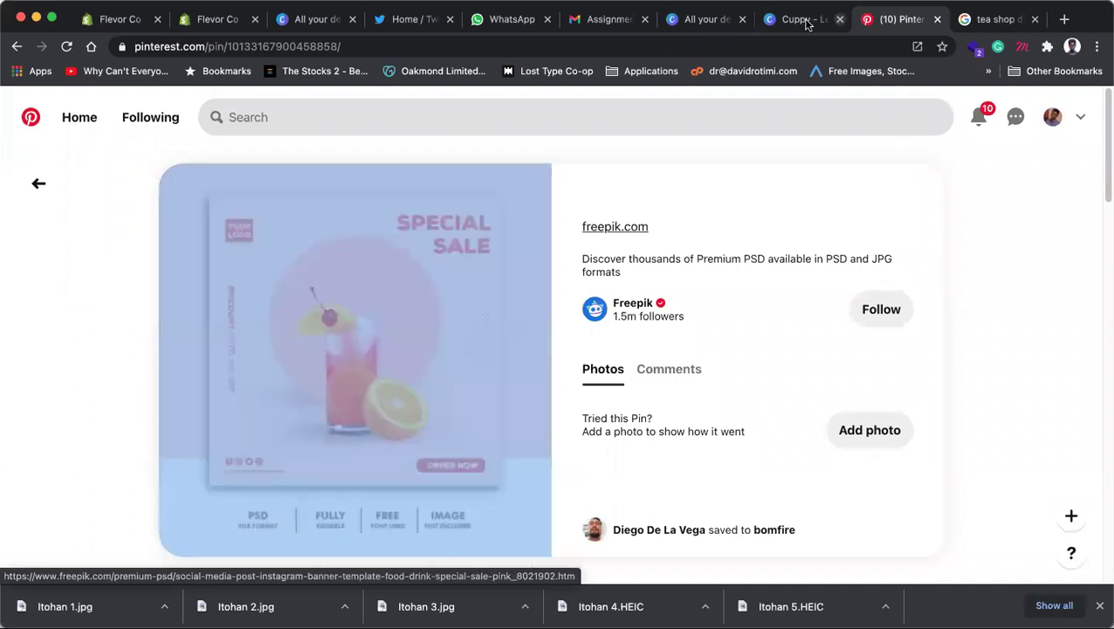
{"action": "left_click", "coordinate": [807, 24]}
{"action": "scroll", "coordinate": [700, 449], "scroll_direction": "down", "scroll_amount": 1}
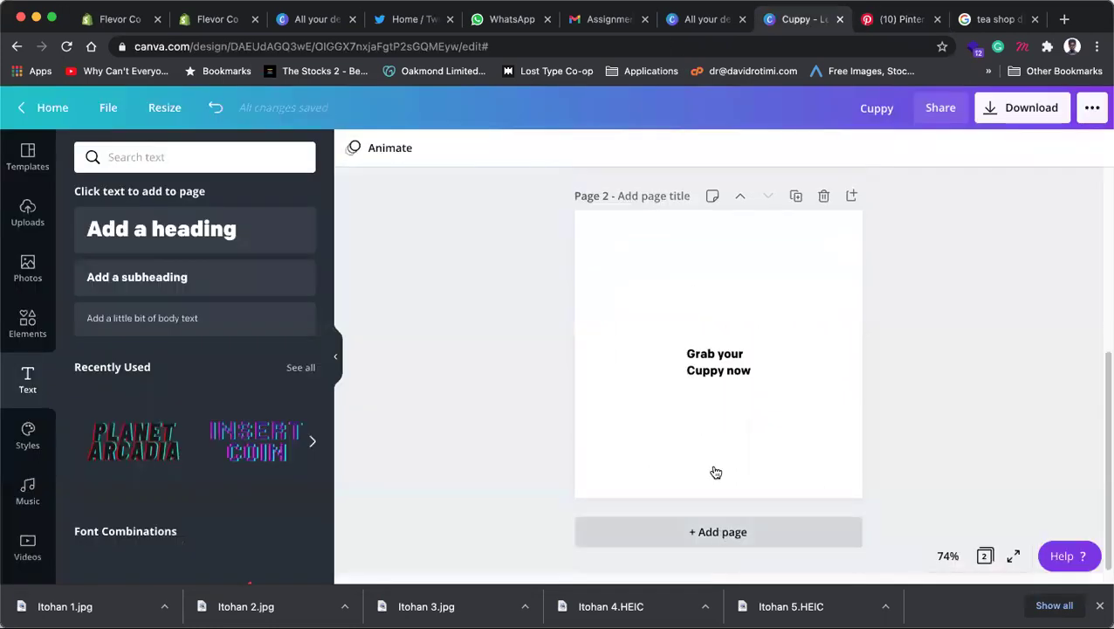
Step: Add page 3 and paste the Special Sale image, stretching it to fill the page
{"action": "key", "text": "super+Return"}
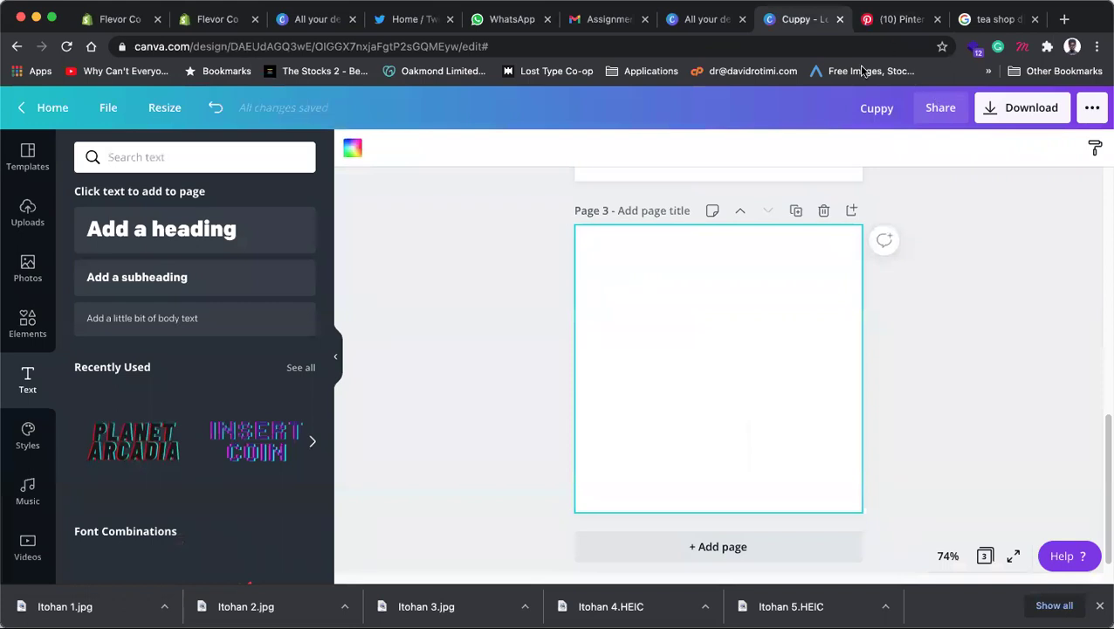
{"action": "key", "text": "super+v"}
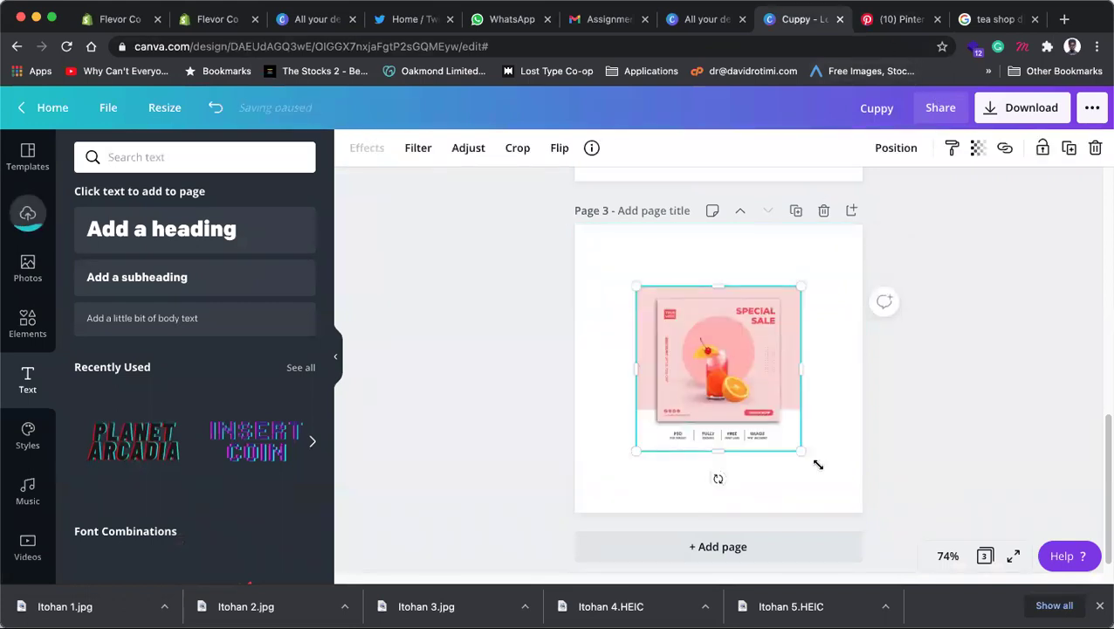
{"action": "left_click_drag", "start_coordinate": [878, 507], "coordinate": [908, 548]}
{"action": "left_click_drag", "start_coordinate": [805, 373], "coordinate": [809, 388]}
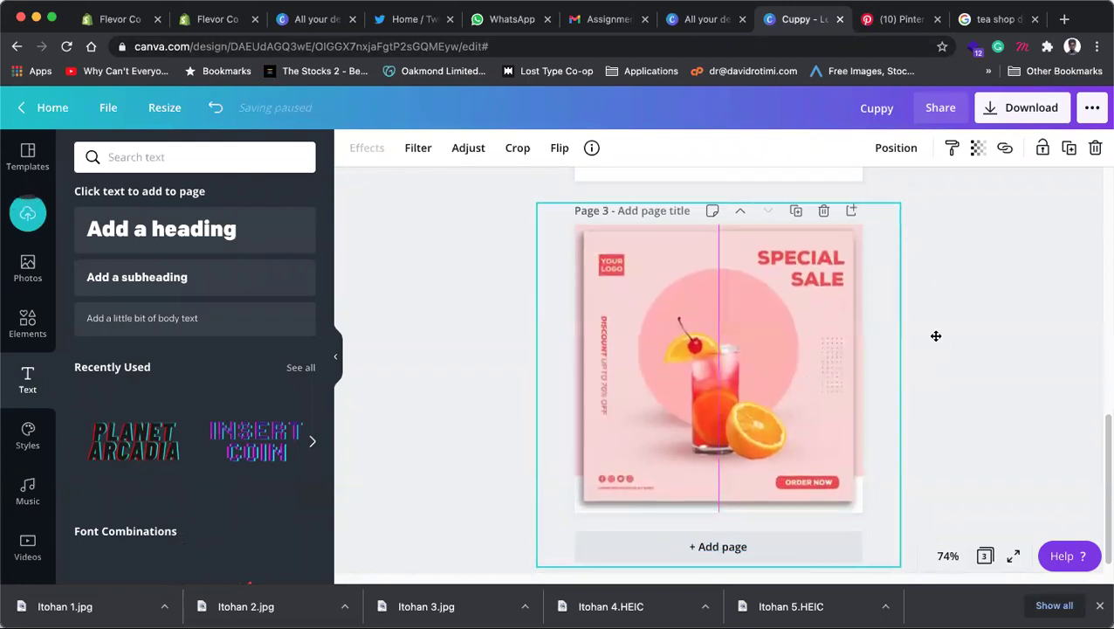
{"action": "mouse_move", "coordinate": [905, 386]}
{"action": "left_mouse_down"}
{"action": "mouse_move", "coordinate": [828, 373]}
{"action": "mouse_move", "coordinate": [915, 377]}
{"action": "left_mouse_up"}
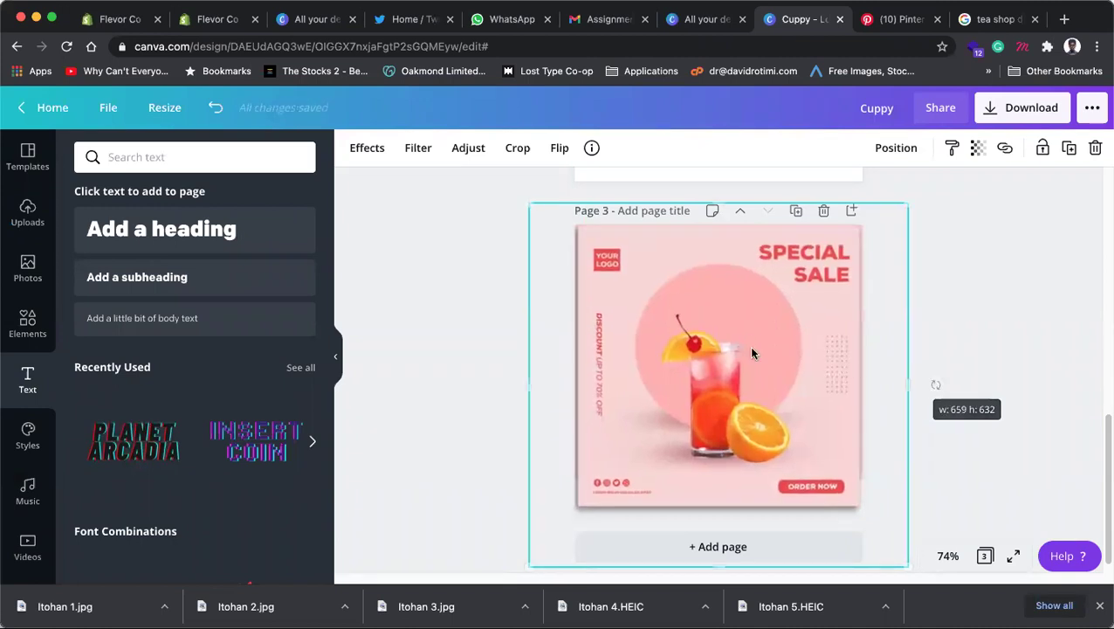
{"action": "left_click_drag", "start_coordinate": [751, 352], "coordinate": [755, 338]}
Step: Fade the Special Sale image to about 50 transparency
{"action": "left_click", "coordinate": [964, 302]}
{"action": "left_click", "coordinate": [834, 297]}
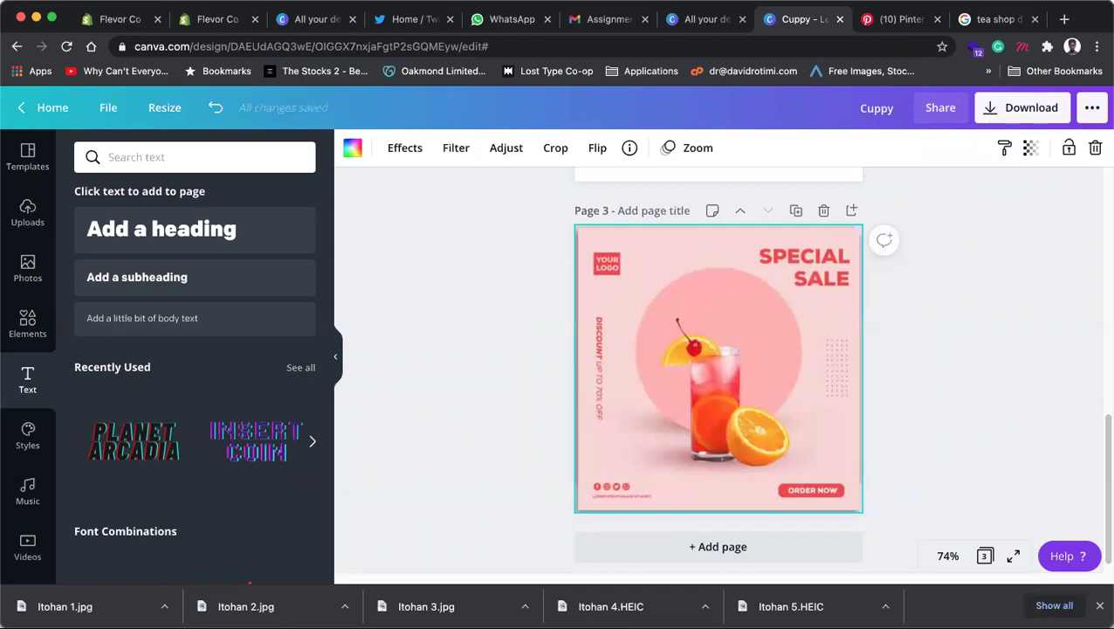
{"action": "left_click", "coordinate": [1031, 149]}
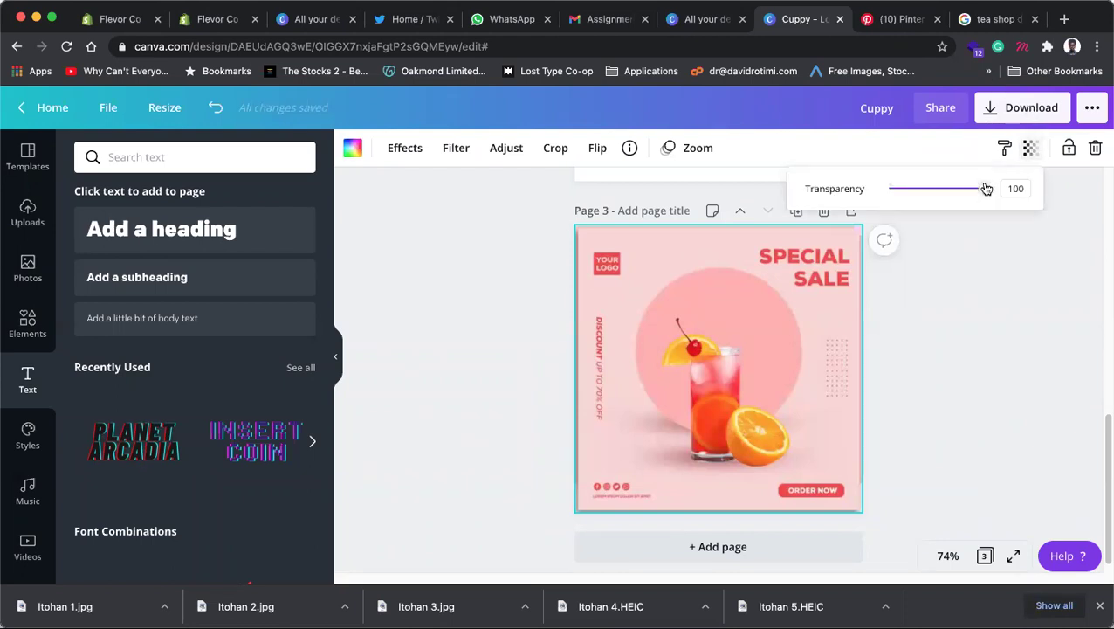
{"action": "left_click_drag", "start_coordinate": [986, 189], "coordinate": [935, 188]}
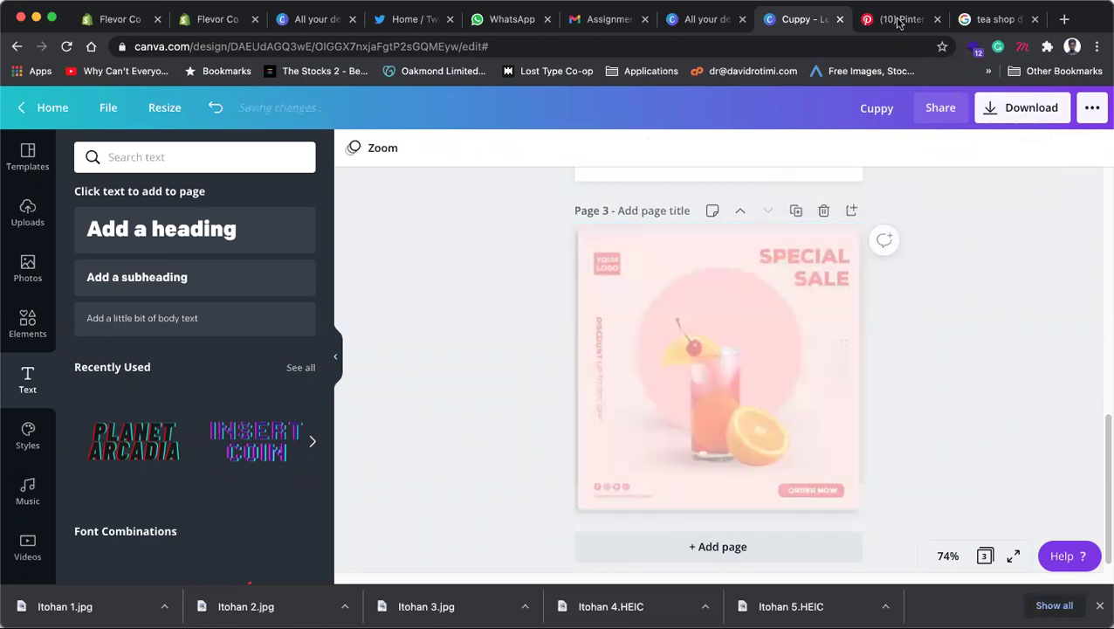
{"action": "left_click", "coordinate": [900, 19]}
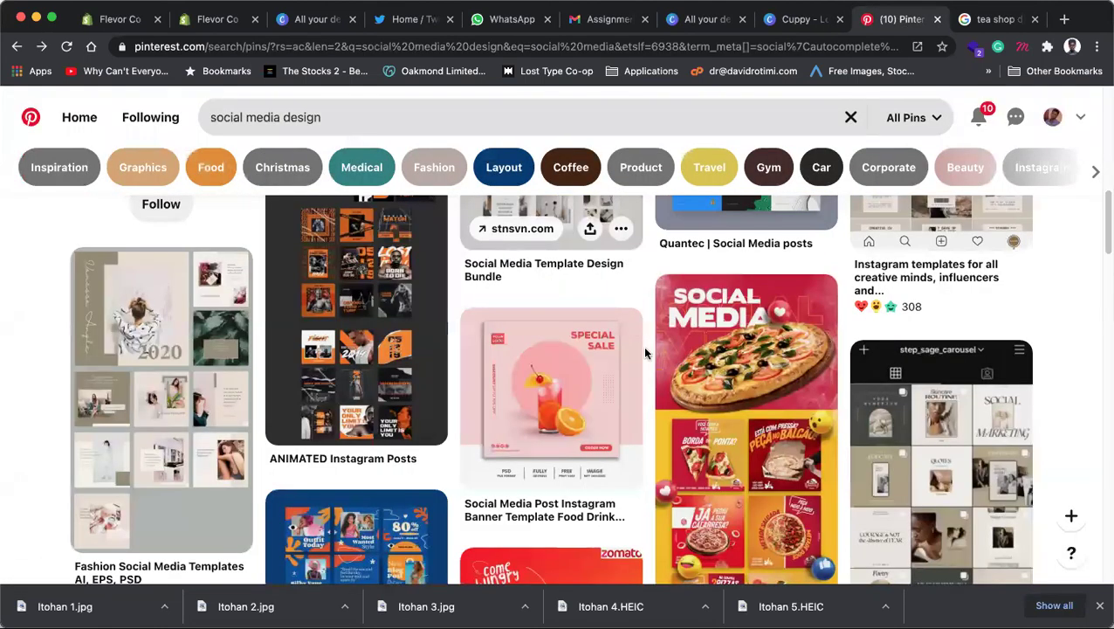
Step: Refine the Pinterest results with the Coffee chip to show coffee social media designs
{"action": "scroll", "coordinate": [646, 353], "scroll_direction": "up", "scroll_amount": 2}
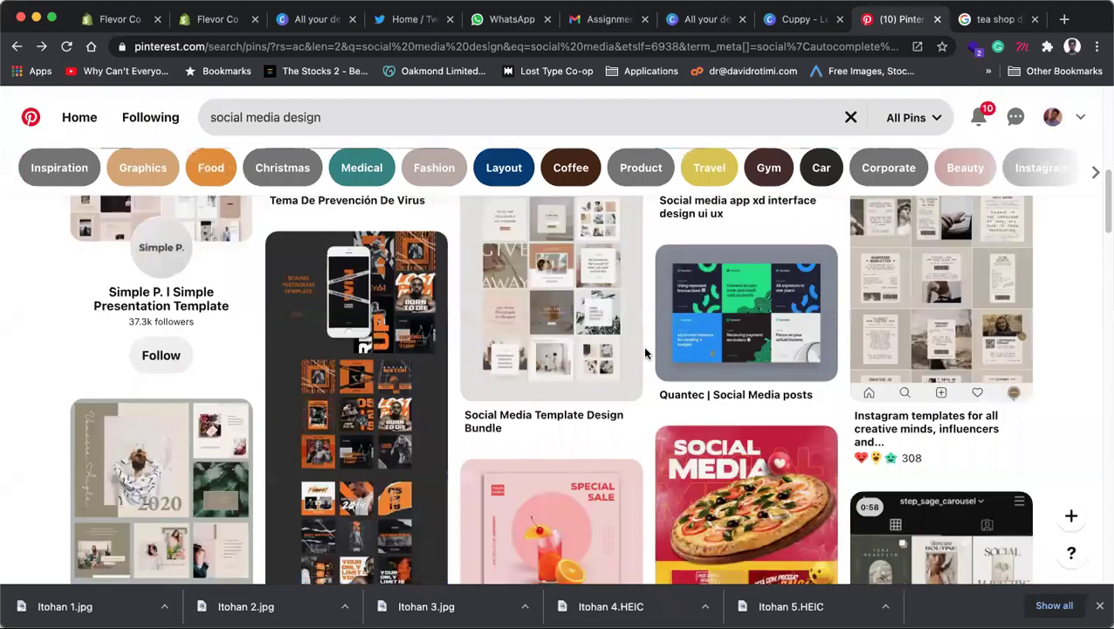
{"action": "scroll", "coordinate": [646, 353], "scroll_direction": "down", "scroll_amount": 3}
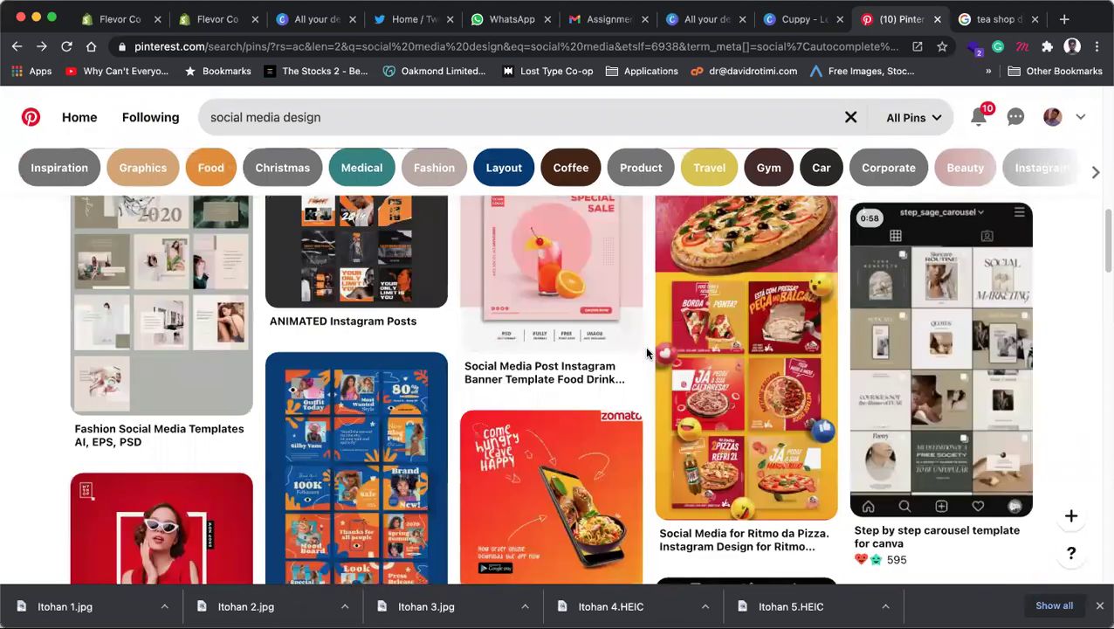
{"action": "scroll", "coordinate": [646, 353], "scroll_direction": "down", "scroll_amount": 5}
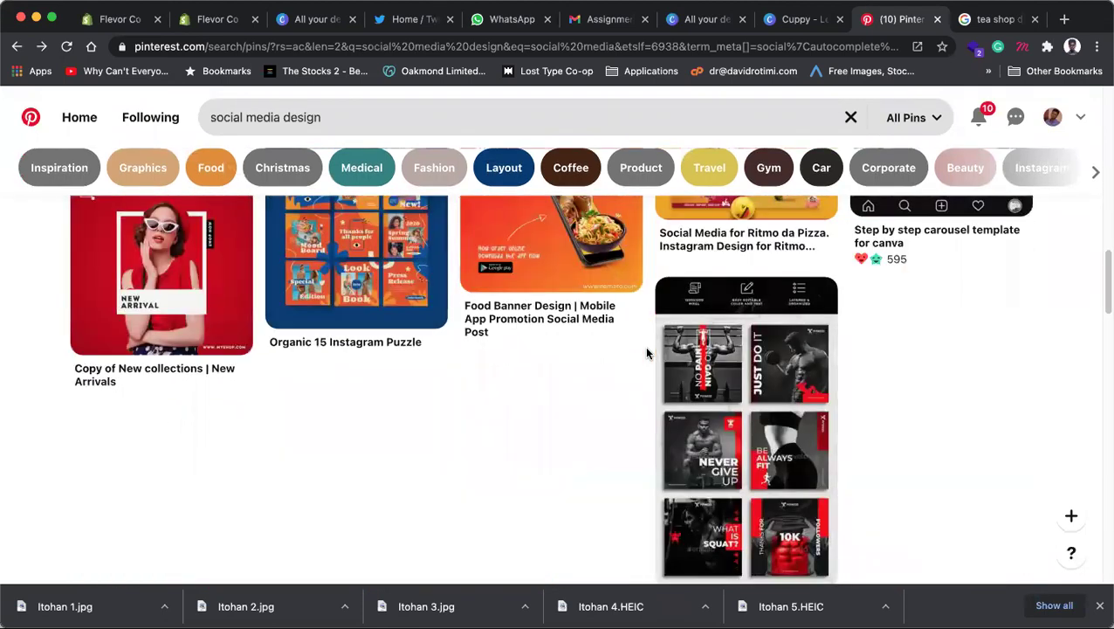
{"action": "scroll", "coordinate": [646, 353], "scroll_direction": "down", "scroll_amount": 1}
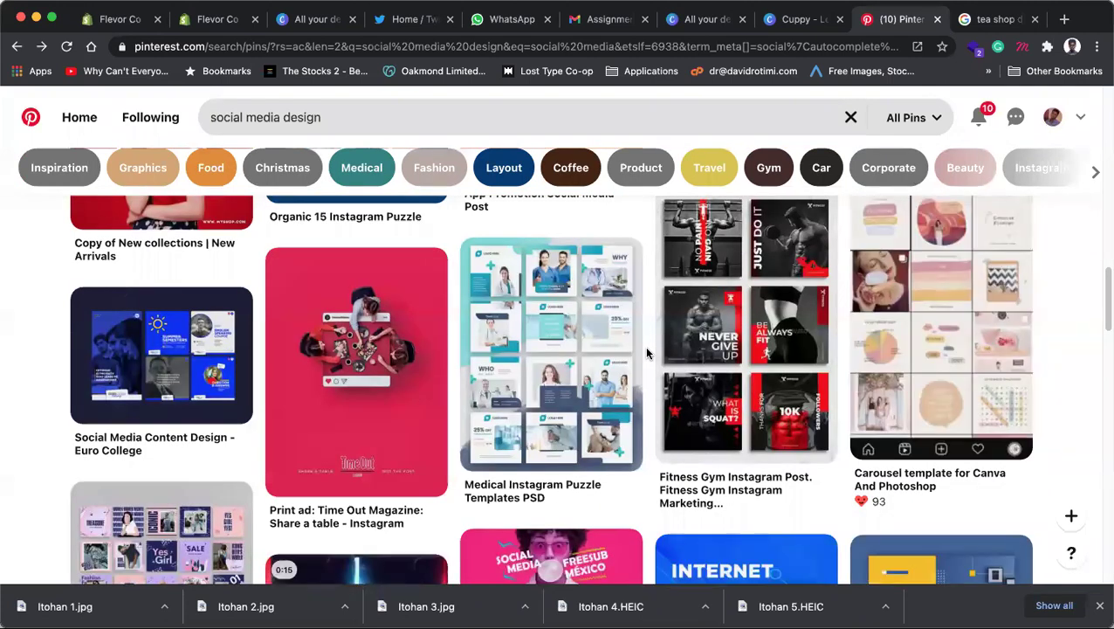
{"action": "scroll", "coordinate": [647, 349], "scroll_direction": "up", "scroll_amount": 2}
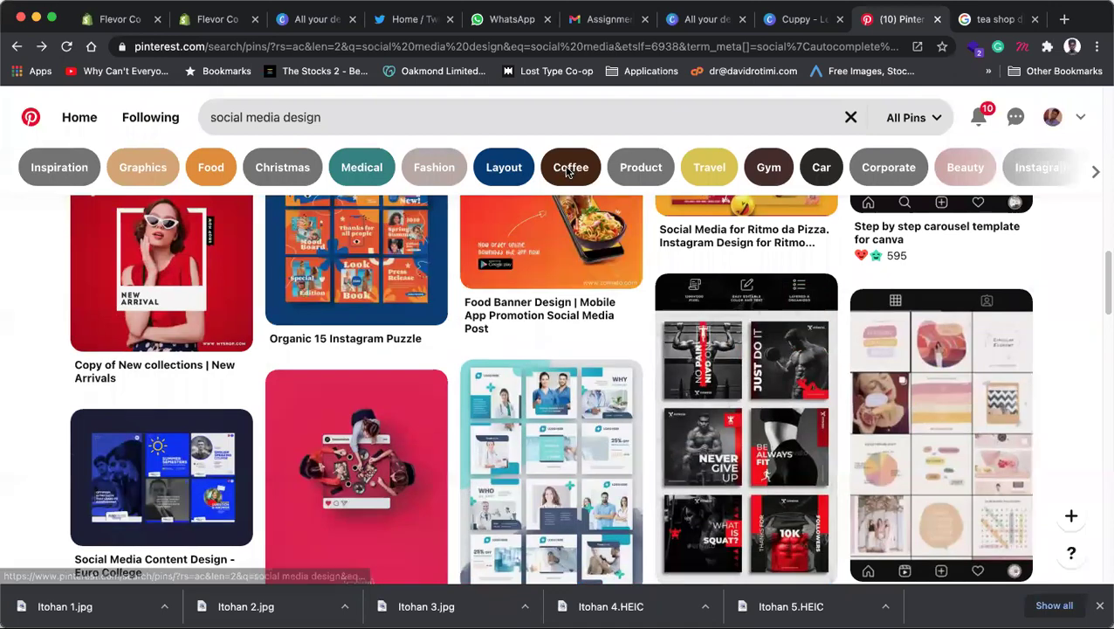
{"action": "left_click", "coordinate": [566, 172]}
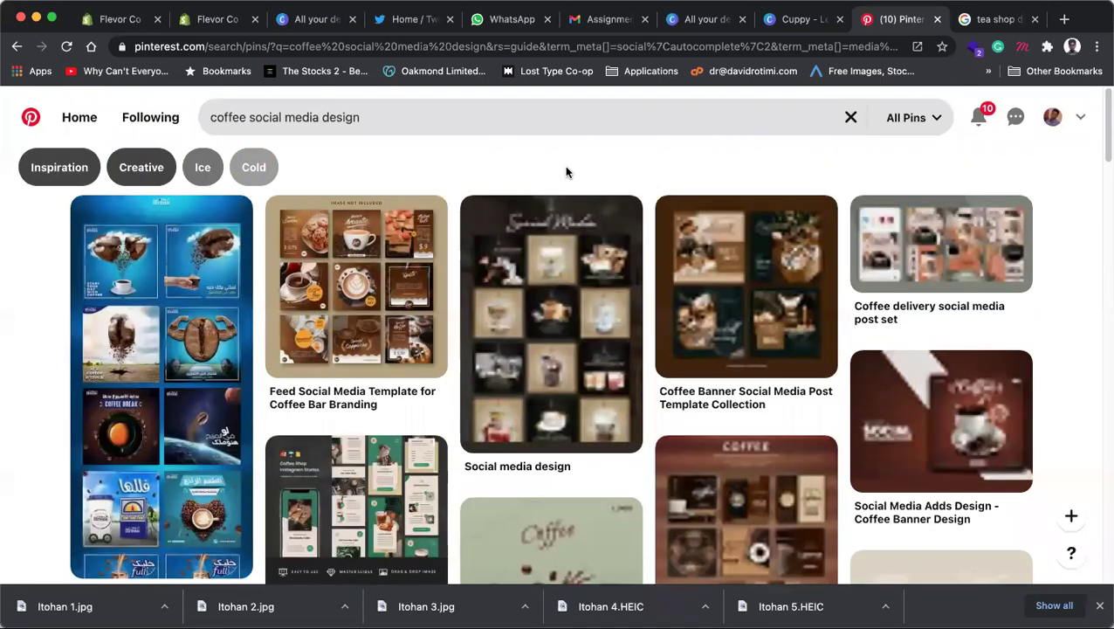
Step: Open the Instagram banner pin and two other coffee template pins in new tabs
{"action": "scroll", "coordinate": [810, 345], "scroll_direction": "down", "scroll_amount": 2}
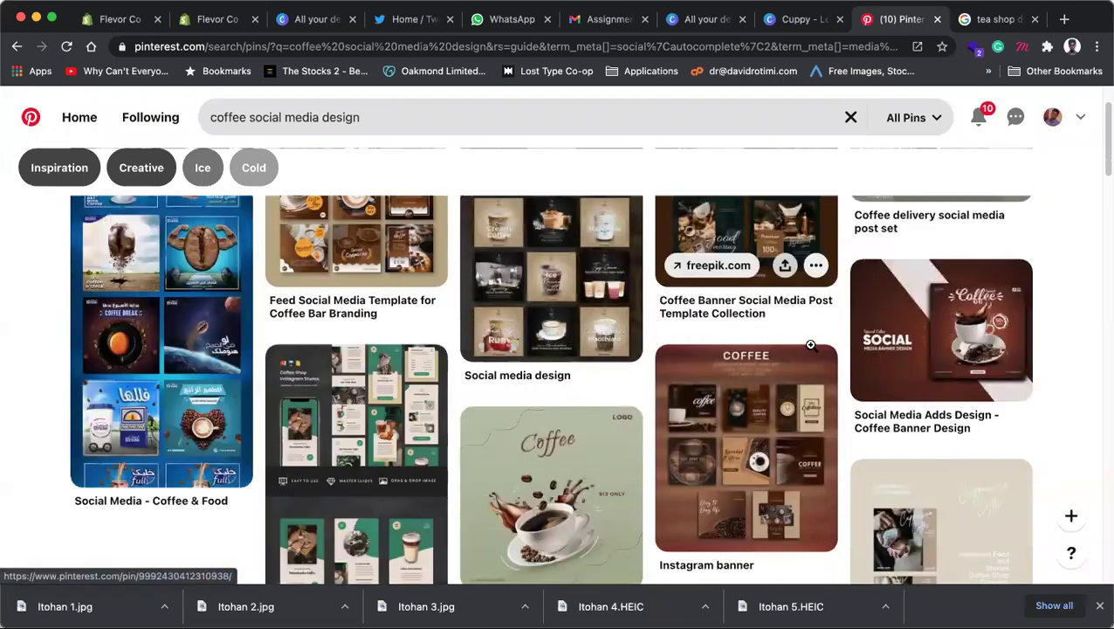
{"action": "scroll", "coordinate": [810, 345], "scroll_direction": "down", "scroll_amount": 3}
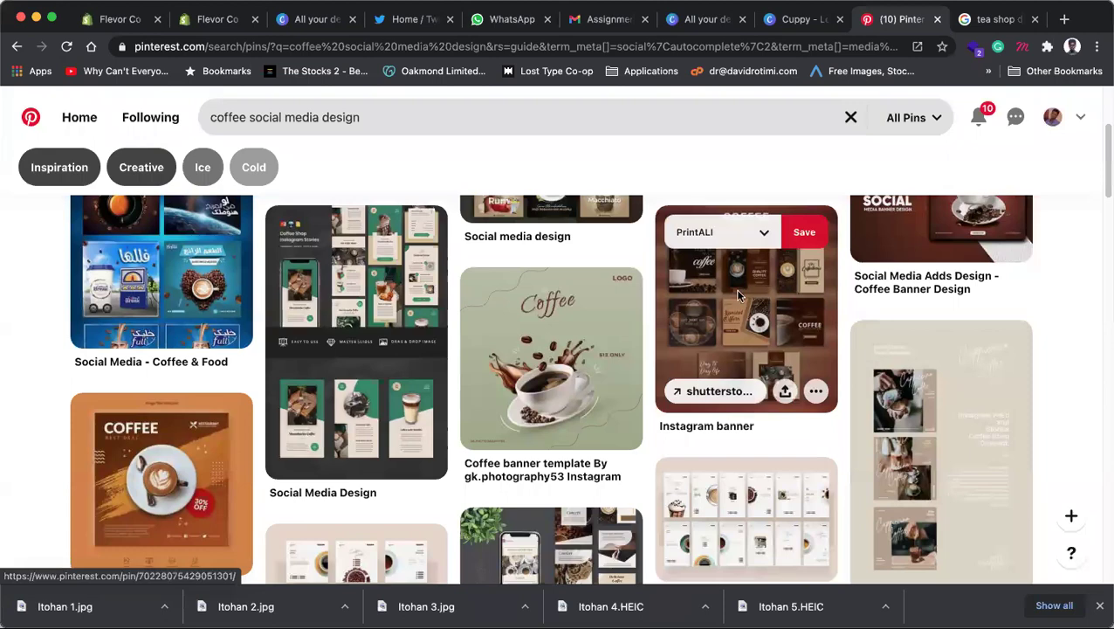
{"action": "right_click", "coordinate": [735, 289]}
{"action": "left_click", "coordinate": [771, 305]}
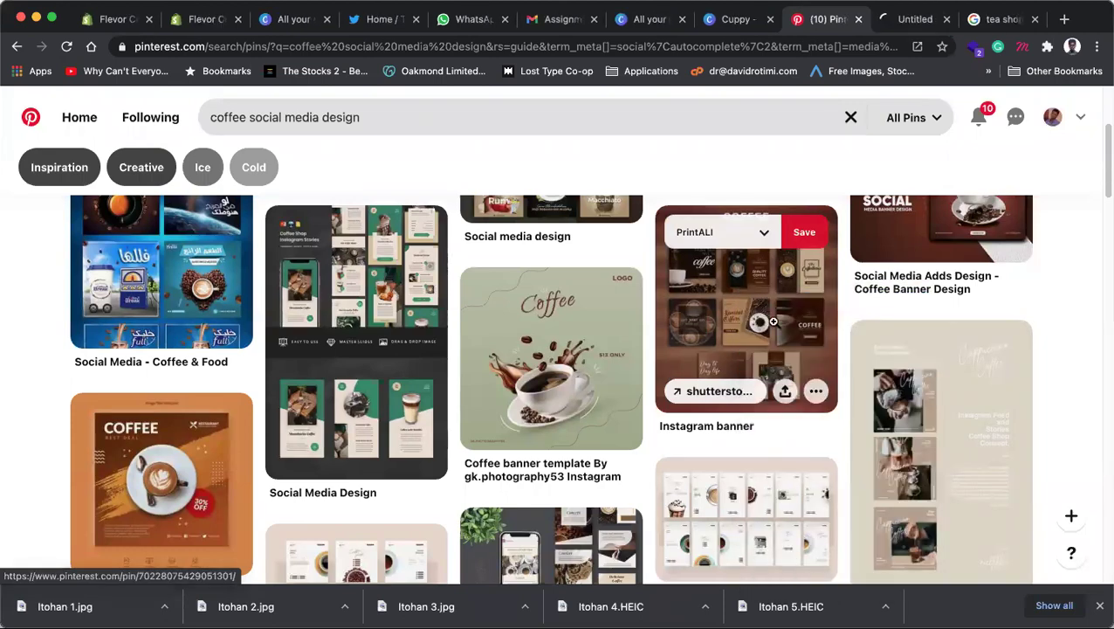
{"action": "scroll", "coordinate": [850, 355], "scroll_direction": "down", "scroll_amount": 3}
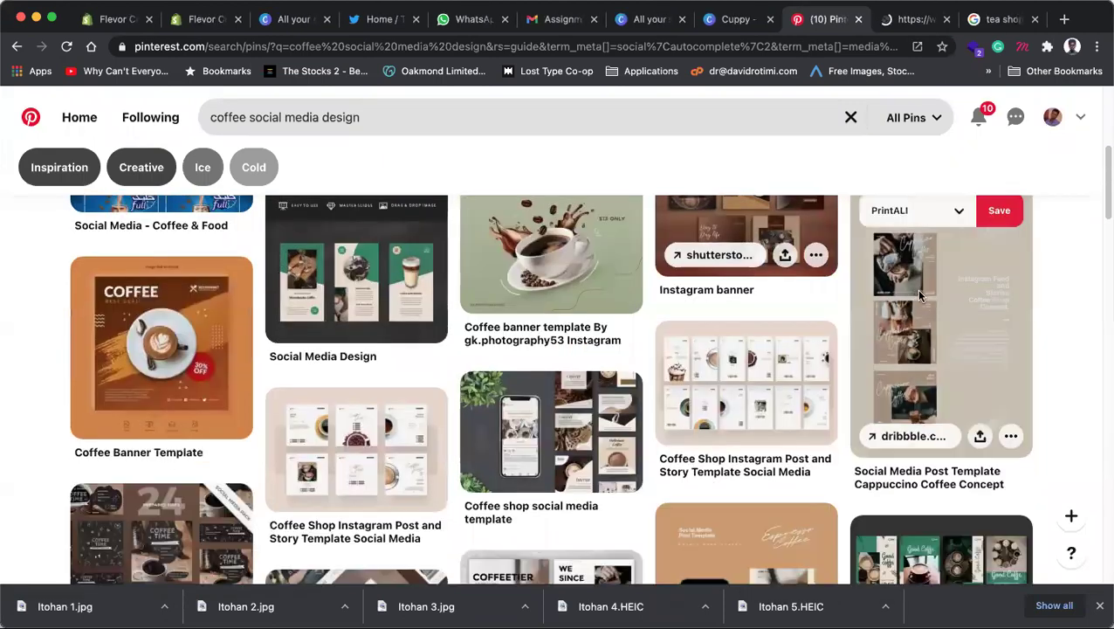
{"action": "right_click", "coordinate": [908, 294]}
{"action": "left_click", "coordinate": [417, 368]}
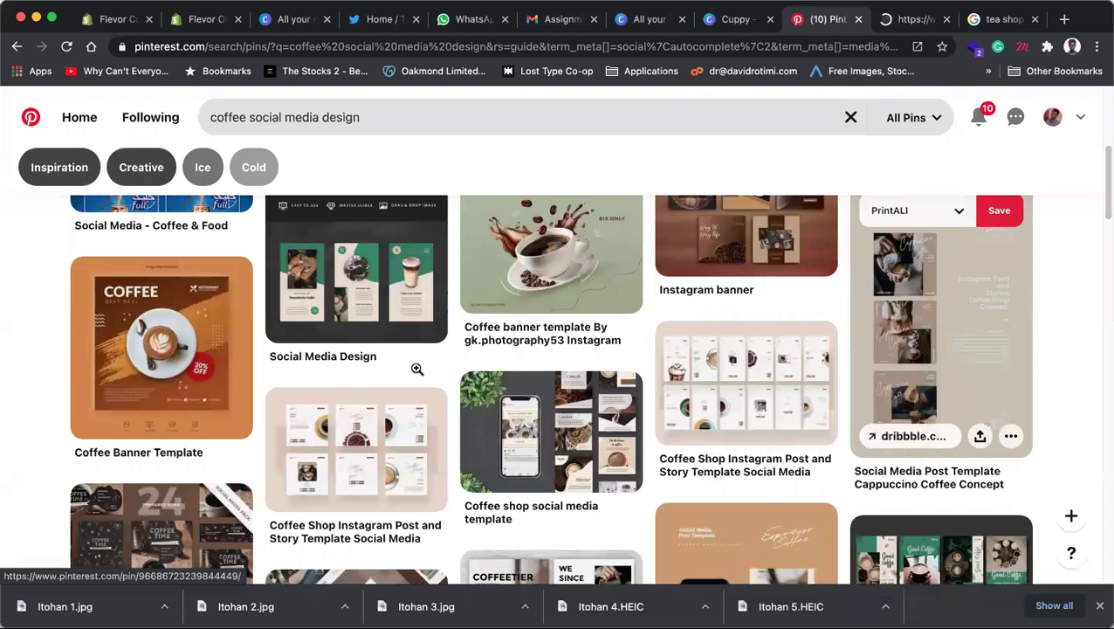
{"action": "left_click", "coordinate": [524, 411], "text": "super"}
{"action": "left_click", "coordinate": [341, 434]}
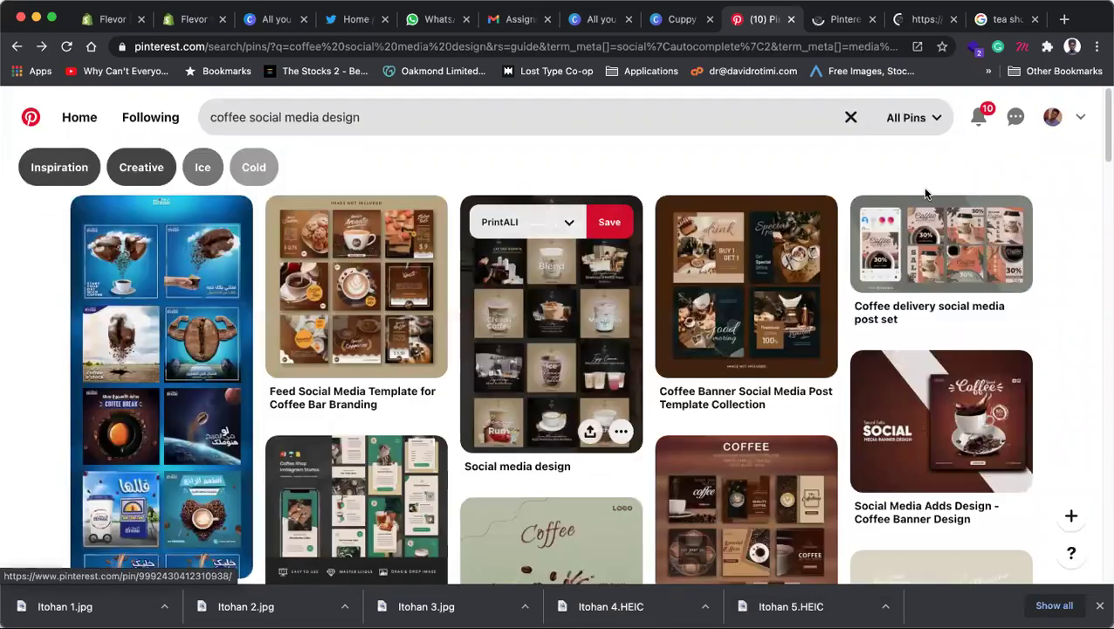
Step: Open the Coffee Shop Instagram Post template pin and copy its image
{"action": "scroll", "coordinate": [515, 327], "scroll_direction": "down", "scroll_amount": 3}
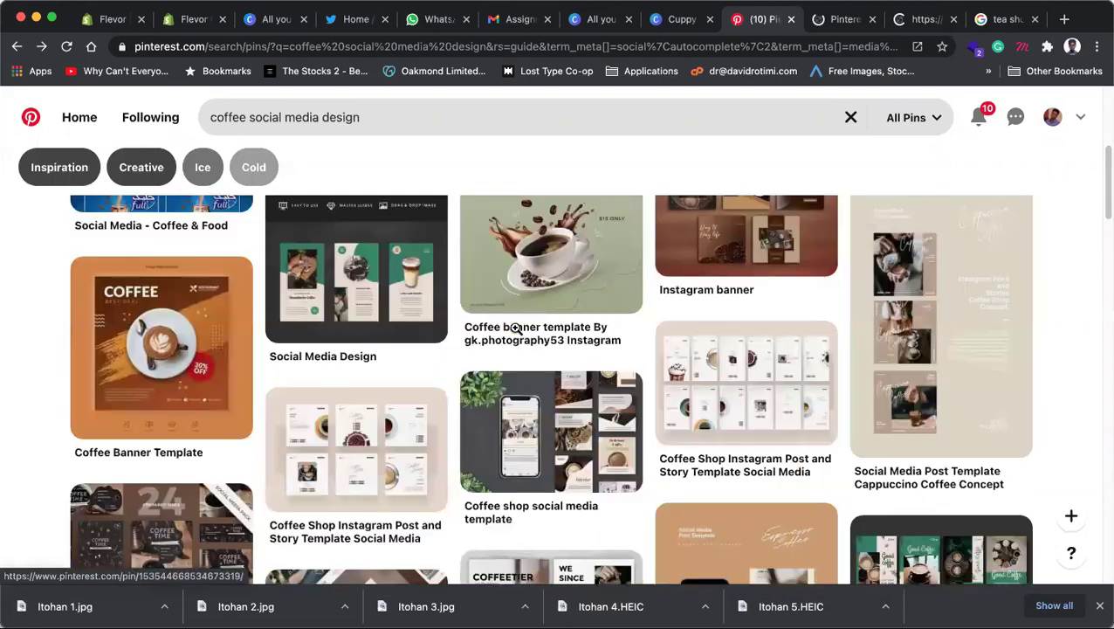
{"action": "scroll", "coordinate": [515, 328], "scroll_direction": "down", "scroll_amount": 6}
{"action": "scroll", "coordinate": [387, 293], "scroll_direction": "up", "scroll_amount": 1}
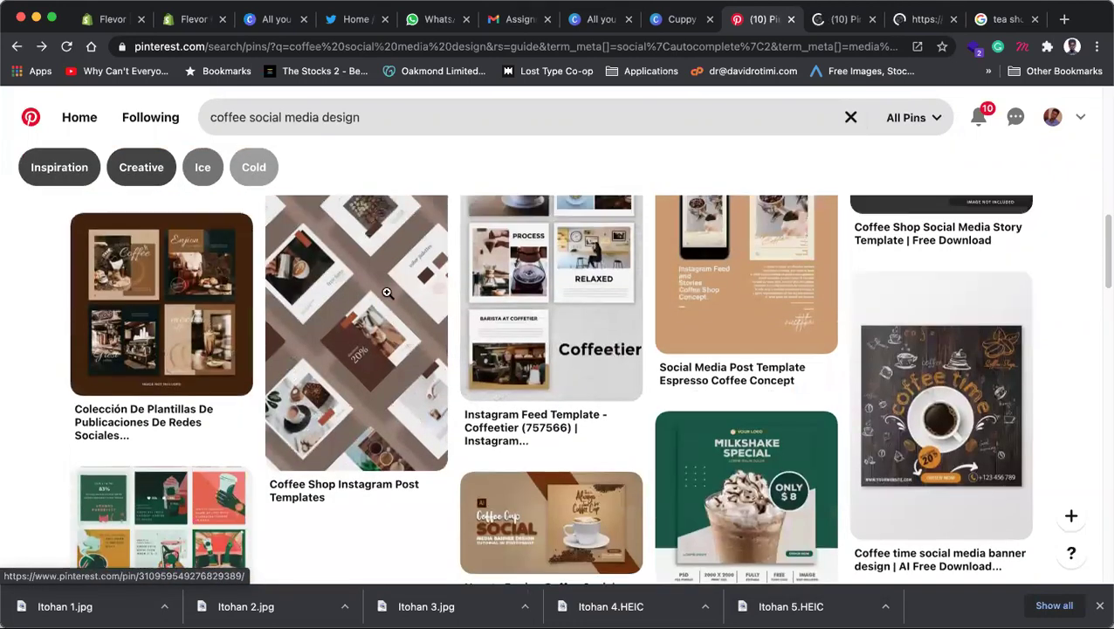
{"action": "scroll", "coordinate": [441, 334], "scroll_direction": "up", "scroll_amount": 1}
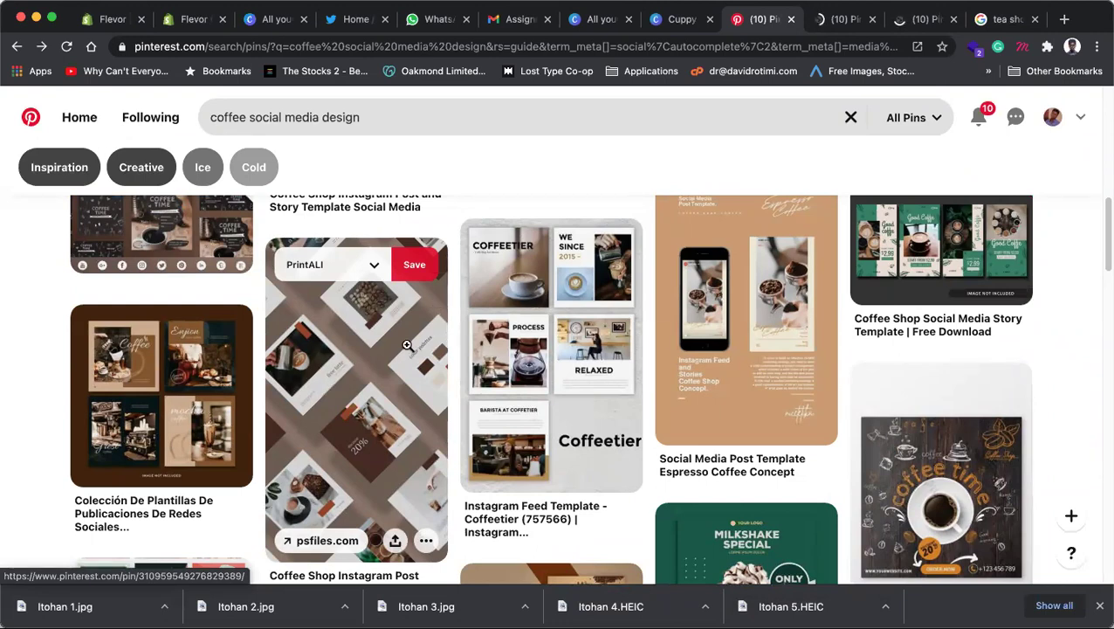
{"action": "scroll", "coordinate": [407, 348], "scroll_direction": "up", "scroll_amount": 3}
{"action": "scroll", "coordinate": [365, 374], "scroll_direction": "up", "scroll_amount": 3}
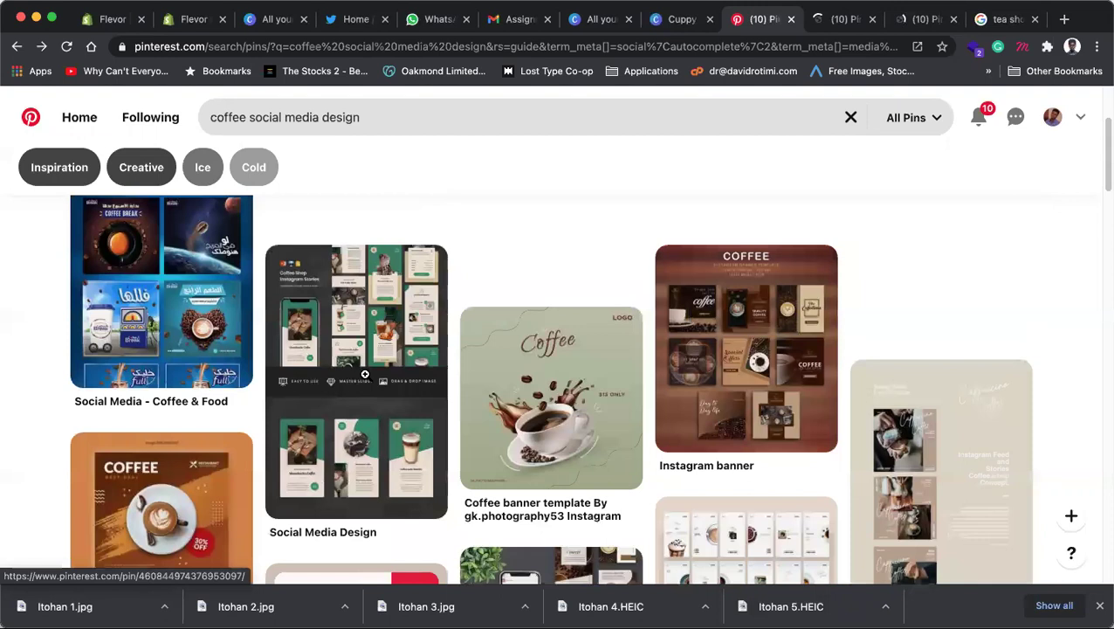
{"action": "scroll", "coordinate": [365, 373], "scroll_direction": "down", "scroll_amount": 3}
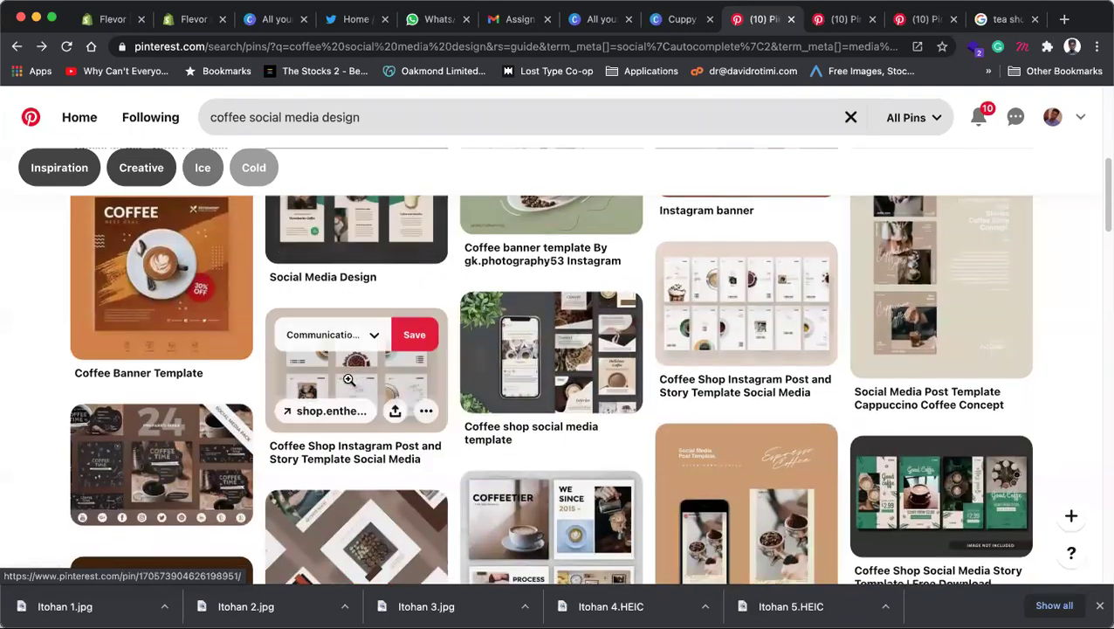
{"action": "left_click", "coordinate": [348, 379]}
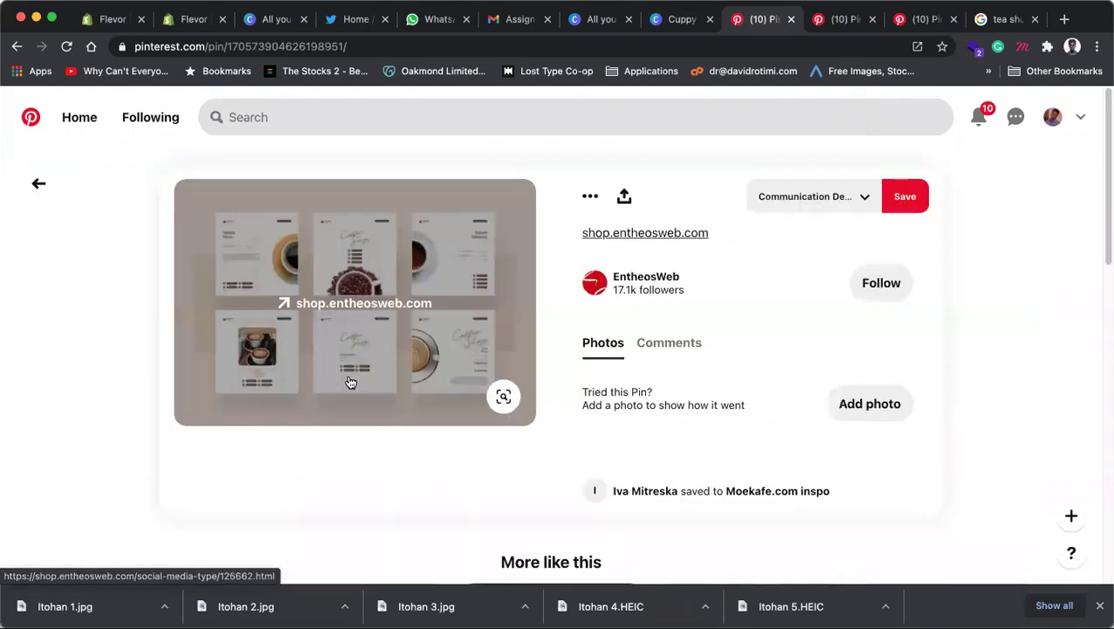
{"action": "right_click", "coordinate": [375, 251]}
{"action": "left_click", "coordinate": [427, 424]}
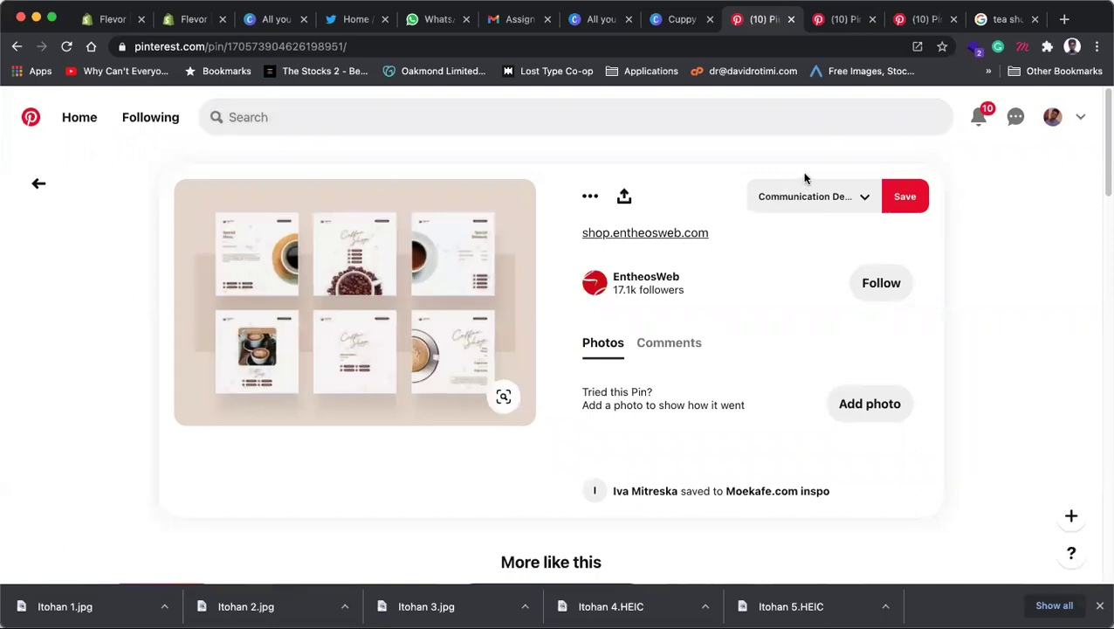
Step: Add Page 4 to Cuppy with the coffee template image pasted, enlarged and cropped to fit
{"action": "left_click", "coordinate": [688, 15]}
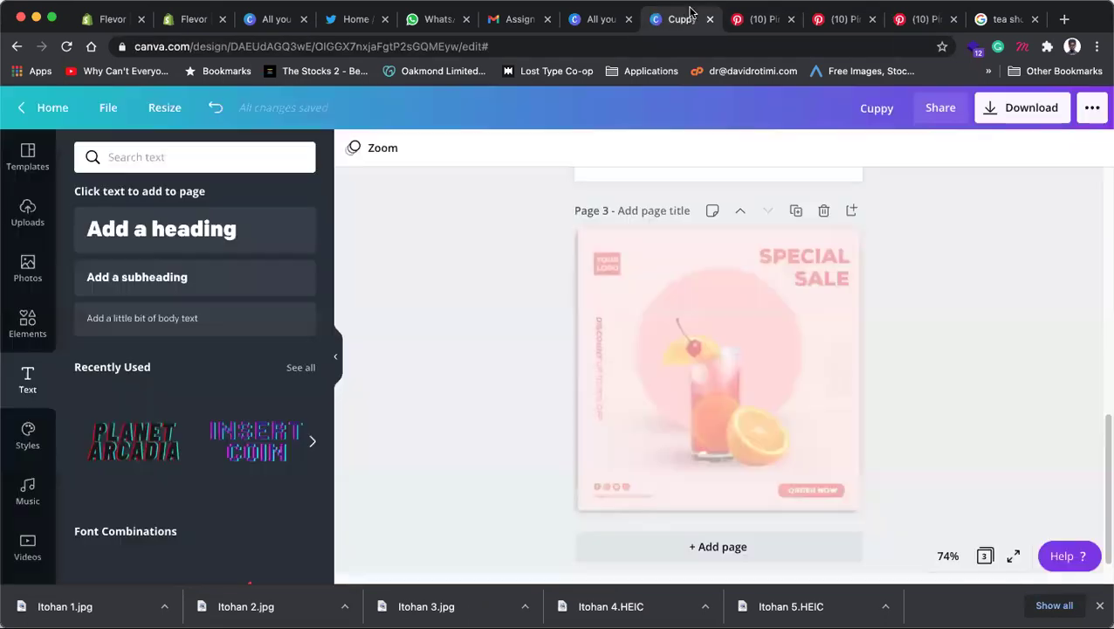
{"action": "scroll", "coordinate": [710, 230], "scroll_direction": "up", "scroll_amount": 5}
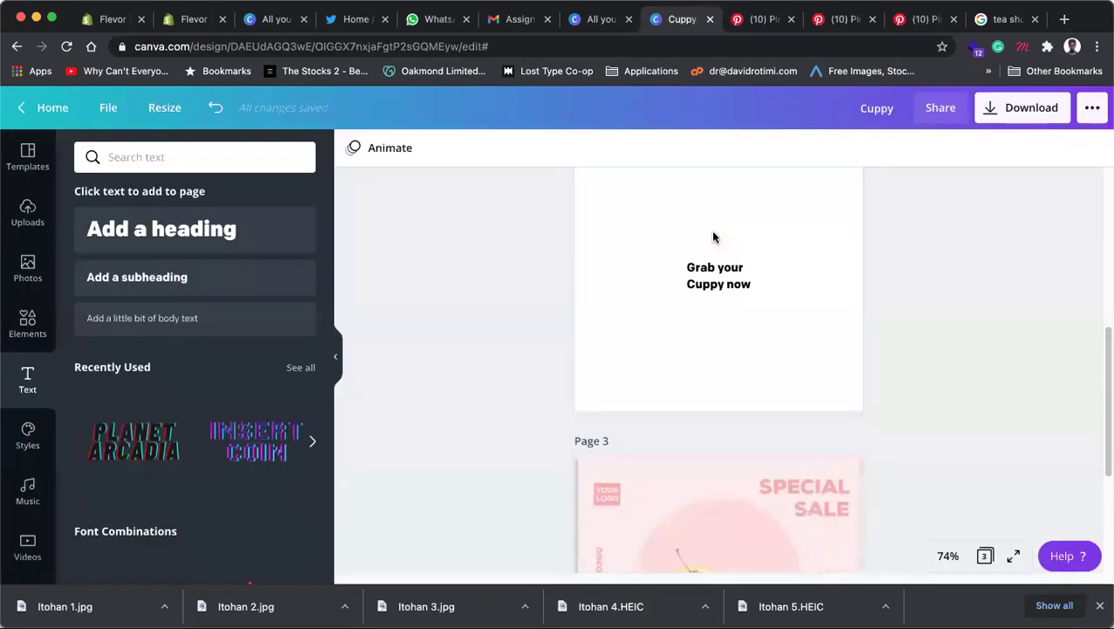
{"action": "scroll", "coordinate": [710, 229], "scroll_direction": "down", "scroll_amount": 5}
{"action": "left_click", "coordinate": [749, 524]}
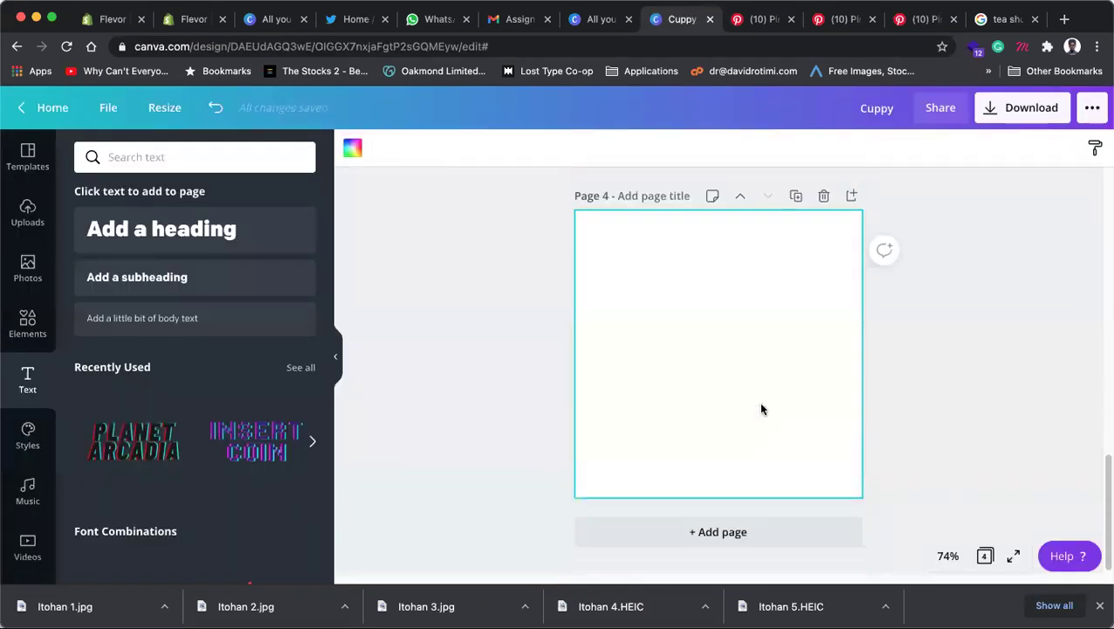
{"action": "key", "text": "super+v"}
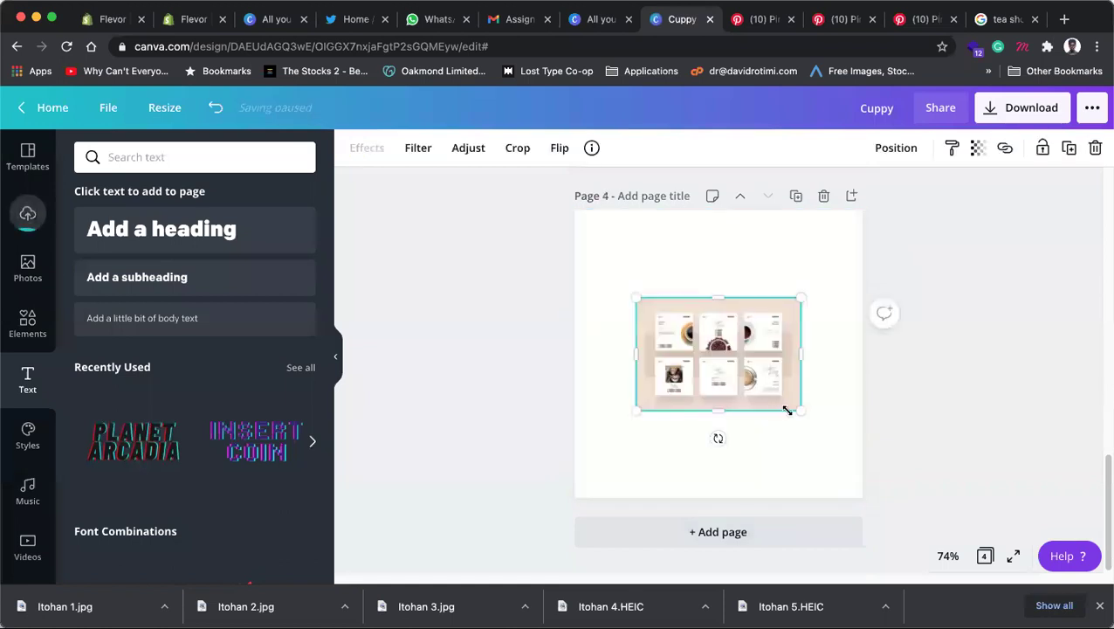
{"action": "left_click_drag", "start_coordinate": [805, 414], "coordinate": [966, 524]}
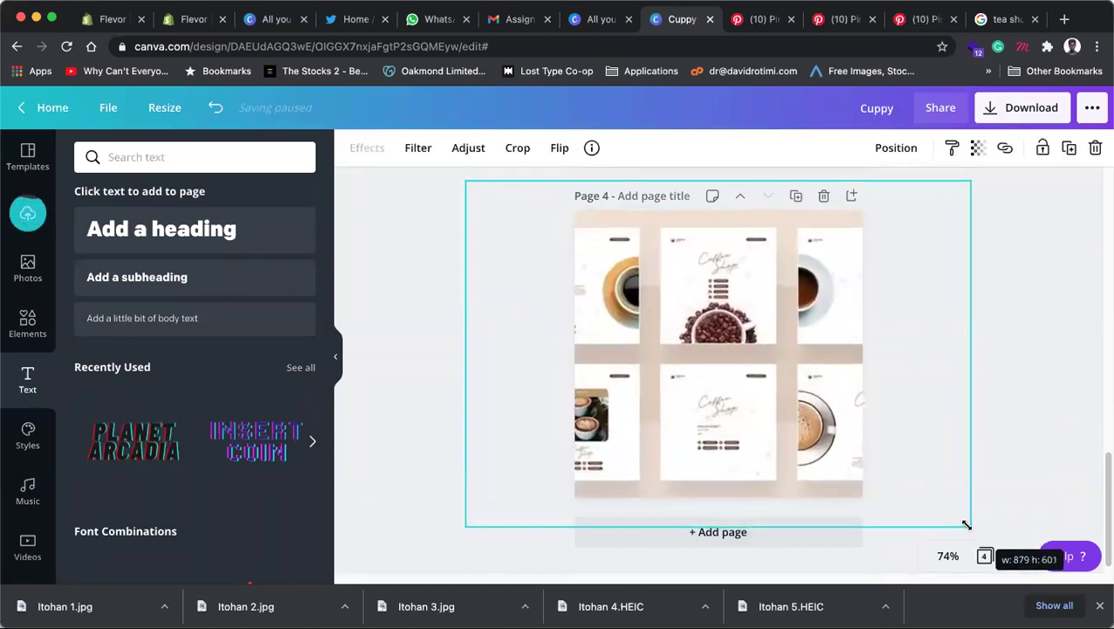
{"action": "double_click", "coordinate": [664, 350]}
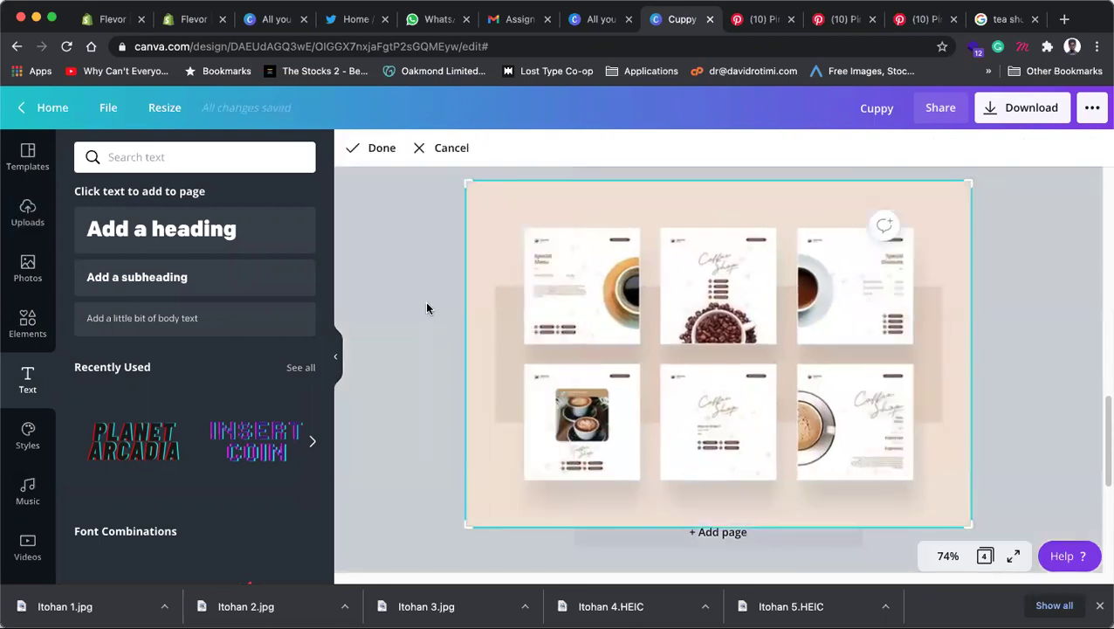
{"action": "left_click", "coordinate": [427, 308]}
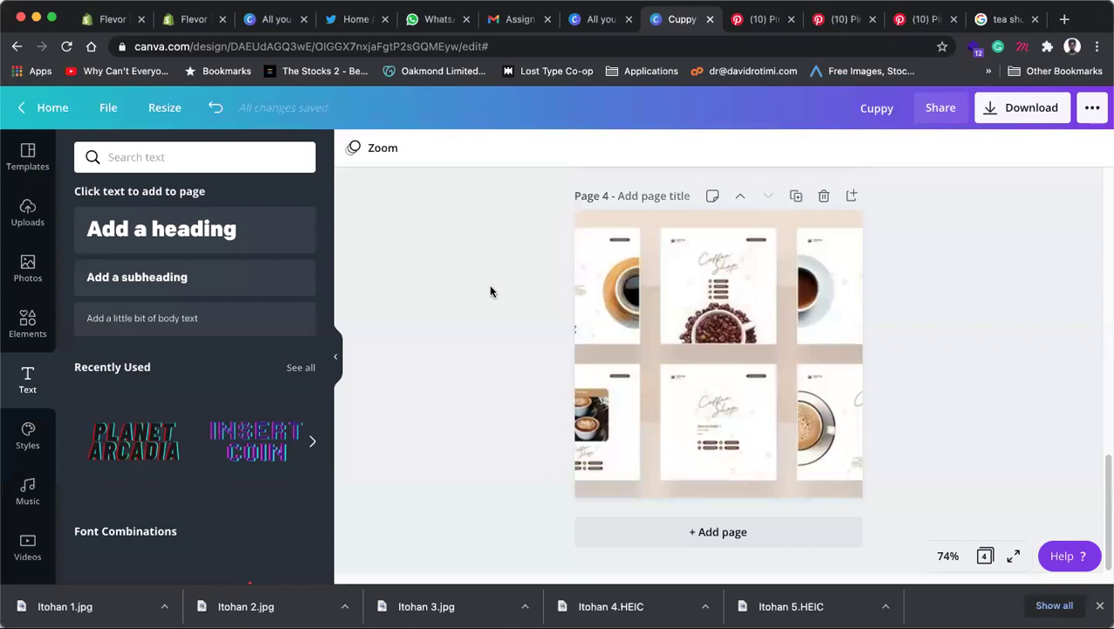
{"action": "scroll", "coordinate": [770, 270], "scroll_direction": "up", "scroll_amount": 3}
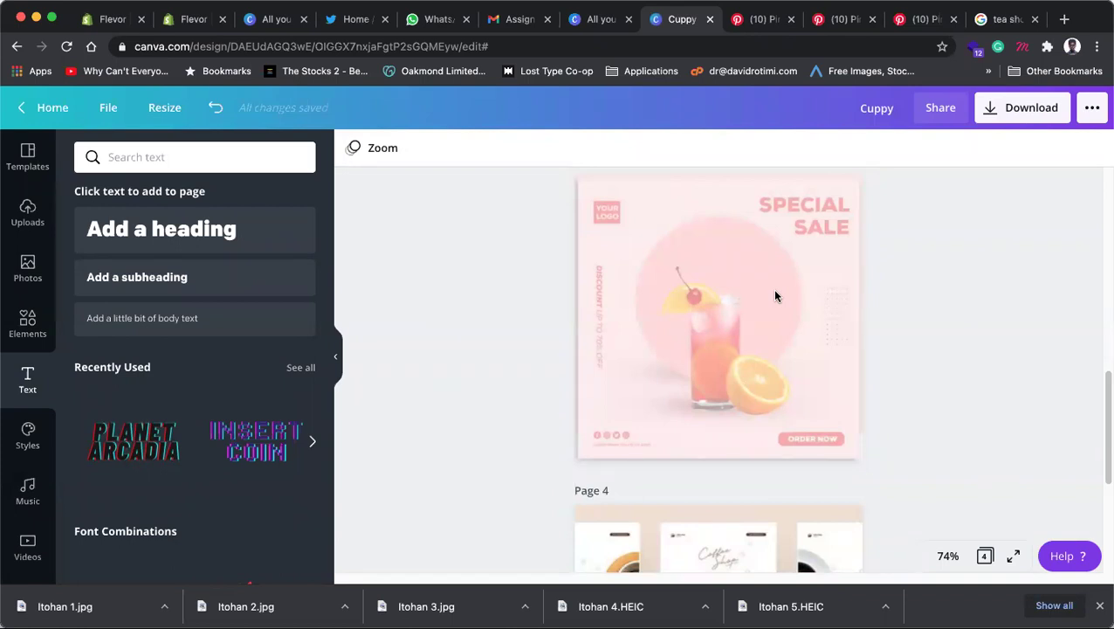
{"action": "scroll", "coordinate": [723, 350], "scroll_direction": "down", "scroll_amount": 5}
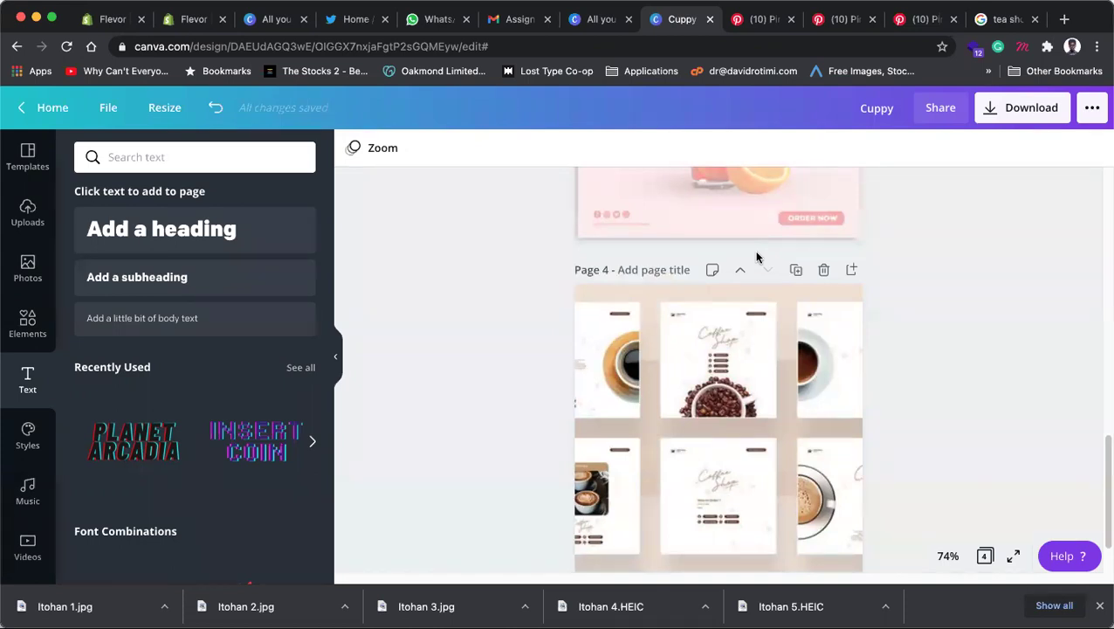
{"action": "scroll", "coordinate": [757, 257], "scroll_direction": "down", "scroll_amount": 2}
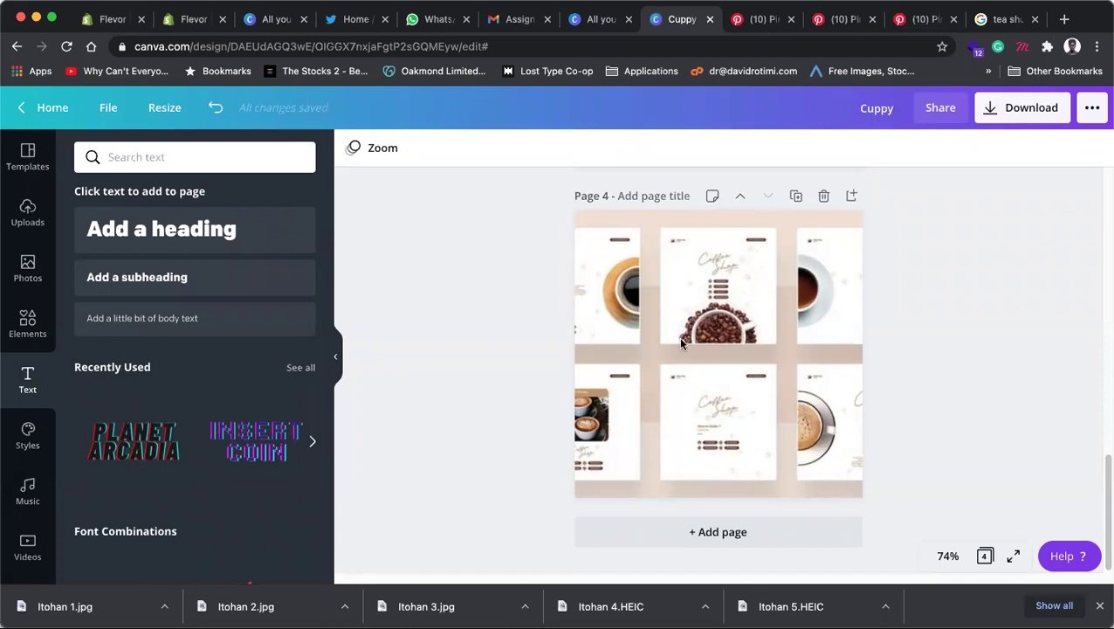
Step: Recrop the Page 4 coffee template image, enlarging it to centre the coffee-beans card
{"action": "left_click", "coordinate": [734, 299]}
{"action": "left_click_drag", "start_coordinate": [729, 289], "coordinate": [822, 318]}
{"action": "left_click_drag", "start_coordinate": [557, 207], "coordinate": [333, 169]}
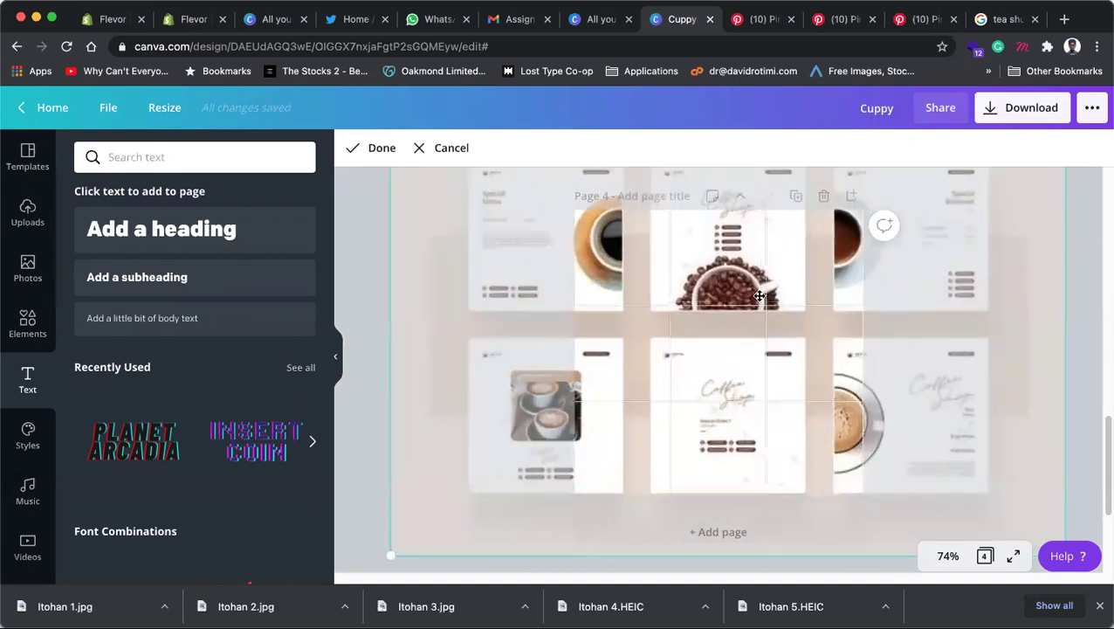
{"action": "left_click_drag", "start_coordinate": [757, 293], "coordinate": [745, 394]}
{"action": "left_click_drag", "start_coordinate": [377, 198], "coordinate": [337, 177]}
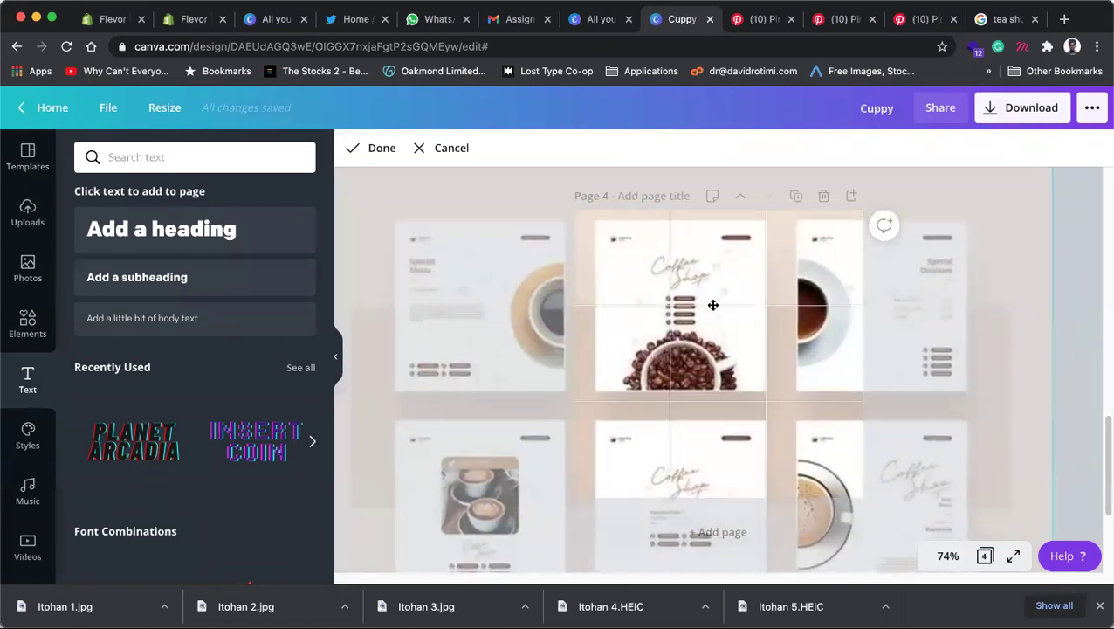
{"action": "left_click_drag", "start_coordinate": [728, 340], "coordinate": [748, 381]}
{"action": "left_click", "coordinate": [1029, 258]}
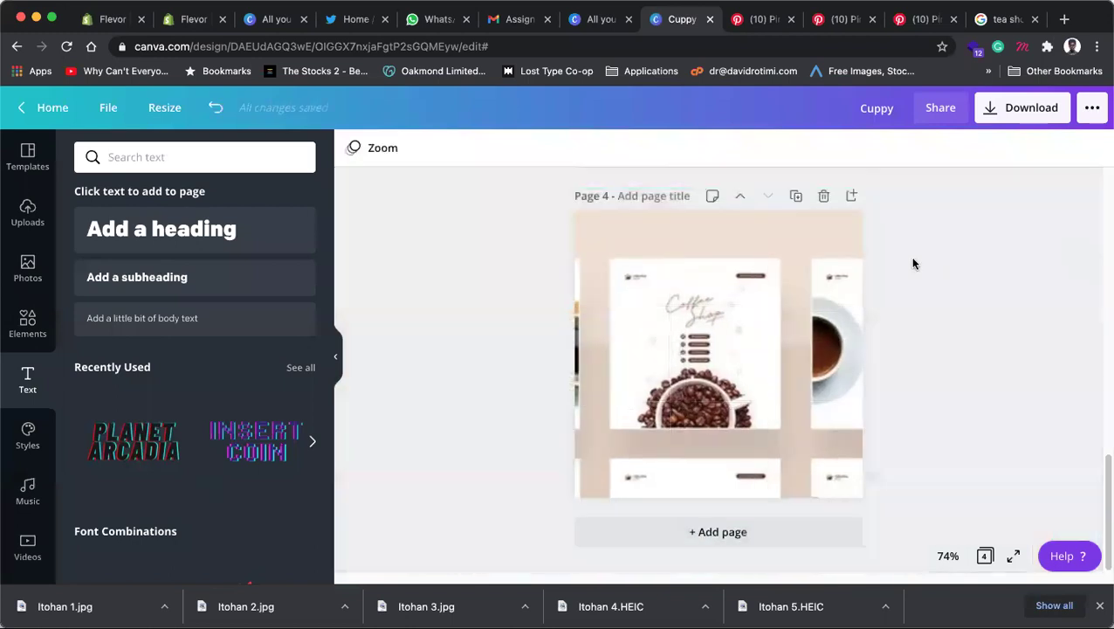
{"action": "scroll", "coordinate": [874, 262], "scroll_direction": "up", "scroll_amount": 5}
{"action": "scroll", "coordinate": [945, 302], "scroll_direction": "down", "scroll_amount": 3}
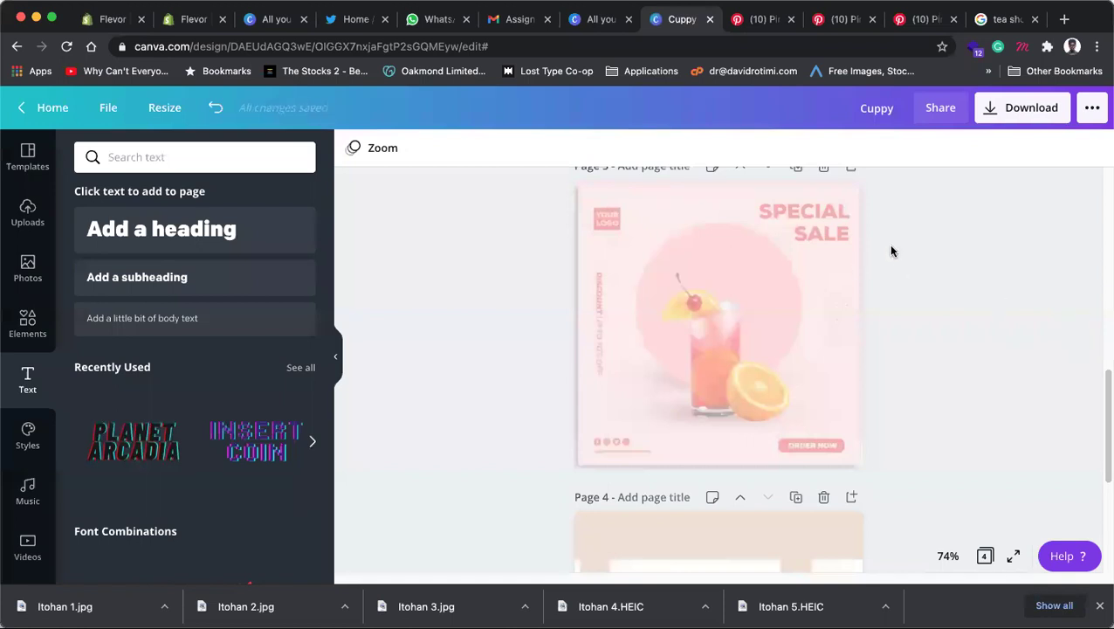
Step: Paste the 'Grab your Cuppy now' text onto page 3 in the top-right corner
{"action": "scroll", "coordinate": [888, 244], "scroll_direction": "up", "scroll_amount": 3}
{"action": "left_click", "coordinate": [732, 275]}
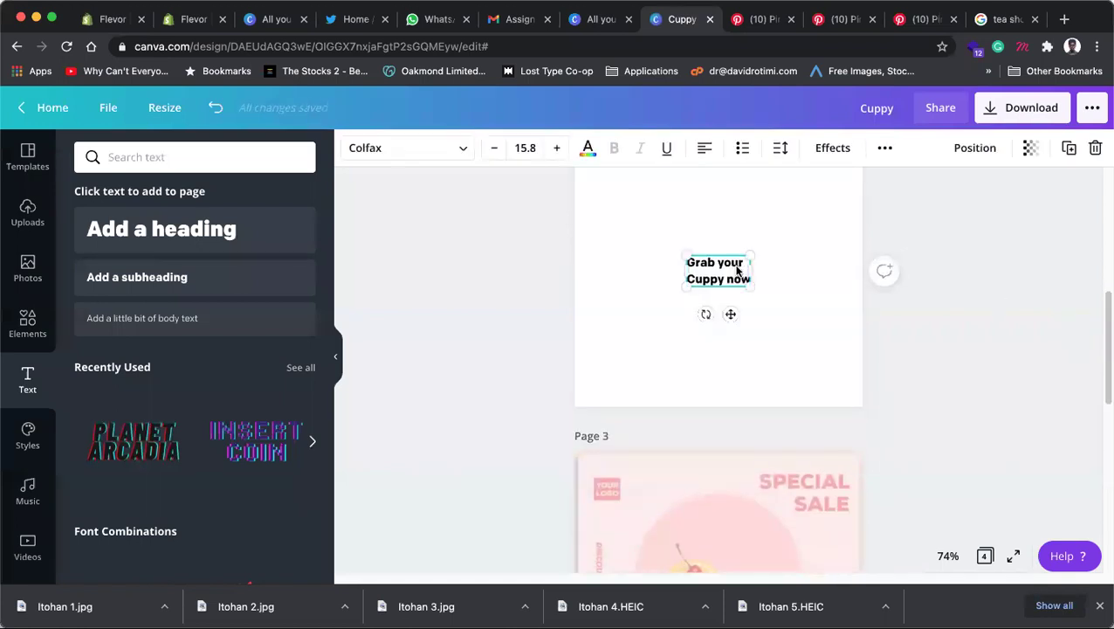
{"action": "scroll", "coordinate": [736, 269], "scroll_direction": "down", "scroll_amount": 3}
{"action": "left_click", "coordinate": [916, 321]}
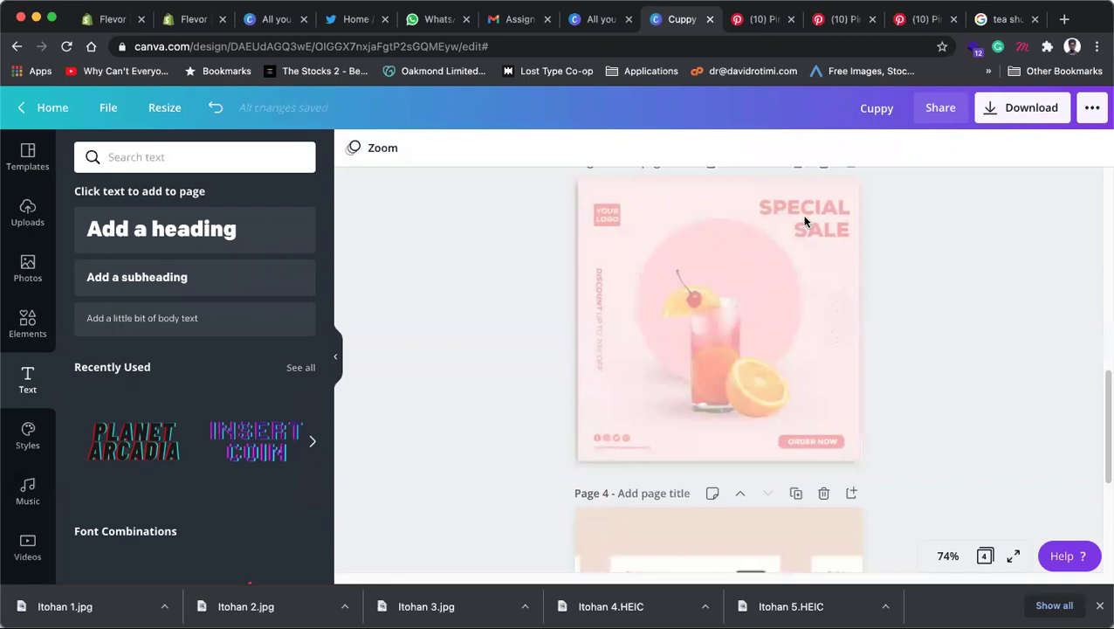
{"action": "key", "text": "ctrl+v"}
{"action": "left_click_drag", "start_coordinate": [728, 325], "coordinate": [811, 218]}
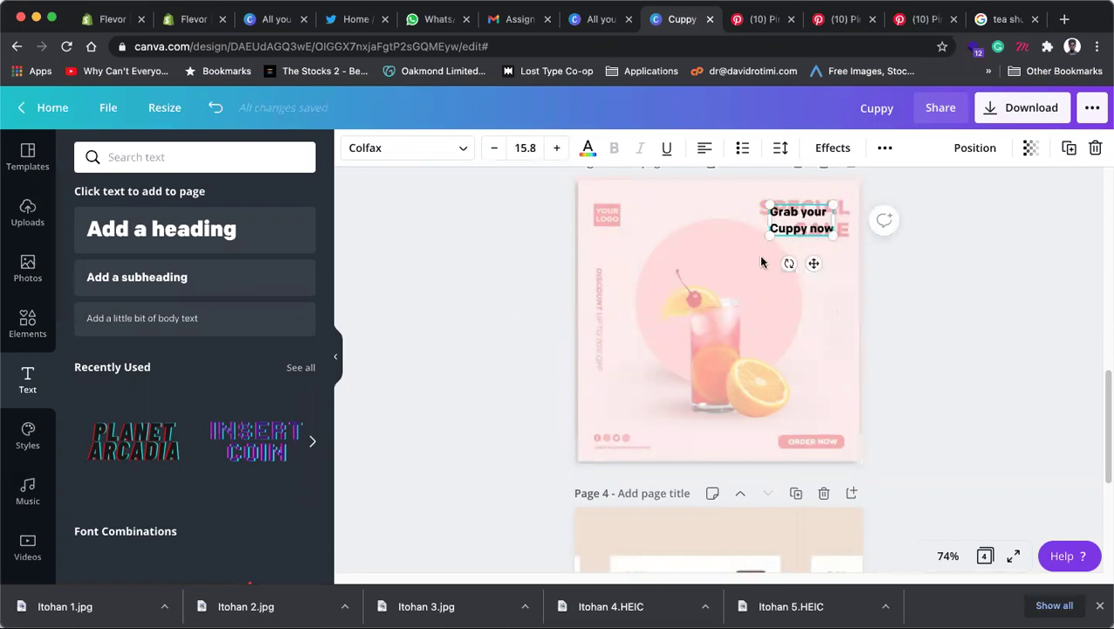
Step: Resize the 'Grab your Cuppy now' heading to its large final size of 28.3
{"action": "left_click_drag", "start_coordinate": [757, 251], "coordinate": [728, 280]}
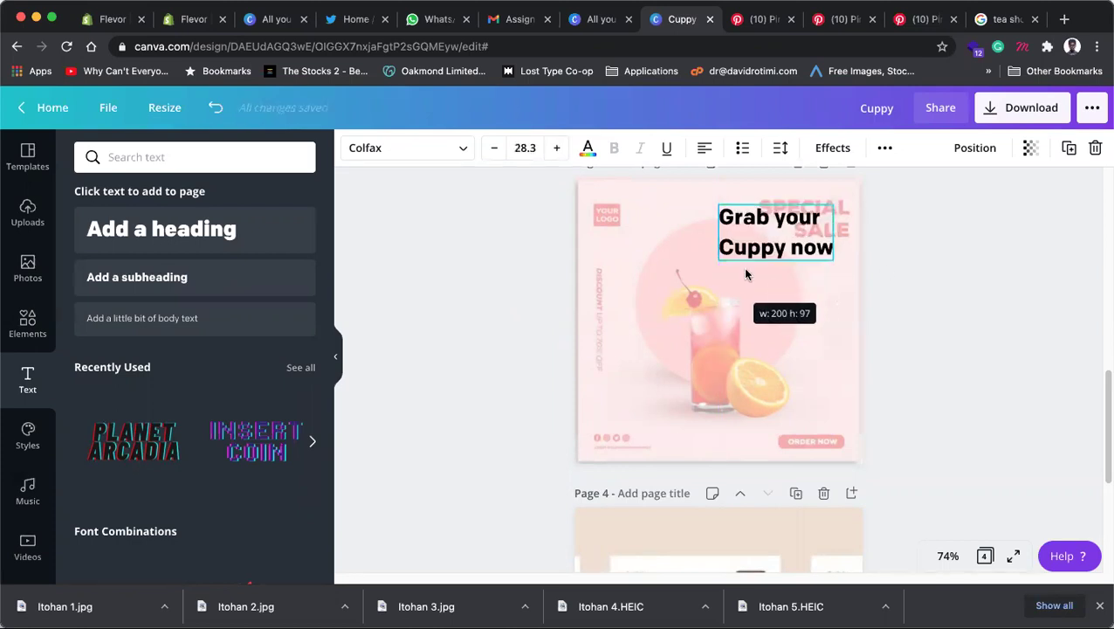
{"action": "left_click", "coordinate": [962, 247]}
{"action": "left_click", "coordinate": [784, 250]}
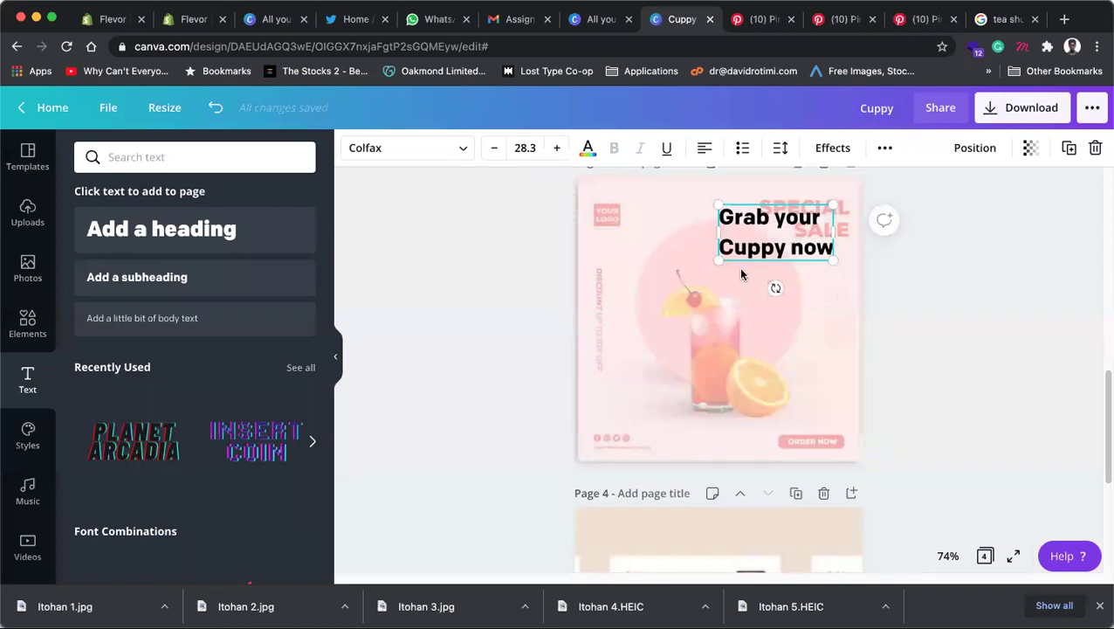
{"action": "left_click_drag", "start_coordinate": [718, 260], "coordinate": [753, 248]}
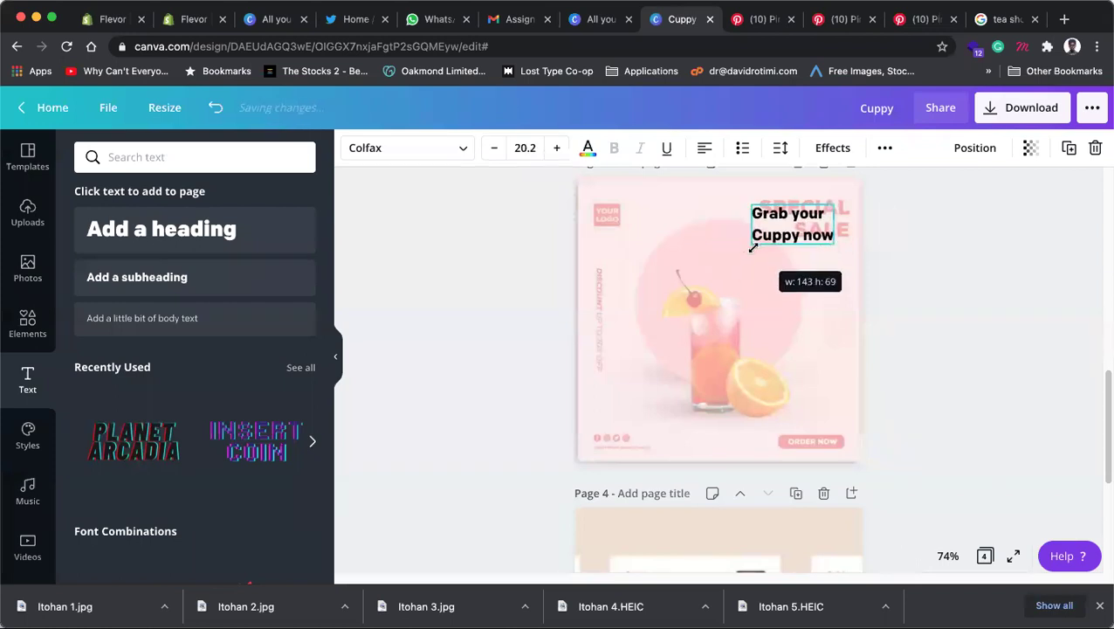
{"action": "left_click", "coordinate": [883, 224]}
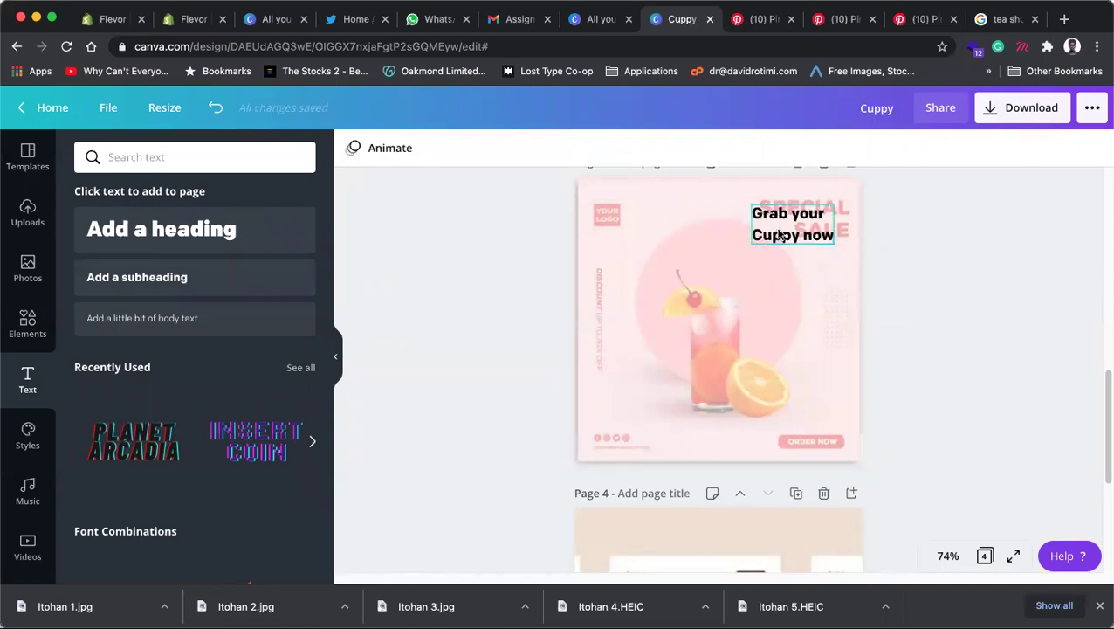
{"action": "left_click_drag", "start_coordinate": [779, 236], "coordinate": [717, 266]}
{"action": "left_click", "coordinate": [933, 248]}
{"action": "mouse_move", "coordinate": [792, 242]}
{"action": "left_mouse_down"}
{"action": "mouse_move", "coordinate": [793, 232]}
{"action": "mouse_move", "coordinate": [789, 242]}
{"action": "left_mouse_up"}
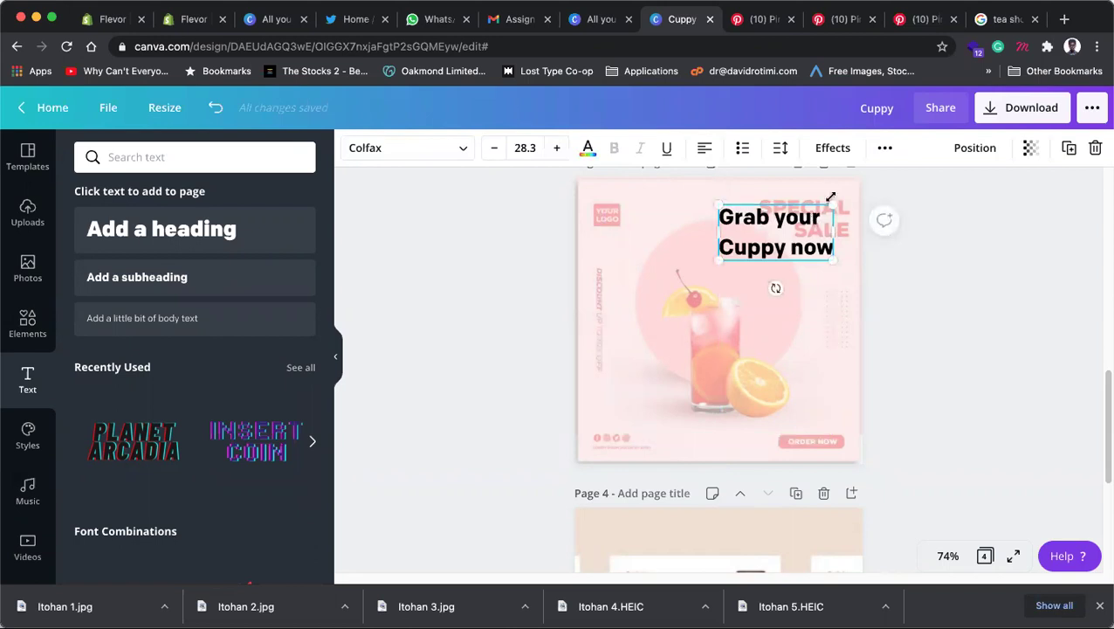
{"action": "left_click", "coordinate": [959, 314]}
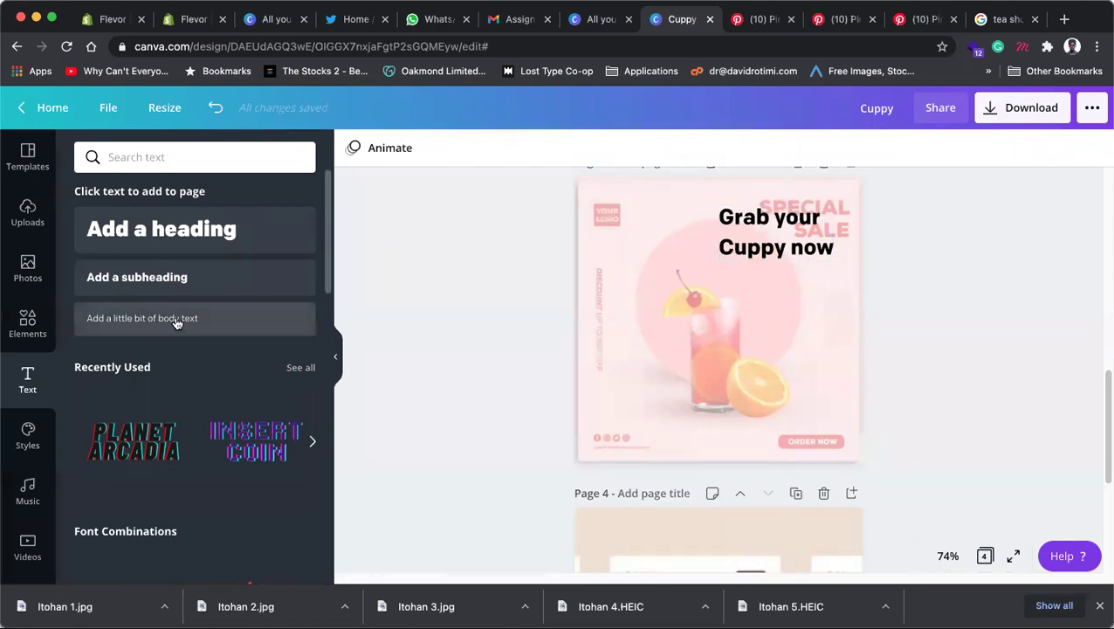
Step: Add a teal circle from Elements Shapes to page 3, enlarged and centred over the drink image
{"action": "left_click", "coordinate": [21, 336]}
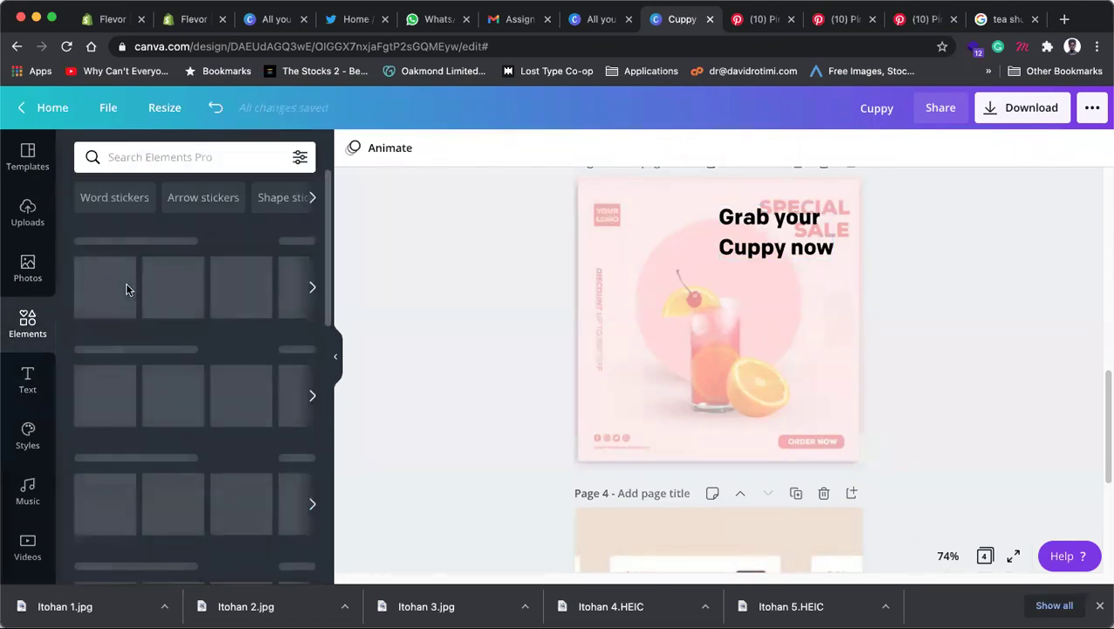
{"action": "scroll", "coordinate": [152, 260], "scroll_direction": "down", "scroll_amount": 4}
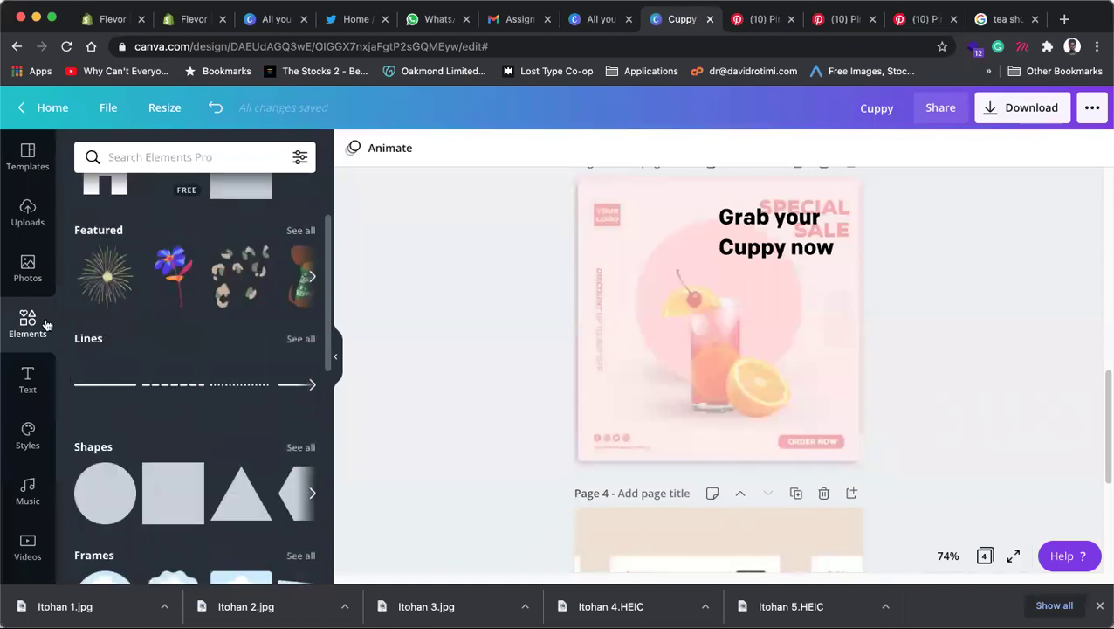
{"action": "left_click", "coordinate": [105, 466]}
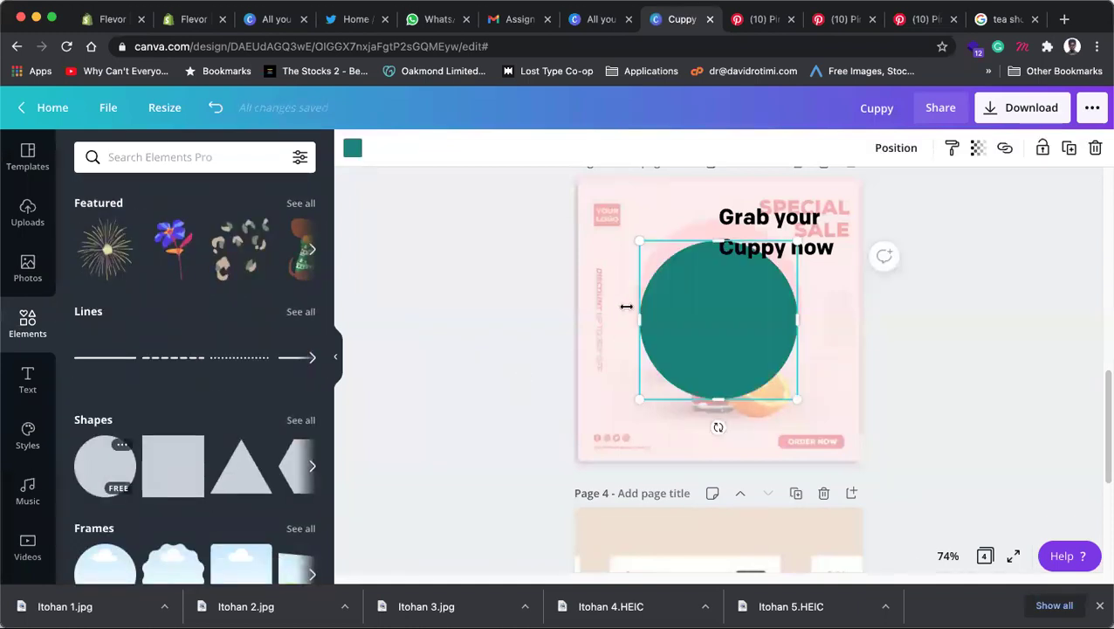
{"action": "left_click_drag", "start_coordinate": [721, 308], "coordinate": [723, 289]}
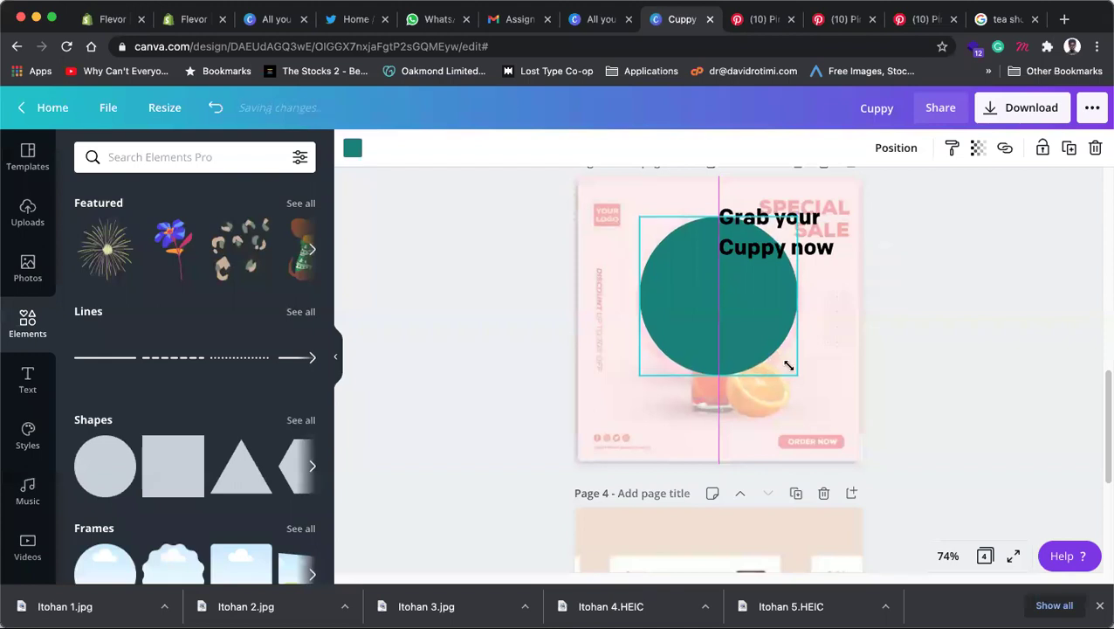
{"action": "left_click_drag", "start_coordinate": [796, 374], "coordinate": [815, 391]}
{"action": "left_click_drag", "start_coordinate": [752, 348], "coordinate": [748, 343]}
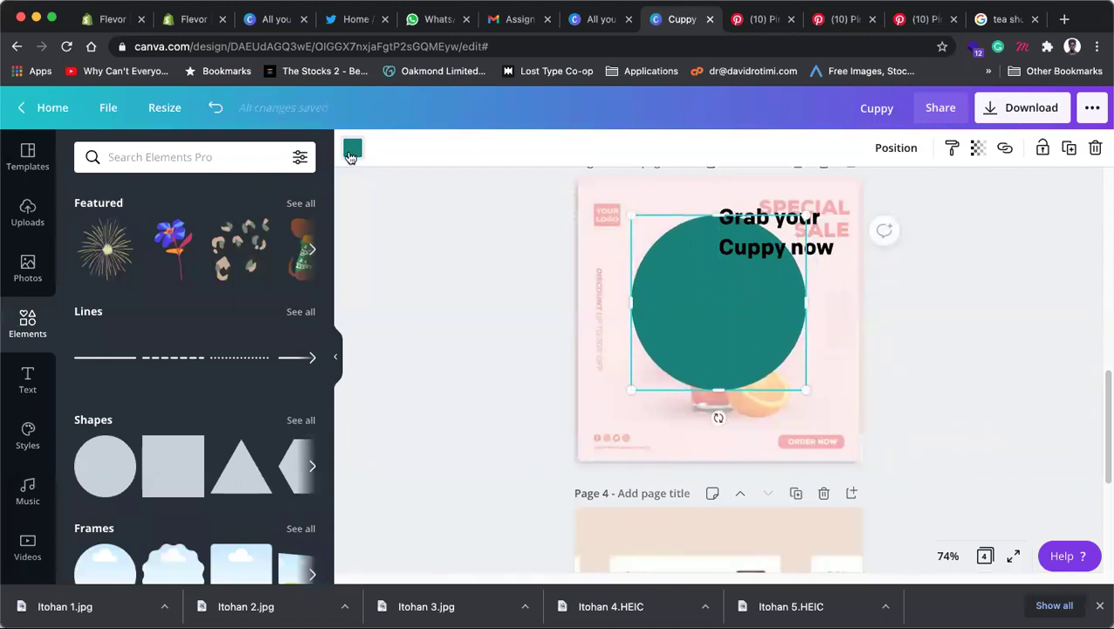
{"action": "left_click", "coordinate": [351, 154]}
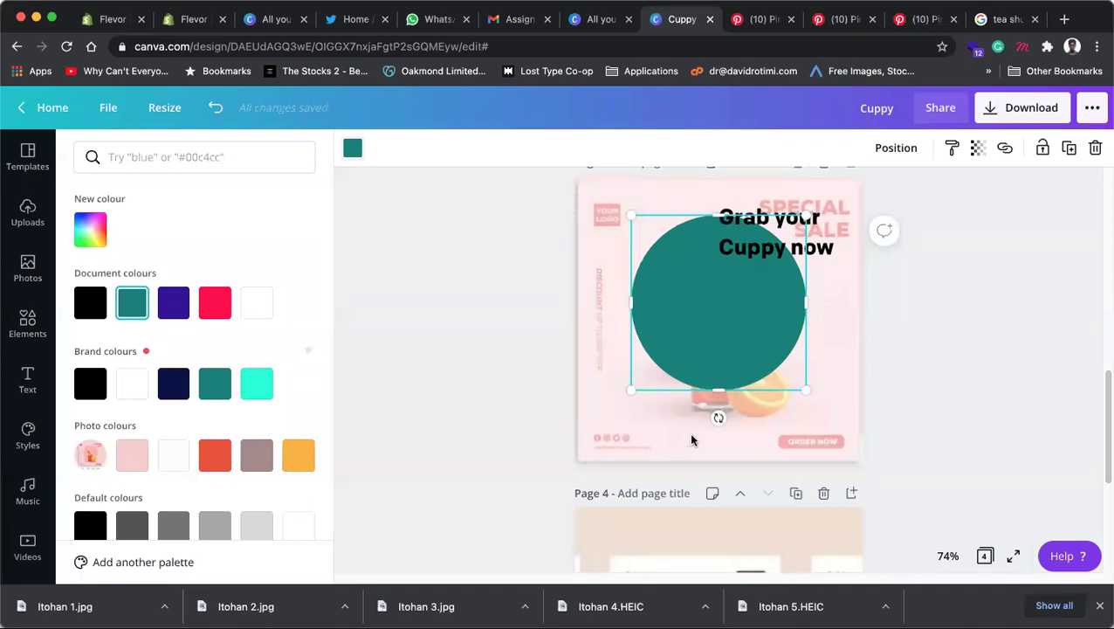
Step: Change the page 3 circle to the purple document colour
{"action": "scroll", "coordinate": [747, 422], "scroll_direction": "down", "scroll_amount": 5}
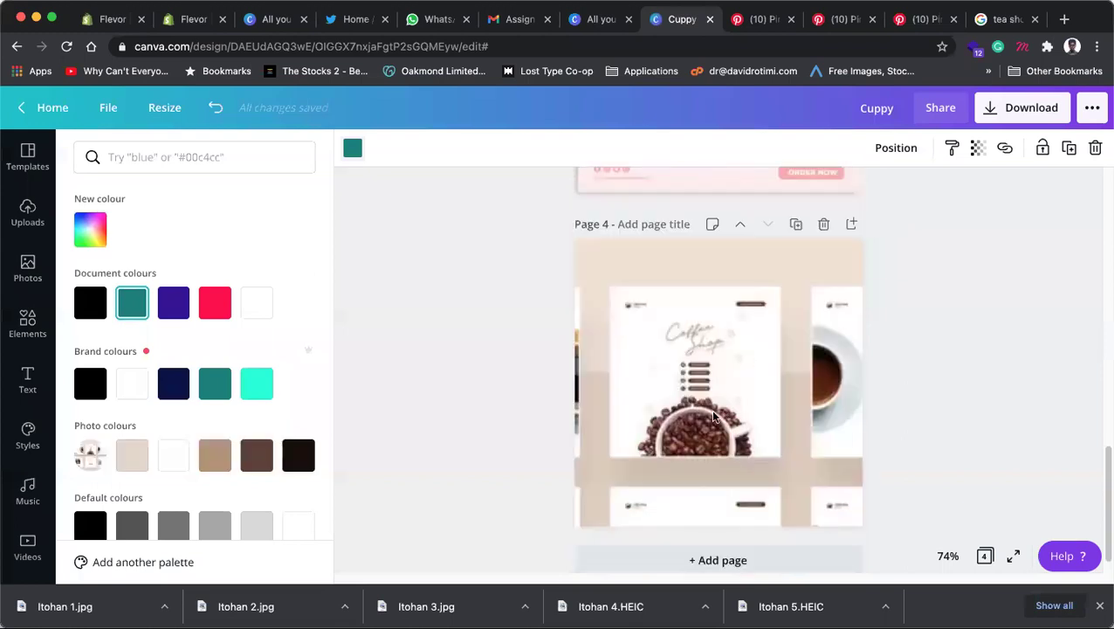
{"action": "scroll", "coordinate": [713, 417], "scroll_direction": "up", "scroll_amount": 5}
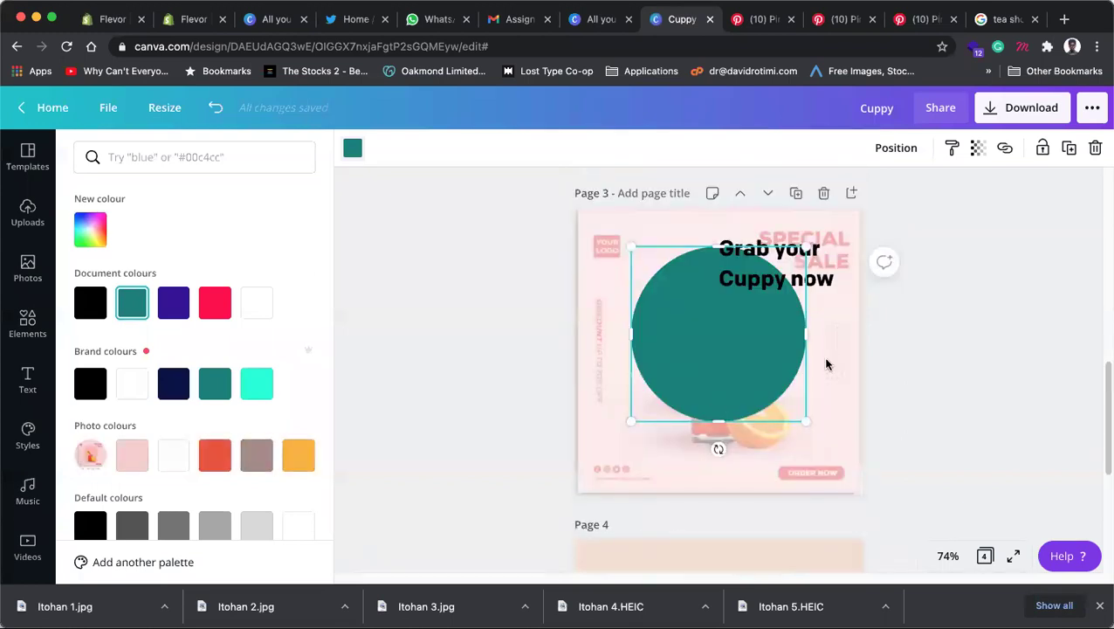
{"action": "left_click", "coordinate": [728, 346]}
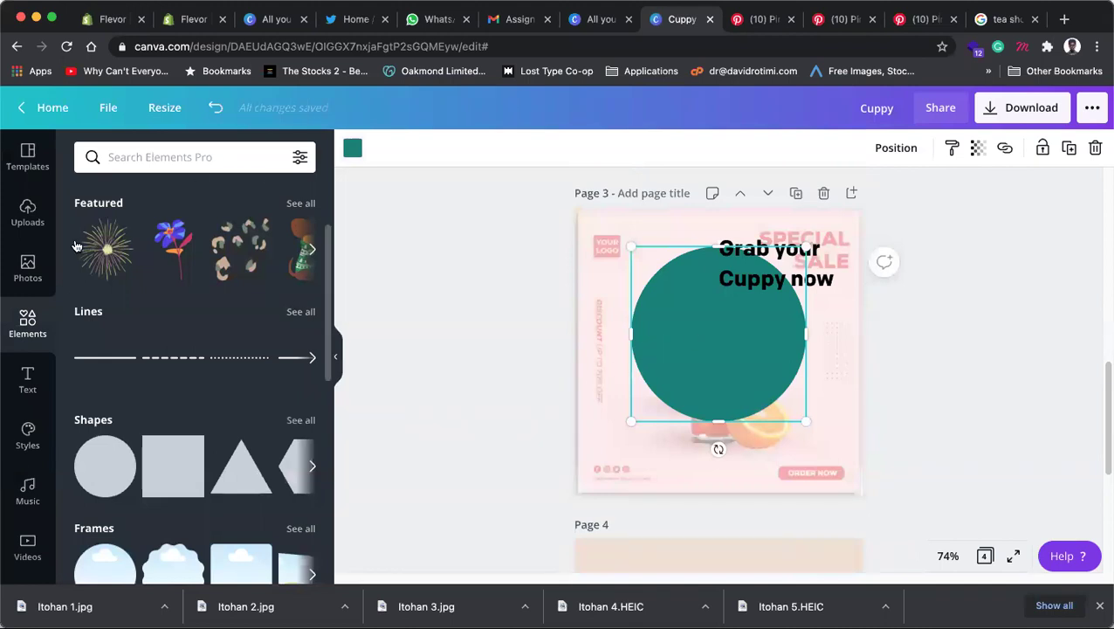
{"action": "left_click", "coordinate": [353, 148]}
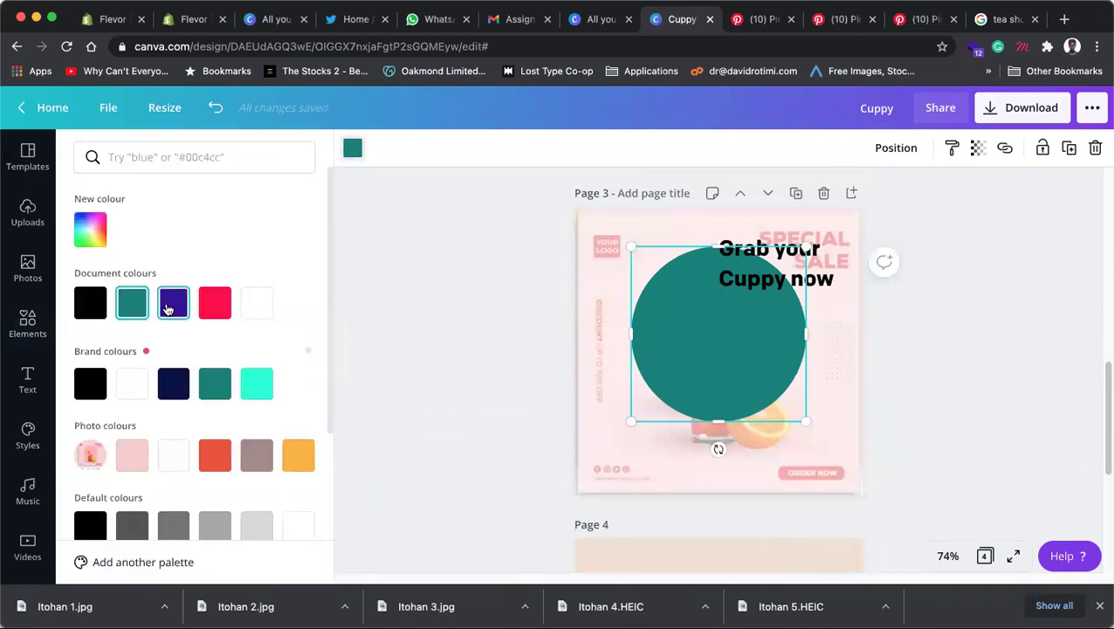
{"action": "left_click", "coordinate": [172, 303]}
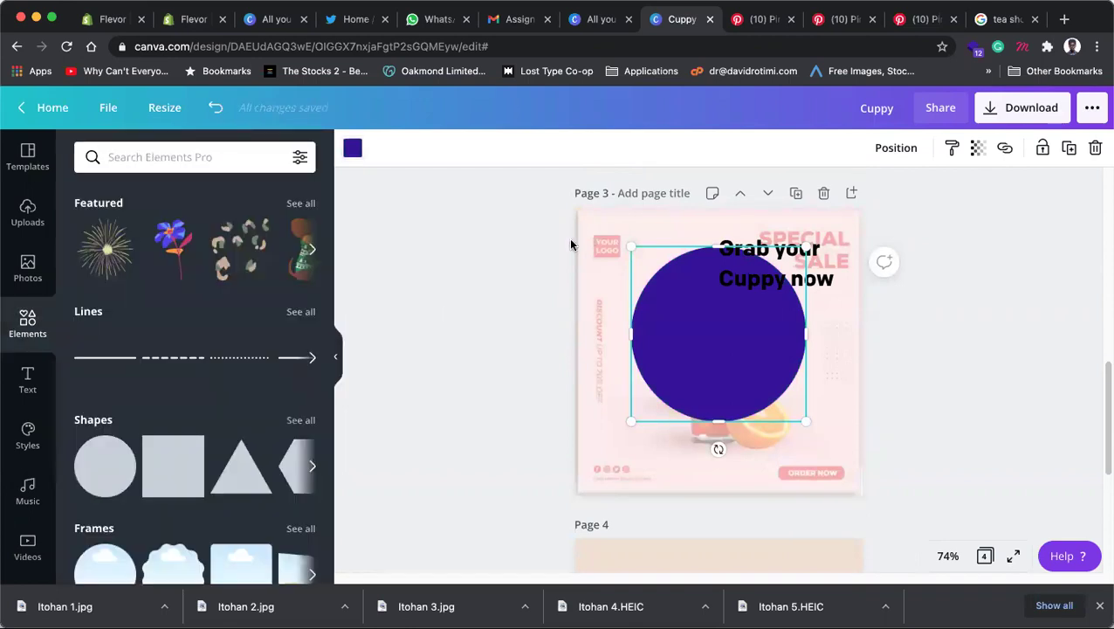
{"action": "left_click", "coordinate": [509, 261]}
Step: Paste the Cuppy's Place logo onto page 3 and shrink it in the top-left corner
{"action": "scroll", "coordinate": [559, 253], "scroll_direction": "up", "scroll_amount": 5}
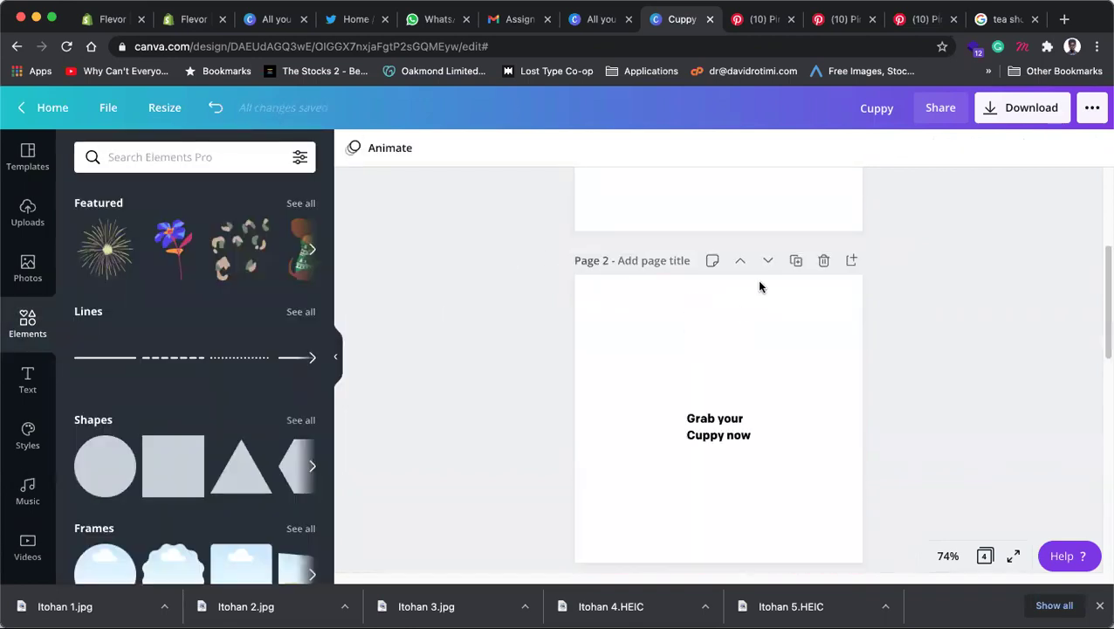
{"action": "scroll", "coordinate": [759, 287], "scroll_direction": "up", "scroll_amount": 5}
{"action": "left_click_drag", "start_coordinate": [833, 393], "coordinate": [622, 266]}
{"action": "scroll", "coordinate": [693, 307], "scroll_direction": "down", "scroll_amount": 4}
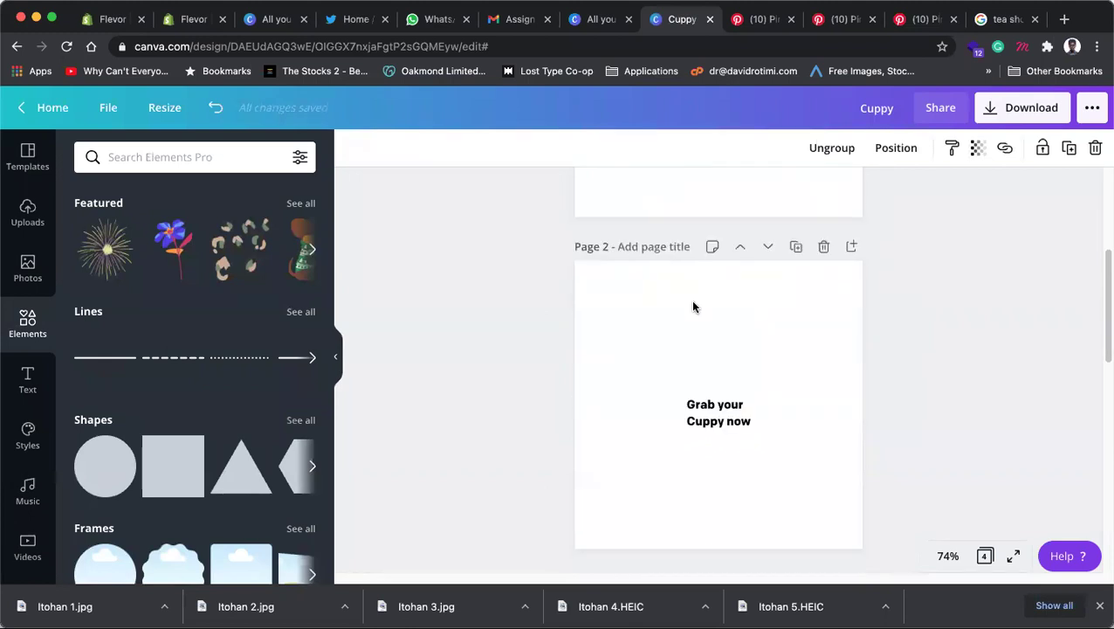
{"action": "scroll", "coordinate": [693, 306], "scroll_direction": "down", "scroll_amount": 4}
{"action": "left_click", "coordinate": [700, 316]}
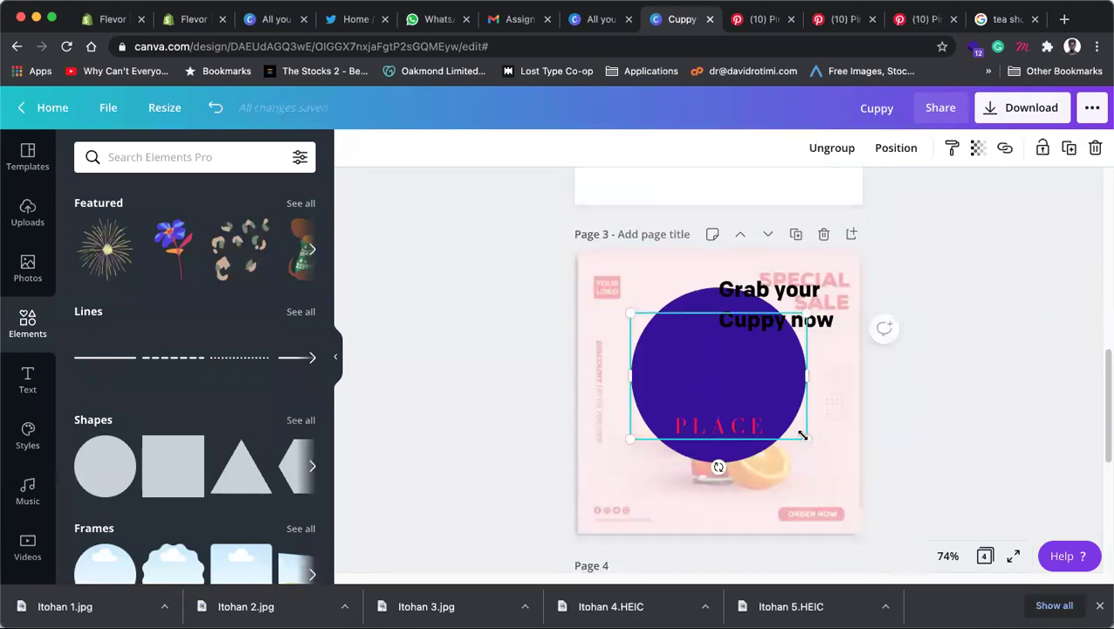
{"action": "left_click_drag", "start_coordinate": [803, 435], "coordinate": [617, 296]}
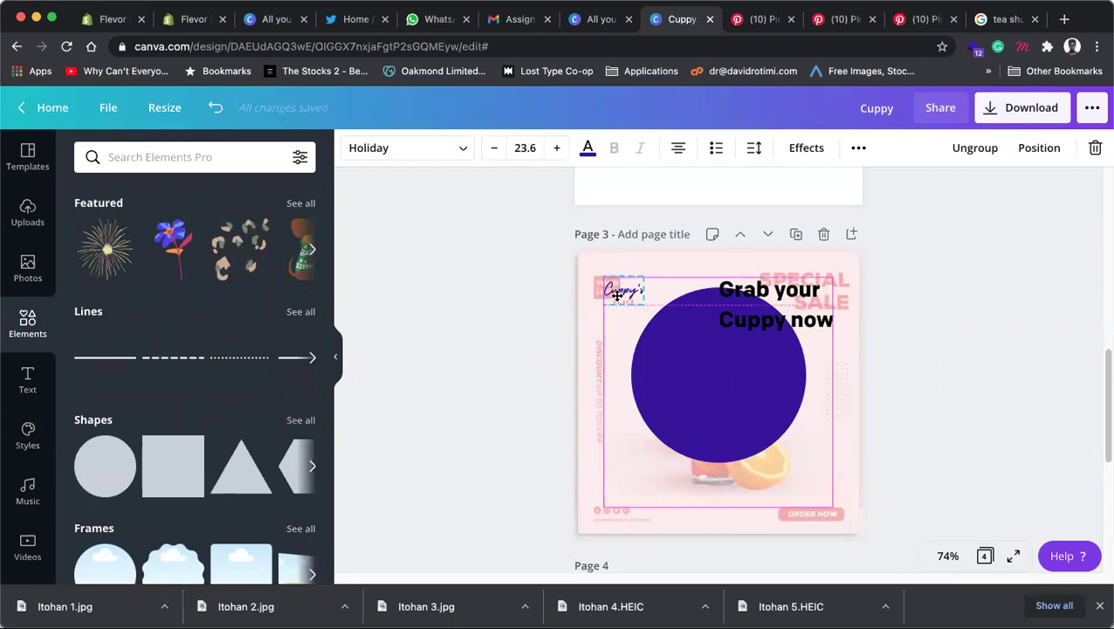
{"action": "left_click", "coordinate": [1031, 301]}
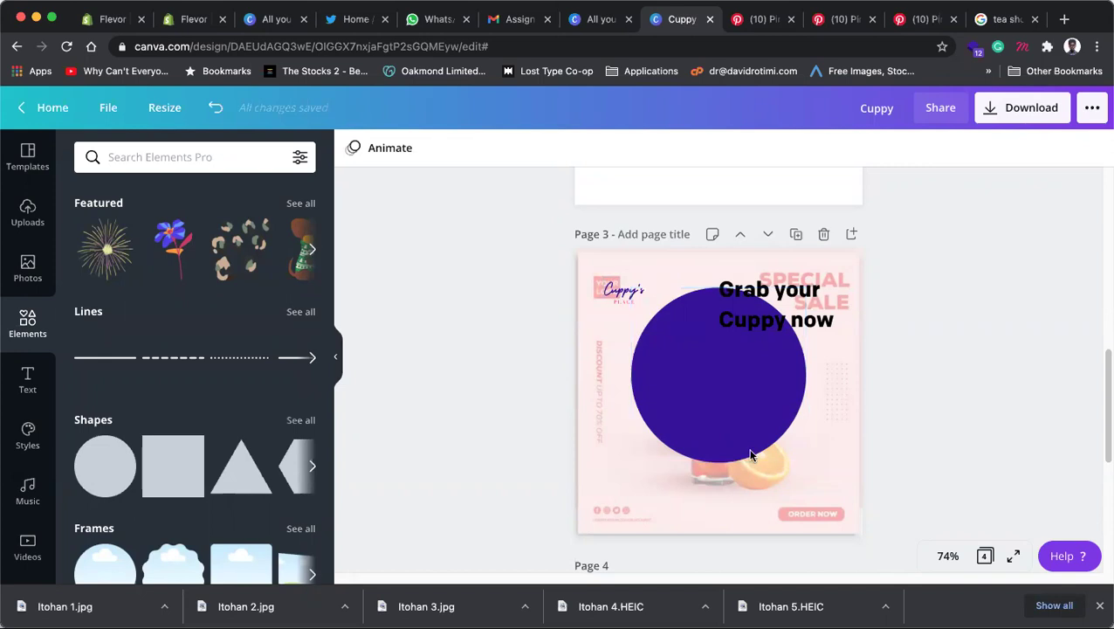
Step: Go to Unsplash and search for tea photos
{"action": "key", "text": "super+9"}
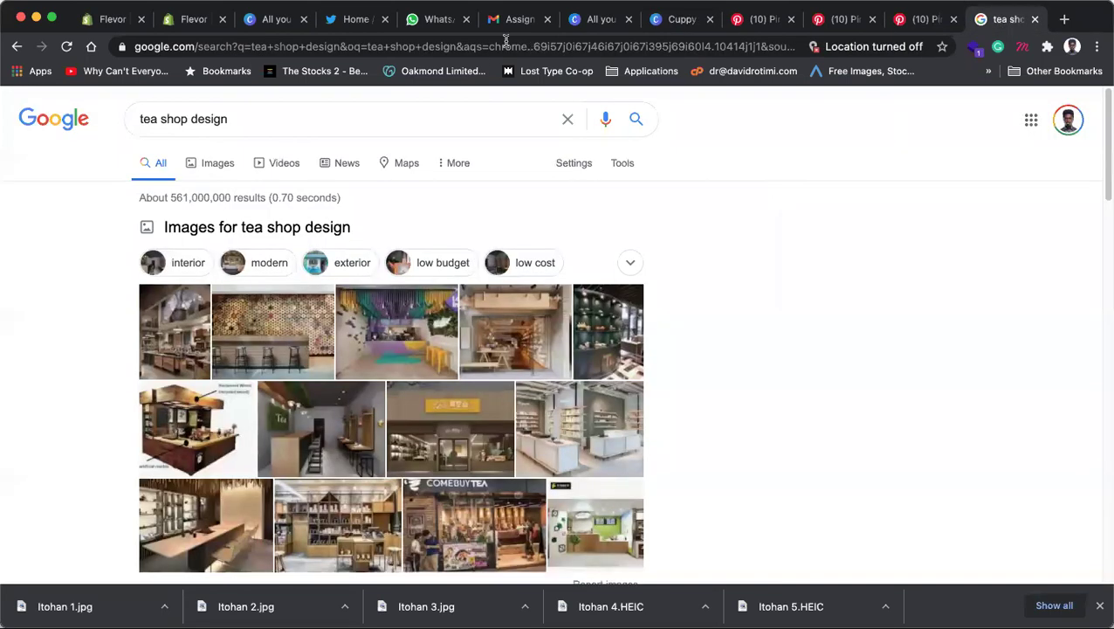
{"action": "left_click", "coordinate": [493, 48]}
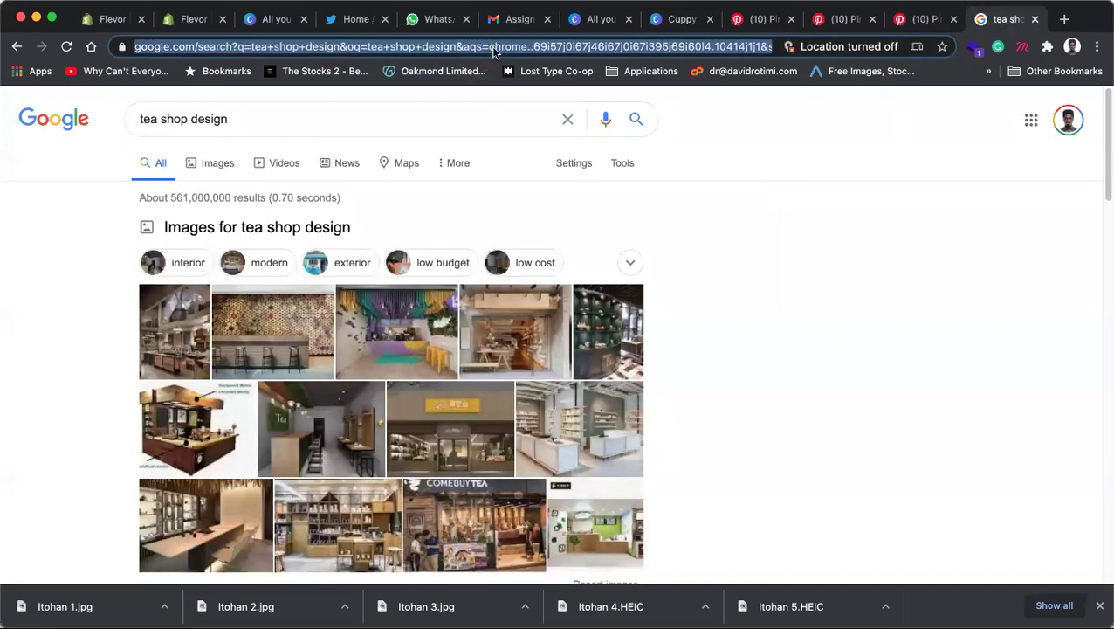
{"action": "type", "text": "unsplas"}
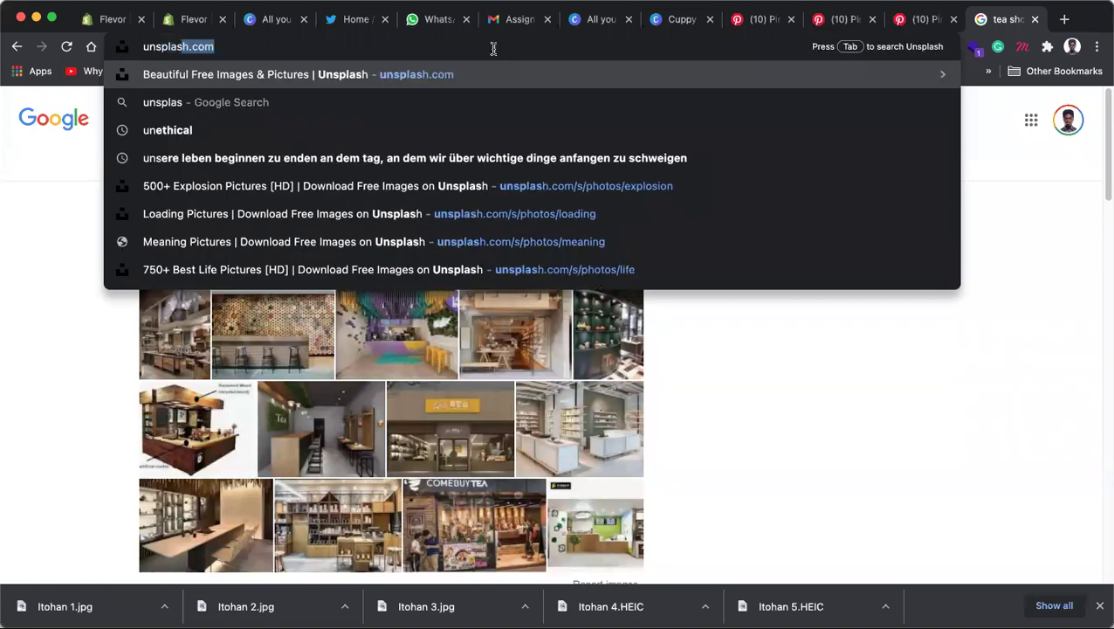
{"action": "key", "text": "Return"}
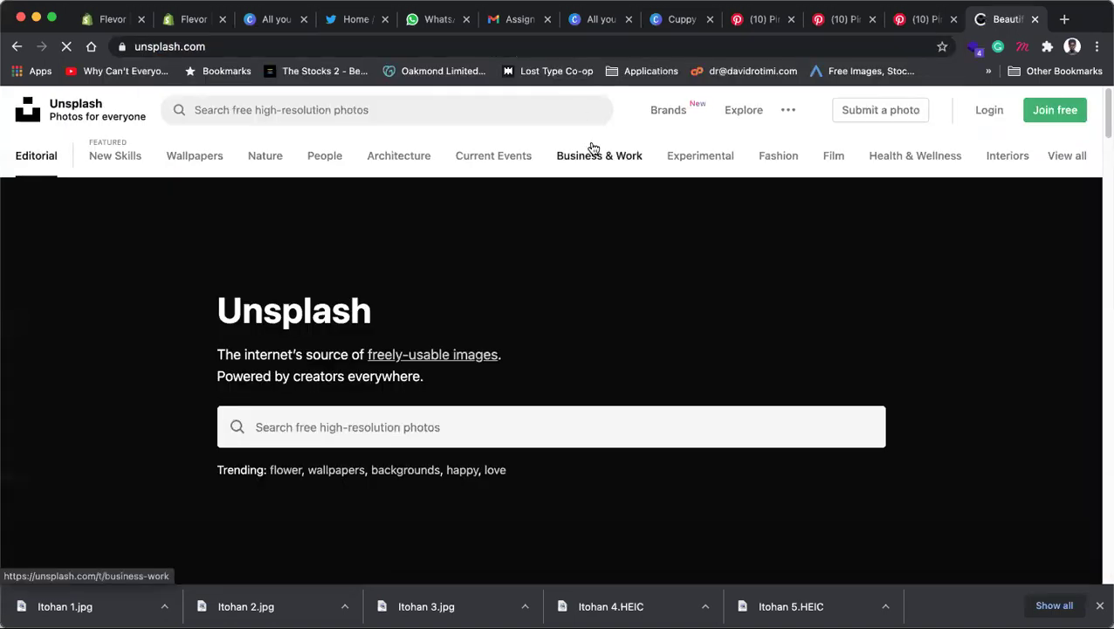
{"action": "left_click", "coordinate": [395, 109]}
{"action": "type", "text": "tea"}
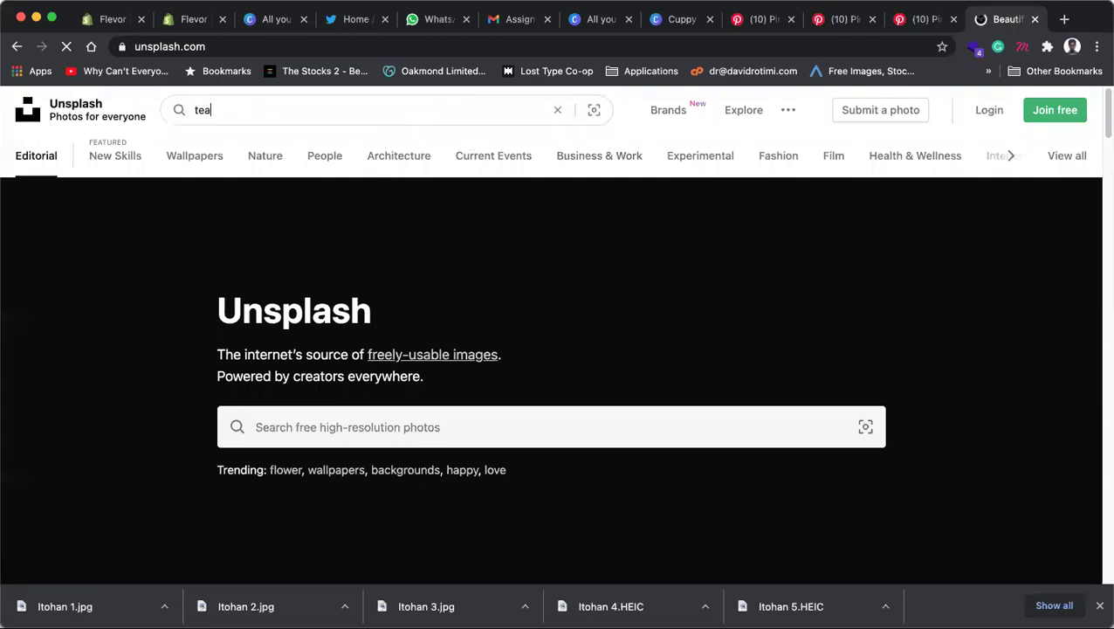
{"action": "key", "text": "Return"}
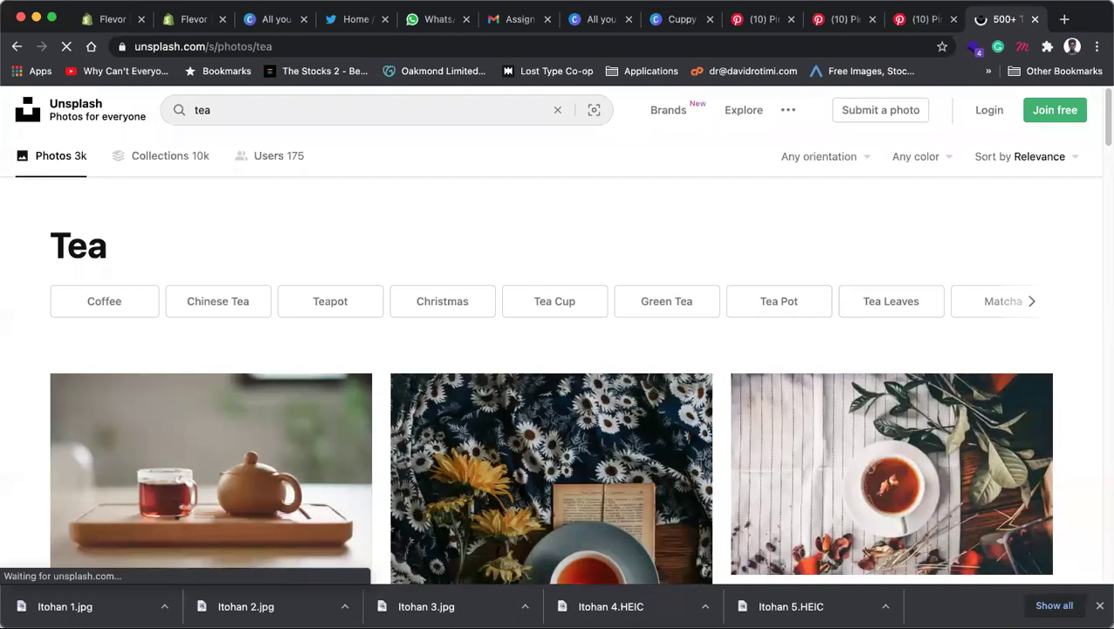
Step: Browse the tea results, preview the tea-tray photo, and return to the Cuppy design
{"action": "scroll", "coordinate": [573, 200], "scroll_direction": "down", "scroll_amount": 3}
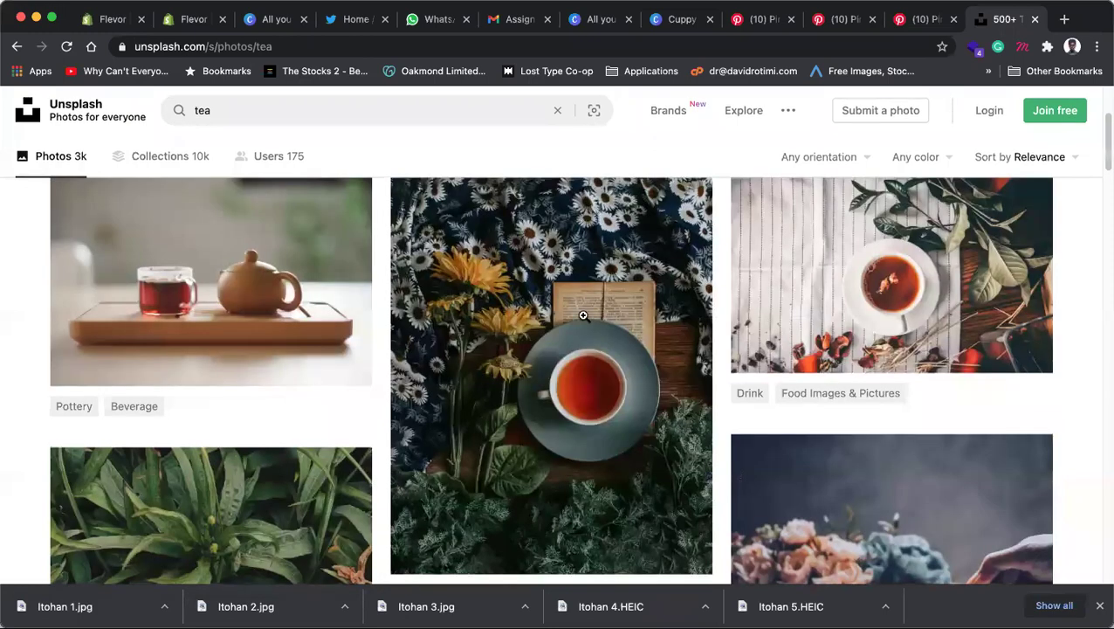
{"action": "scroll", "coordinate": [607, 314], "scroll_direction": "down", "scroll_amount": 3}
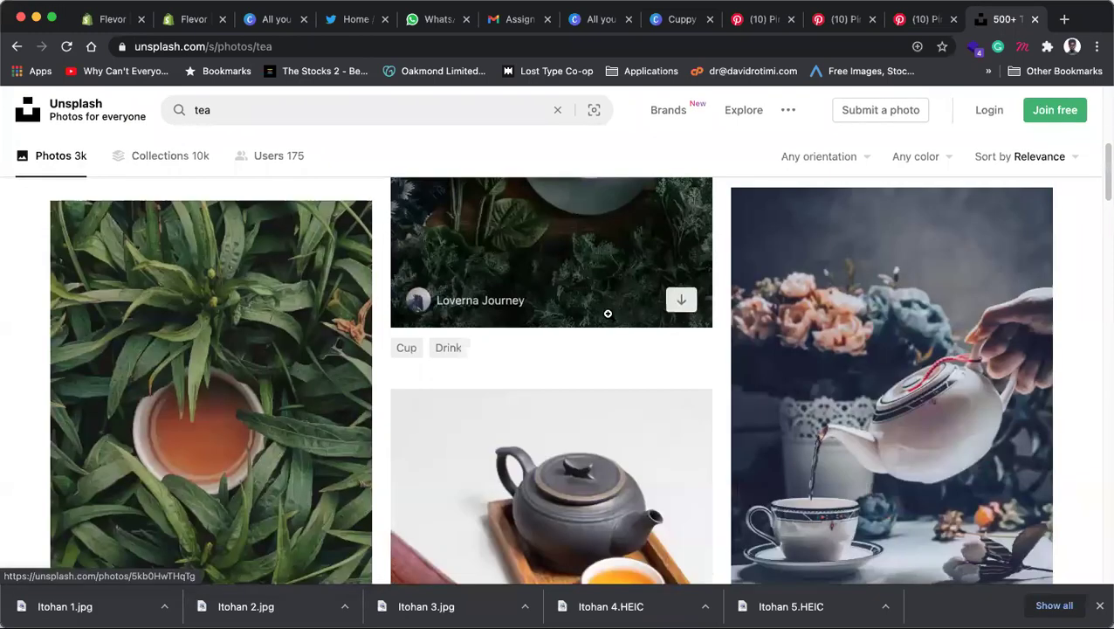
{"action": "scroll", "coordinate": [607, 314], "scroll_direction": "down", "scroll_amount": 3}
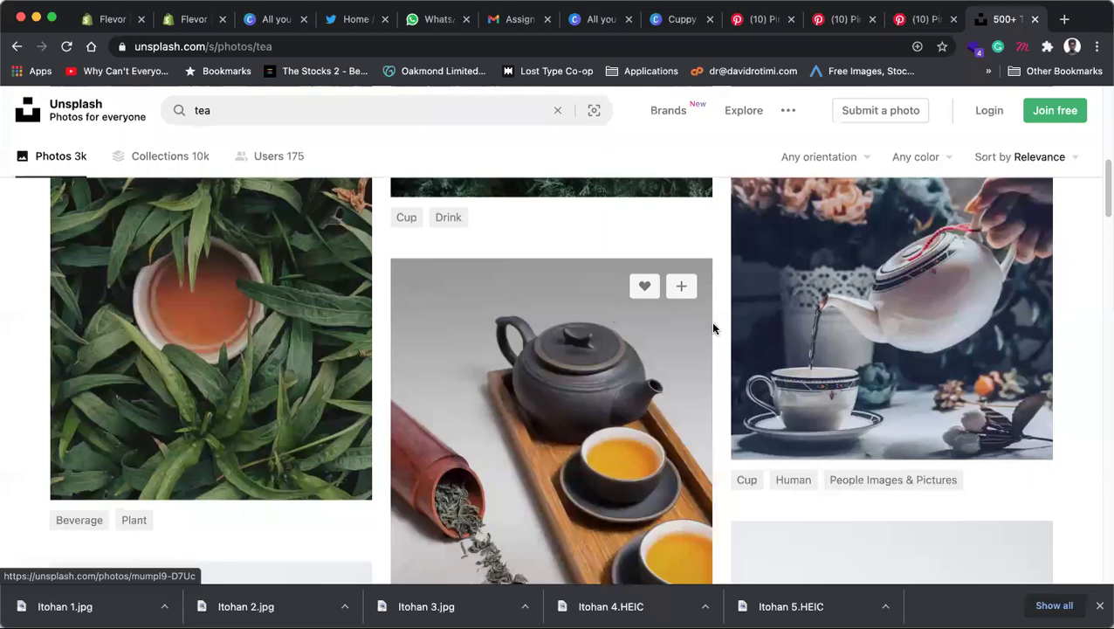
{"action": "scroll", "coordinate": [890, 355], "scroll_direction": "down", "scroll_amount": 5}
{"action": "scroll", "coordinate": [716, 354], "scroll_direction": "up", "scroll_amount": 3}
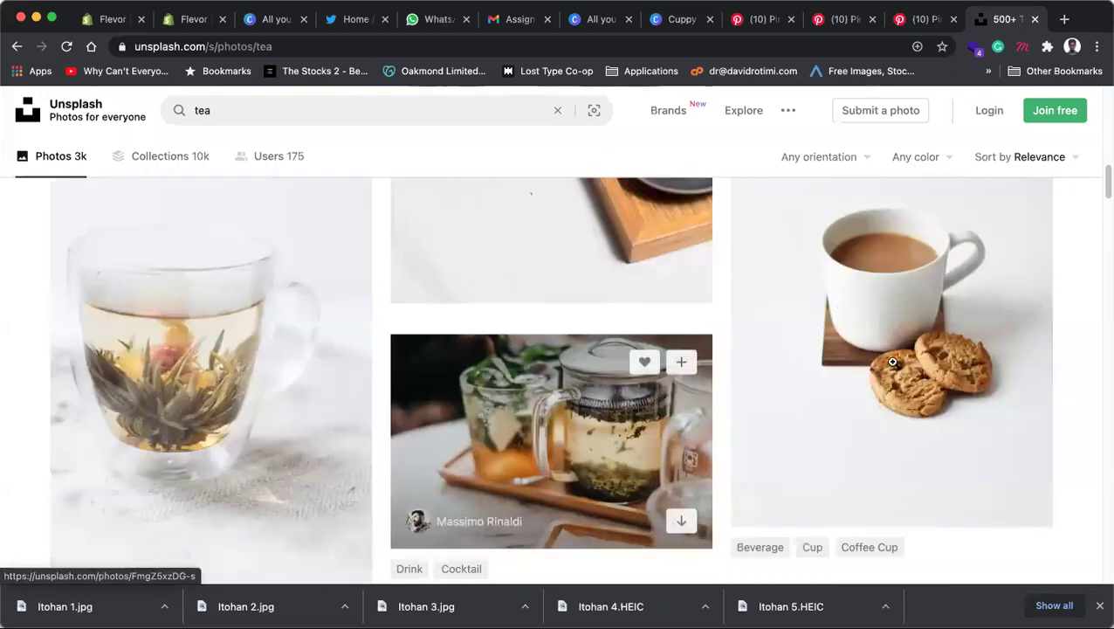
{"action": "scroll", "coordinate": [838, 446], "scroll_direction": "up", "scroll_amount": 2}
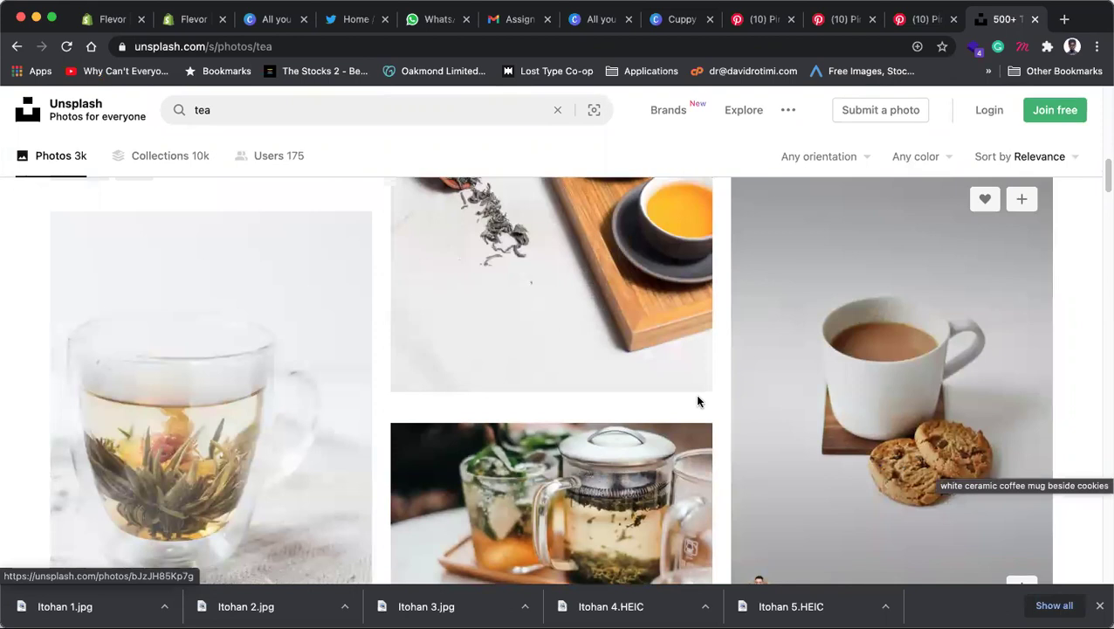
{"action": "scroll", "coordinate": [677, 394], "scroll_direction": "down", "scroll_amount": 2}
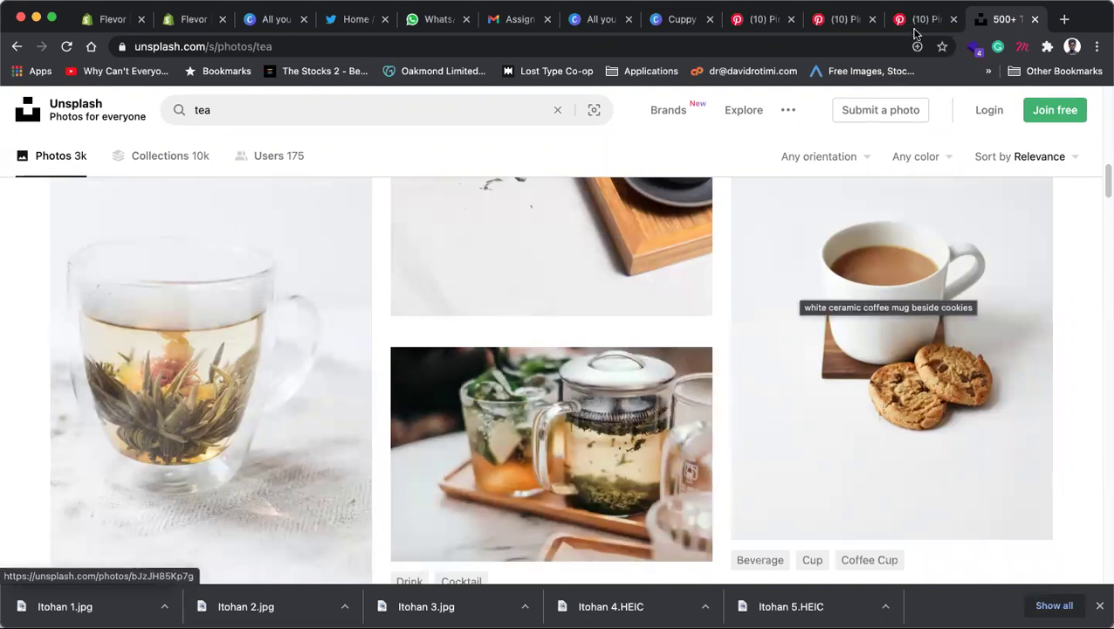
{"action": "scroll", "coordinate": [612, 302], "scroll_direction": "down", "scroll_amount": 3}
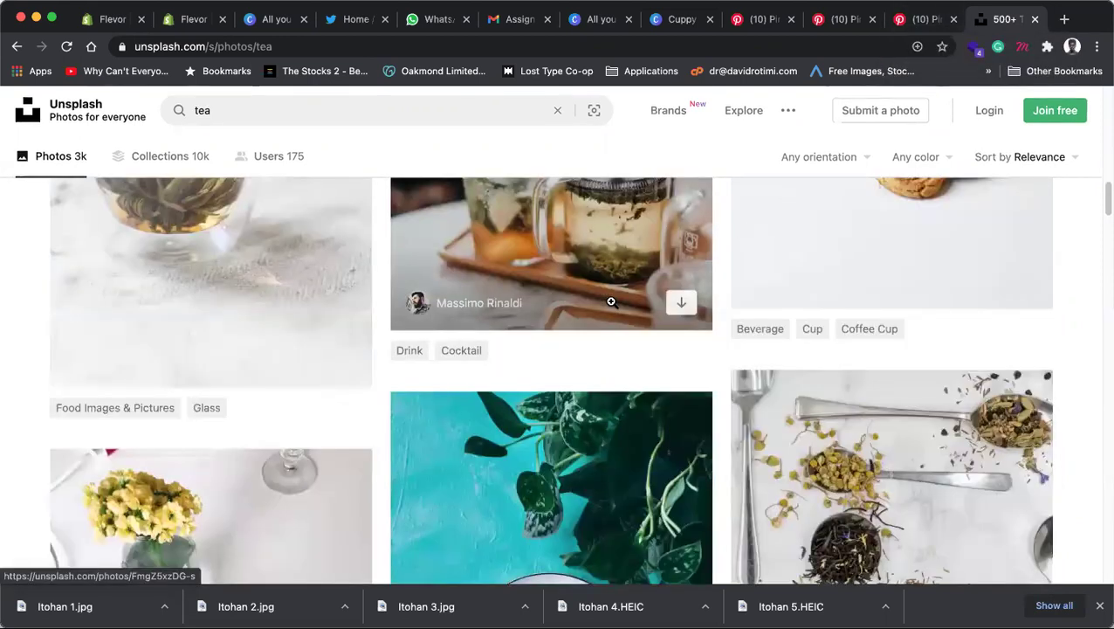
{"action": "scroll", "coordinate": [611, 301], "scroll_direction": "down", "scroll_amount": 2}
{"action": "scroll", "coordinate": [524, 288], "scroll_direction": "down", "scroll_amount": 6}
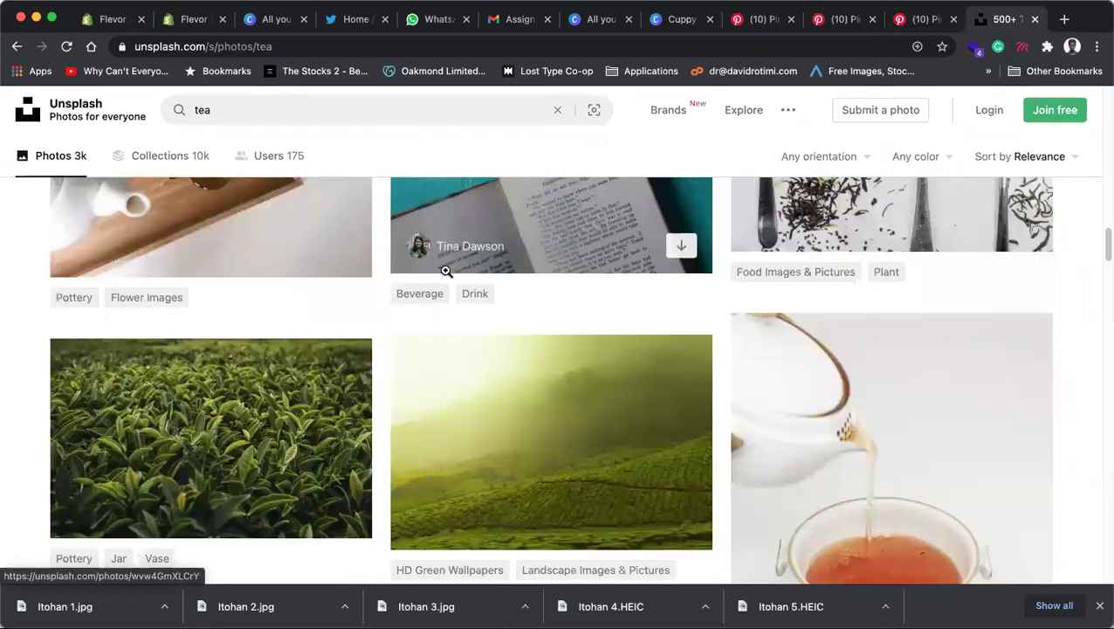
{"action": "scroll", "coordinate": [196, 375], "scroll_direction": "up", "scroll_amount": 4}
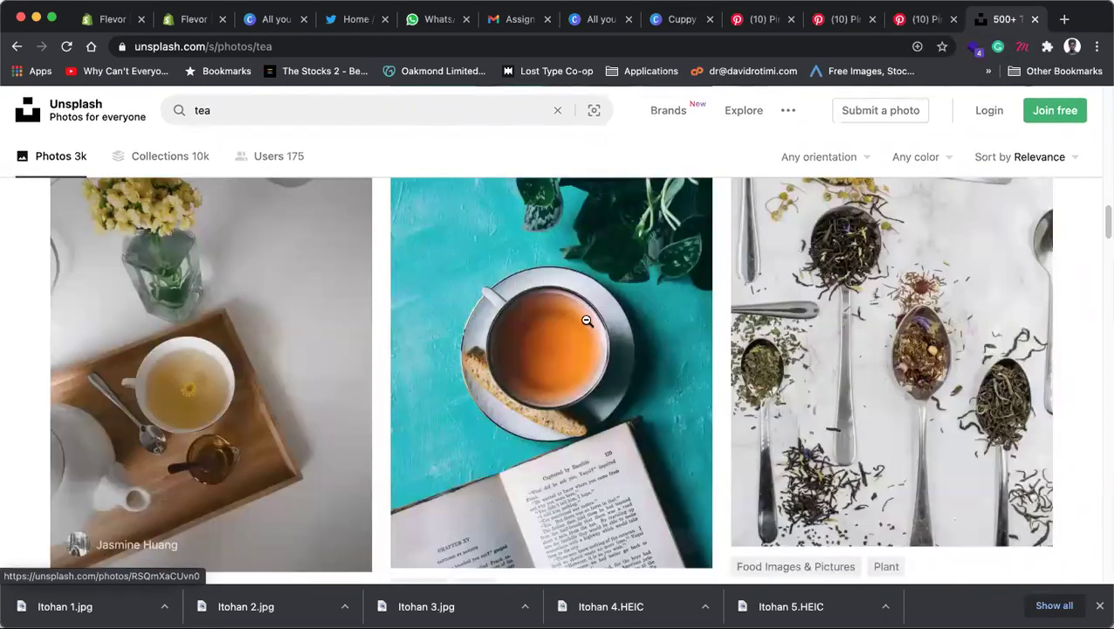
{"action": "left_click", "coordinate": [587, 316]}
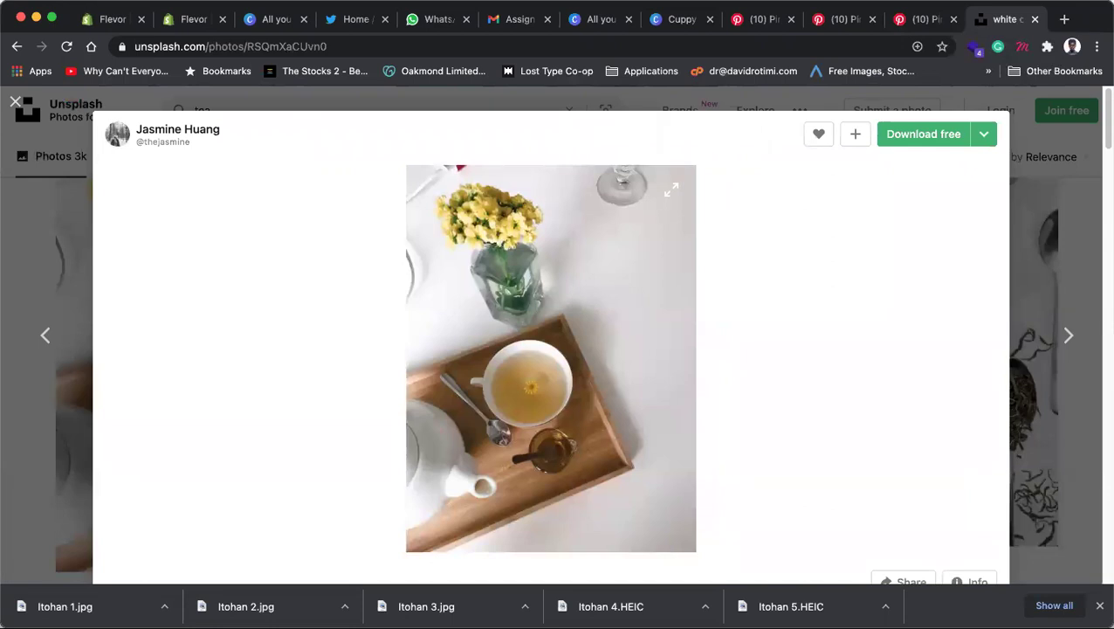
{"action": "left_click", "coordinate": [682, 19]}
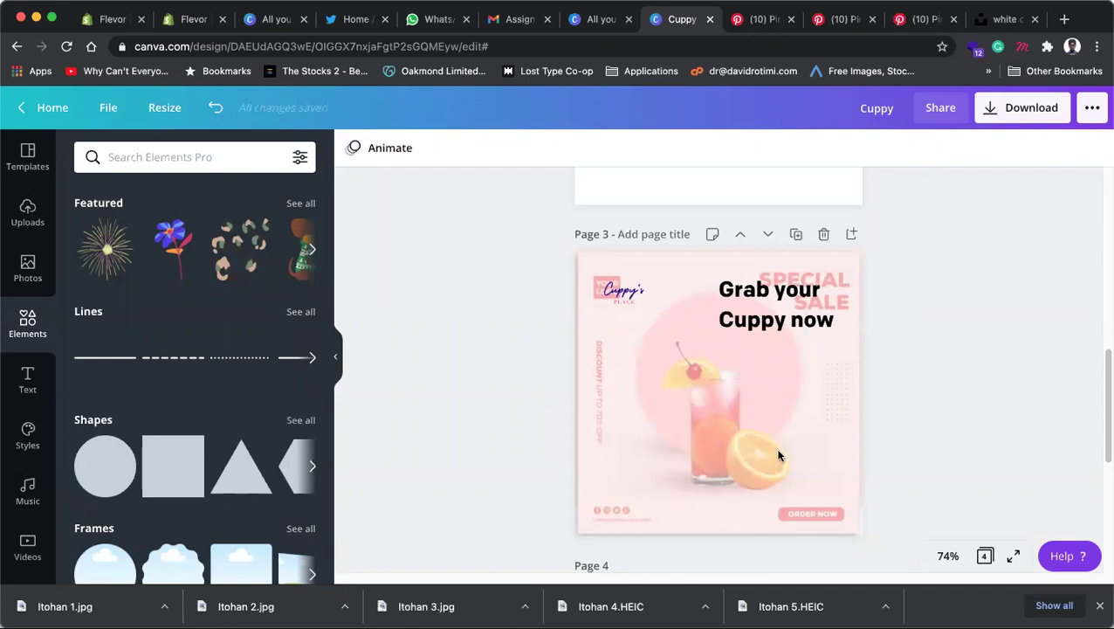
Step: Add a purple circle to the middle of page 3 using the C shortcut
{"action": "key", "text": "c"}
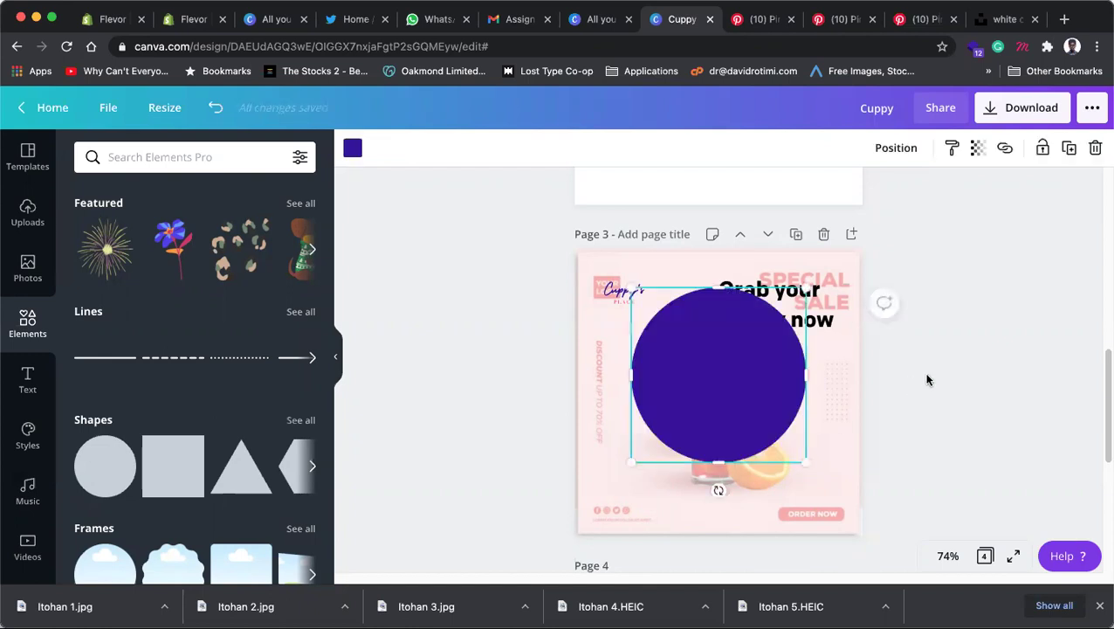
{"action": "key", "text": "Escape"}
{"action": "left_click", "coordinate": [766, 369]}
{"action": "left_click", "coordinate": [413, 172]}
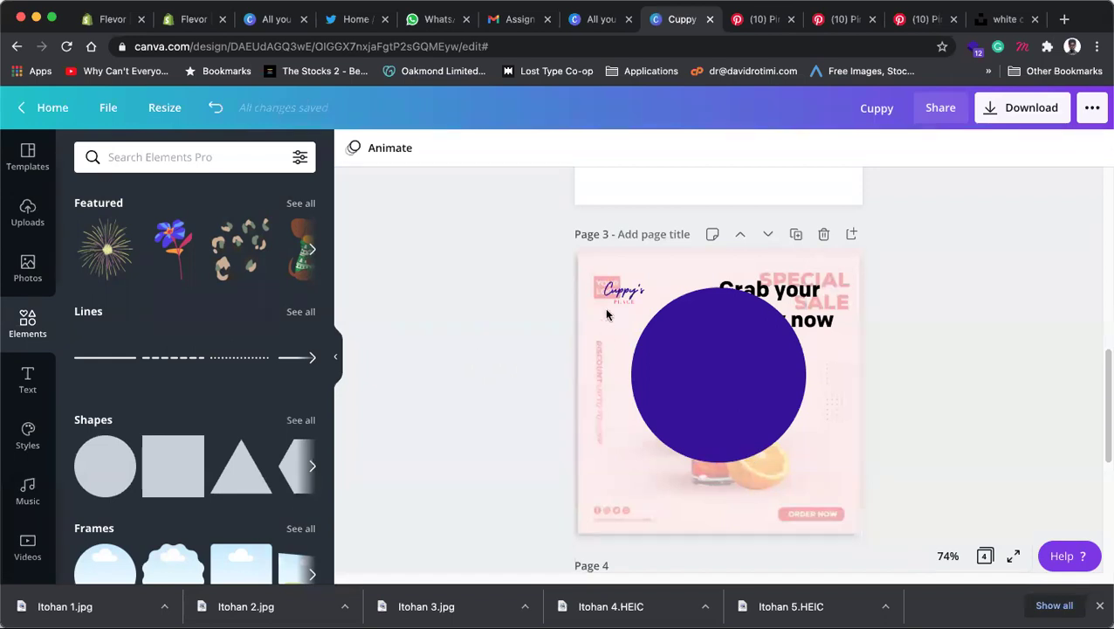
{"action": "left_click", "coordinate": [1005, 19]}
Step: Search Google Images for 'black circle' in a new browser tab
{"action": "left_click", "coordinate": [1063, 20]}
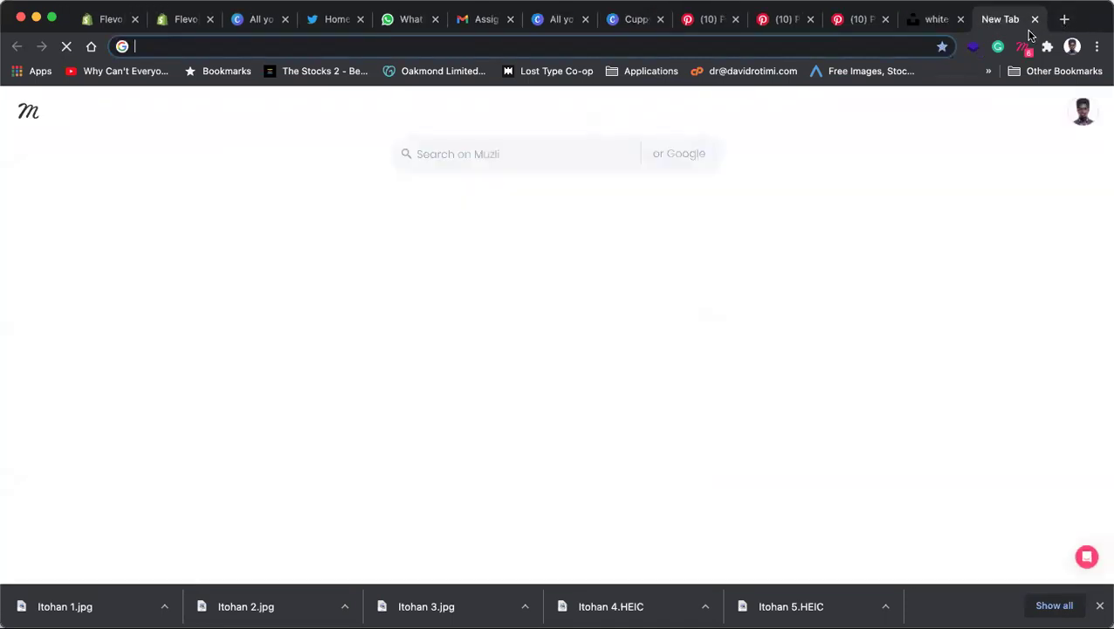
{"action": "type", "text": "ci"}
{"action": "key", "text": "BackSpace"}
{"action": "key", "text": "BackSpace"}
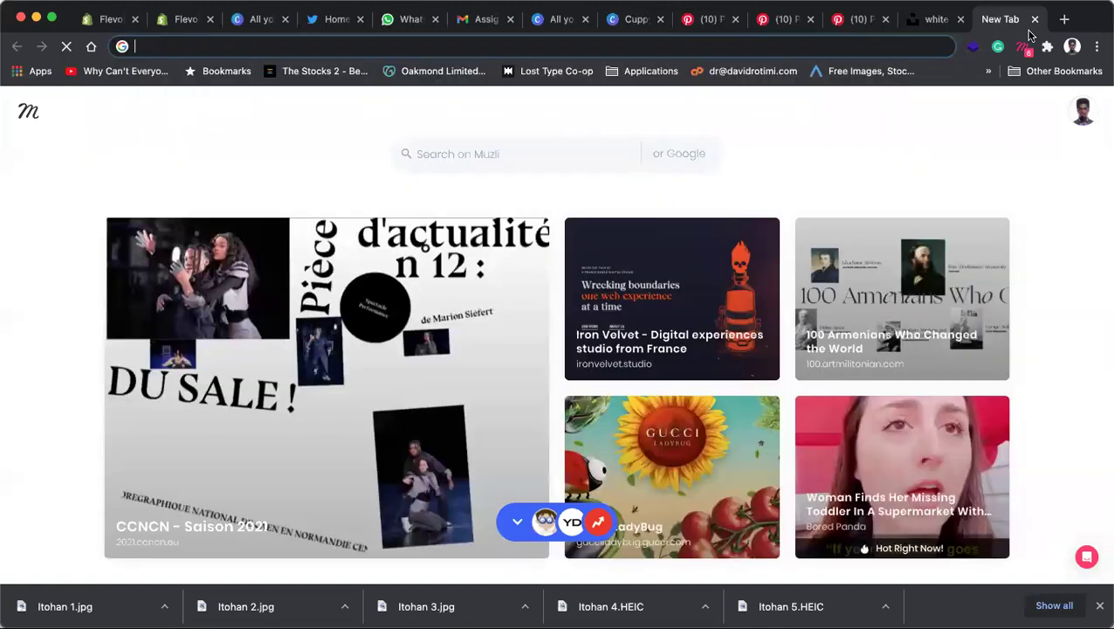
{"action": "type", "text": "black "}
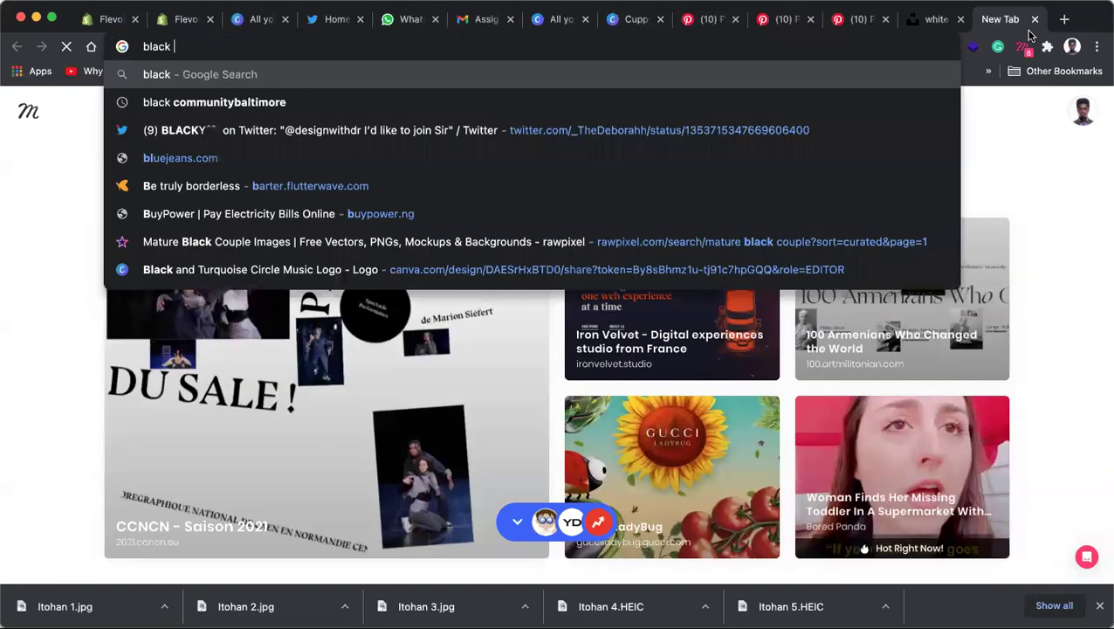
{"action": "type", "text": "c"}
{"action": "type", "text": "ircle"}
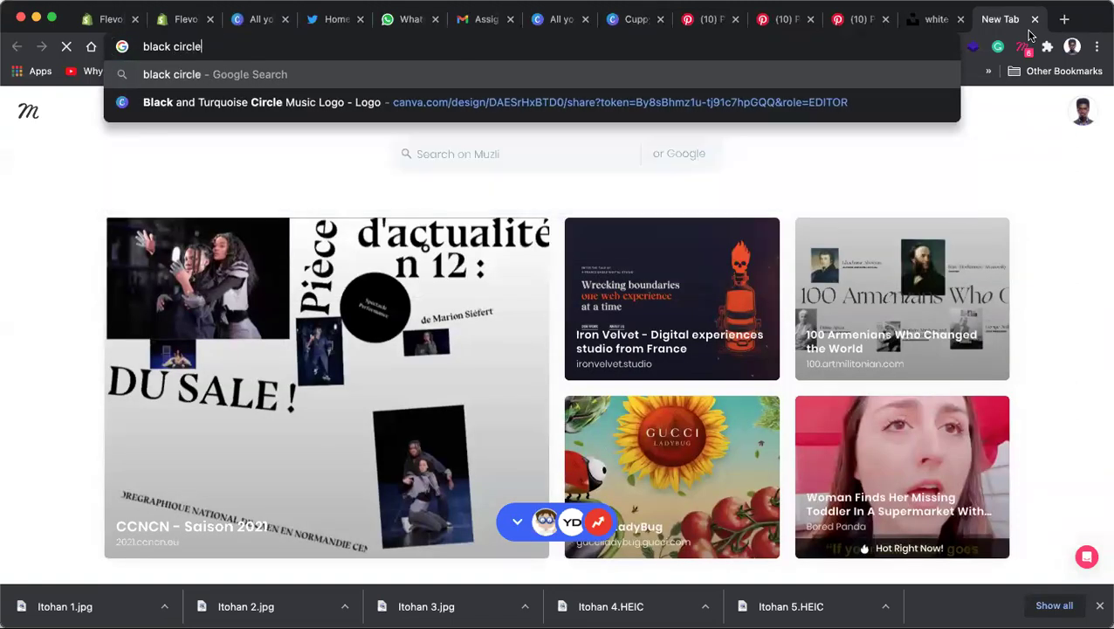
{"action": "key", "text": "Return"}
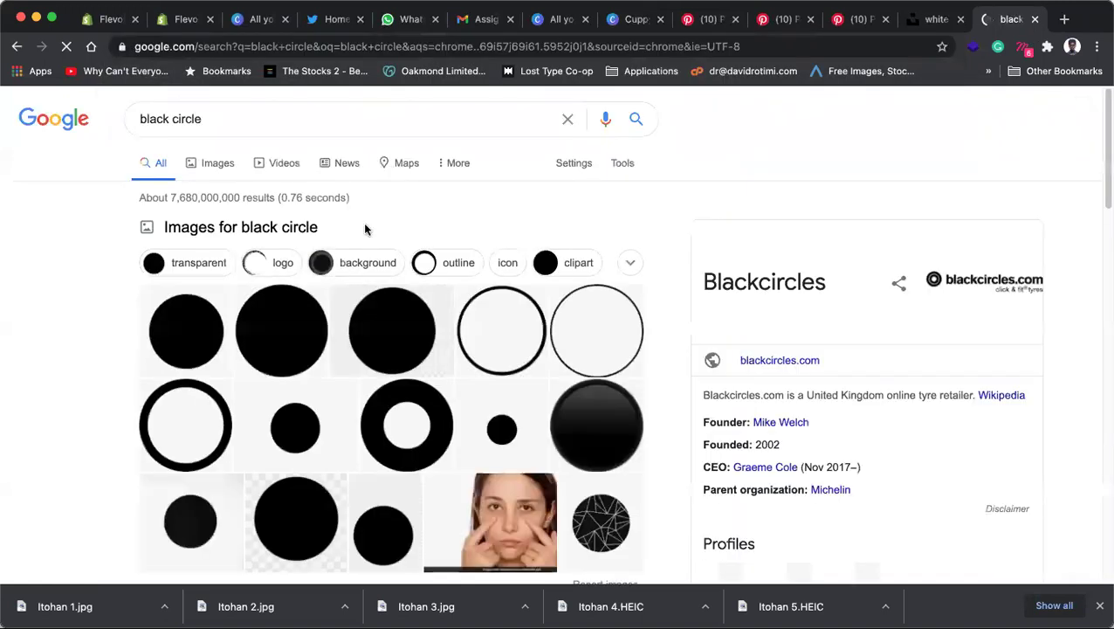
{"action": "left_click", "coordinate": [191, 332]}
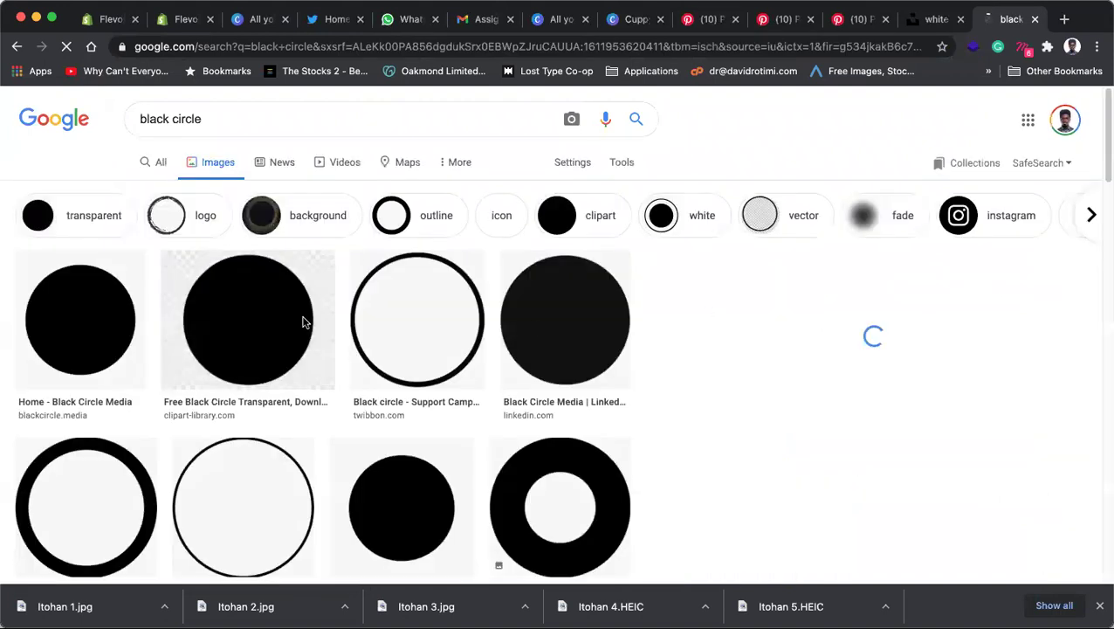
Step: Copy the first black circle image result and return to the Cuppy design
{"action": "left_click", "coordinate": [86, 327]}
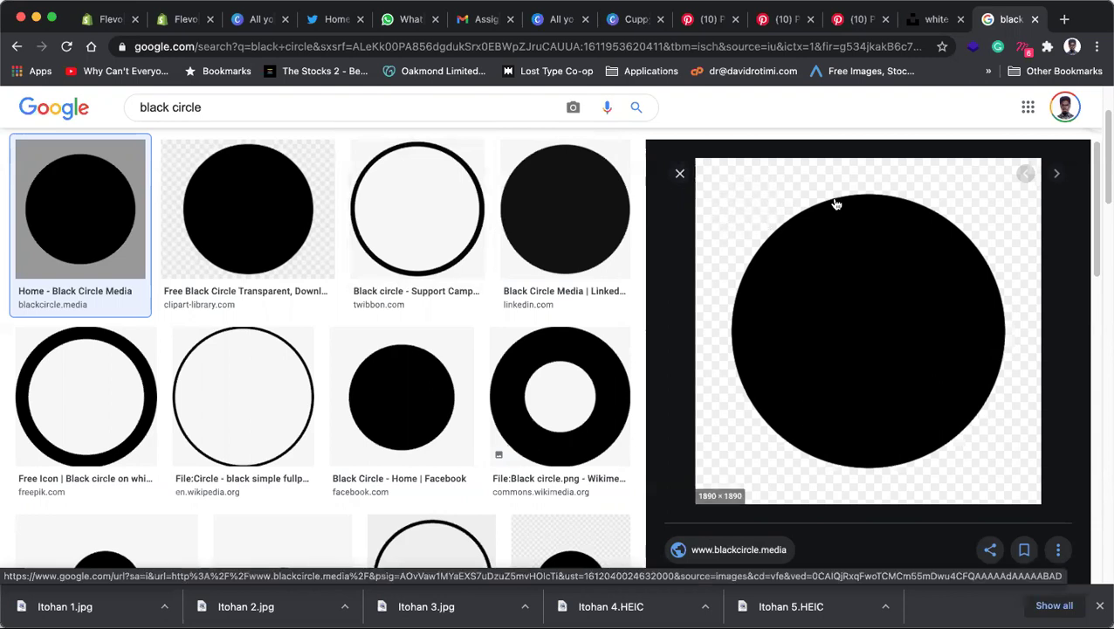
{"action": "right_click", "coordinate": [813, 258]}
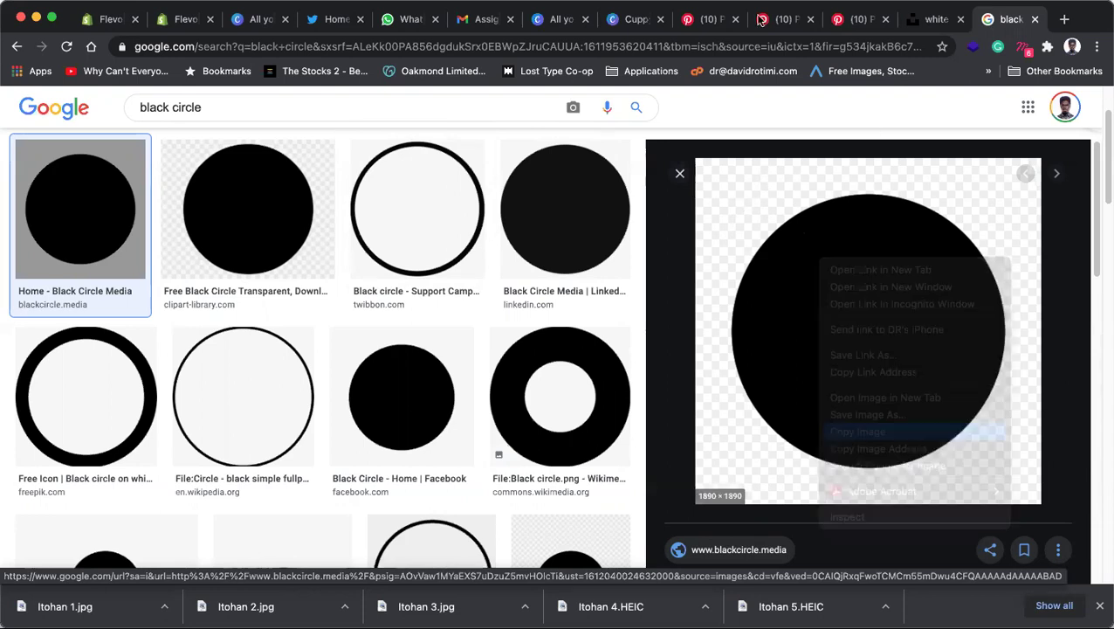
{"action": "key", "text": "Return"}
{"action": "left_click", "coordinate": [634, 19]}
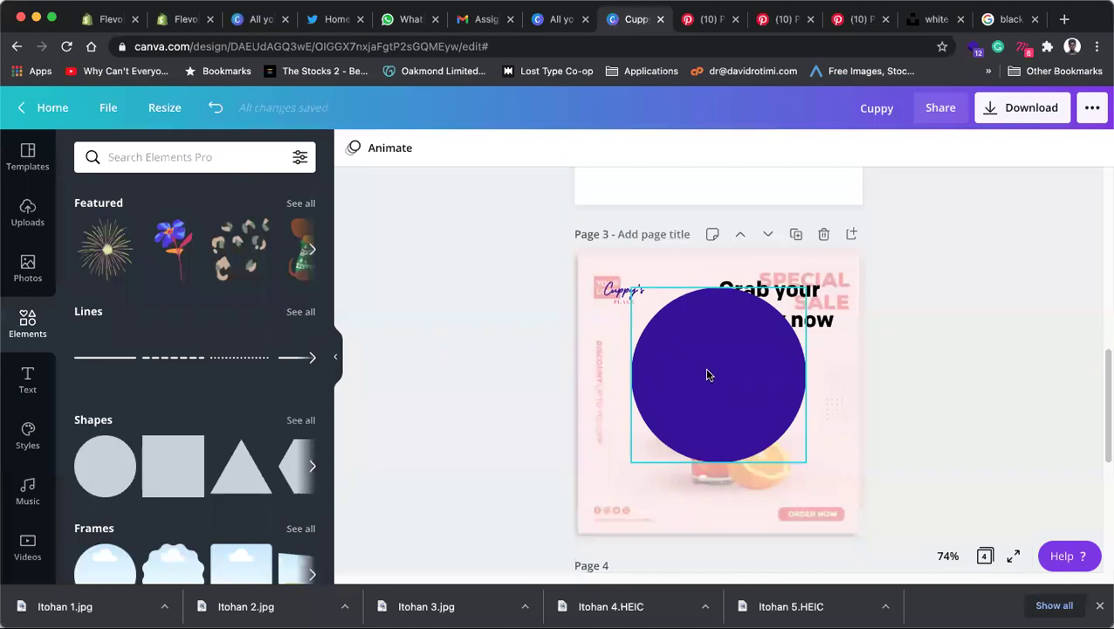
Step: Paste the black circle onto page 3, positioned slightly down-left over the purple circle
{"action": "key", "text": "cmd+v"}
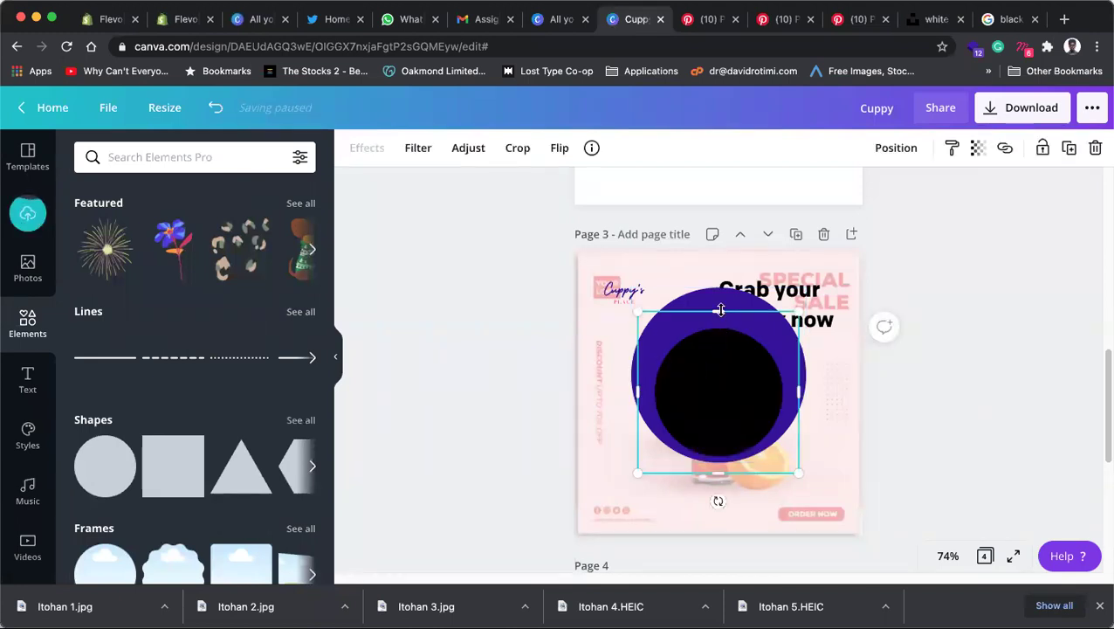
{"action": "mouse_move", "coordinate": [718, 395]}
{"action": "left_mouse_down"}
{"action": "mouse_move", "coordinate": [704, 400]}
{"action": "mouse_move", "coordinate": [713, 398]}
{"action": "mouse_move", "coordinate": [712, 413]}
{"action": "left_mouse_up"}
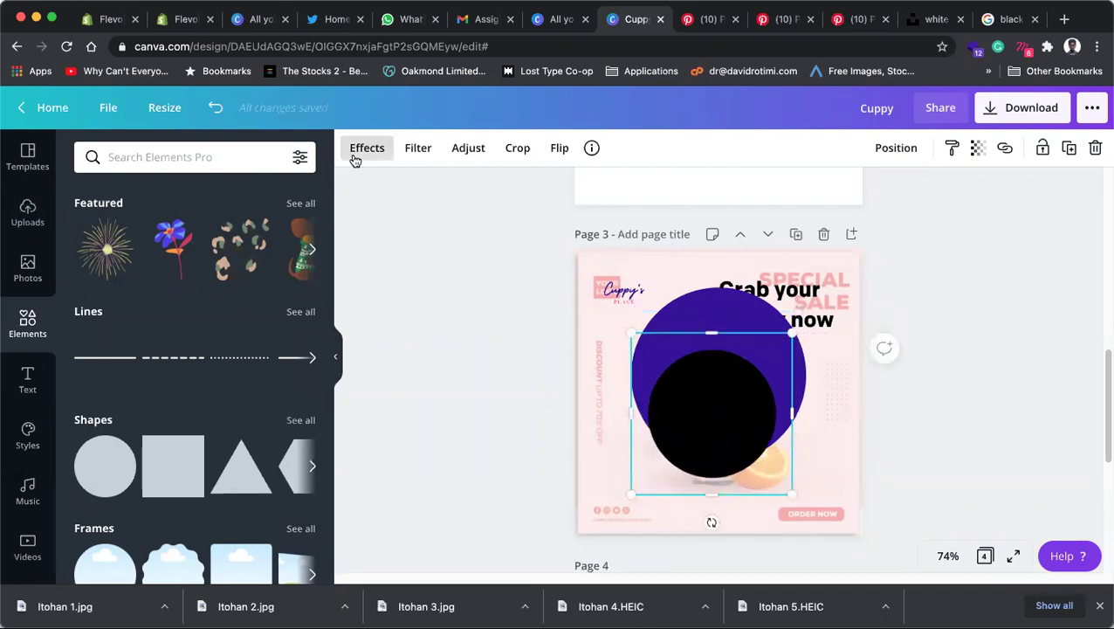
{"action": "left_click", "coordinate": [355, 158]}
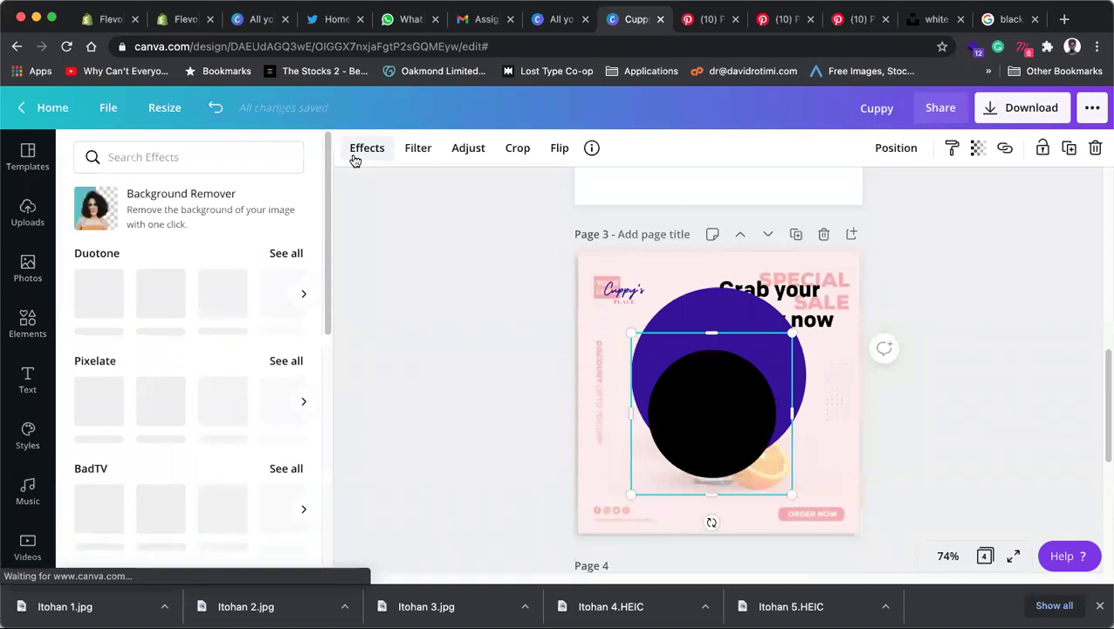
{"action": "left_click", "coordinate": [420, 151]}
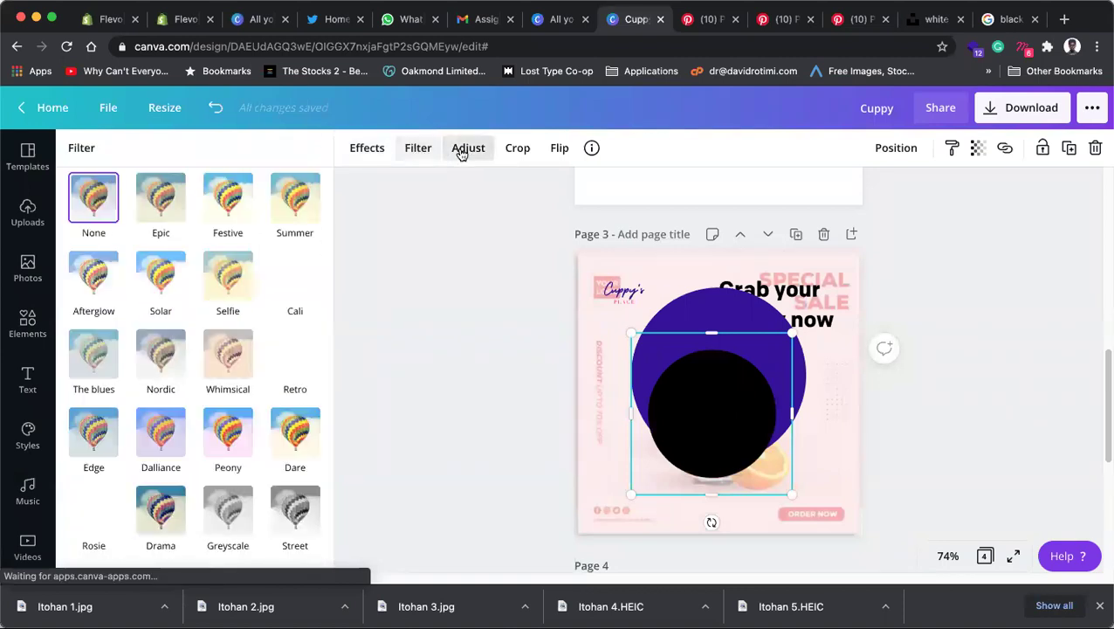
{"action": "left_click", "coordinate": [461, 153]}
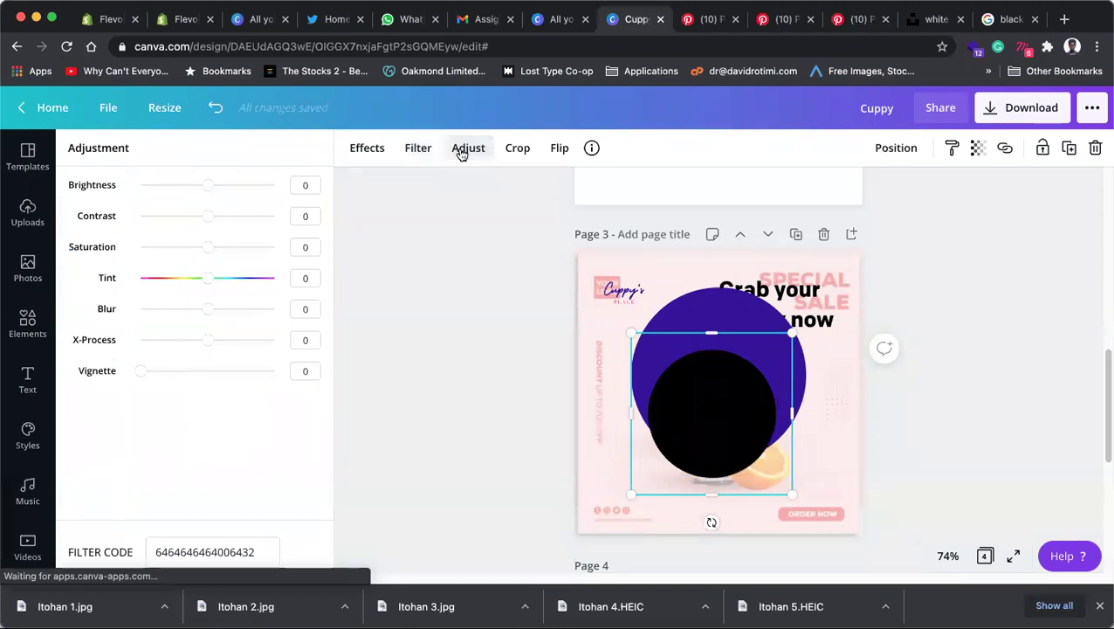
Step: Set the black circle's Blur to 100 and slightly adjust Vignette, X-Process and Tint
{"action": "left_click_drag", "start_coordinate": [211, 313], "coordinate": [301, 313]}
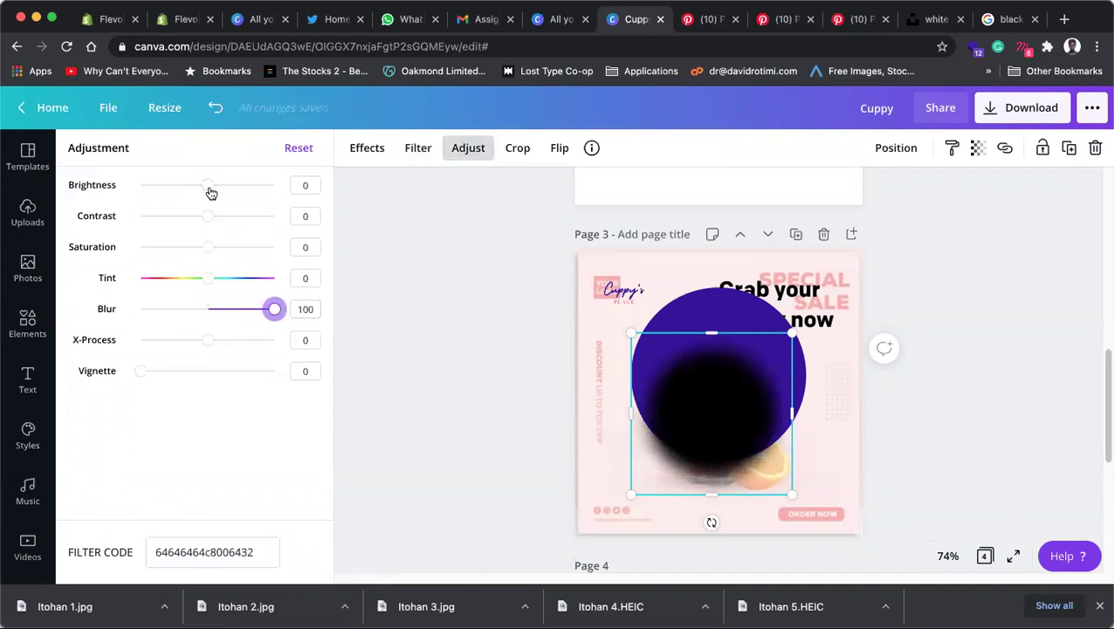
{"action": "left_click_drag", "start_coordinate": [140, 373], "coordinate": [55, 370]}
{"action": "mouse_move", "coordinate": [214, 341]}
{"action": "left_mouse_down"}
{"action": "mouse_move", "coordinate": [132, 341]}
{"action": "mouse_move", "coordinate": [294, 340]}
{"action": "mouse_move", "coordinate": [209, 340]}
{"action": "left_mouse_up"}
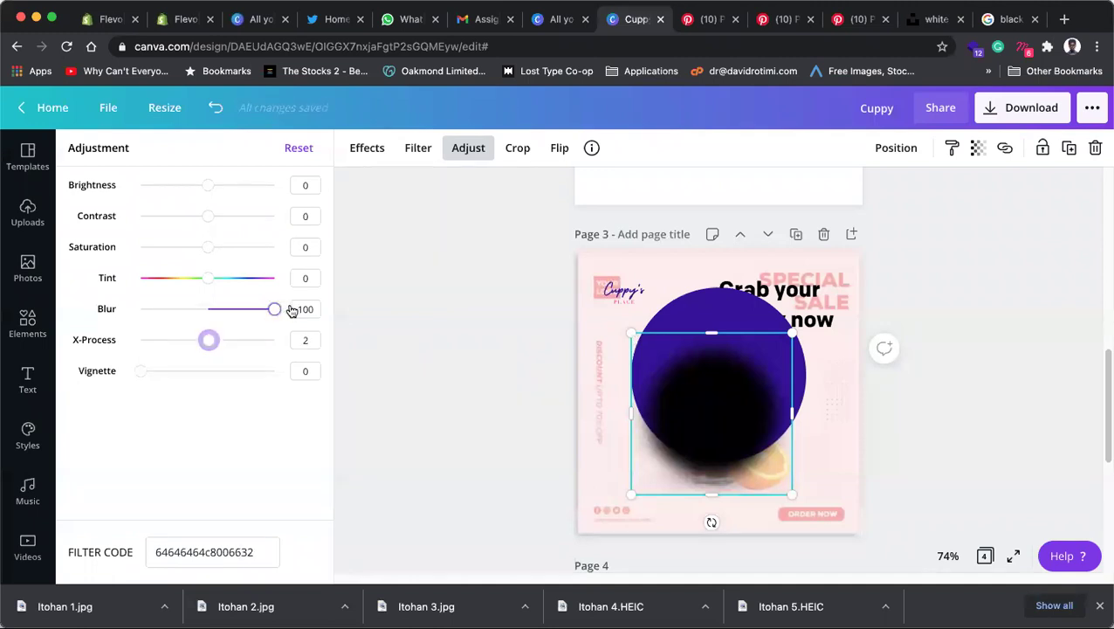
{"action": "mouse_move", "coordinate": [209, 278]}
{"action": "left_mouse_down"}
{"action": "mouse_move", "coordinate": [141, 279]}
{"action": "mouse_move", "coordinate": [247, 285]}
{"action": "mouse_move", "coordinate": [209, 278]}
{"action": "left_mouse_up"}
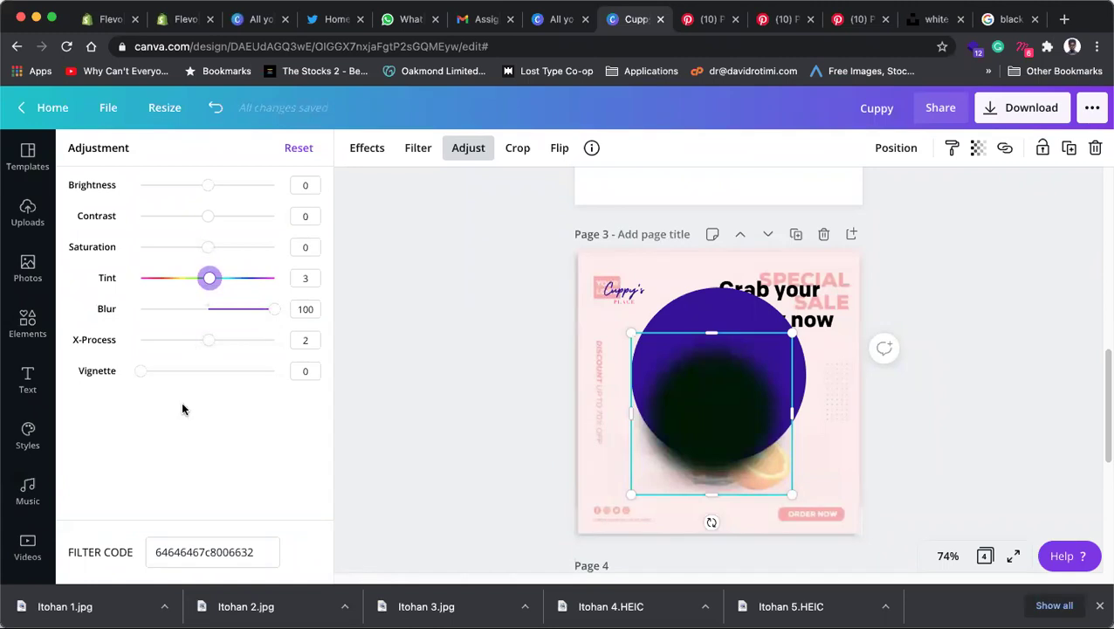
{"action": "left_click", "coordinate": [451, 423]}
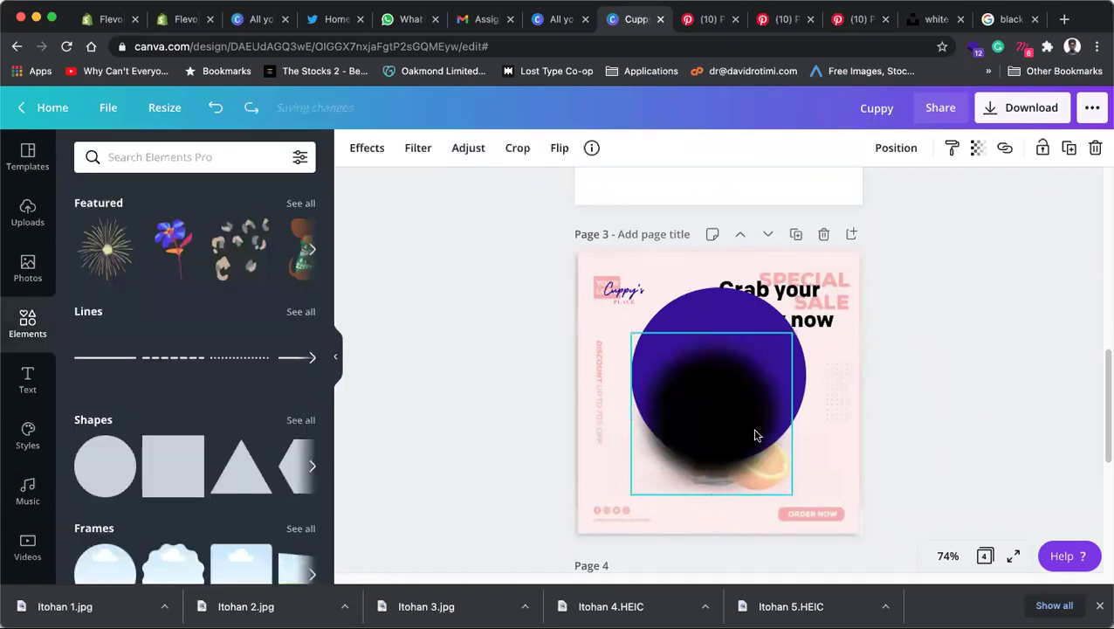
Step: Select the blurred black circle image on page 3
{"action": "left_click", "coordinate": [490, 355]}
{"action": "left_click", "coordinate": [749, 370]}
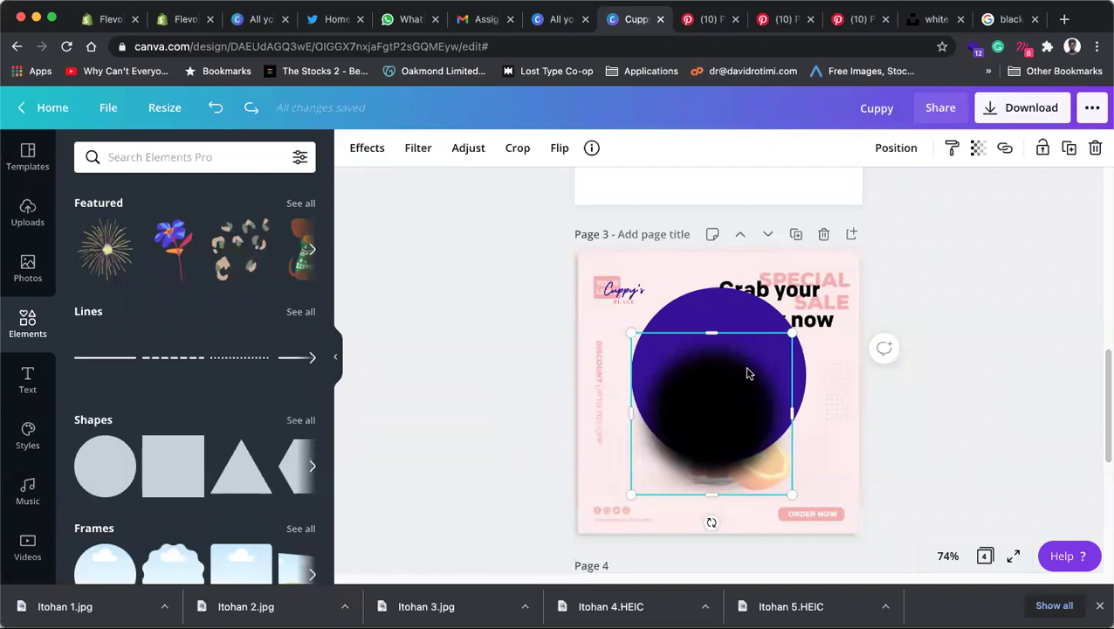
{"action": "left_click", "coordinate": [1047, 407]}
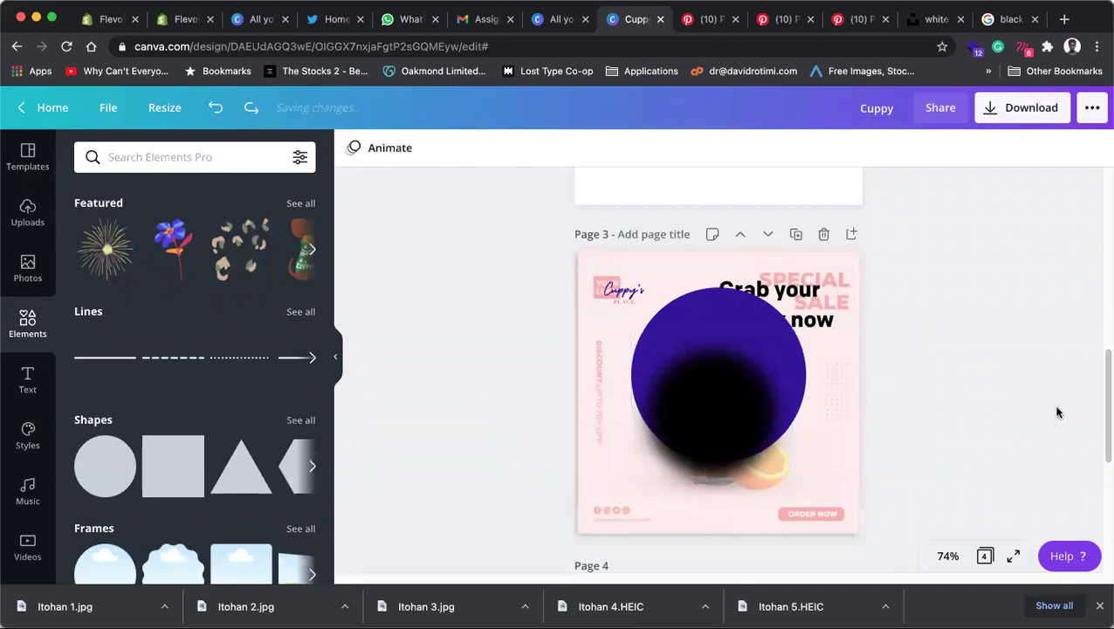
{"action": "left_click", "coordinate": [749, 418]}
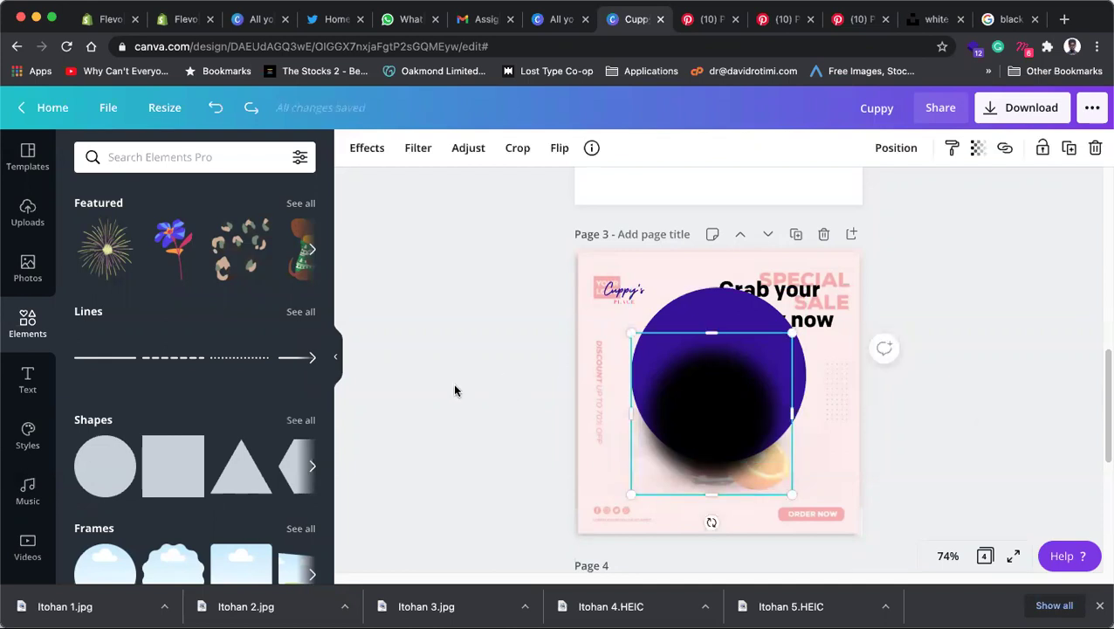
{"action": "left_click", "coordinate": [479, 371]}
{"action": "left_click", "coordinate": [695, 420]}
Step: Reset all of the black circle's adjustments, restoring a sharp black disc
{"action": "left_click", "coordinate": [365, 148]}
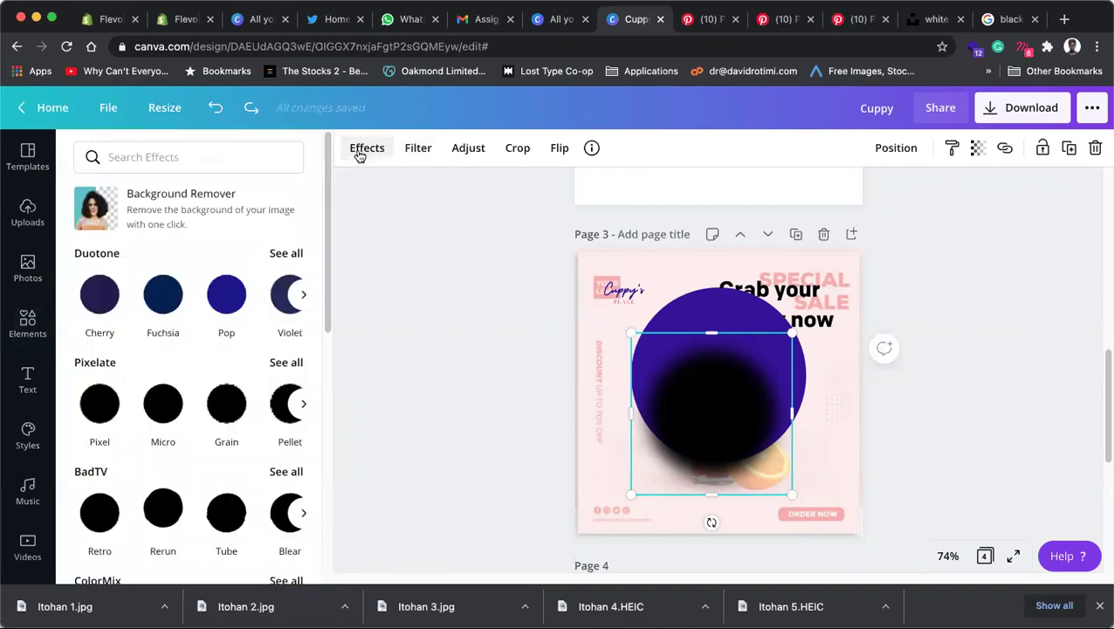
{"action": "left_click", "coordinate": [417, 148]}
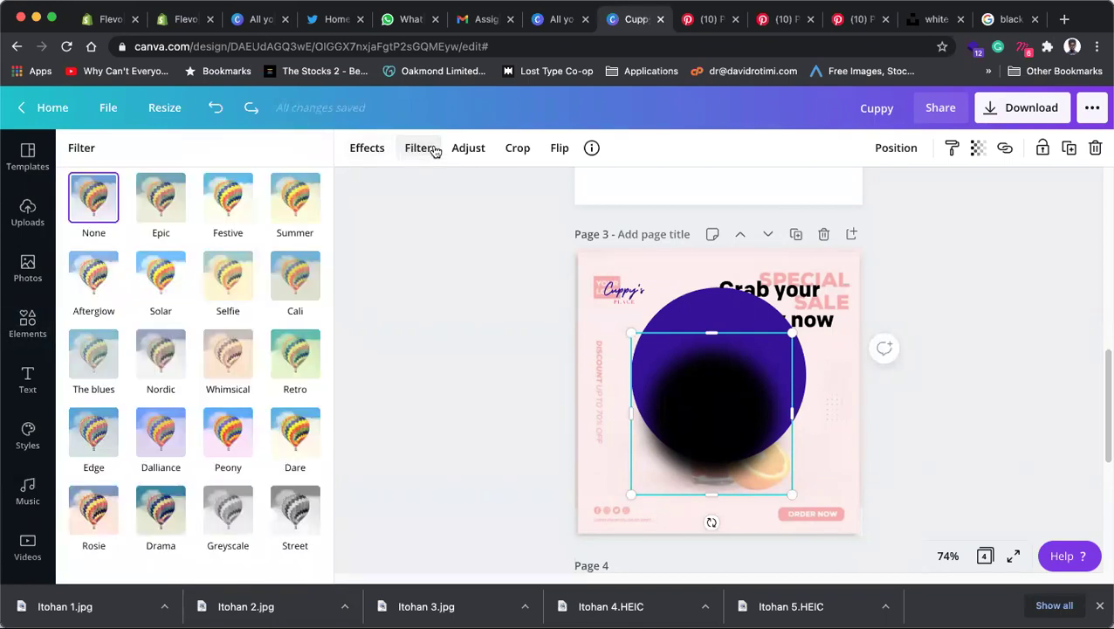
{"action": "left_click", "coordinate": [463, 150]}
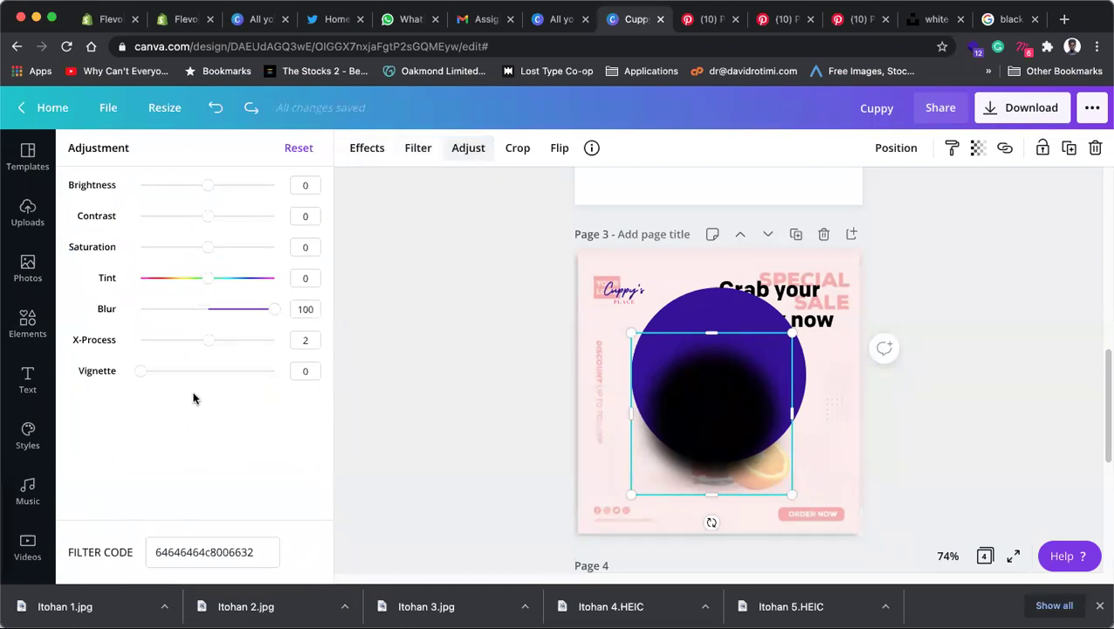
{"action": "mouse_move", "coordinate": [141, 378]}
{"action": "left_mouse_down"}
{"action": "mouse_move", "coordinate": [216, 374]}
{"action": "mouse_move", "coordinate": [127, 382]}
{"action": "left_mouse_up"}
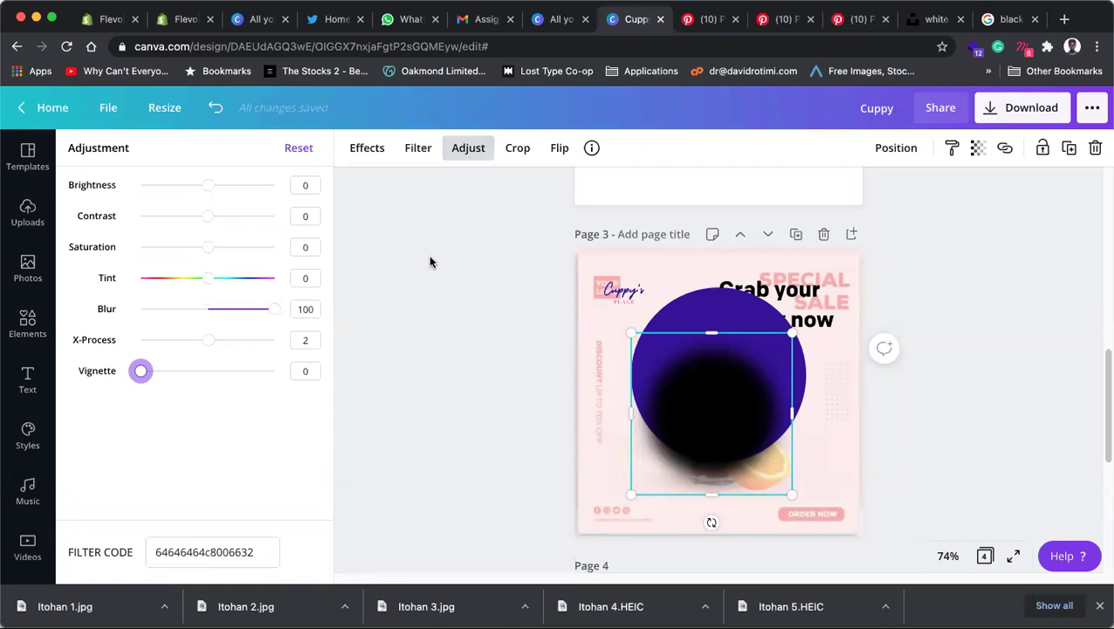
{"action": "left_click", "coordinate": [297, 149]}
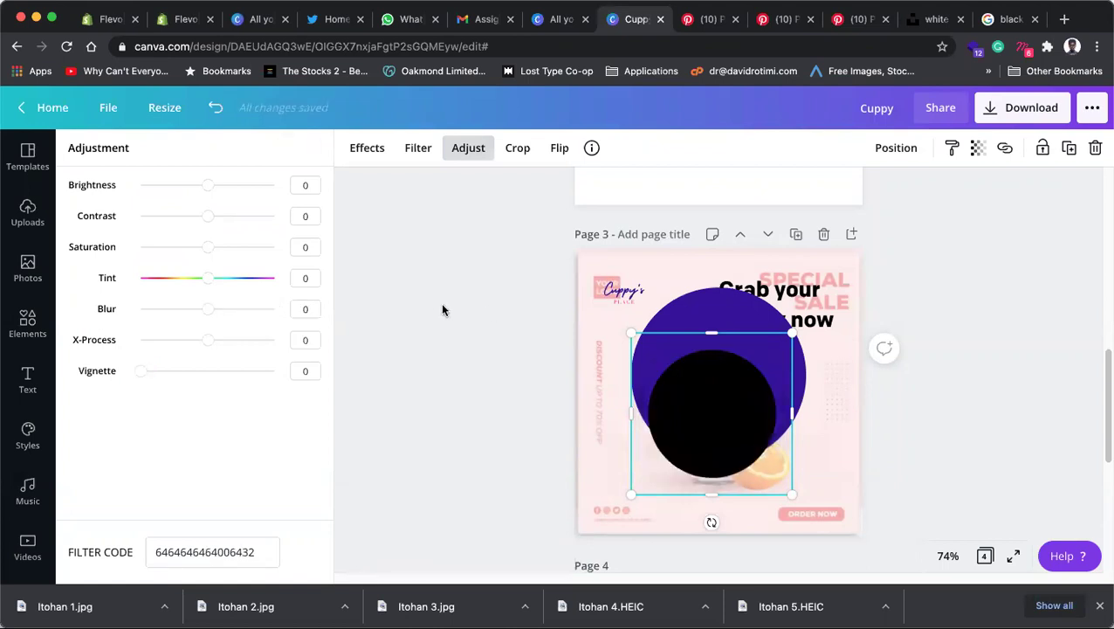
{"action": "left_click", "coordinate": [441, 308]}
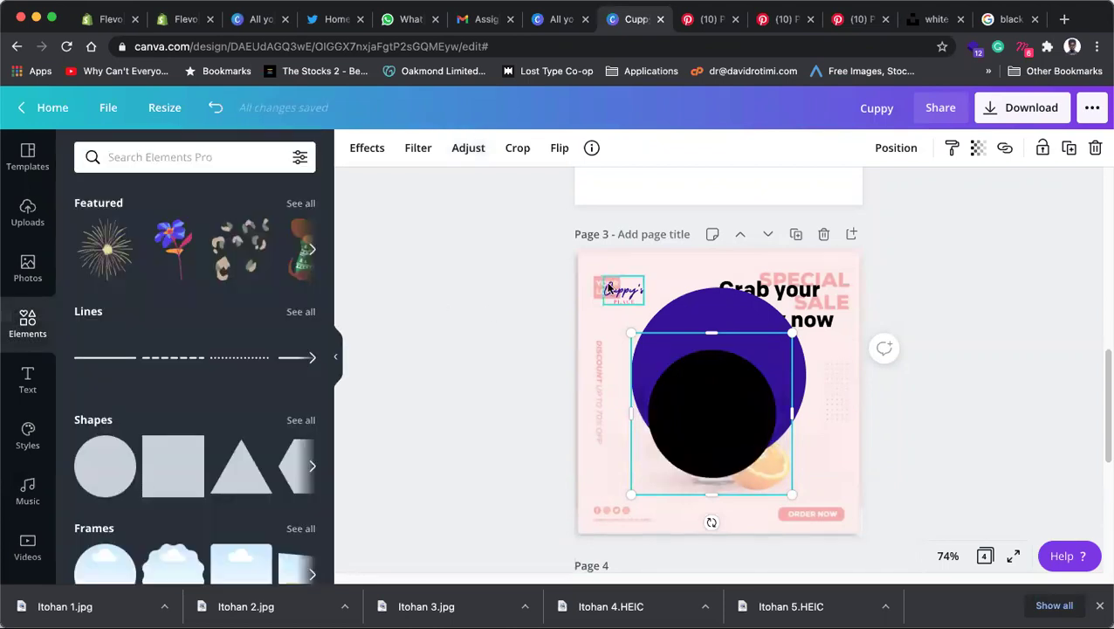
{"action": "left_click", "coordinate": [686, 299]}
{"action": "left_click", "coordinate": [494, 365]}
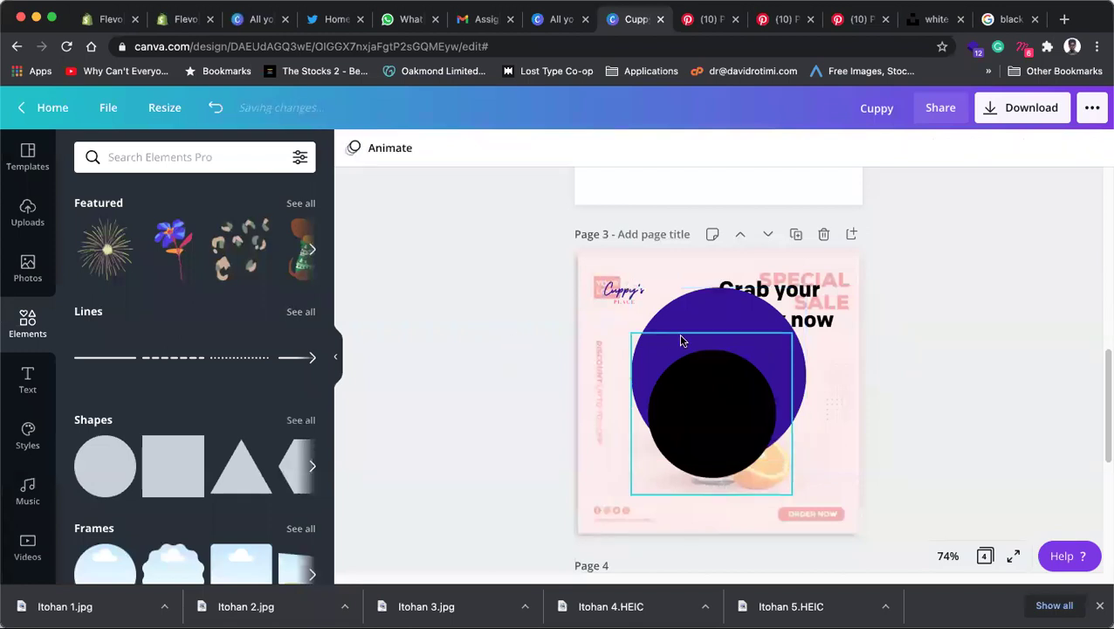
{"action": "left_click", "coordinate": [685, 321]}
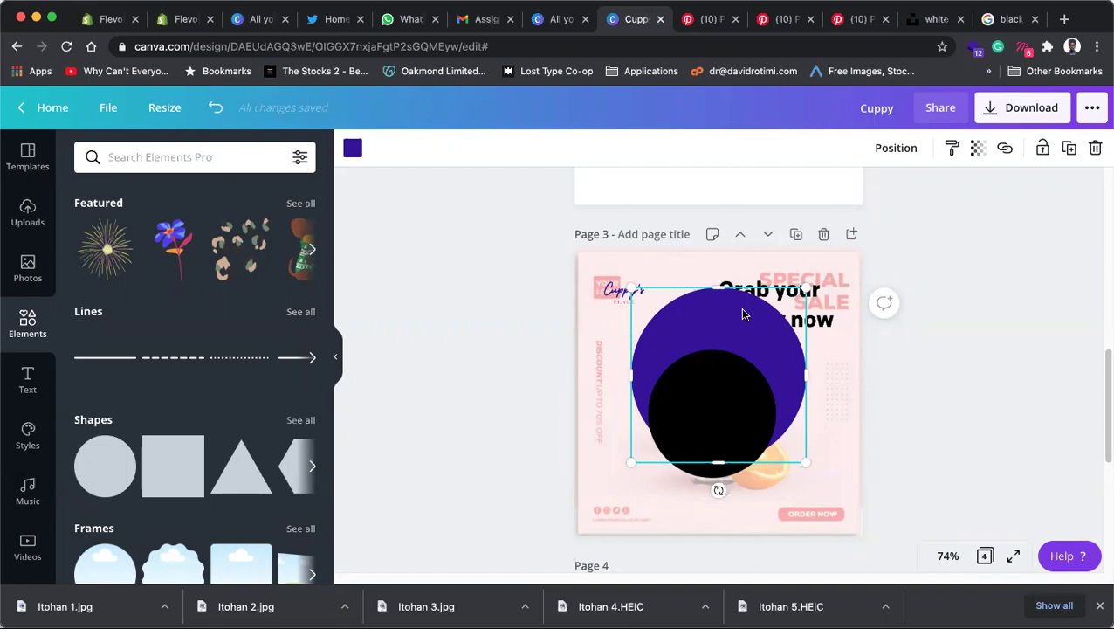
{"action": "left_click", "coordinate": [721, 393]}
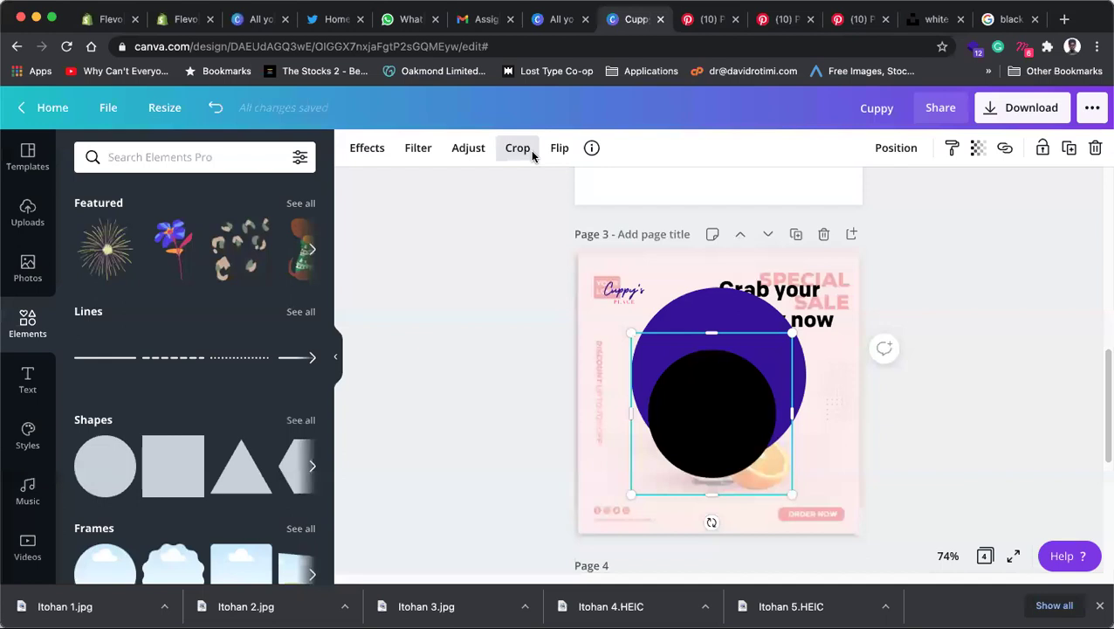
{"action": "left_click", "coordinate": [700, 306]}
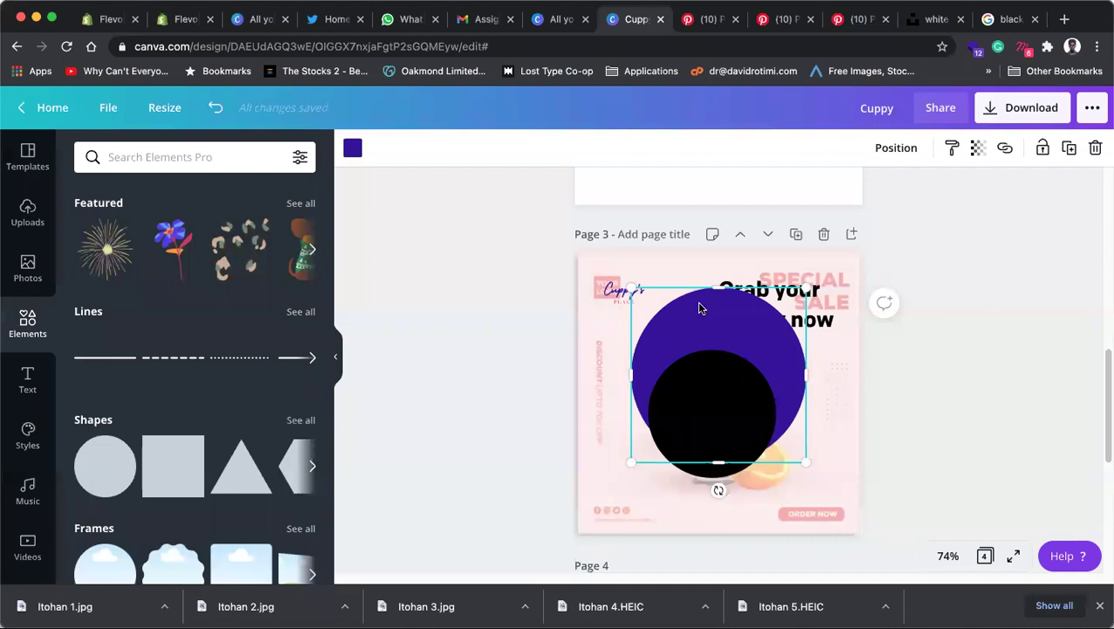
{"action": "left_click", "coordinate": [352, 151]}
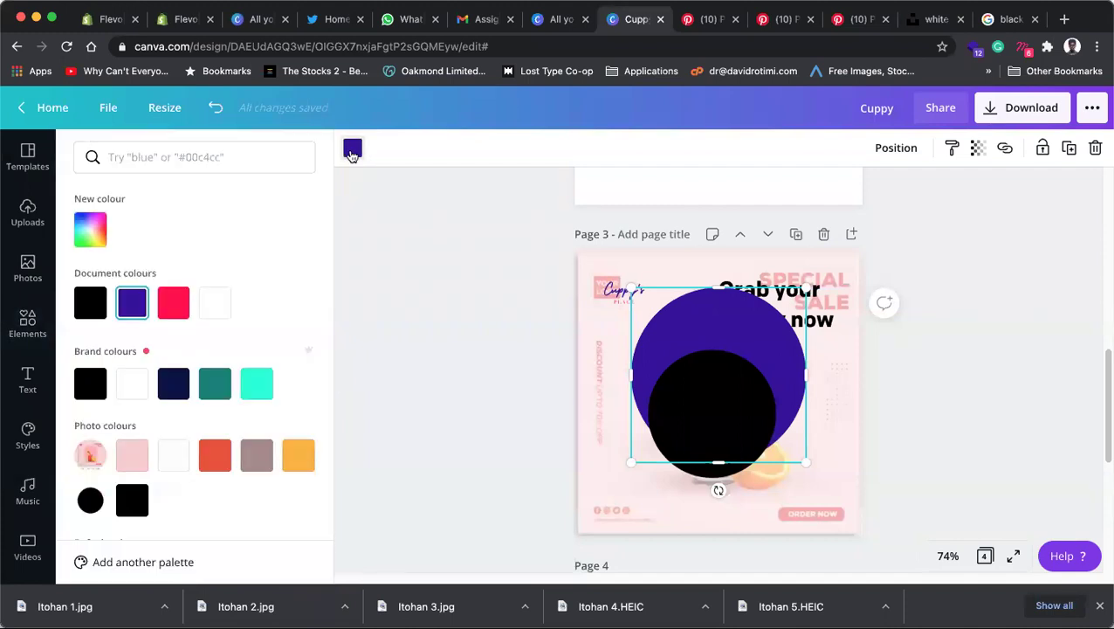
{"action": "left_click", "coordinate": [698, 393]}
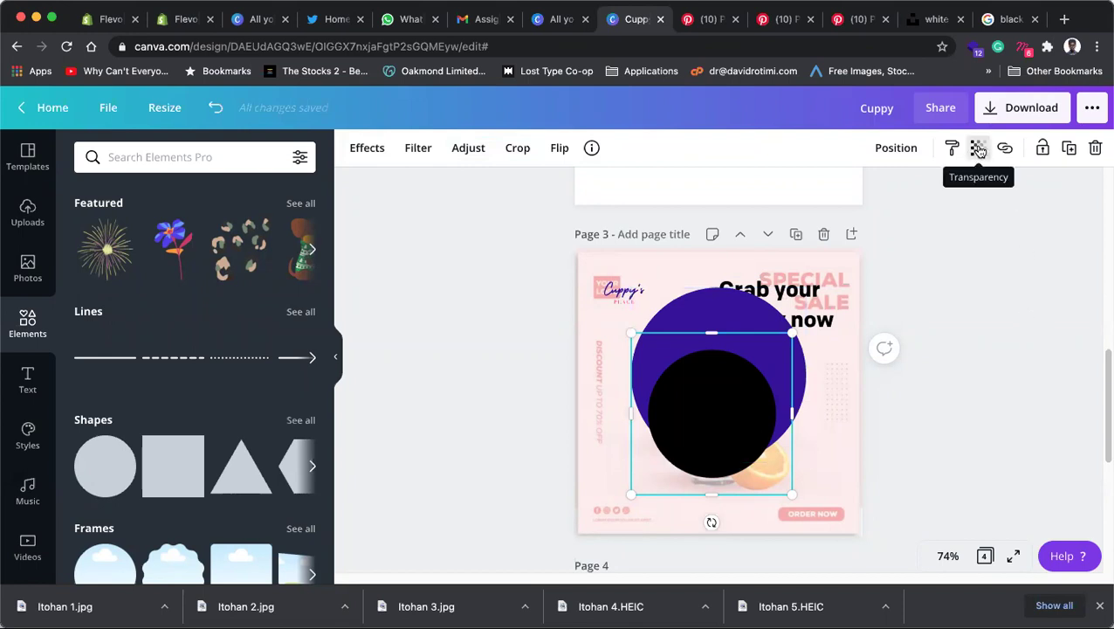
{"action": "left_click", "coordinate": [978, 151]}
Step: Set the black circle's transparency to 30 and its Blur to 100
{"action": "left_click_drag", "start_coordinate": [931, 189], "coordinate": [868, 189]}
{"action": "key", "text": "Escape"}
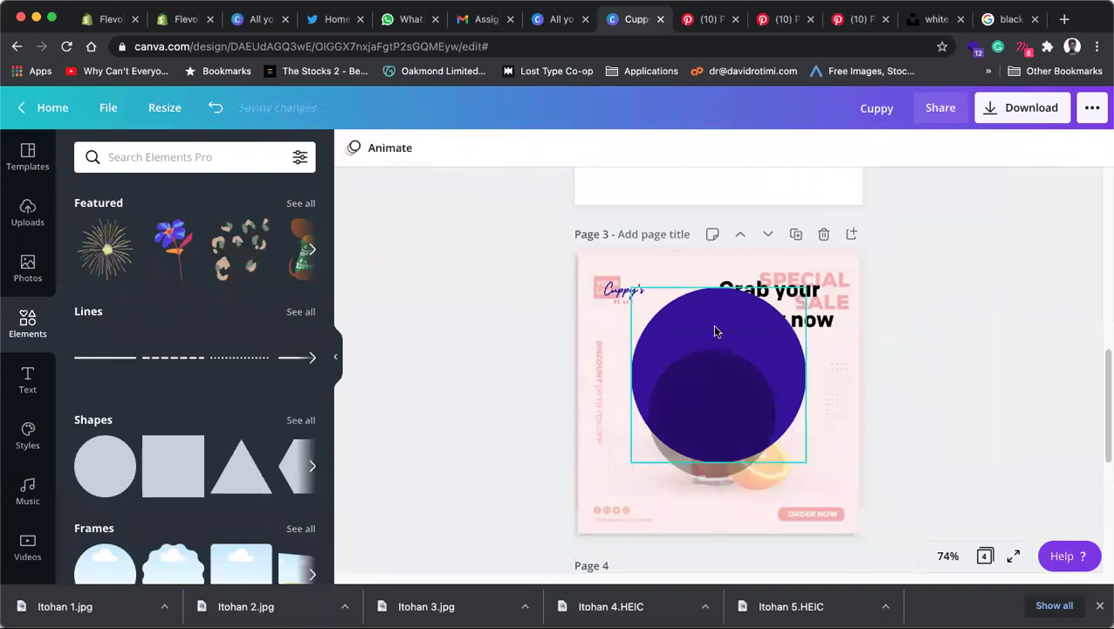
{"action": "left_click", "coordinate": [714, 426]}
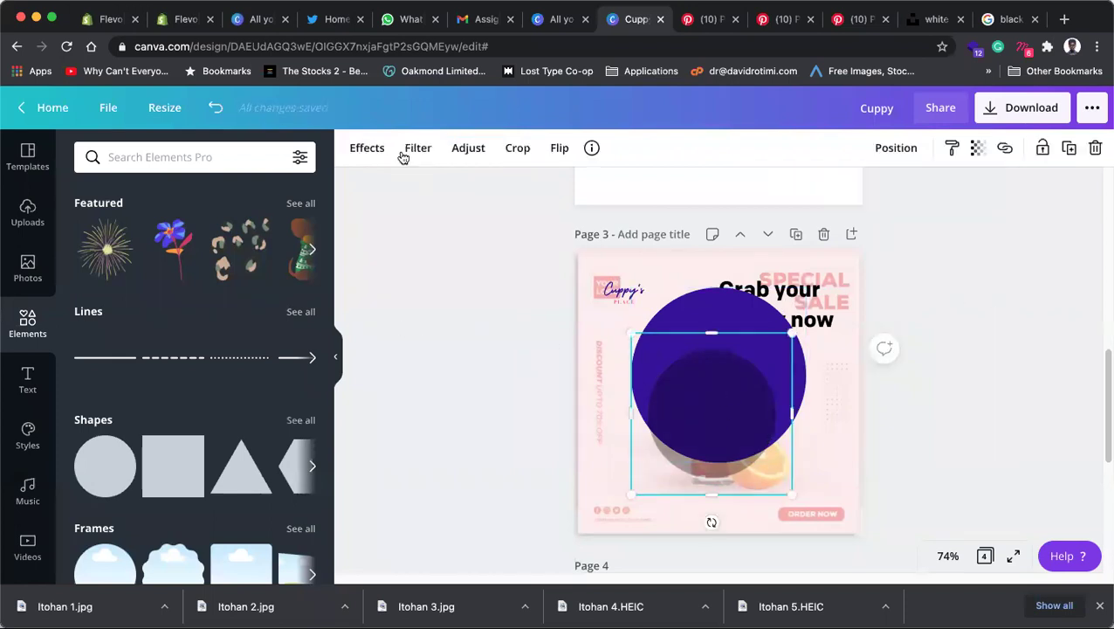
{"action": "left_click", "coordinate": [465, 150]}
{"action": "left_click", "coordinate": [208, 311]}
{"action": "left_click_drag", "start_coordinate": [352, 317], "coordinate": [348, 316]}
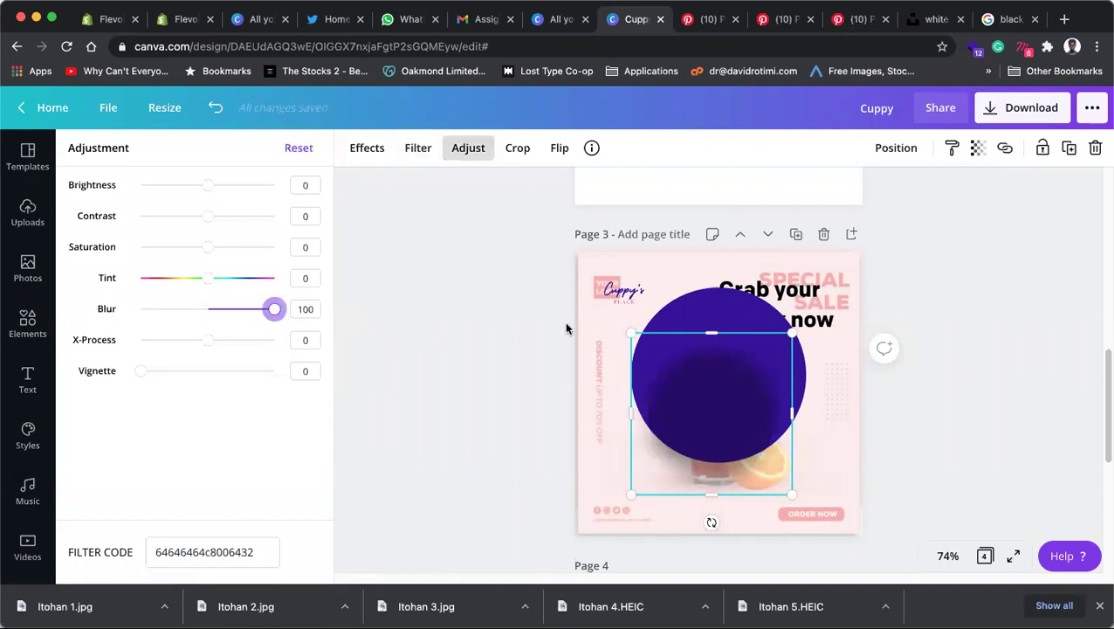
{"action": "key", "text": "Escape"}
Step: Move the blurred circle up behind the purple circle and shrink it from the top edge
{"action": "left_click", "coordinate": [956, 448]}
{"action": "left_click_drag", "start_coordinate": [736, 425], "coordinate": [743, 399]}
{"action": "mouse_move", "coordinate": [714, 296]}
{"action": "left_mouse_down"}
{"action": "mouse_move", "coordinate": [716, 359]}
{"action": "mouse_move", "coordinate": [704, 299]}
{"action": "mouse_move", "coordinate": [716, 277]}
{"action": "left_mouse_up"}
Step: Crop off the top of the blurred image and shift it down-left beneath the purple circle
{"action": "double_click", "coordinate": [724, 326]}
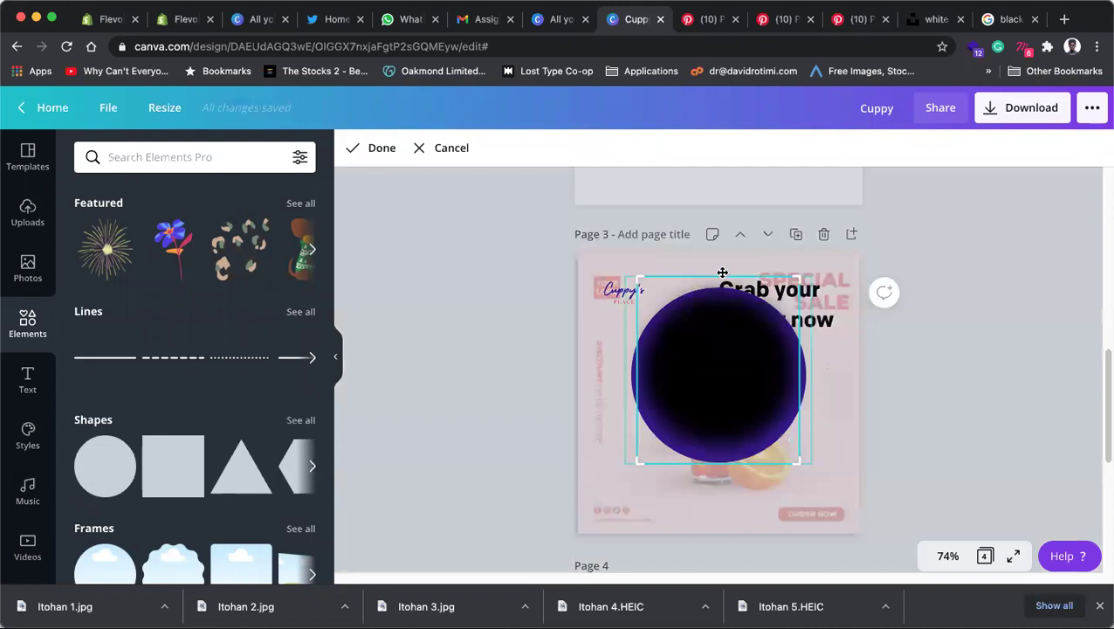
{"action": "left_click_drag", "start_coordinate": [636, 281], "coordinate": [625, 377]}
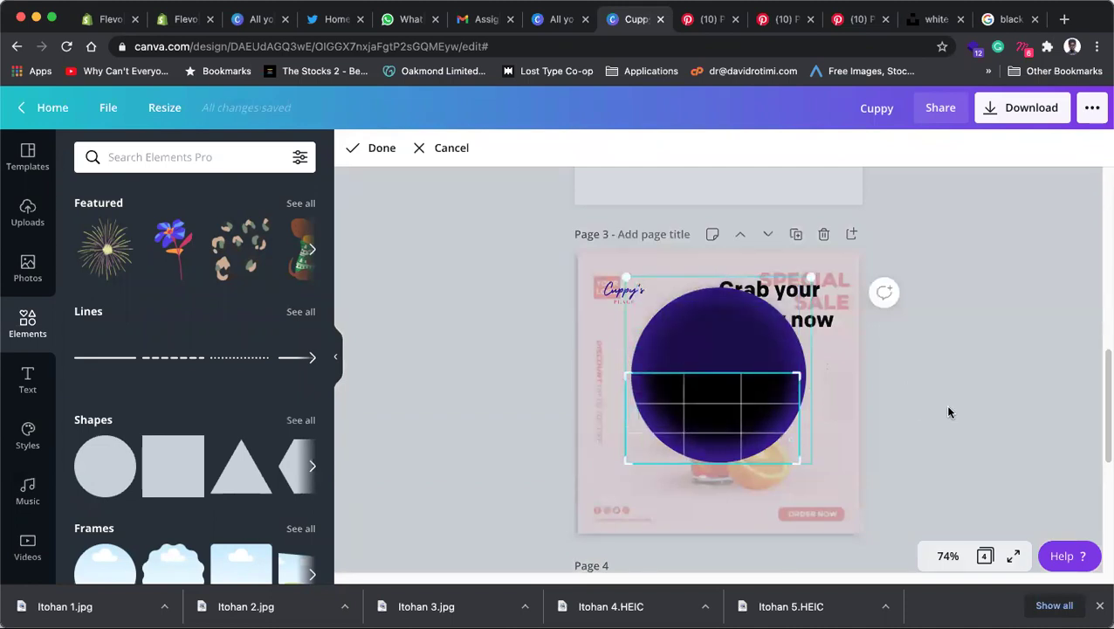
{"action": "left_click", "coordinate": [945, 405]}
{"action": "left_click", "coordinate": [783, 404]}
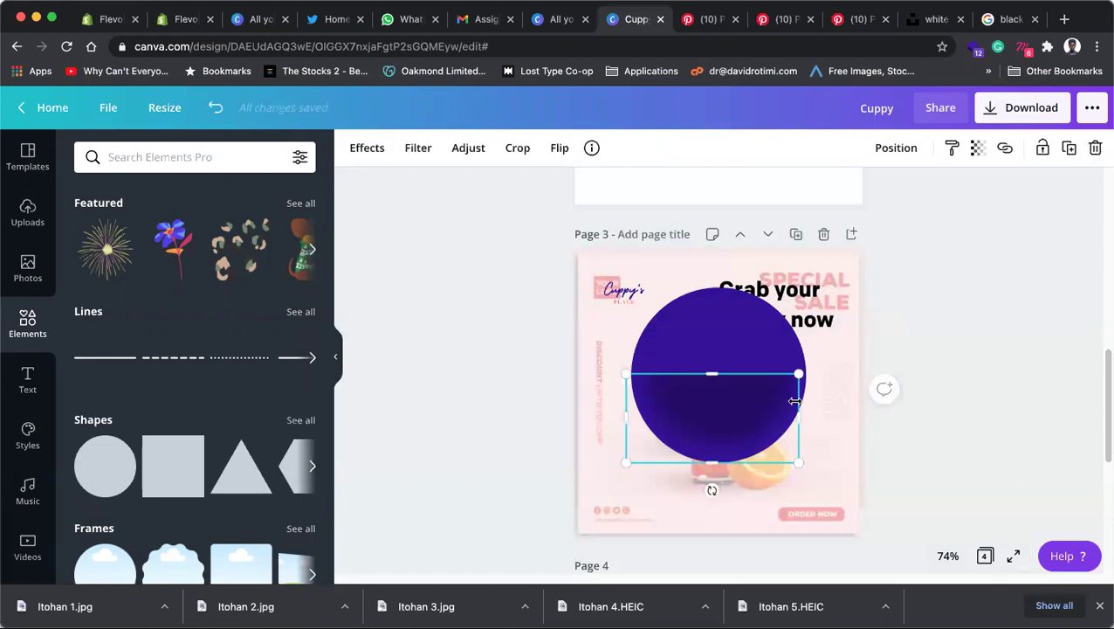
{"action": "left_click_drag", "start_coordinate": [728, 422], "coordinate": [724, 442]}
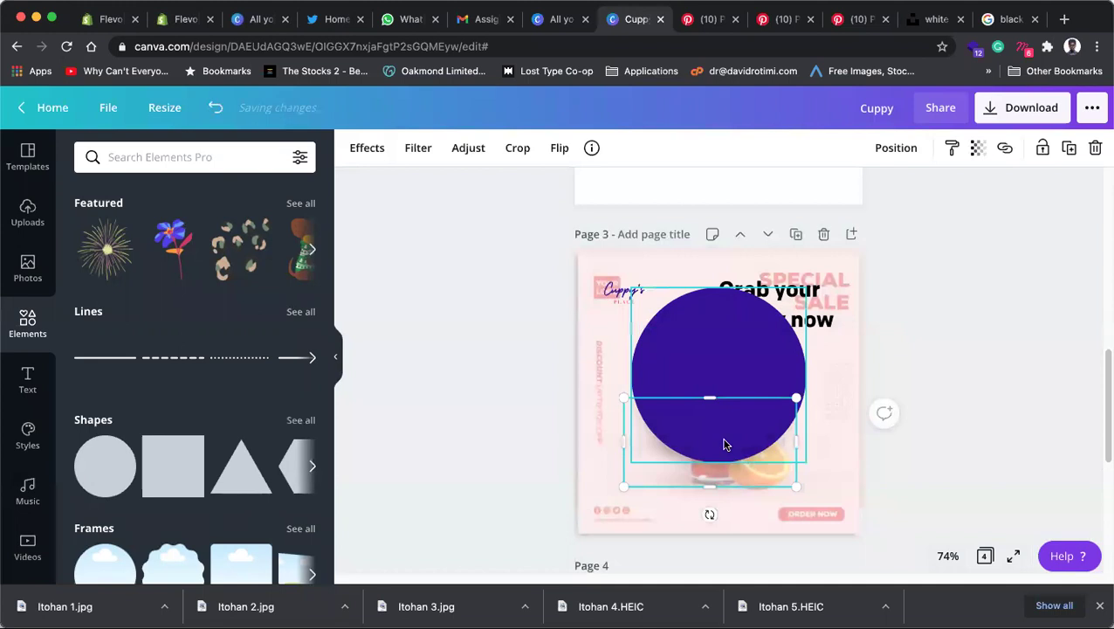
{"action": "left_click", "coordinate": [873, 462]}
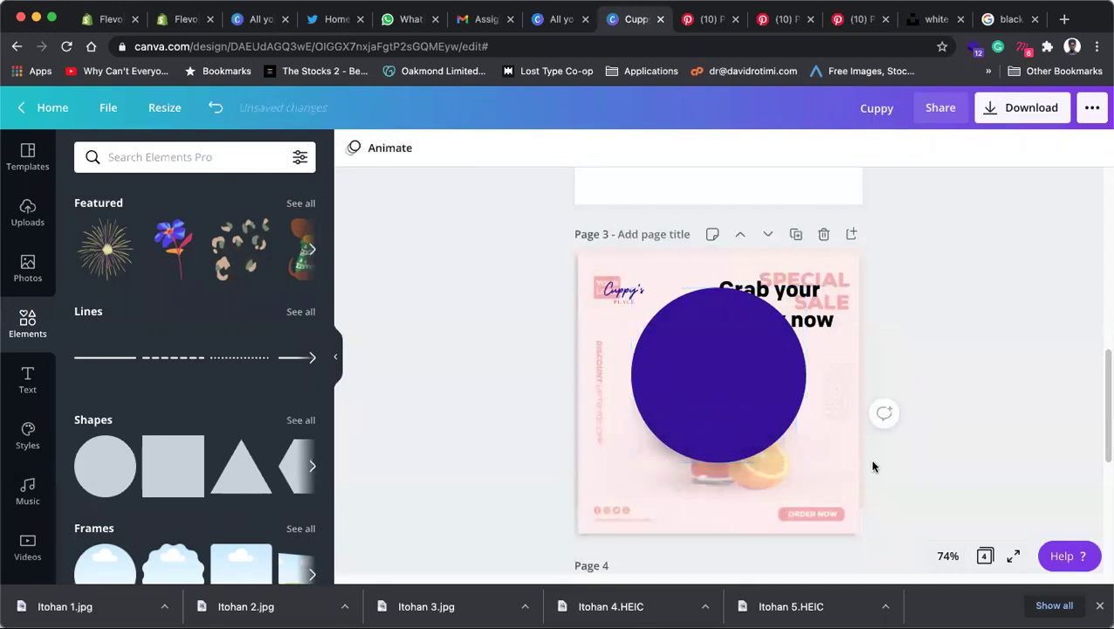
{"action": "left_click", "coordinate": [834, 483]}
{"action": "left_click", "coordinate": [1026, 468]}
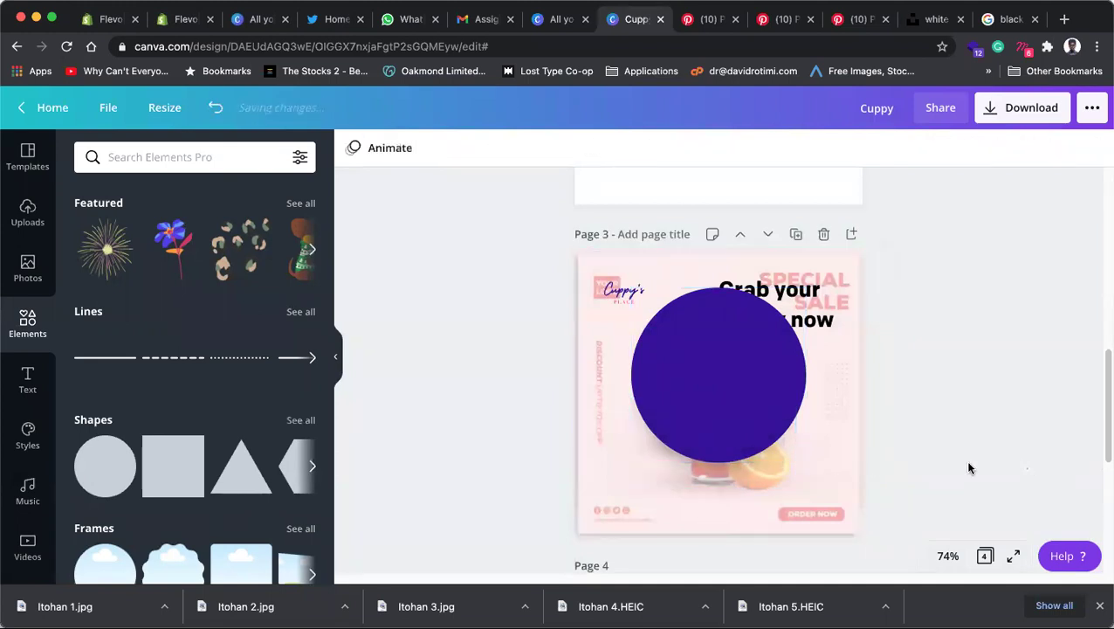
Step: Delete the pink background photo and enlarge the shadow upward to about 347 × 346
{"action": "left_click", "coordinate": [832, 455]}
{"action": "key", "text": "Delete"}
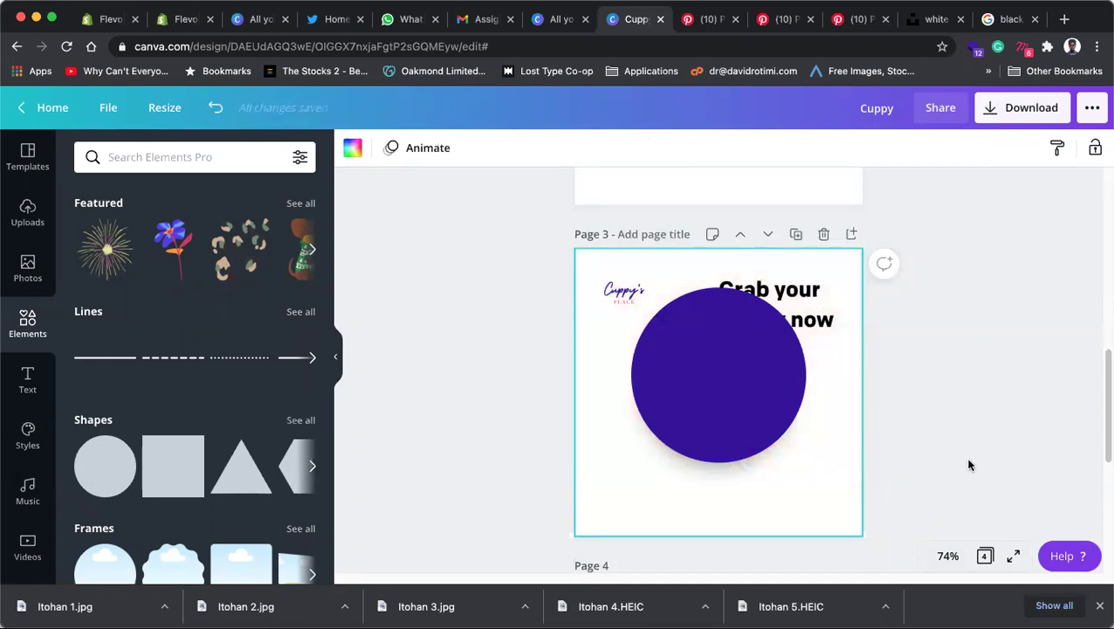
{"action": "left_click", "coordinate": [666, 469]}
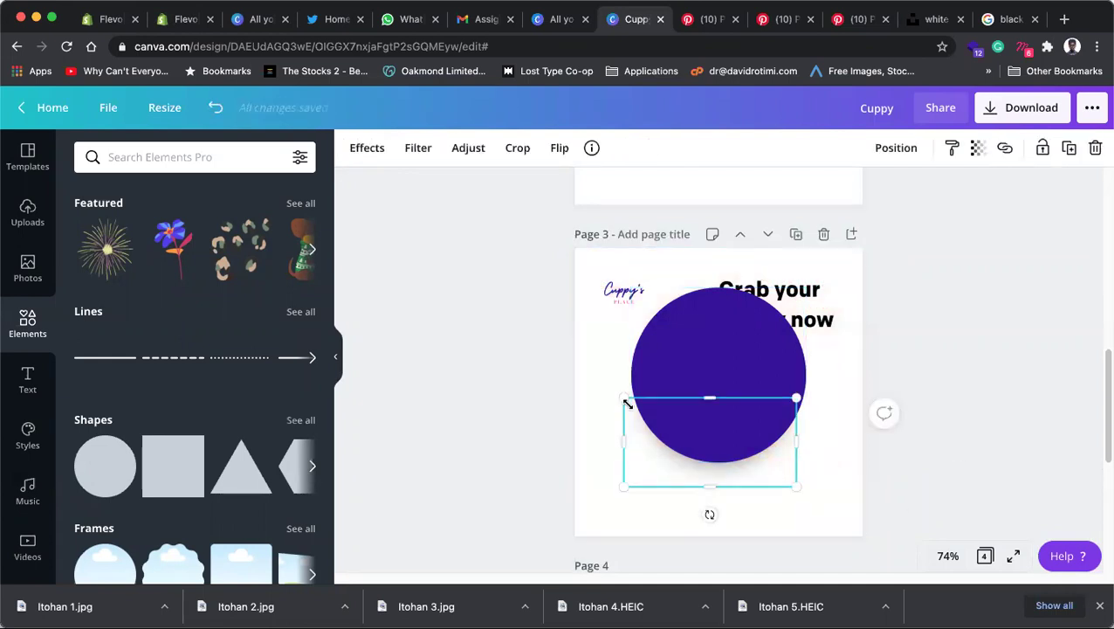
{"action": "left_click_drag", "start_coordinate": [622, 396], "coordinate": [598, 358]}
{"action": "left_click_drag", "start_coordinate": [724, 381], "coordinate": [699, 325]}
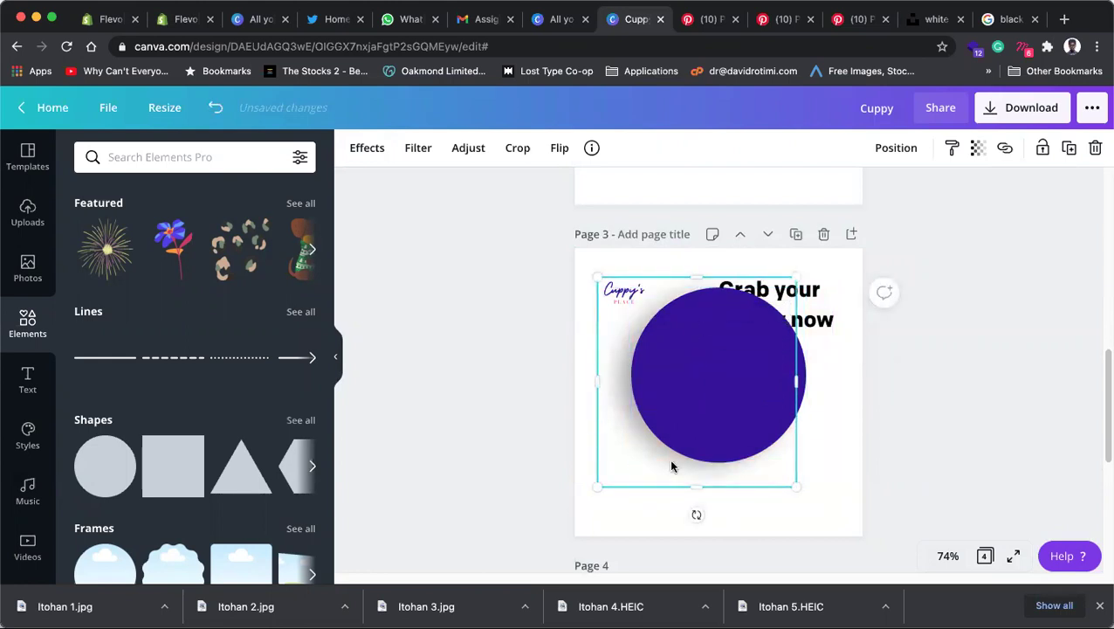
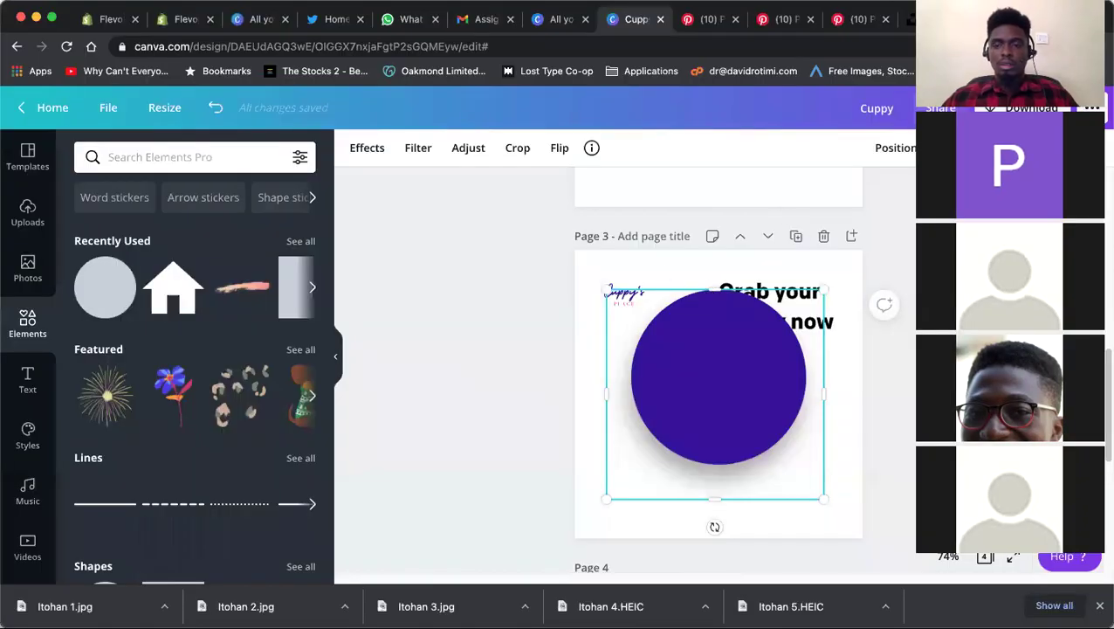
Step: Select and deselect the purple circle and page 3 to check the layers
{"action": "left_click", "coordinate": [922, 336]}
{"action": "left_click", "coordinate": [752, 365]}
{"action": "left_click", "coordinate": [909, 483]}
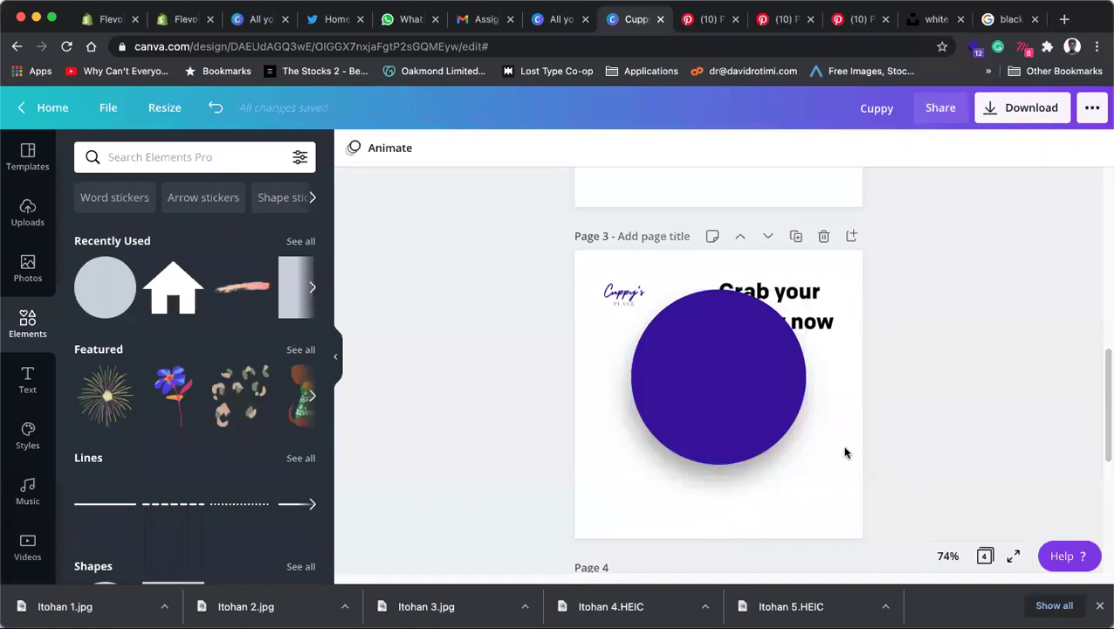
{"action": "scroll", "coordinate": [843, 450], "scroll_direction": "down", "scroll_amount": 4}
{"action": "scroll", "coordinate": [882, 349], "scroll_direction": "up", "scroll_amount": 3}
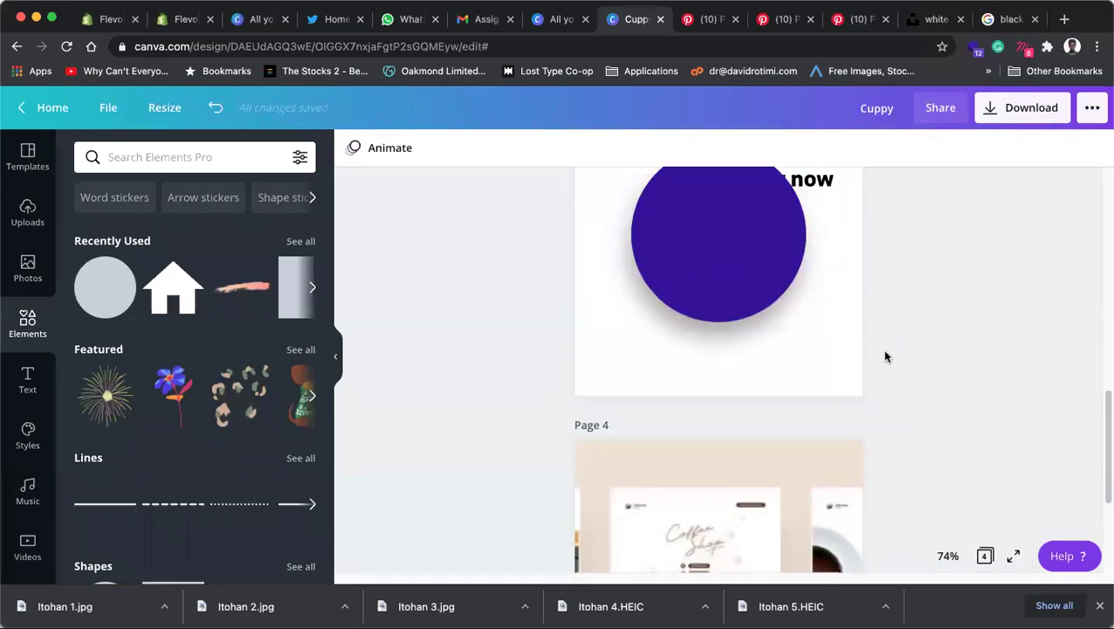
{"action": "left_click", "coordinate": [810, 513]}
{"action": "left_click", "coordinate": [880, 485]}
{"action": "left_click", "coordinate": [857, 488]}
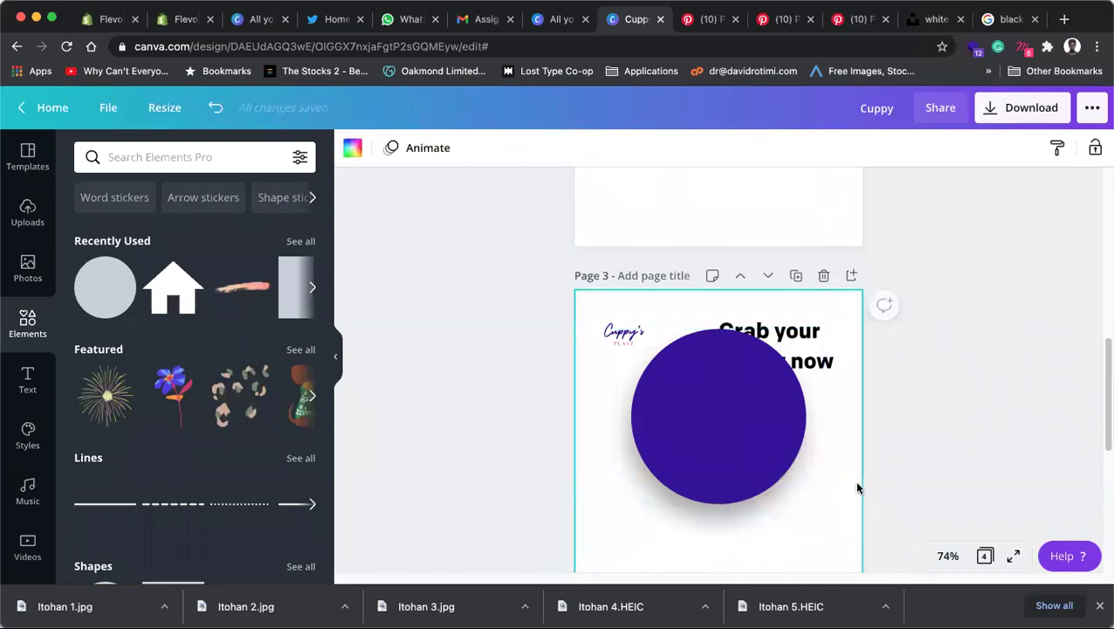
{"action": "left_click", "coordinate": [894, 473]}
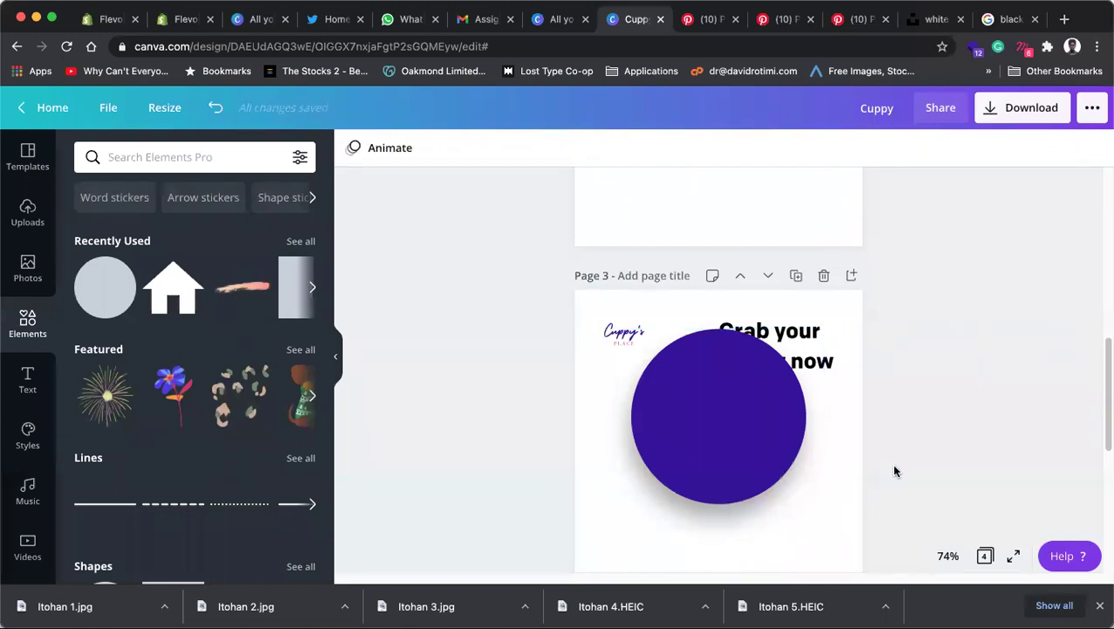
{"action": "scroll", "coordinate": [894, 472], "scroll_direction": "down", "scroll_amount": 2}
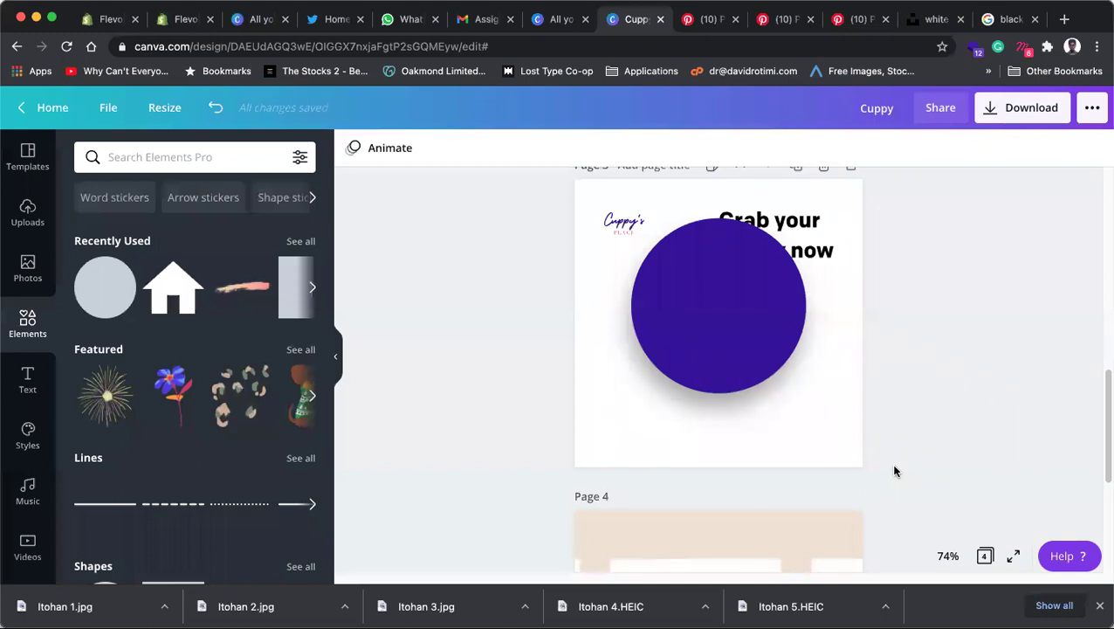
Step: Undo to restore the pink Special Sale background and stretch the photo behind the circle upward
{"action": "key", "text": "super+z"}
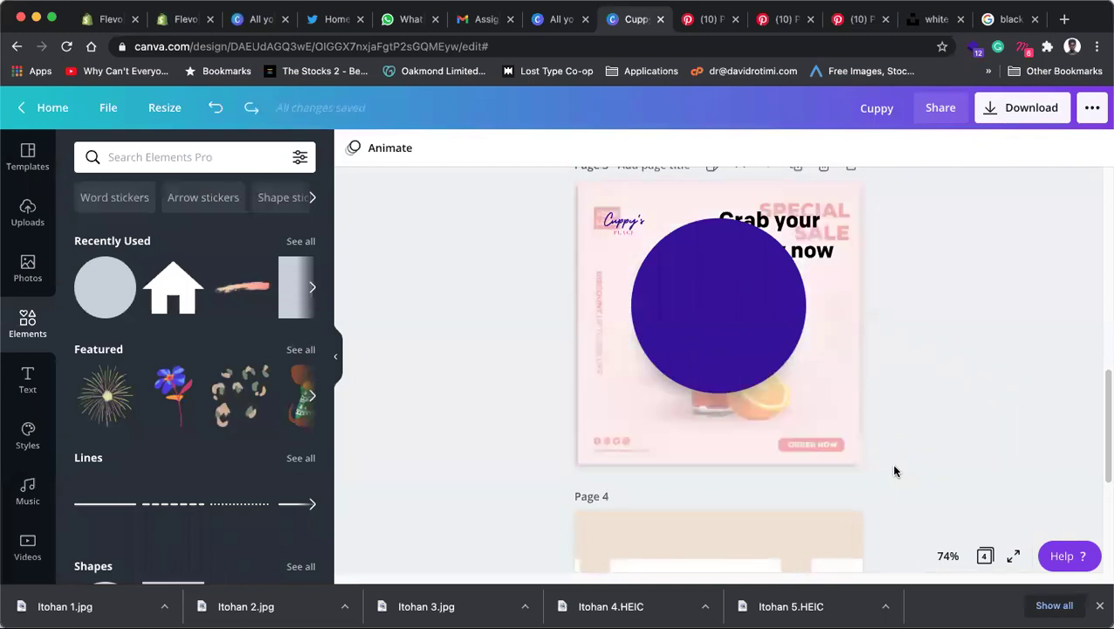
{"action": "left_click", "coordinate": [681, 412]}
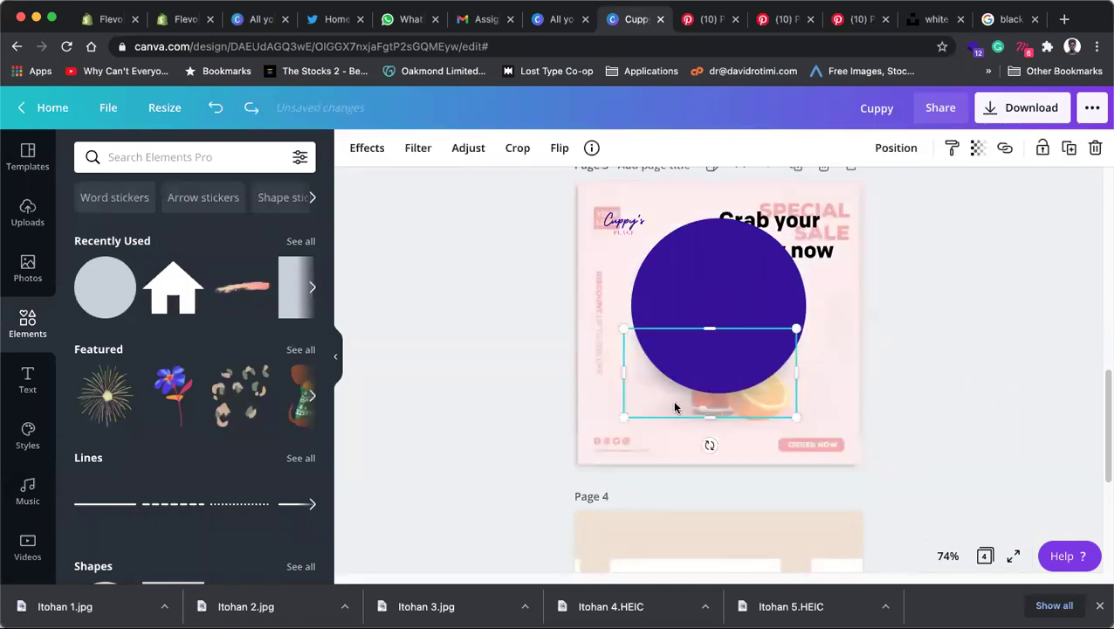
{"action": "left_click_drag", "start_coordinate": [709, 325], "coordinate": [709, 218]}
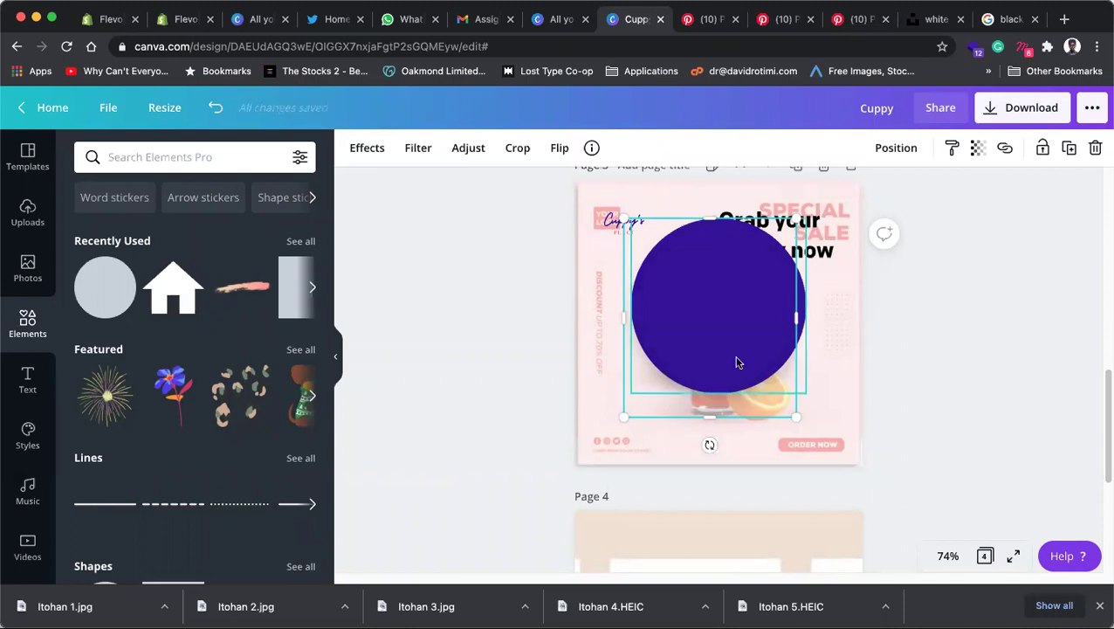
{"action": "left_click", "coordinate": [878, 367]}
{"action": "left_click", "coordinate": [739, 327]}
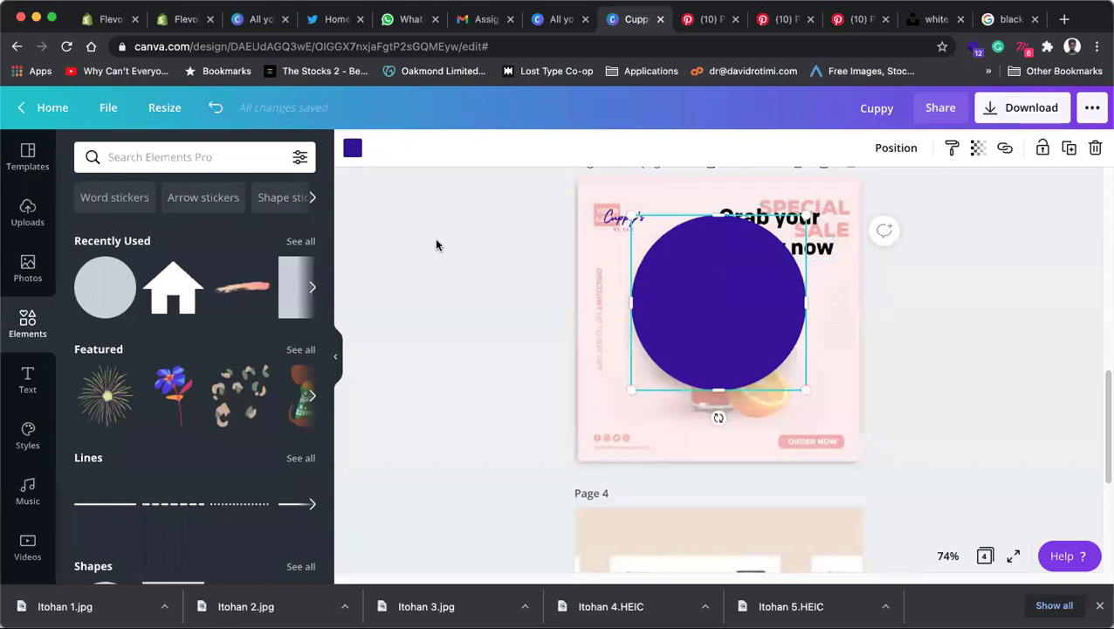
Step: Fill the circle with custom light pink #FFD7E2 after trying orange and red
{"action": "left_click", "coordinate": [353, 148]}
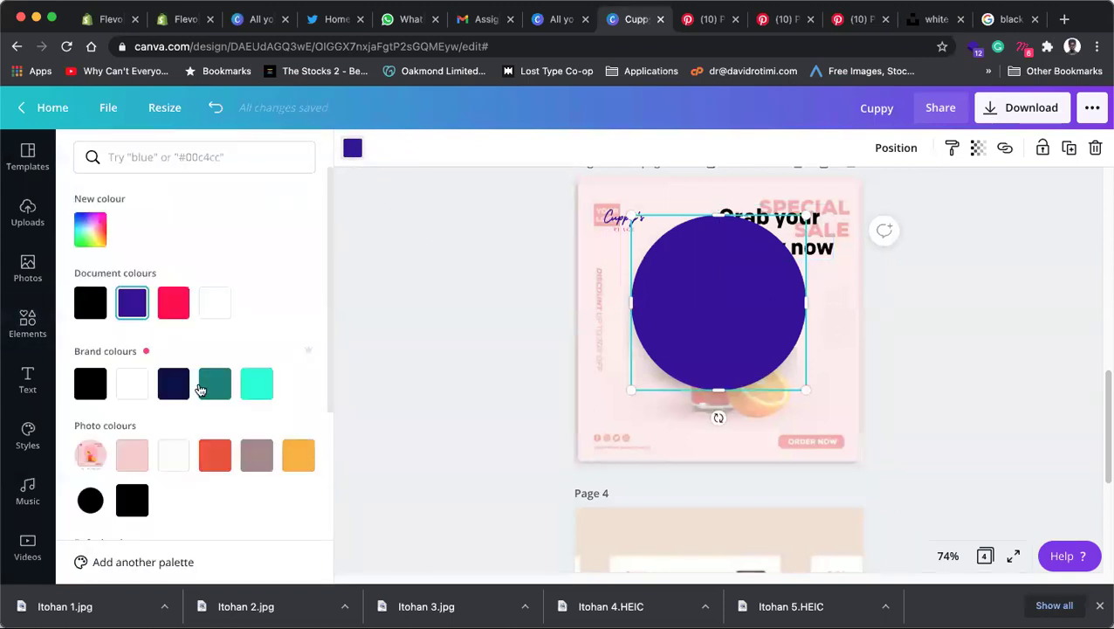
{"action": "left_click", "coordinate": [297, 456]}
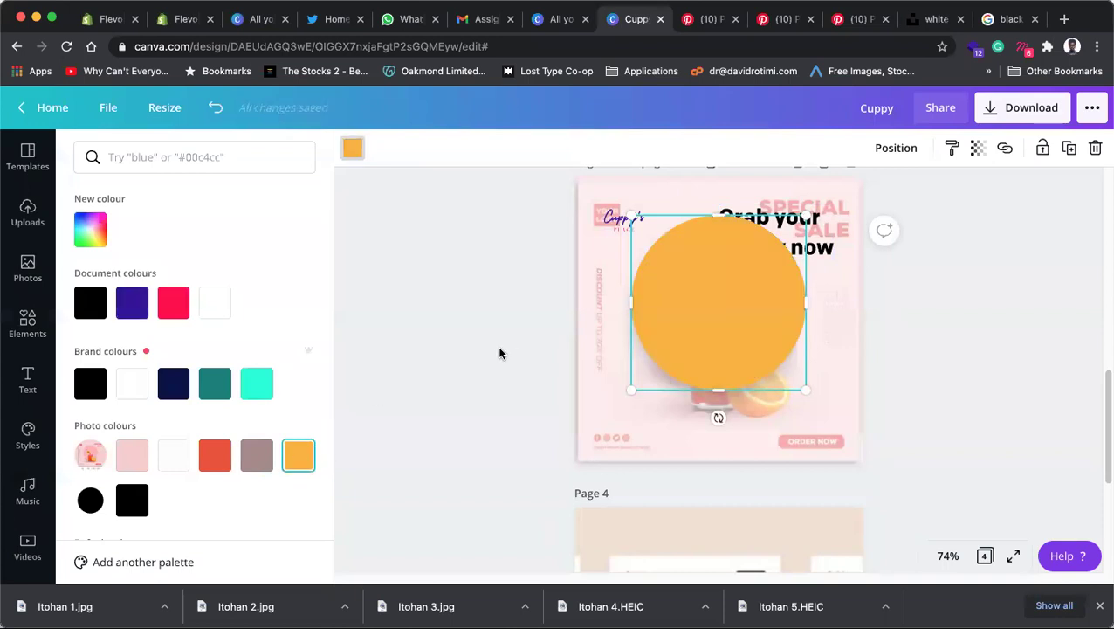
{"action": "left_click", "coordinate": [173, 302]}
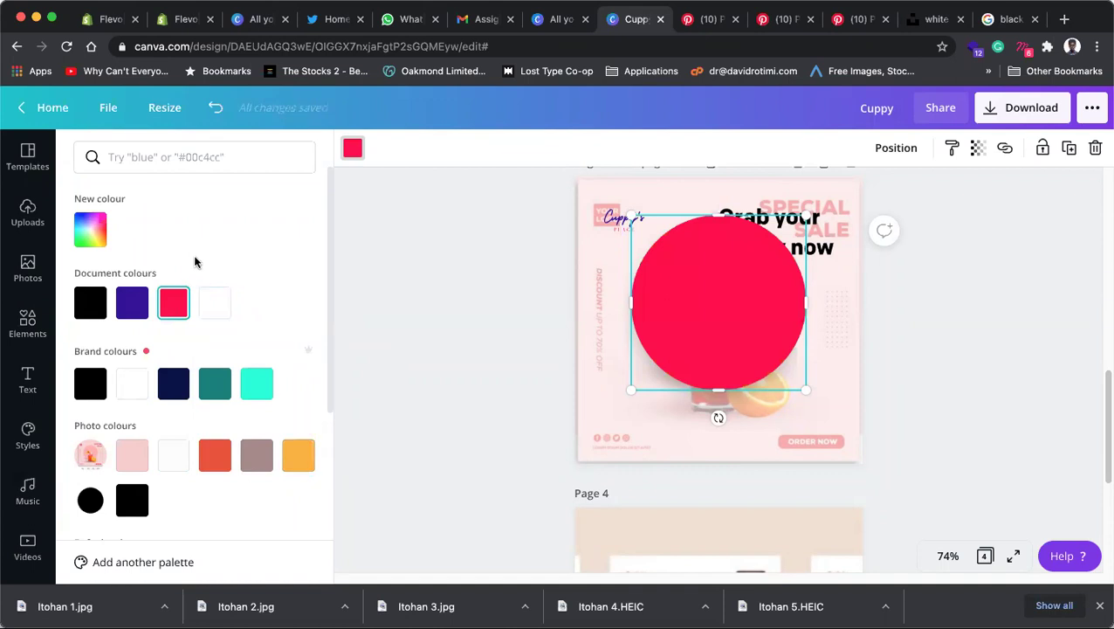
{"action": "left_click", "coordinate": [94, 229]}
{"action": "left_click_drag", "start_coordinate": [284, 271], "coordinate": [118, 200]}
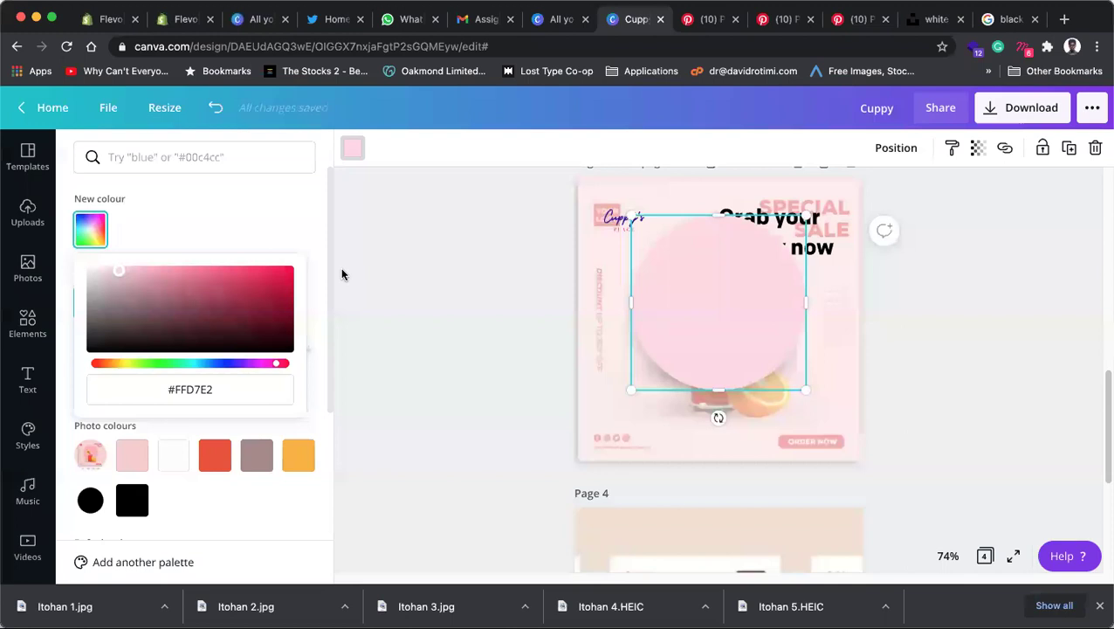
{"action": "left_click", "coordinate": [463, 290]}
{"action": "left_click", "coordinate": [964, 354]}
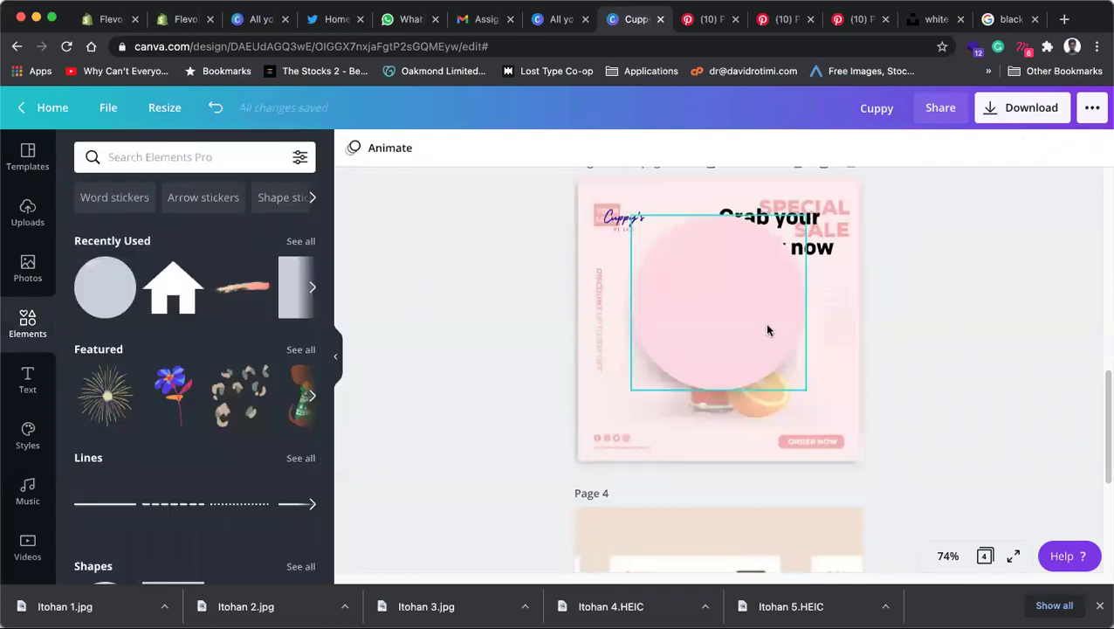
Step: Narrow the pink circle's width using its side handle
{"action": "left_click", "coordinate": [591, 253]}
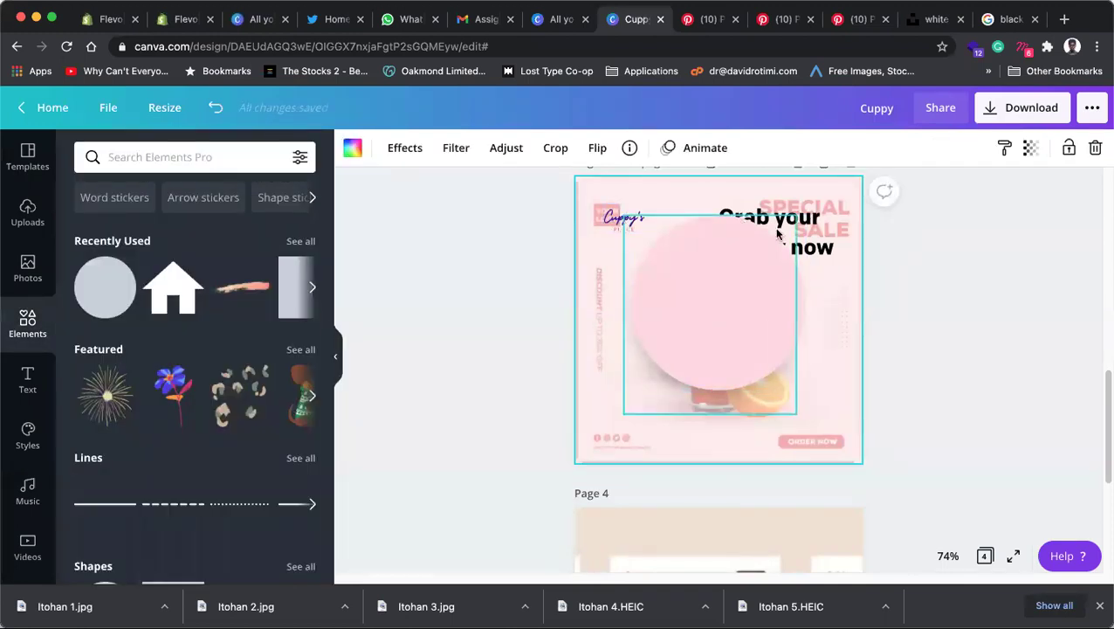
{"action": "left_click", "coordinate": [728, 303]}
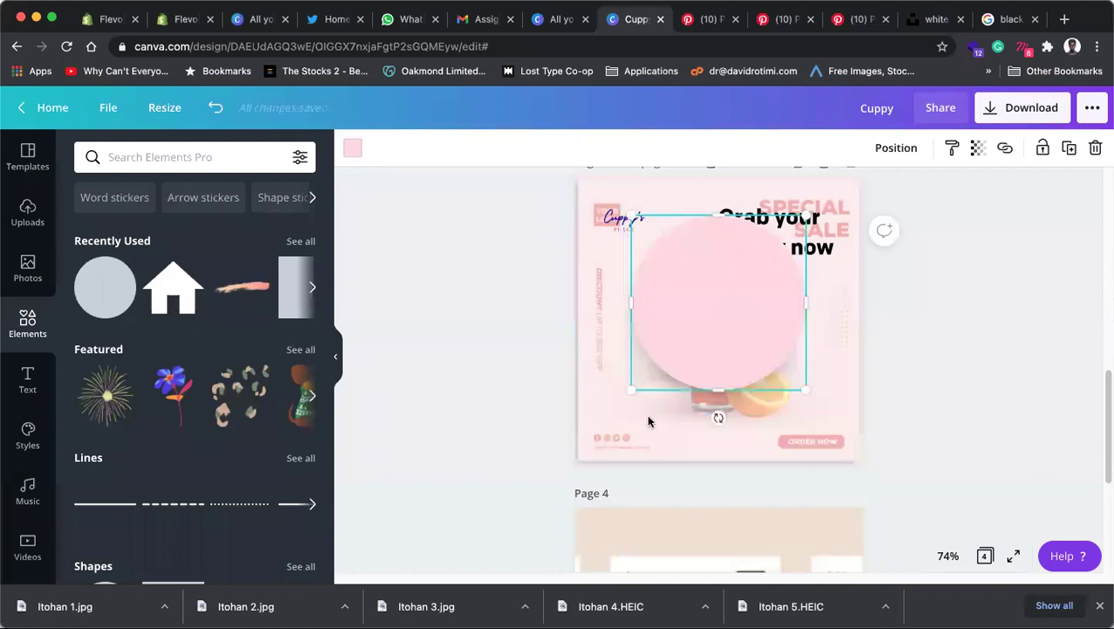
{"action": "left_click", "coordinate": [651, 414], "text": "shift"}
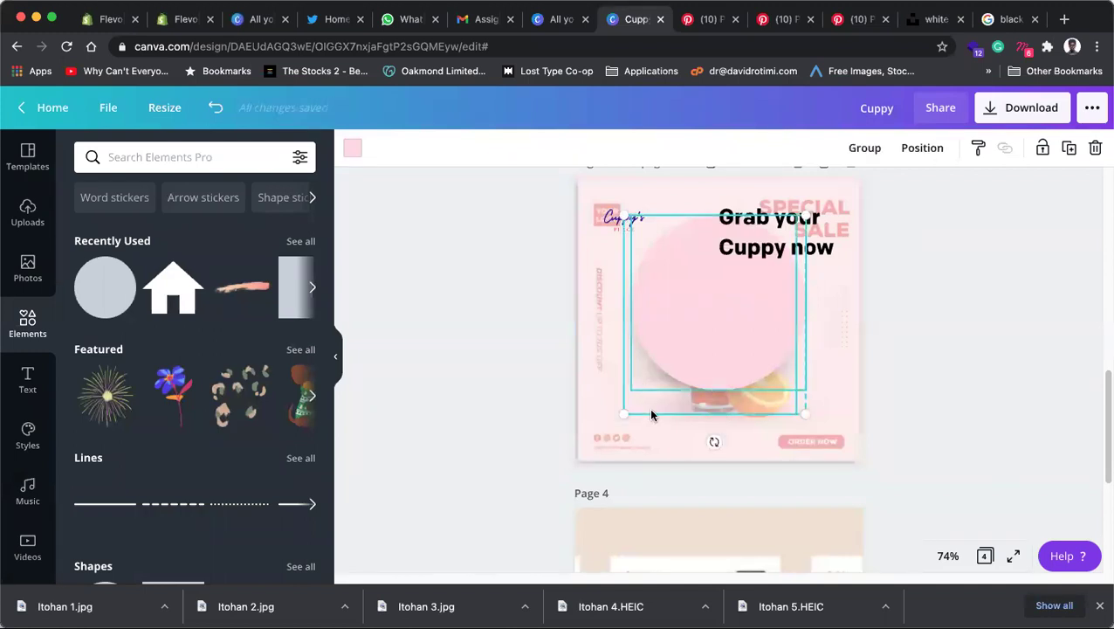
{"action": "left_click", "coordinate": [982, 325]}
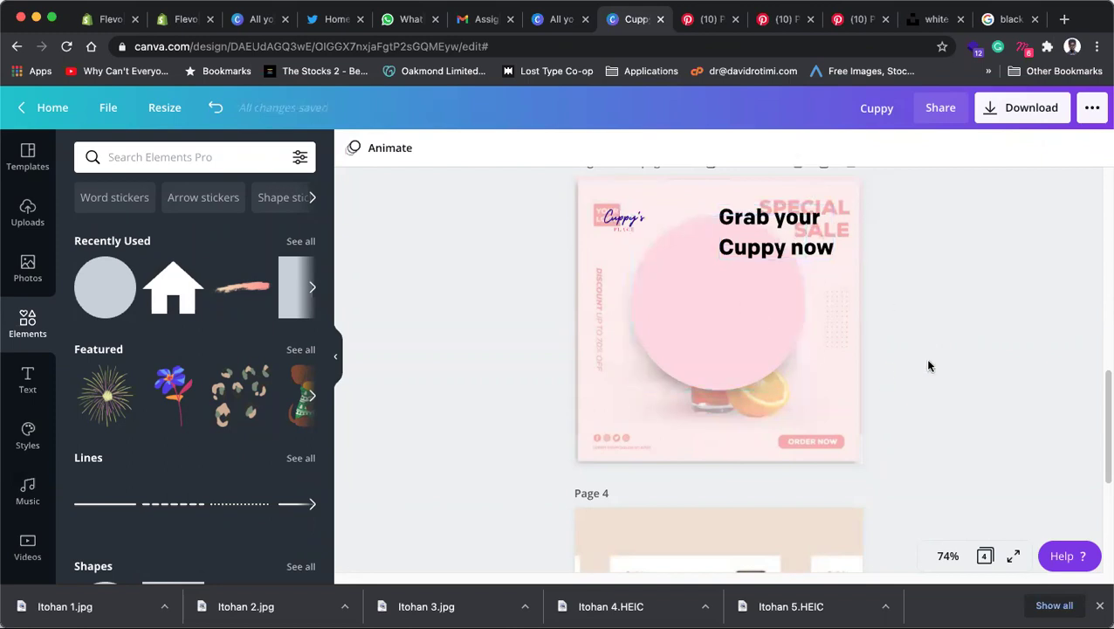
{"action": "left_click", "coordinate": [787, 381]}
{"action": "mouse_move", "coordinate": [808, 301]}
{"action": "left_mouse_down"}
{"action": "mouse_move", "coordinate": [841, 302]}
{"action": "mouse_move", "coordinate": [793, 296]}
{"action": "mouse_move", "coordinate": [834, 316]}
{"action": "mouse_move", "coordinate": [823, 315]}
{"action": "left_mouse_up"}
Step: Resize the photo behind the pink circle to about 333 × 330
{"action": "left_click", "coordinate": [718, 410]}
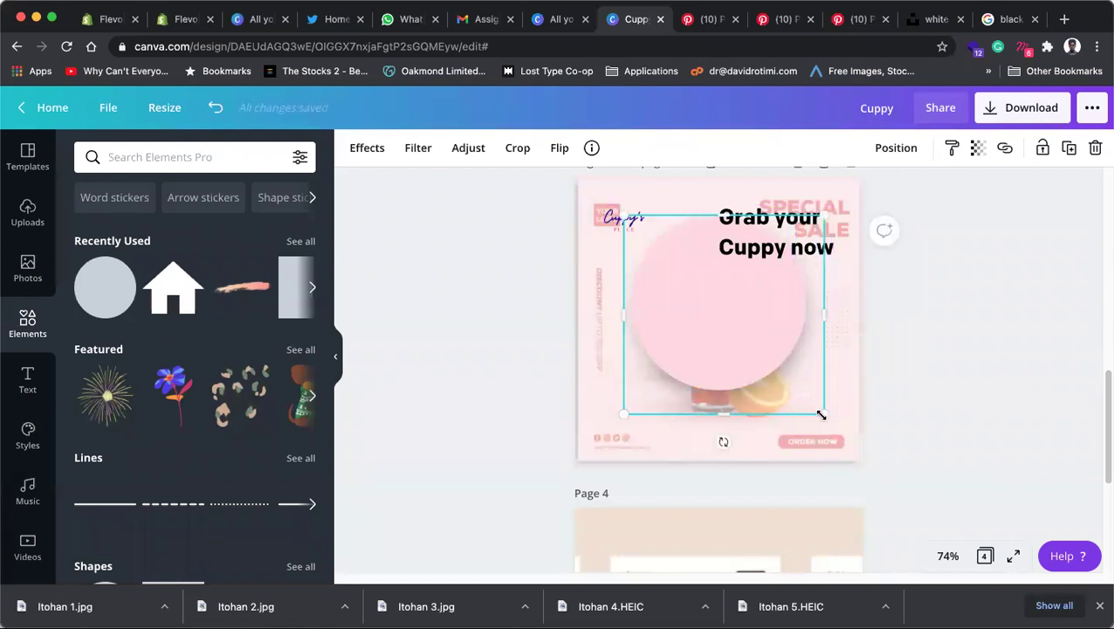
{"action": "left_click_drag", "start_coordinate": [819, 411], "coordinate": [810, 405]}
{"action": "left_click_drag", "start_coordinate": [810, 405], "coordinate": [810, 405]}
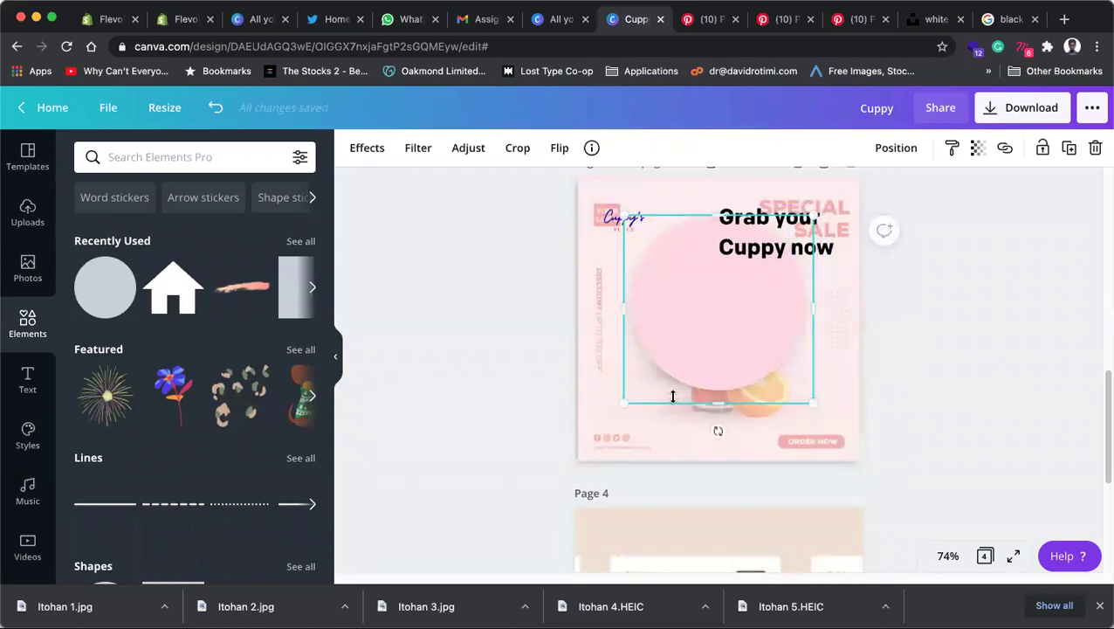
{"action": "left_click", "coordinate": [653, 379]}
{"action": "left_click", "coordinate": [659, 410]}
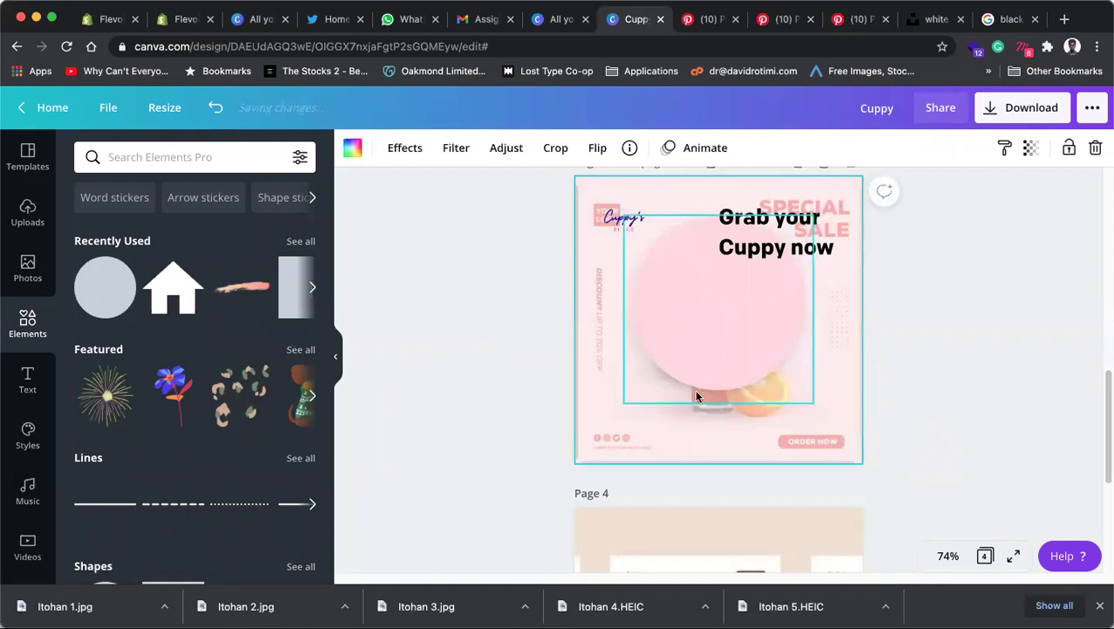
{"action": "left_click", "coordinate": [901, 332]}
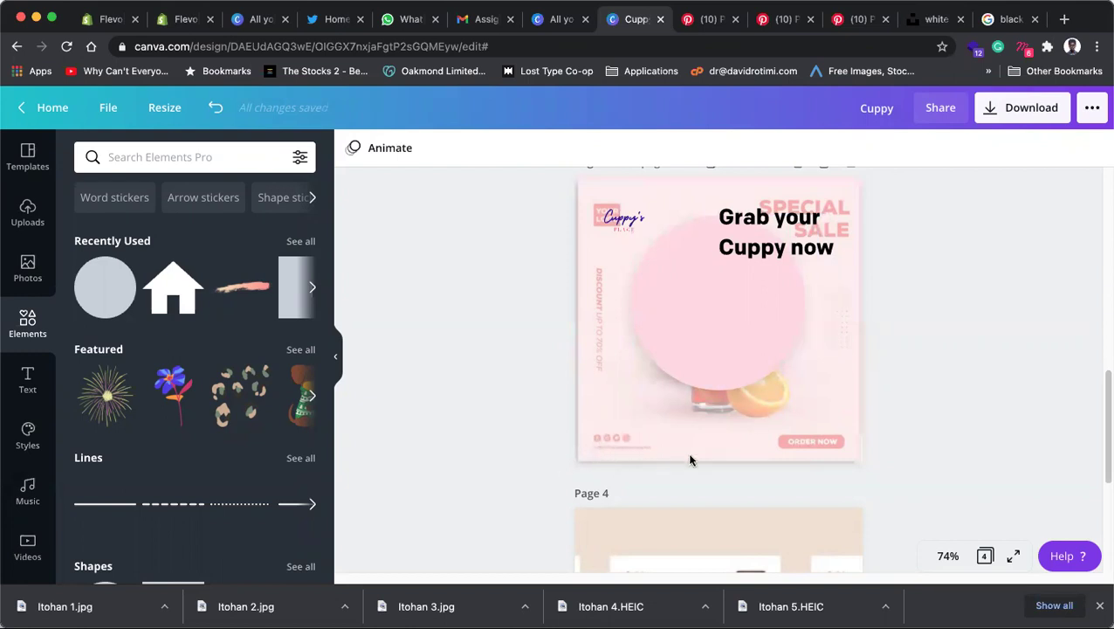
{"action": "left_click", "coordinate": [948, 556]}
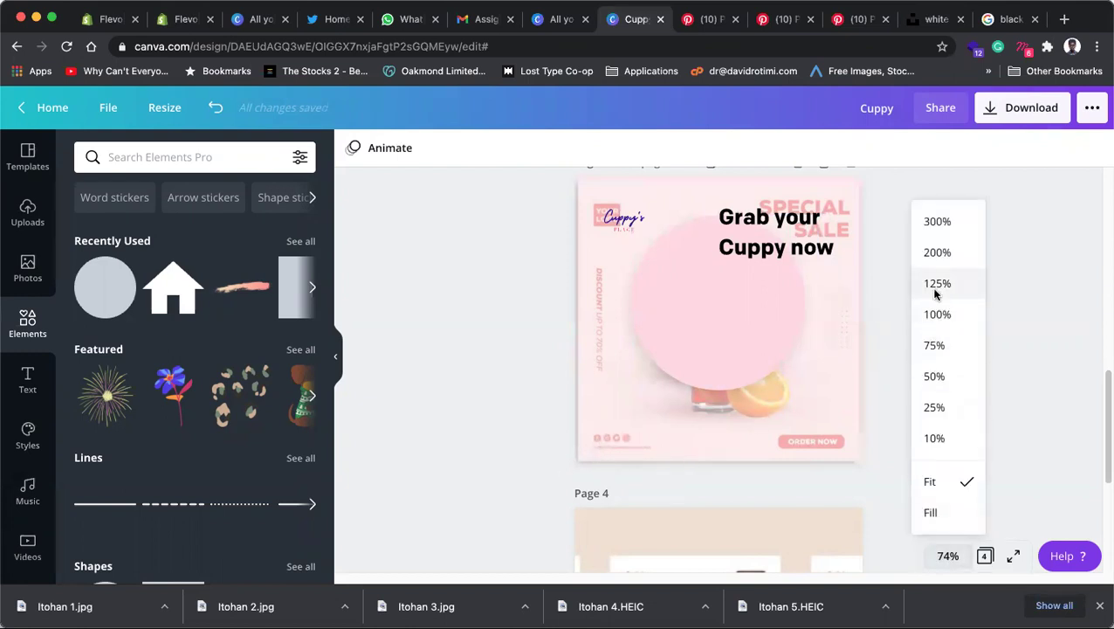
Step: Zoom to 125% and widen the photo behind the circle toward the left
{"action": "left_click", "coordinate": [937, 284]}
{"action": "scroll", "coordinate": [639, 450], "scroll_direction": "down", "scroll_amount": 1}
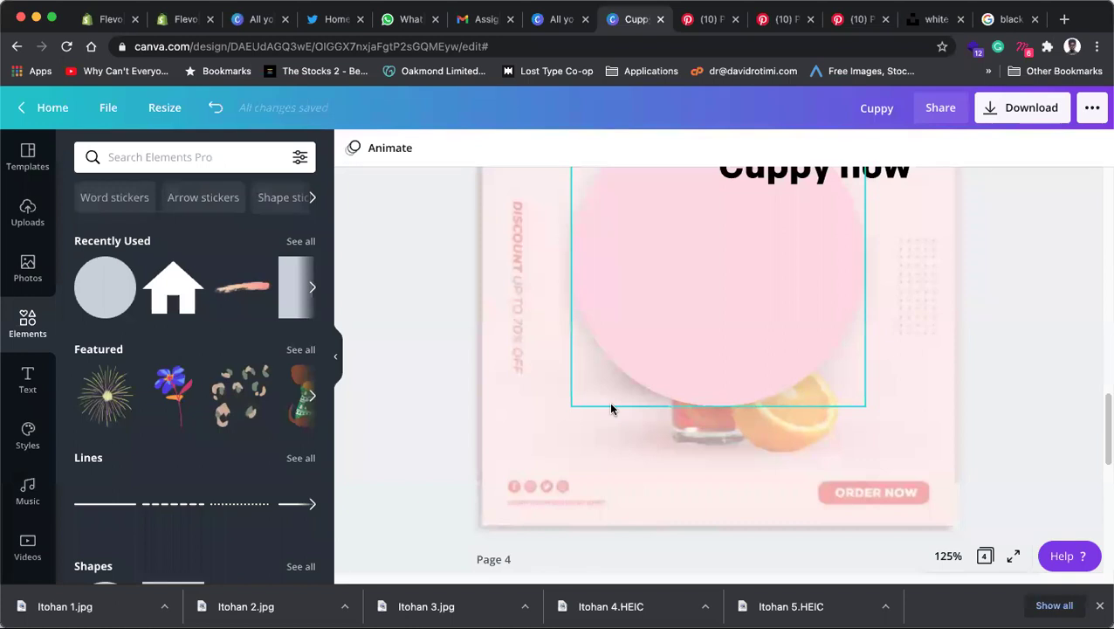
{"action": "left_click", "coordinate": [582, 412]}
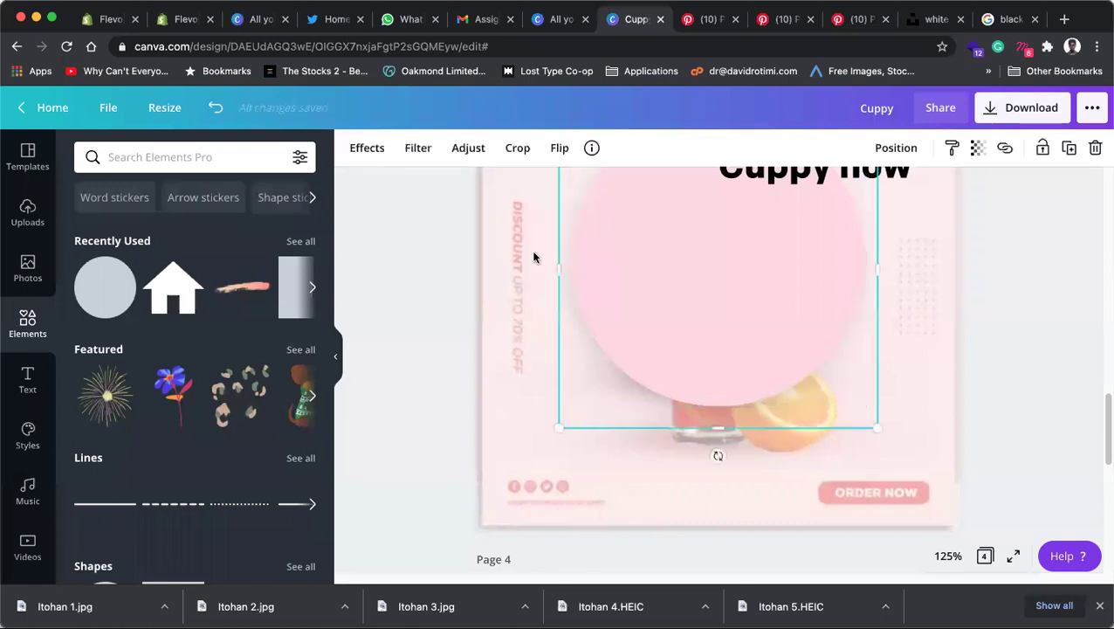
{"action": "left_click_drag", "start_coordinate": [546, 273], "coordinate": [527, 273]}
{"action": "right_click", "coordinate": [552, 390]}
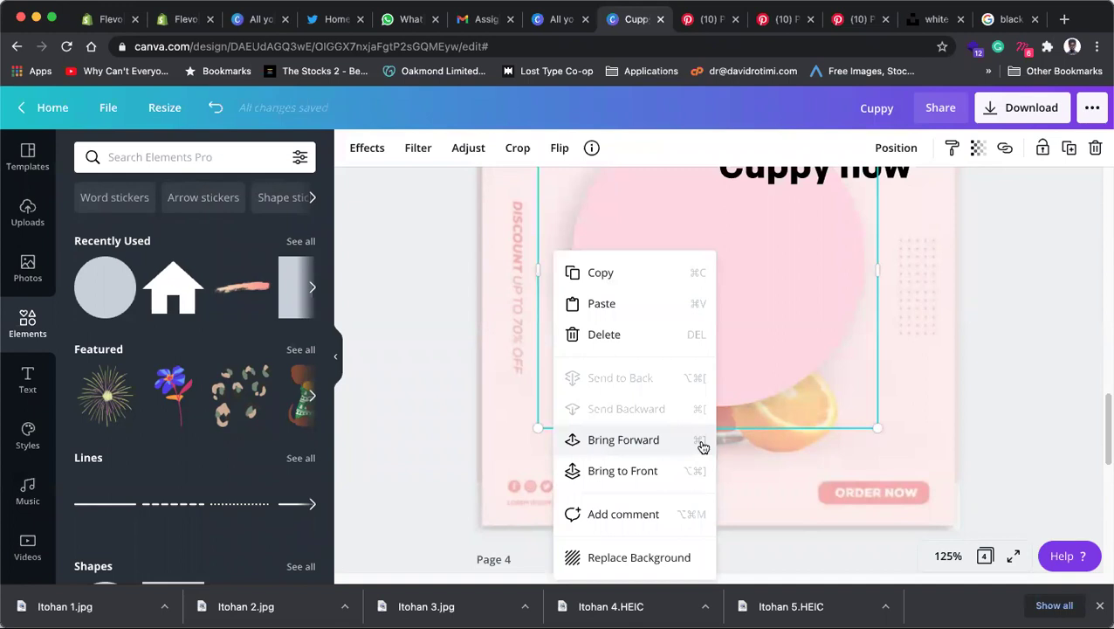
Step: Drag the pink circle to the page's horizontal centre
{"action": "left_click", "coordinate": [1027, 352]}
{"action": "left_click_drag", "start_coordinate": [609, 391], "coordinate": [564, 399]}
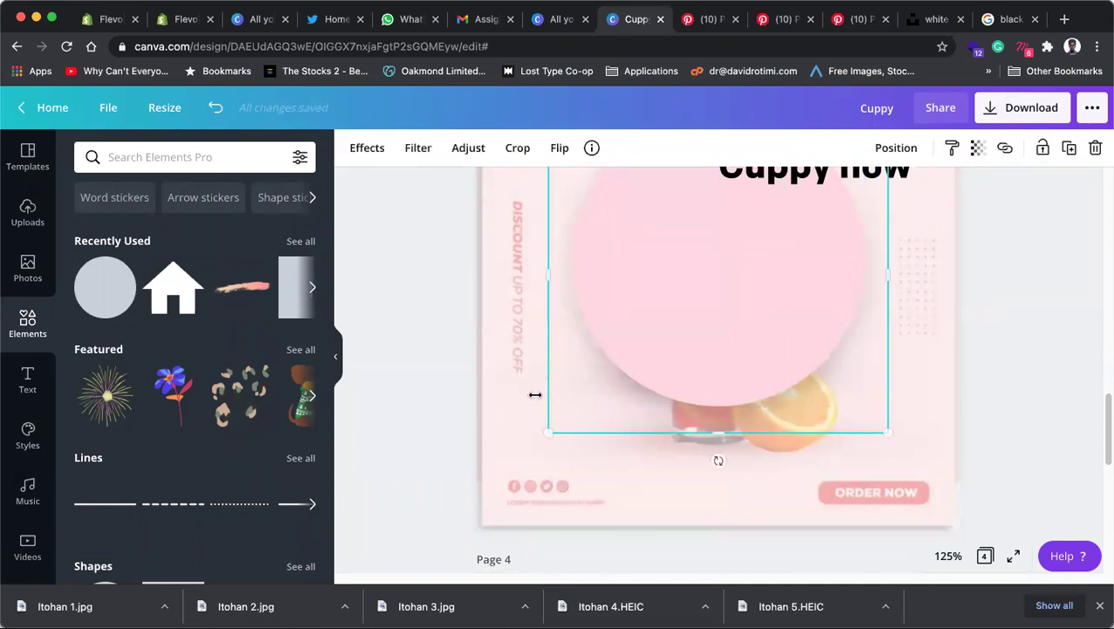
{"action": "left_click", "coordinate": [428, 456]}
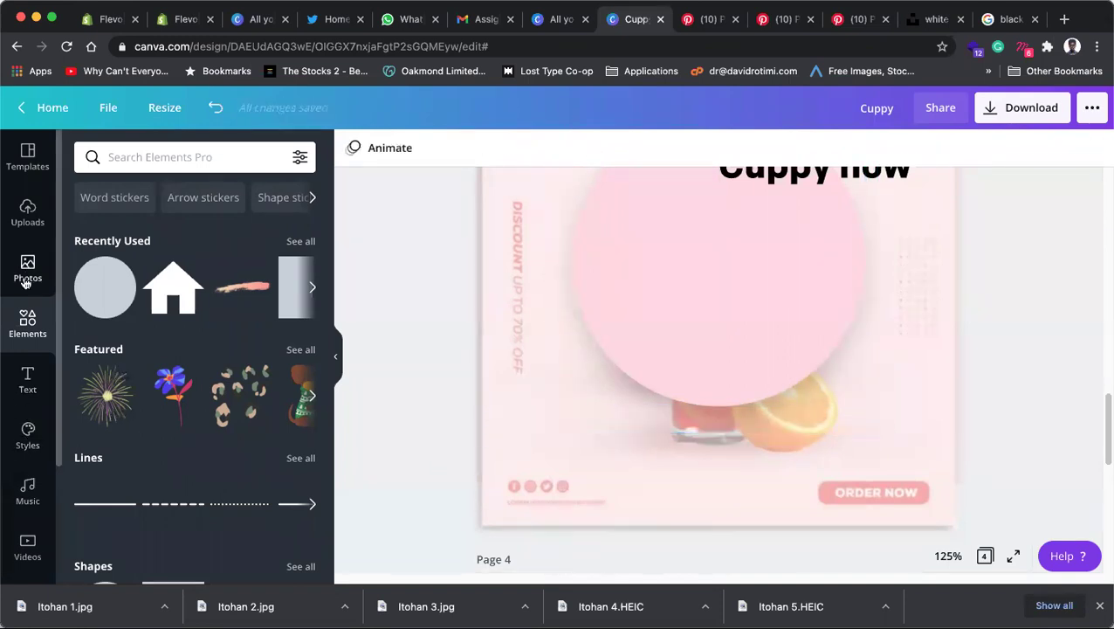
Step: Search the Elements library with 'ints' and pick the 'instagram logo' suggestion
{"action": "left_click", "coordinate": [27, 270]}
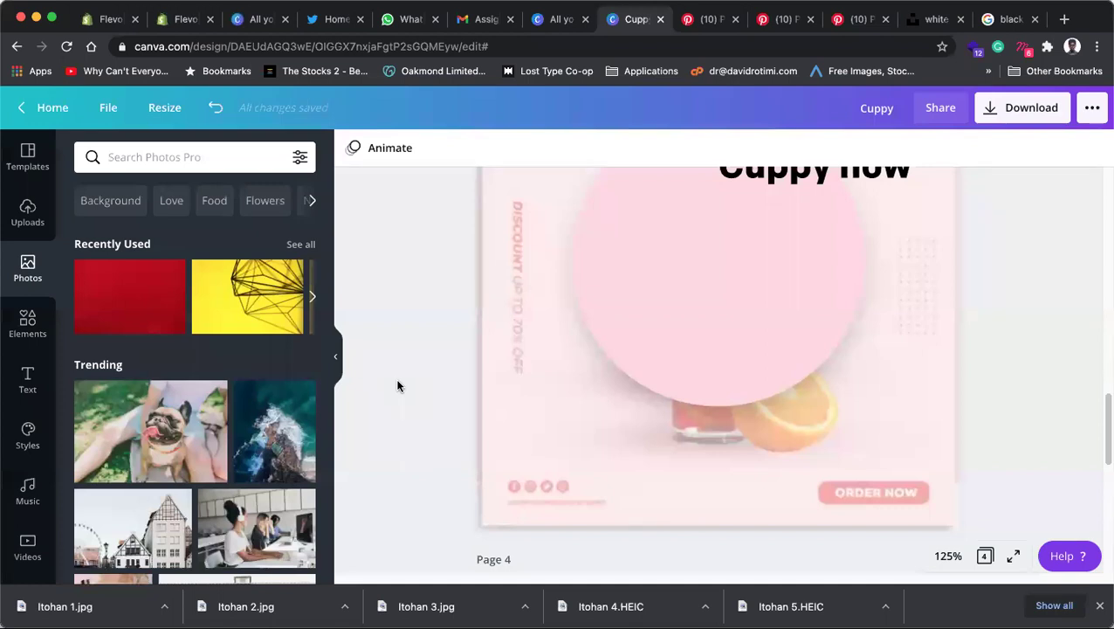
{"action": "left_click", "coordinate": [18, 325]}
{"action": "left_click", "coordinate": [157, 158]}
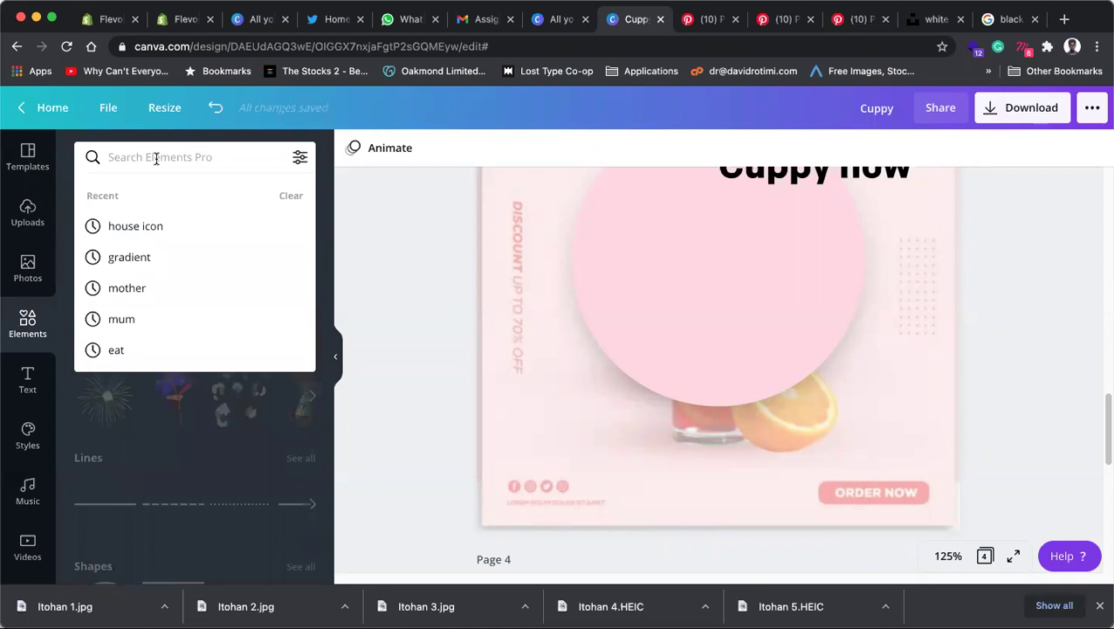
{"action": "type", "text": "ints"}
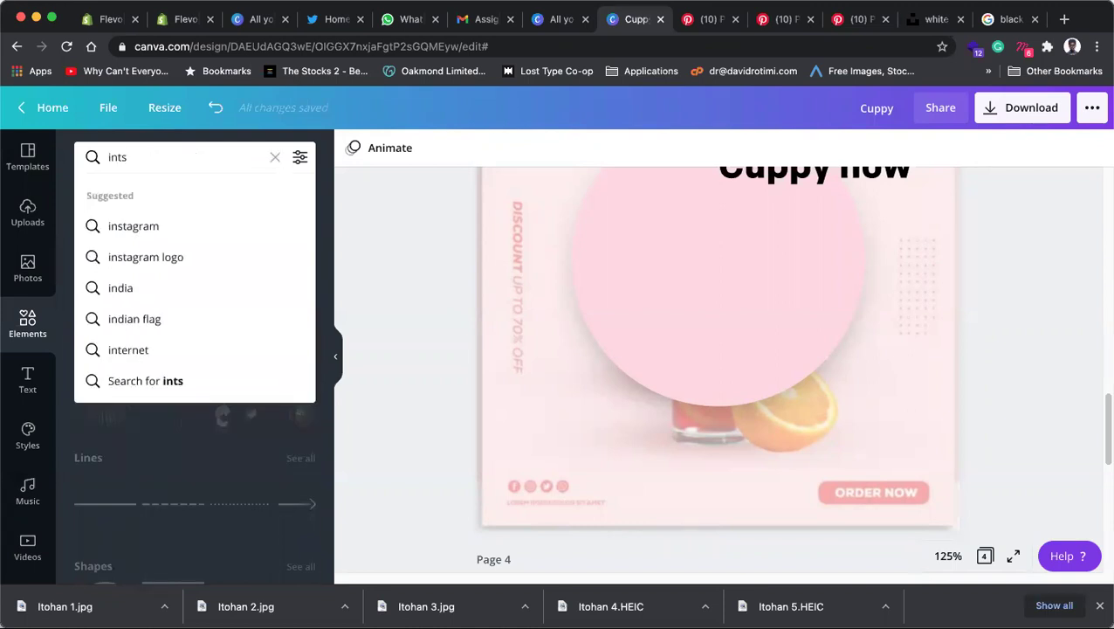
{"action": "left_click", "coordinate": [139, 255]}
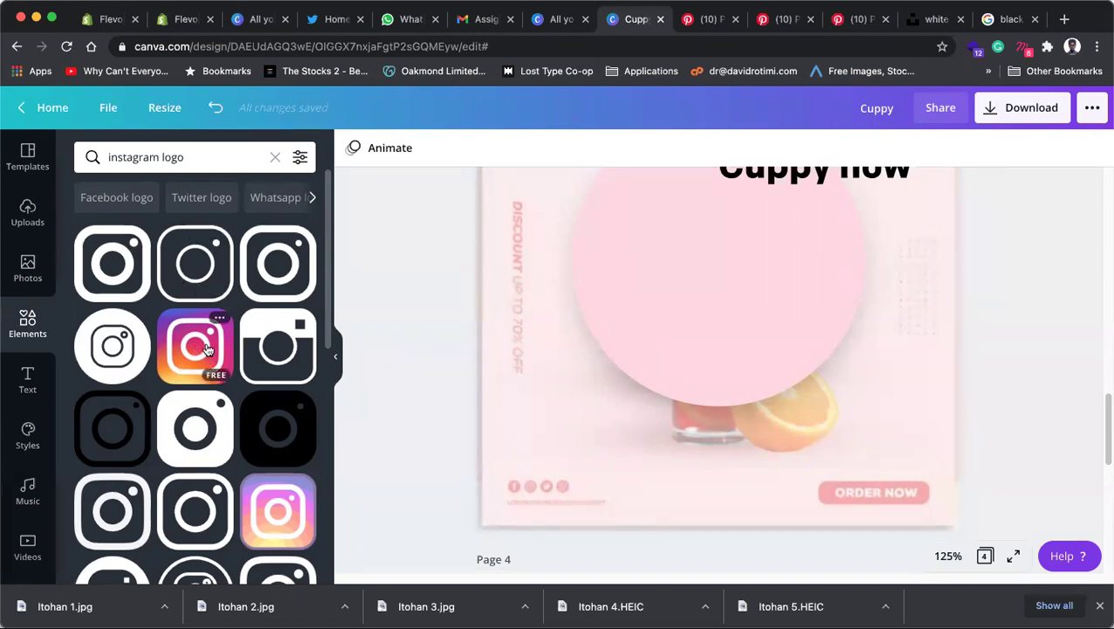
Step: Add Instagram and Twitter logos, shrunk to icon size near the bottom-left corner
{"action": "left_click", "coordinate": [116, 267]}
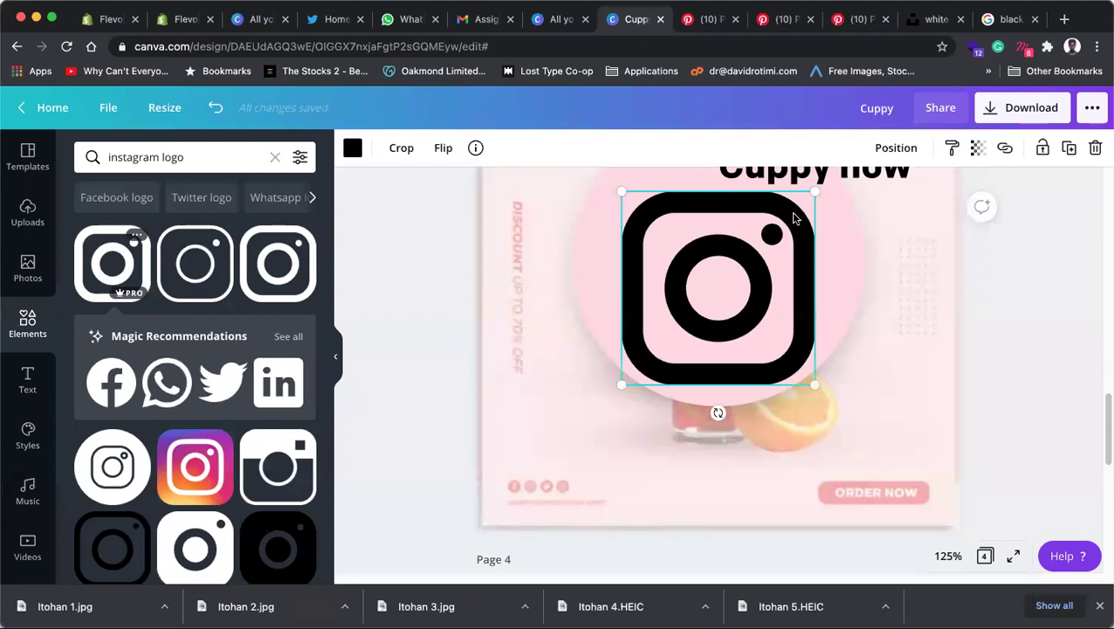
{"action": "left_click_drag", "start_coordinate": [815, 189], "coordinate": [531, 481]}
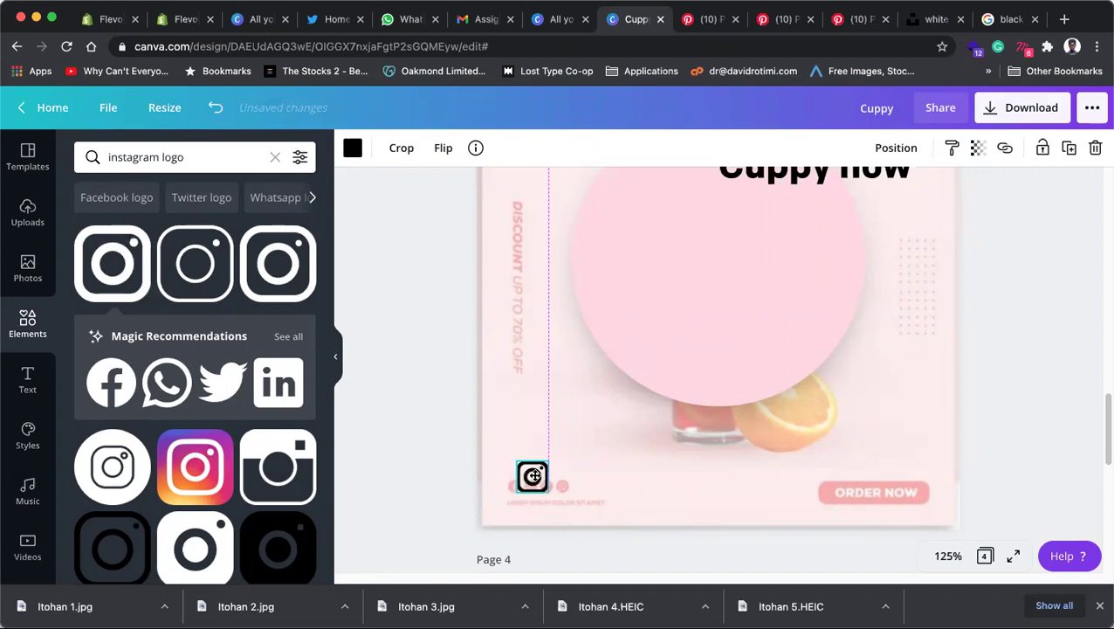
{"action": "left_click_drag", "start_coordinate": [524, 463], "coordinate": [528, 457]}
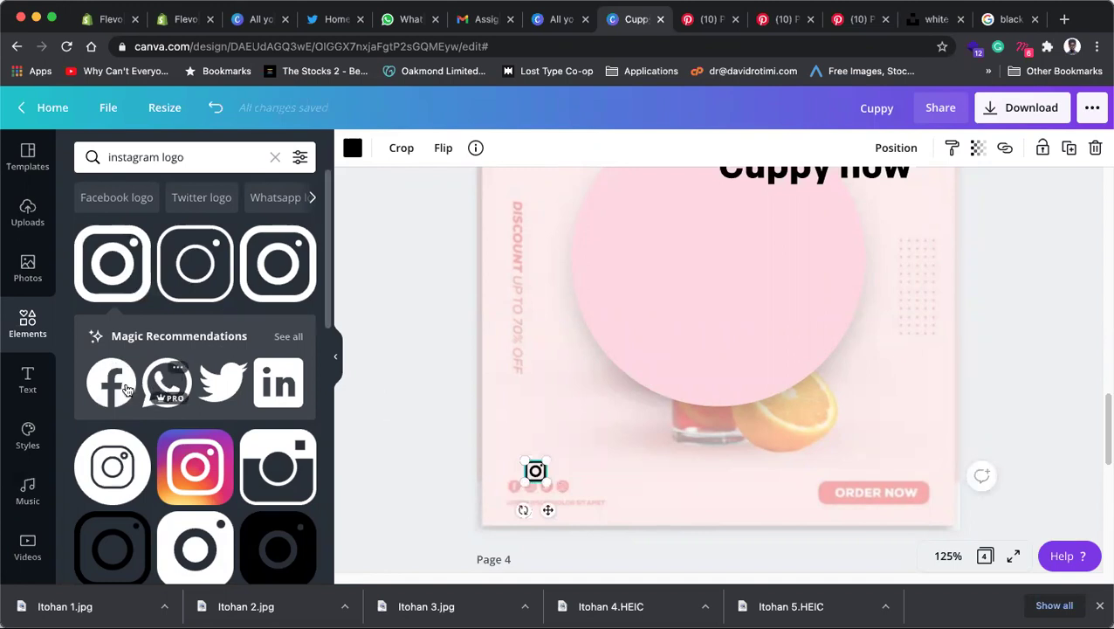
{"action": "left_click", "coordinate": [223, 383]}
{"action": "left_click_drag", "start_coordinate": [813, 211], "coordinate": [579, 461]}
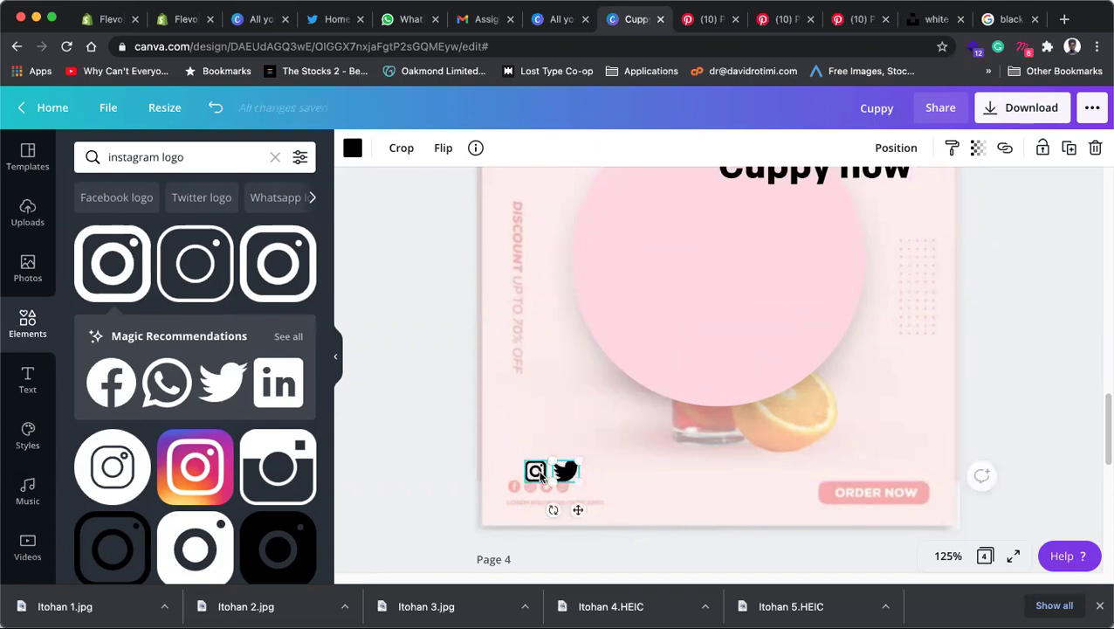
Step: Recolour both the Instagram and Twitter icons purple
{"action": "left_click", "coordinate": [536, 471], "text": "shift"}
{"action": "left_click", "coordinate": [373, 346]}
{"action": "left_click", "coordinate": [536, 470]}
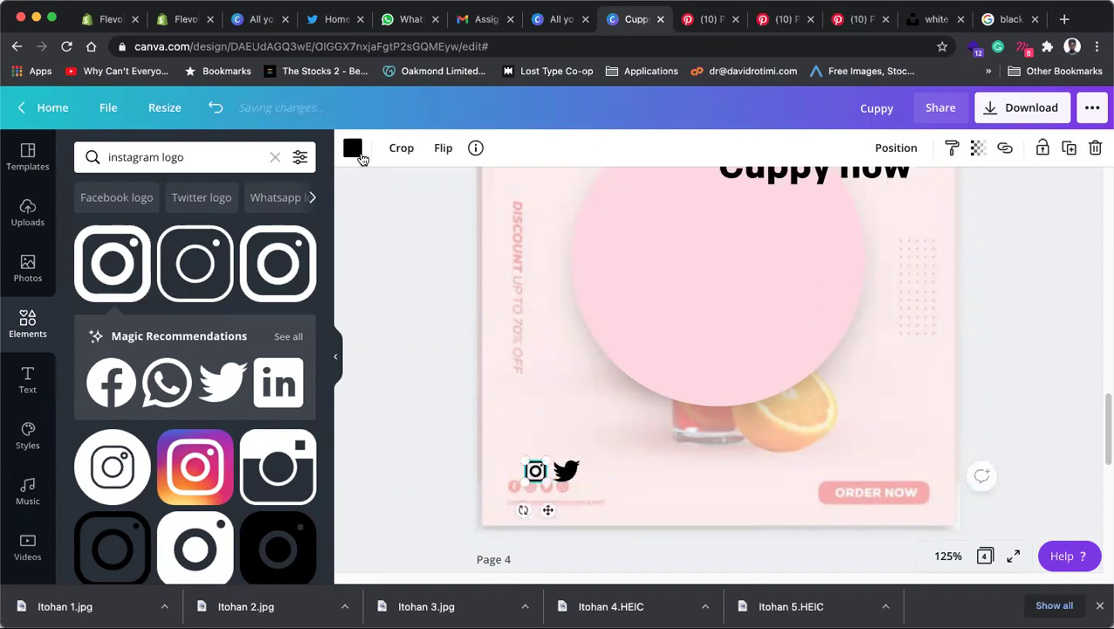
{"action": "left_click", "coordinate": [353, 147]}
{"action": "left_click", "coordinate": [131, 302]}
{"action": "left_click", "coordinate": [536, 471]}
{"action": "left_click", "coordinate": [566, 471]}
{"action": "left_click", "coordinate": [353, 148]}
{"action": "left_click", "coordinate": [132, 302]}
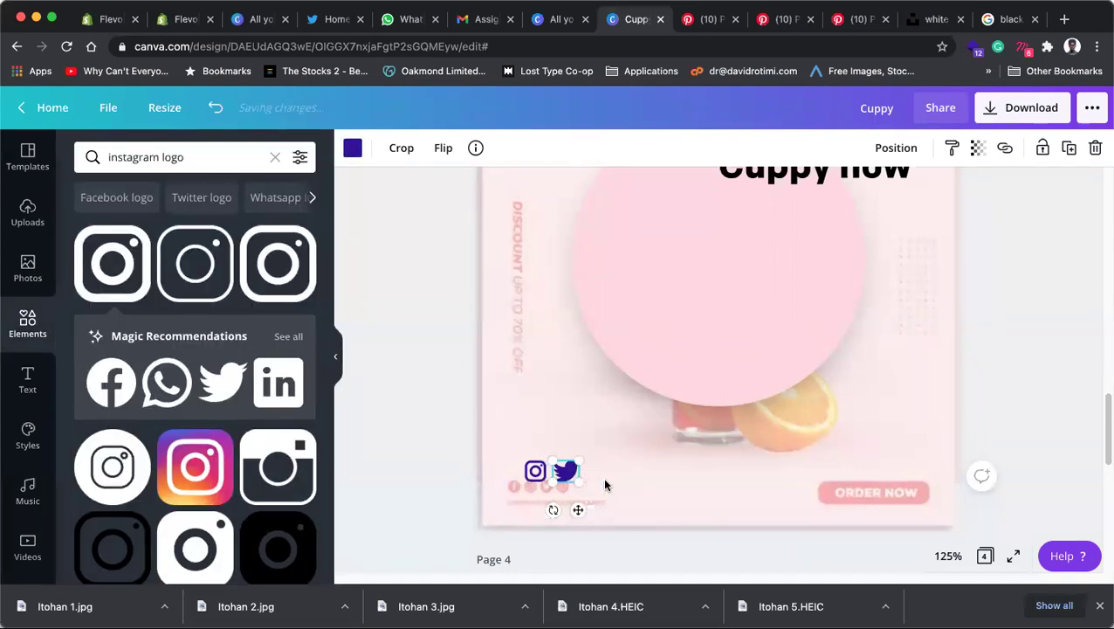
{"action": "left_click", "coordinate": [530, 473]}
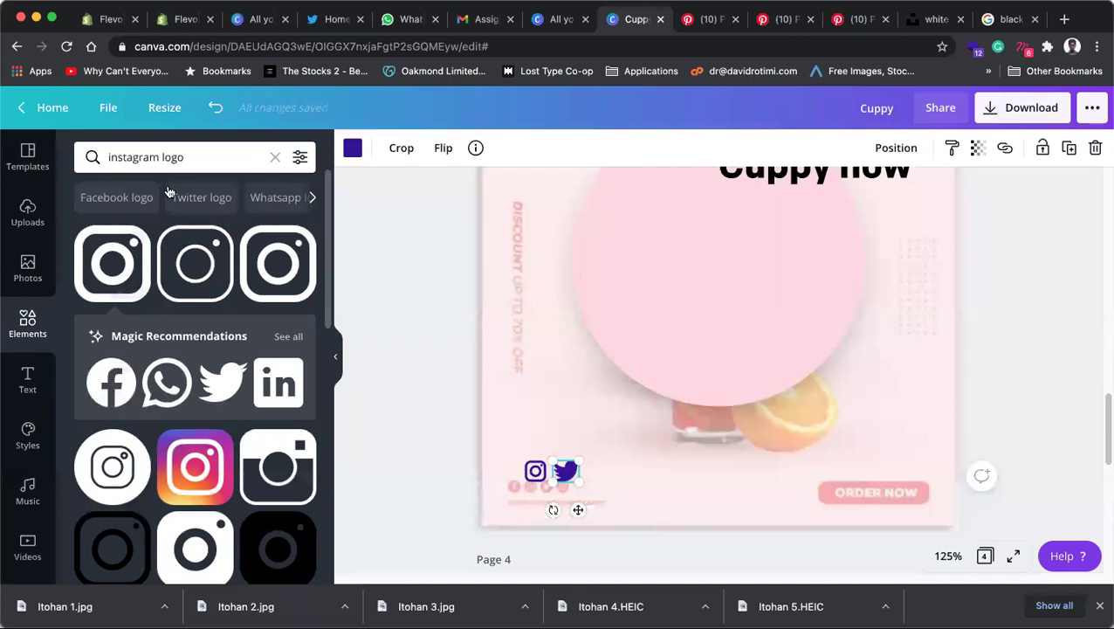
Step: Add a Facebook logo, shrink it to icon size beside Twitter, and colour it purple
{"action": "left_click_drag", "start_coordinate": [161, 157], "coordinate": [77, 159]}
{"action": "type", "text": "facebook"}
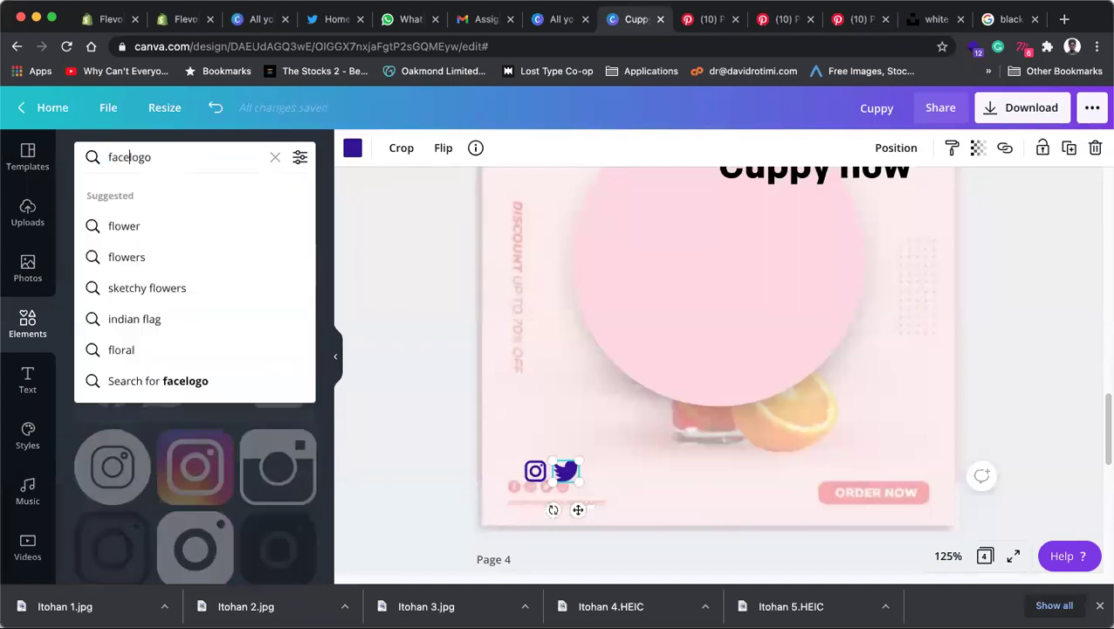
{"action": "key", "text": "Return"}
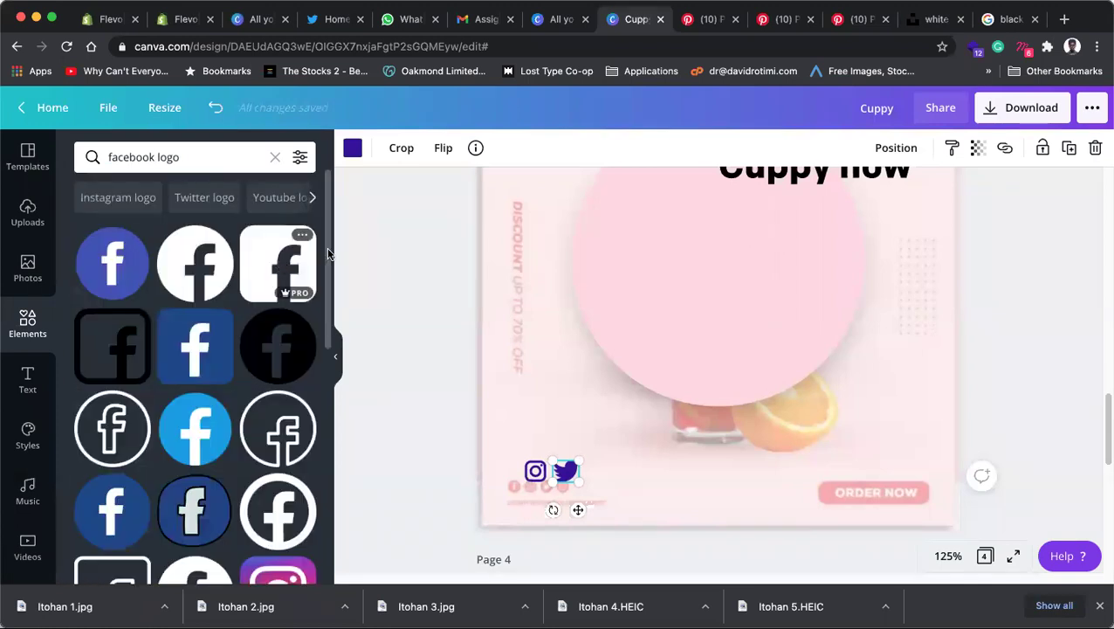
{"action": "left_click", "coordinate": [281, 265]}
{"action": "left_click_drag", "start_coordinate": [780, 224], "coordinate": [603, 461]}
{"action": "left_click", "coordinate": [353, 148]}
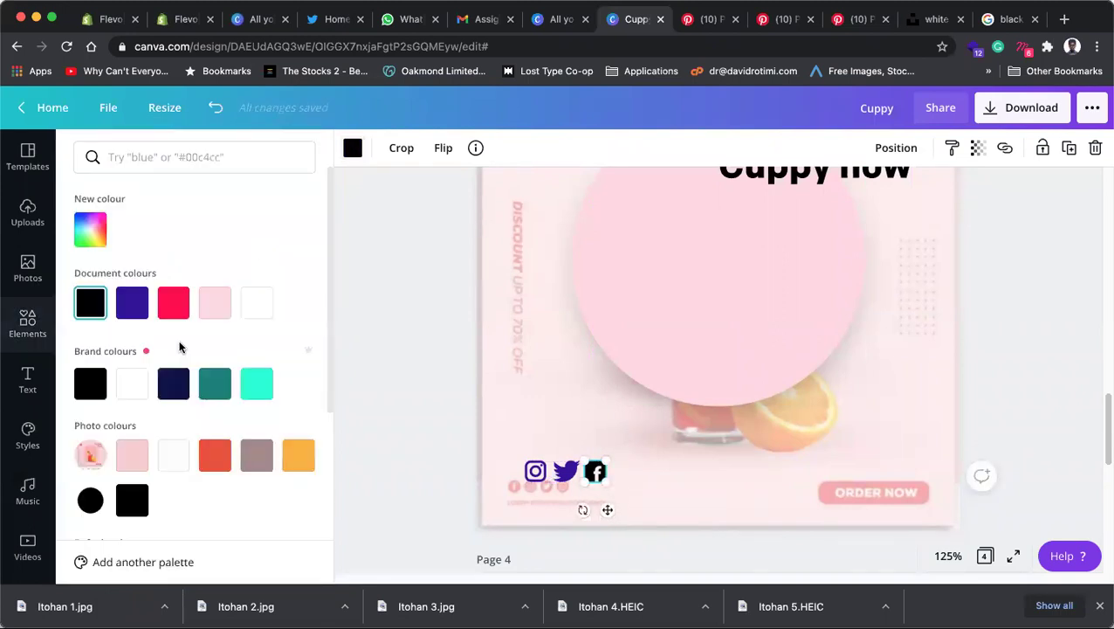
{"action": "left_click", "coordinate": [389, 326]}
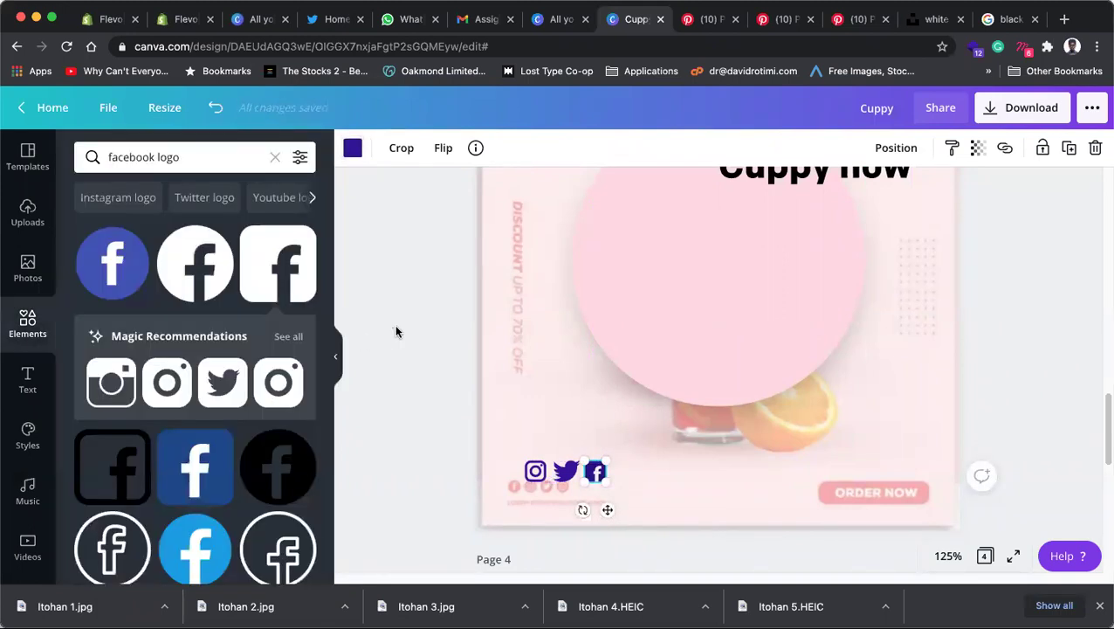
Step: Move the Instagram, Twitter and Facebook icons up slightly together
{"action": "left_click", "coordinate": [536, 472]}
{"action": "left_click", "coordinate": [568, 471], "text": "shift"}
{"action": "left_click", "coordinate": [597, 472], "text": "shift"}
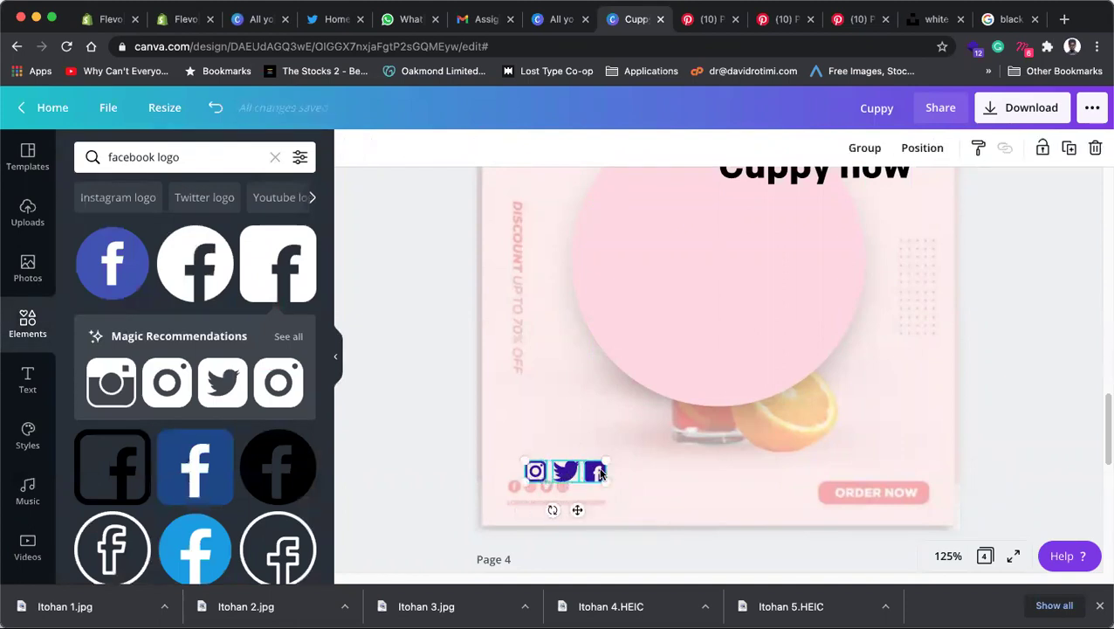
{"action": "left_click_drag", "start_coordinate": [567, 469], "coordinate": [567, 460]}
Step: Add a 'little bit of body text' box to the page
{"action": "left_click", "coordinate": [407, 422]}
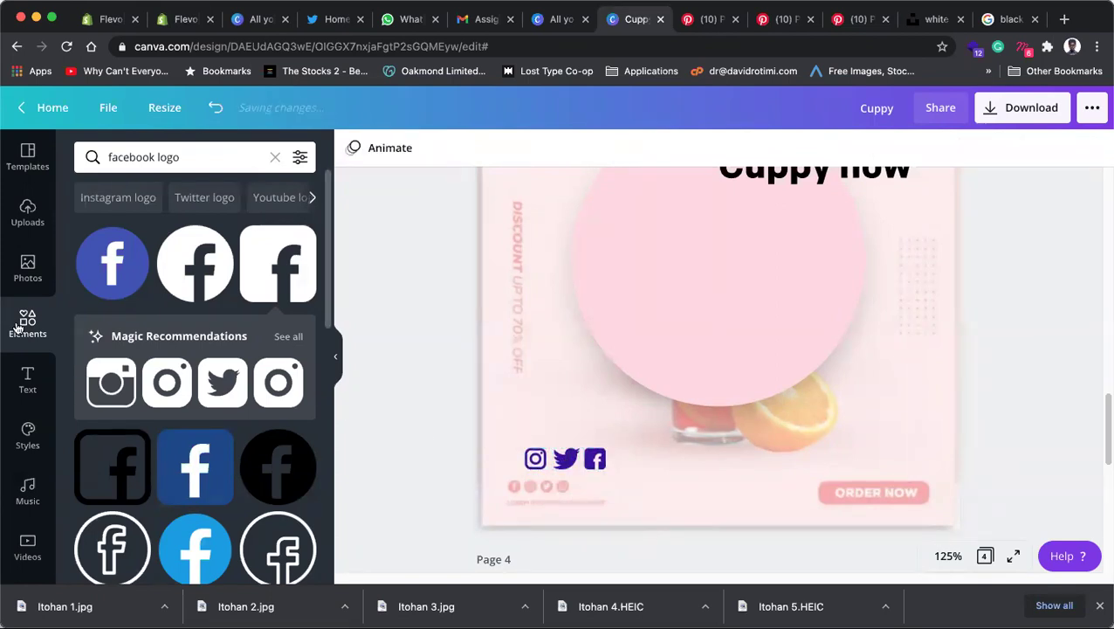
{"action": "left_click", "coordinate": [27, 379]}
{"action": "left_click", "coordinate": [135, 319]}
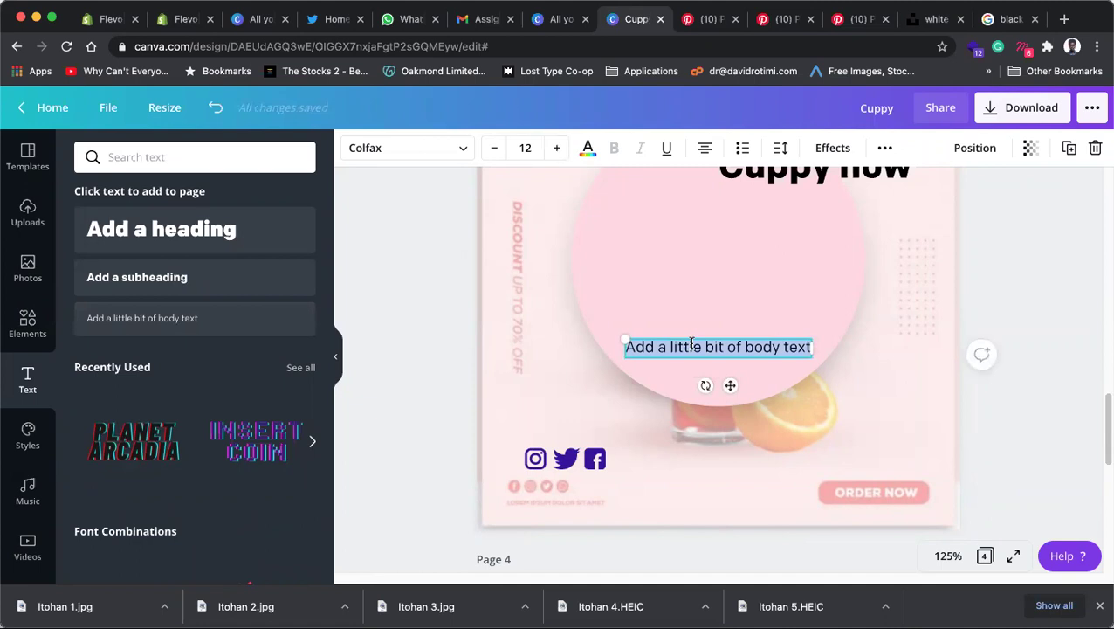
{"action": "type", "text": "@cu"}
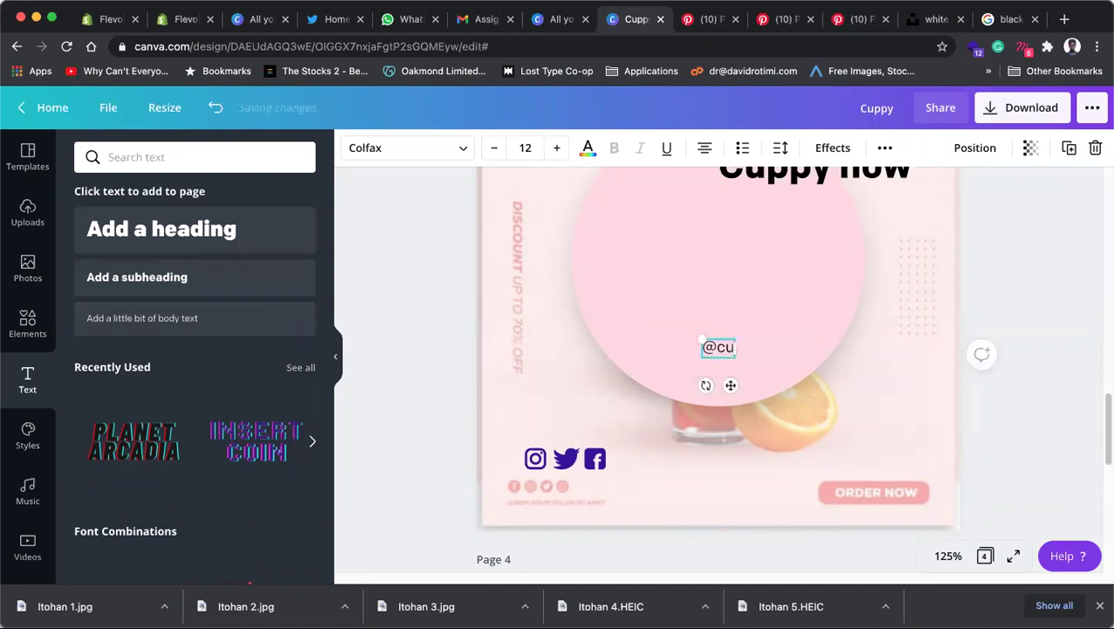
{"action": "type", "text": "ppysplace"}
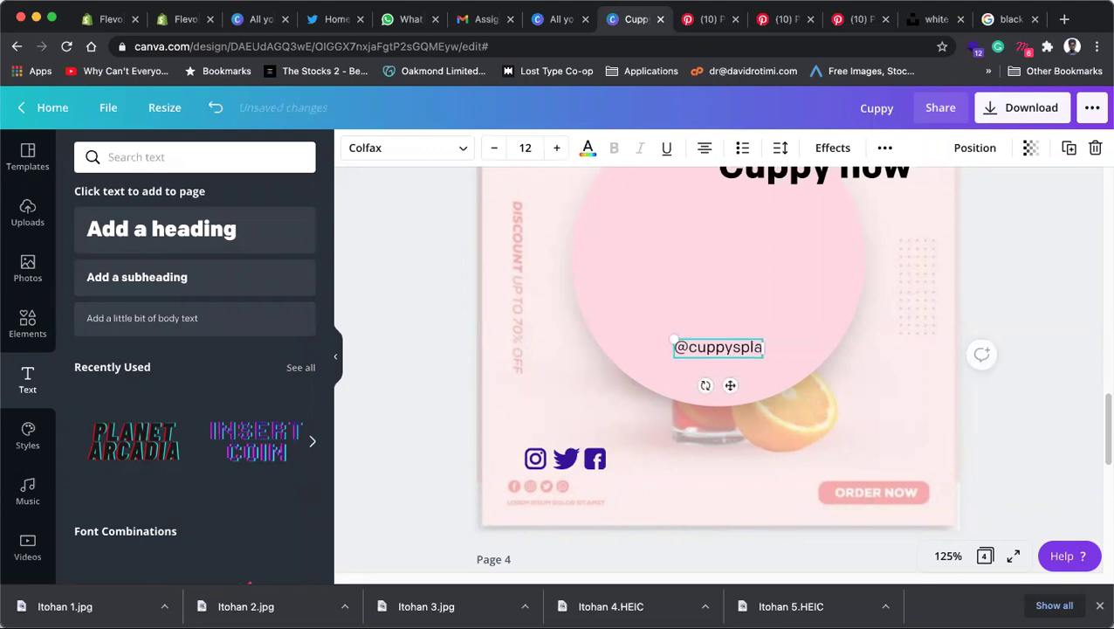
{"action": "left_click_drag", "start_coordinate": [731, 385], "coordinate": [591, 517]}
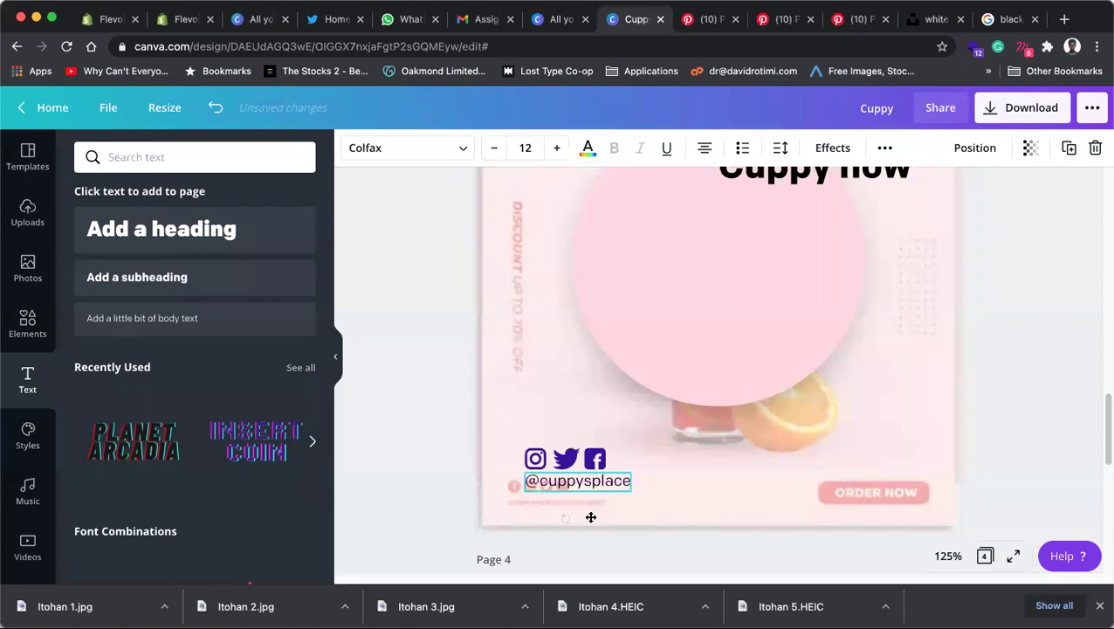
{"action": "triple_click", "coordinate": [578, 480]}
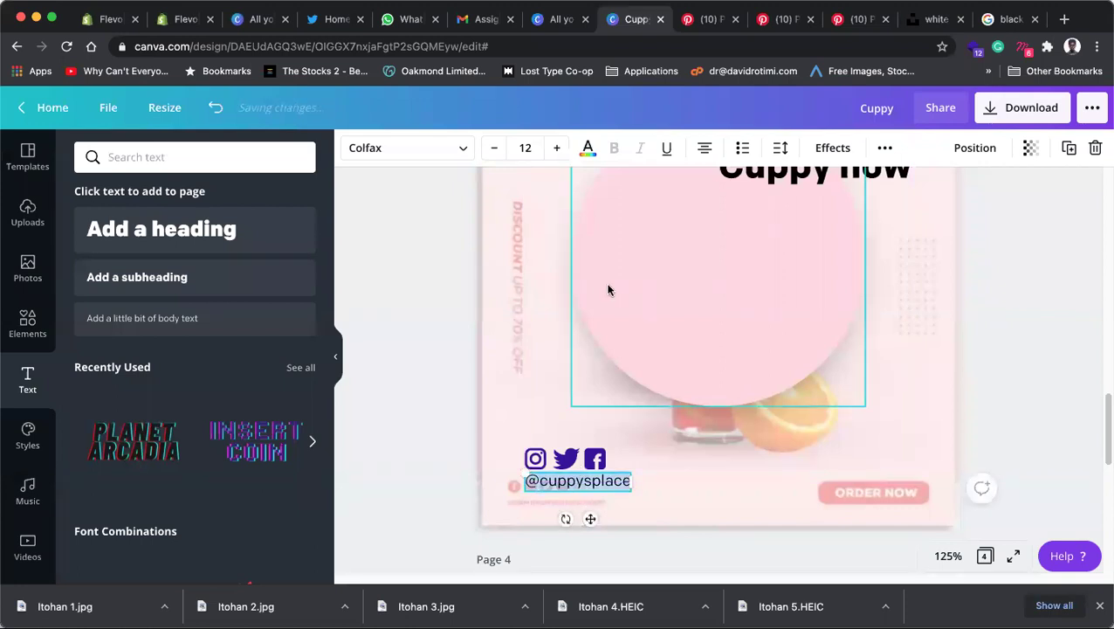
{"action": "scroll", "coordinate": [775, 375], "scroll_direction": "up", "scroll_amount": 1}
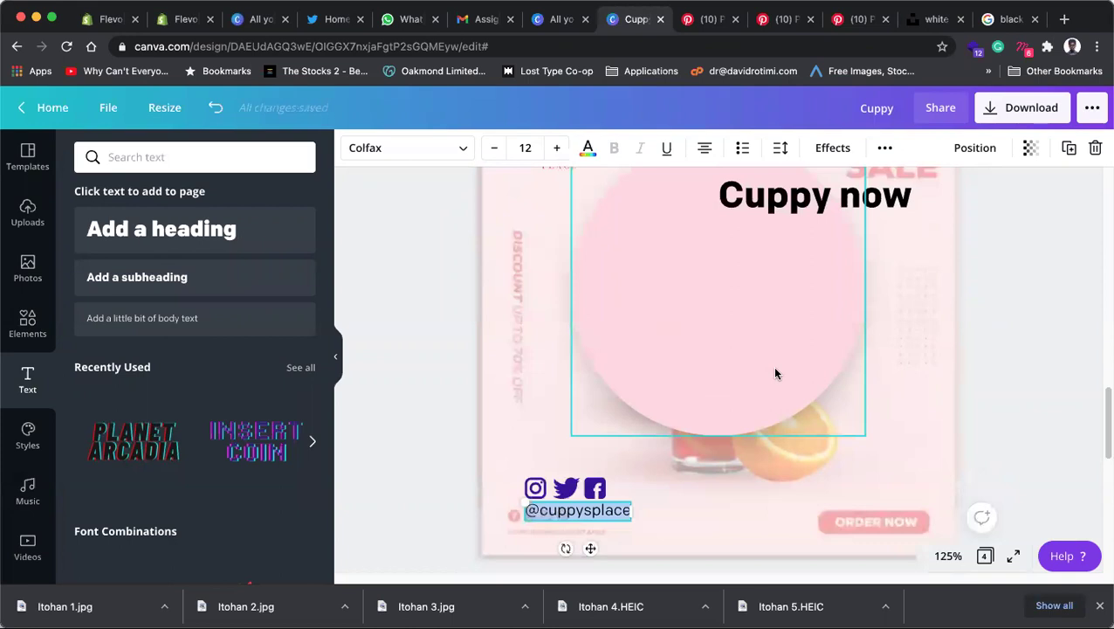
{"action": "scroll", "coordinate": [777, 372], "scroll_direction": "up", "scroll_amount": 4}
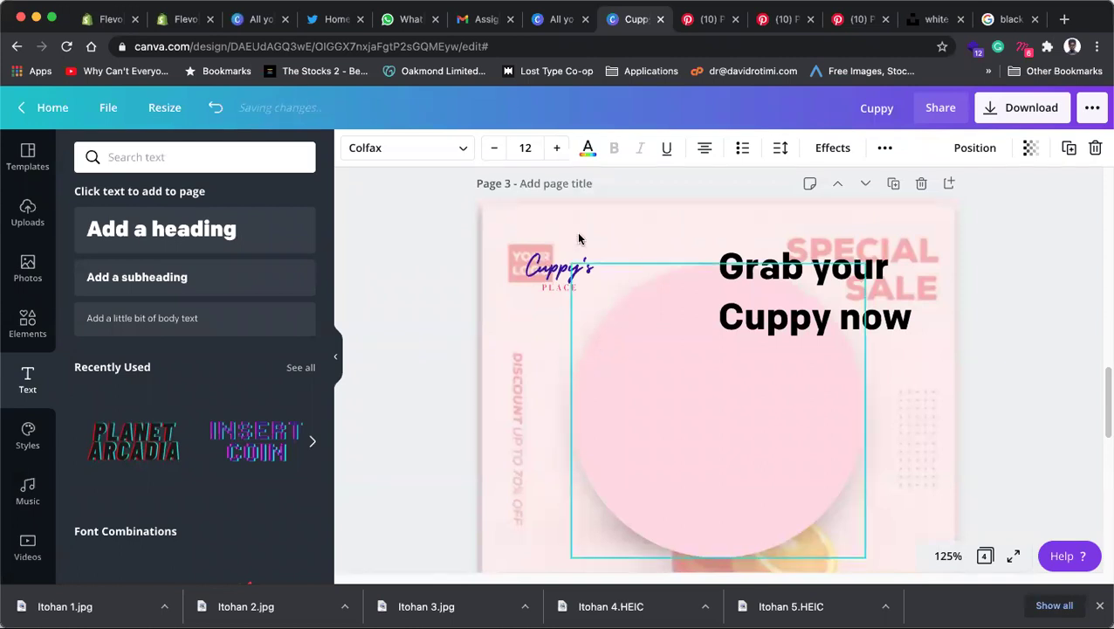
Step: Search the font list for 'sans' and browse the results for the handle
{"action": "left_click", "coordinate": [458, 147]}
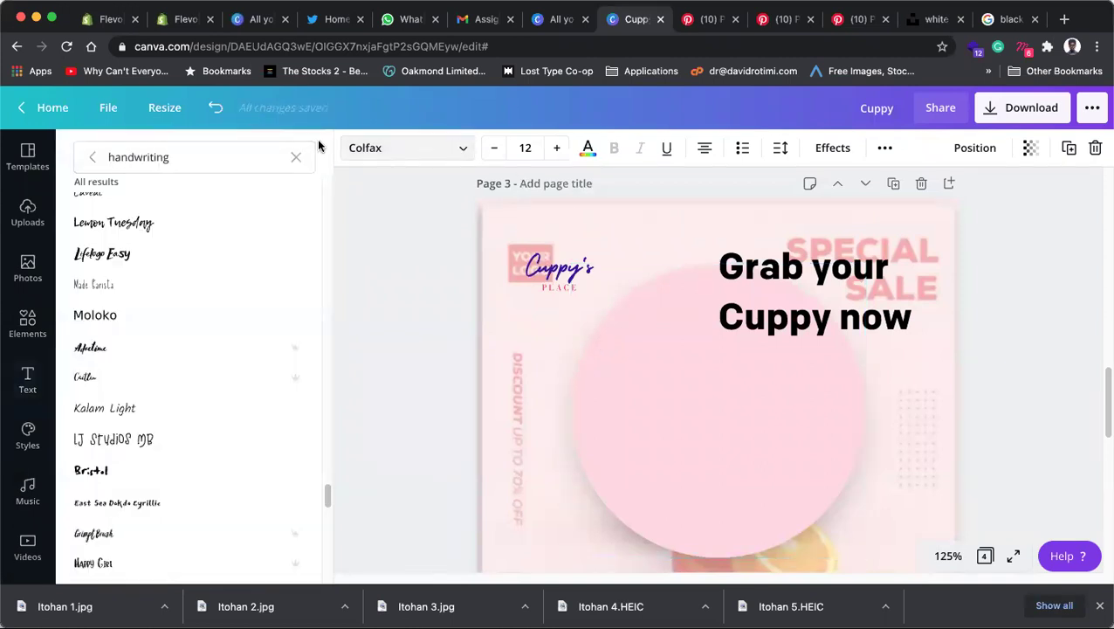
{"action": "double_click", "coordinate": [181, 156]}
{"action": "type", "text": "sans"}
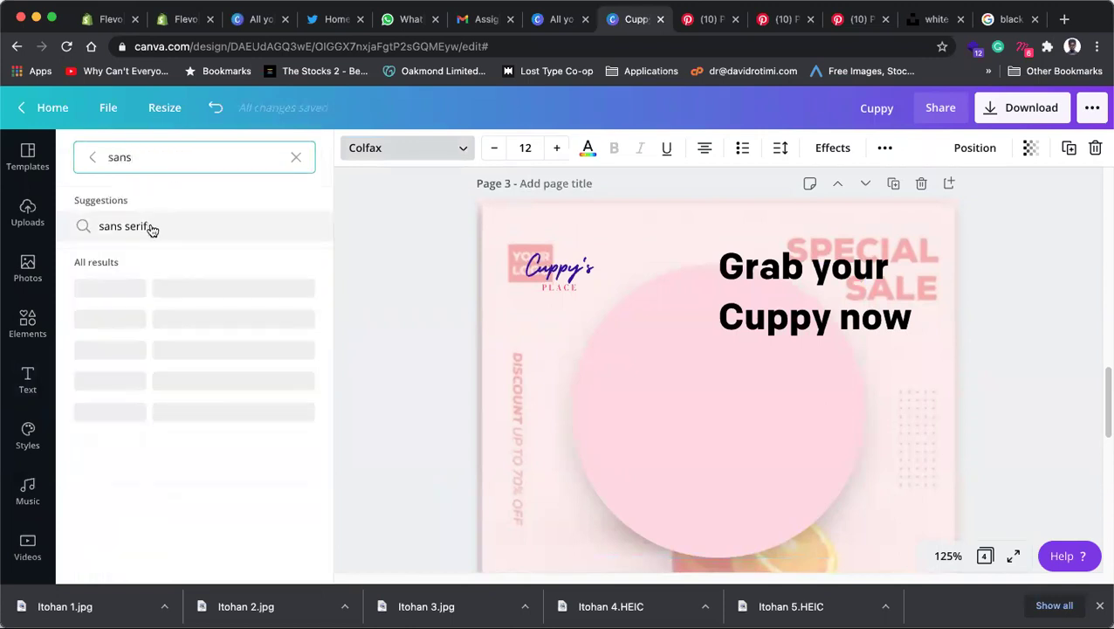
{"action": "left_click", "coordinate": [126, 226]}
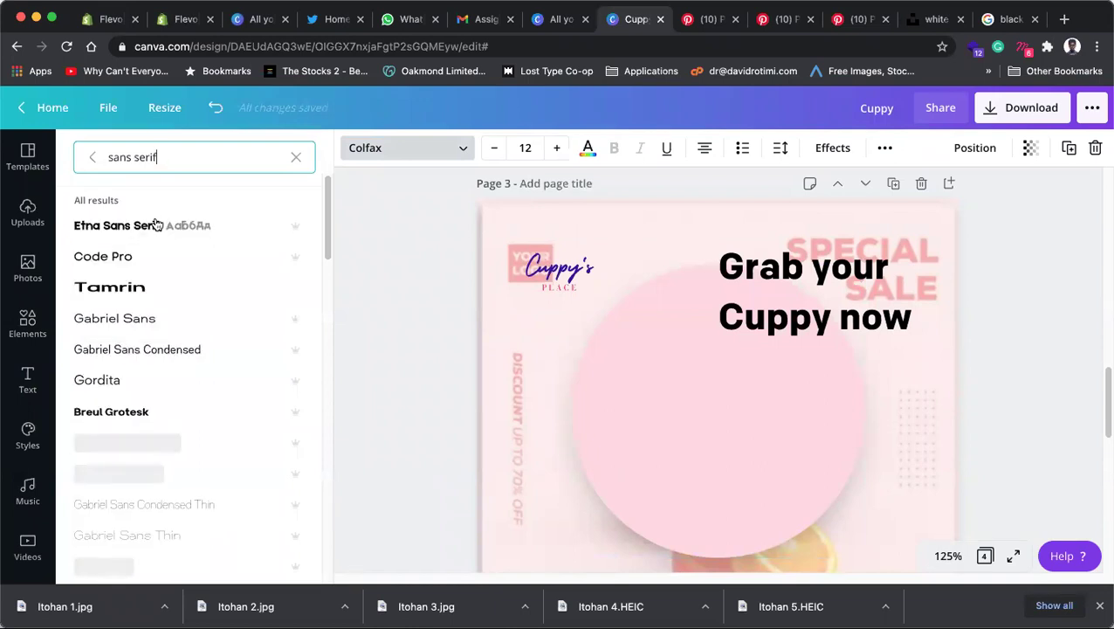
{"action": "scroll", "coordinate": [170, 369], "scroll_direction": "down", "scroll_amount": 5}
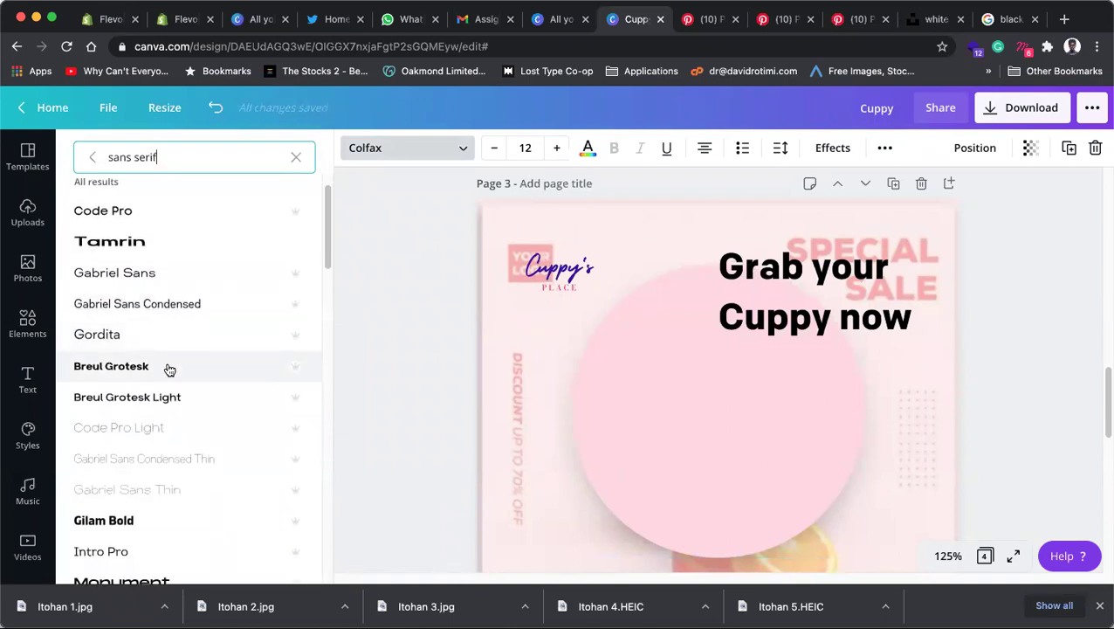
{"action": "scroll", "coordinate": [171, 365], "scroll_direction": "down", "scroll_amount": 5}
{"action": "scroll", "coordinate": [170, 366], "scroll_direction": "up", "scroll_amount": 9}
{"action": "scroll", "coordinate": [172, 361], "scroll_direction": "down", "scroll_amount": 9}
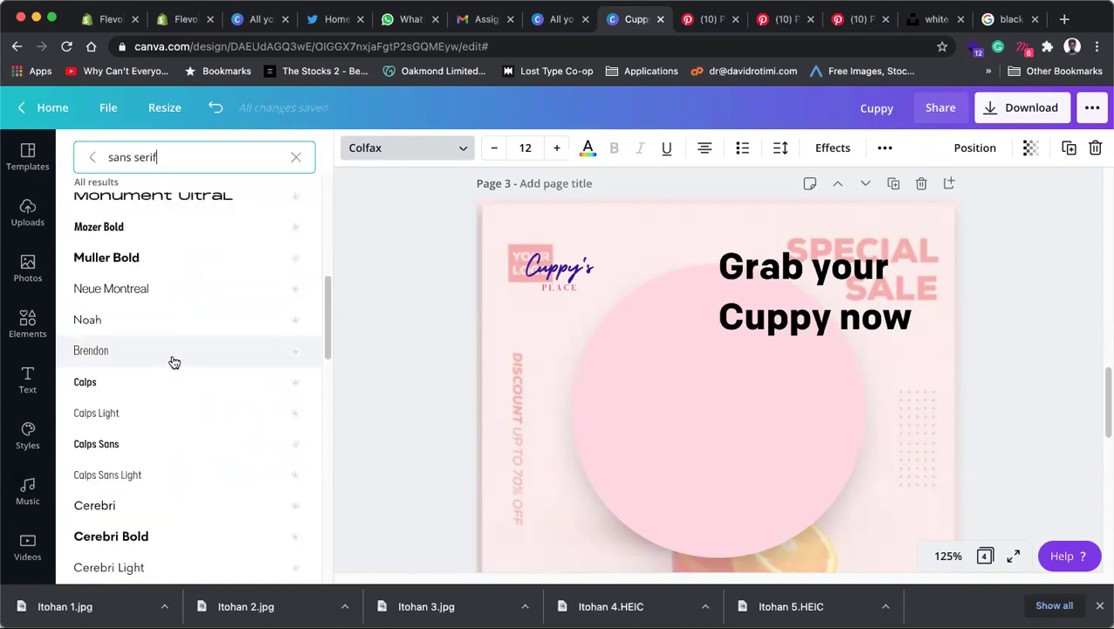
{"action": "scroll", "coordinate": [174, 362], "scroll_direction": "up", "scroll_amount": 9}
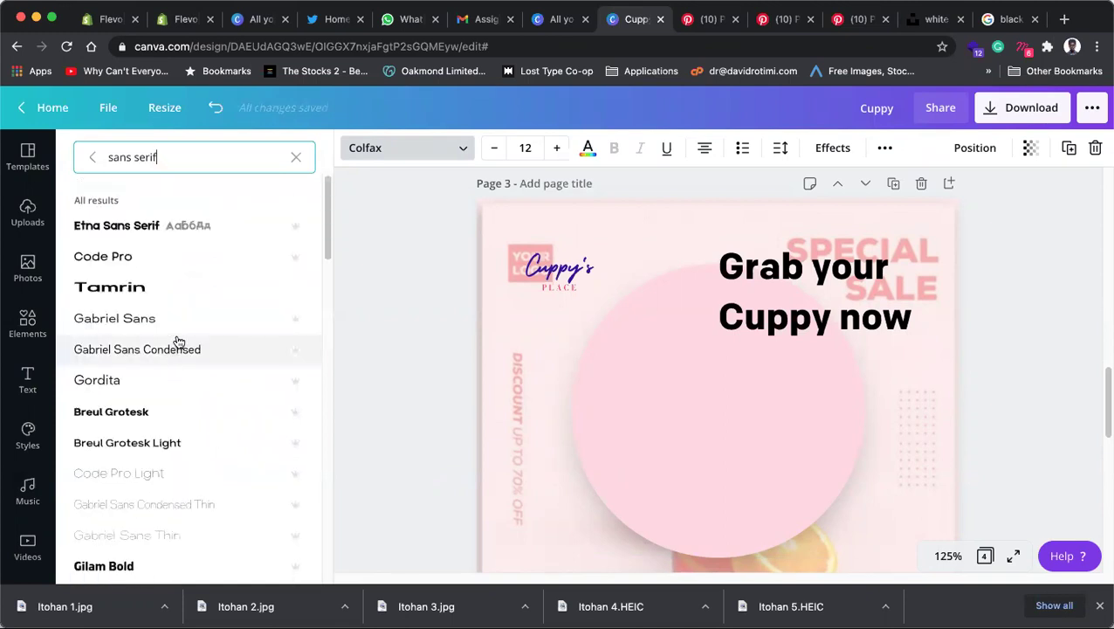
{"action": "scroll", "coordinate": [174, 358], "scroll_direction": "down", "scroll_amount": 15}
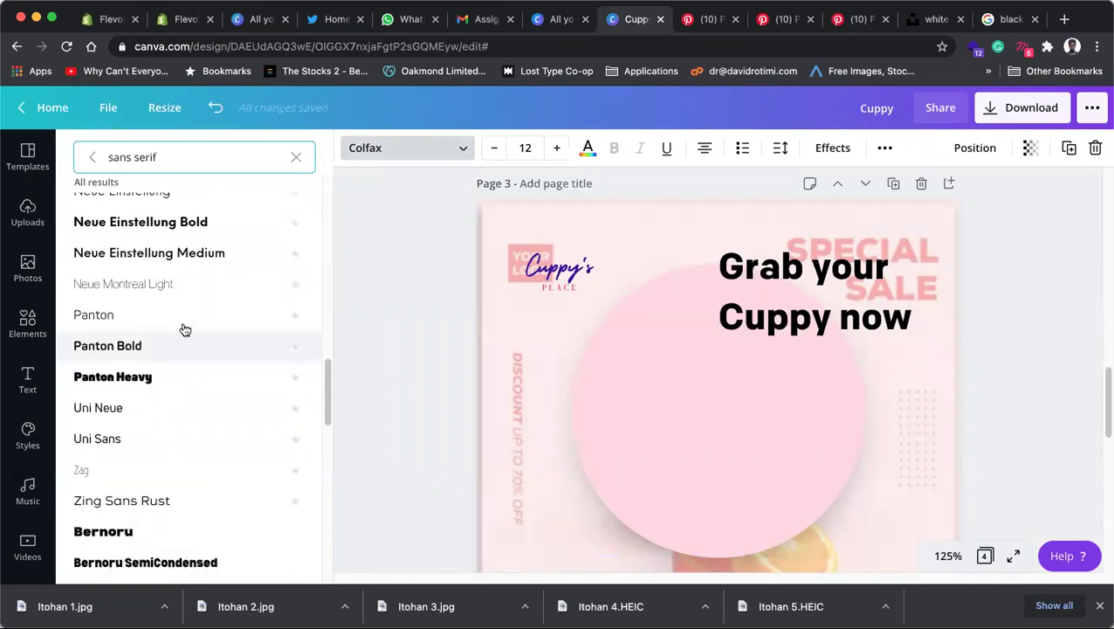
{"action": "scroll", "coordinate": [185, 330], "scroll_direction": "down", "scroll_amount": 5}
{"action": "scroll", "coordinate": [168, 348], "scroll_direction": "down", "scroll_amount": 2}
{"action": "scroll", "coordinate": [170, 354], "scroll_direction": "down", "scroll_amount": 3}
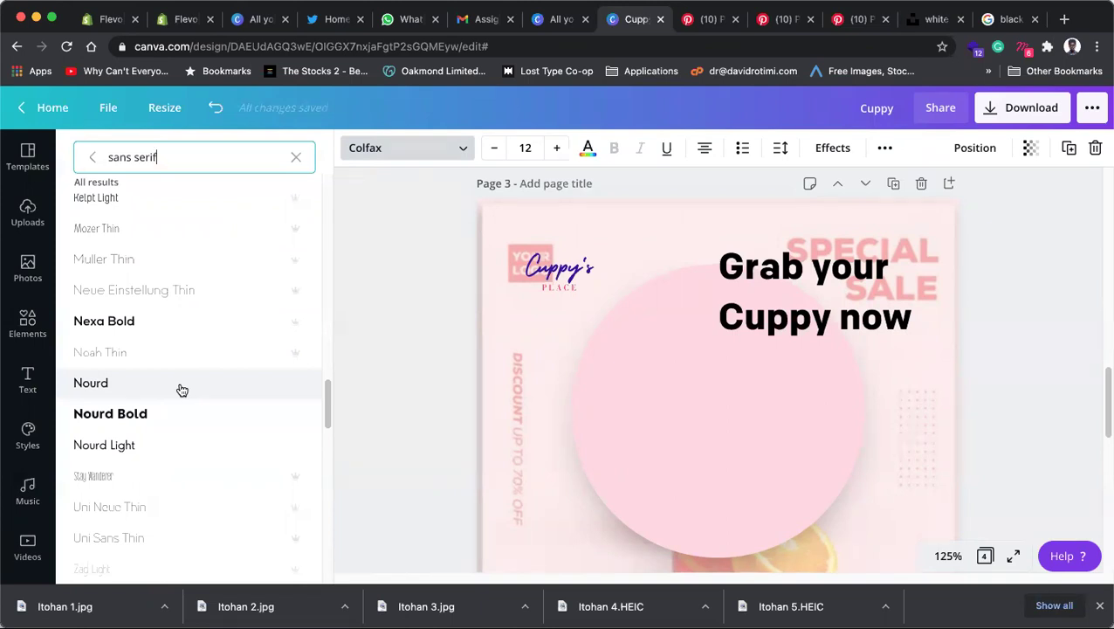
{"action": "left_click", "coordinate": [182, 390]}
{"action": "scroll", "coordinate": [549, 418], "scroll_direction": "down", "scroll_amount": 3}
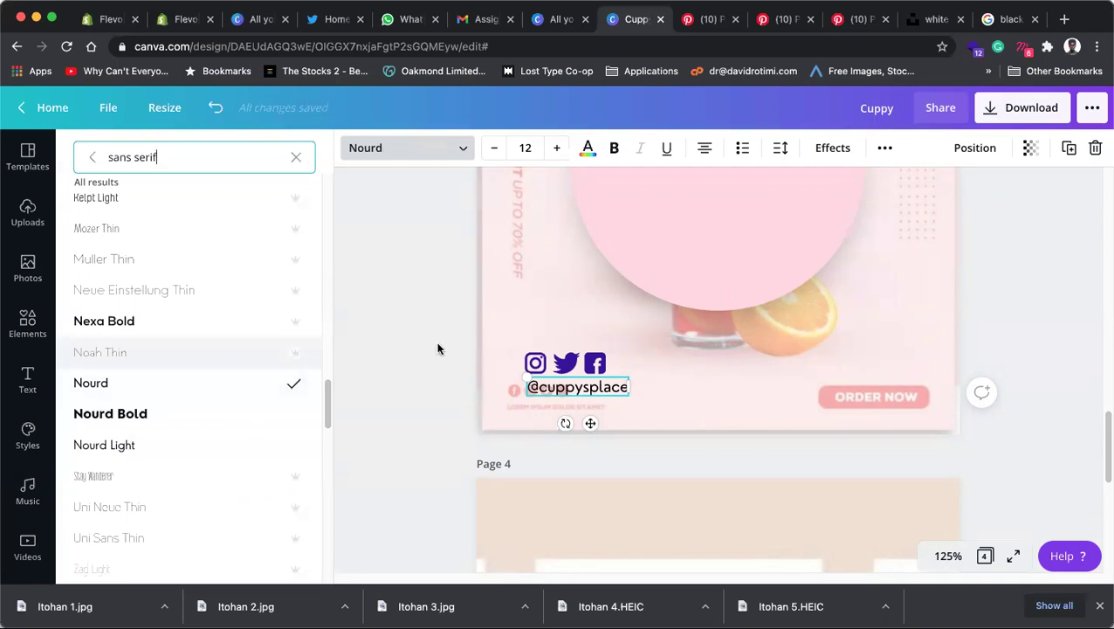
{"action": "left_click", "coordinate": [185, 423]}
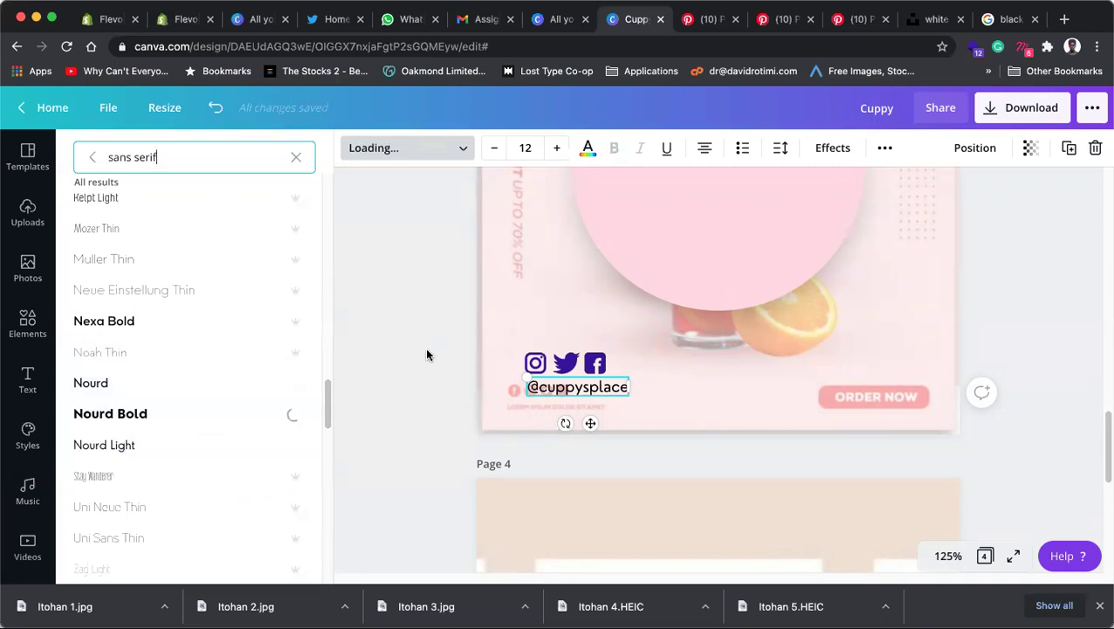
{"action": "key", "text": "Escape"}
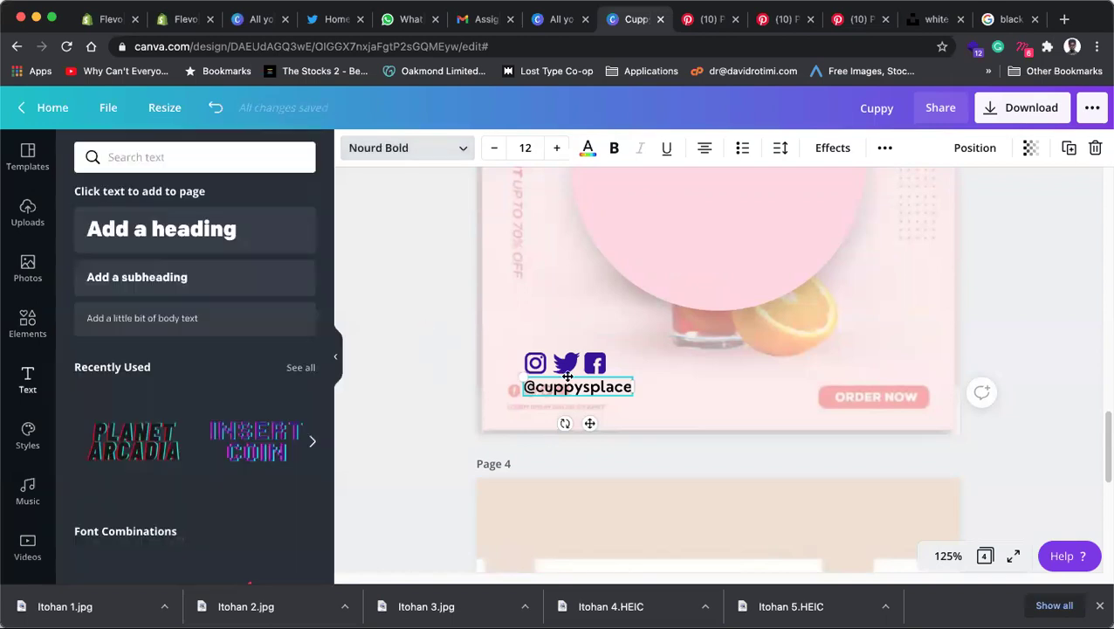
{"action": "mouse_move", "coordinate": [547, 393]}
{"action": "left_mouse_down"}
{"action": "mouse_move", "coordinate": [566, 389]}
{"action": "mouse_move", "coordinate": [556, 391]}
{"action": "left_mouse_up"}
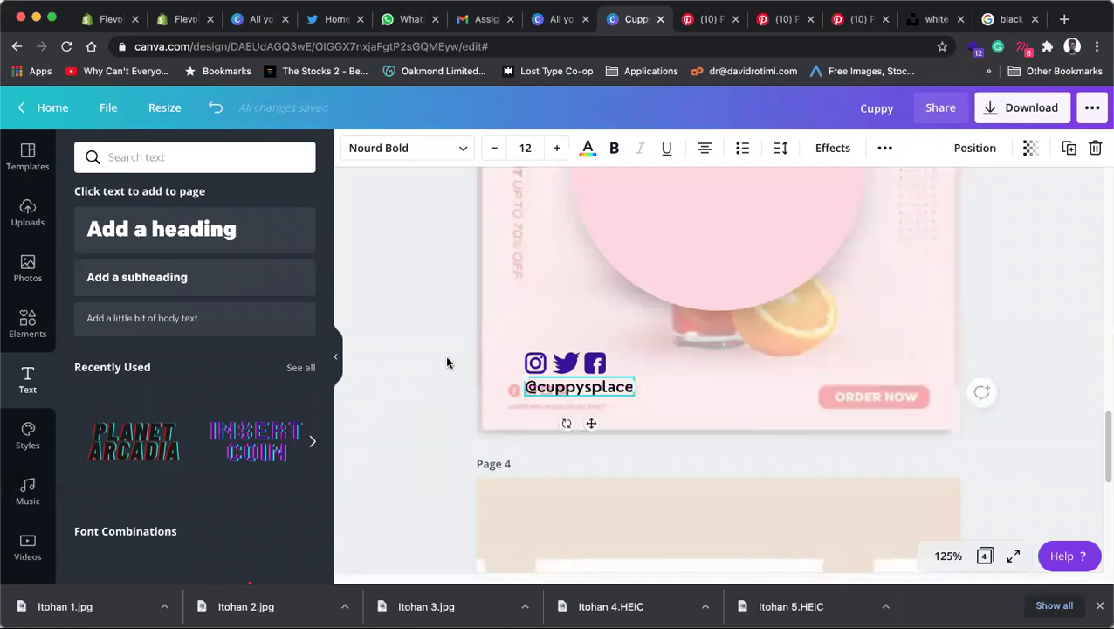
{"action": "left_click", "coordinate": [439, 361]}
Step: Search the Elements panel for 'shape' and browse the results
{"action": "left_click", "coordinate": [557, 394]}
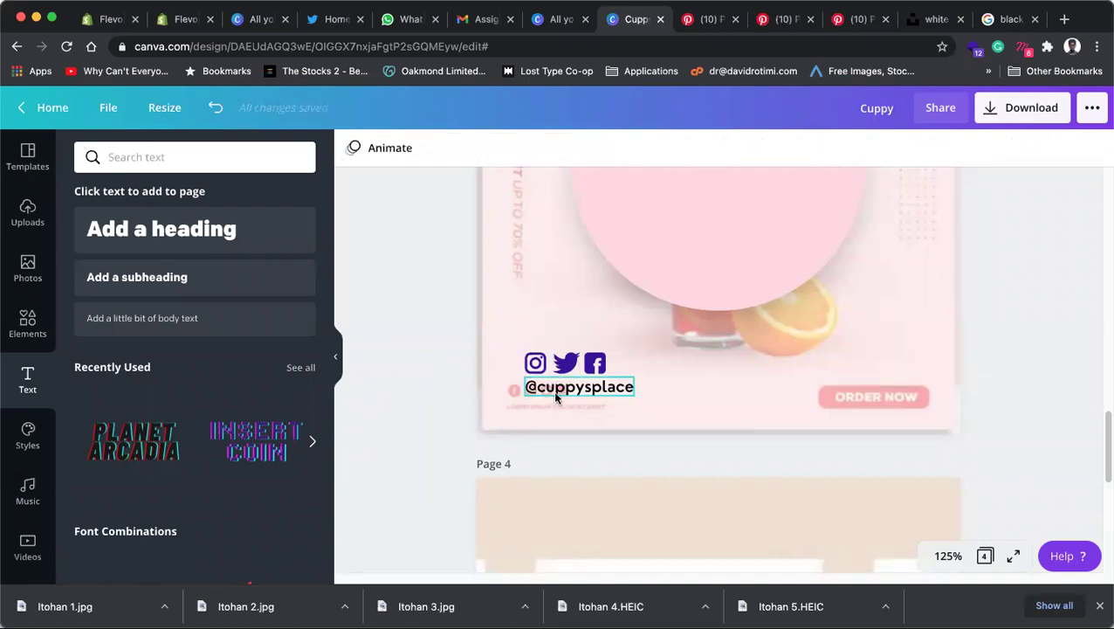
{"action": "left_click", "coordinate": [604, 374]}
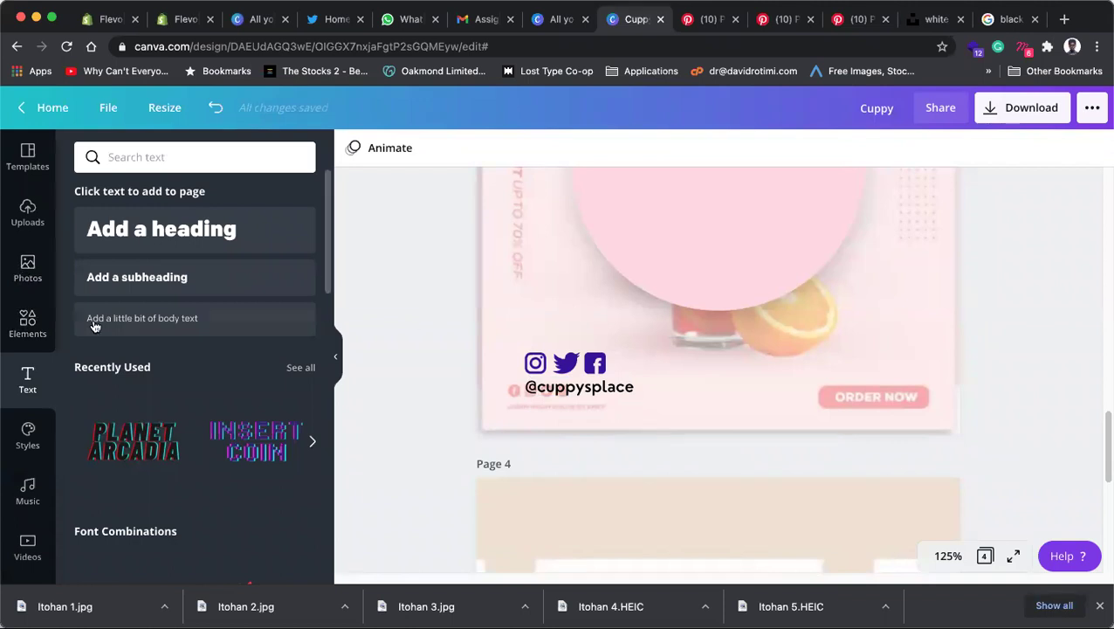
{"action": "left_click", "coordinate": [27, 321]}
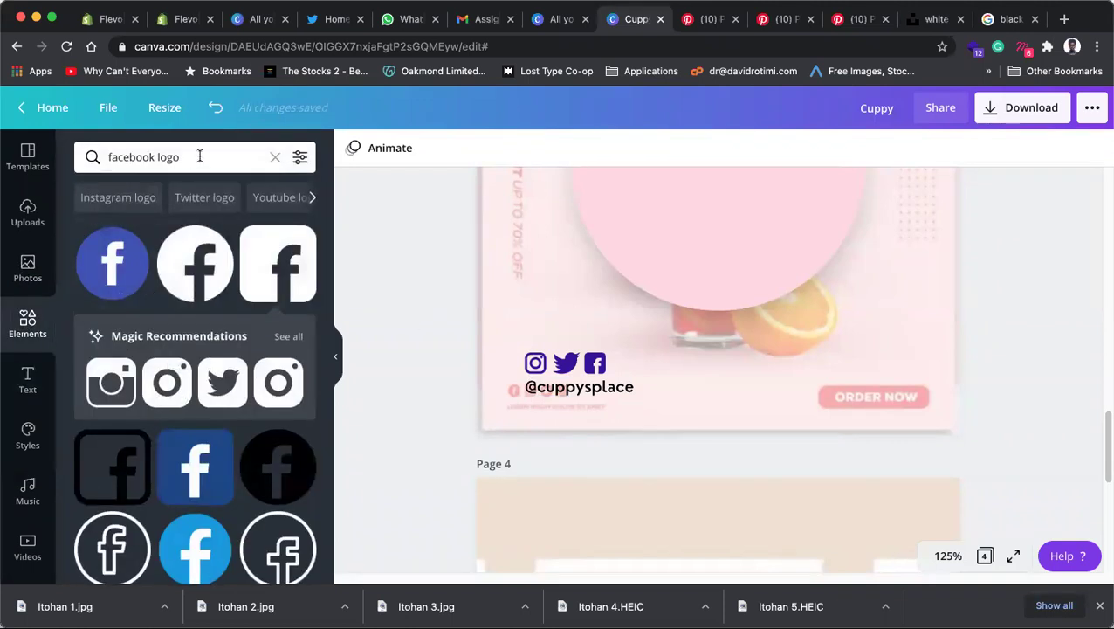
{"action": "left_click_drag", "start_coordinate": [196, 155], "coordinate": [91, 156]}
{"action": "type", "text": "shape"}
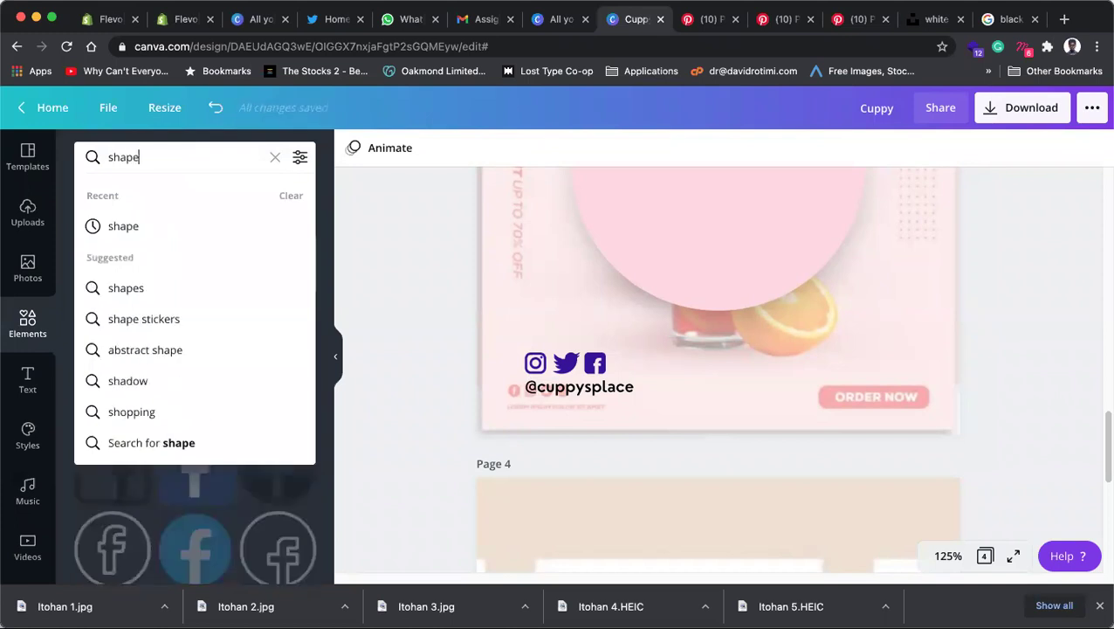
{"action": "key", "text": "Return"}
{"action": "scroll", "coordinate": [200, 381], "scroll_direction": "down", "scroll_amount": 5}
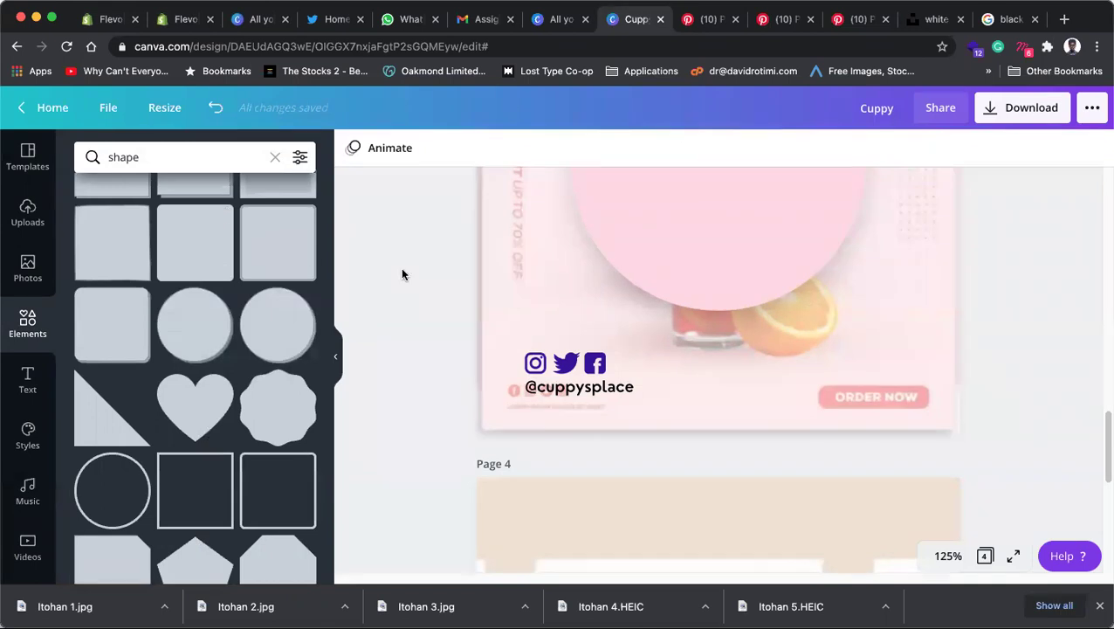
{"action": "scroll", "coordinate": [733, 341], "scroll_direction": "up", "scroll_amount": 3}
{"action": "scroll", "coordinate": [734, 340], "scroll_direction": "down", "scroll_amount": 2}
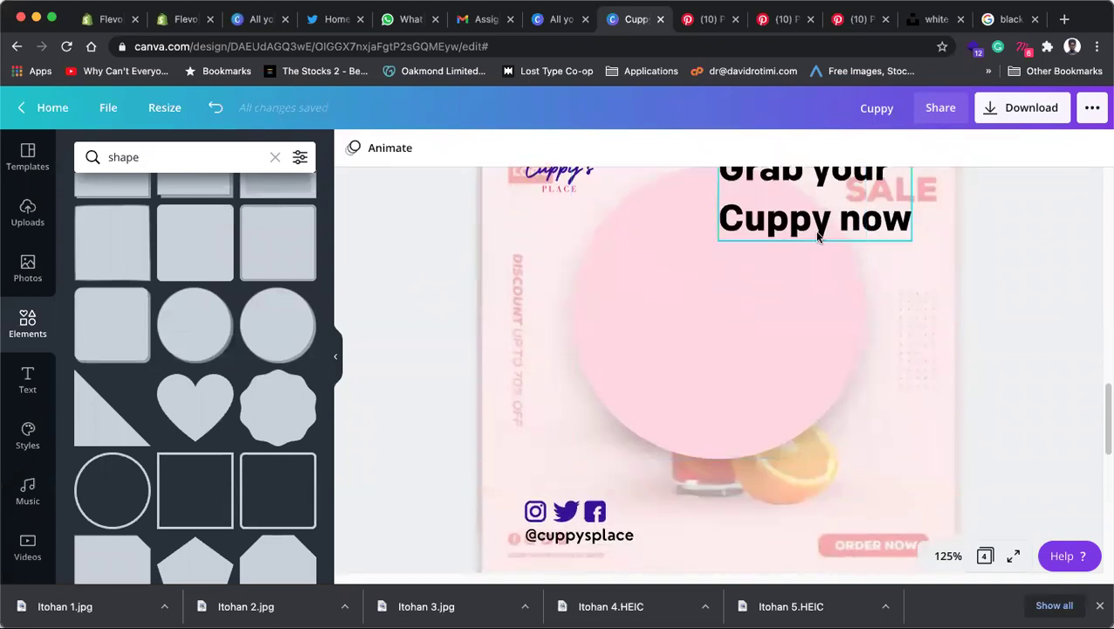
{"action": "scroll", "coordinate": [819, 236], "scroll_direction": "down", "scroll_amount": 2}
{"action": "scroll", "coordinate": [817, 242], "scroll_direction": "up", "scroll_amount": 3}
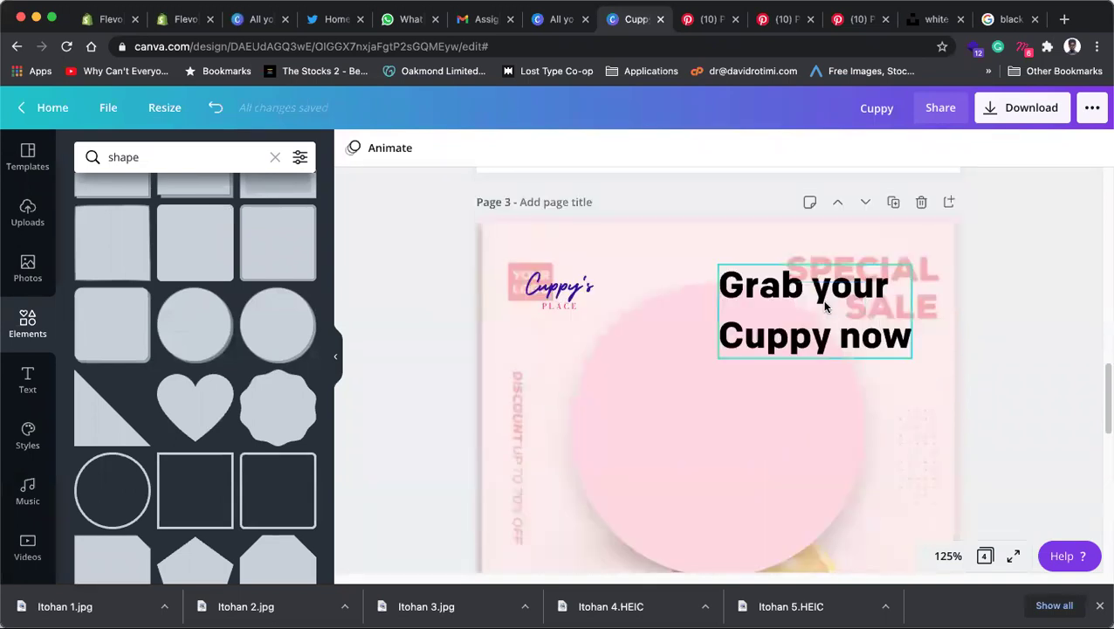
{"action": "scroll", "coordinate": [813, 234], "scroll_direction": "down", "scroll_amount": 1}
Step: Move the 'Grab your Cuppy now' heading down to the bottom right, out of the way
{"action": "left_click_drag", "start_coordinate": [812, 234], "coordinate": [819, 538]}
{"action": "scroll", "coordinate": [819, 533], "scroll_direction": "down", "scroll_amount": 2}
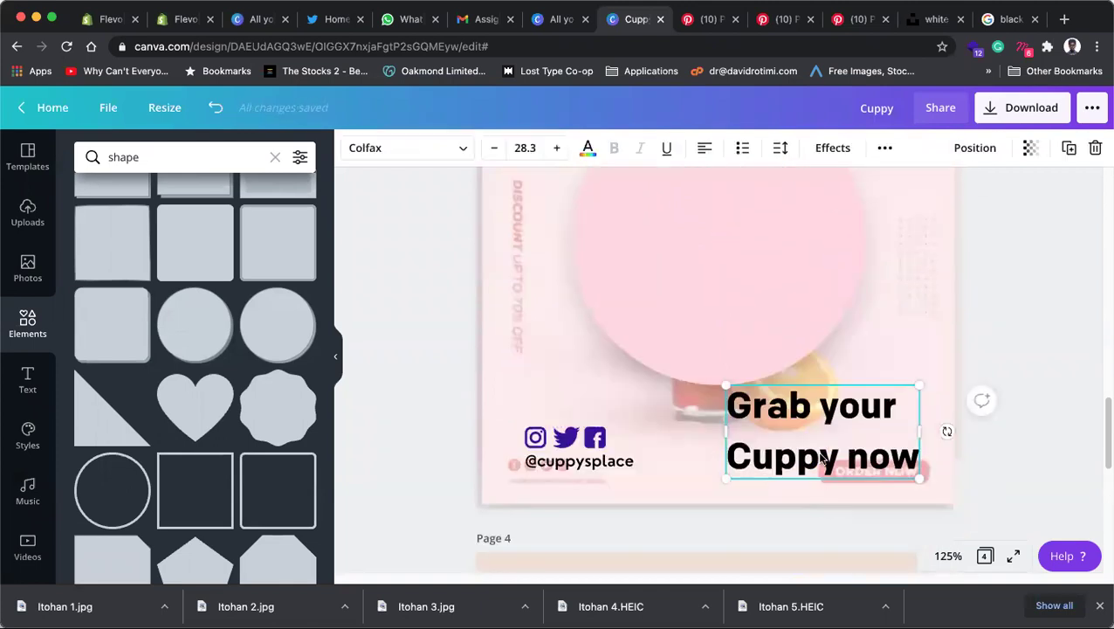
{"action": "left_click_drag", "start_coordinate": [860, 468], "coordinate": [853, 452]}
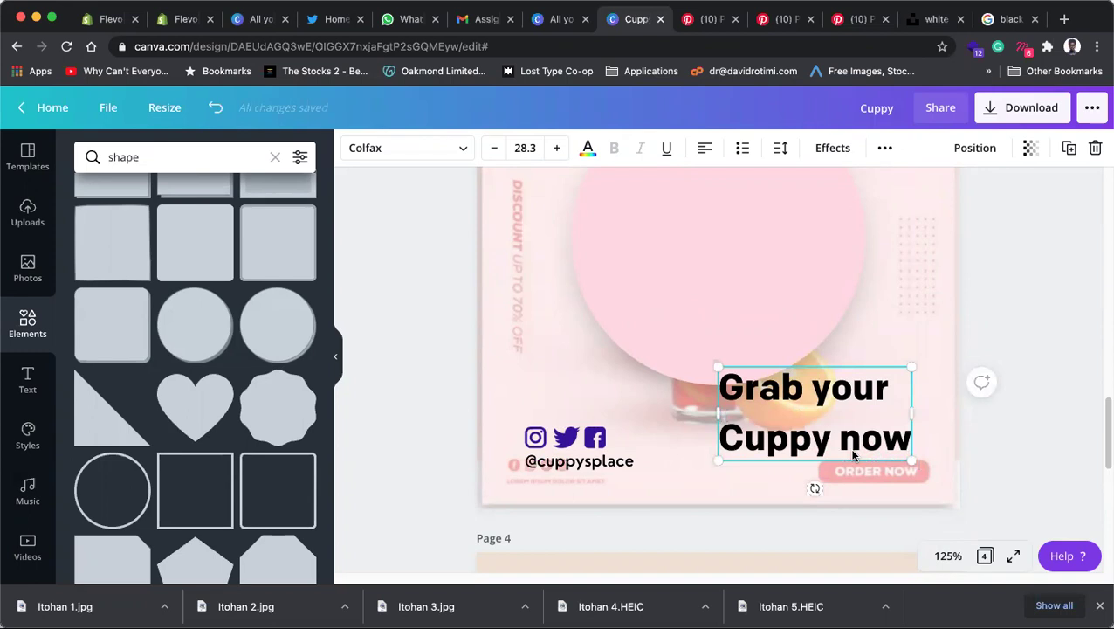
{"action": "scroll", "coordinate": [910, 280], "scroll_direction": "up", "scroll_amount": 2}
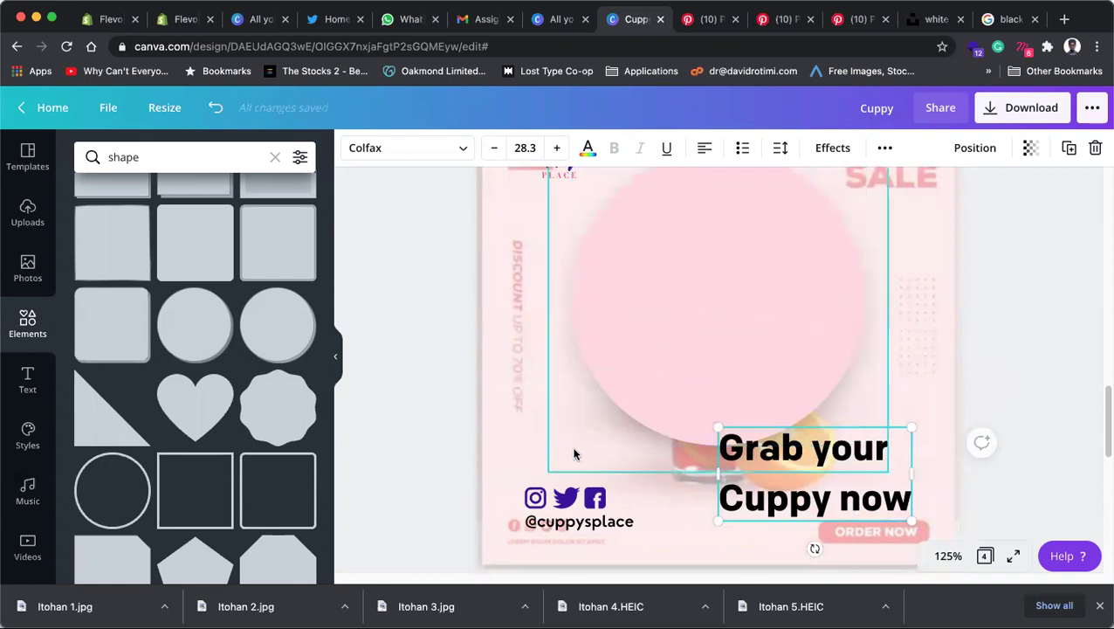
Step: Shrink the drink photo and pink circle together
{"action": "left_click", "coordinate": [636, 354]}
{"action": "left_click", "coordinate": [667, 332], "text": "shift"}
{"action": "scroll", "coordinate": [719, 323], "scroll_direction": "up", "scroll_amount": 3}
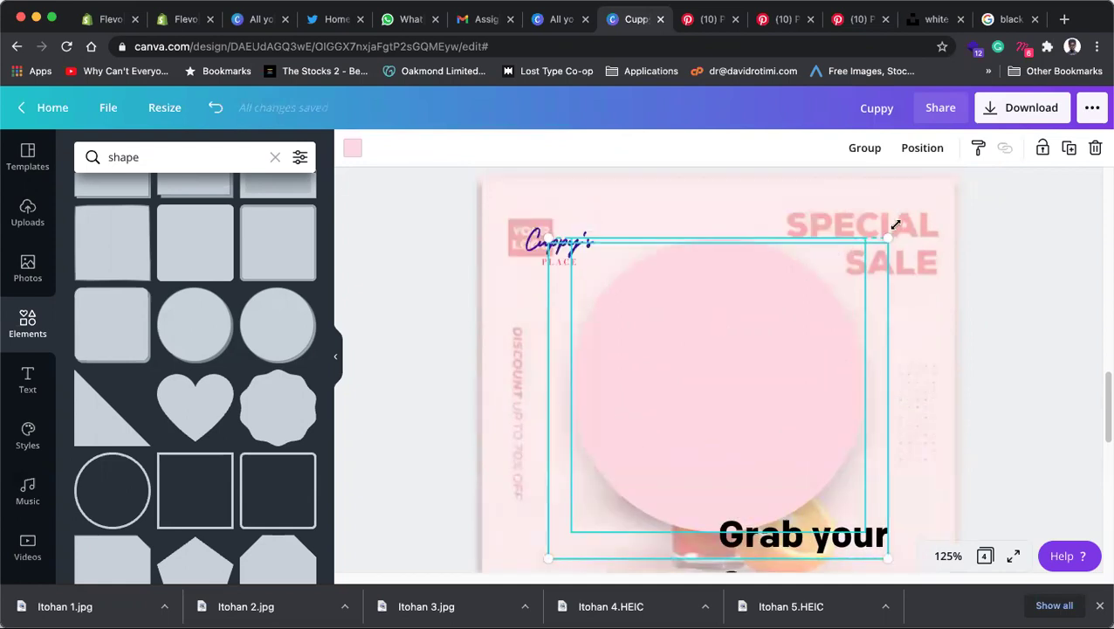
{"action": "left_click_drag", "start_coordinate": [882, 243], "coordinate": [769, 322]}
{"action": "scroll", "coordinate": [769, 321], "scroll_direction": "down", "scroll_amount": 3}
{"action": "scroll", "coordinate": [808, 179], "scroll_direction": "up", "scroll_amount": 2}
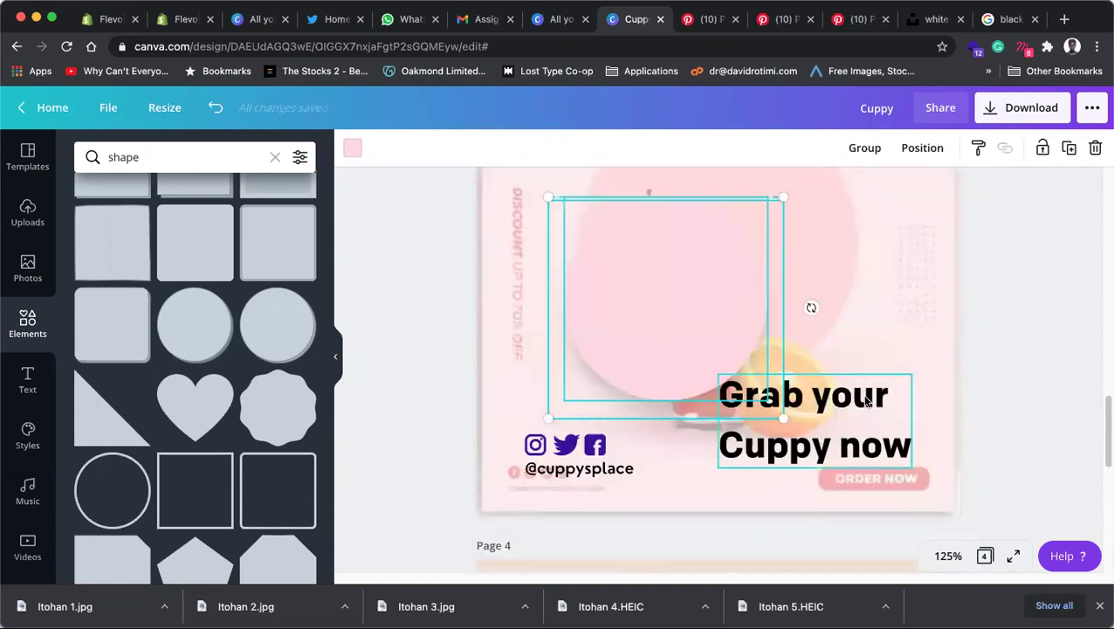
{"action": "scroll", "coordinate": [739, 306], "scroll_direction": "up", "scroll_amount": 2}
Step: Move the 'Grab your Cuppy now' heading back to the top right and right-align its text
{"action": "left_click_drag", "start_coordinate": [843, 516], "coordinate": [841, 228]}
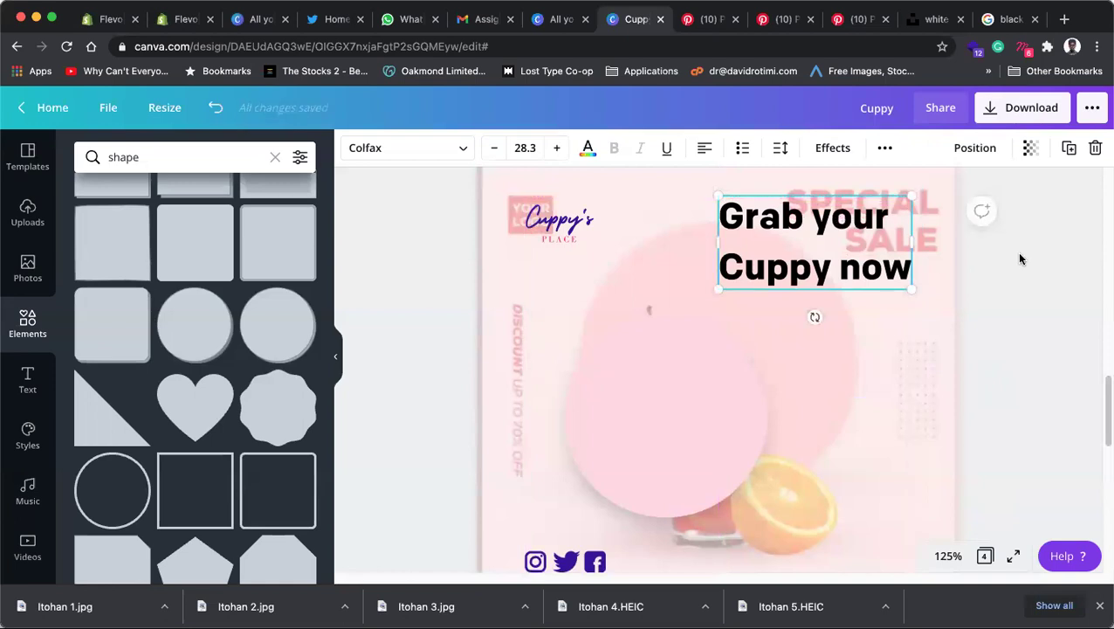
{"action": "left_click", "coordinate": [732, 304]}
{"action": "left_click", "coordinate": [740, 272]}
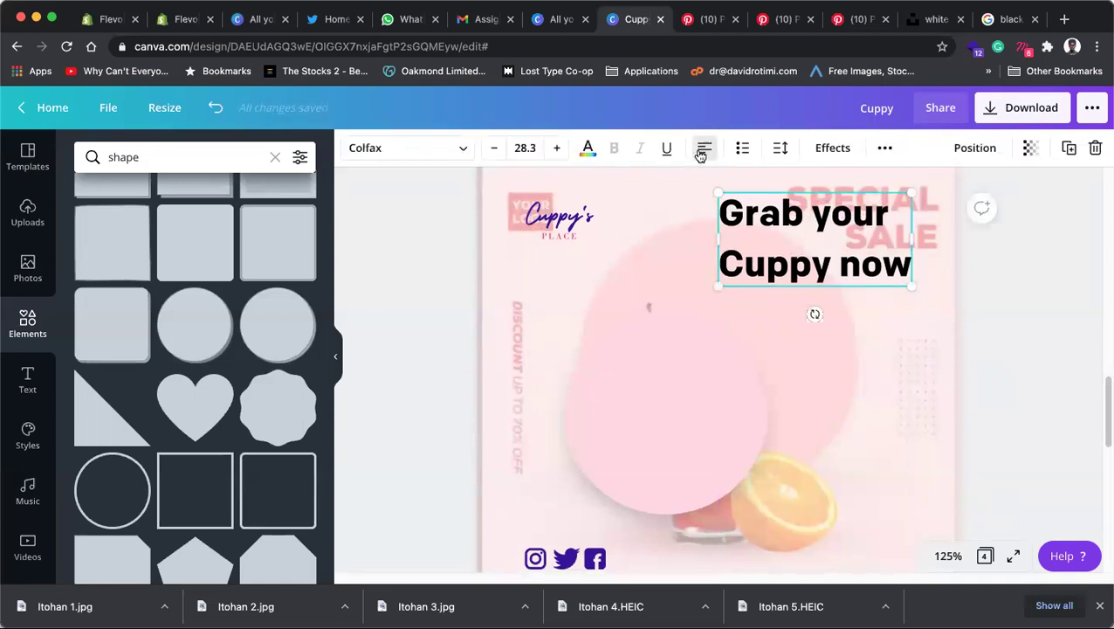
{"action": "left_click", "coordinate": [714, 156]}
{"action": "left_click", "coordinate": [880, 214]}
{"action": "left_click", "coordinate": [705, 150]}
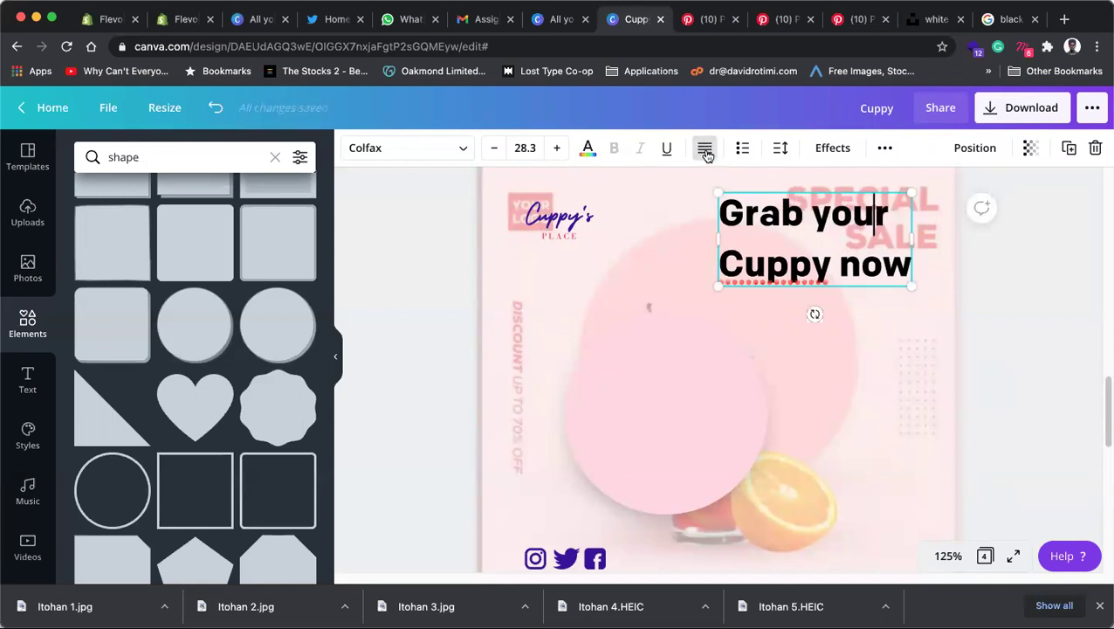
{"action": "left_click", "coordinate": [707, 152]}
{"action": "left_click", "coordinate": [1034, 340]}
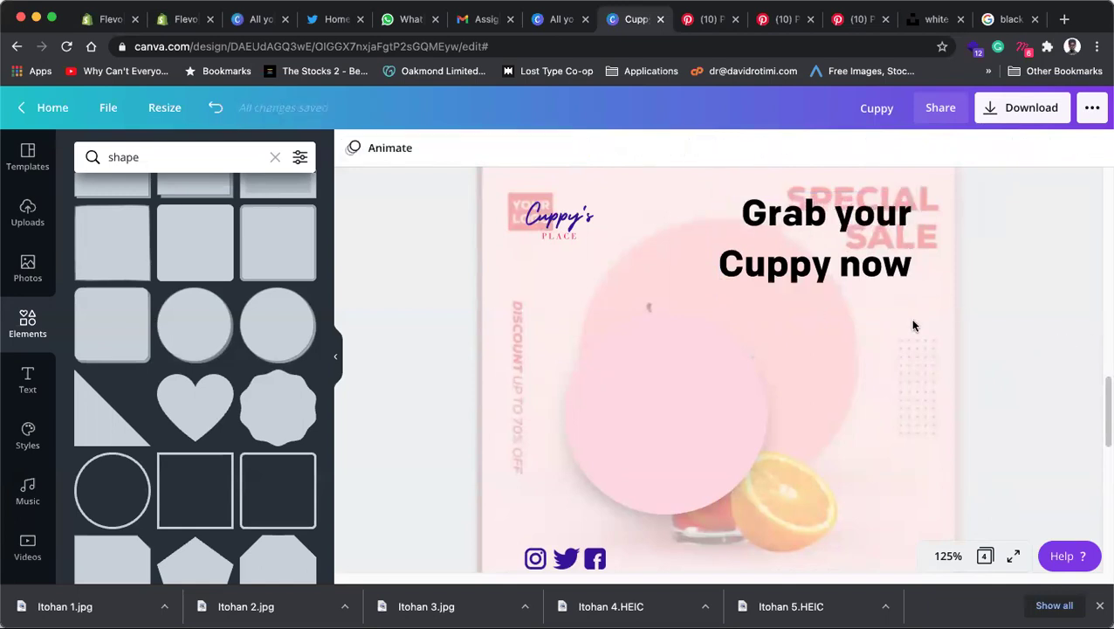
{"action": "scroll", "coordinate": [908, 303], "scroll_direction": "down", "scroll_amount": 3}
{"action": "scroll", "coordinate": [768, 344], "scroll_direction": "up", "scroll_amount": 2}
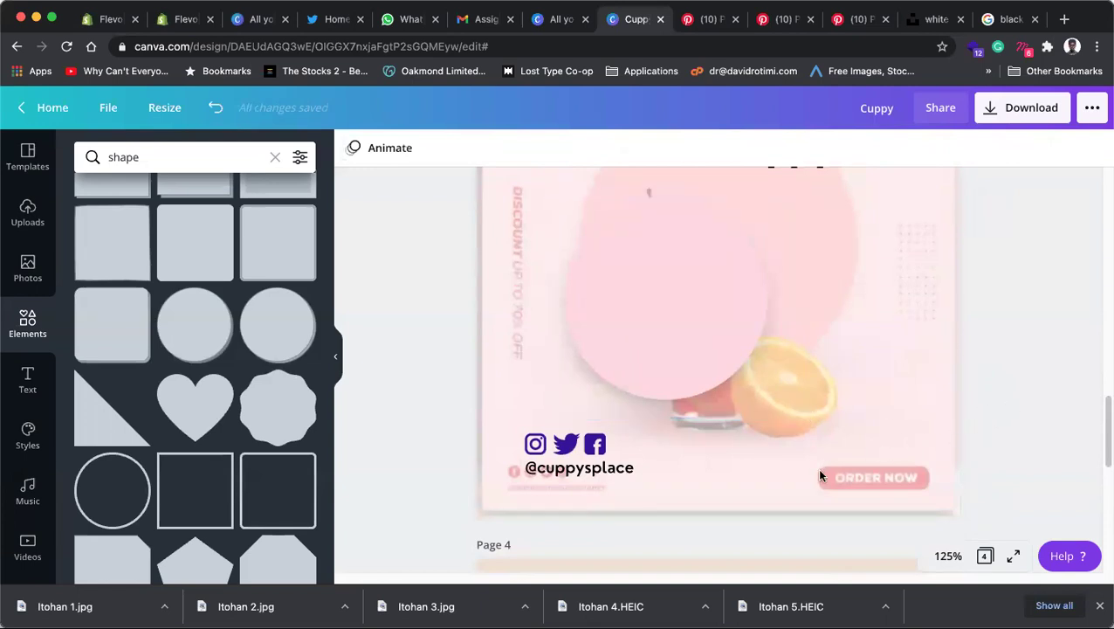
Step: Delete the background photo, then undo to restore it
{"action": "scroll", "coordinate": [817, 433], "scroll_direction": "up", "scroll_amount": 2}
{"action": "left_click", "coordinate": [750, 405]}
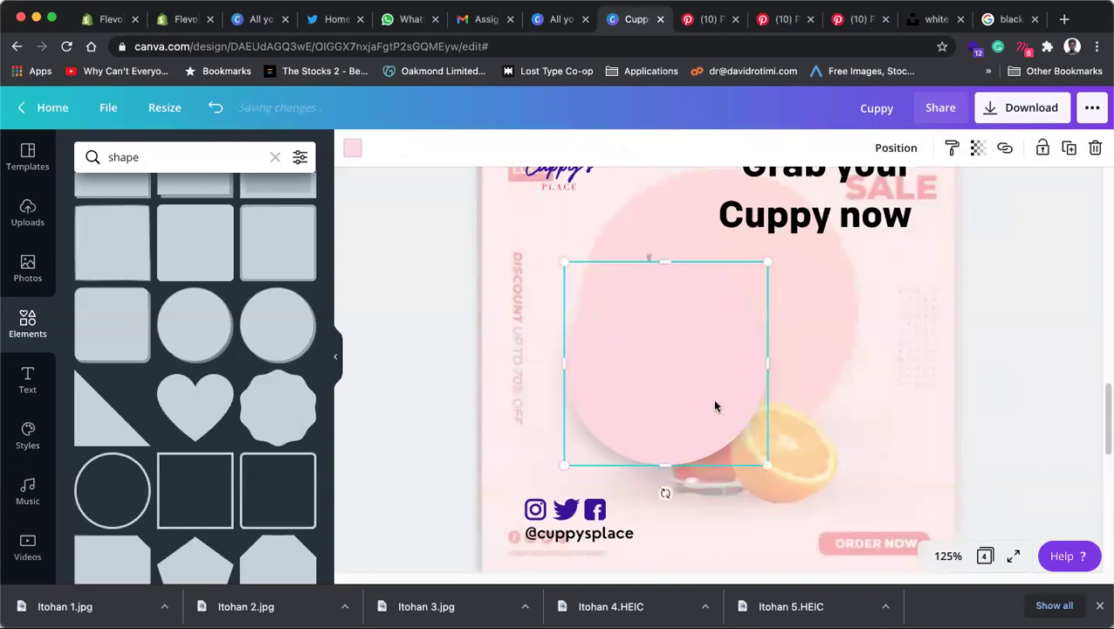
{"action": "left_click", "coordinate": [920, 398]}
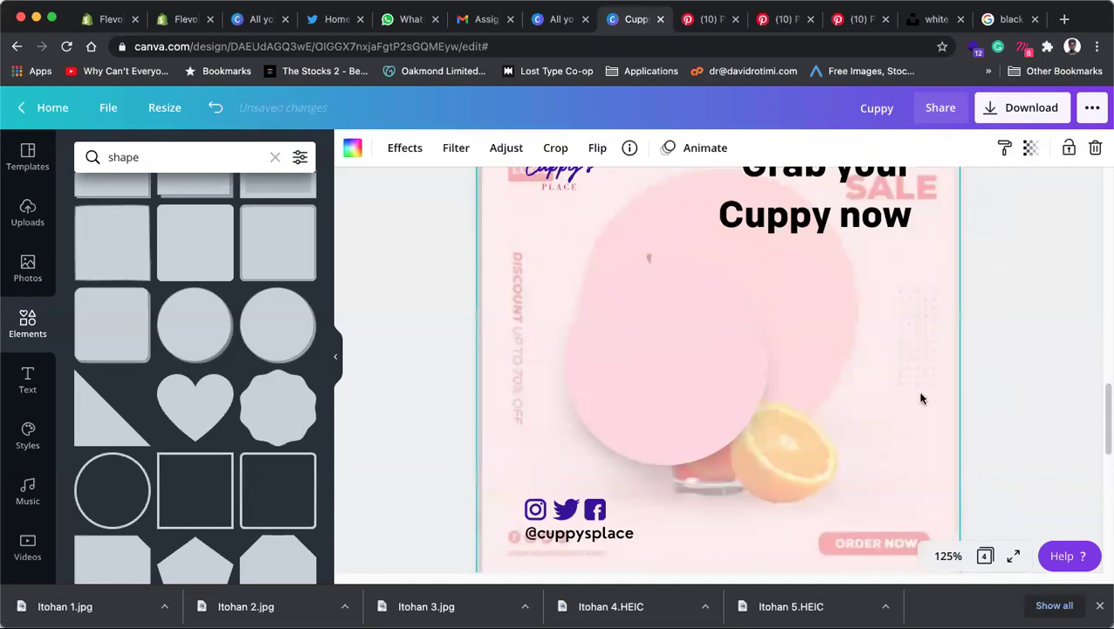
{"action": "key", "text": "Delete"}
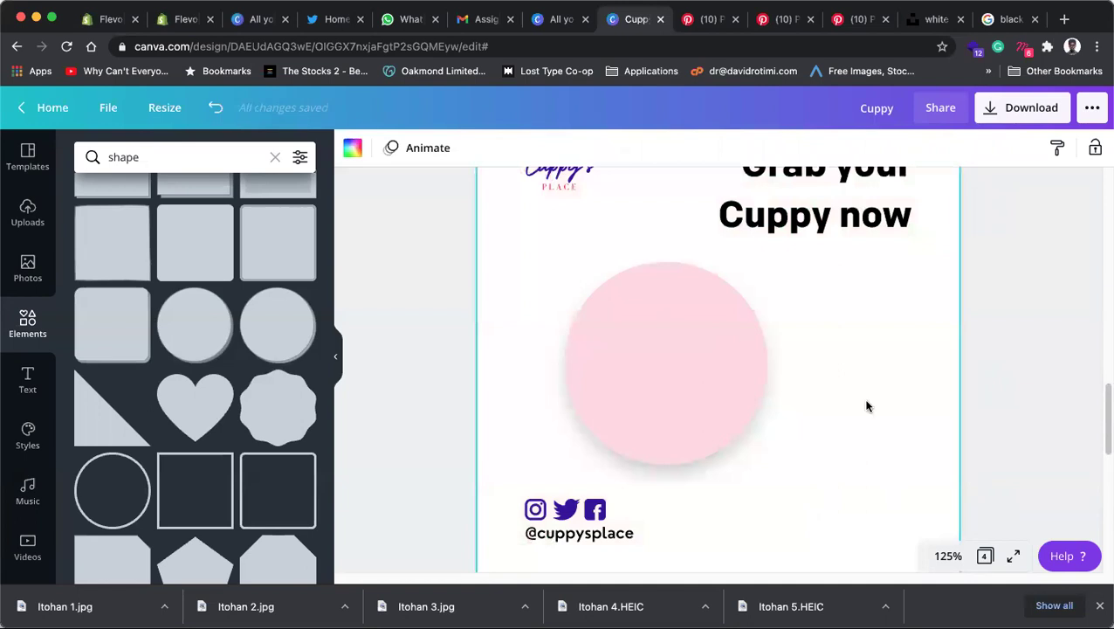
{"action": "key", "text": "ctrl+z"}
{"action": "left_click", "coordinate": [734, 407]}
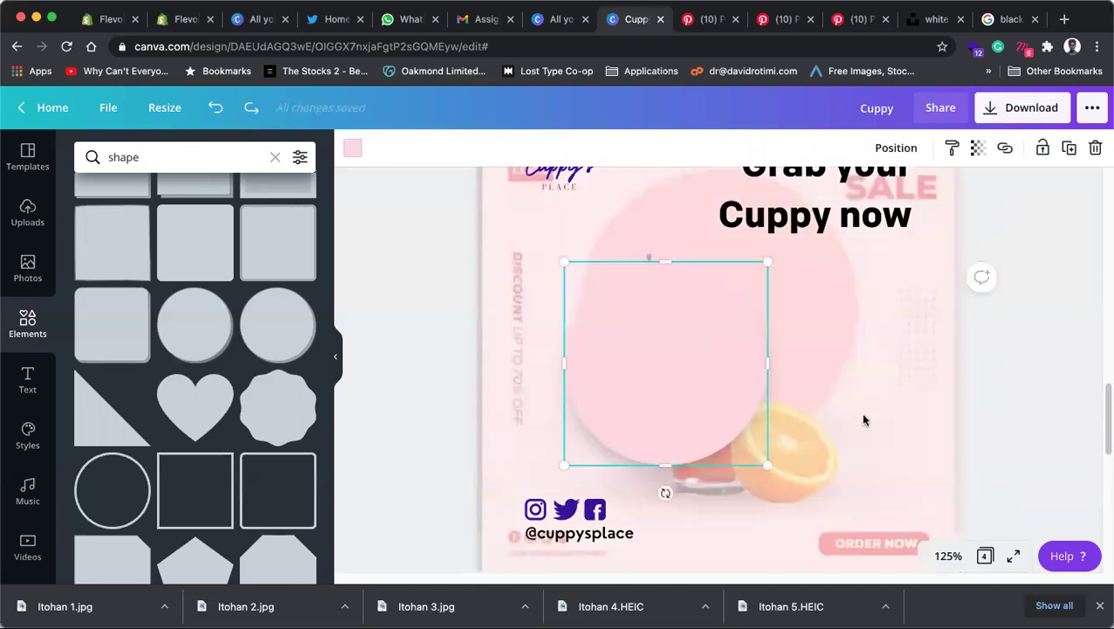
{"action": "scroll", "coordinate": [643, 428], "scroll_direction": "up", "scroll_amount": 2}
{"action": "scroll", "coordinate": [646, 428], "scroll_direction": "down", "scroll_amount": 2}
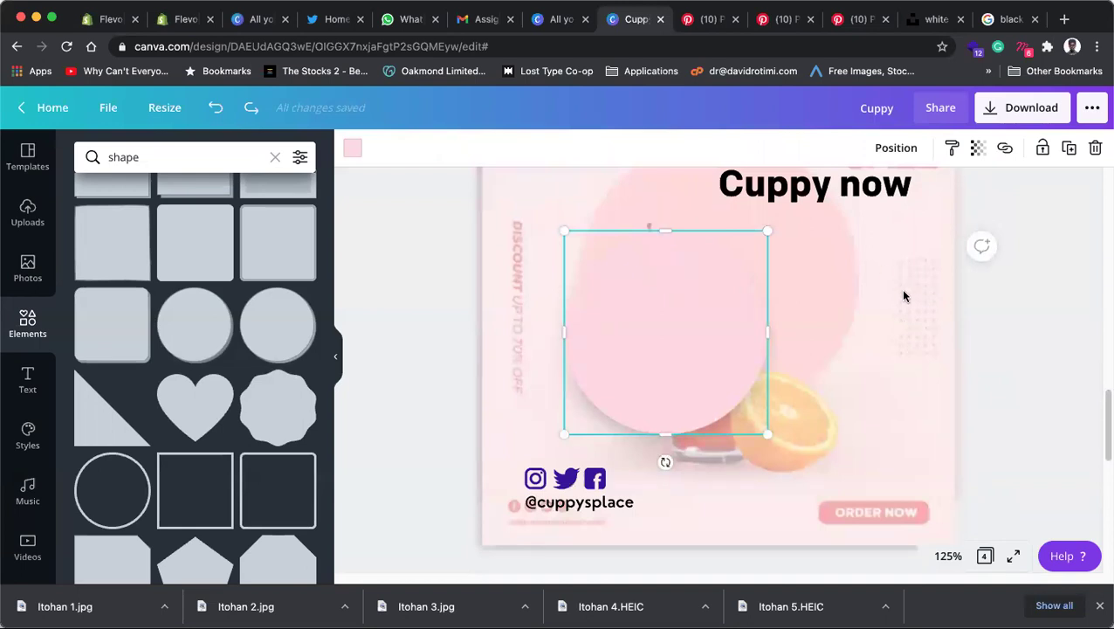
{"action": "left_click", "coordinate": [1009, 437]}
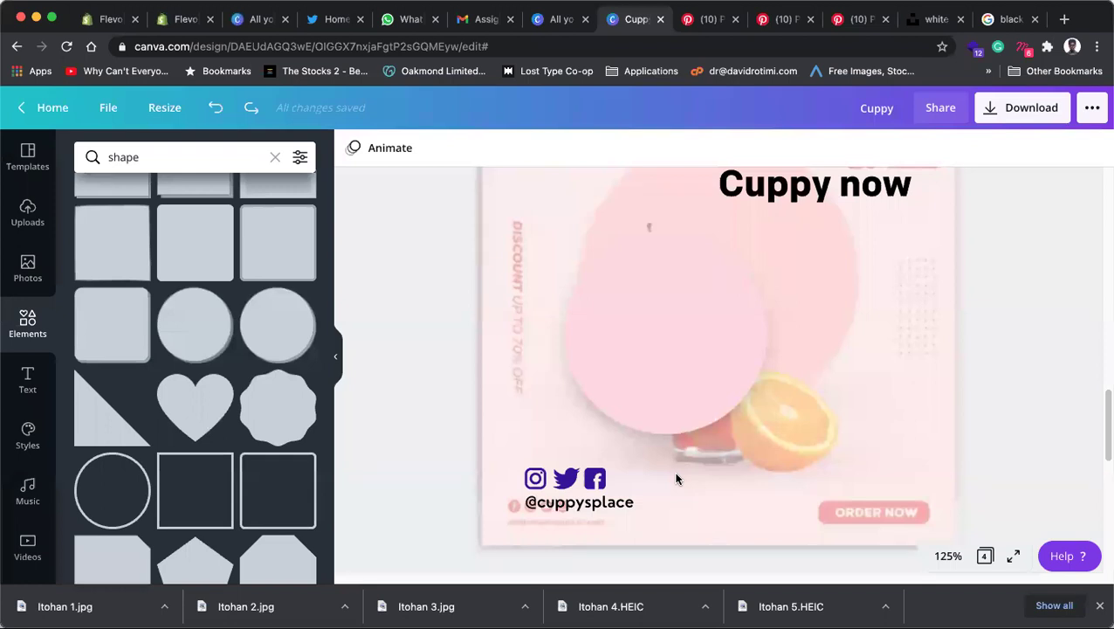
Step: Group the Instagram, Twitter and Facebook icons into one element with Cmd+G
{"action": "left_click", "coordinate": [581, 507]}
{"action": "left_click", "coordinate": [584, 473]}
{"action": "left_click", "coordinate": [594, 477]}
{"action": "key", "text": "Escape"}
{"action": "left_click", "coordinate": [537, 478]}
{"action": "left_click", "coordinate": [566, 478], "text": "shift"}
{"action": "left_click", "coordinate": [596, 480], "text": "shift"}
{"action": "key", "text": "super+g"}
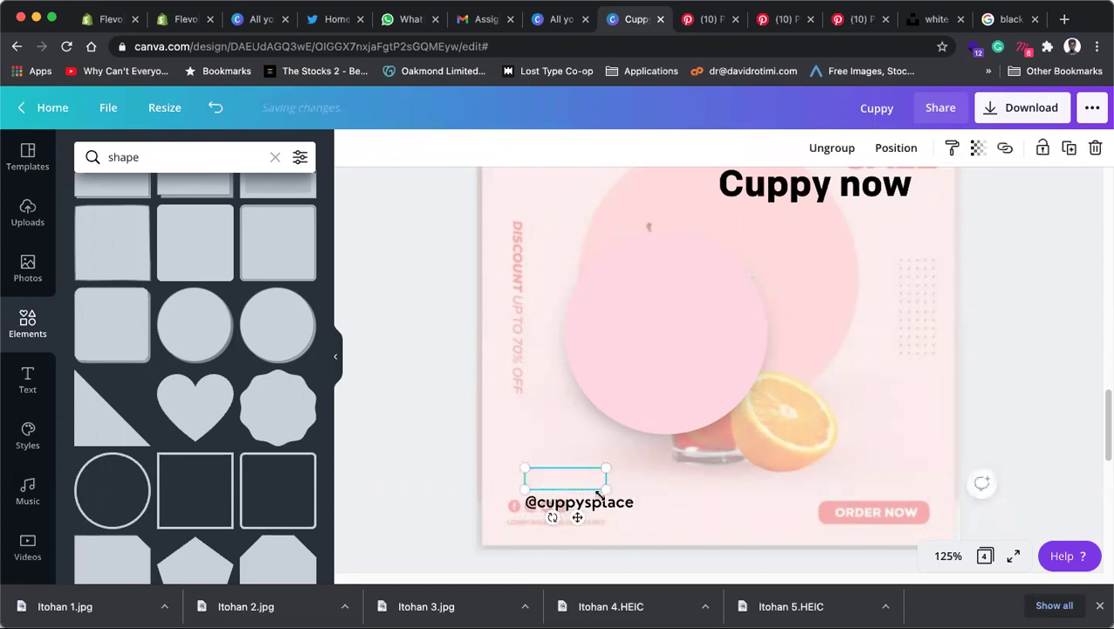
{"action": "left_click", "coordinate": [579, 506]}
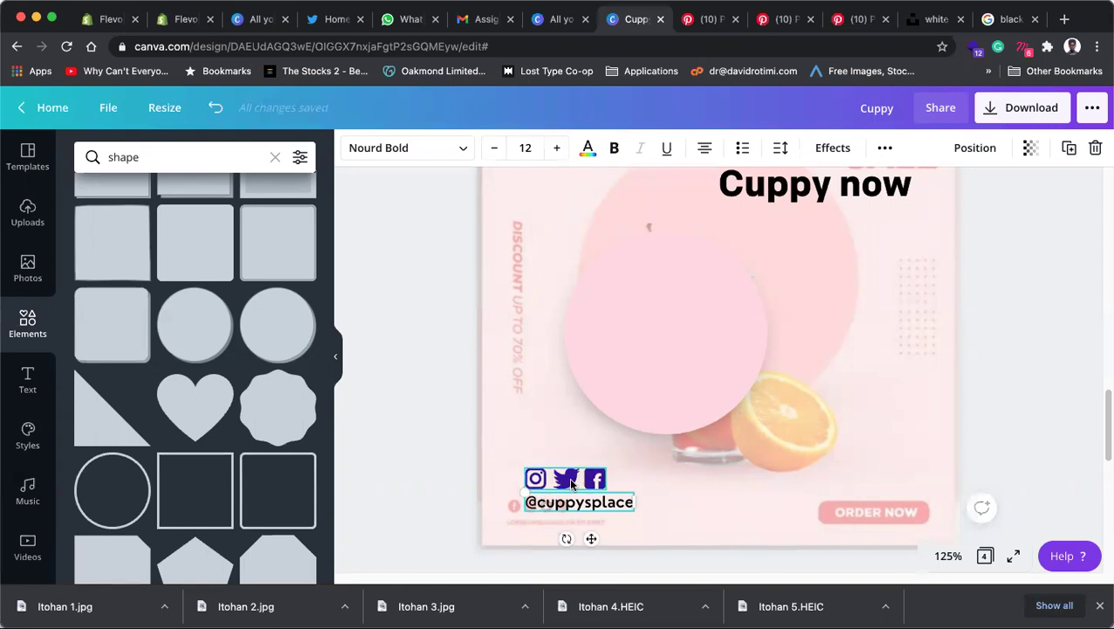
{"action": "left_click", "coordinate": [572, 483], "text": "shift"}
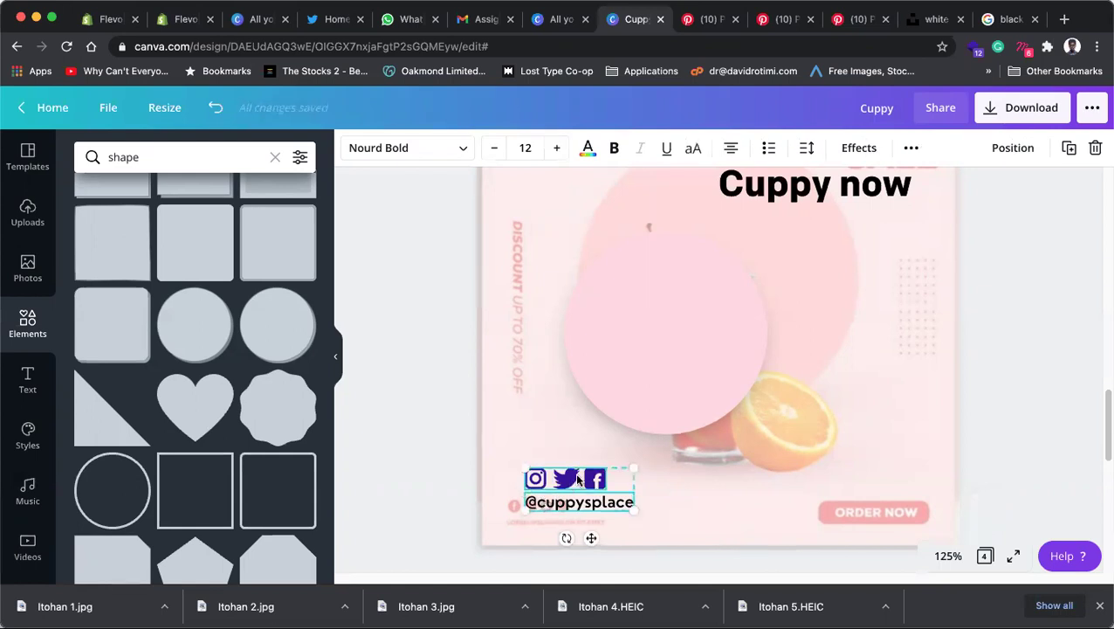
{"action": "left_click", "coordinate": [412, 466]}
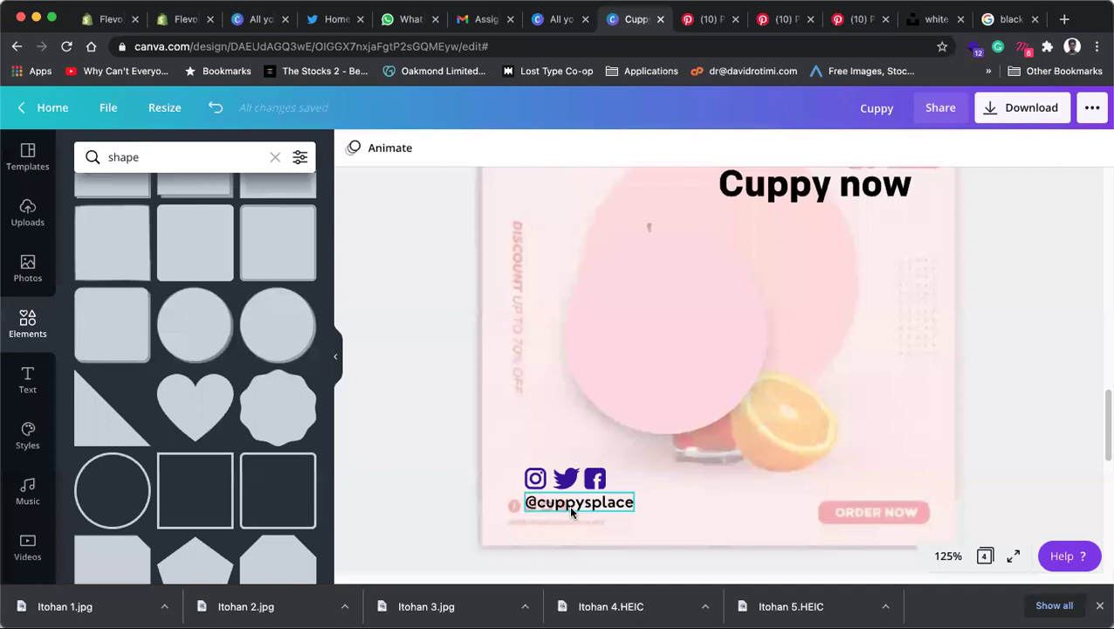
{"action": "left_click", "coordinate": [576, 511]}
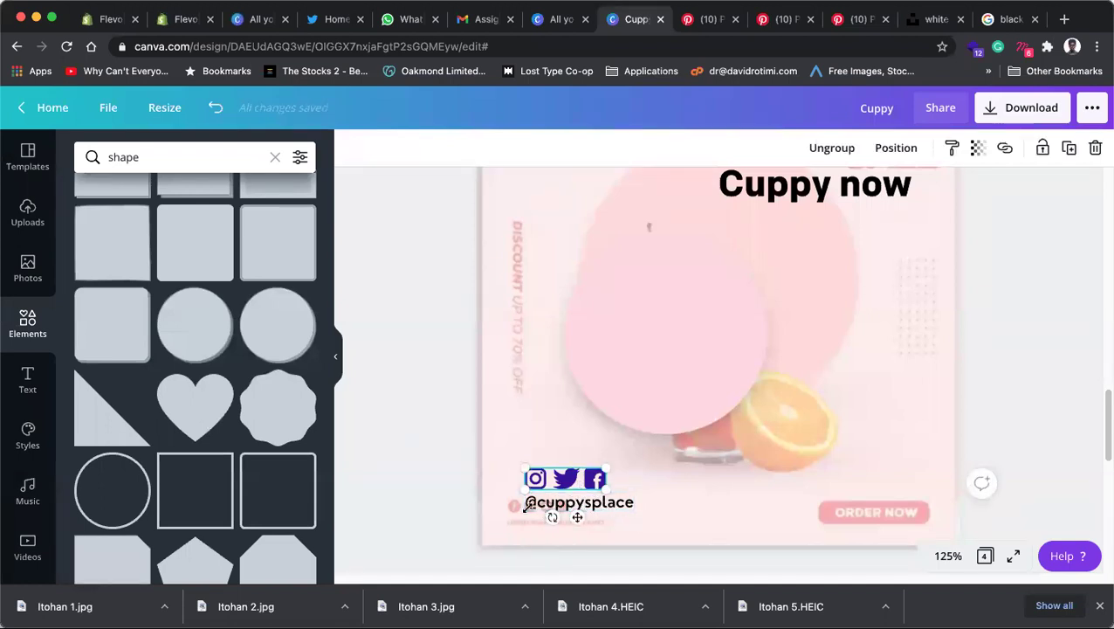
Step: Shift the social icons and handle up slightly, undoing the accidental move of the handle
{"action": "left_click", "coordinate": [558, 494]}
{"action": "left_click_drag", "start_coordinate": [567, 479], "coordinate": [570, 445]}
{"action": "left_click", "coordinate": [559, 479]}
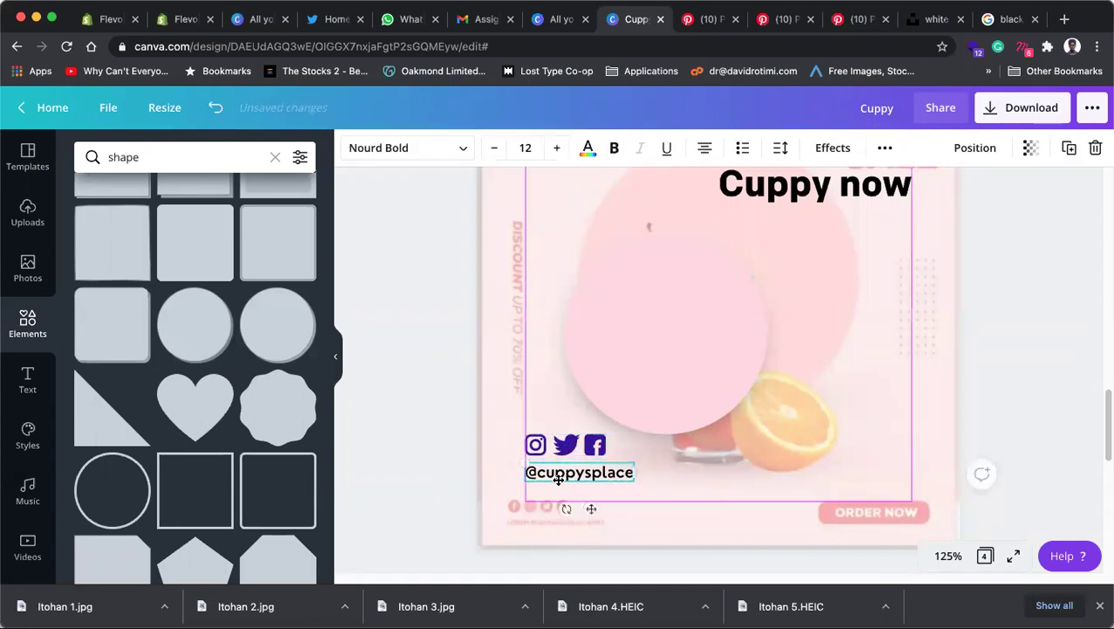
{"action": "key", "text": "ctrl+z"}
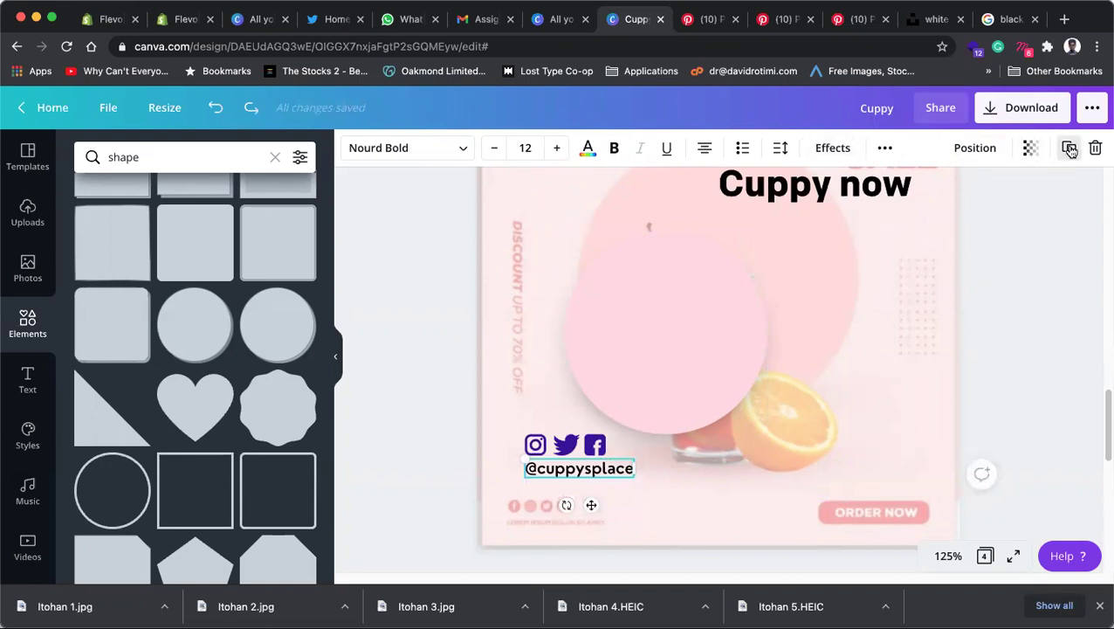
{"action": "left_click", "coordinate": [1070, 150]}
{"action": "left_click_drag", "start_coordinate": [596, 489], "coordinate": [586, 495]}
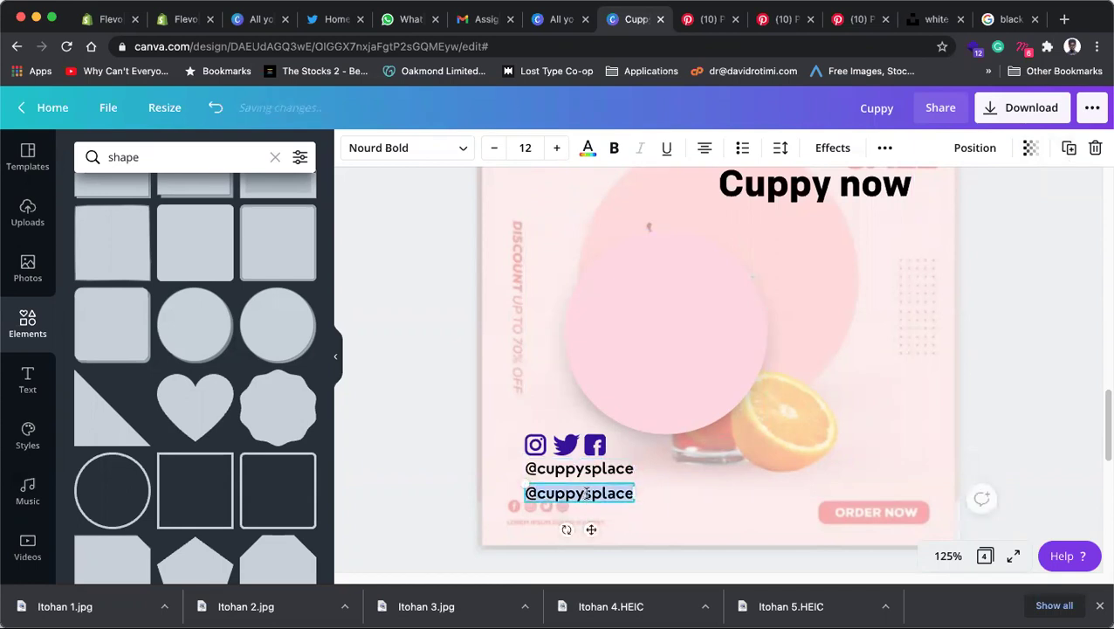
{"action": "key", "text": "BackSpace"}
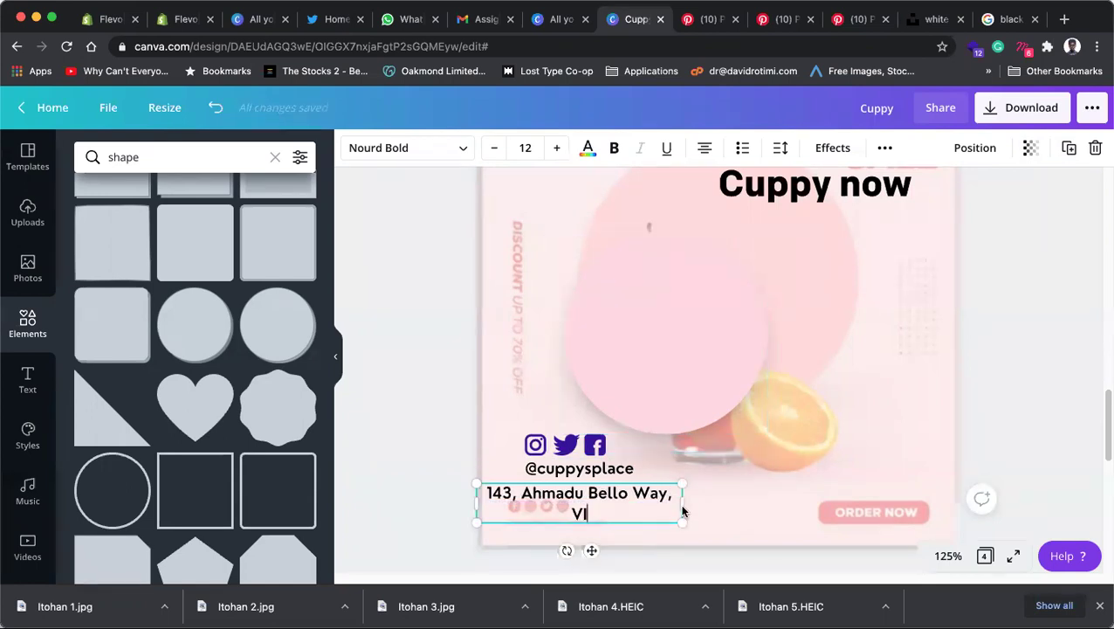
{"action": "left_click_drag", "start_coordinate": [689, 505], "coordinate": [712, 505]}
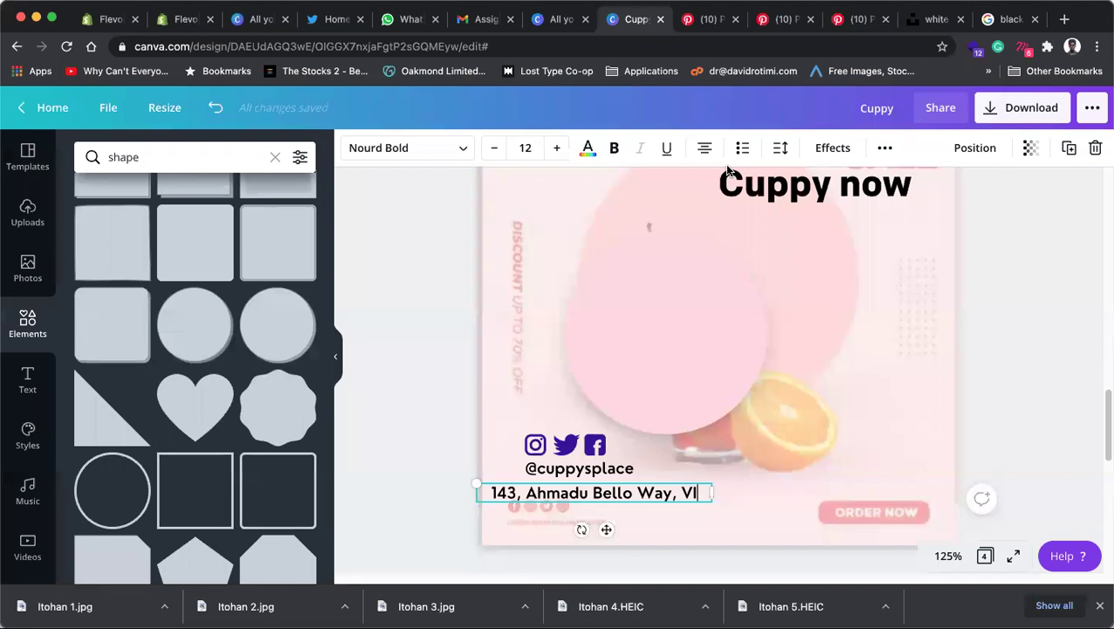
{"action": "left_click", "coordinate": [597, 447]}
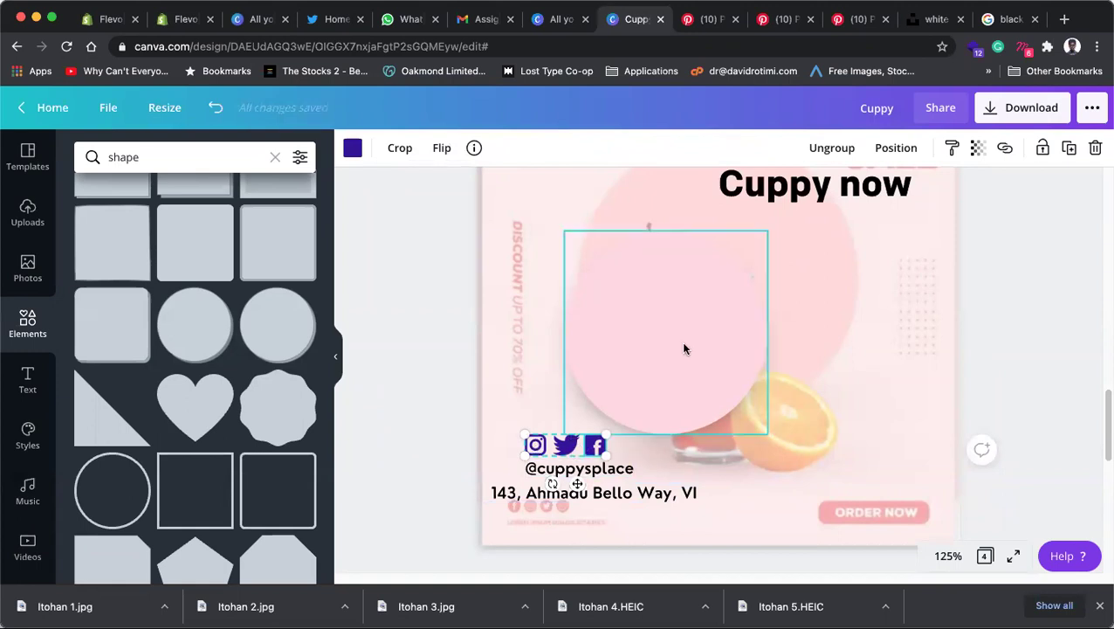
{"action": "left_click", "coordinate": [556, 445]}
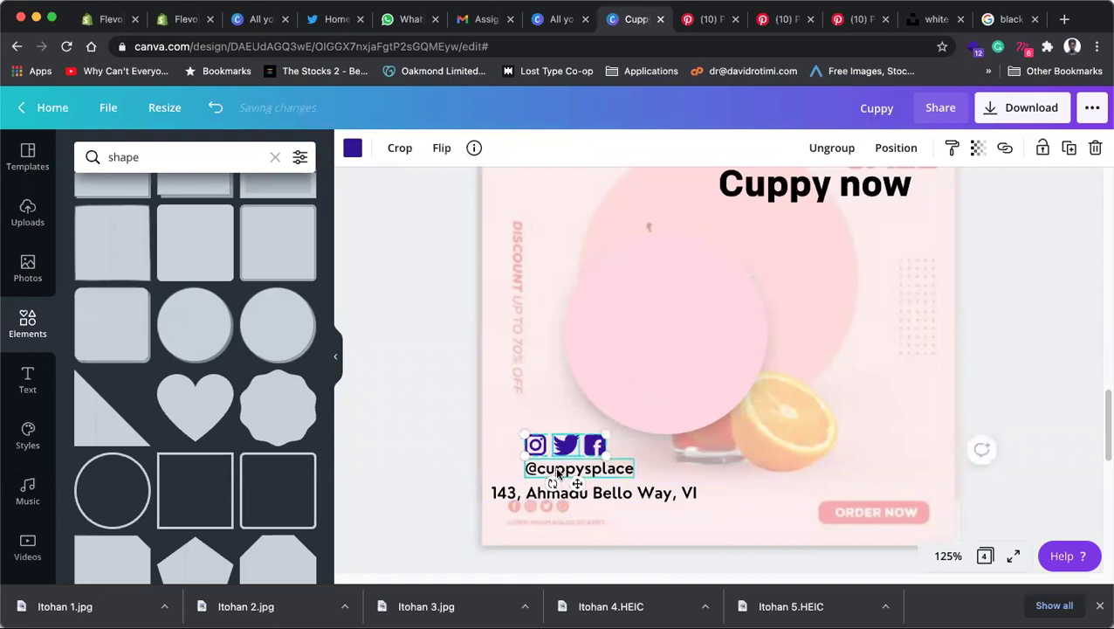
{"action": "left_click", "coordinate": [563, 494], "text": "shift"}
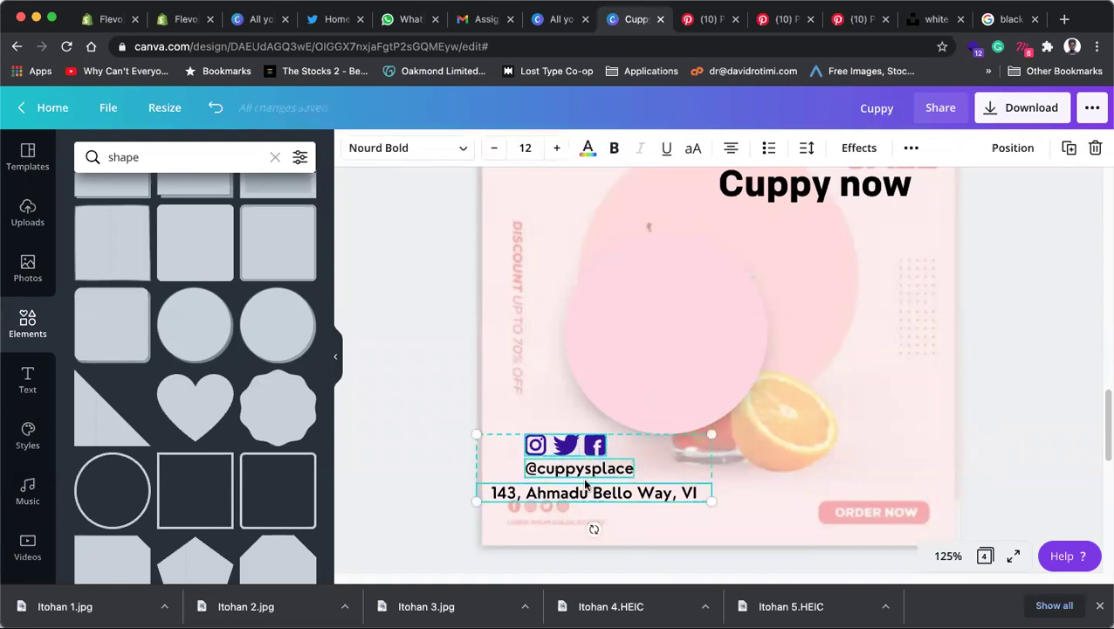
{"action": "left_click", "coordinate": [516, 469]}
{"action": "left_click", "coordinate": [556, 496]}
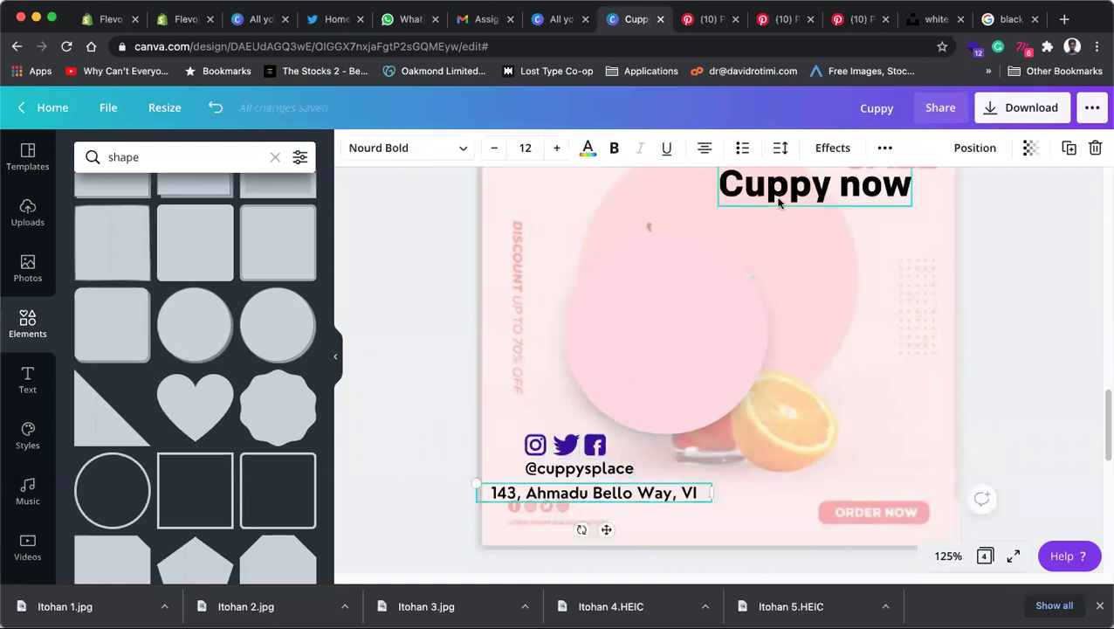
{"action": "left_click", "coordinate": [704, 147]}
{"action": "left_click_drag", "start_coordinate": [592, 495], "coordinate": [626, 495]}
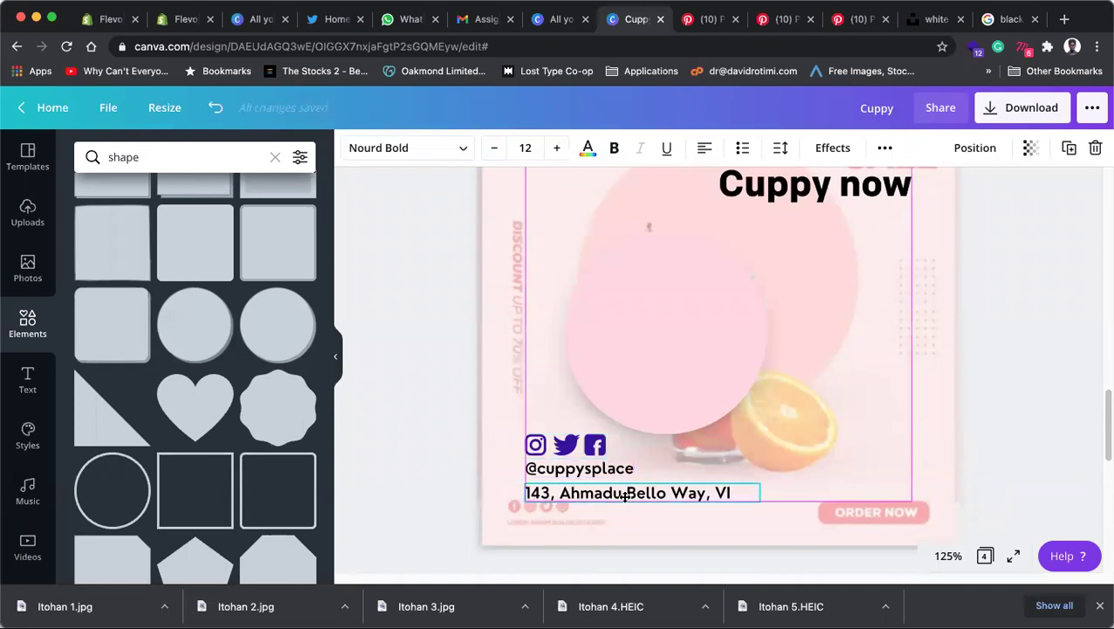
{"action": "left_click", "coordinate": [597, 447]}
{"action": "key", "text": "Down"}
{"action": "key", "text": "Down"}
{"action": "key", "text": "Down"}
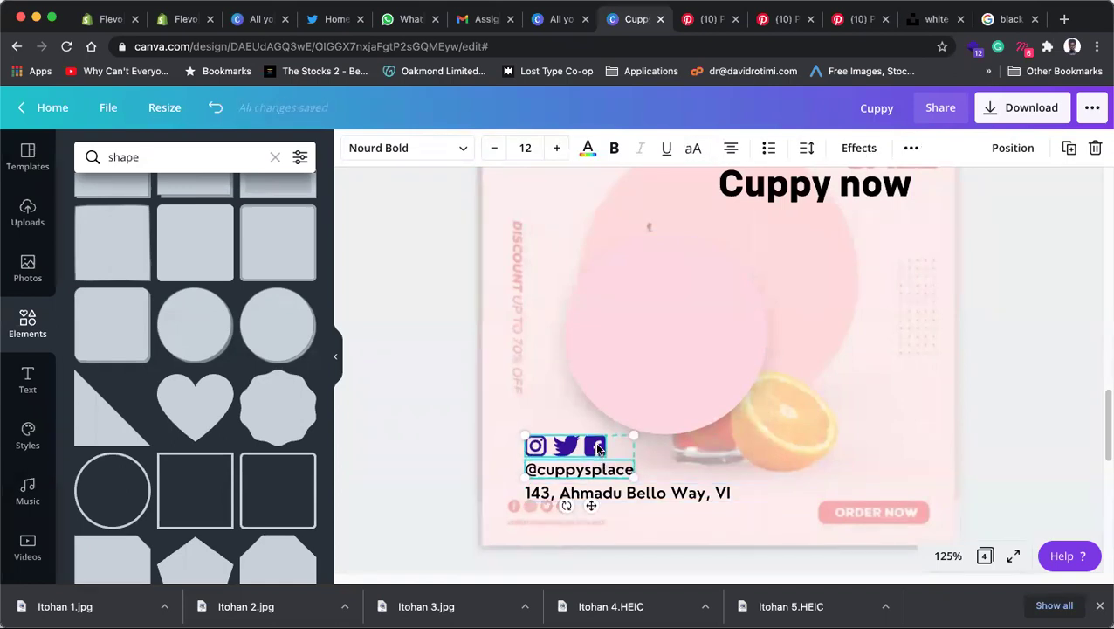
{"action": "left_click", "coordinate": [1006, 428]}
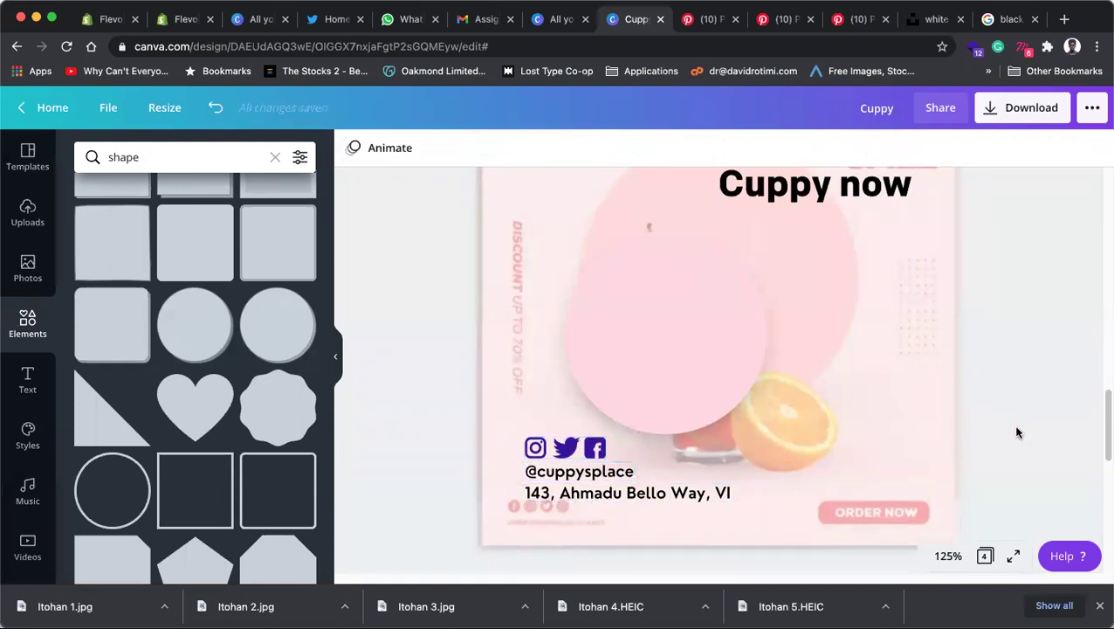
Step: Try moving the pink circle and its shadow, then undo both moves
{"action": "left_click", "coordinate": [708, 376]}
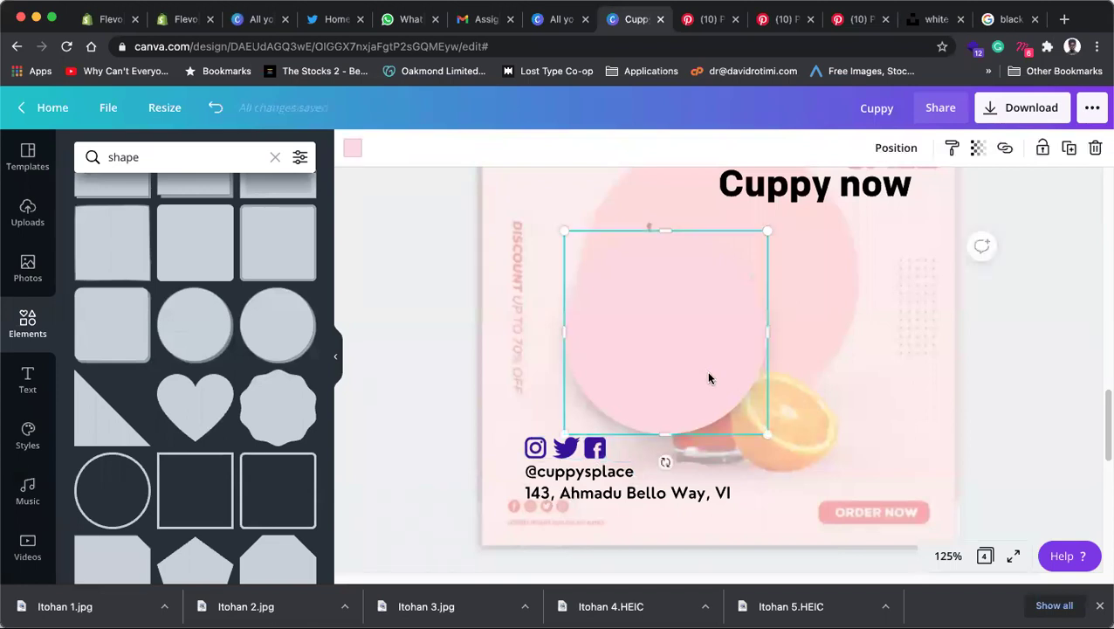
{"action": "left_click_drag", "start_coordinate": [704, 376], "coordinate": [863, 425]}
{"action": "key", "text": "super+z"}
{"action": "left_click", "coordinate": [549, 408], "text": "shift"}
{"action": "mouse_move", "coordinate": [710, 360]}
{"action": "left_mouse_down"}
{"action": "mouse_move", "coordinate": [803, 398]}
{"action": "mouse_move", "coordinate": [699, 368]}
{"action": "mouse_move", "coordinate": [714, 353]}
{"action": "left_mouse_up"}
{"action": "key", "text": "super+z"}
{"action": "scroll", "coordinate": [195, 376], "scroll_direction": "down", "scroll_amount": 10}
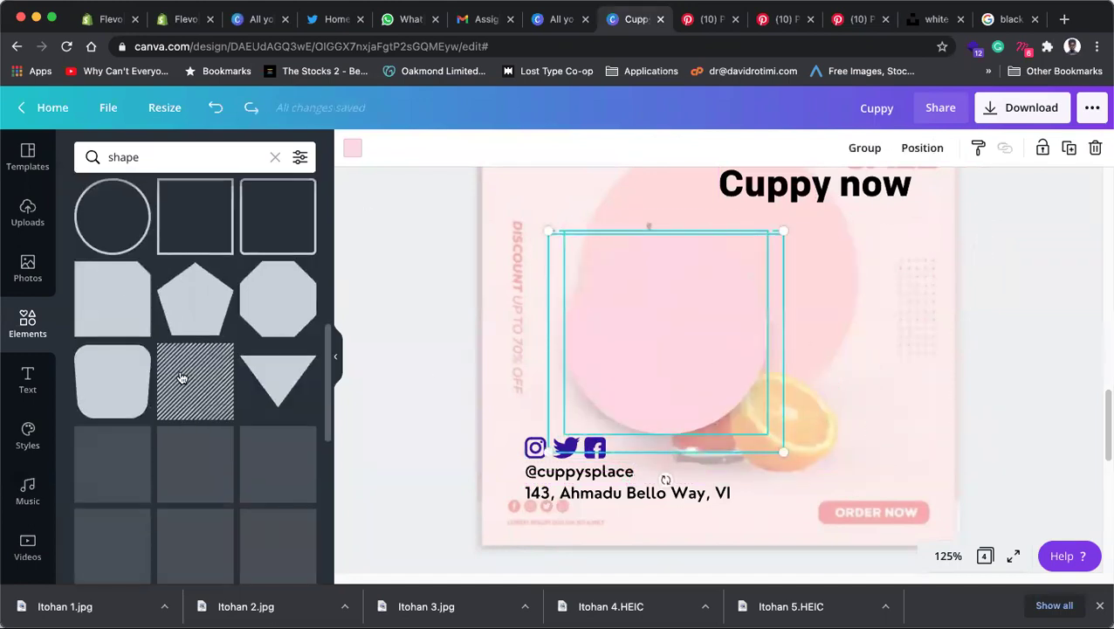
{"action": "scroll", "coordinate": [166, 381], "scroll_direction": "down", "scroll_amount": 5}
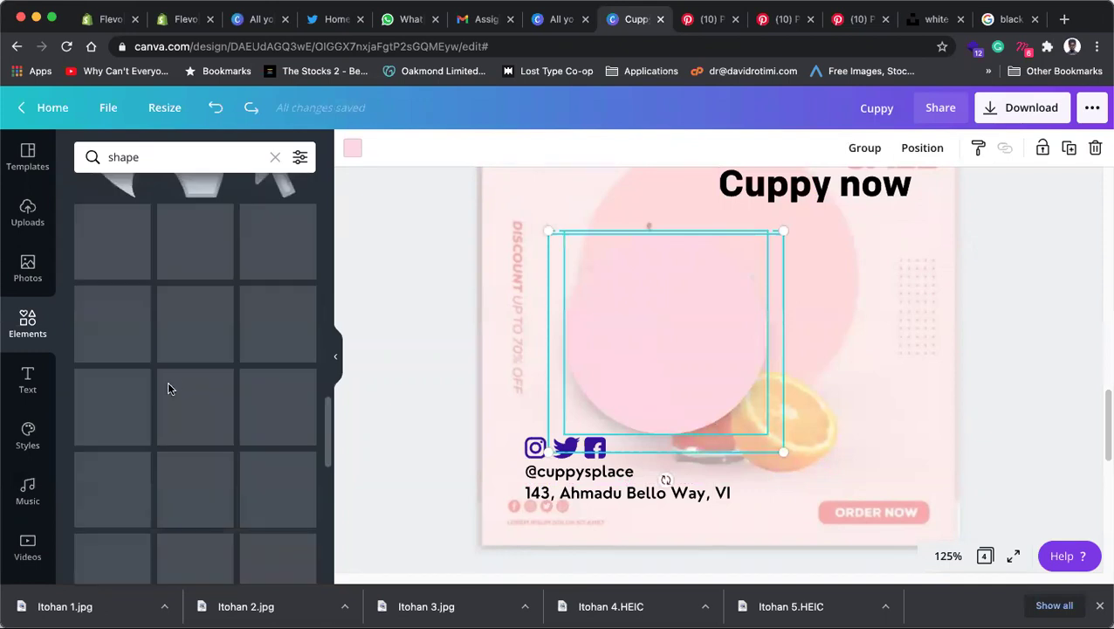
{"action": "scroll", "coordinate": [195, 343], "scroll_direction": "down", "scroll_amount": 8}
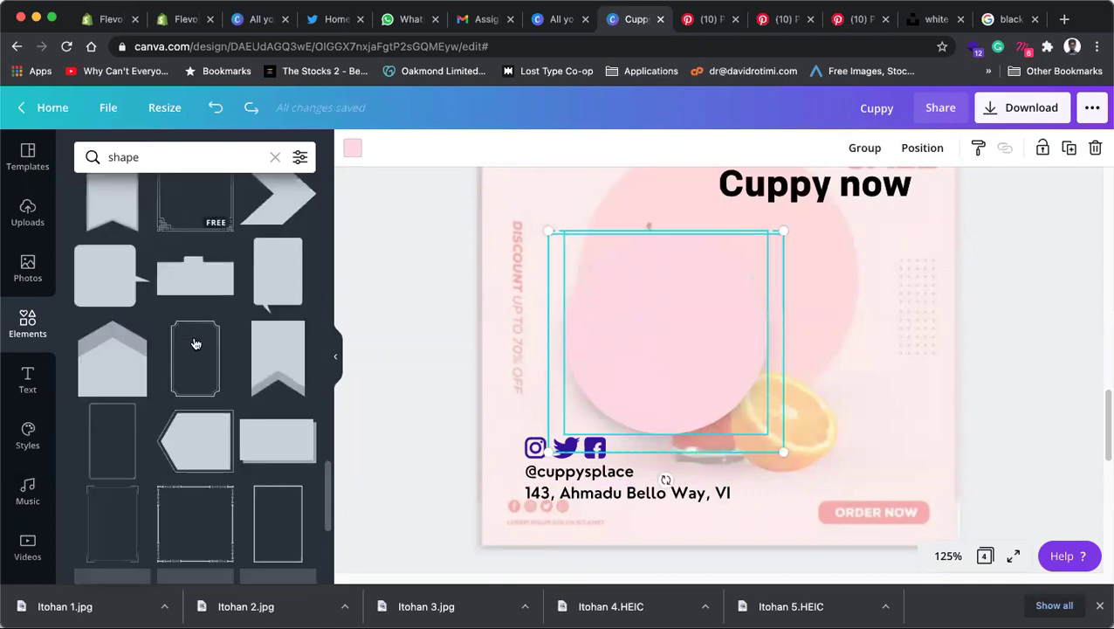
{"action": "scroll", "coordinate": [195, 342], "scroll_direction": "down", "scroll_amount": 10}
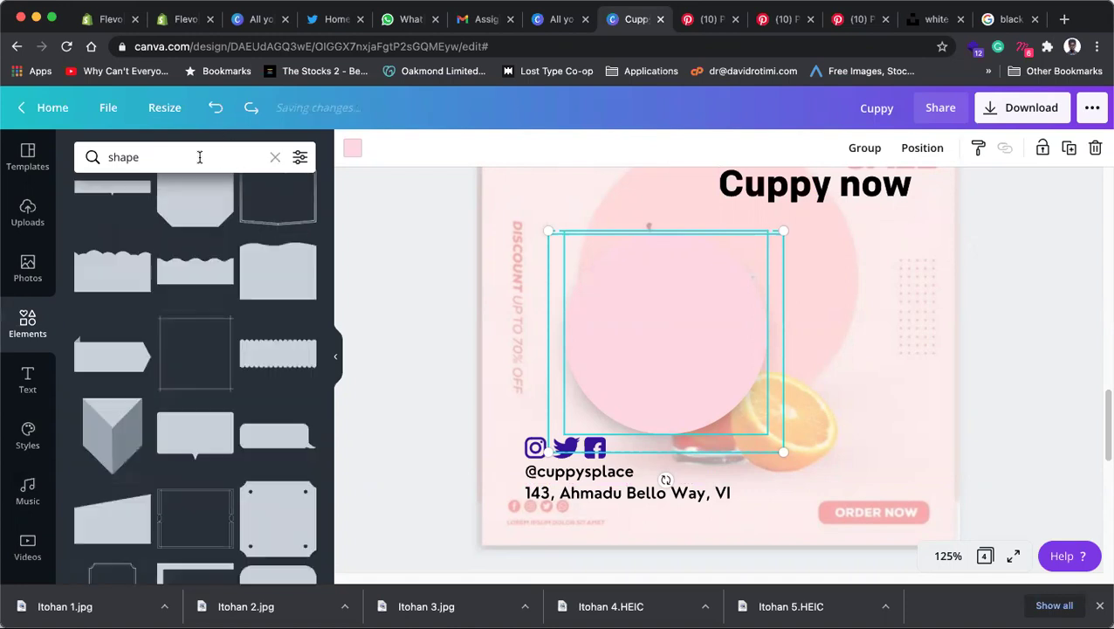
Step: Search the Elements library for 'pattern' and browse the results
{"action": "left_click", "coordinate": [199, 157]}
{"action": "type", "text": "pattern"}
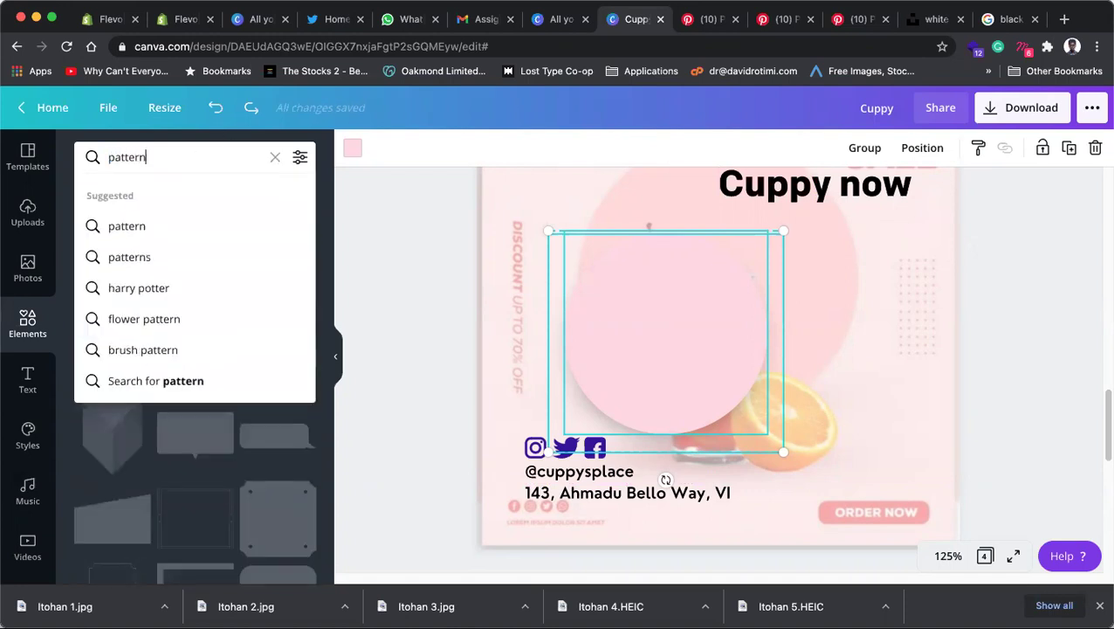
{"action": "key", "text": "Return"}
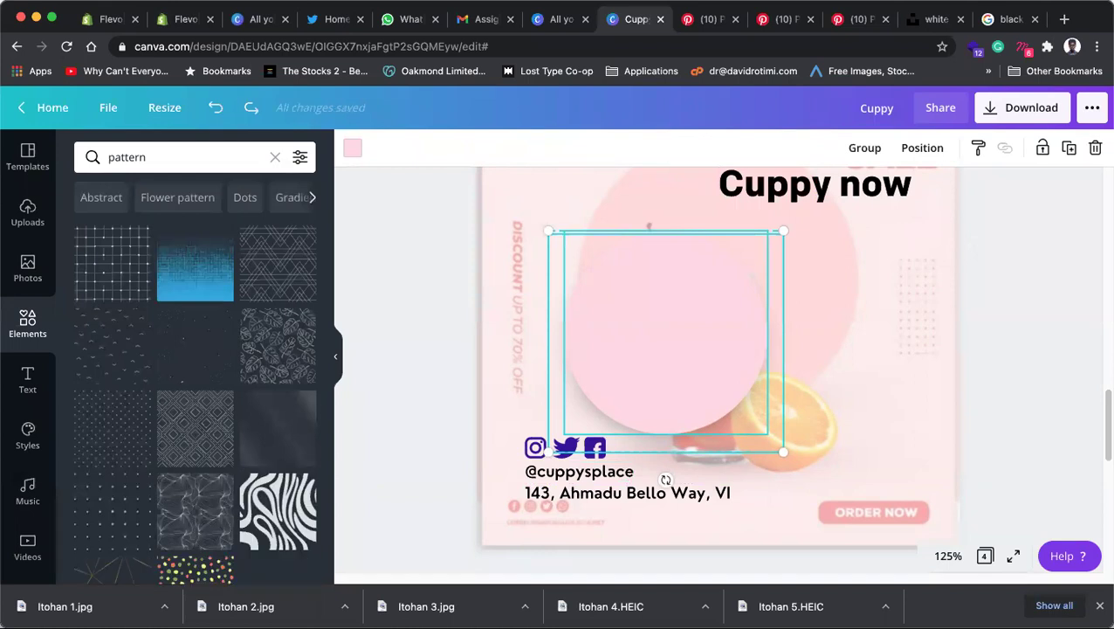
{"action": "scroll", "coordinate": [191, 509], "scroll_direction": "down", "scroll_amount": 5}
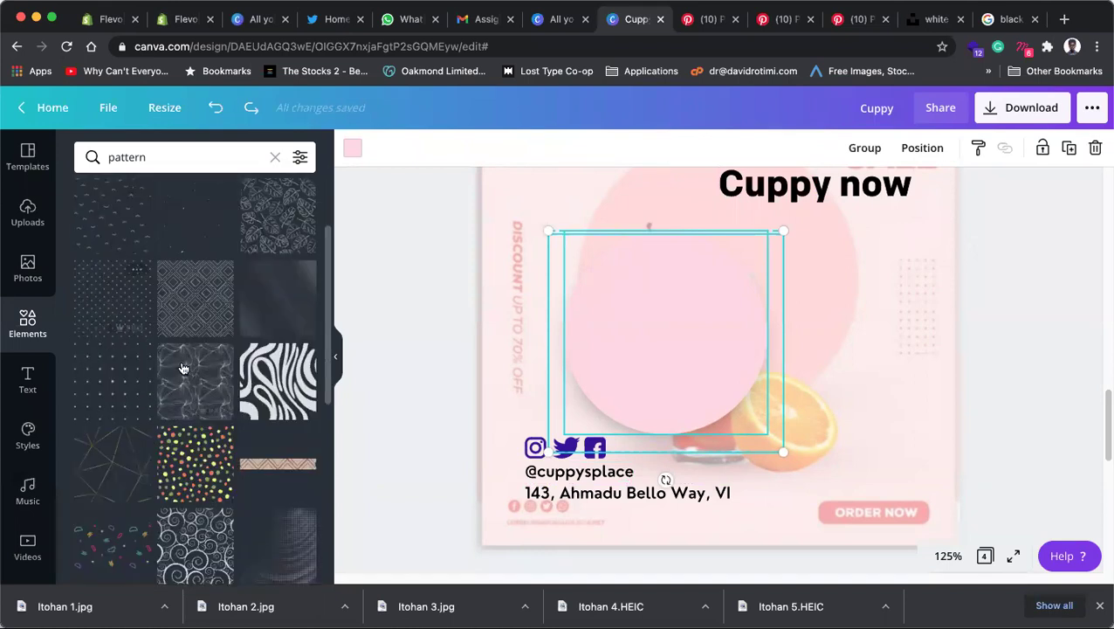
{"action": "scroll", "coordinate": [190, 503], "scroll_direction": "down", "scroll_amount": 15}
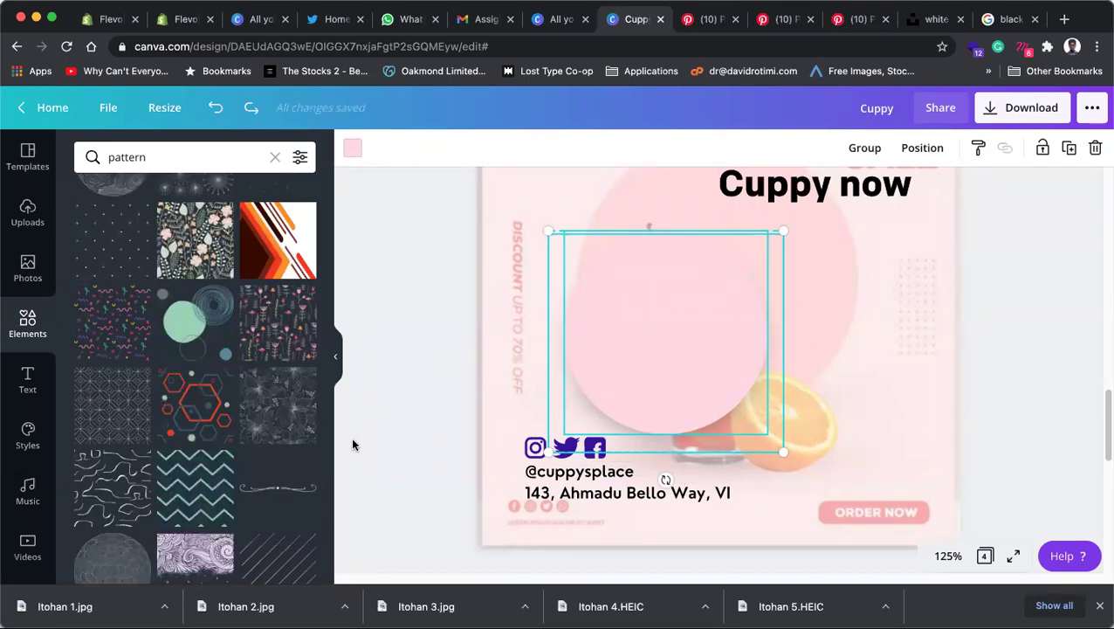
{"action": "scroll", "coordinate": [352, 444], "scroll_direction": "down", "scroll_amount": 5}
{"action": "scroll", "coordinate": [192, 393], "scroll_direction": "down", "scroll_amount": 5}
{"action": "scroll", "coordinate": [594, 427], "scroll_direction": "up", "scroll_amount": 3}
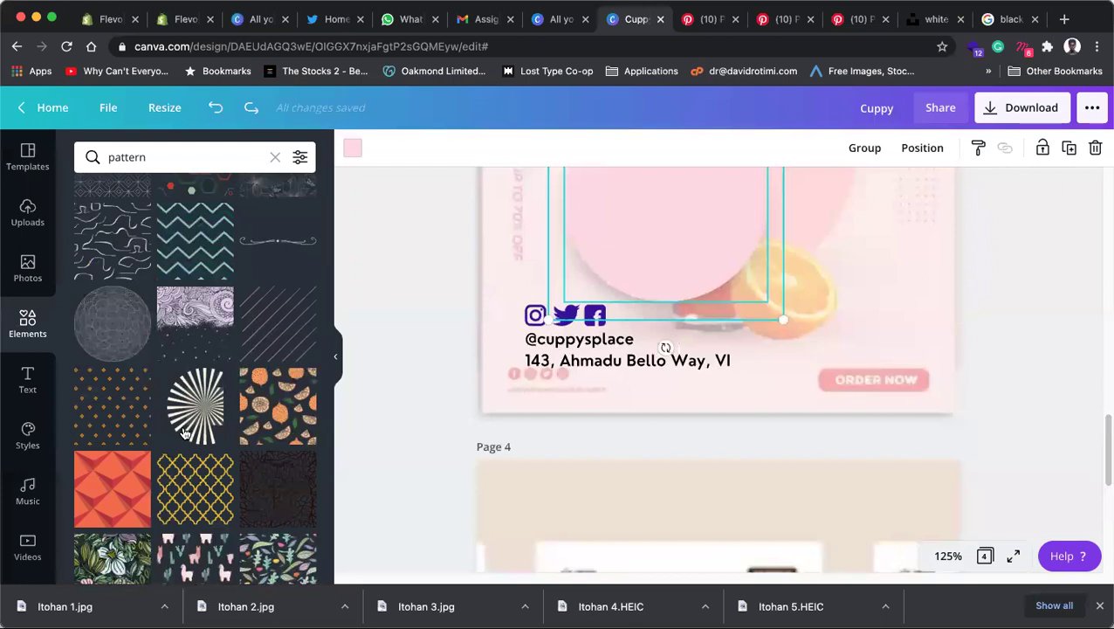
{"action": "scroll", "coordinate": [184, 432], "scroll_direction": "down", "scroll_amount": 3}
{"action": "scroll", "coordinate": [193, 431], "scroll_direction": "down", "scroll_amount": 5}
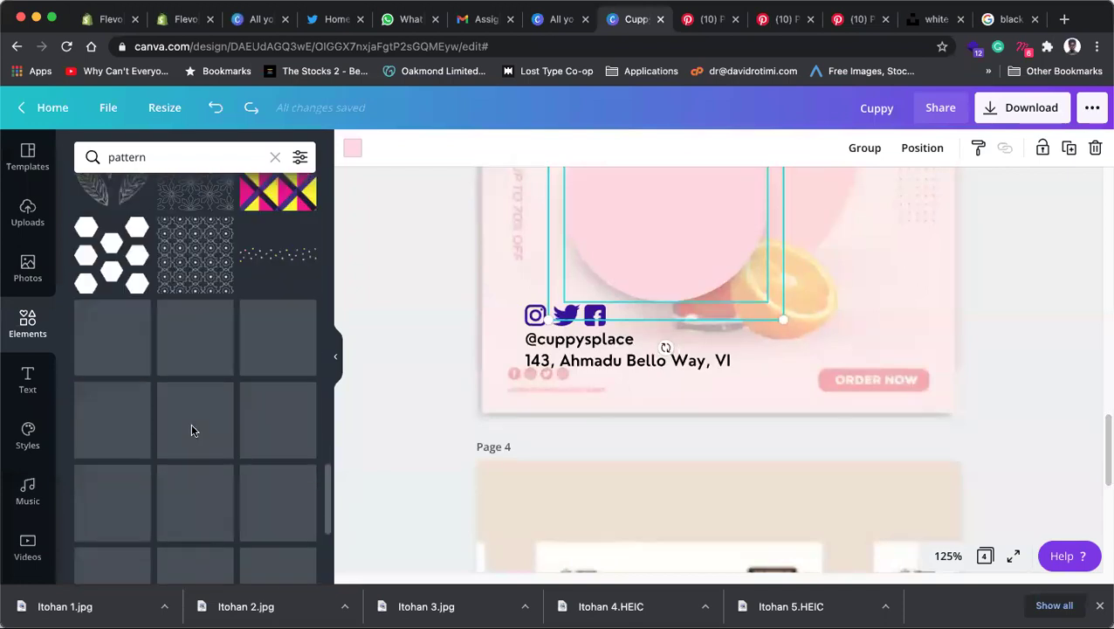
Step: Add the dotted pattern strip, rotate it upright and place it on the page's right side
{"action": "left_click", "coordinate": [276, 259]}
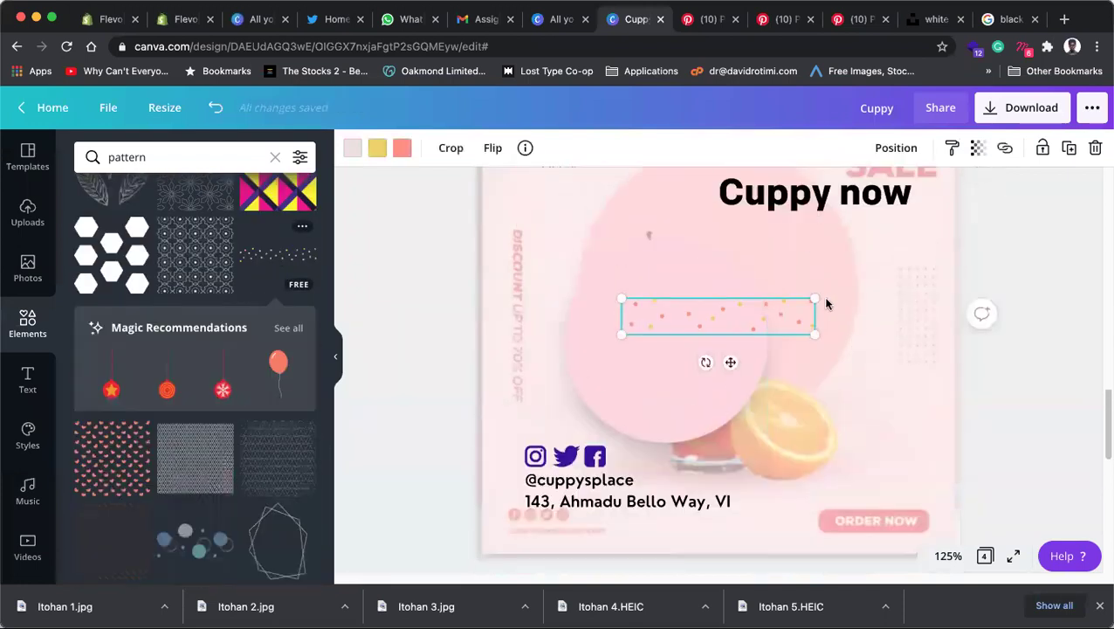
{"action": "scroll", "coordinate": [827, 303], "scroll_direction": "up", "scroll_amount": 2}
{"action": "left_click_drag", "start_coordinate": [705, 449], "coordinate": [630, 390]}
{"action": "left_click_drag", "start_coordinate": [727, 409], "coordinate": [916, 437]}
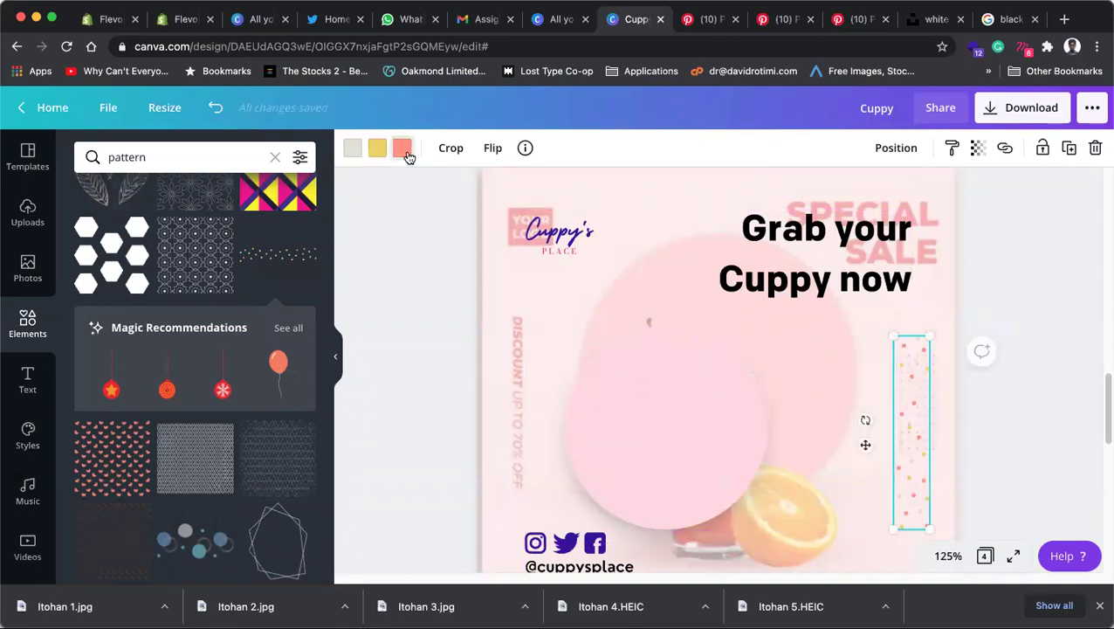
Step: Recolour the pattern's dots to red, purple and a deeper pink #FF86A7
{"action": "left_click", "coordinate": [403, 149]}
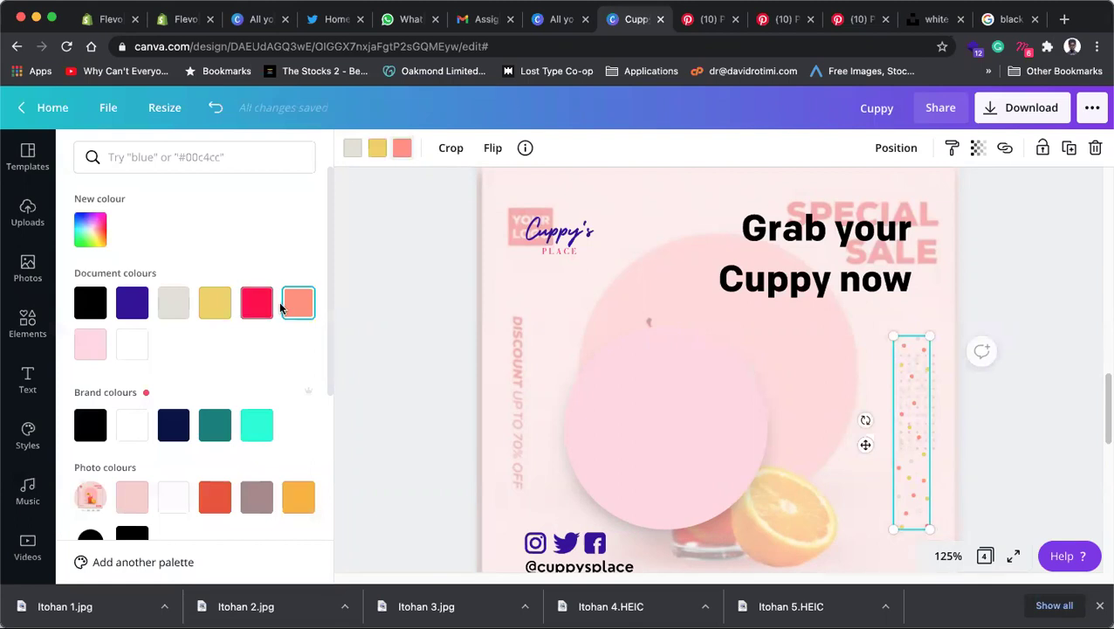
{"action": "left_click", "coordinate": [250, 316]}
{"action": "left_click", "coordinate": [377, 149]}
{"action": "left_click", "coordinate": [132, 302]}
{"action": "left_click", "coordinate": [354, 150]}
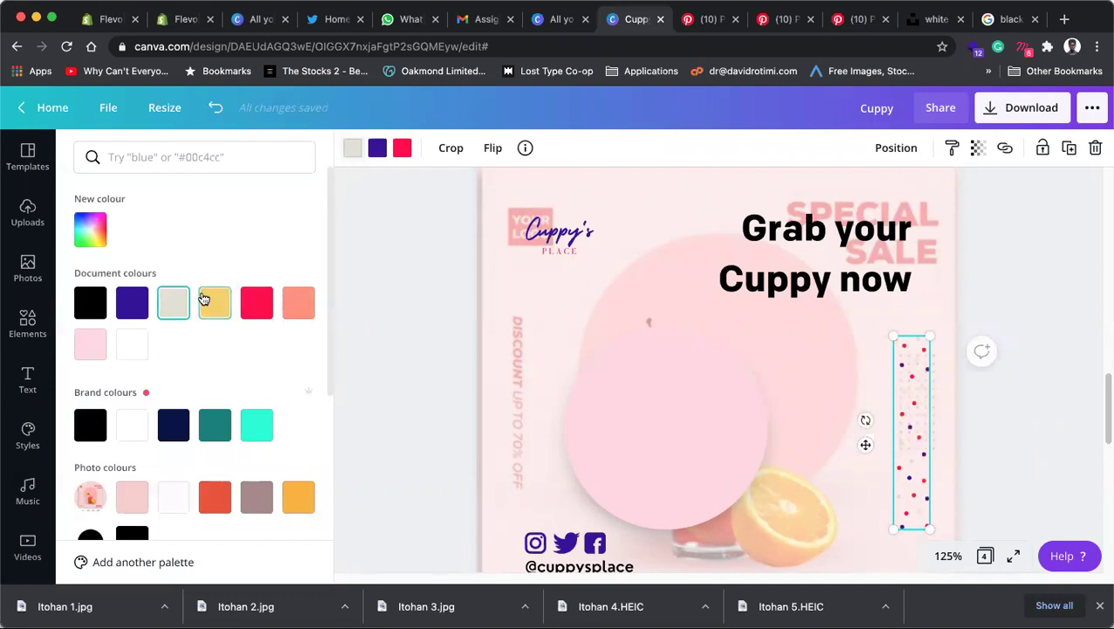
{"action": "left_click", "coordinate": [89, 348]}
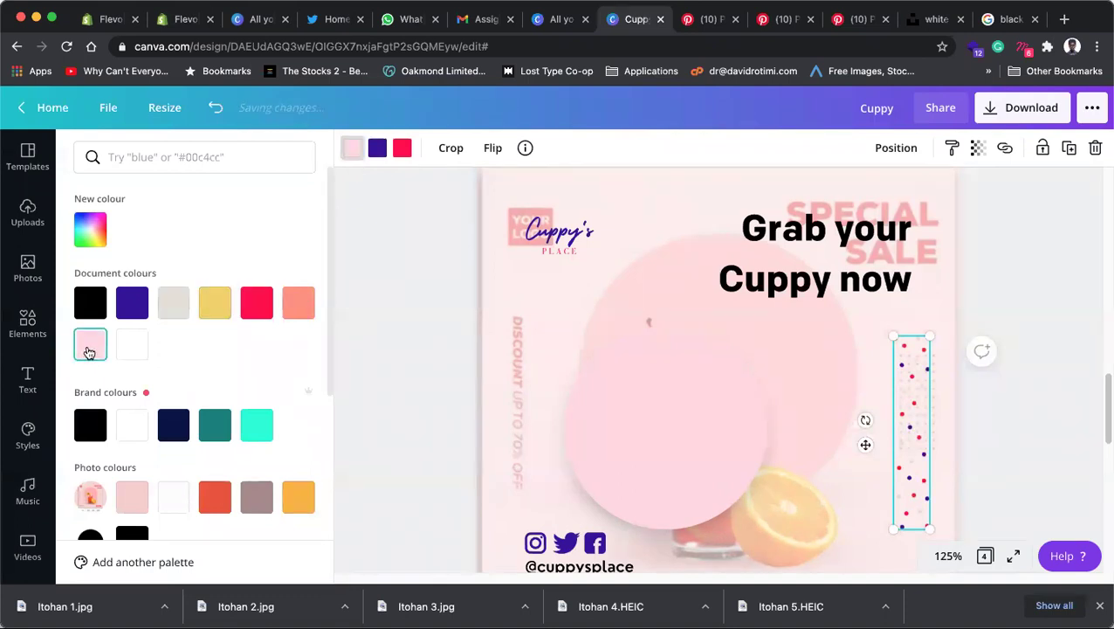
{"action": "left_click", "coordinate": [90, 230]}
{"action": "left_click_drag", "start_coordinate": [119, 270], "coordinate": [182, 270]}
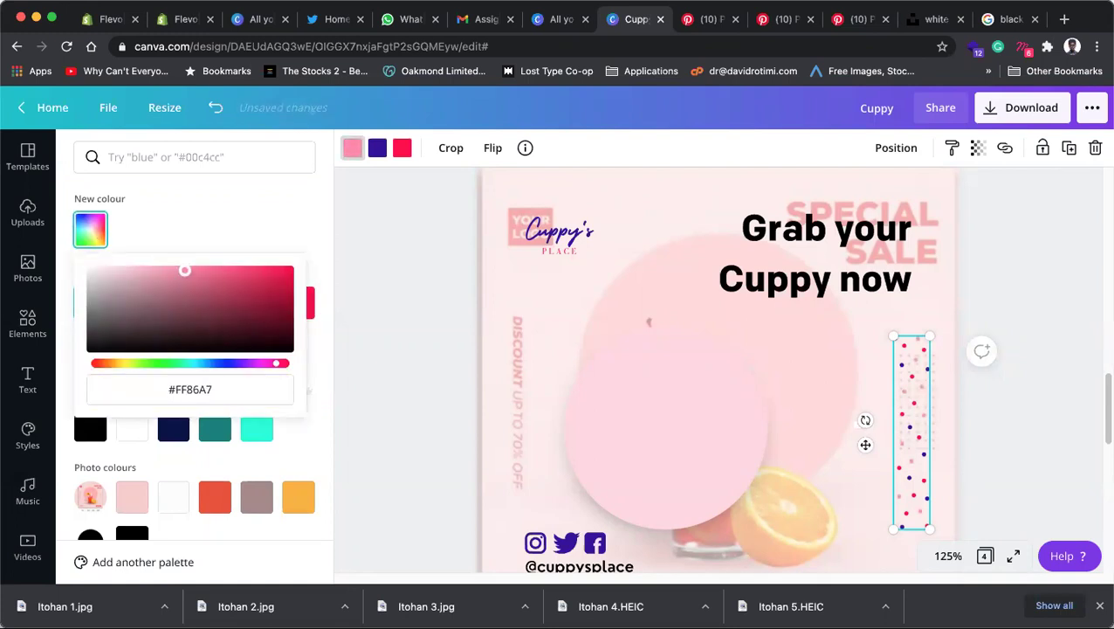
{"action": "left_click", "coordinate": [360, 259]}
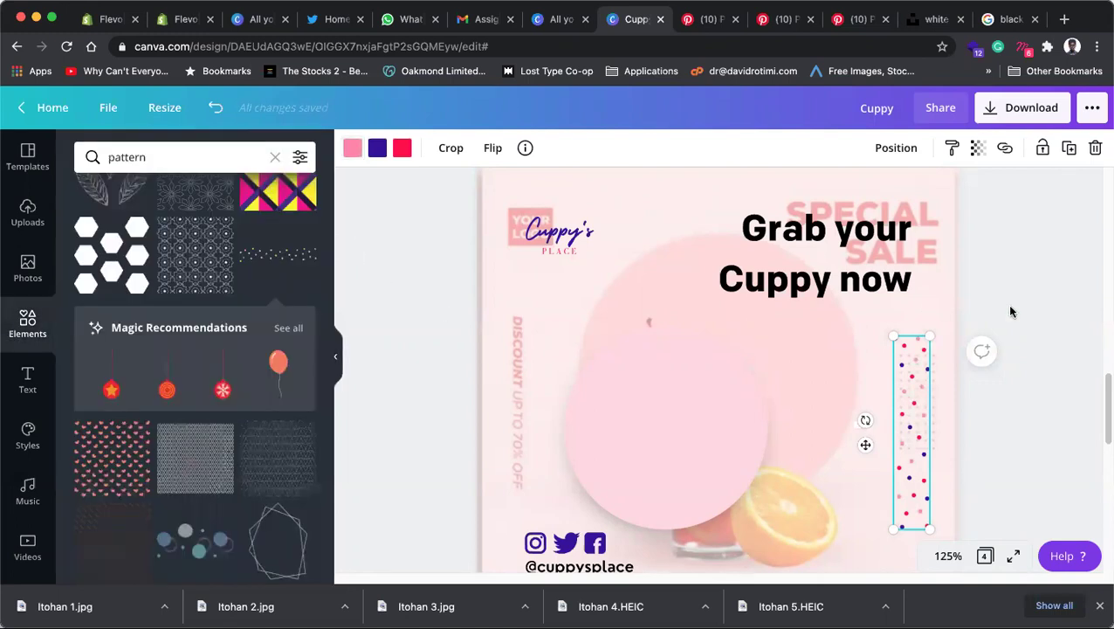
Step: Delete the page's background photo
{"action": "left_click", "coordinate": [1011, 312]}
{"action": "left_click", "coordinate": [952, 255]}
{"action": "left_click", "coordinate": [747, 206]}
{"action": "left_click", "coordinate": [896, 183]}
{"action": "key", "text": "Delete"}
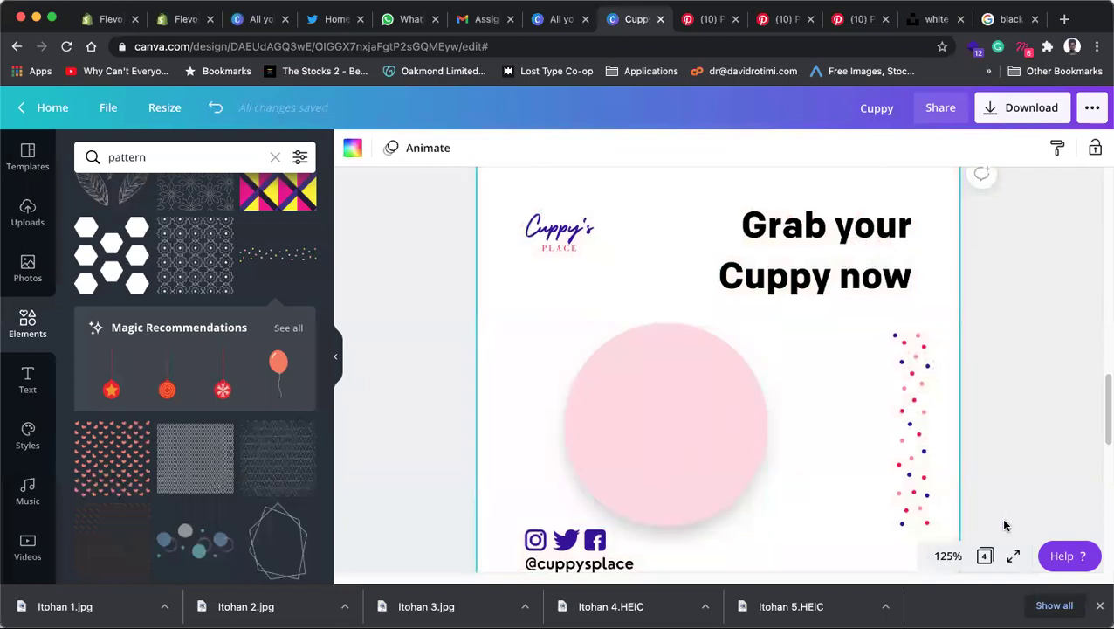
Step: Zoom to Fit so the whole of Page 3 shows at 74%
{"action": "left_click", "coordinate": [949, 557]}
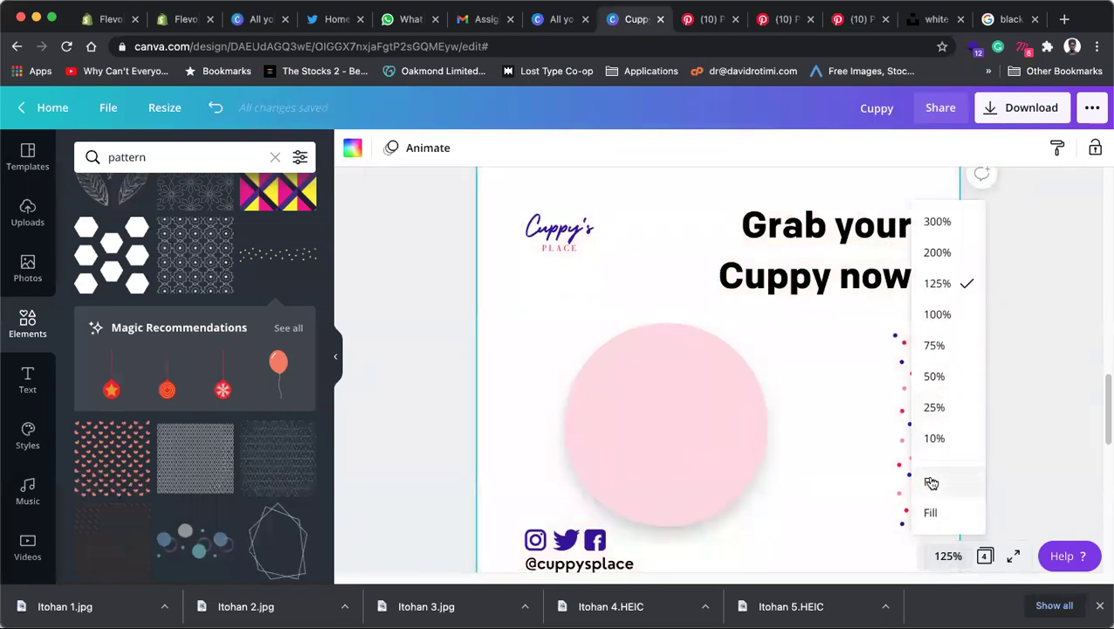
{"action": "left_click", "coordinate": [931, 481]}
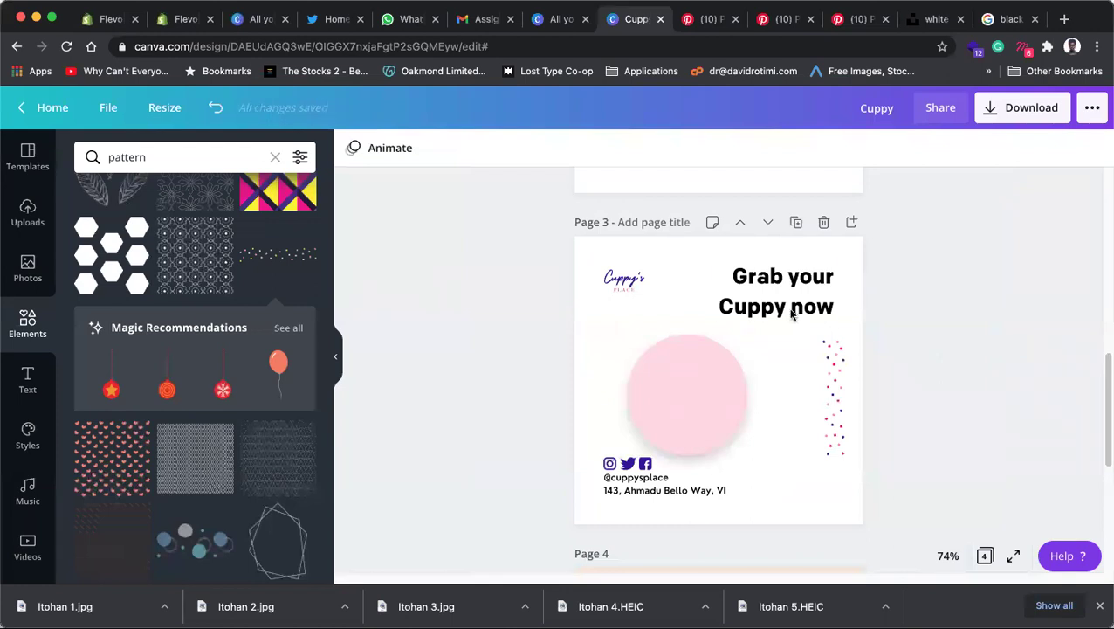
{"action": "left_click", "coordinate": [716, 408]}
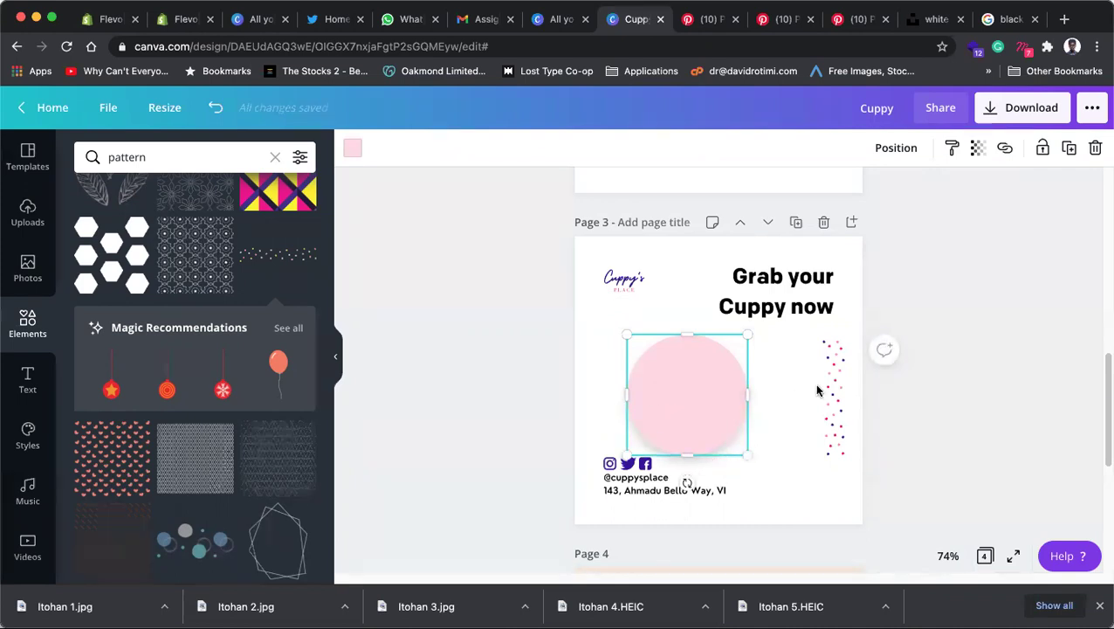
{"action": "left_click", "coordinate": [790, 410]}
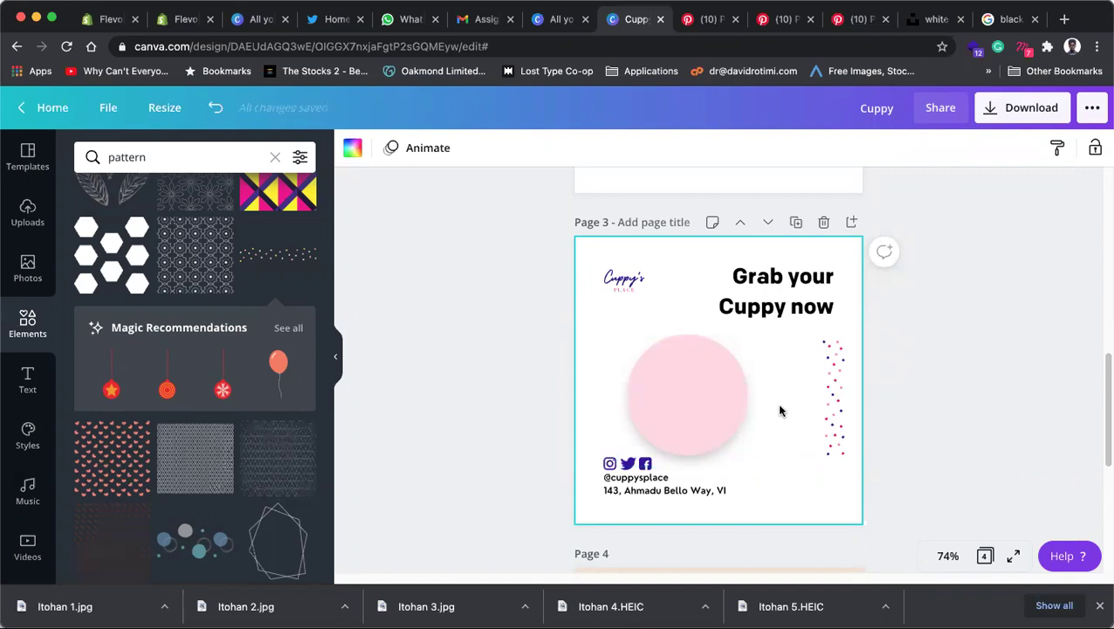
Step: Delete the dotted pattern, then move the pink circle right and enlarge it to about 388 by 366
{"action": "left_click", "coordinate": [828, 385]}
{"action": "key", "text": "Delete"}
{"action": "left_click_drag", "start_coordinate": [794, 467], "coordinate": [612, 329]}
{"action": "left_click_drag", "start_coordinate": [719, 413], "coordinate": [849, 475]}
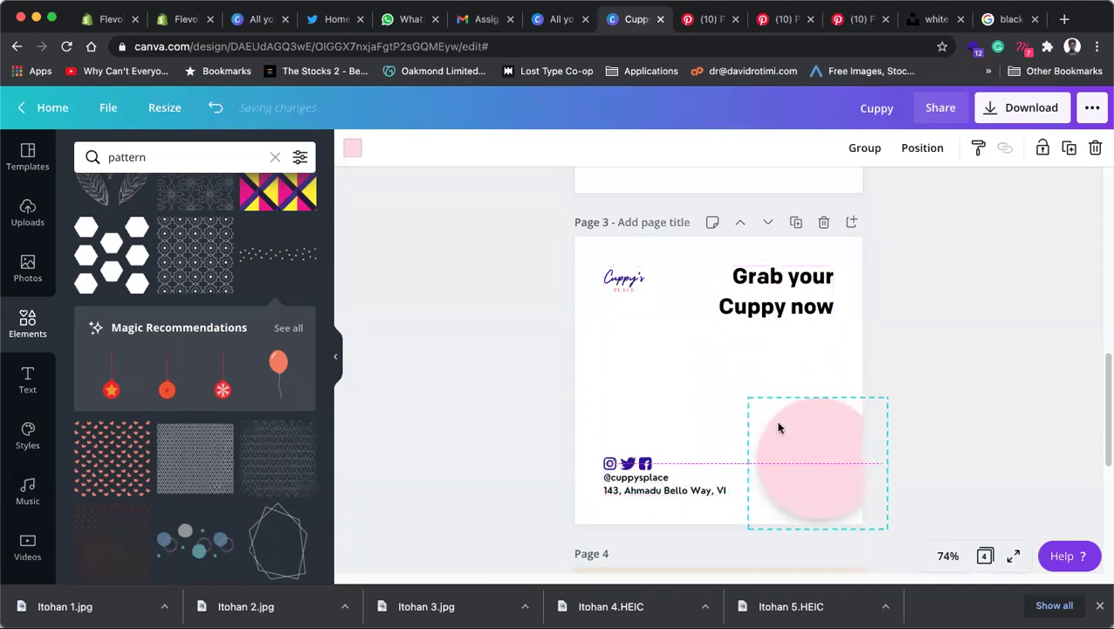
{"action": "left_click_drag", "start_coordinate": [745, 398], "coordinate": [665, 319]}
{"action": "left_click_drag", "start_coordinate": [803, 445], "coordinate": [799, 453]}
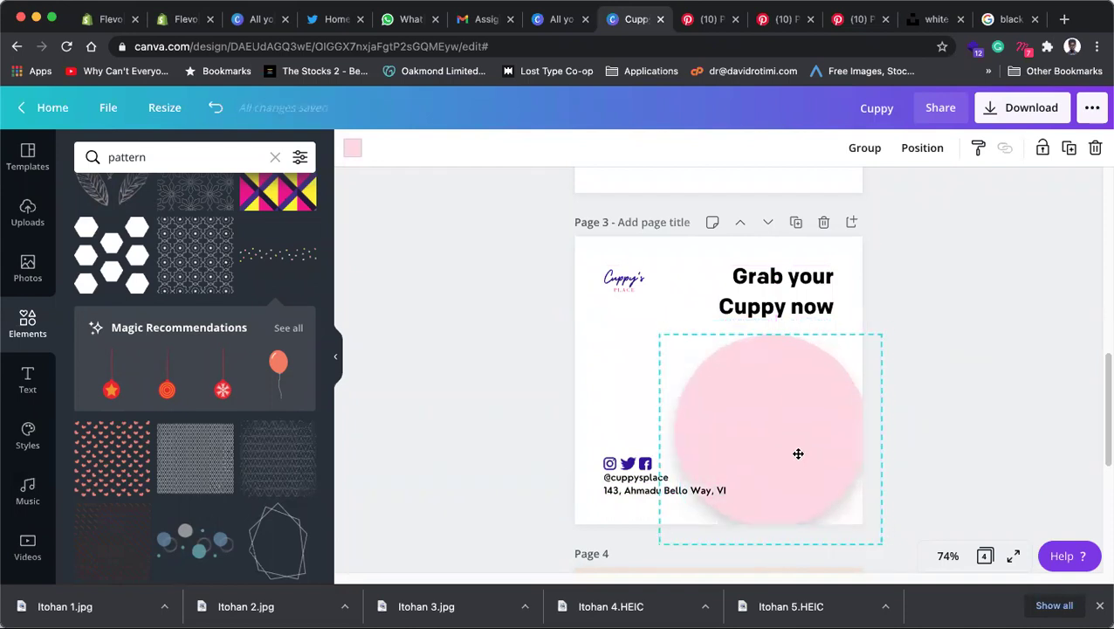
{"action": "mouse_move", "coordinate": [662, 339]}
{"action": "left_mouse_down"}
{"action": "mouse_move", "coordinate": [672, 347]}
{"action": "mouse_move", "coordinate": [654, 335]}
{"action": "mouse_move", "coordinate": [666, 338]}
{"action": "left_mouse_up"}
Step: Left-align the heading and shift it toward the logo, then undo back to the small centred circle
{"action": "left_click", "coordinate": [784, 298]}
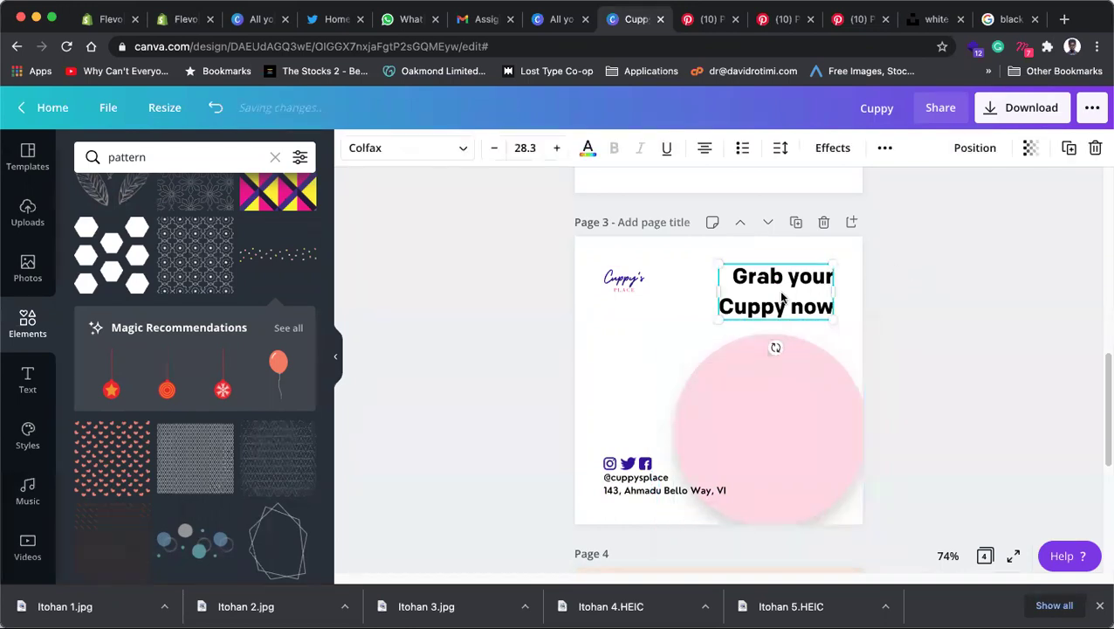
{"action": "left_click", "coordinate": [705, 148]}
{"action": "left_click_drag", "start_coordinate": [762, 314], "coordinate": [661, 350]}
{"action": "left_click", "coordinate": [882, 329]}
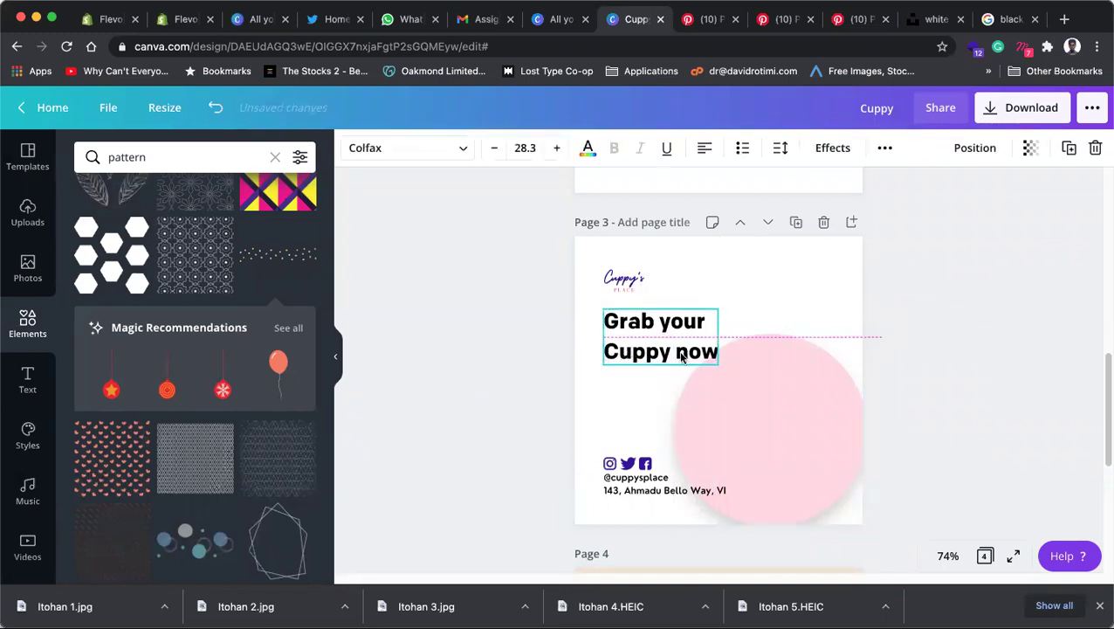
{"action": "left_click", "coordinate": [814, 455]}
{"action": "left_click_drag", "start_coordinate": [901, 541], "coordinate": [817, 411]}
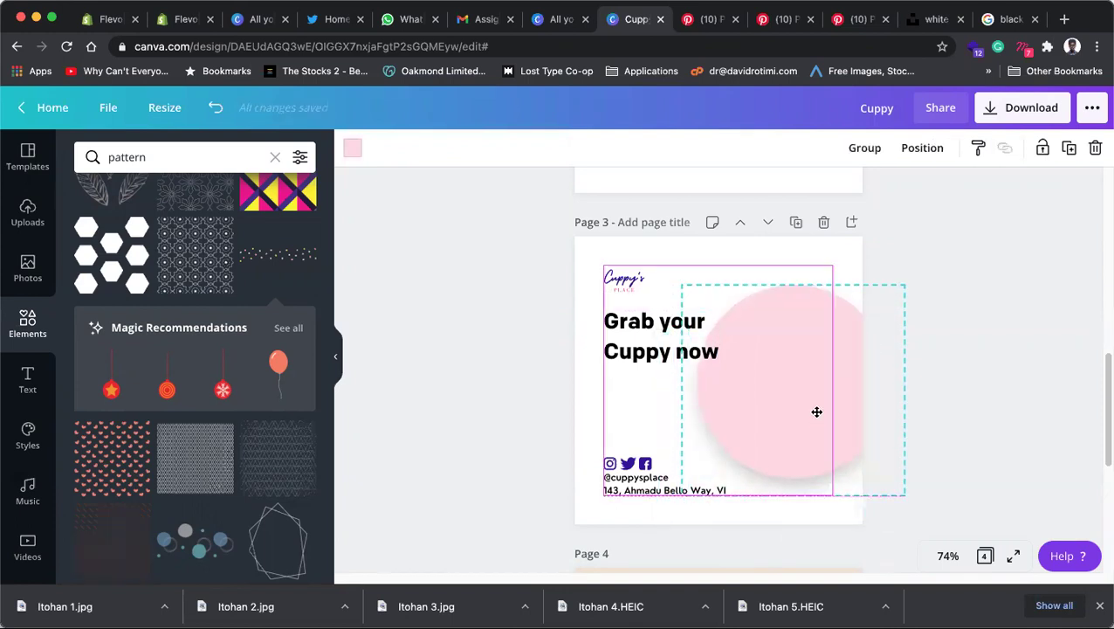
{"action": "key", "text": "super+z"}
{"action": "key", "text": "super+z"}
{"action": "key", "text": "super+z"}
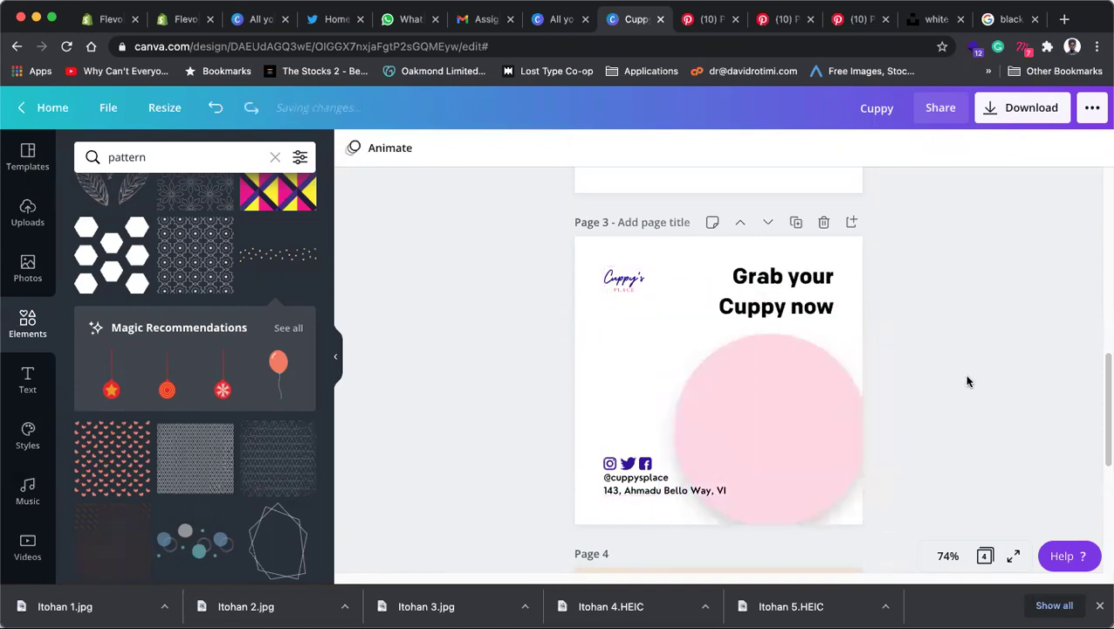
{"action": "key", "text": "super+z"}
{"action": "key", "text": "super+z"}
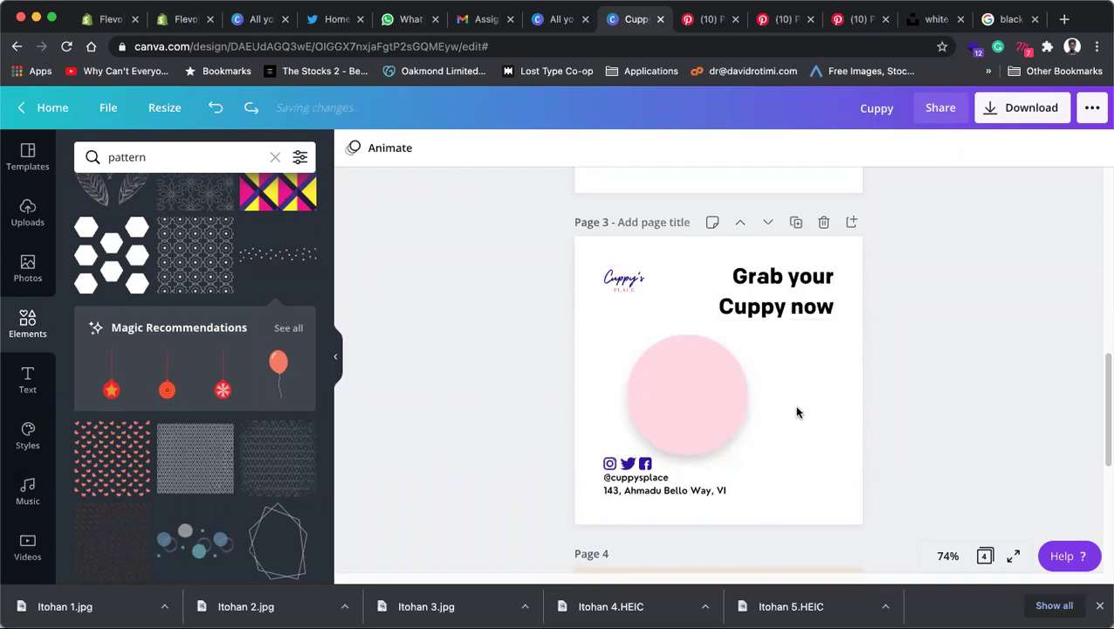
Step: Left-align the heading, move the logo to the top right, and narrow the heading to four lines at the left
{"action": "left_click_drag", "start_coordinate": [714, 399], "coordinate": [761, 392]}
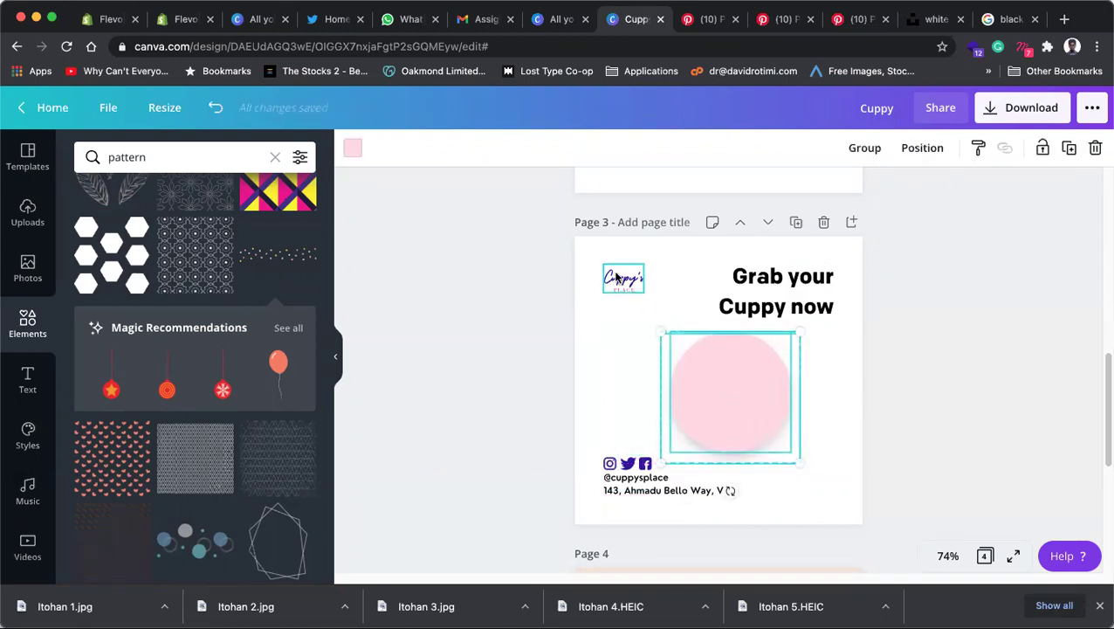
{"action": "left_click", "coordinate": [616, 278]}
{"action": "left_click", "coordinate": [756, 289]}
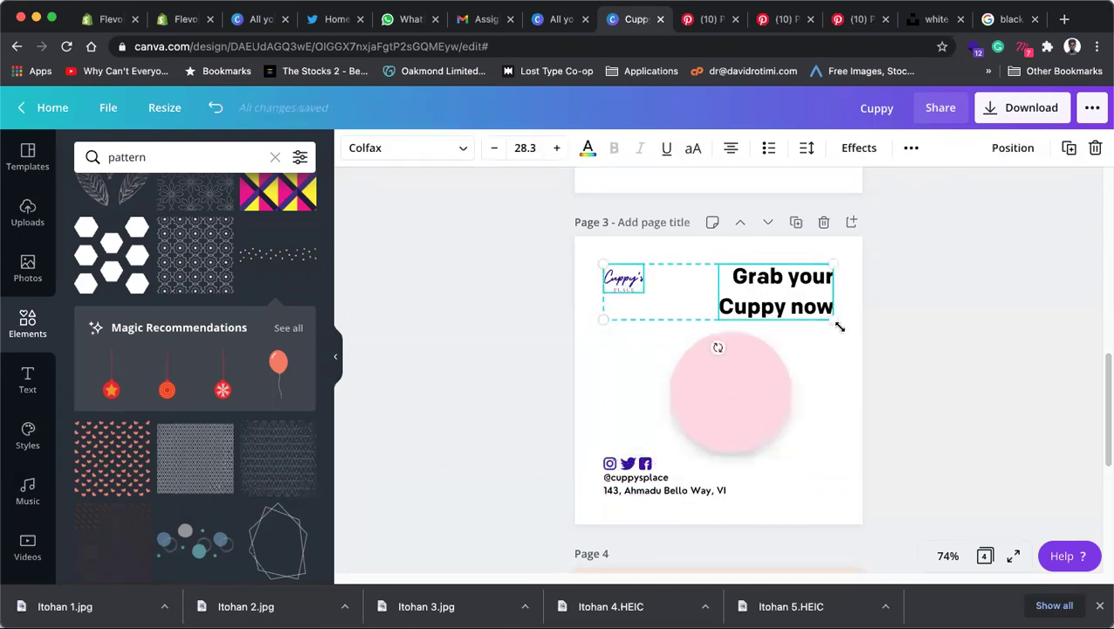
{"action": "left_click", "coordinate": [873, 335]}
{"action": "left_click", "coordinate": [750, 291]}
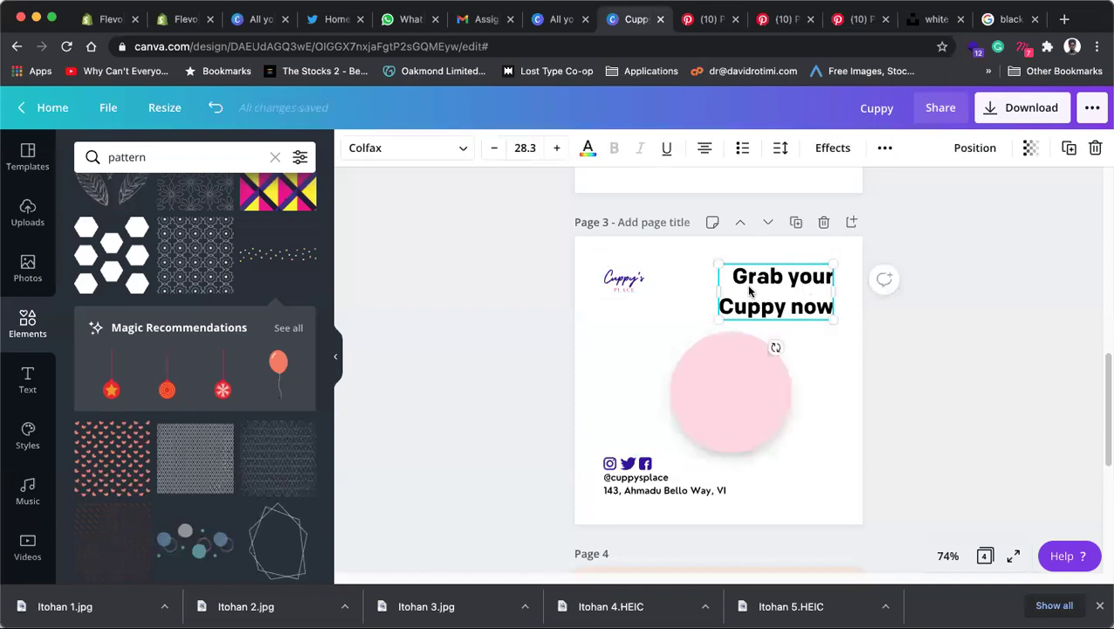
{"action": "left_click", "coordinate": [704, 147]}
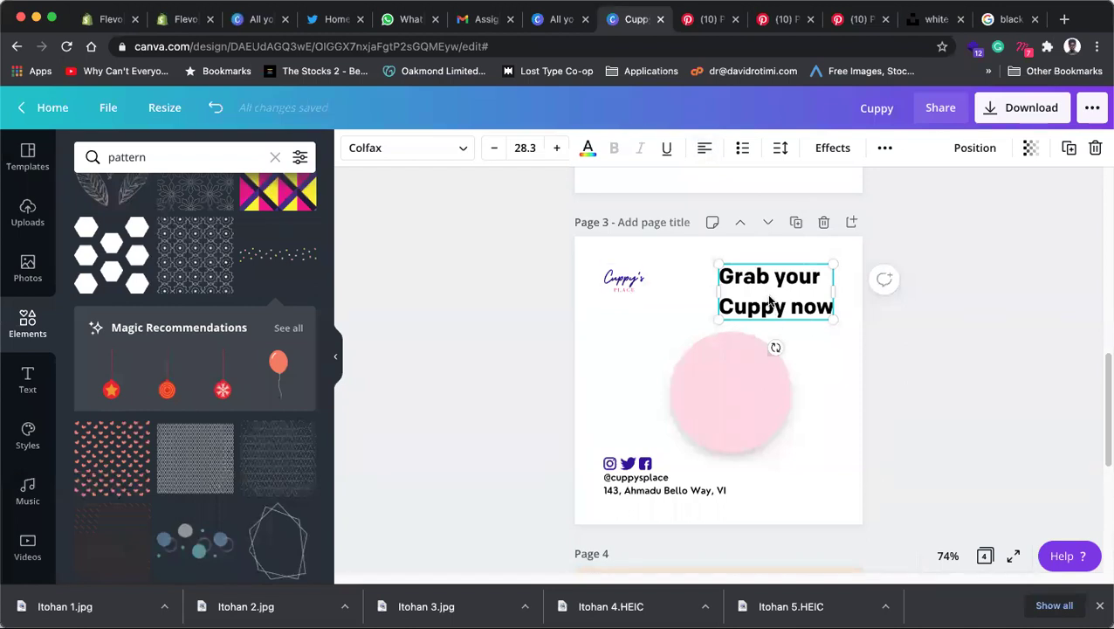
{"action": "left_click_drag", "start_coordinate": [629, 283], "coordinate": [819, 282]}
{"action": "left_click_drag", "start_coordinate": [740, 282], "coordinate": [622, 278]}
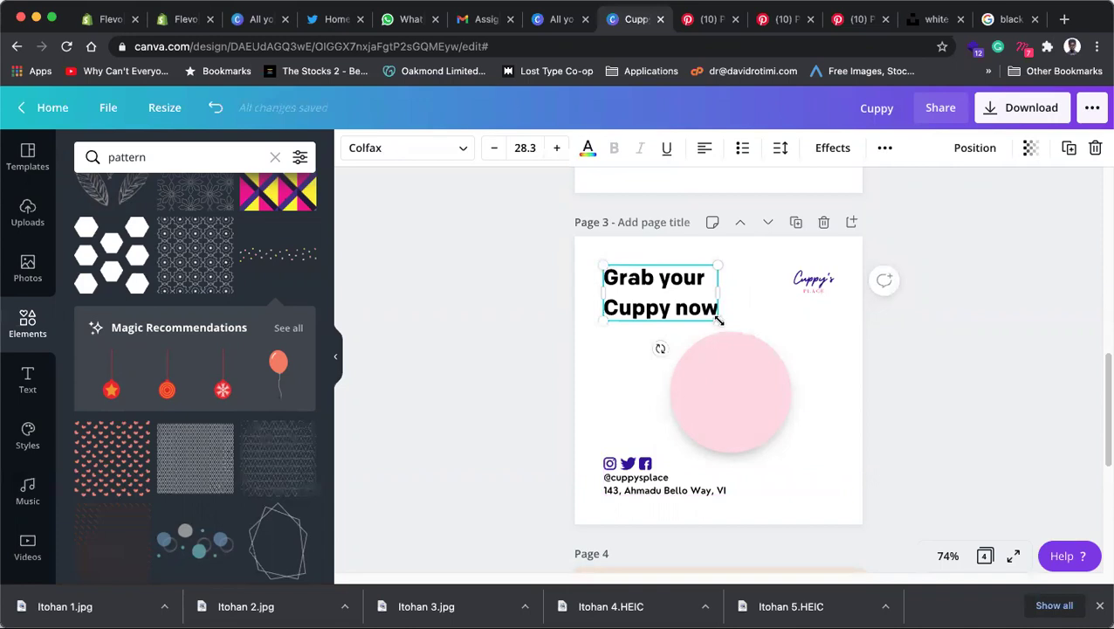
{"action": "left_click_drag", "start_coordinate": [712, 292], "coordinate": [667, 249]}
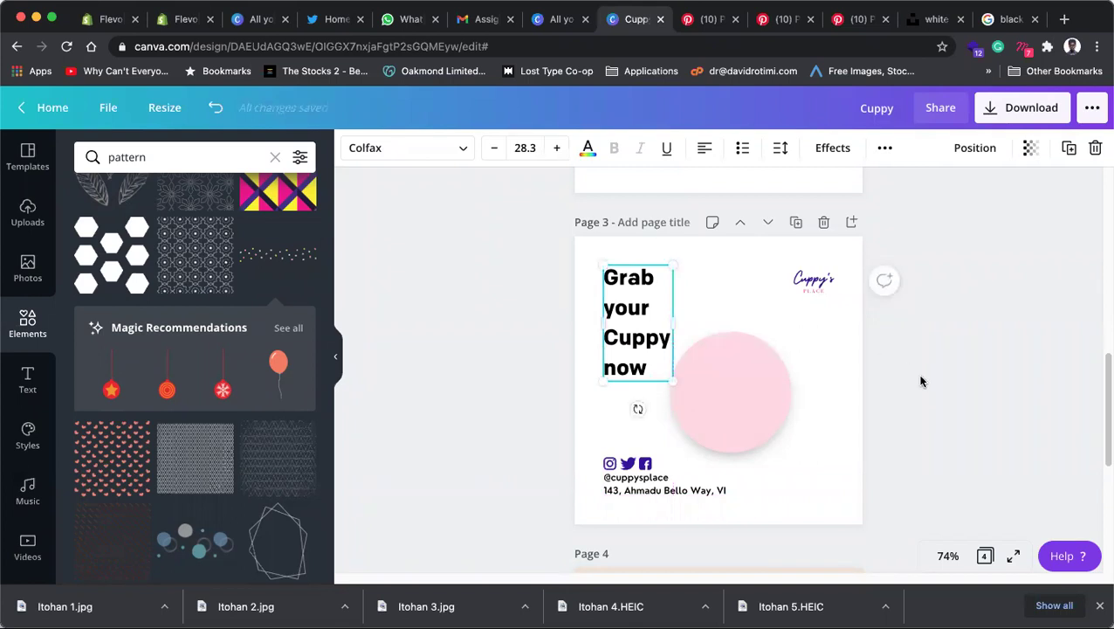
{"action": "left_click", "coordinate": [905, 385]}
Step: Enlarge the pink circle with its shadow and push it against the page's right edge
{"action": "left_click", "coordinate": [785, 387]}
{"action": "left_click_drag", "start_coordinate": [784, 387], "coordinate": [793, 380]}
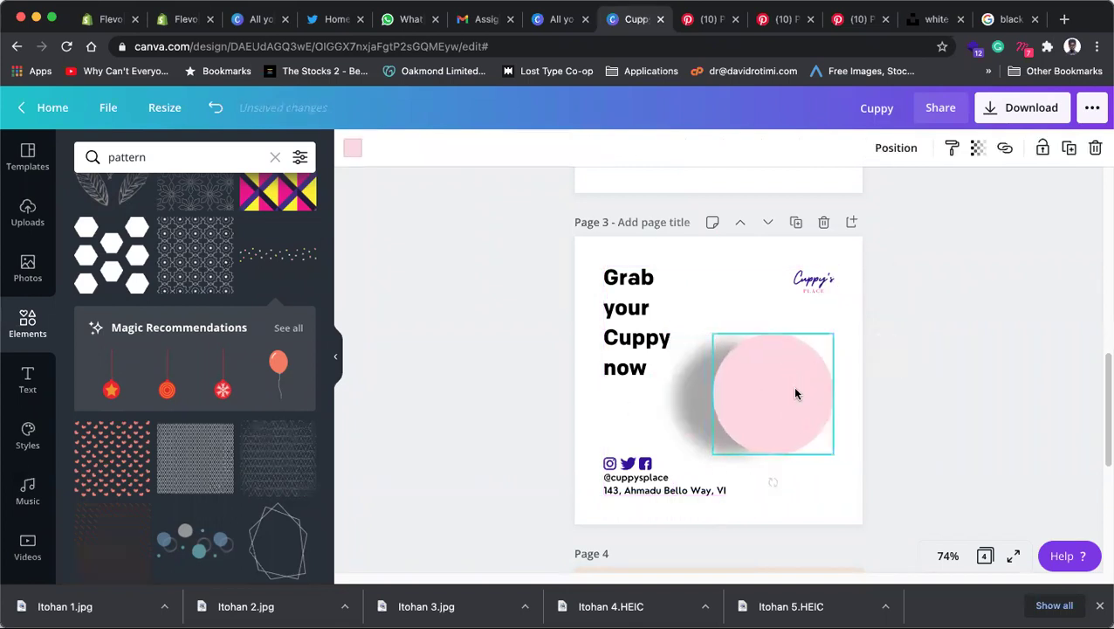
{"action": "key", "text": "super+z"}
{"action": "left_click_drag", "start_coordinate": [818, 469], "coordinate": [797, 465]}
{"action": "left_click_drag", "start_coordinate": [863, 505], "coordinate": [900, 526]}
{"action": "left_click_drag", "start_coordinate": [806, 447], "coordinate": [823, 421]}
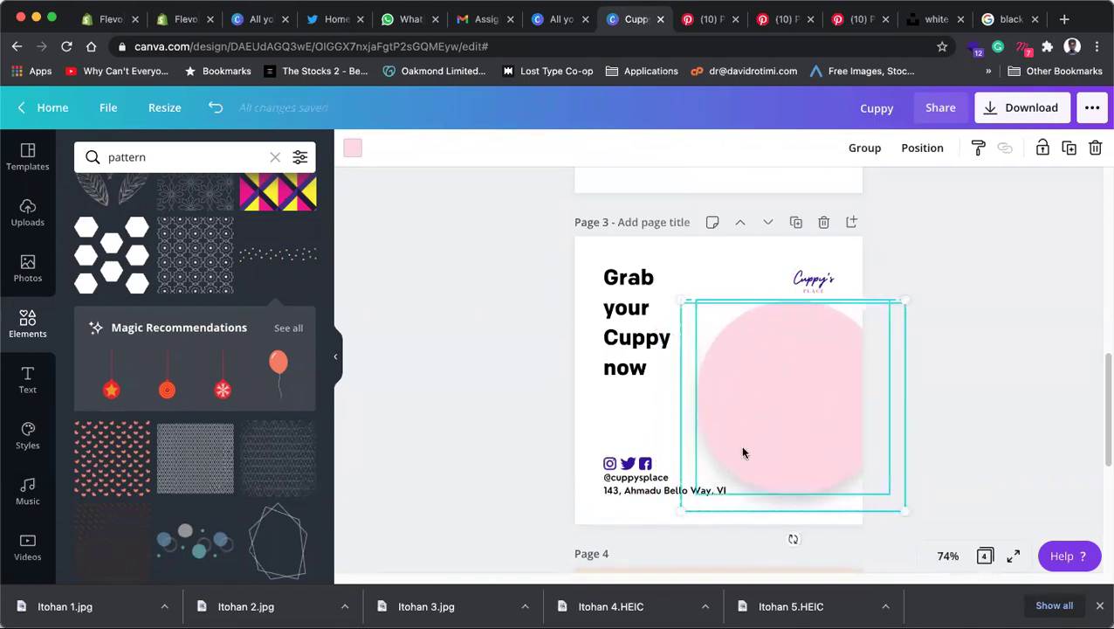
{"action": "left_click", "coordinate": [978, 378]}
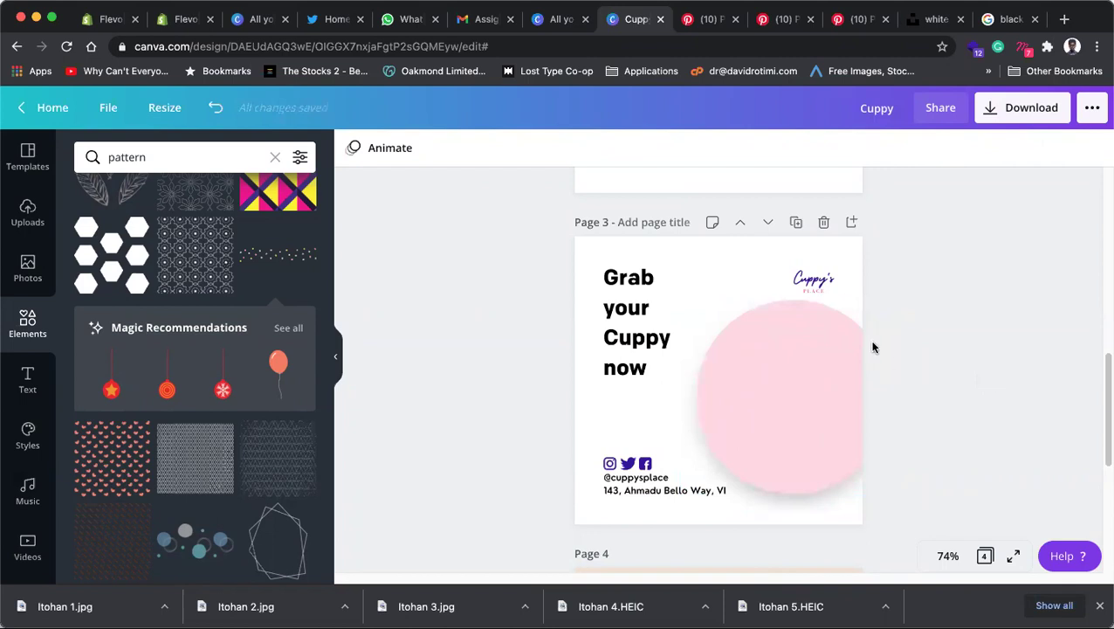
{"action": "left_click_drag", "start_coordinate": [947, 462], "coordinate": [786, 443]}
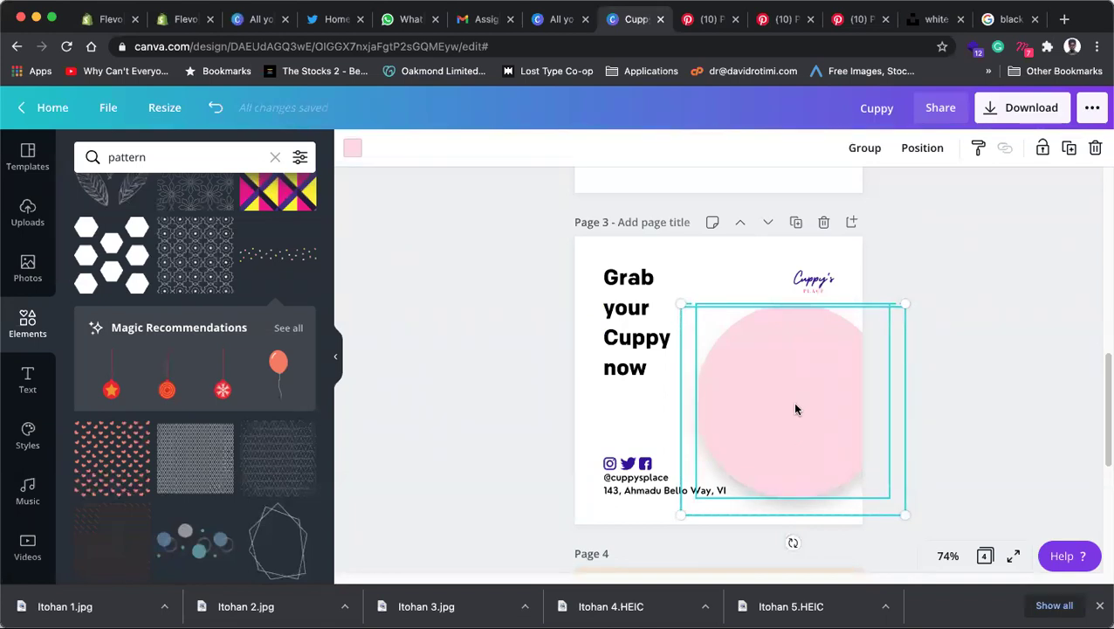
{"action": "left_click", "coordinate": [658, 307]}
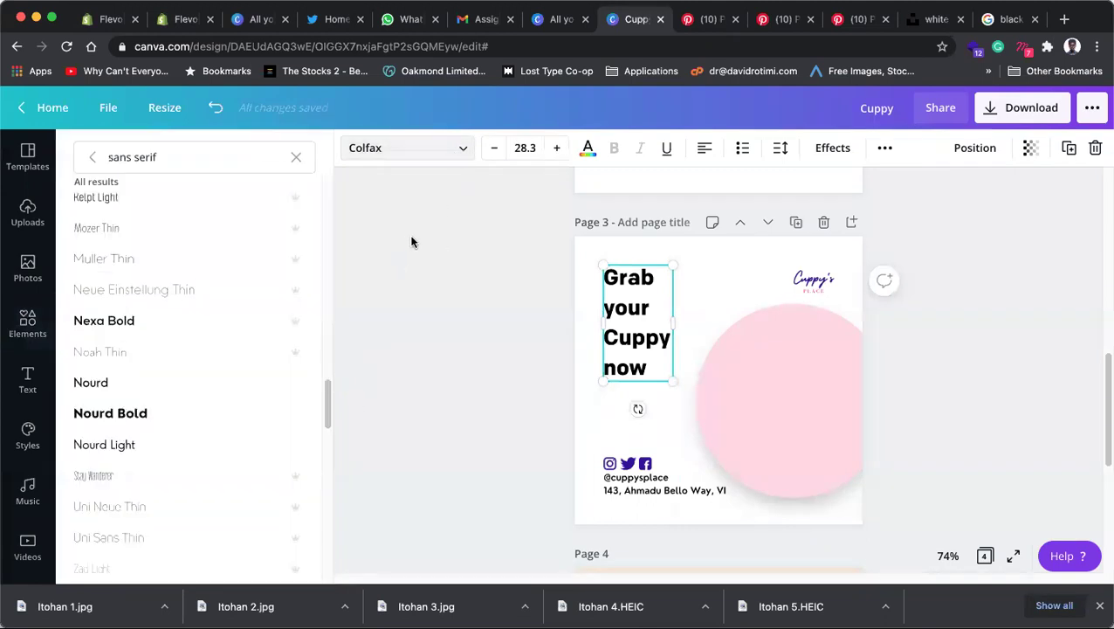
Step: Set the heading font to Nexa Bold and group the pink circle with its shadow
{"action": "left_click", "coordinate": [174, 333]}
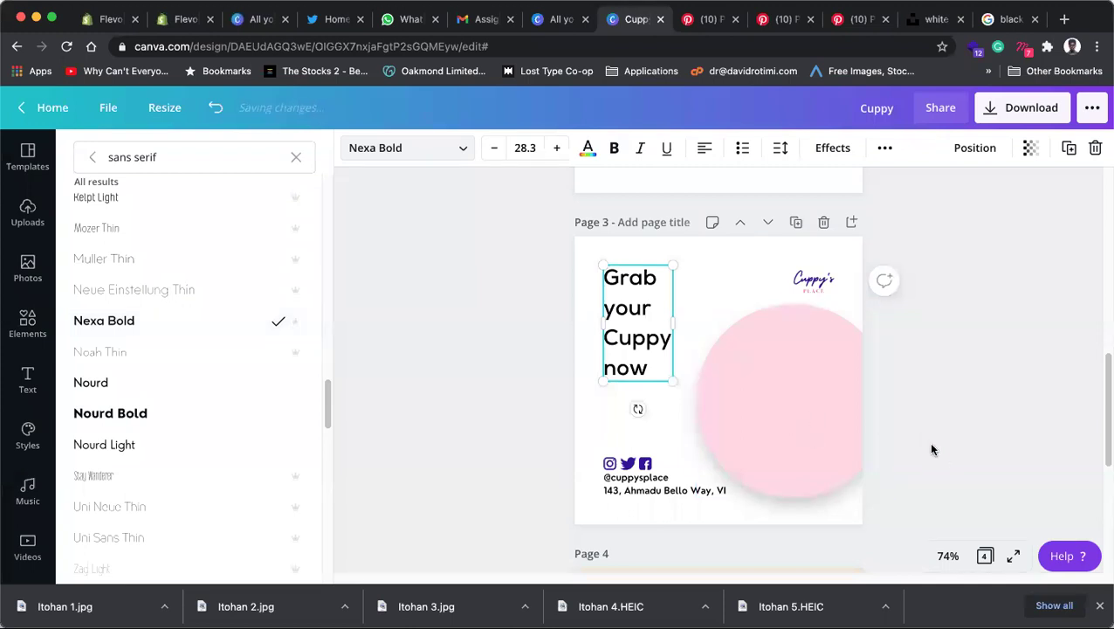
{"action": "left_click_drag", "start_coordinate": [917, 503], "coordinate": [816, 409]}
{"action": "left_click", "coordinate": [878, 153]}
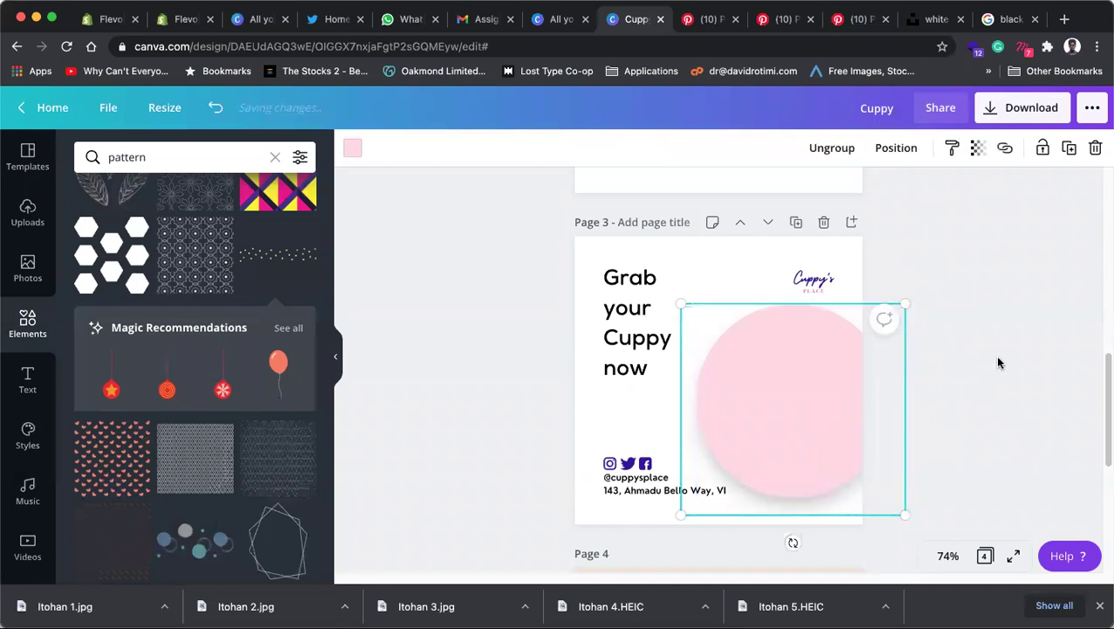
{"action": "left_click", "coordinate": [871, 361]}
{"action": "left_click", "coordinate": [709, 385]}
{"action": "left_click_drag", "start_coordinate": [746, 384], "coordinate": [808, 384]}
{"action": "key", "text": "super+z"}
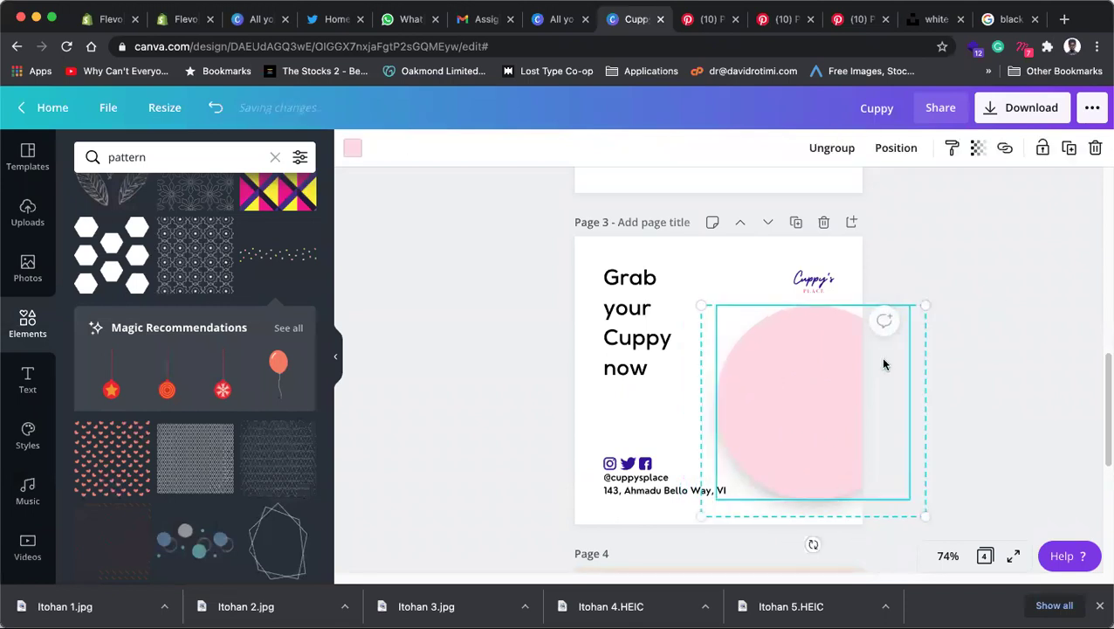
{"action": "left_click", "coordinate": [908, 316]}
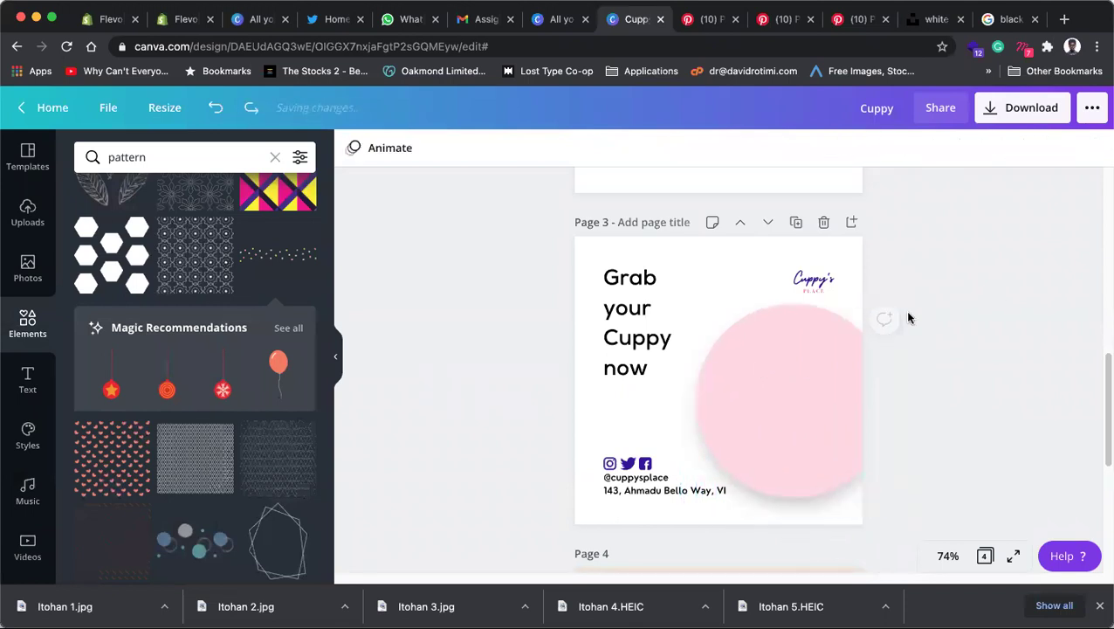
Step: Make the page 3 heading bold and red
{"action": "left_click", "coordinate": [643, 325]}
{"action": "left_click", "coordinate": [617, 148]}
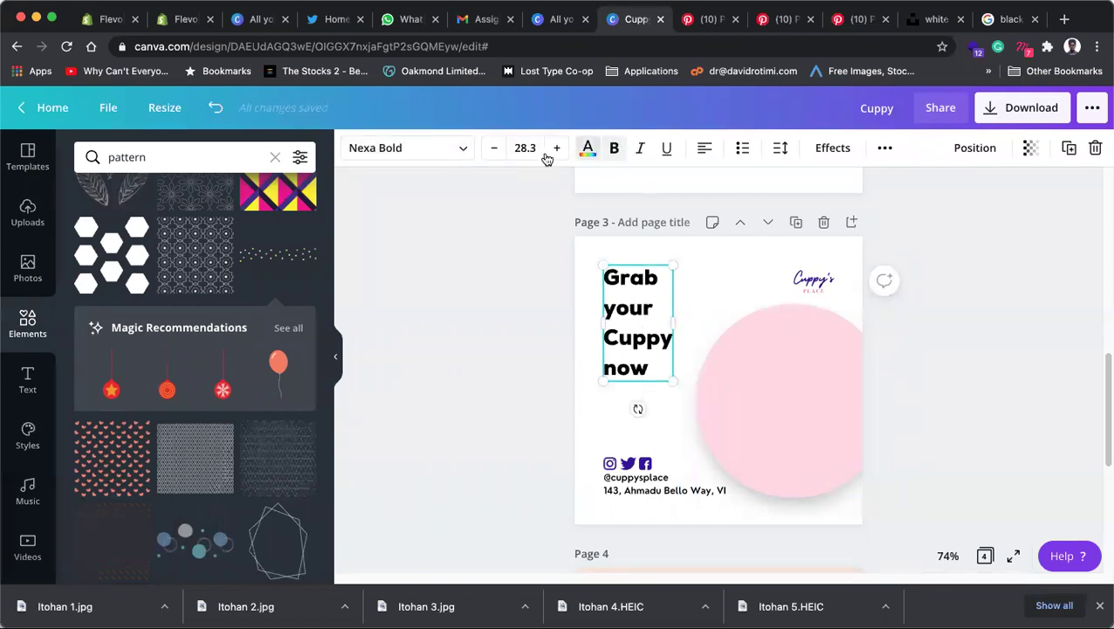
{"action": "left_click", "coordinate": [587, 147]}
{"action": "left_click", "coordinate": [173, 302]}
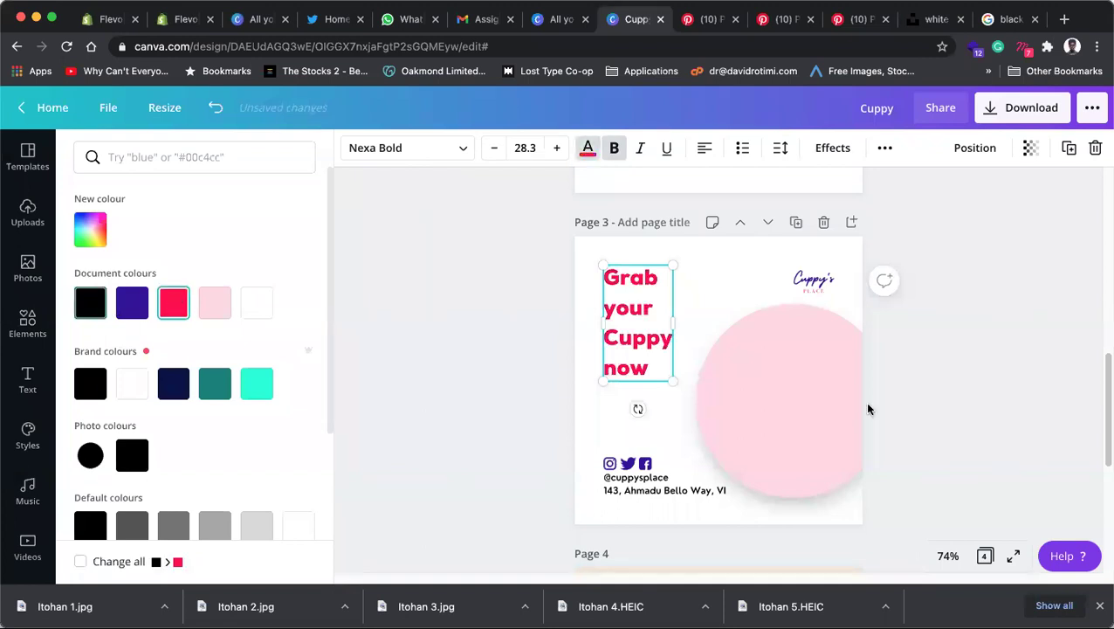
{"action": "left_click", "coordinate": [612, 365]}
{"action": "left_click", "coordinate": [552, 346]}
Step: Change 'Cuppy' in the heading to lowercase 'cuppy'
{"action": "left_click", "coordinate": [623, 341]}
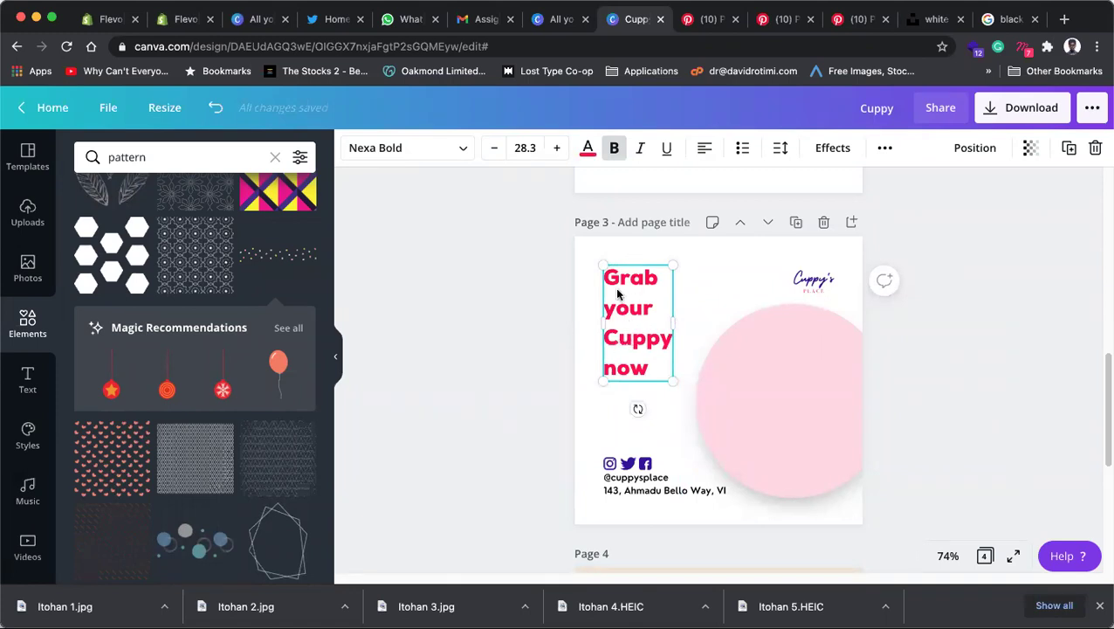
{"action": "double_click", "coordinate": [615, 339]}
{"action": "left_click", "coordinate": [613, 337]}
{"action": "key", "text": "BackSpace"}
{"action": "type", "text": "c"}
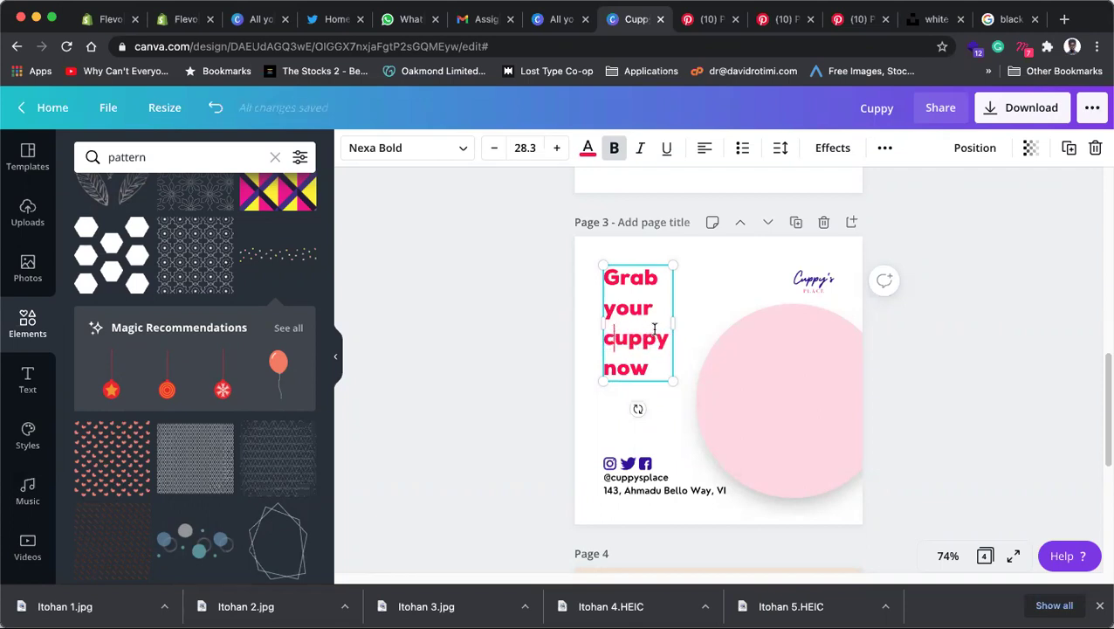
{"action": "left_click", "coordinate": [492, 279]}
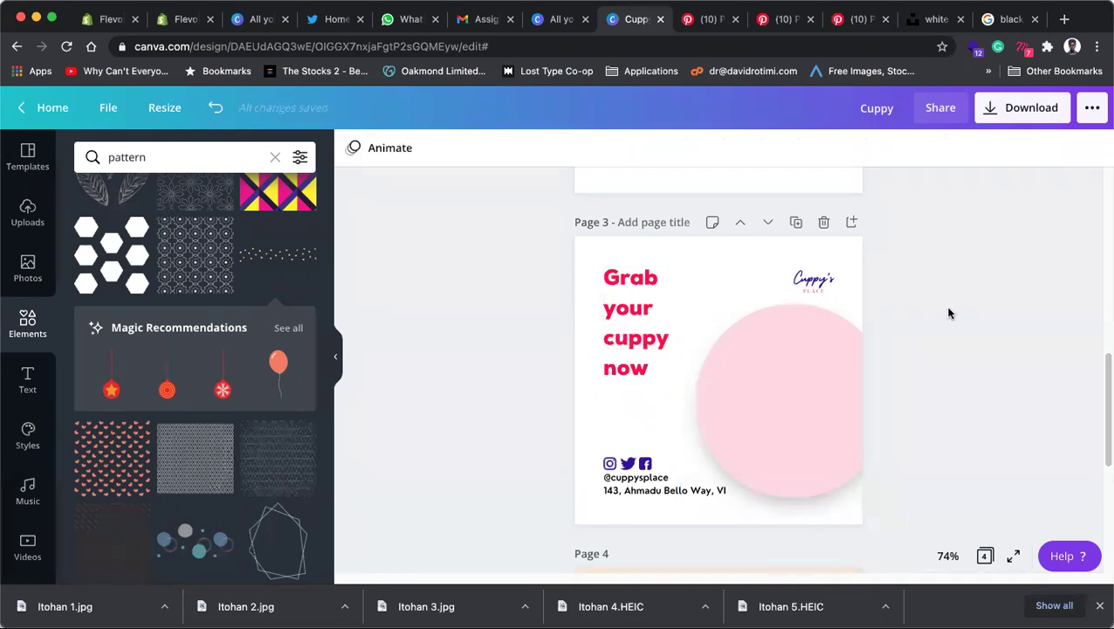
Step: Reduce the 'Grab your cuppy now' headline's line height from 1.4 to 1.23
{"action": "left_click", "coordinate": [638, 331]}
{"action": "left_click", "coordinate": [781, 149]}
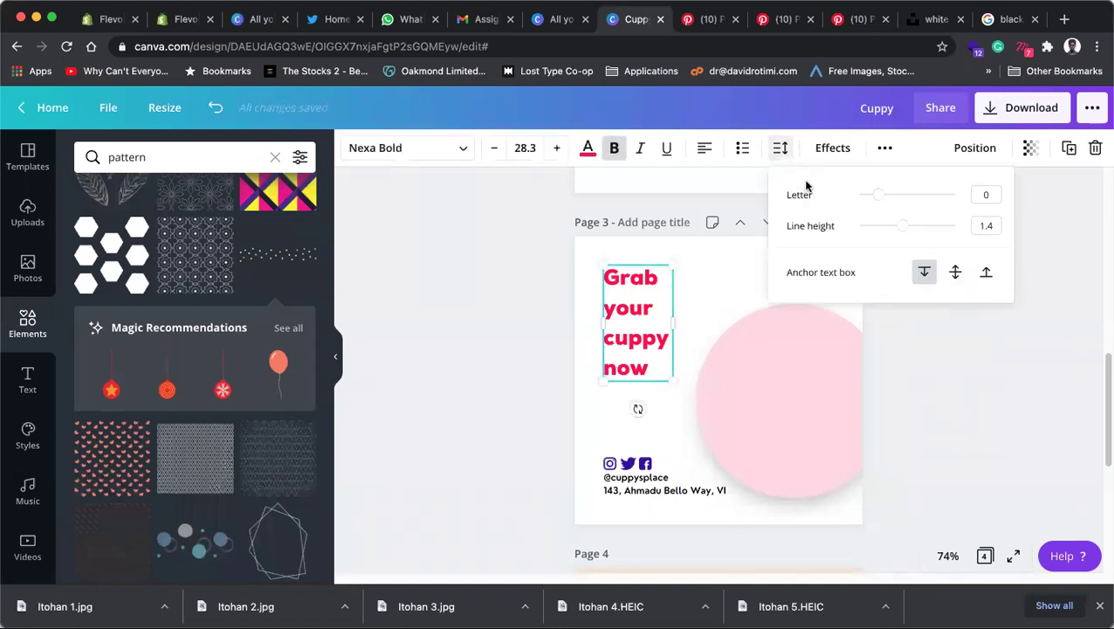
{"action": "left_click_drag", "start_coordinate": [903, 225], "coordinate": [894, 226]}
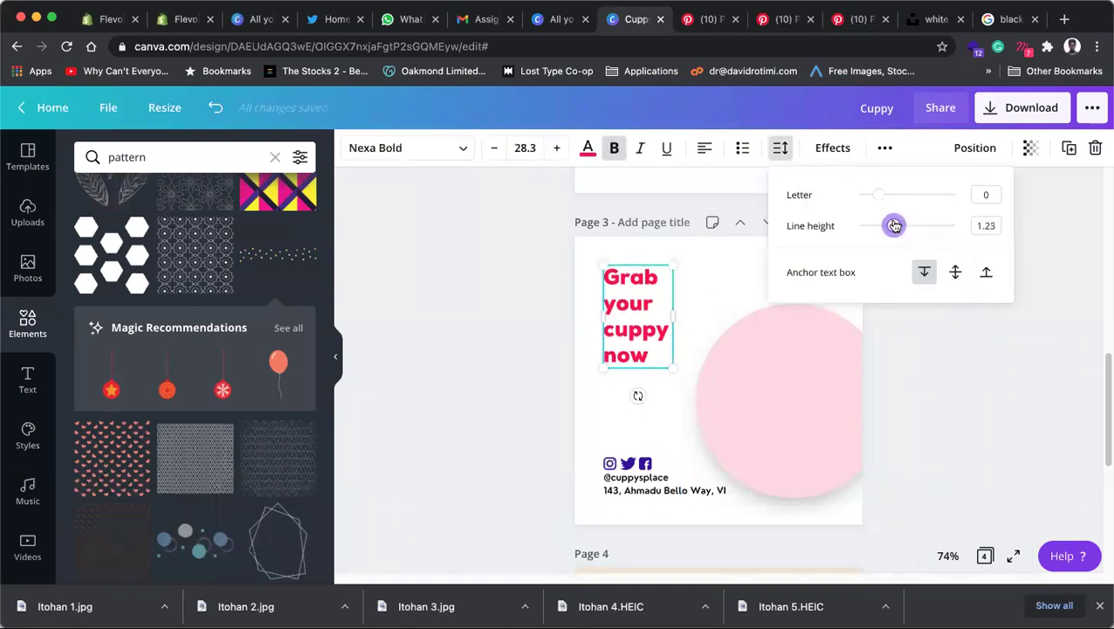
{"action": "left_click", "coordinate": [933, 374]}
{"action": "left_click", "coordinate": [813, 375]}
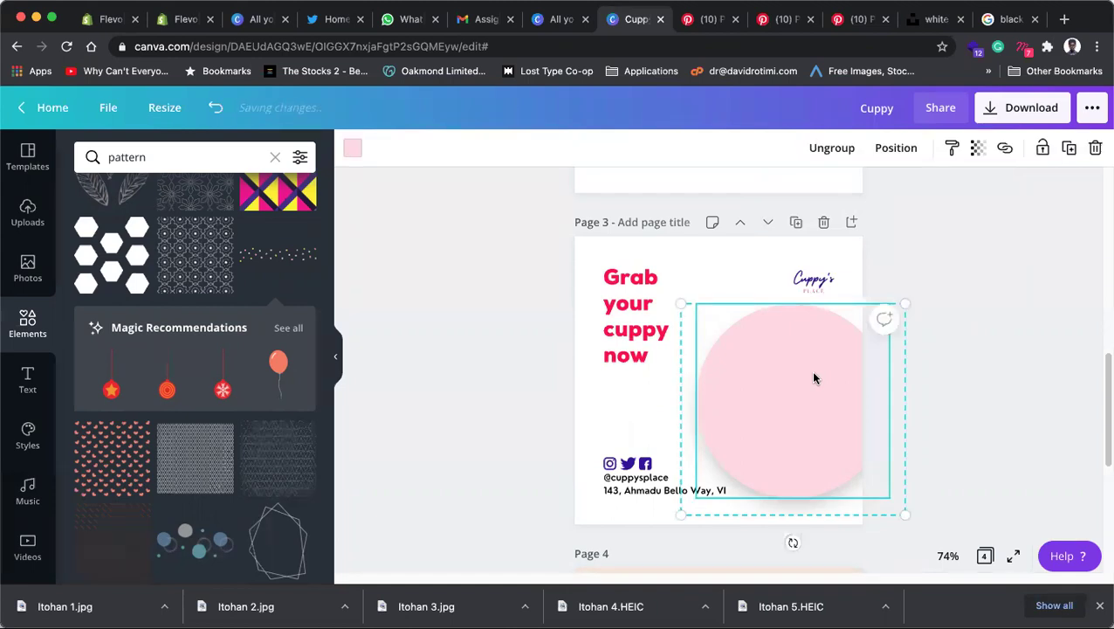
{"action": "left_click", "coordinate": [962, 340]}
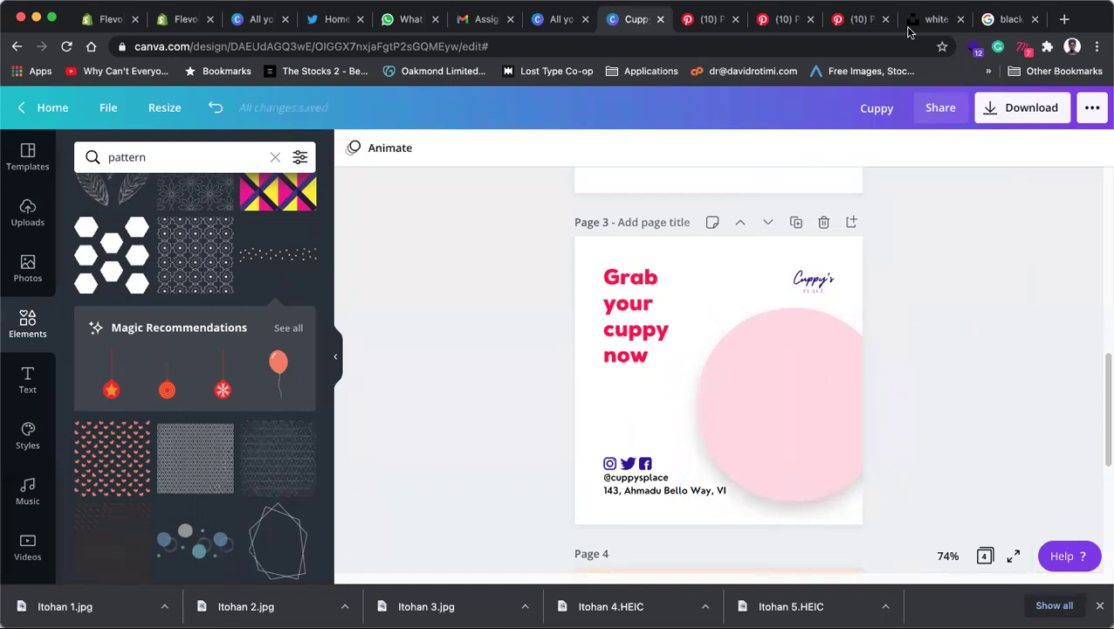
Step: Copy the Unsplash tea cup and yellow flowers tray photo and paste it into page 3 of Cuppy
{"action": "left_click", "coordinate": [933, 18]}
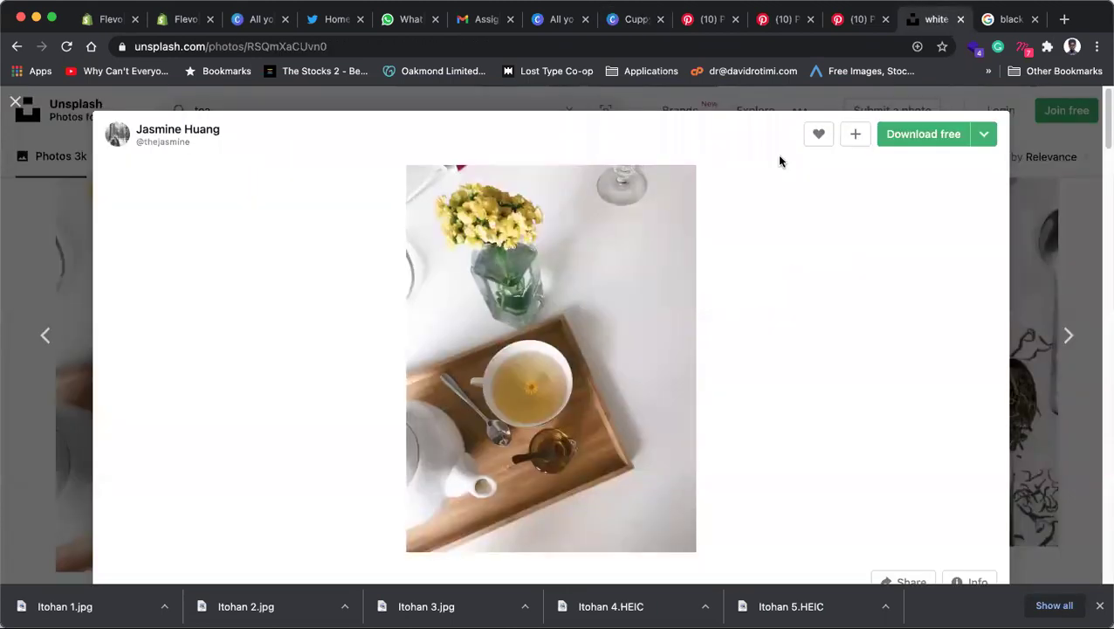
{"action": "right_click", "coordinate": [567, 331]}
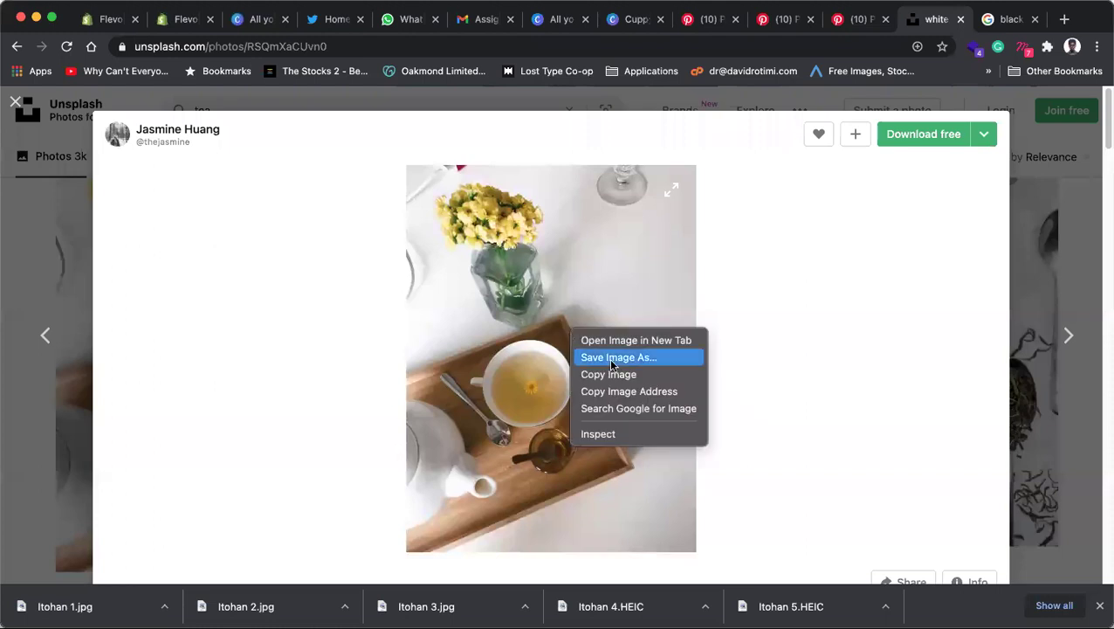
{"action": "left_click", "coordinate": [685, 286]}
{"action": "left_click", "coordinate": [851, 20]}
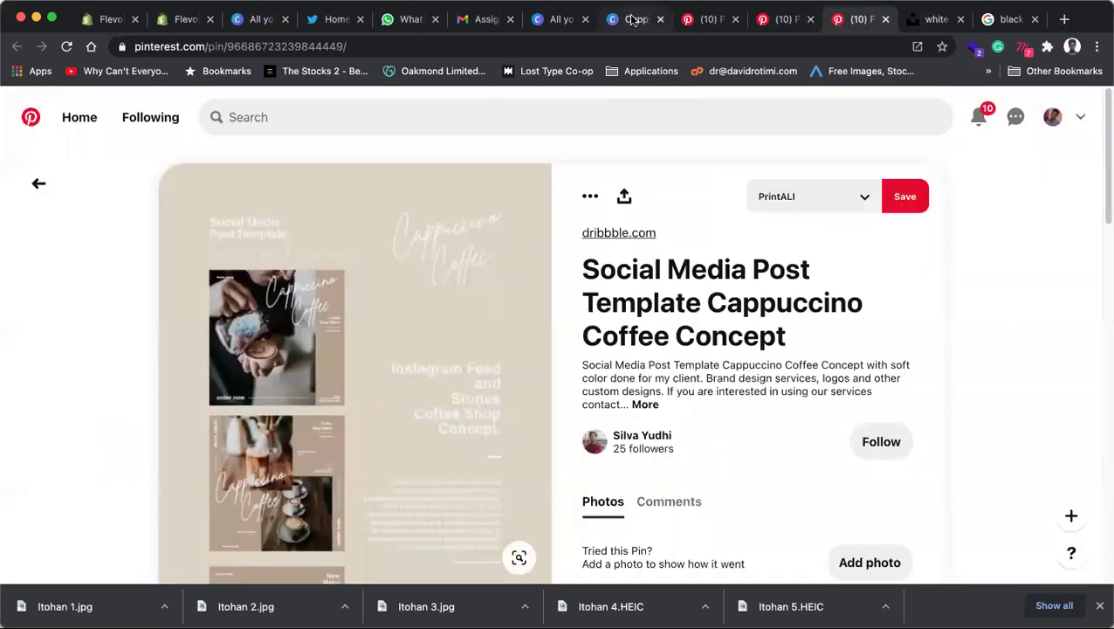
{"action": "left_click", "coordinate": [634, 19]}
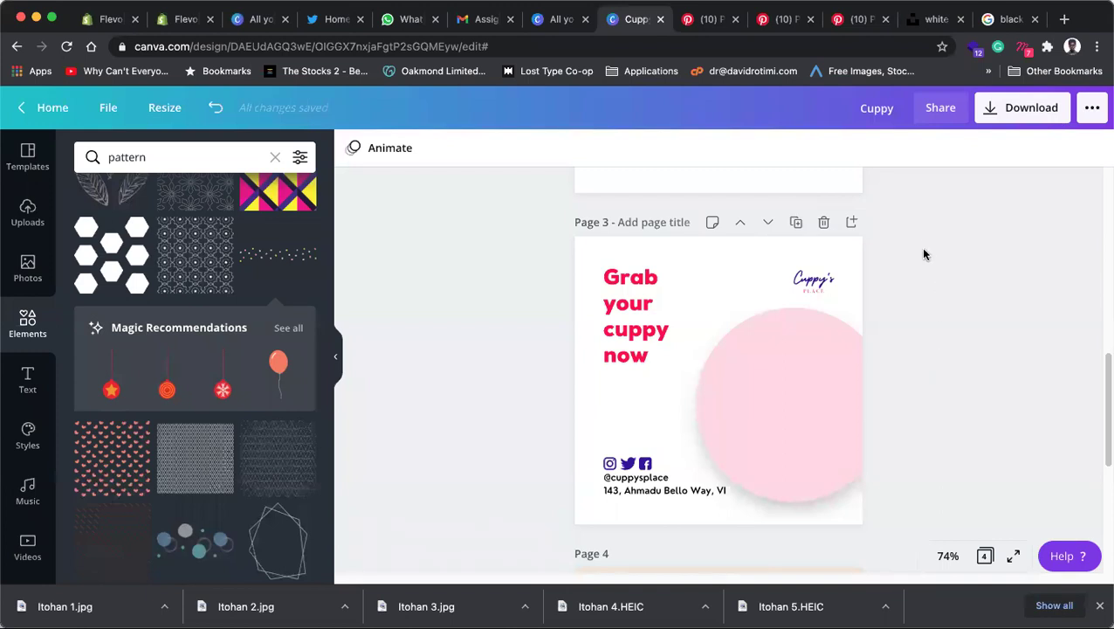
{"action": "key", "text": "super+v"}
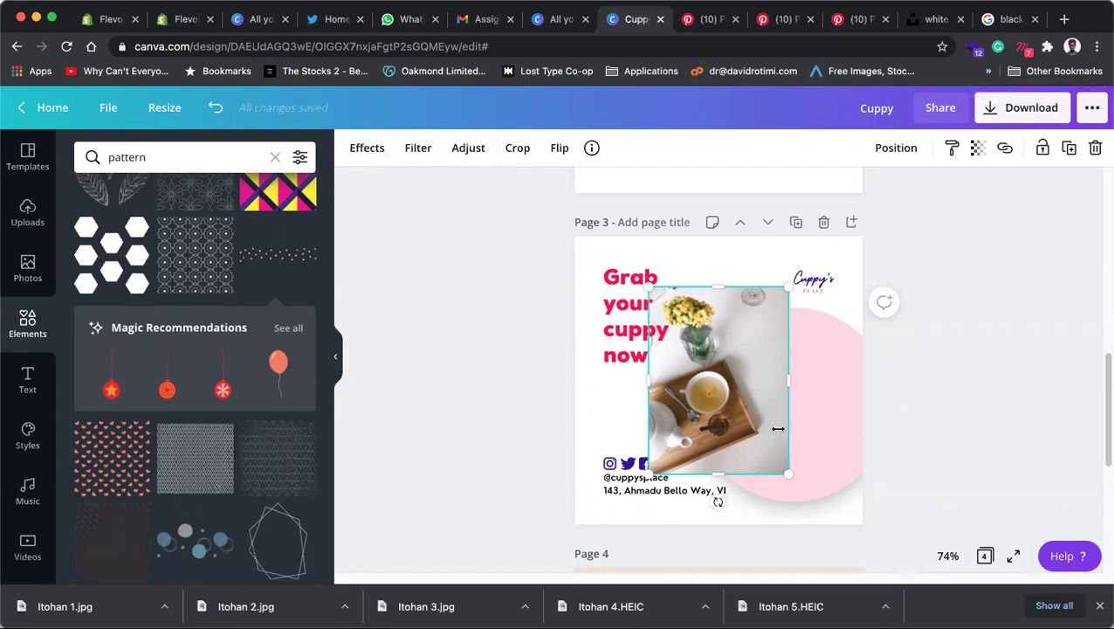
Step: Apply Background Remover to the pasted tea tray photo
{"action": "left_click", "coordinate": [367, 149]}
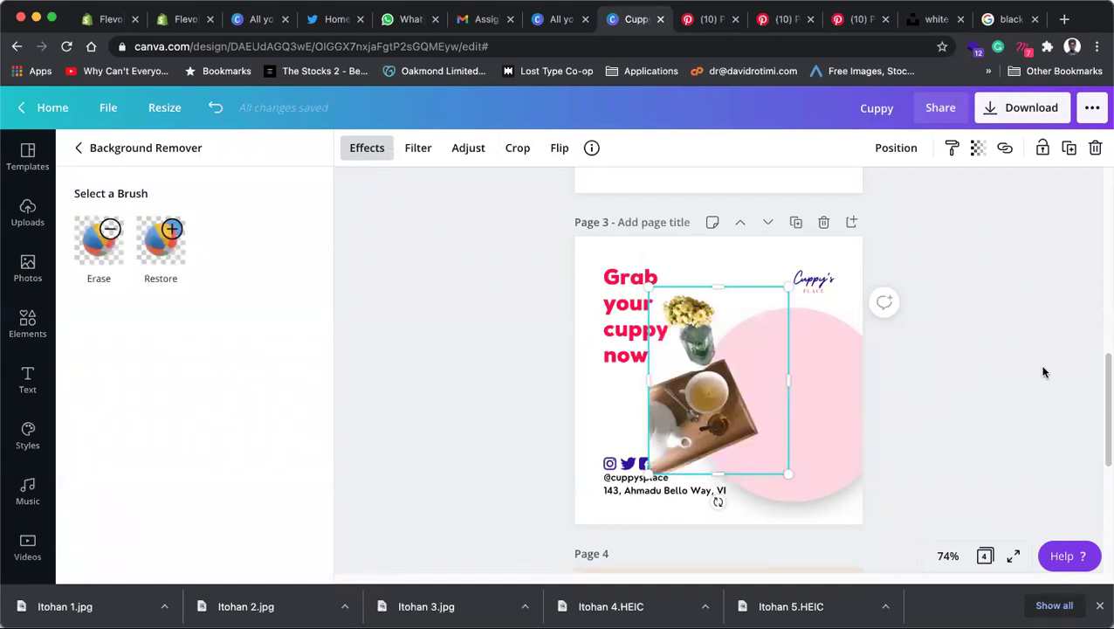
{"action": "key", "text": "Escape"}
{"action": "left_click", "coordinate": [996, 379]}
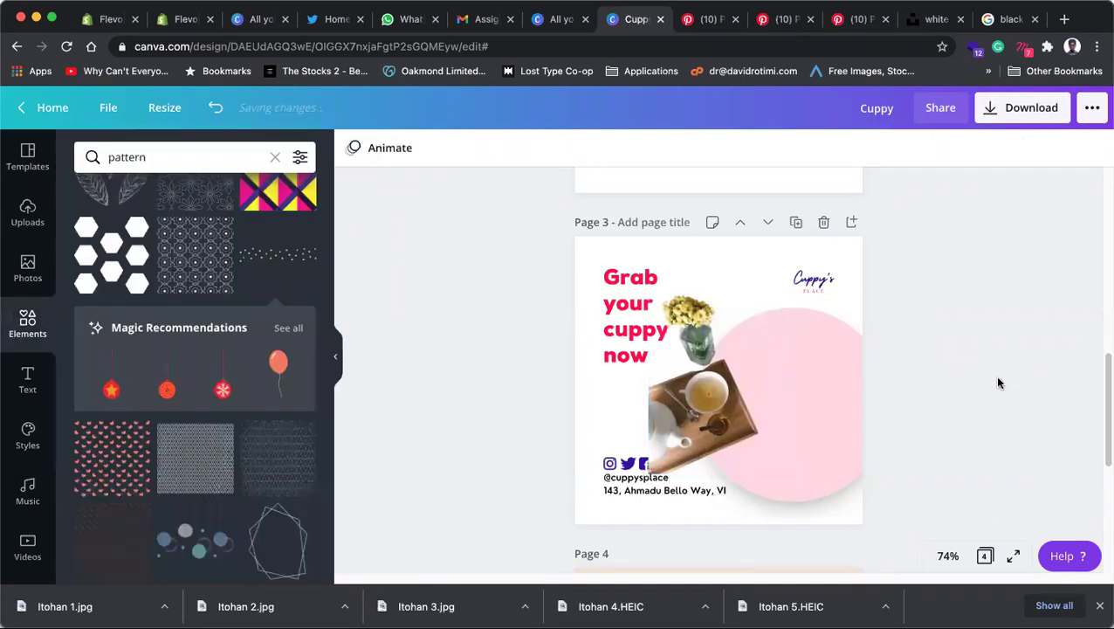
{"action": "left_click", "coordinate": [738, 408]}
{"action": "left_click", "coordinate": [559, 148]}
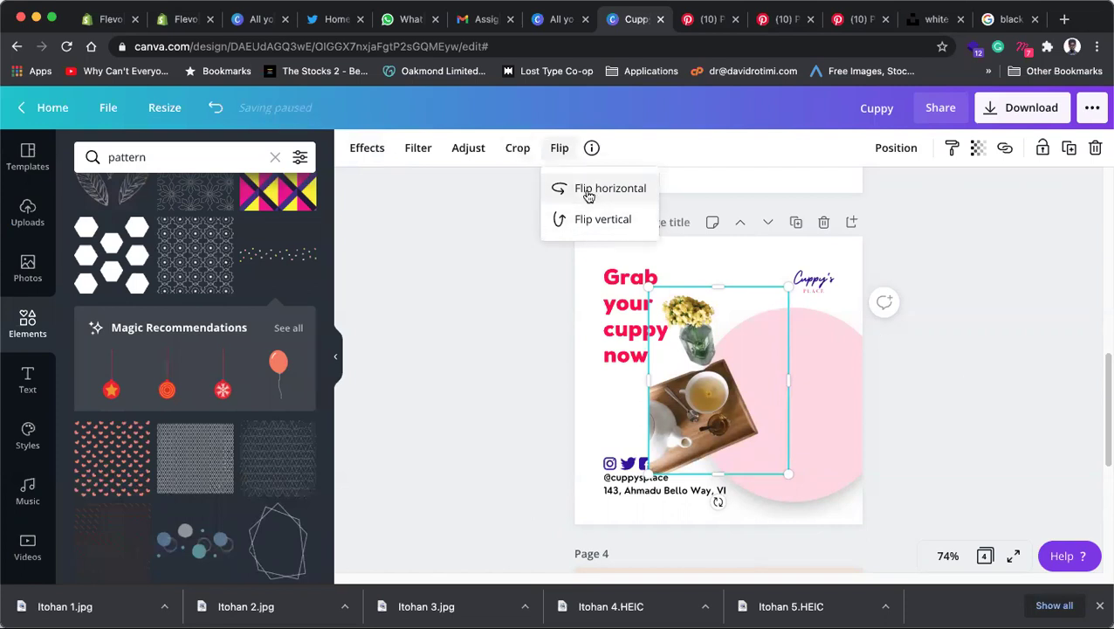
Step: Move the tea tray photo onto the pink circle and flip it horizontally
{"action": "left_click", "coordinate": [940, 340]}
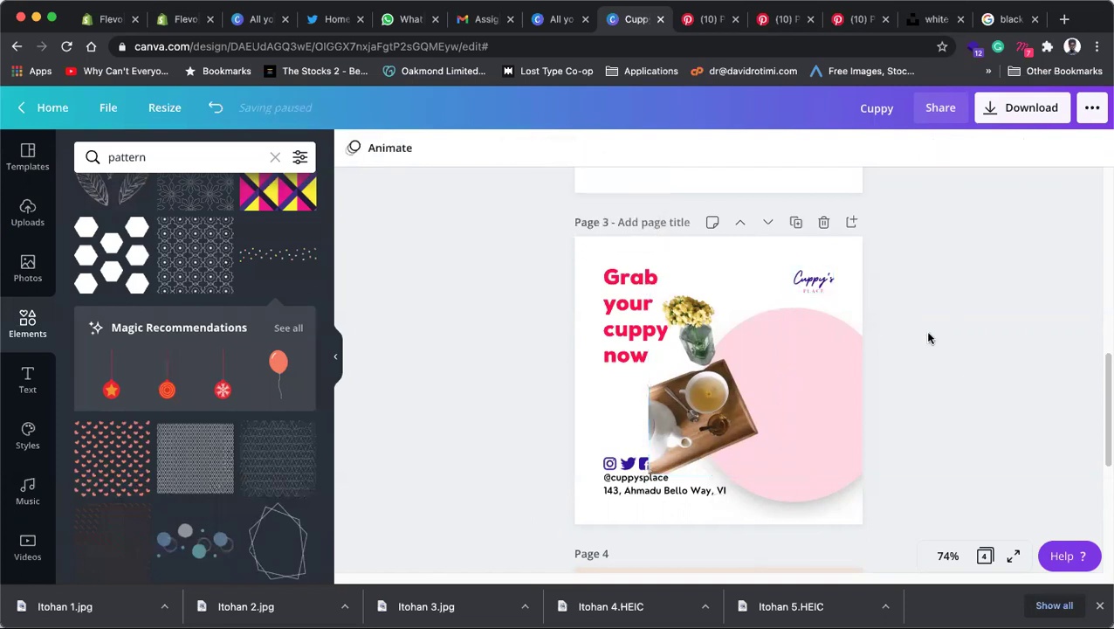
{"action": "left_click_drag", "start_coordinate": [718, 418], "coordinate": [764, 434]}
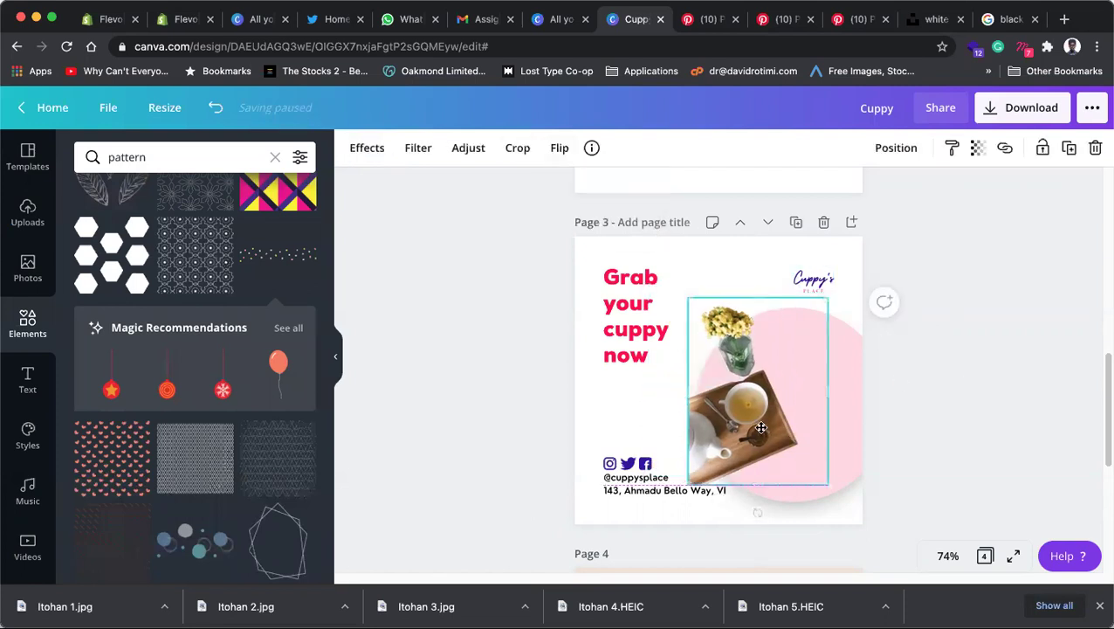
{"action": "left_click", "coordinate": [559, 148]}
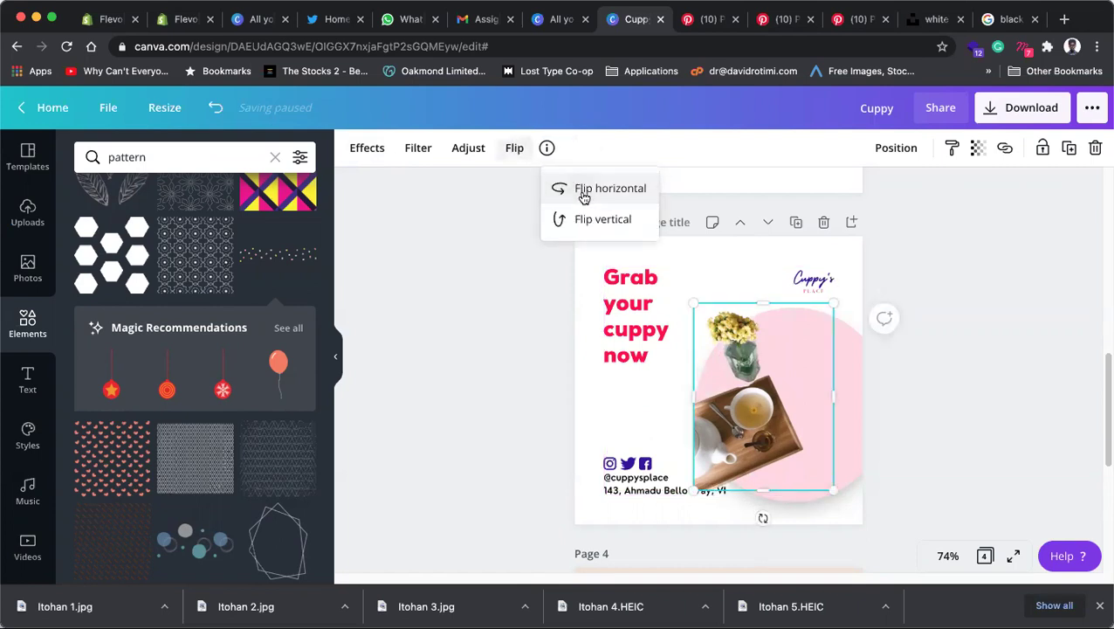
{"action": "left_click", "coordinate": [583, 197]}
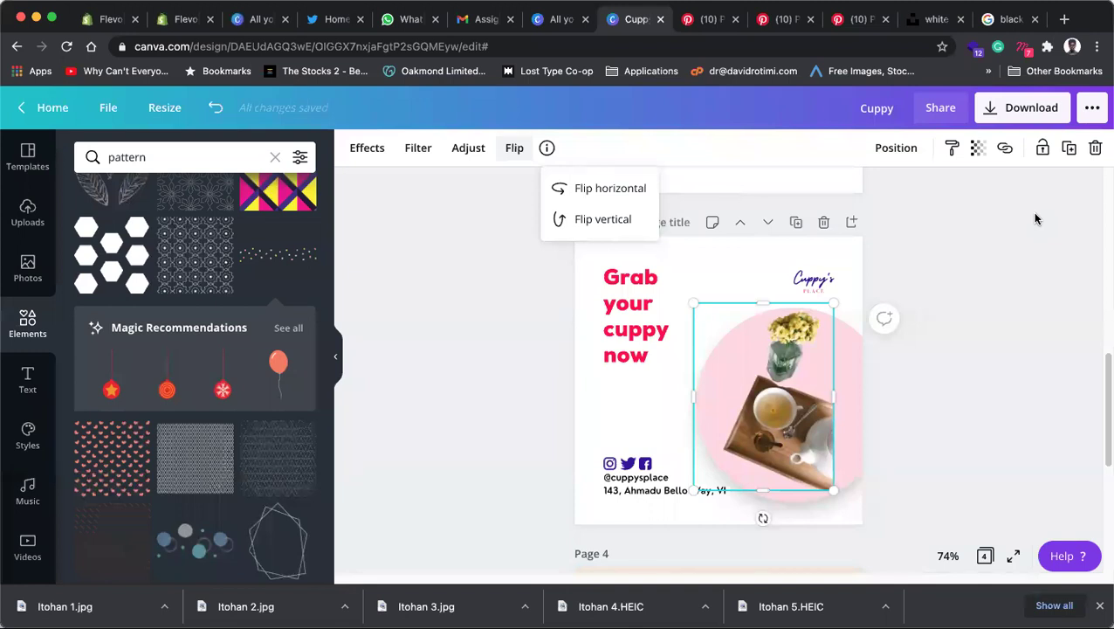
{"action": "left_click", "coordinate": [958, 361]}
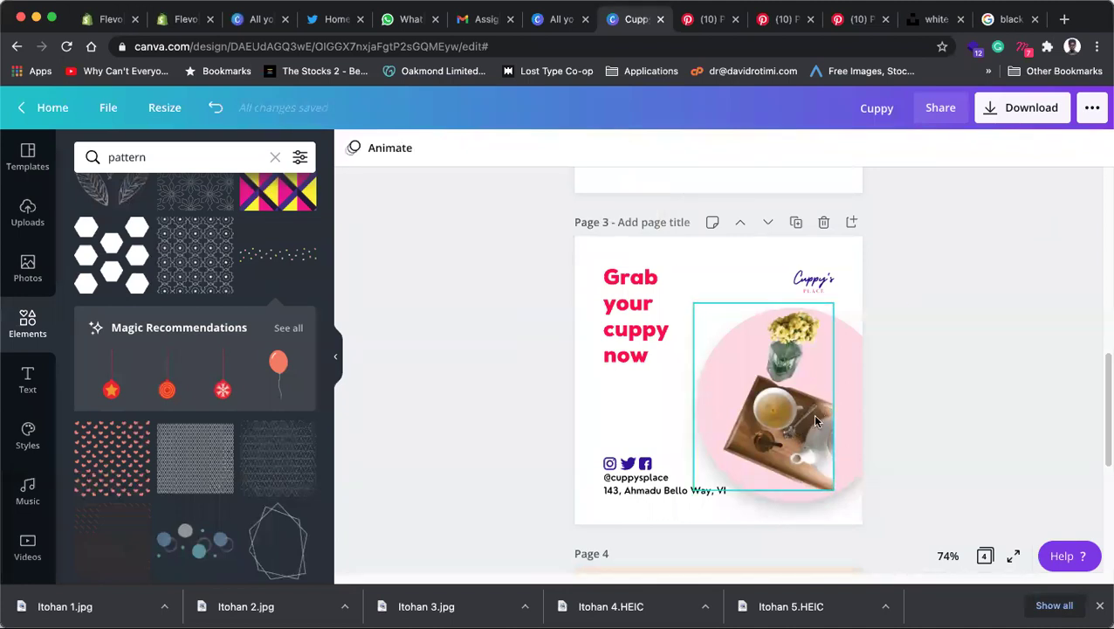
Step: Position the mirrored photo at page 3's bottom-right edge
{"action": "mouse_move", "coordinate": [804, 414]}
{"action": "left_mouse_down"}
{"action": "mouse_move", "coordinate": [837, 454]}
{"action": "mouse_move", "coordinate": [790, 406]}
{"action": "mouse_move", "coordinate": [802, 416]}
{"action": "left_mouse_up"}
{"action": "left_click", "coordinate": [967, 399]}
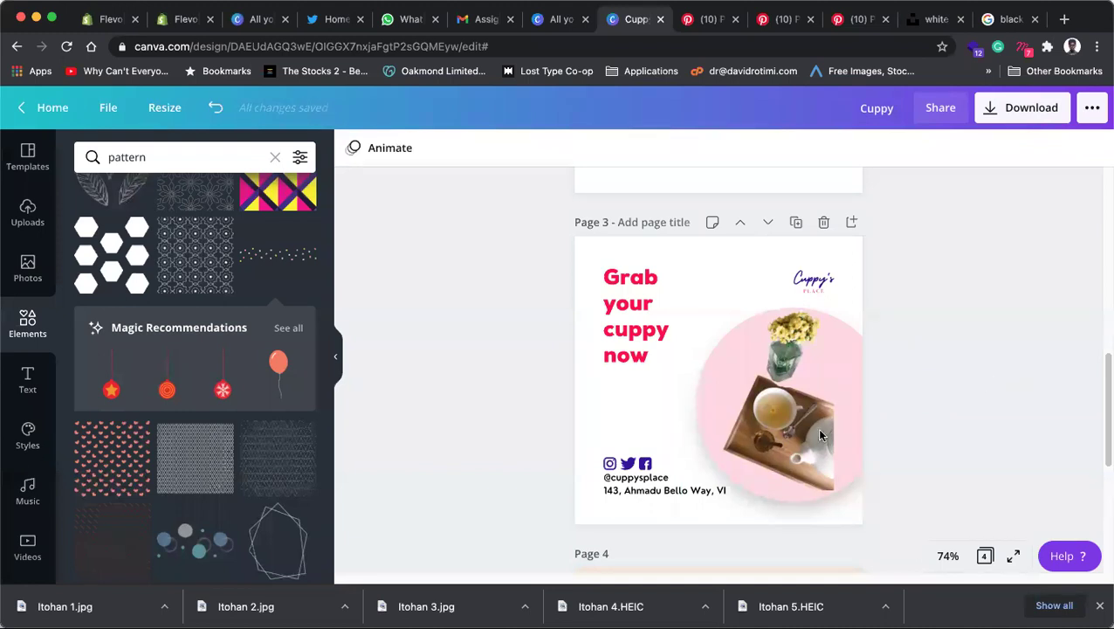
{"action": "left_click_drag", "start_coordinate": [802, 424], "coordinate": [824, 449]}
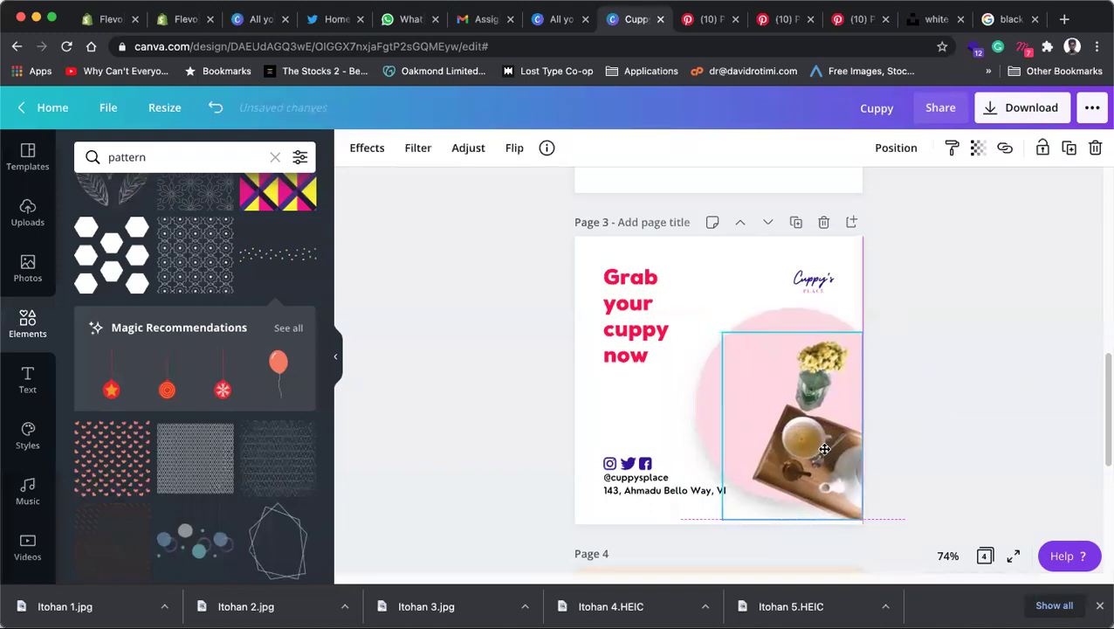
{"action": "left_click", "coordinate": [999, 457]}
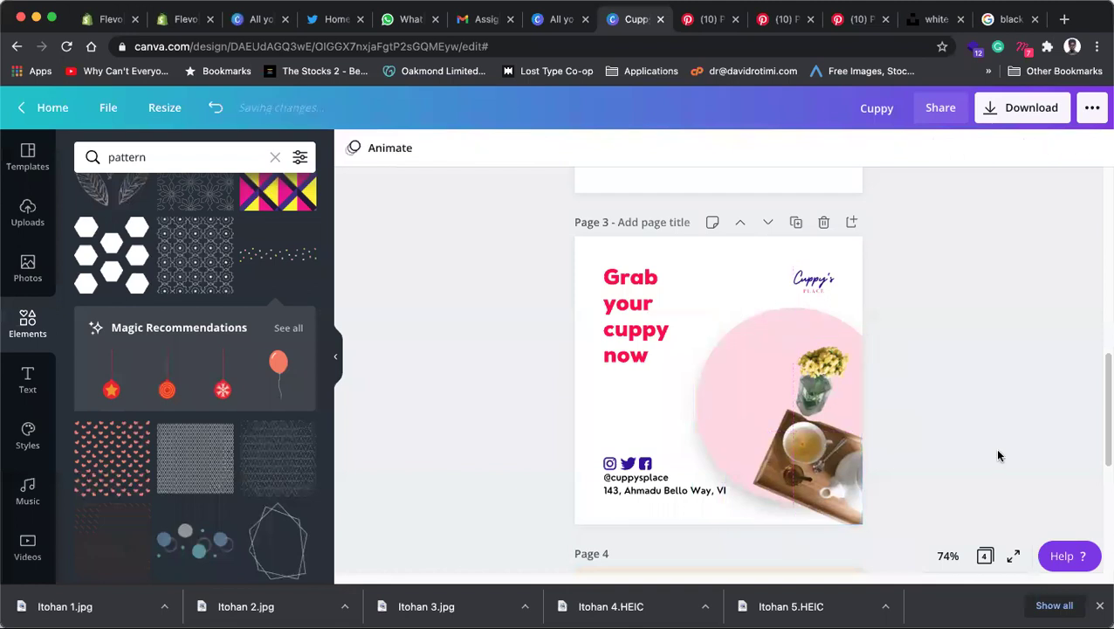
Step: Enlarge the tea tray photo to about 293 by 376 so it fills the circle
{"action": "left_click", "coordinate": [786, 404]}
{"action": "left_click_drag", "start_coordinate": [727, 339], "coordinate": [685, 303]}
{"action": "left_click_drag", "start_coordinate": [845, 472], "coordinate": [848, 474]}
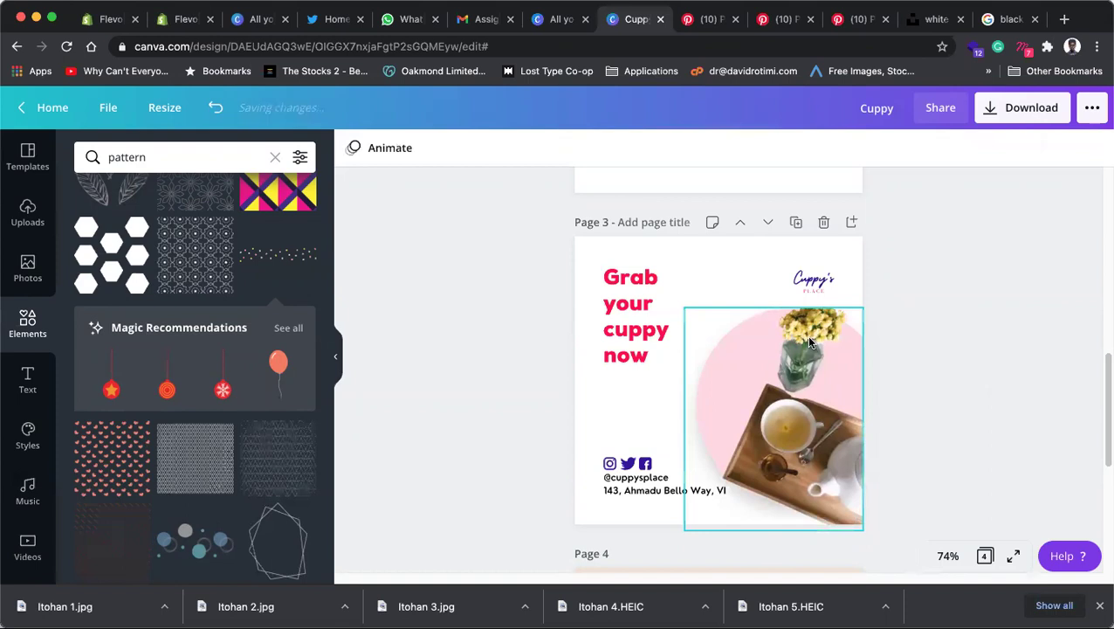
{"action": "left_click", "coordinate": [996, 301]}
{"action": "left_click", "coordinate": [739, 311]}
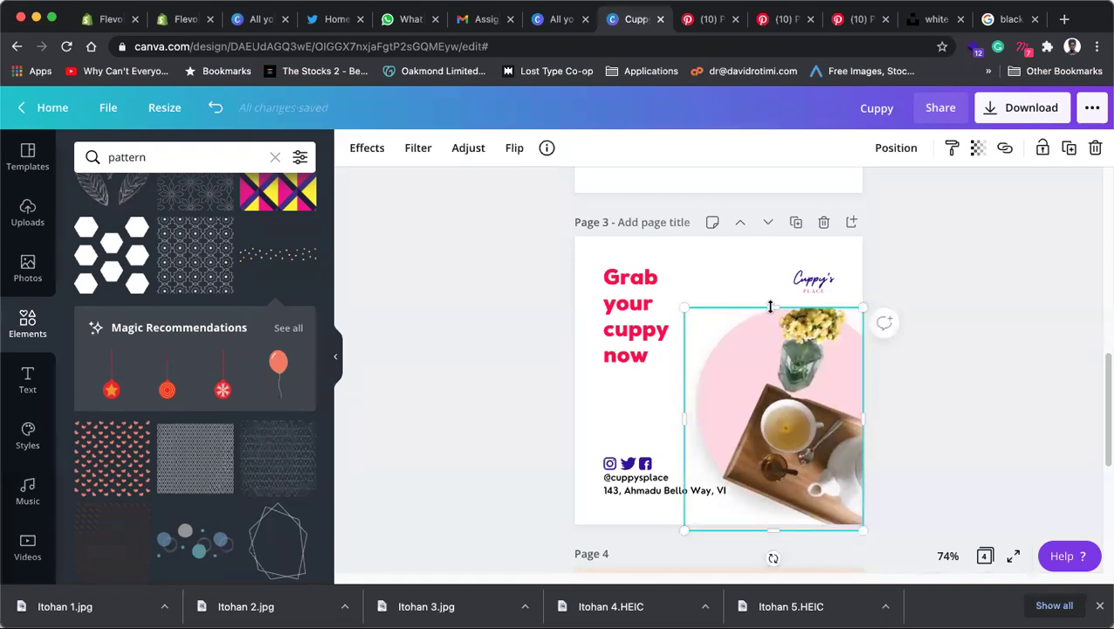
{"action": "left_click_drag", "start_coordinate": [773, 303], "coordinate": [772, 296]}
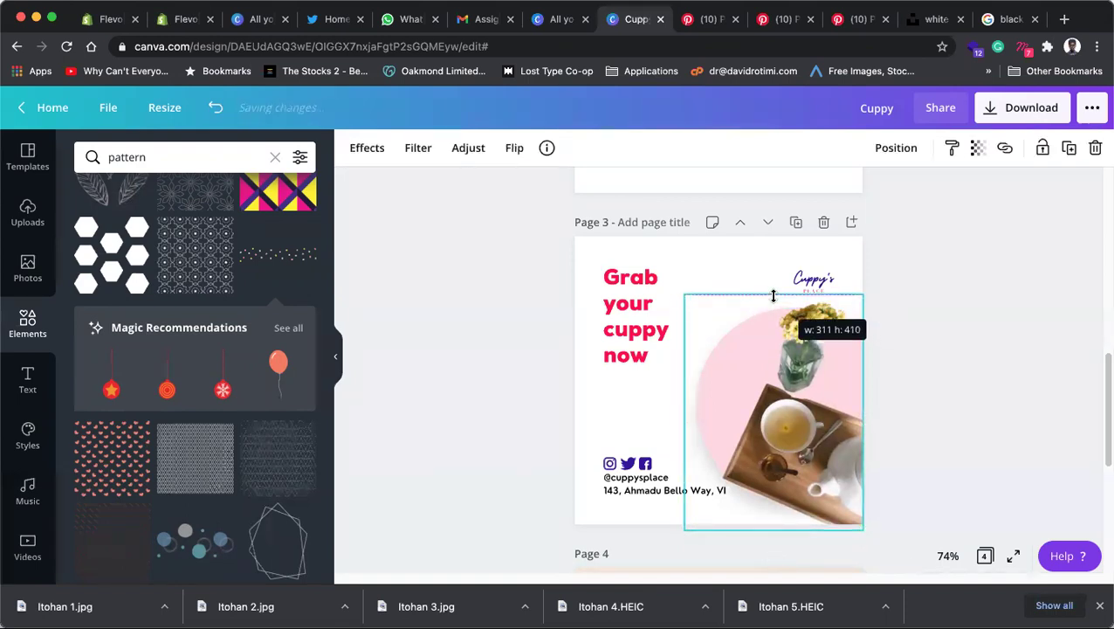
{"action": "left_click", "coordinate": [987, 334]}
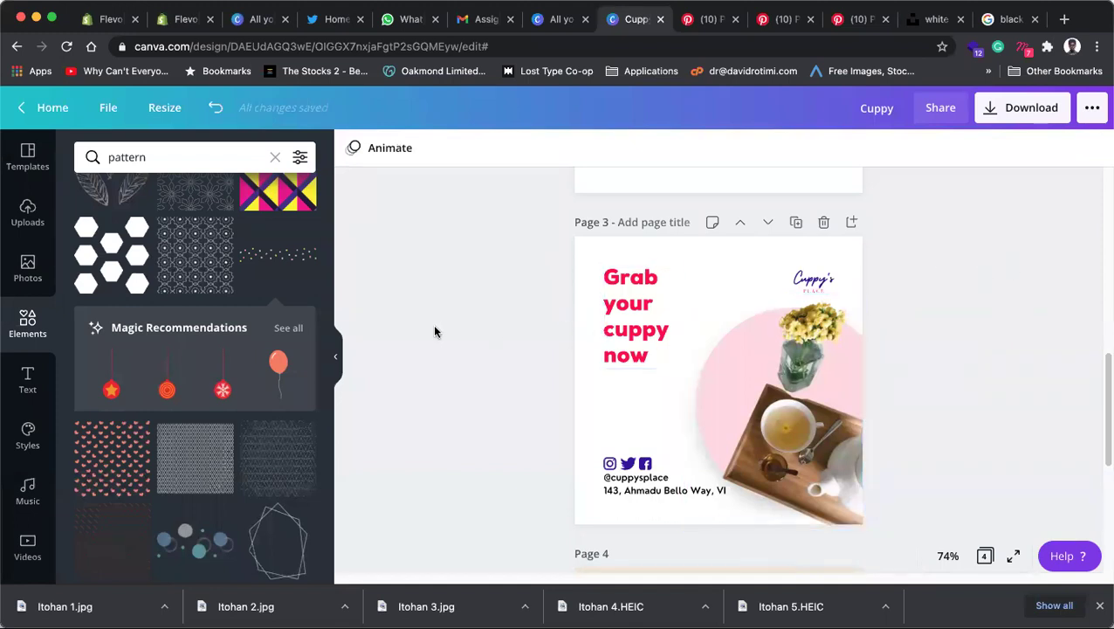
Step: Apply a faint white diamond-pattern background to page 3 and duplicate the tea tray photo
{"action": "scroll", "coordinate": [27, 463], "scroll_direction": "down", "scroll_amount": 4}
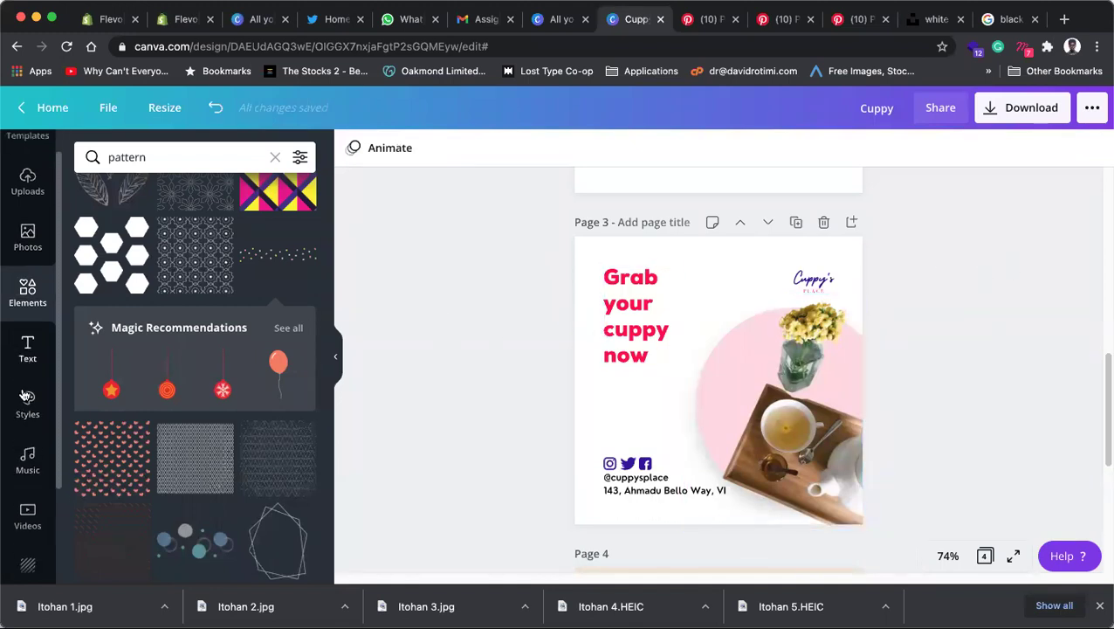
{"action": "left_click", "coordinate": [25, 436]}
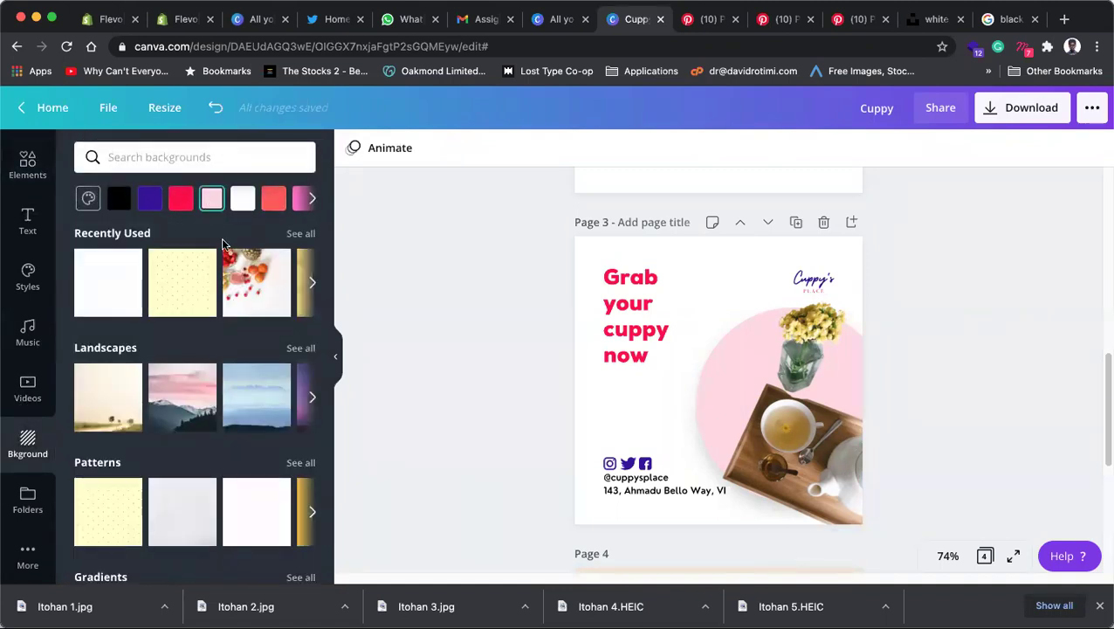
{"action": "left_click", "coordinate": [247, 509]}
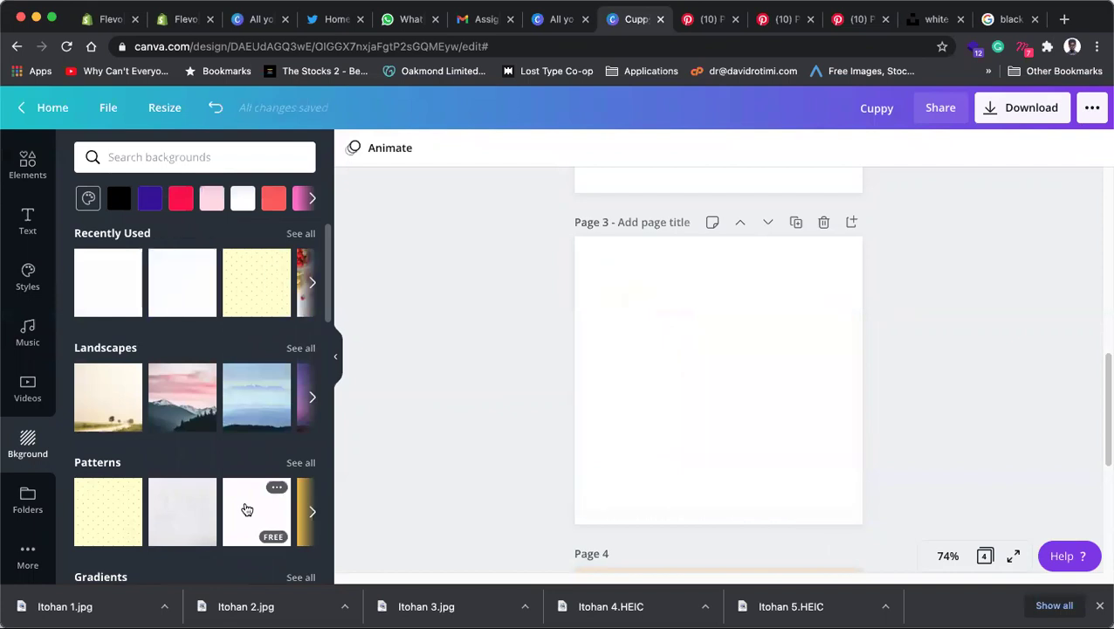
{"action": "left_click", "coordinate": [976, 298]}
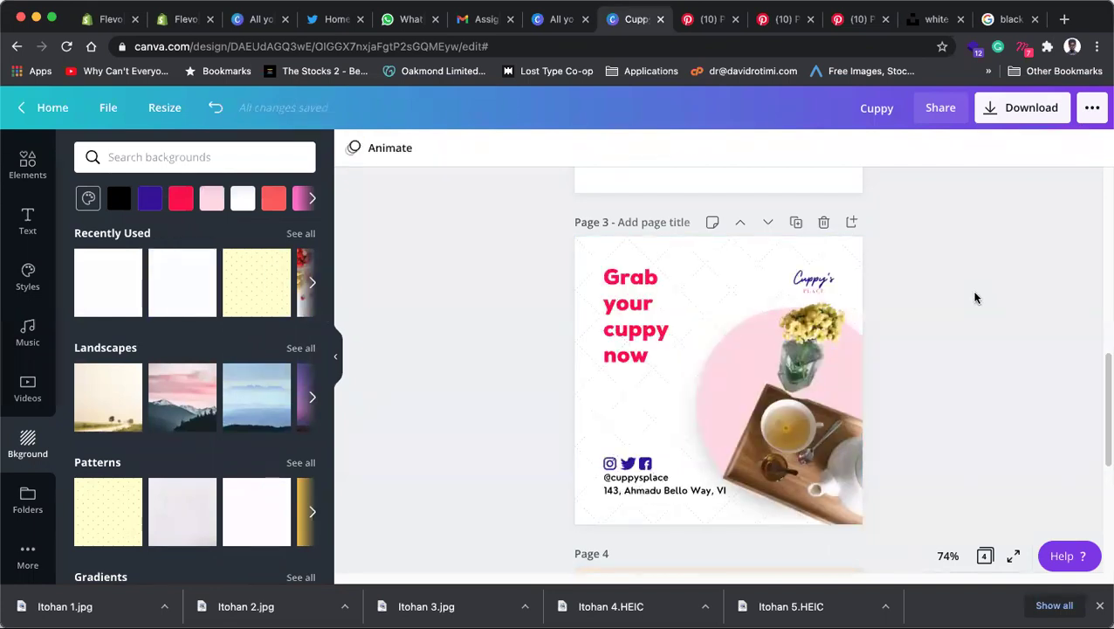
{"action": "left_click", "coordinate": [854, 425]}
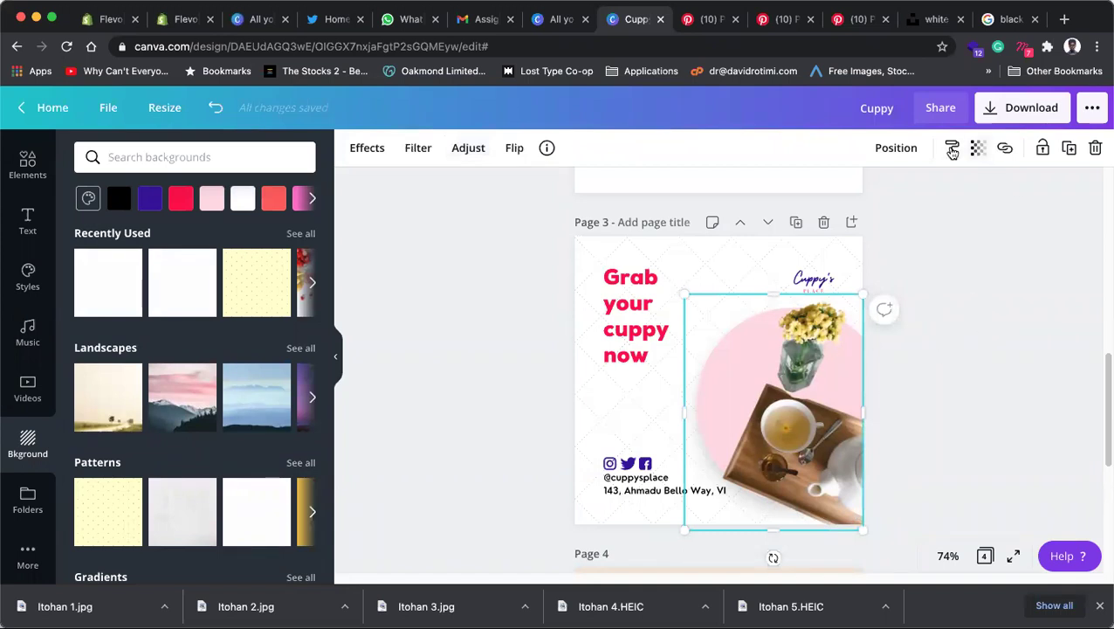
{"action": "left_click", "coordinate": [1069, 148]}
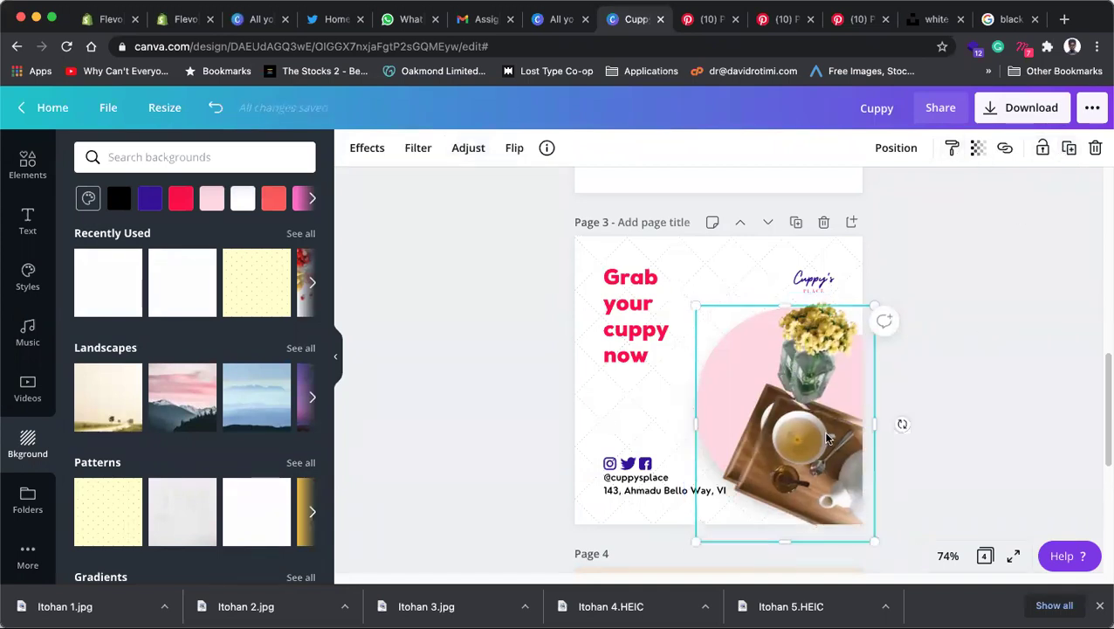
Step: Reposition the duplicated tea tray photo over the pink circle
{"action": "left_click_drag", "start_coordinate": [833, 439], "coordinate": [906, 450]}
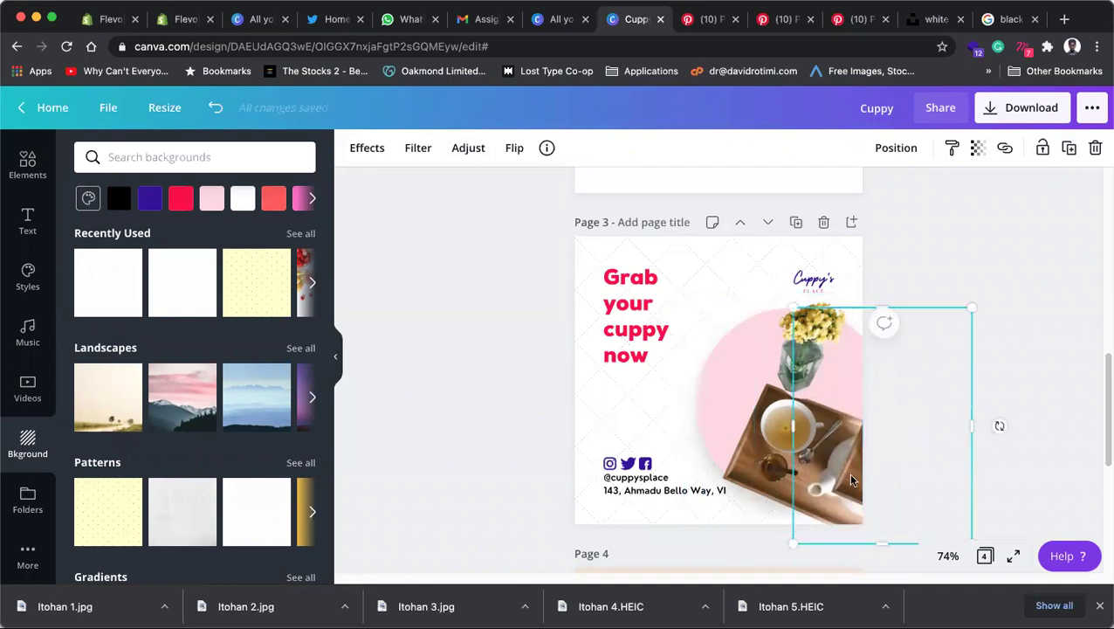
{"action": "left_click_drag", "start_coordinate": [803, 490], "coordinate": [780, 498]}
{"action": "left_click_drag", "start_coordinate": [828, 466], "coordinate": [768, 436]}
{"action": "left_click", "coordinate": [953, 350]}
{"action": "left_click", "coordinate": [803, 430]}
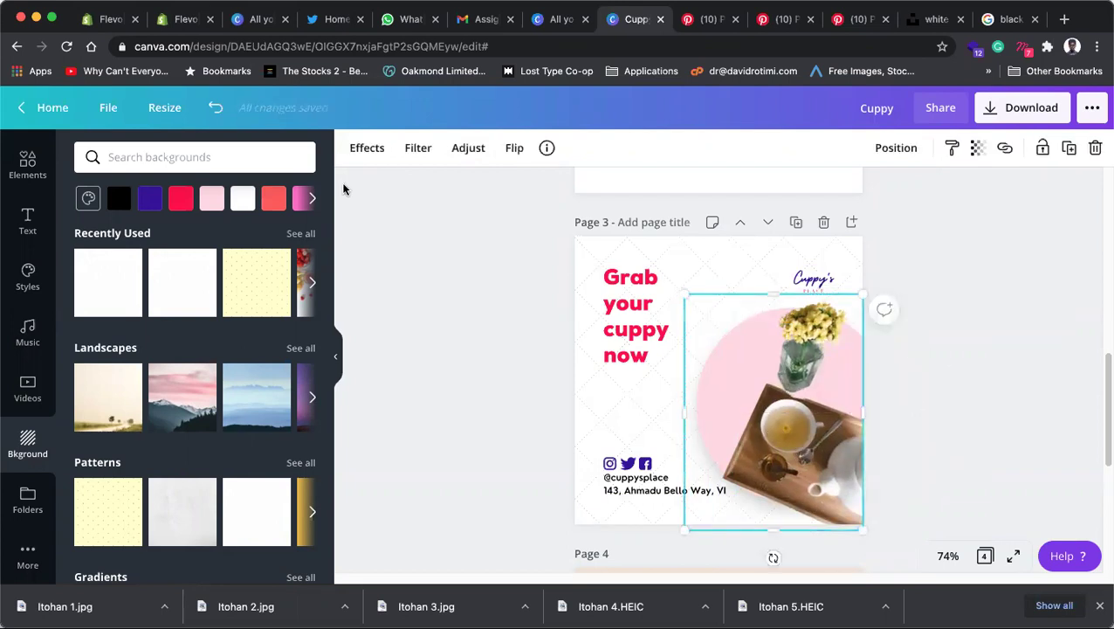
Step: Experiment with blur, brightness, contrast, saturation, tint, X-Process and vignette on the copy
{"action": "left_click", "coordinate": [380, 154]}
{"action": "left_click", "coordinate": [425, 149]}
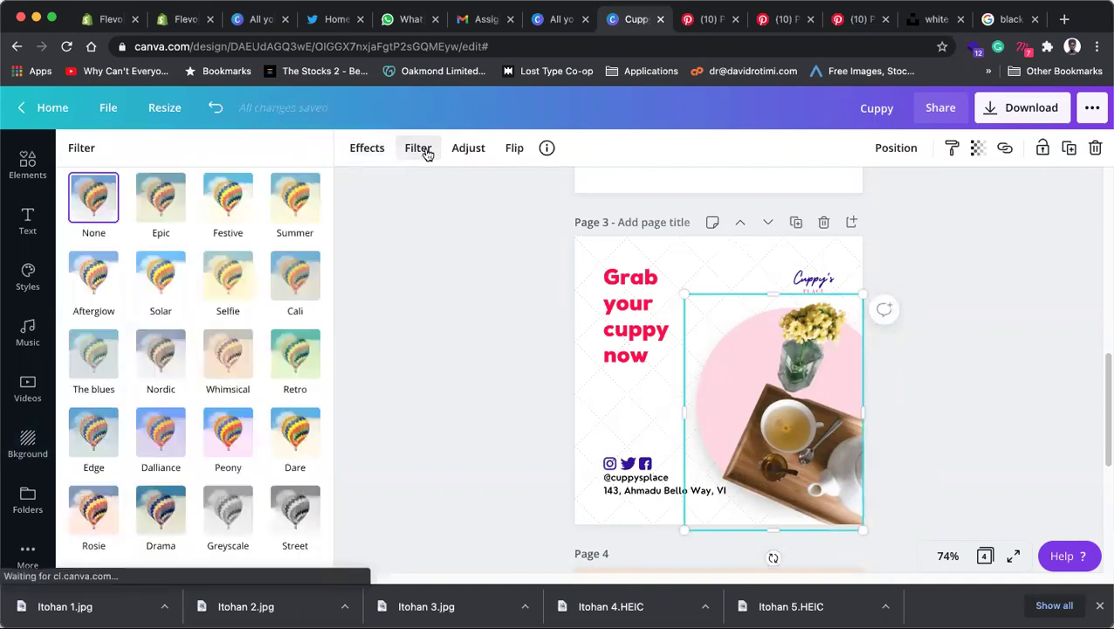
{"action": "left_click", "coordinate": [463, 151]}
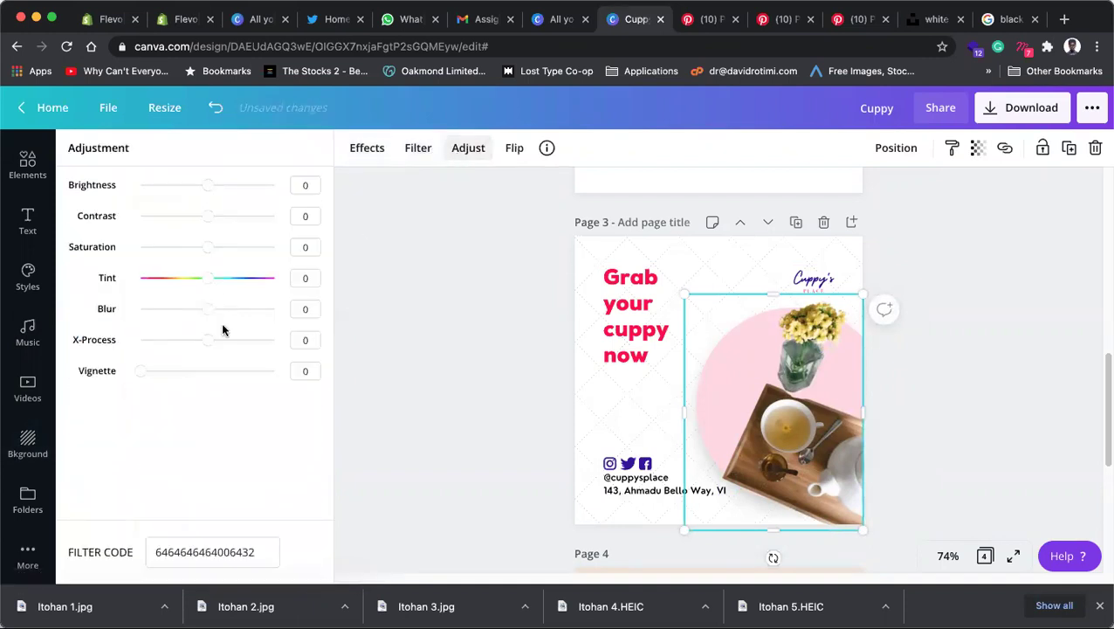
{"action": "left_click_drag", "start_coordinate": [209, 317], "coordinate": [260, 315]}
{"action": "left_click_drag", "start_coordinate": [262, 313], "coordinate": [268, 310]}
{"action": "left_click_drag", "start_coordinate": [207, 184], "coordinate": [142, 185]}
{"action": "left_click_drag", "start_coordinate": [208, 219], "coordinate": [279, 219]}
{"action": "left_click_drag", "start_coordinate": [200, 247], "coordinate": [70, 245]}
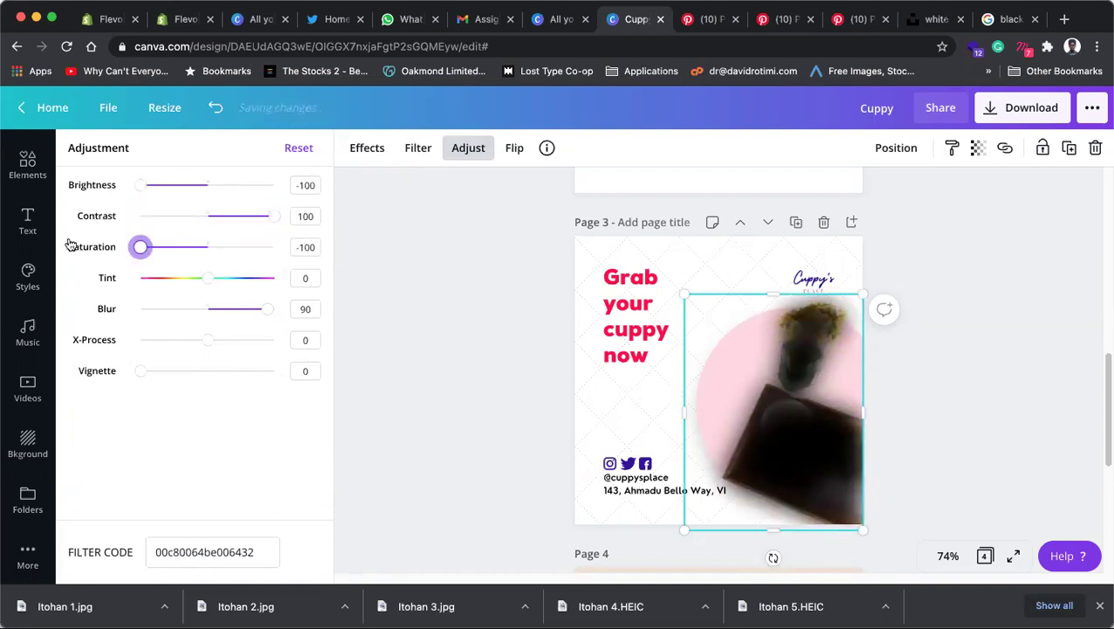
{"action": "mouse_move", "coordinate": [210, 279]}
{"action": "left_mouse_down"}
{"action": "mouse_move", "coordinate": [92, 278]}
{"action": "mouse_move", "coordinate": [394, 293]}
{"action": "mouse_move", "coordinate": [214, 287]}
{"action": "left_mouse_up"}
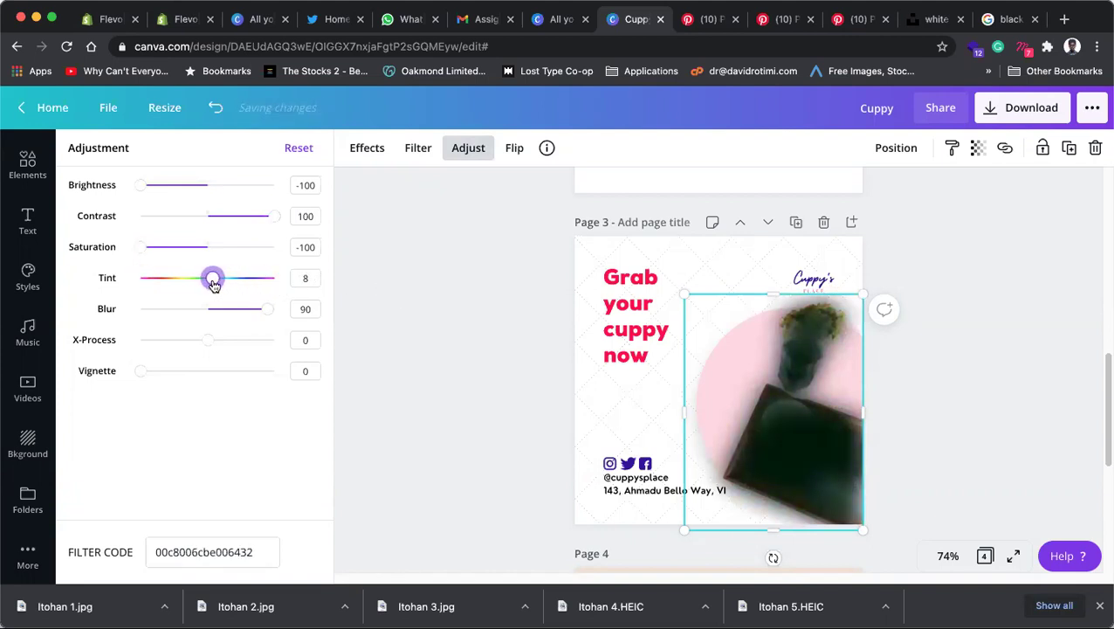
{"action": "mouse_move", "coordinate": [207, 340]}
{"action": "left_mouse_down"}
{"action": "mouse_move", "coordinate": [124, 345]}
{"action": "mouse_move", "coordinate": [336, 356]}
{"action": "mouse_move", "coordinate": [210, 342]}
{"action": "left_mouse_up"}
{"action": "left_click_drag", "start_coordinate": [145, 376], "coordinate": [100, 371]}
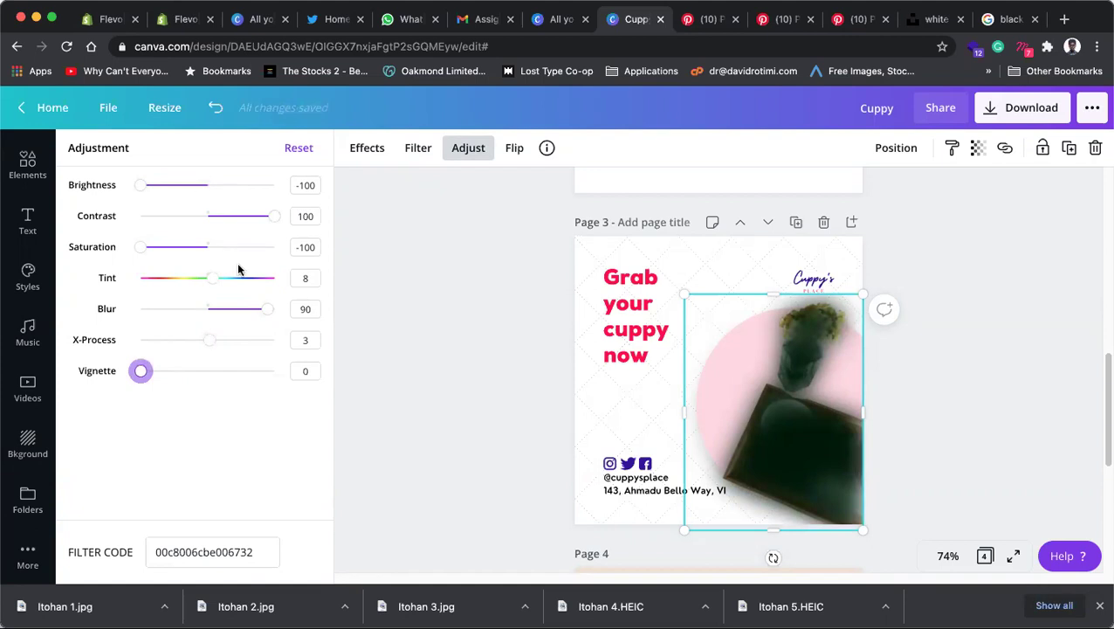
Step: Reset the adjustments, then set Blur to 100 and Brightness to -100
{"action": "left_click", "coordinate": [299, 148]}
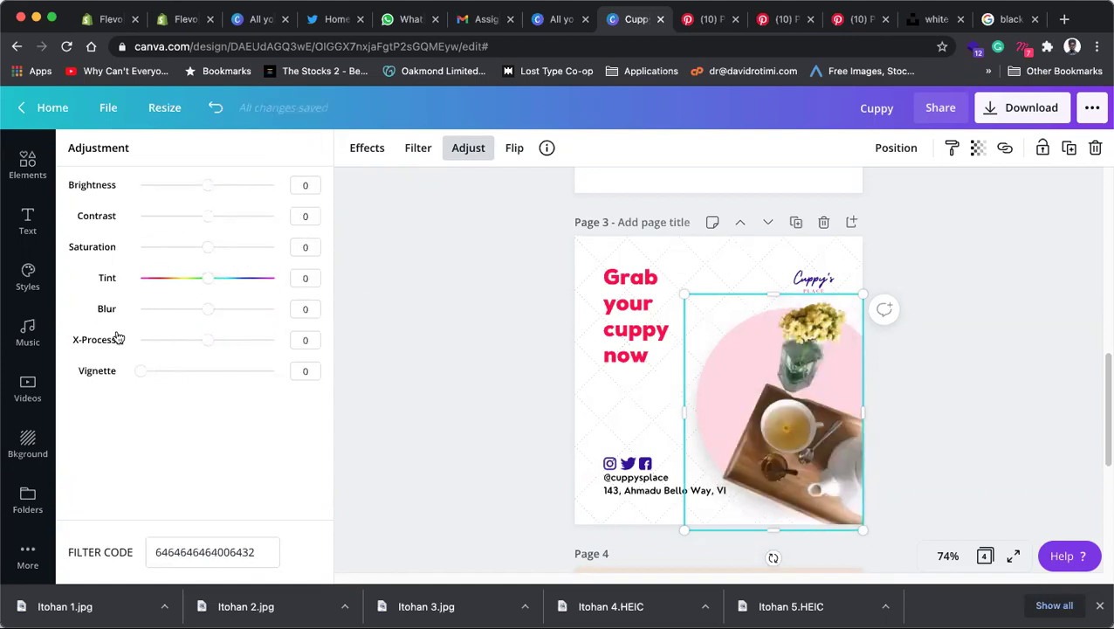
{"action": "left_click_drag", "start_coordinate": [210, 310], "coordinate": [322, 317]}
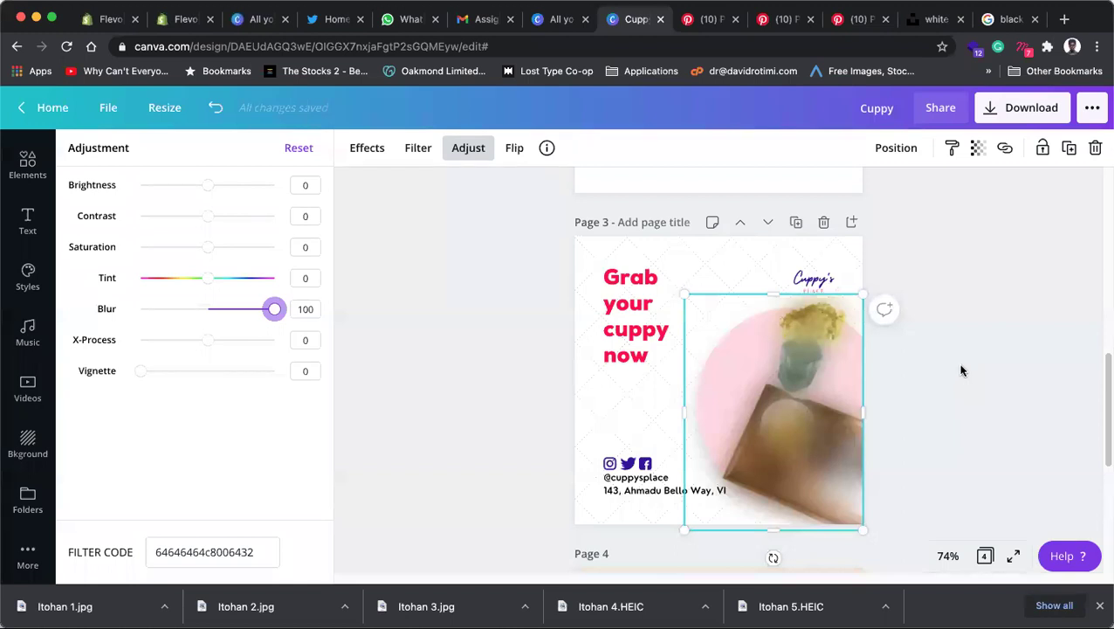
{"action": "left_click_drag", "start_coordinate": [208, 185], "coordinate": [14, 205]}
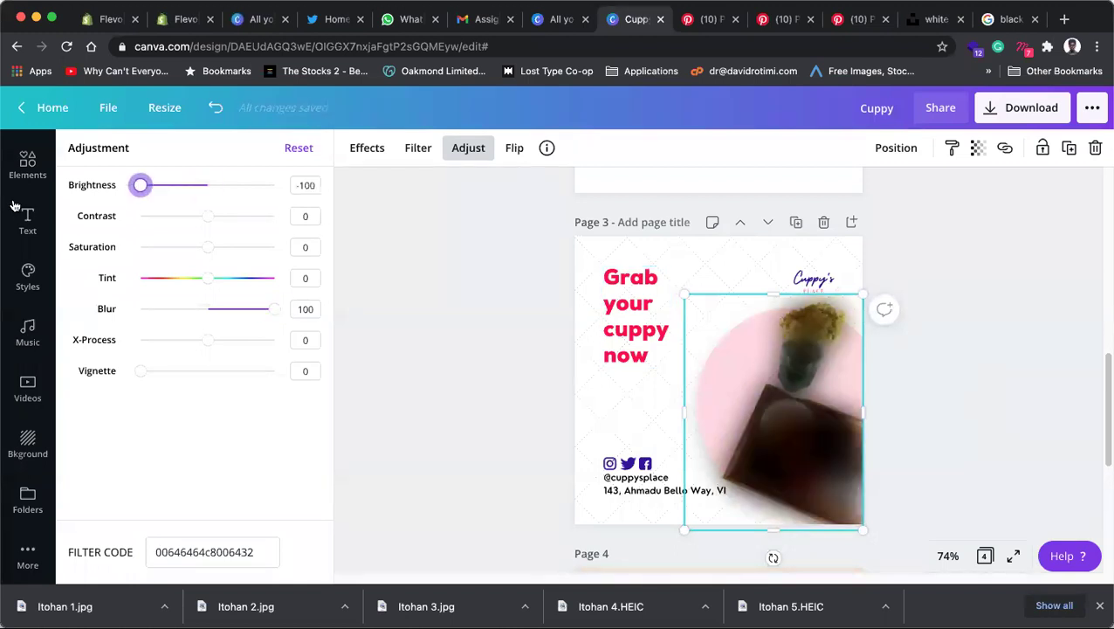
{"action": "left_click", "coordinate": [961, 348]}
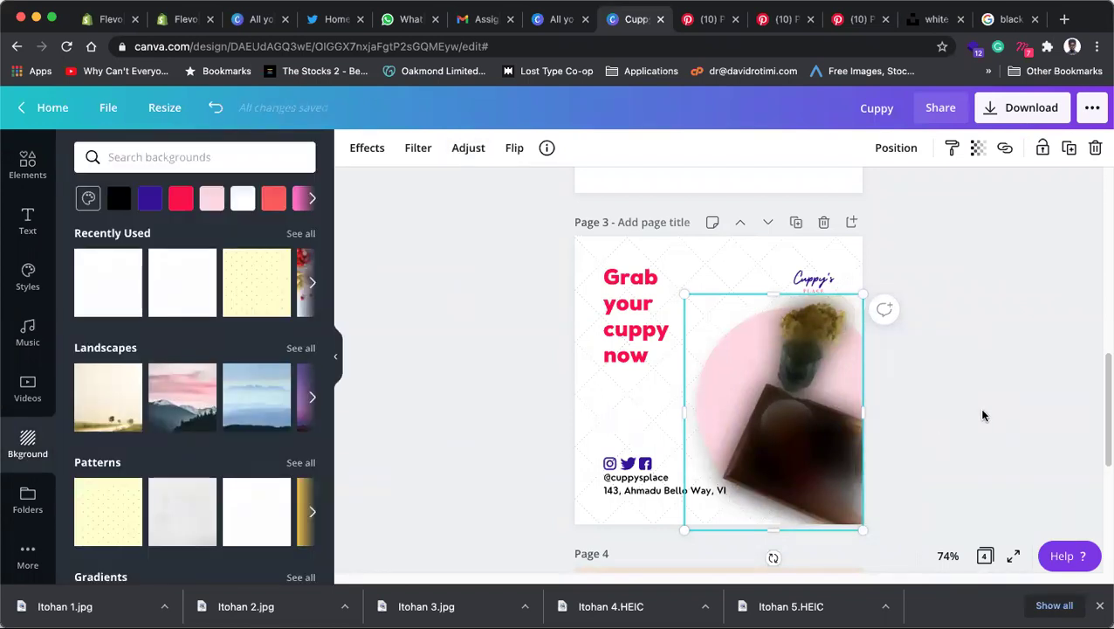
{"action": "key", "text": "super+z"}
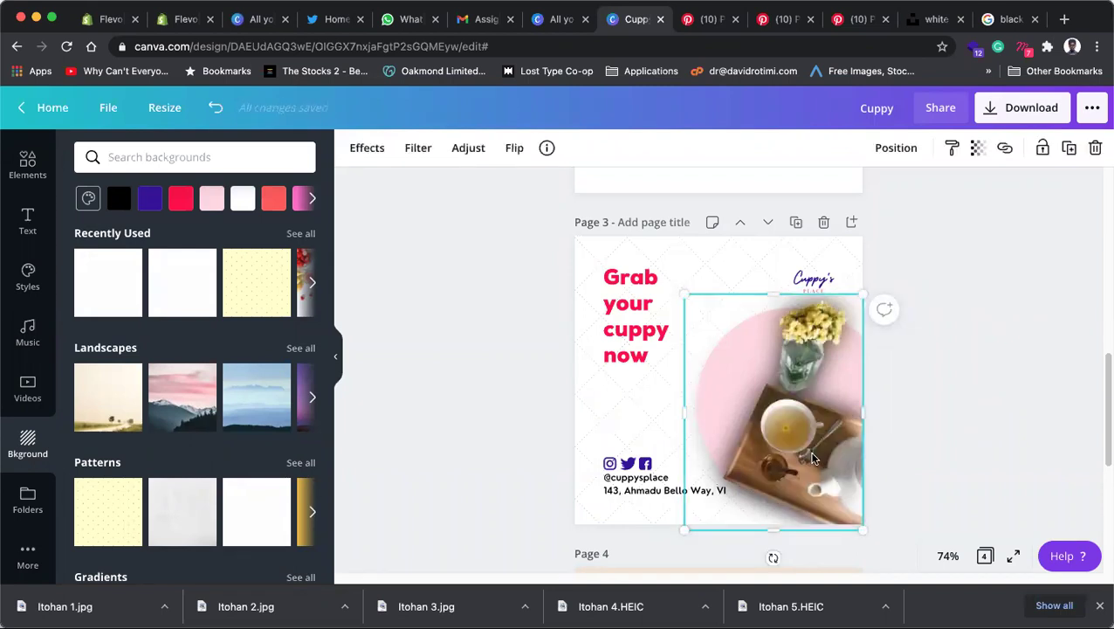
Step: Lower the darkened tea-tray copy's blur from 100 to 57
{"action": "left_click", "coordinate": [976, 428]}
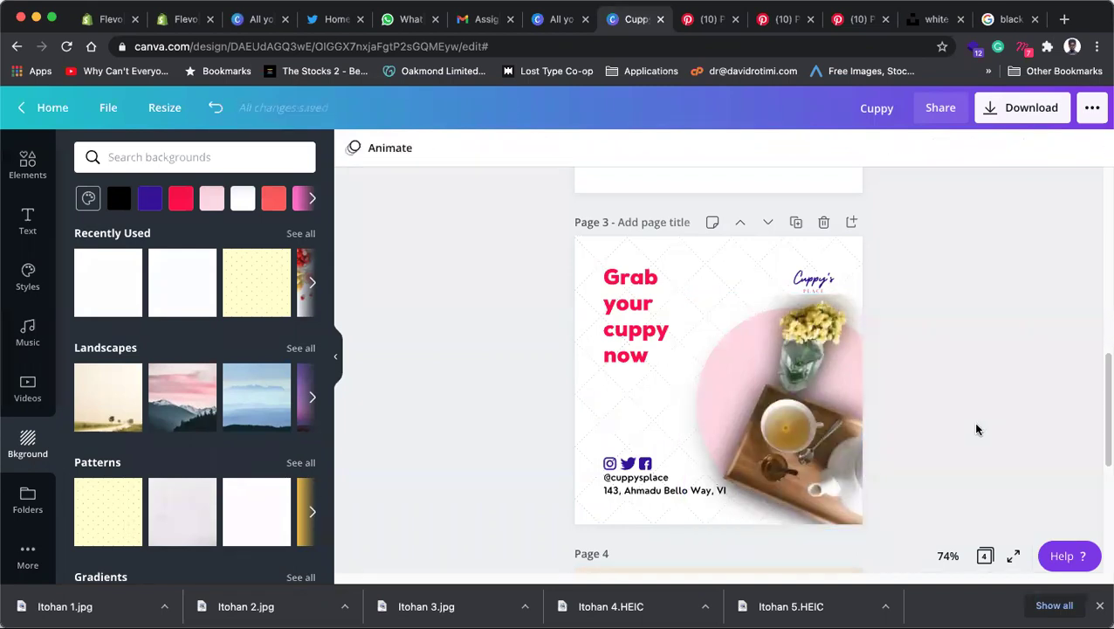
{"action": "left_click", "coordinate": [757, 306]}
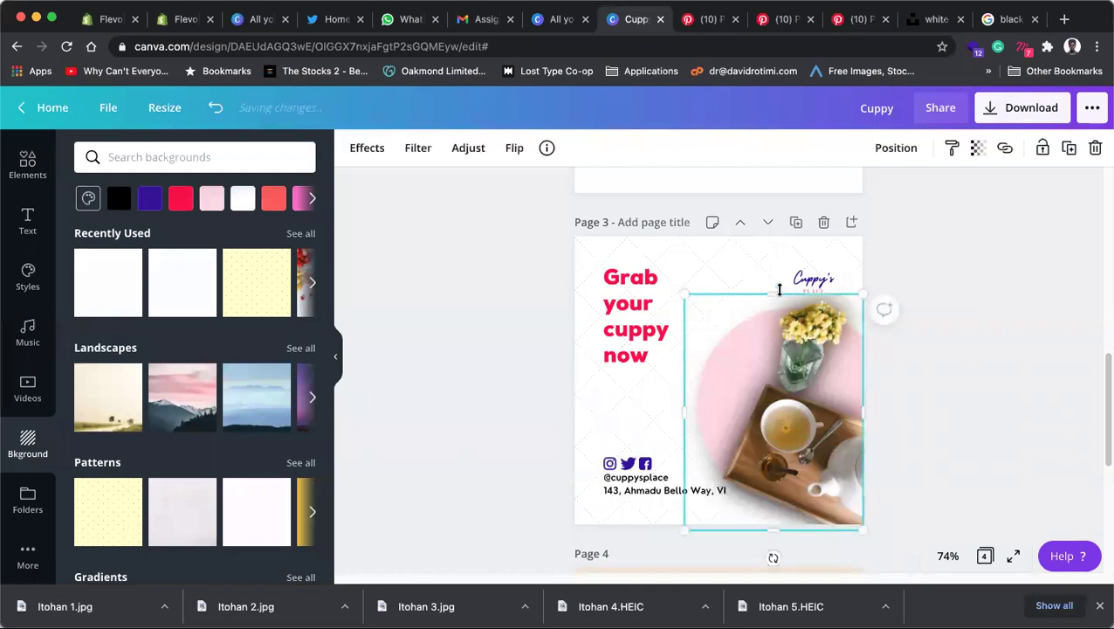
{"action": "left_click_drag", "start_coordinate": [773, 291], "coordinate": [918, 318]}
{"action": "left_click", "coordinate": [968, 352]}
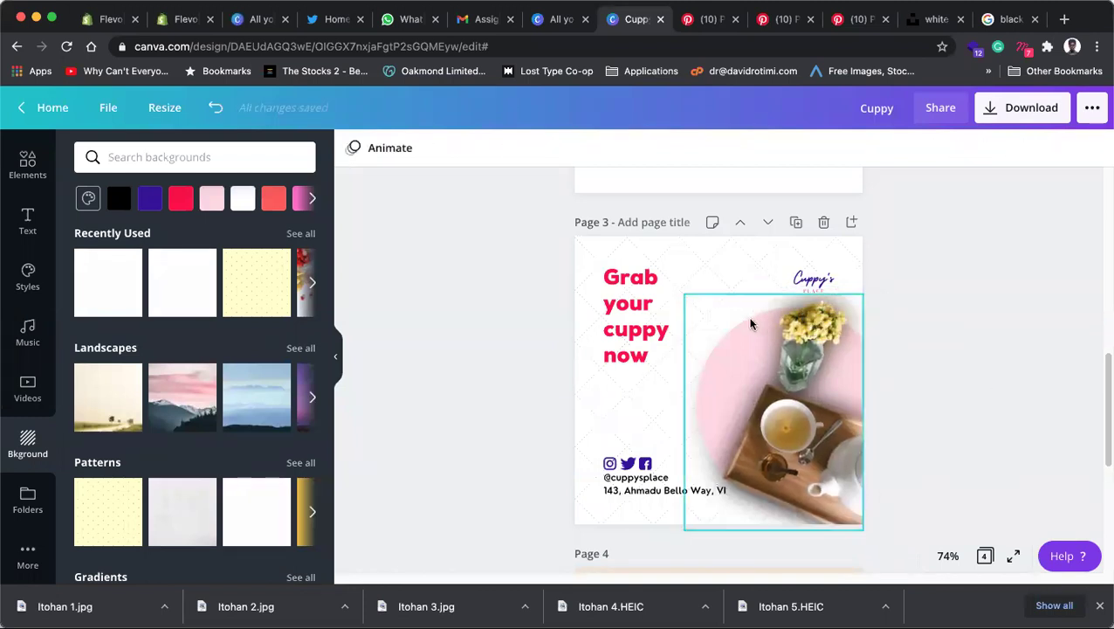
{"action": "left_click", "coordinate": [749, 321]}
{"action": "left_click", "coordinate": [965, 339]}
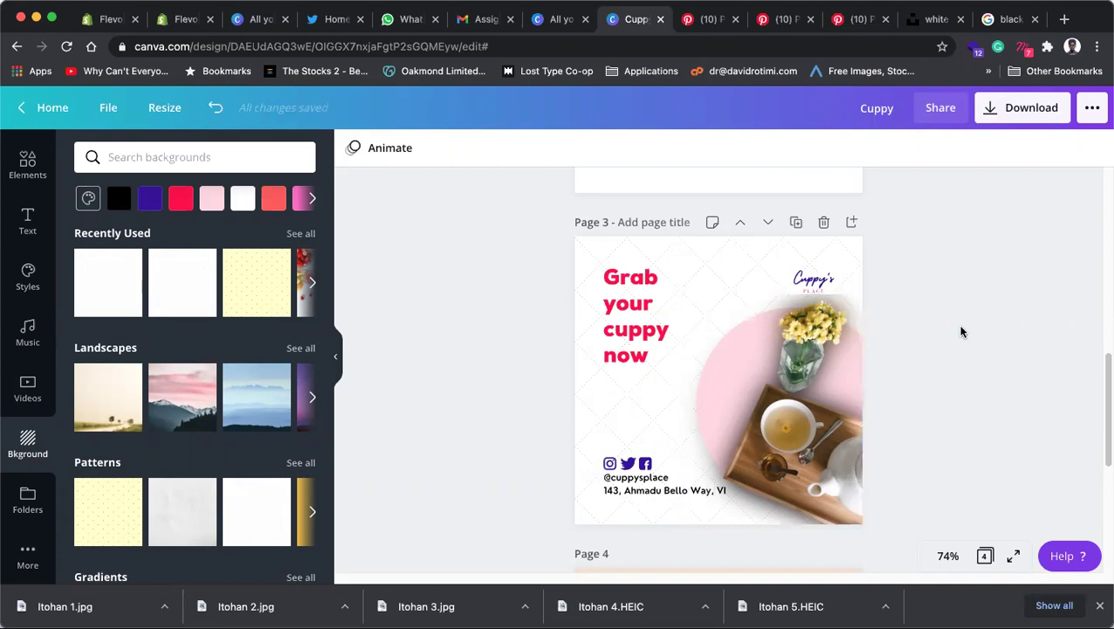
{"action": "left_click", "coordinate": [805, 426]}
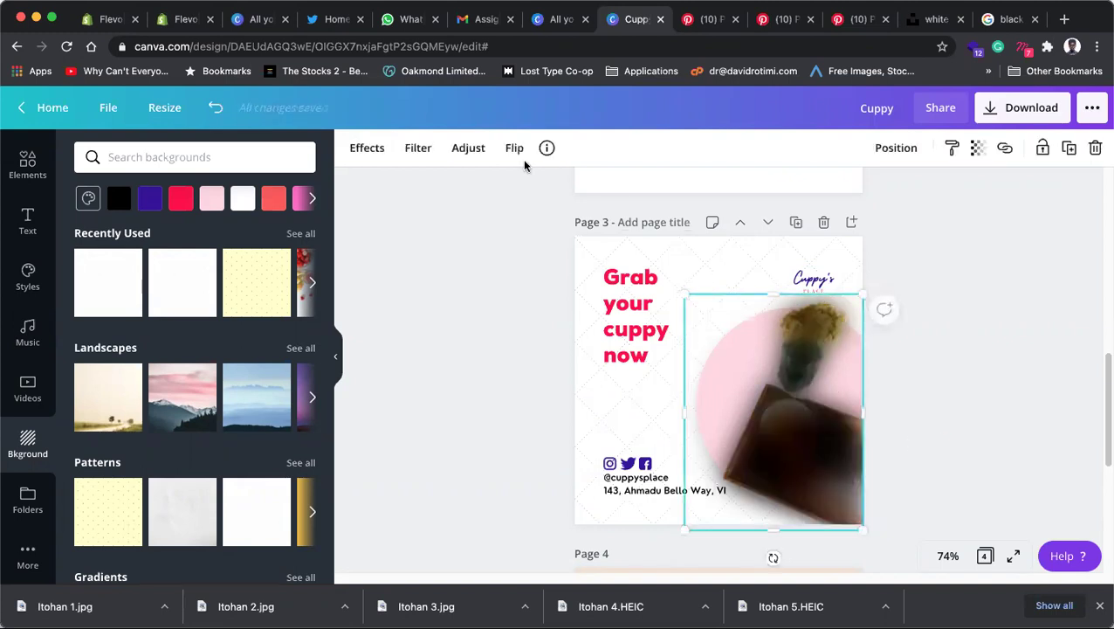
{"action": "left_click", "coordinate": [468, 148]}
{"action": "left_click_drag", "start_coordinate": [274, 315], "coordinate": [246, 311]}
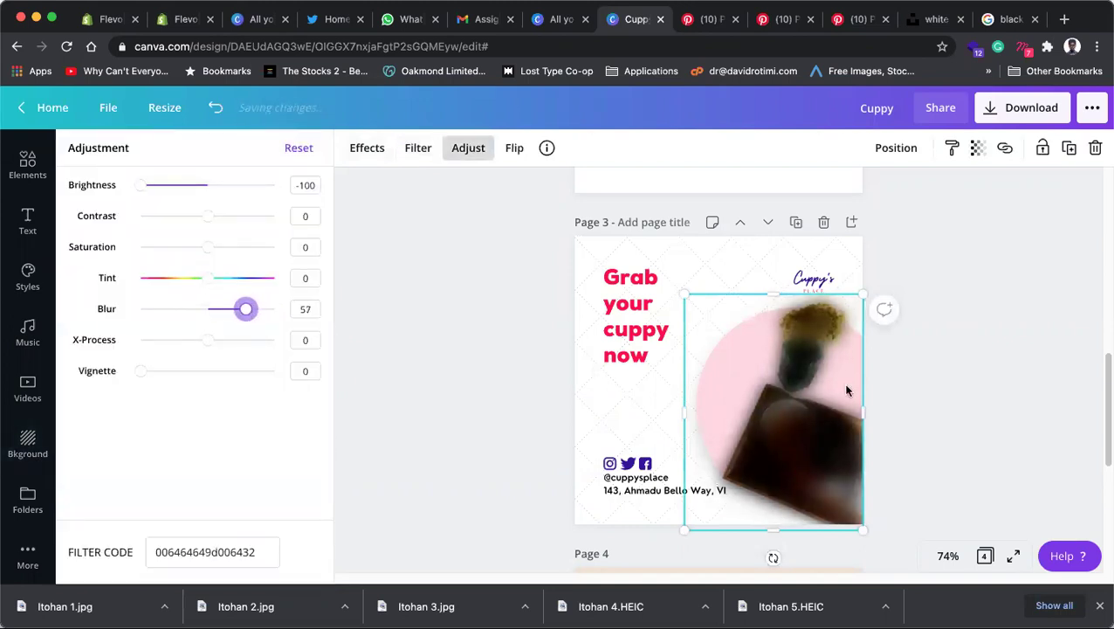
{"action": "left_click", "coordinate": [814, 447]}
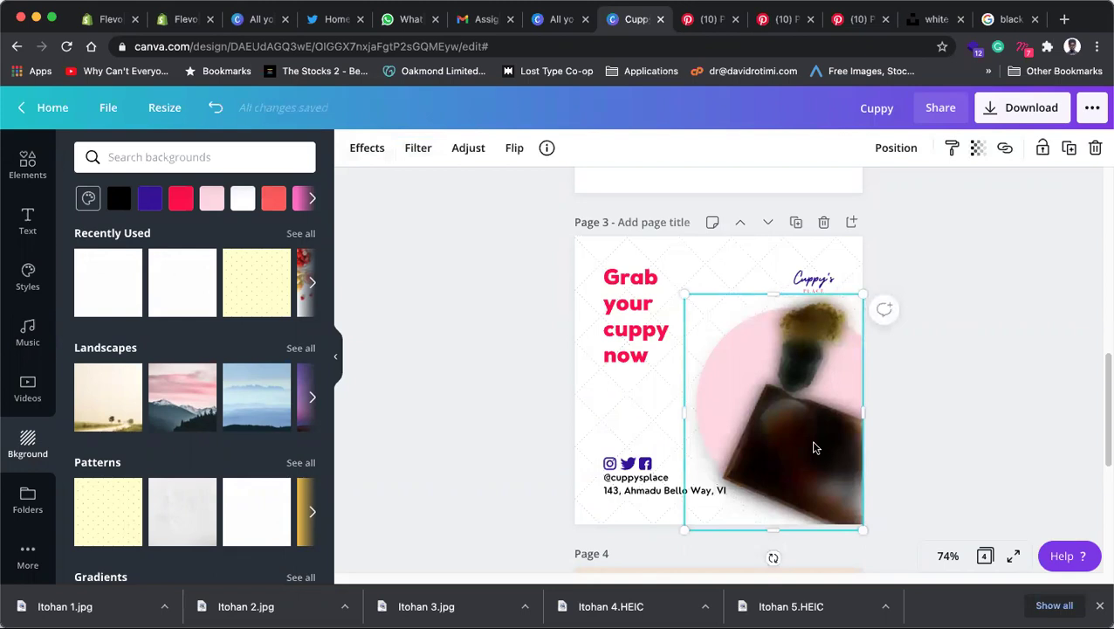
{"action": "left_click", "coordinate": [985, 407]}
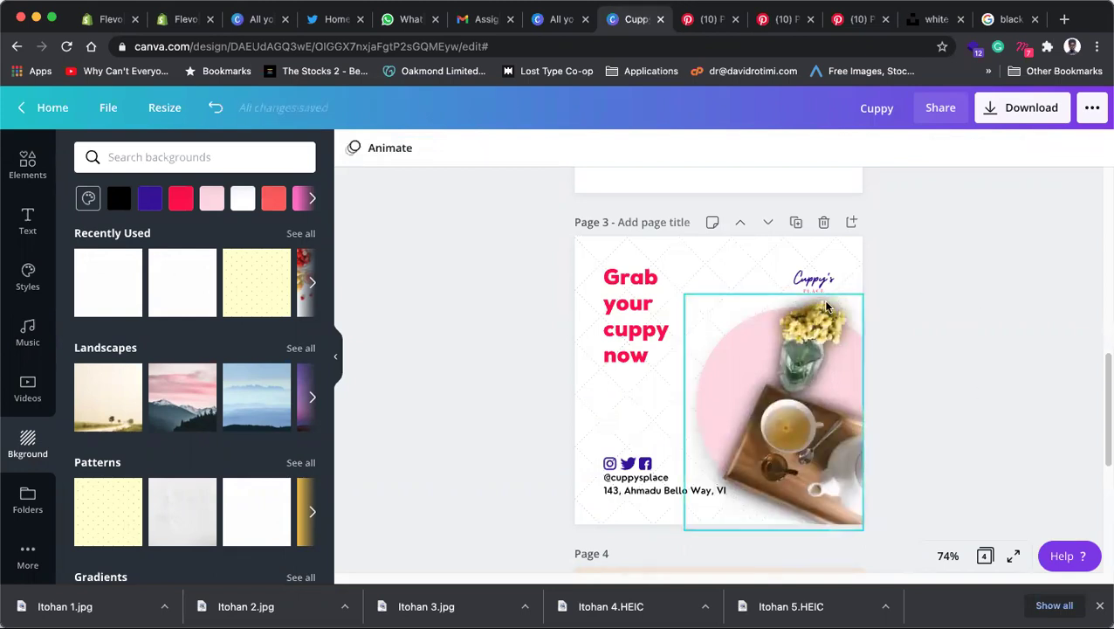
{"action": "left_click", "coordinate": [963, 573]}
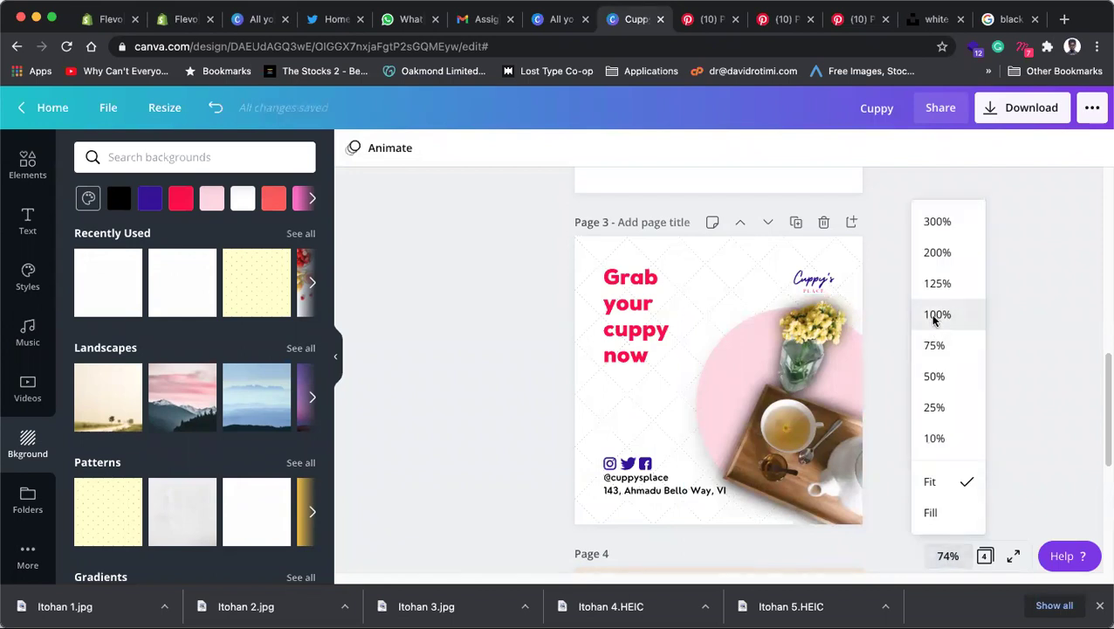
Step: At 100% zoom, lower the tea-tray copy's blur to 31
{"action": "left_click", "coordinate": [932, 316]}
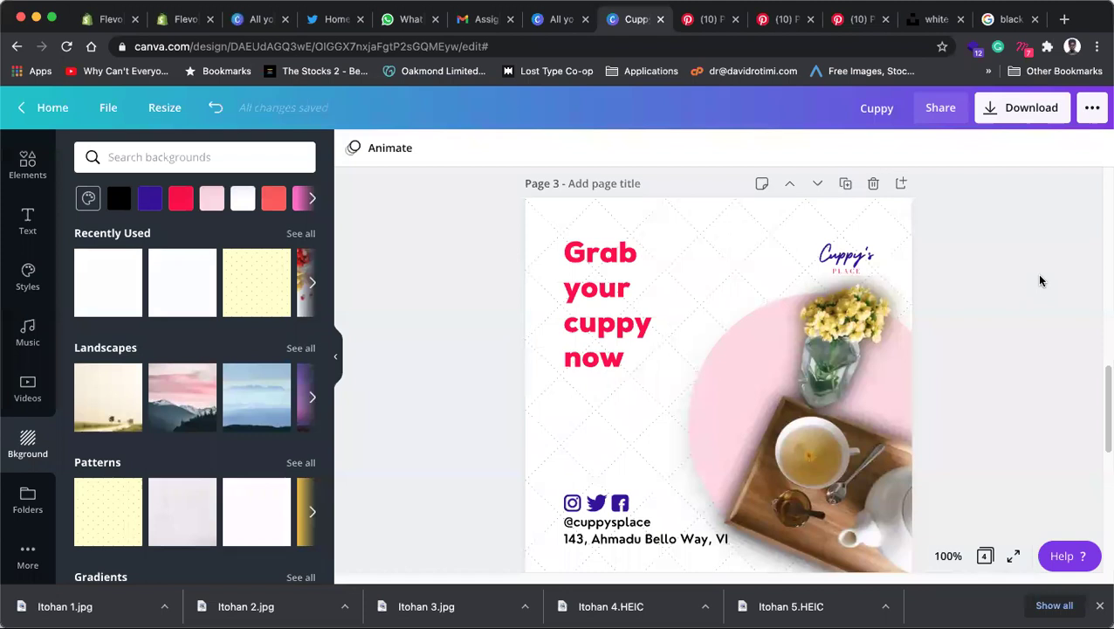
{"action": "left_click", "coordinate": [828, 353]}
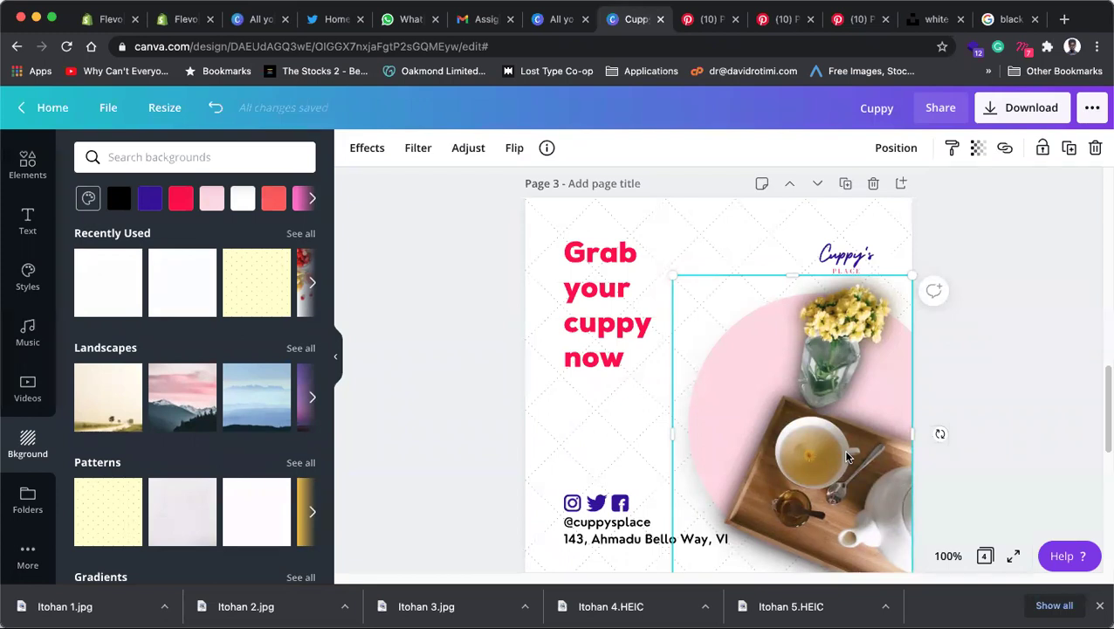
{"action": "left_click_drag", "start_coordinate": [810, 488], "coordinate": [866, 506]}
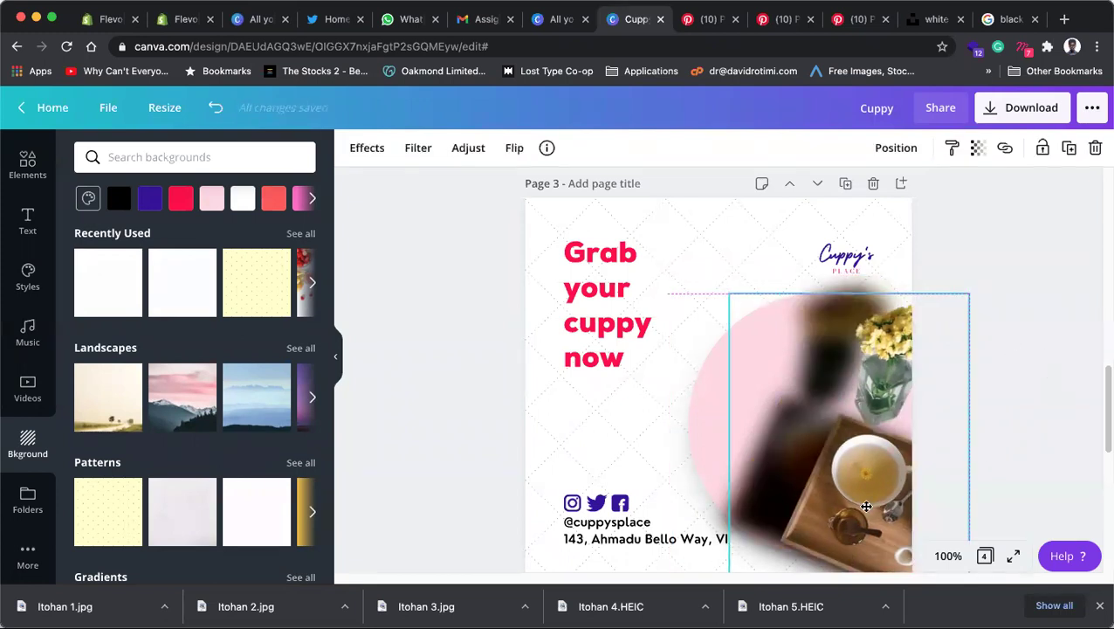
{"action": "left_click", "coordinate": [856, 281]}
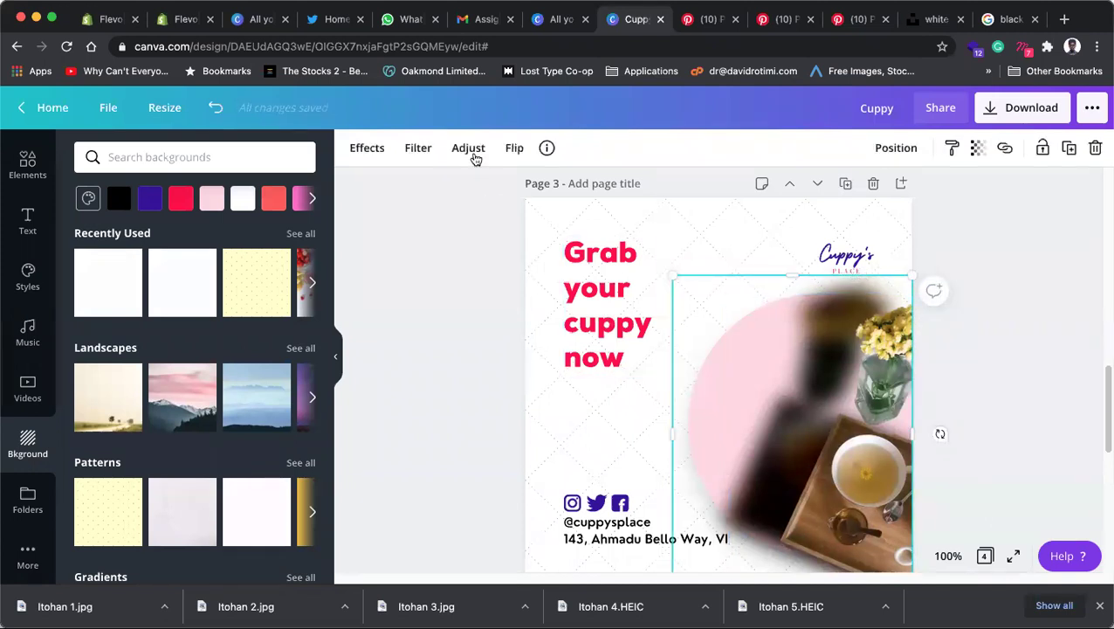
{"action": "left_click", "coordinate": [468, 149]}
{"action": "left_click_drag", "start_coordinate": [246, 315], "coordinate": [229, 315]}
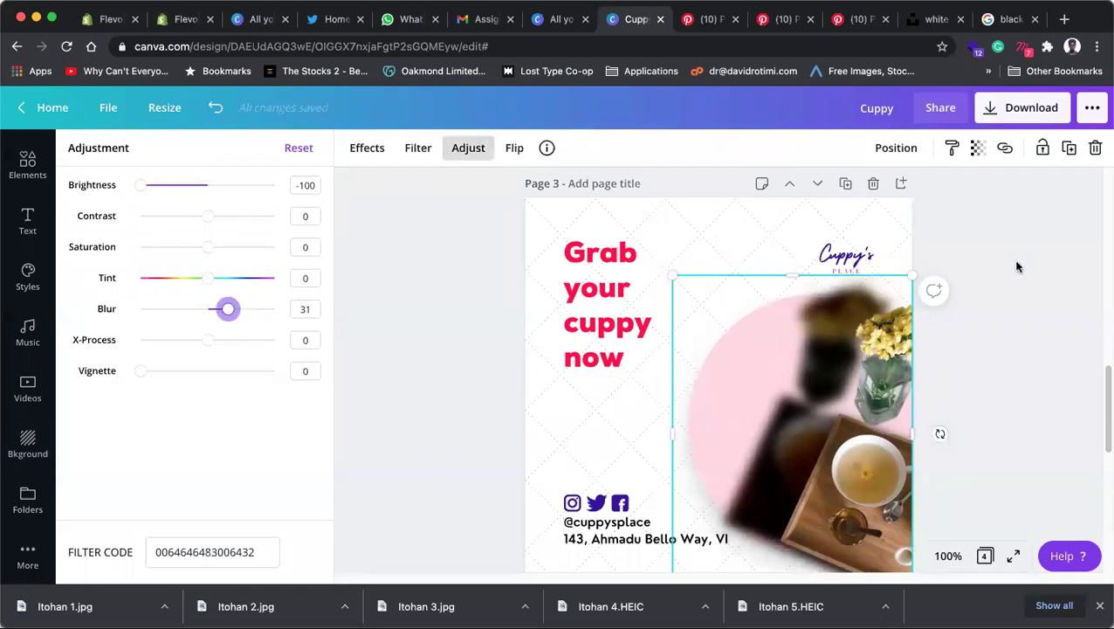
{"action": "left_click", "coordinate": [1016, 266]}
Step: Realign the blurred copy beneath the sharp photo and return to 75% zoom
{"action": "left_click", "coordinate": [985, 378]}
{"action": "left_click_drag", "start_coordinate": [839, 472], "coordinate": [787, 448]}
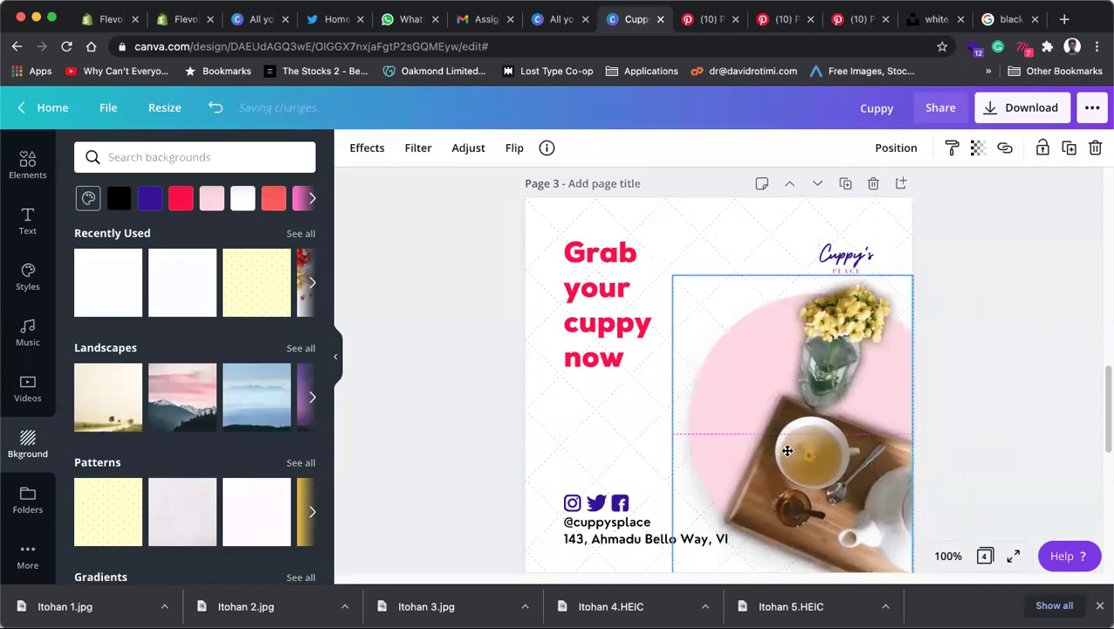
{"action": "left_click", "coordinate": [1027, 326]}
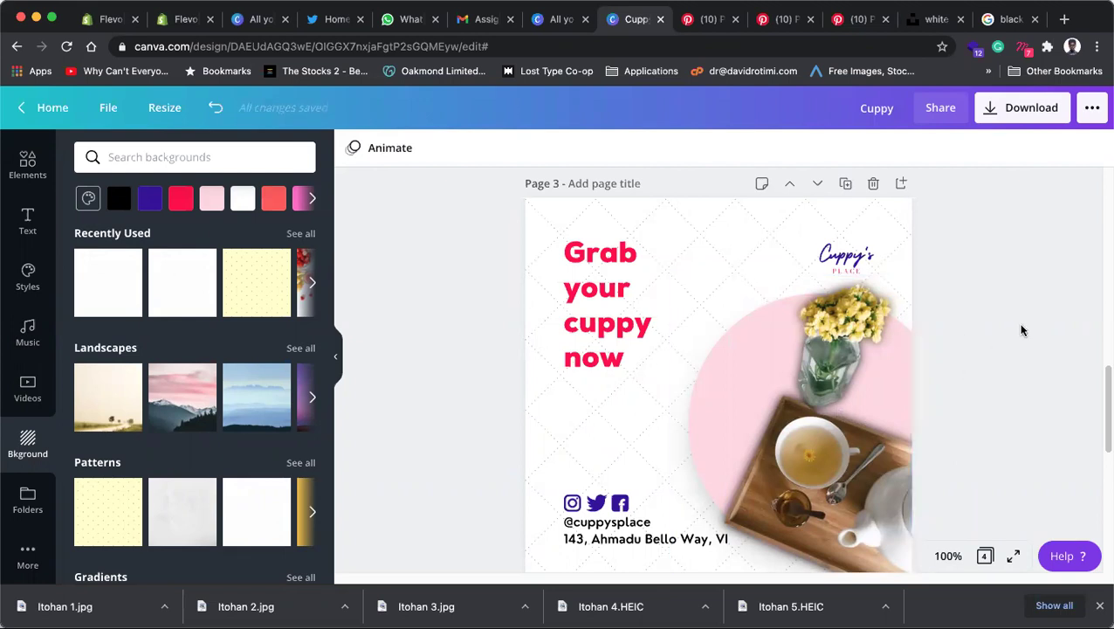
{"action": "left_click", "coordinate": [950, 556]}
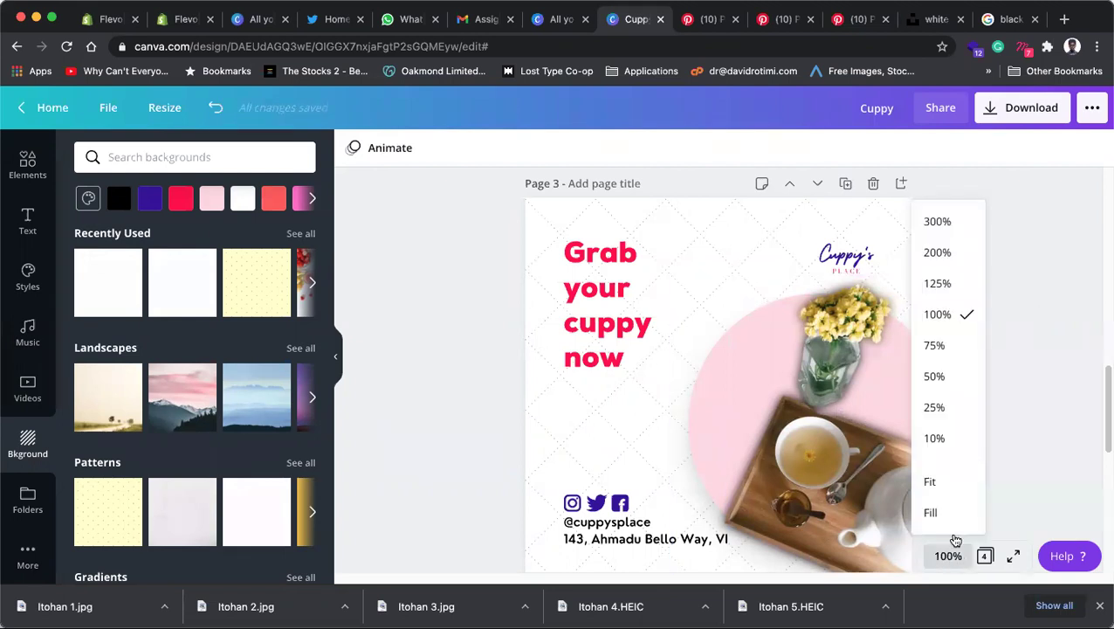
{"action": "left_click", "coordinate": [948, 344]}
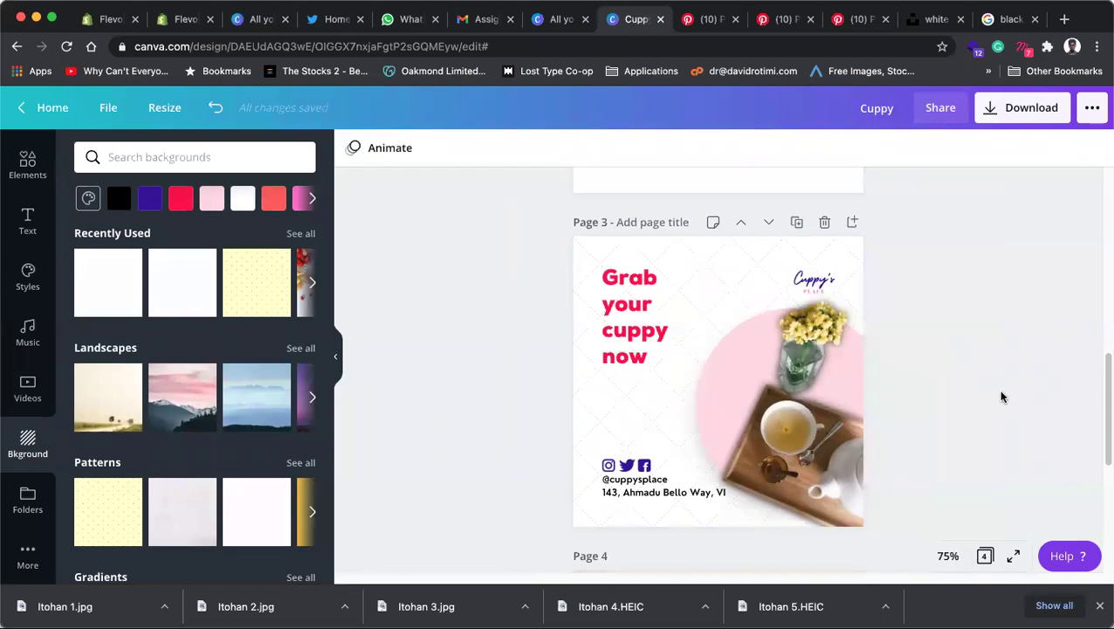
Step: Enlarge the 'Grab your cuppy now' heading to about 161 by 236, font size 37.4
{"action": "left_click", "coordinate": [627, 330]}
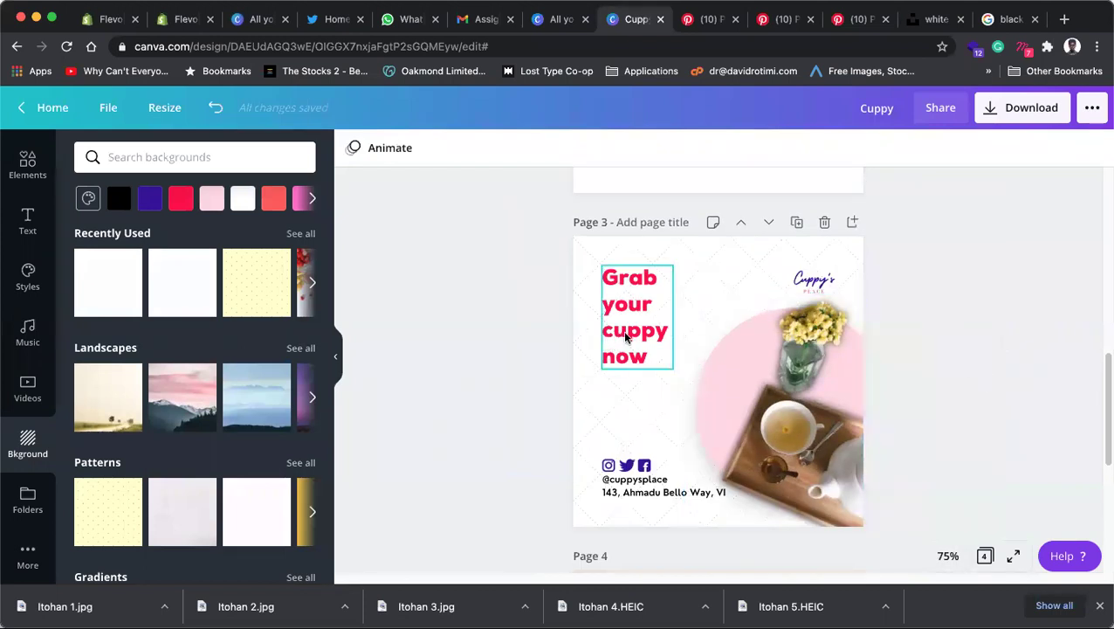
{"action": "left_click_drag", "start_coordinate": [699, 396], "coordinate": [705, 399]}
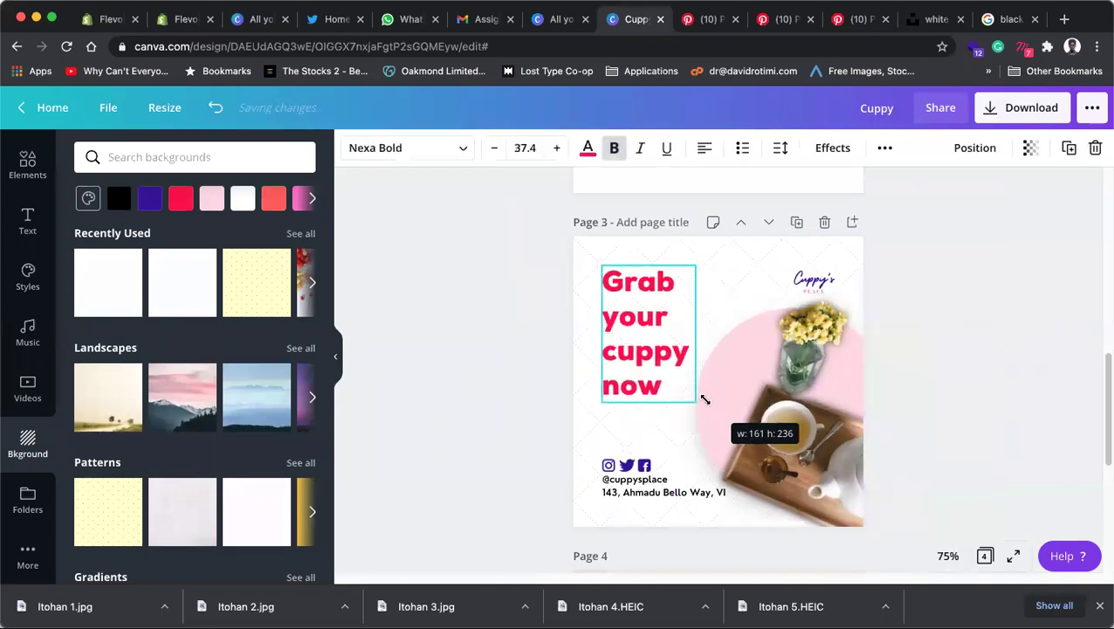
{"action": "left_click", "coordinate": [935, 340]}
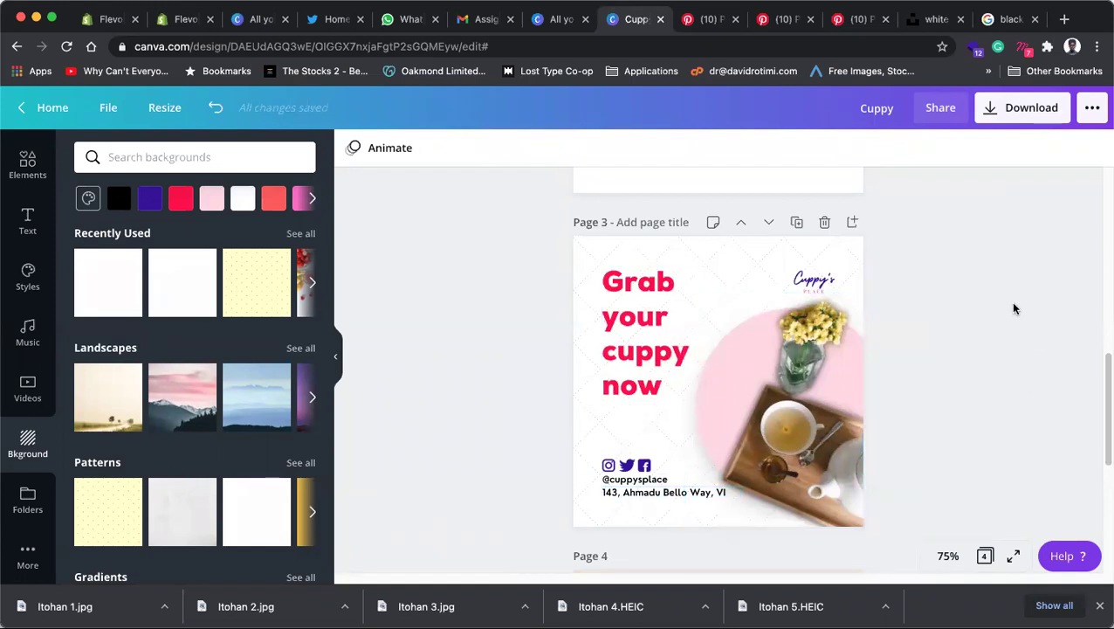
Step: Crop-shift page 4's background left to show the Special Discount card, then open Unsplash
{"action": "scroll", "coordinate": [1014, 306], "scroll_direction": "down", "scroll_amount": 5}
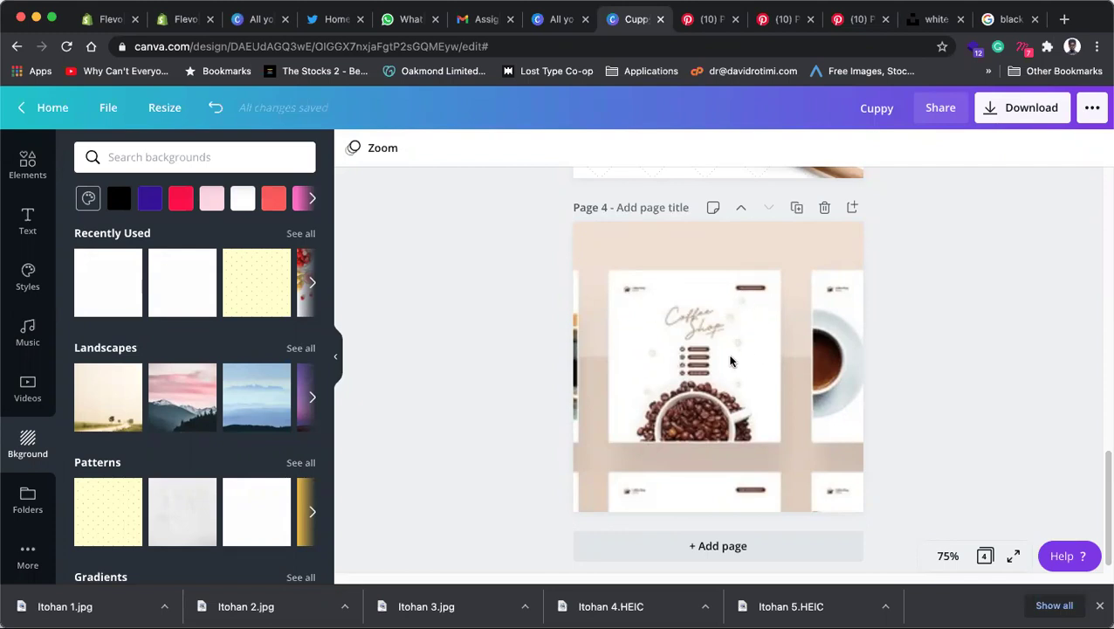
{"action": "double_click", "coordinate": [798, 411]}
{"action": "left_click_drag", "start_coordinate": [798, 411], "coordinate": [662, 367]}
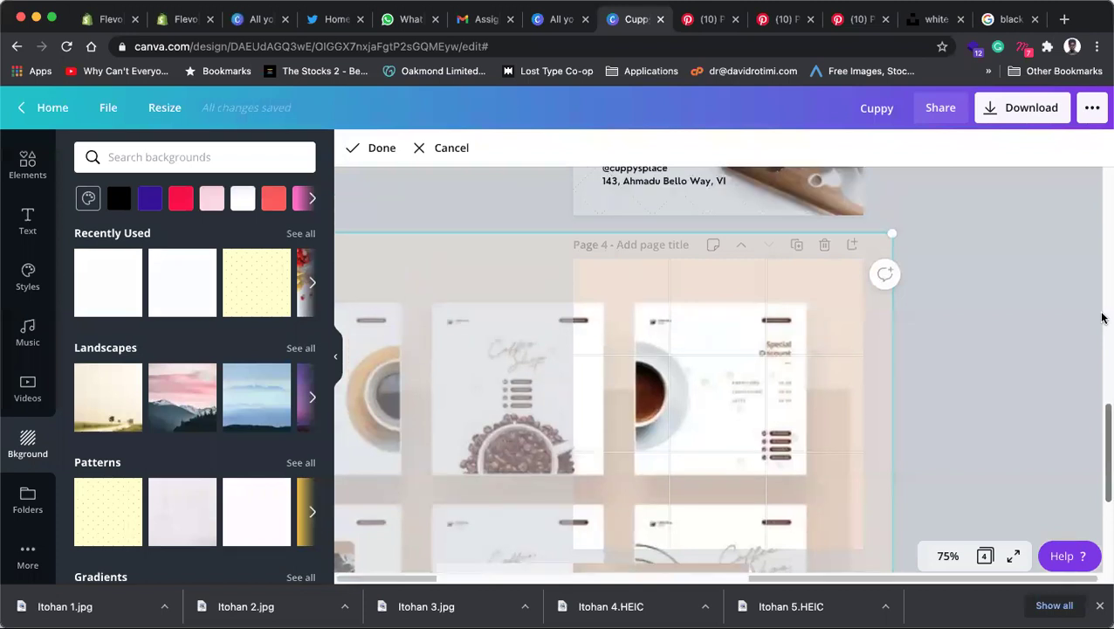
{"action": "left_click", "coordinate": [1102, 318]}
{"action": "scroll", "coordinate": [965, 352], "scroll_direction": "up", "scroll_amount": 5}
{"action": "scroll", "coordinate": [965, 353], "scroll_direction": "down", "scroll_amount": 5}
{"action": "double_click", "coordinate": [783, 365]}
{"action": "left_click_drag", "start_coordinate": [783, 365], "coordinate": [610, 371]}
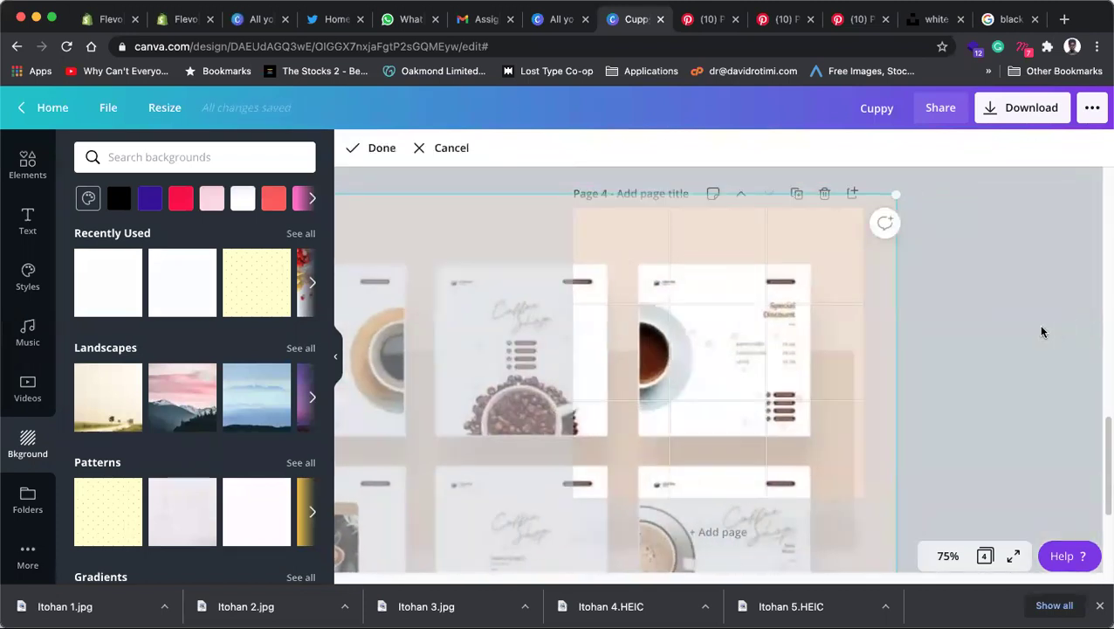
{"action": "left_click", "coordinate": [1042, 331]}
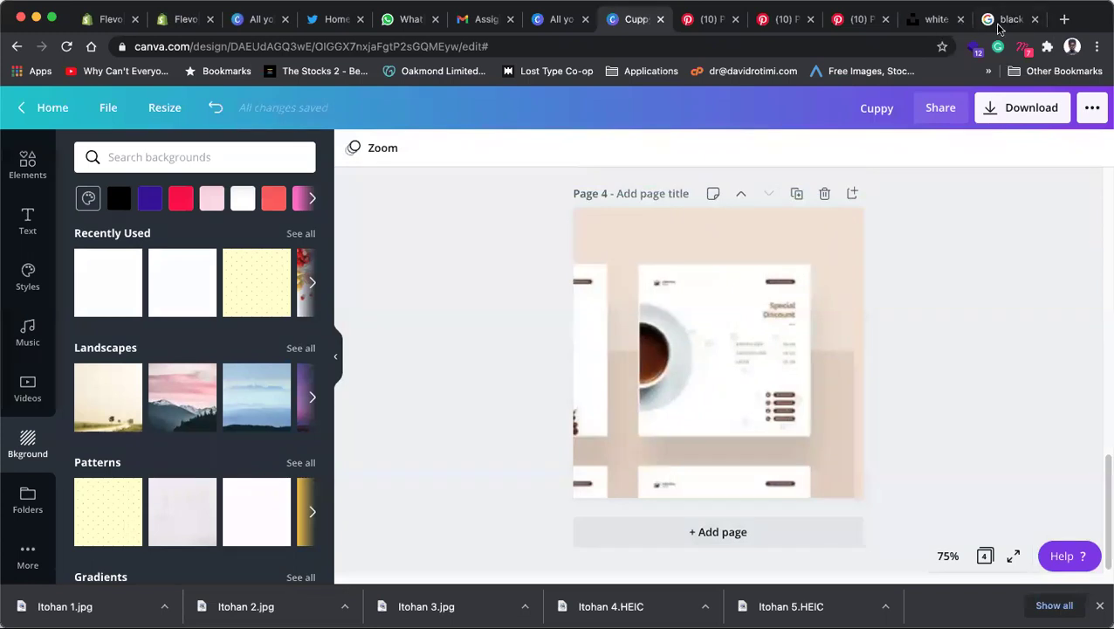
{"action": "left_click", "coordinate": [1009, 18]}
{"action": "left_click", "coordinate": [933, 18]}
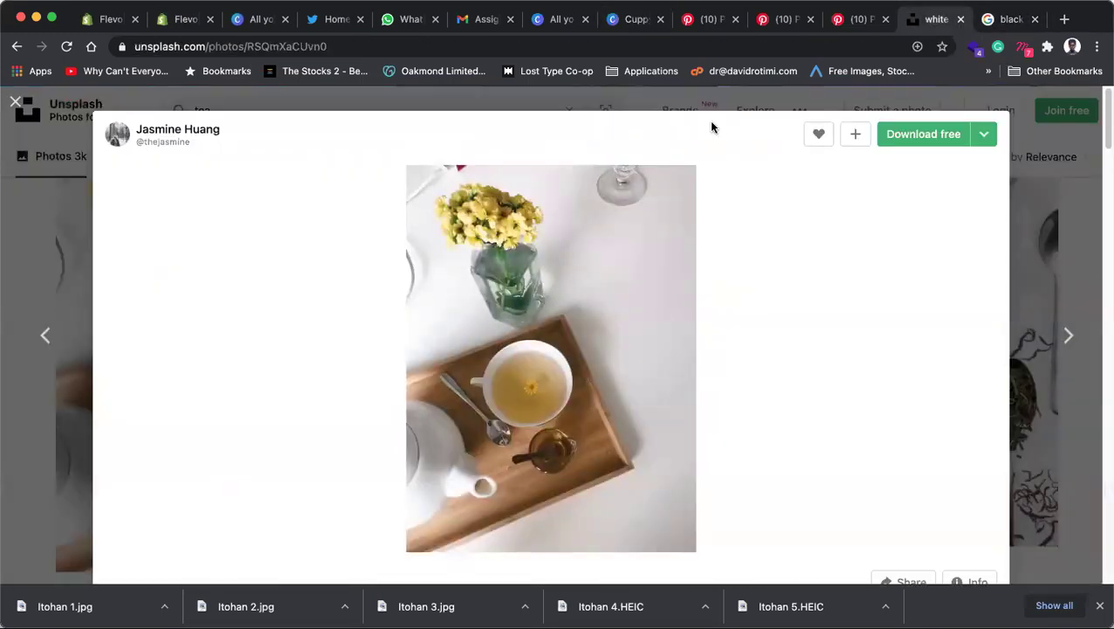
Step: Copy the black-and-white overhead teacup photo from Unsplash's tea results and switch tabs toward Canva
{"action": "key", "text": "Escape"}
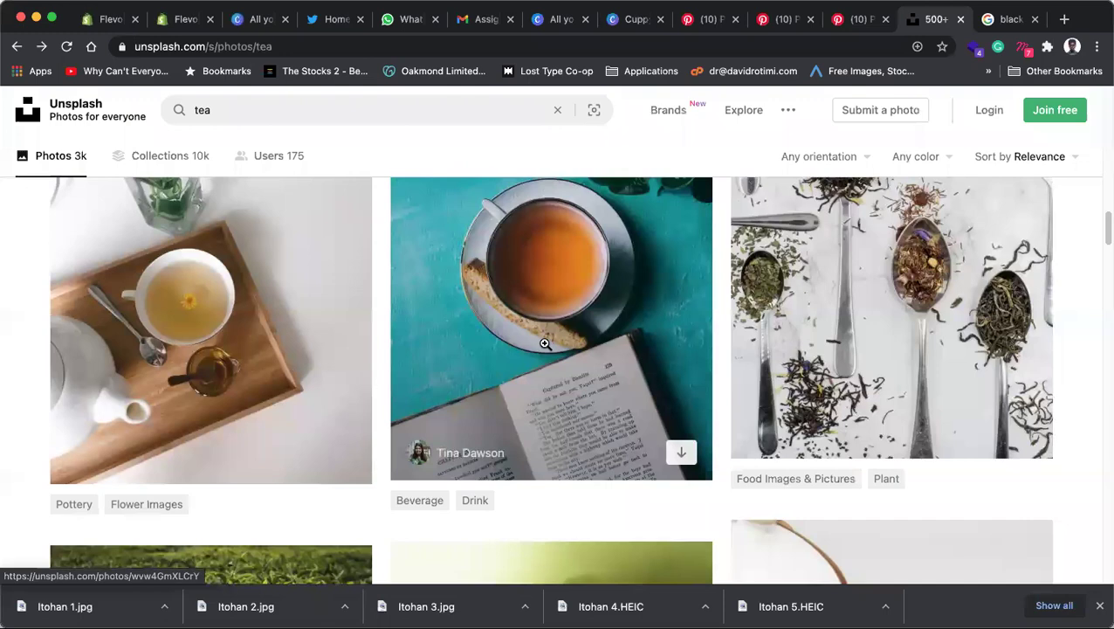
{"action": "scroll", "coordinate": [545, 343], "scroll_direction": "down", "scroll_amount": 10}
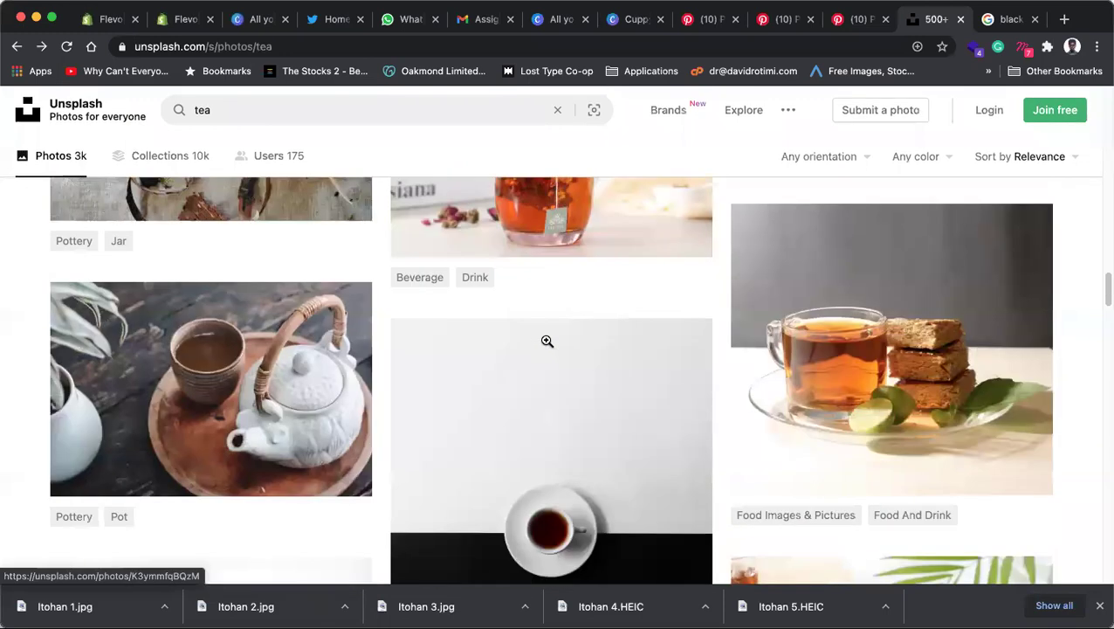
{"action": "scroll", "coordinate": [547, 341], "scroll_direction": "down", "scroll_amount": 3}
{"action": "left_click", "coordinate": [550, 285]}
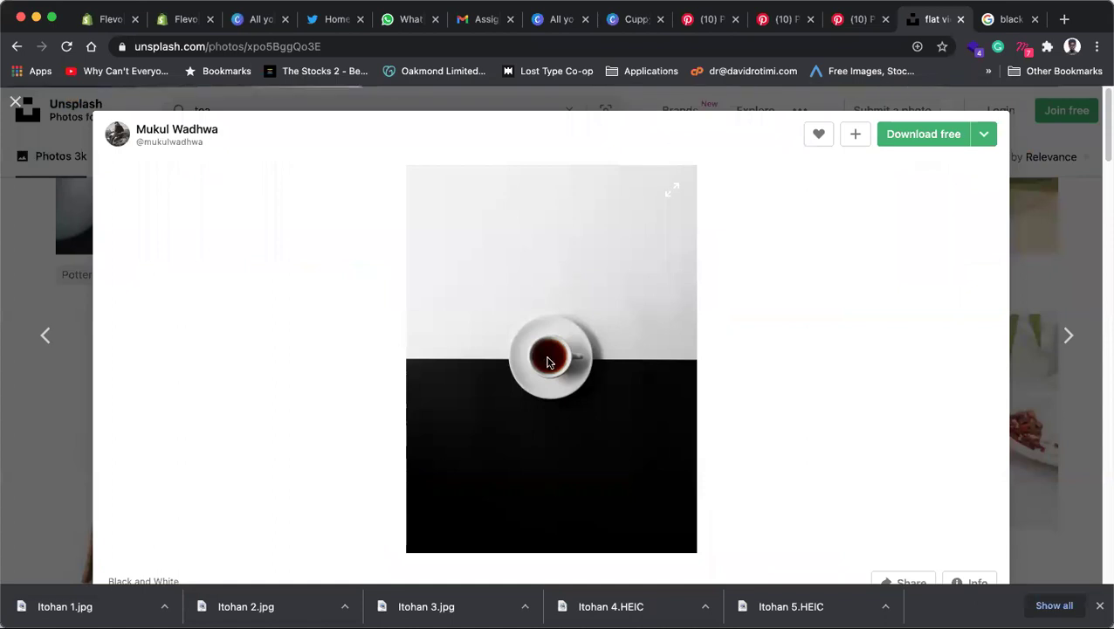
{"action": "right_click", "coordinate": [550, 358]}
{"action": "left_click", "coordinate": [587, 400]}
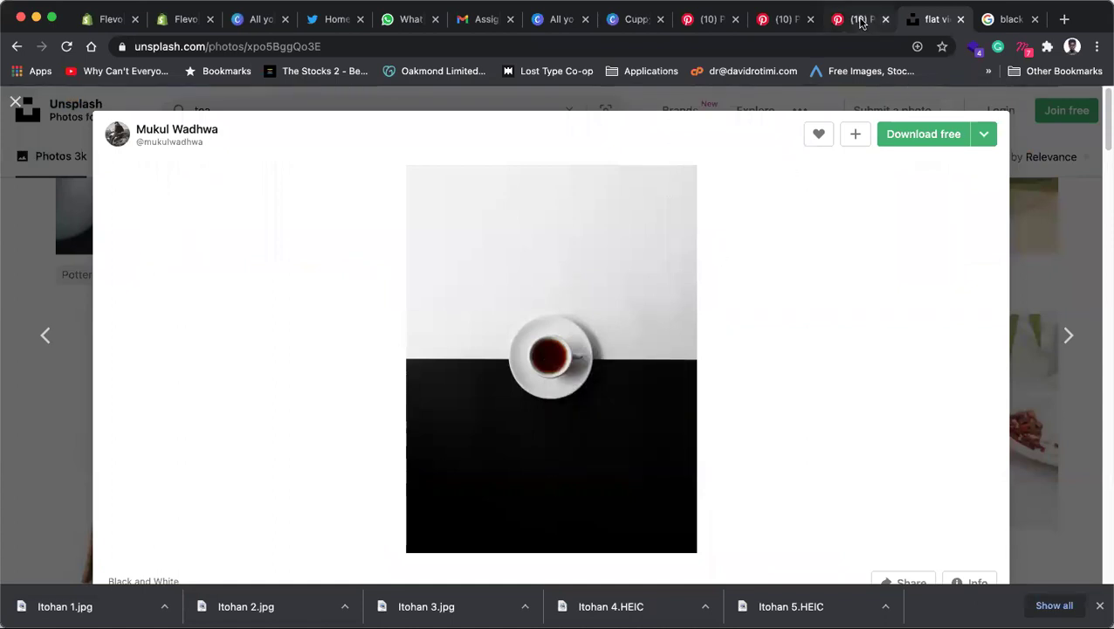
{"action": "left_click", "coordinate": [860, 18]}
Step: Scale up and reposition page 4's background so the Special Discount menu card nearly fills the page
{"action": "left_click", "coordinate": [635, 20]}
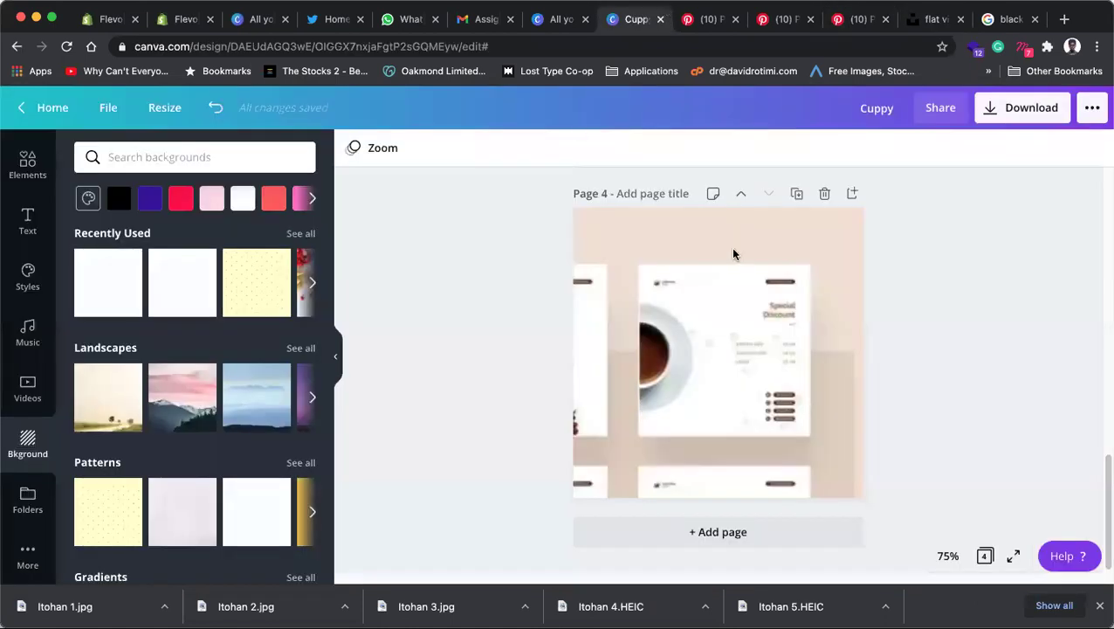
{"action": "left_click", "coordinate": [741, 341]}
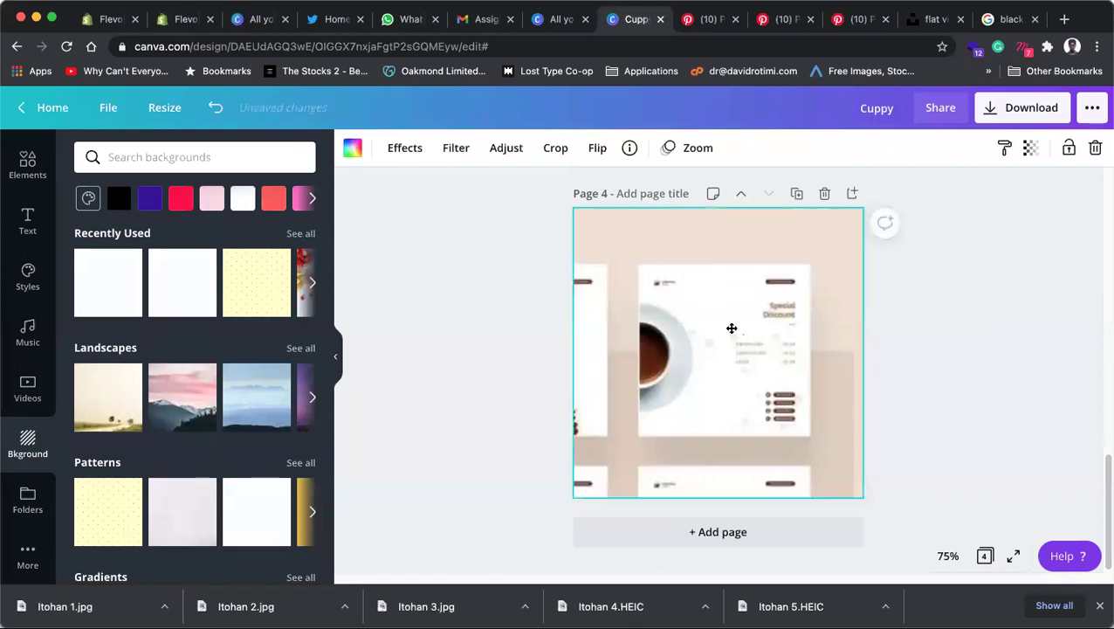
{"action": "double_click", "coordinate": [736, 326]}
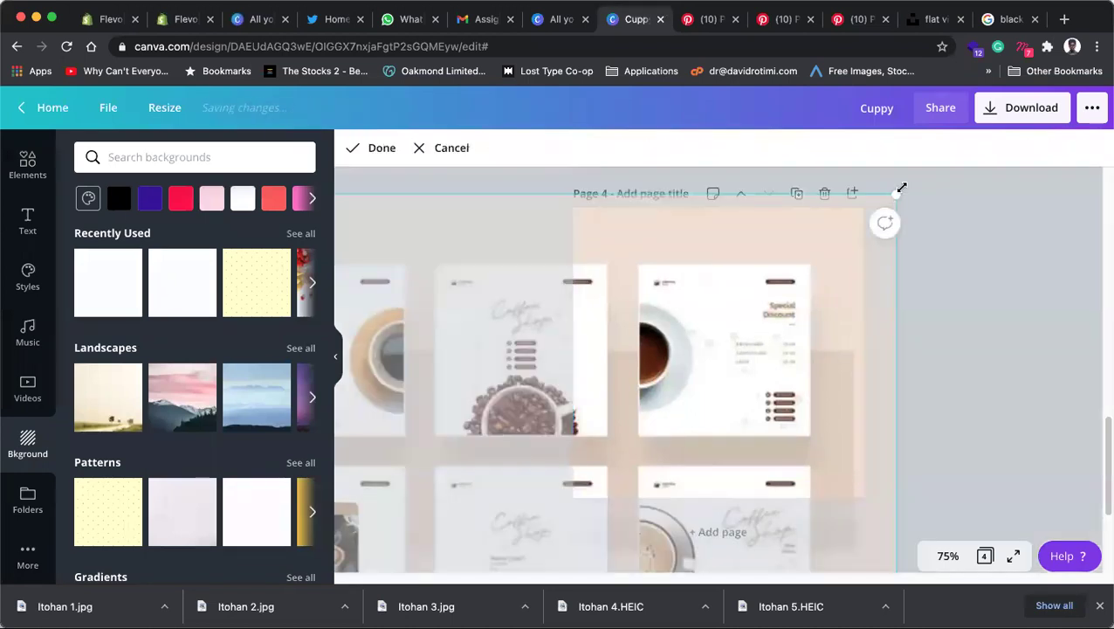
{"action": "left_click_drag", "start_coordinate": [917, 262], "coordinate": [634, 434]}
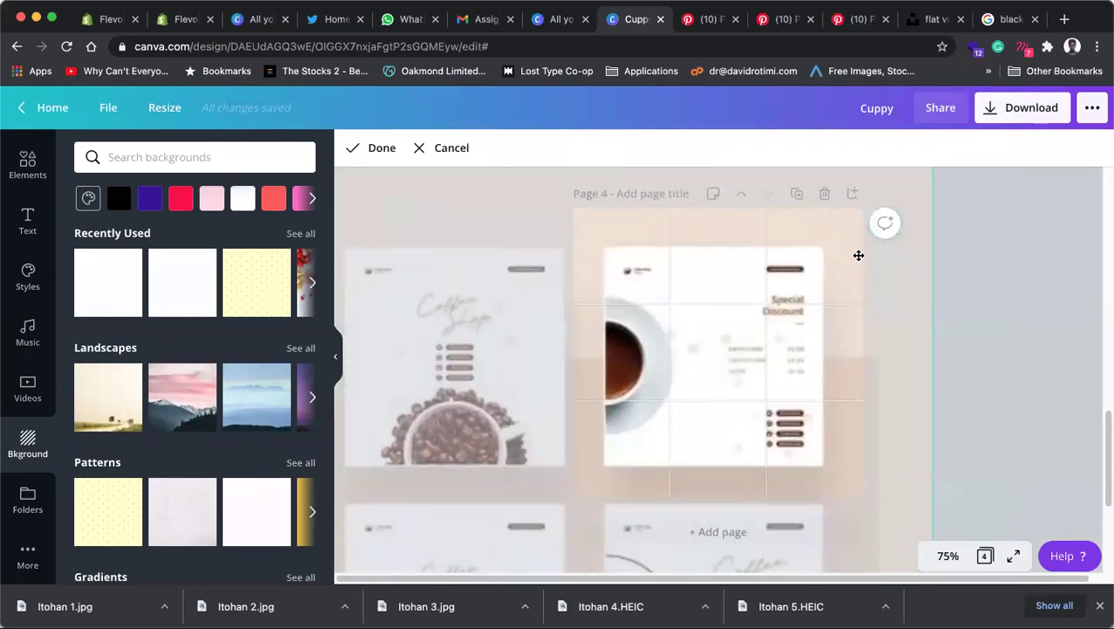
{"action": "left_click_drag", "start_coordinate": [877, 194], "coordinate": [1011, 93]}
{"action": "left_click_drag", "start_coordinate": [801, 252], "coordinate": [681, 365]}
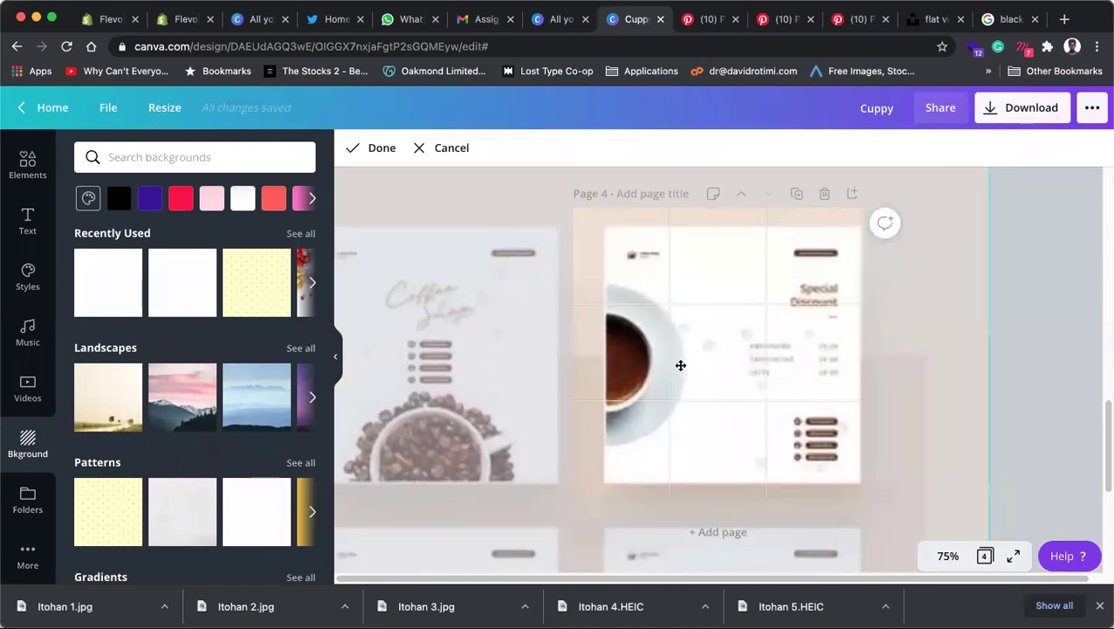
{"action": "left_click", "coordinate": [1032, 264]}
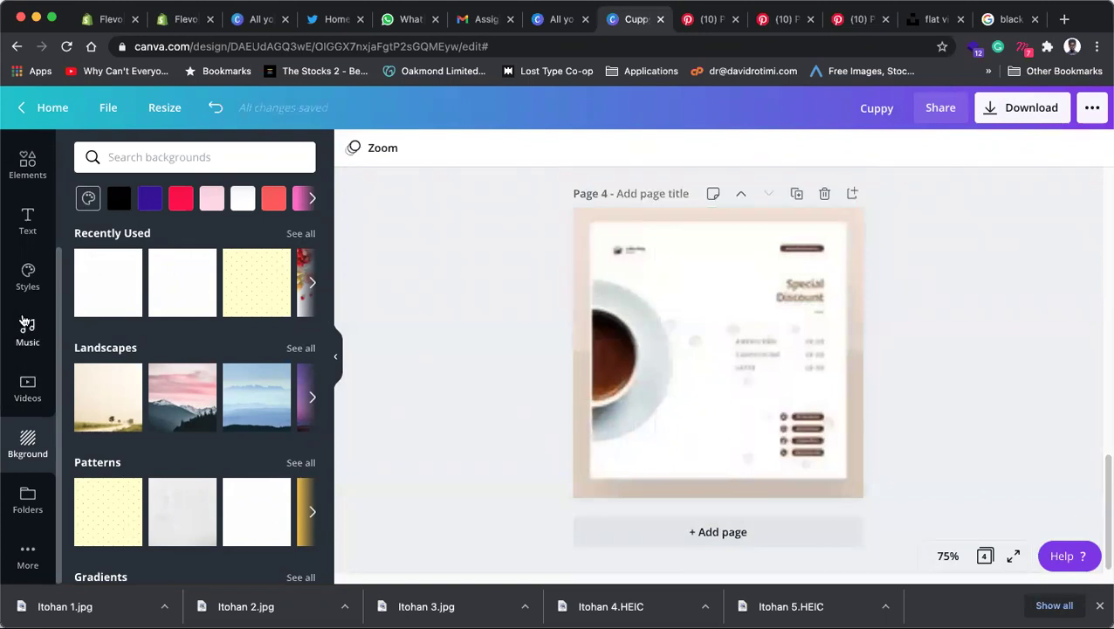
Step: Search Elements for 'frame' and add a circle frame to page 4
{"action": "left_click", "coordinate": [29, 166]}
{"action": "left_click", "coordinate": [185, 156]}
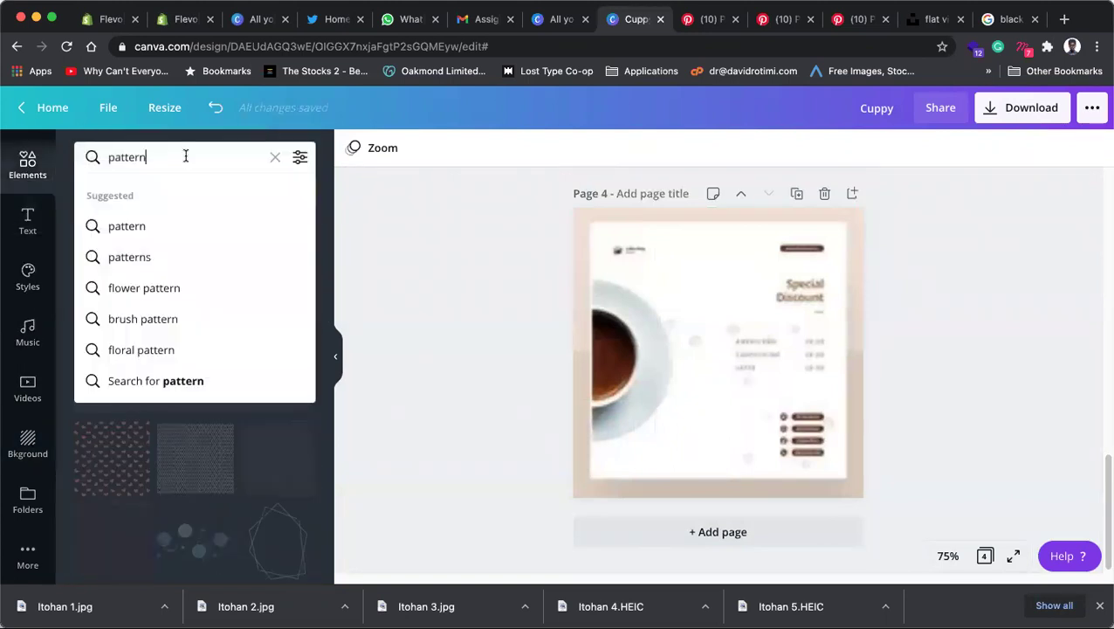
{"action": "type", "text": "frame"}
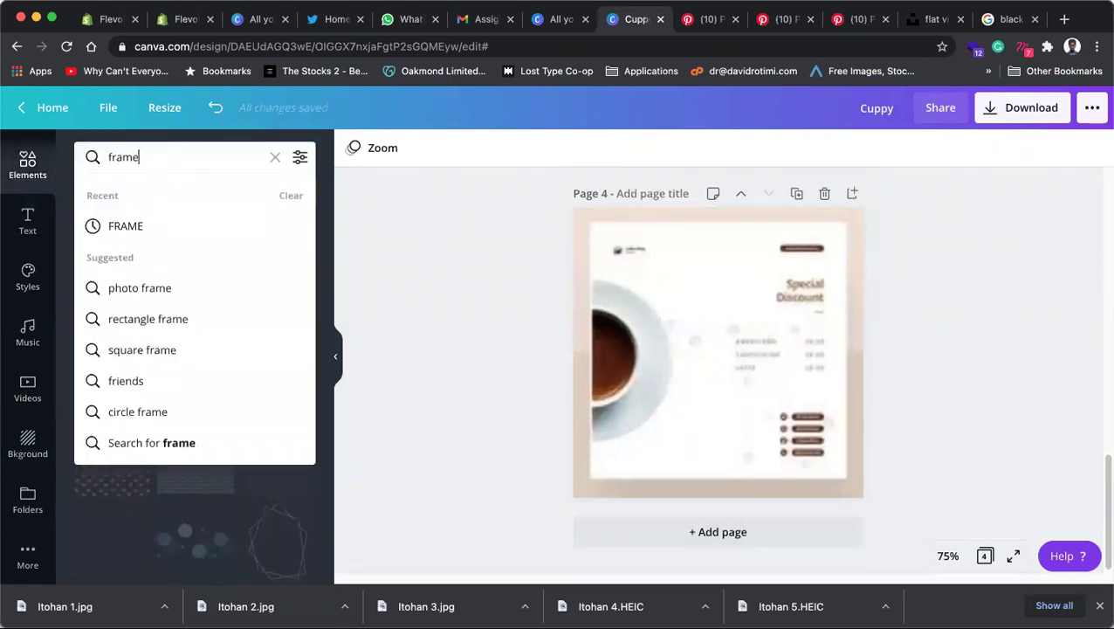
{"action": "left_click", "coordinate": [142, 228]}
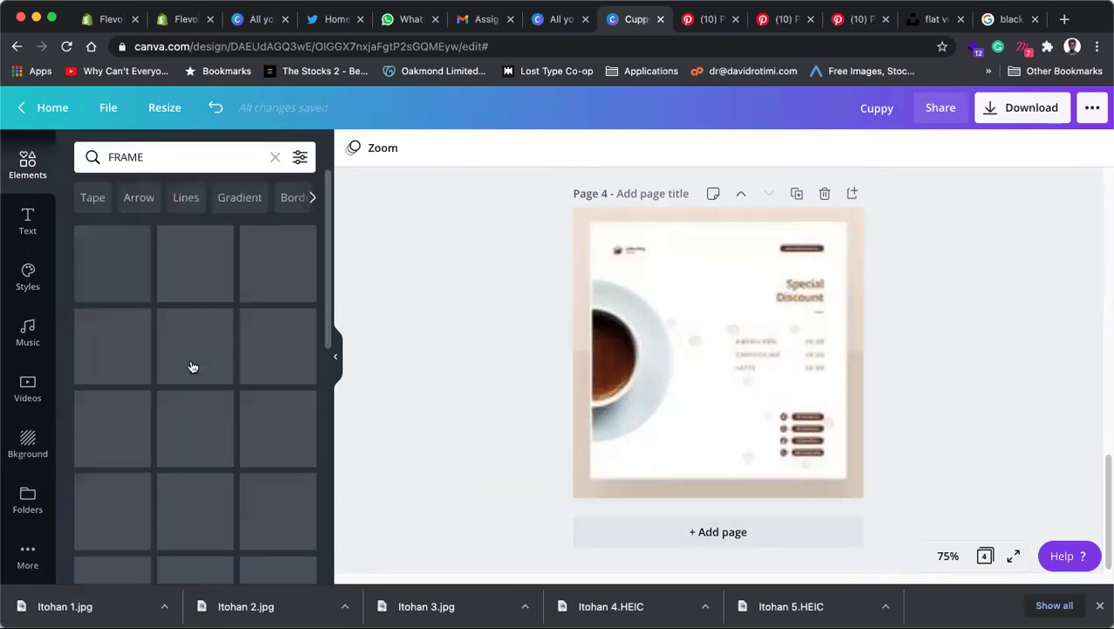
{"action": "left_click", "coordinate": [186, 260]}
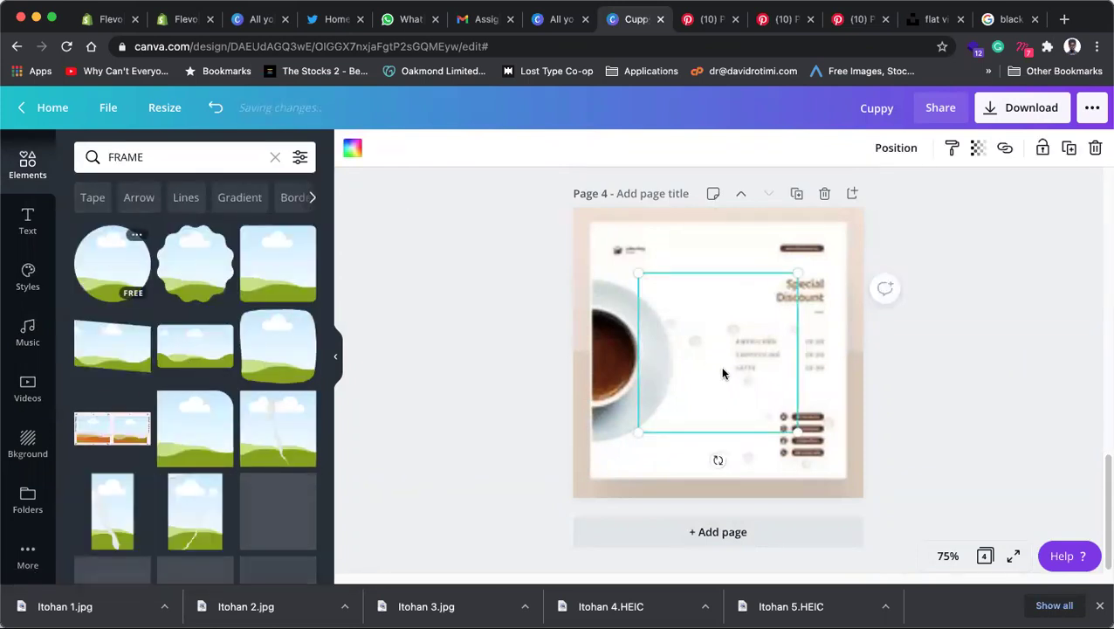
Step: Move and enlarge the circle frame on the left edge, then drop the teacup photo into it
{"action": "left_click_drag", "start_coordinate": [599, 365], "coordinate": [583, 362]}
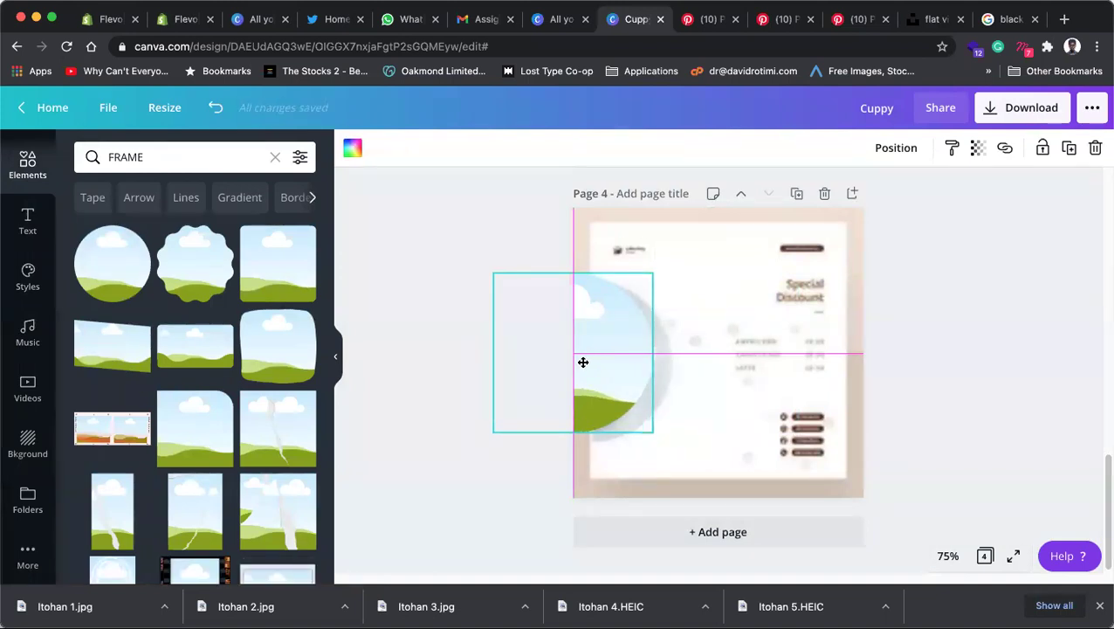
{"action": "left_click_drag", "start_coordinate": [648, 451], "coordinate": [720, 427]}
{"action": "left_click", "coordinate": [883, 262]}
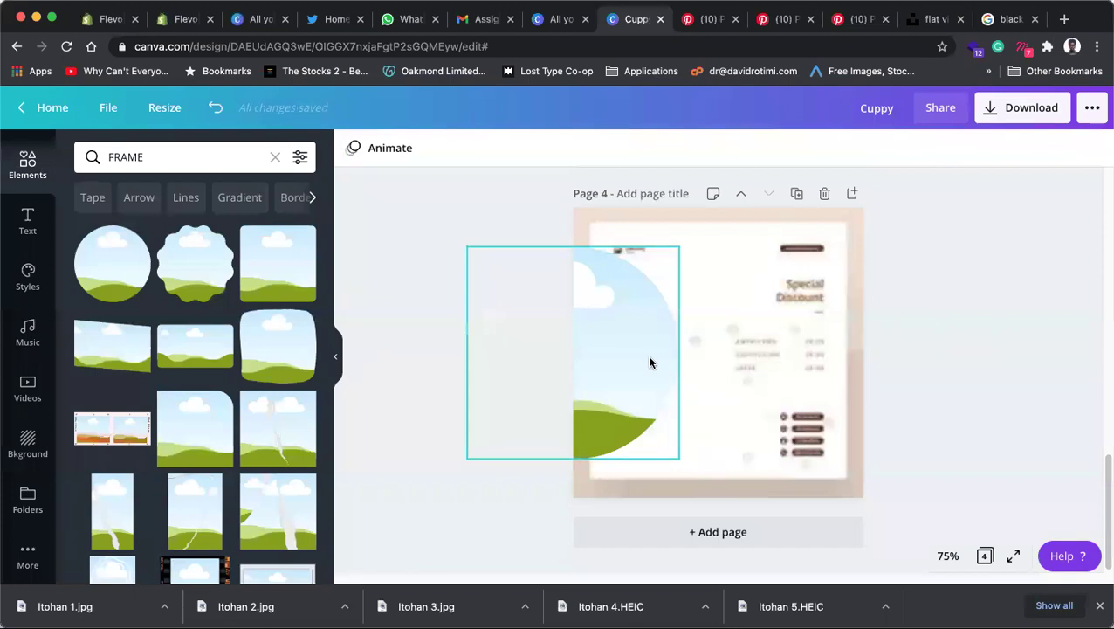
{"action": "left_click_drag", "start_coordinate": [665, 359], "coordinate": [672, 354]}
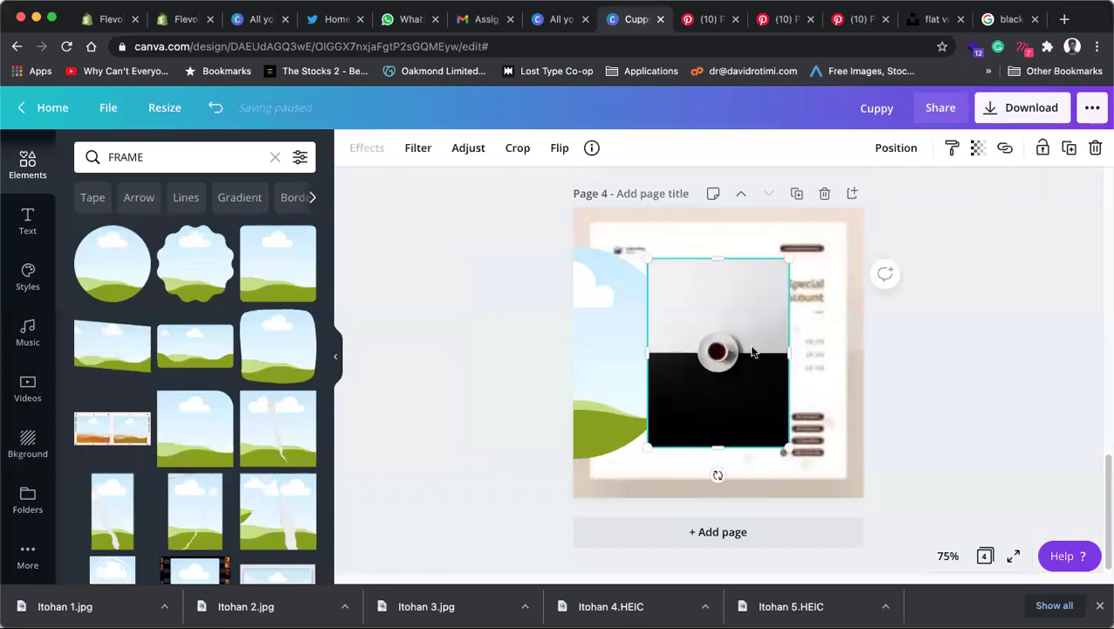
{"action": "left_click_drag", "start_coordinate": [723, 353], "coordinate": [616, 354]}
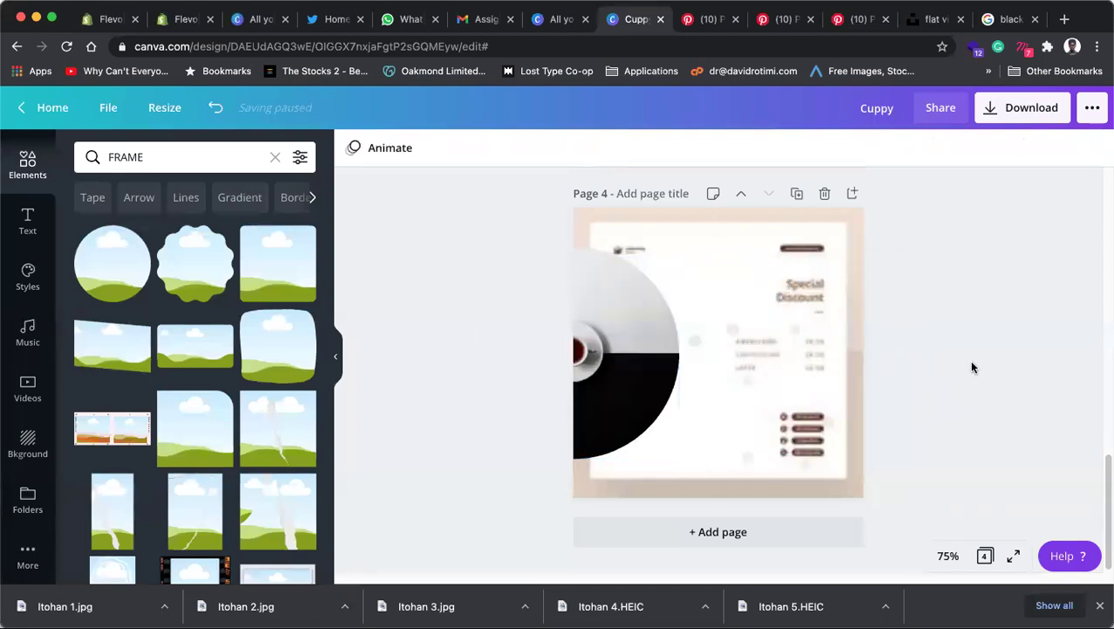
Step: Enlarge the teacup photo inside the circle frame and move the cup higher
{"action": "double_click", "coordinate": [617, 352]}
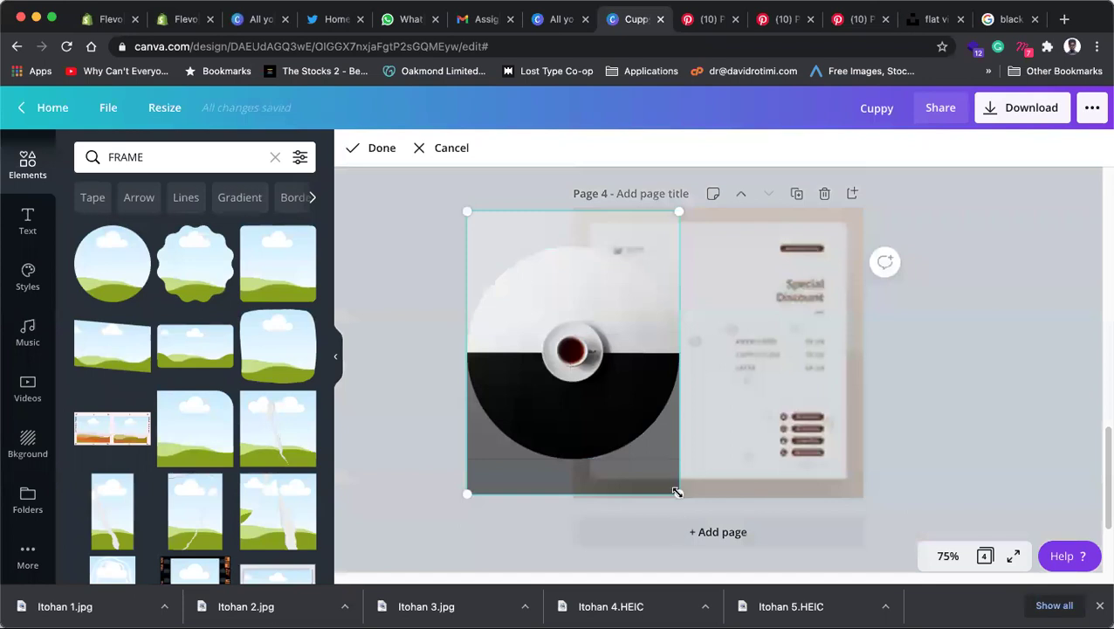
{"action": "left_click_drag", "start_coordinate": [681, 494], "coordinate": [775, 588]}
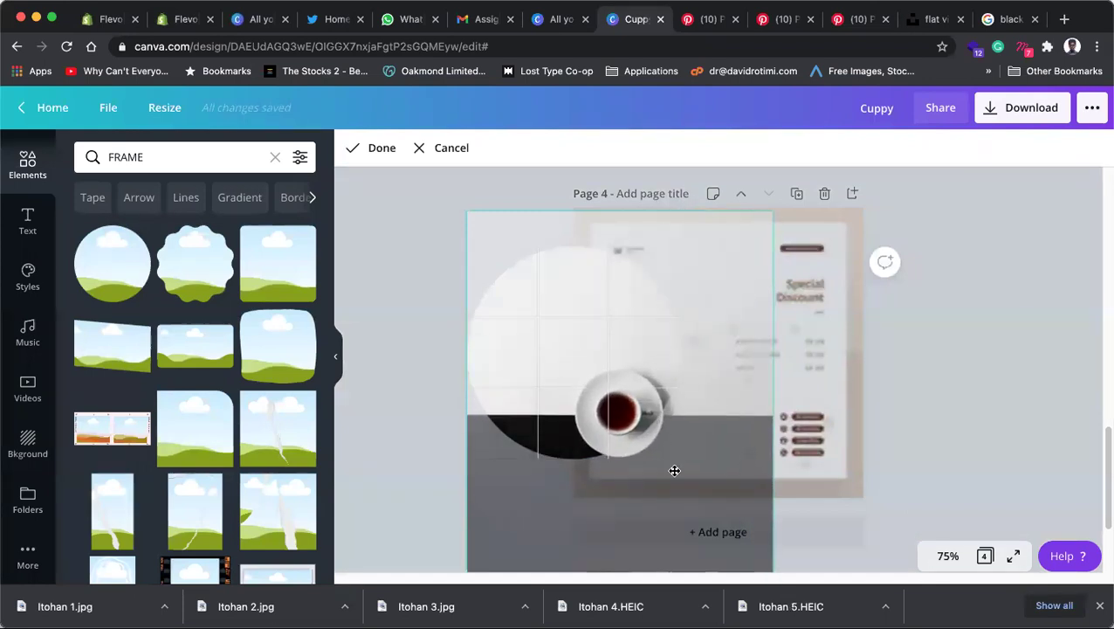
{"action": "left_click_drag", "start_coordinate": [605, 335], "coordinate": [554, 290]}
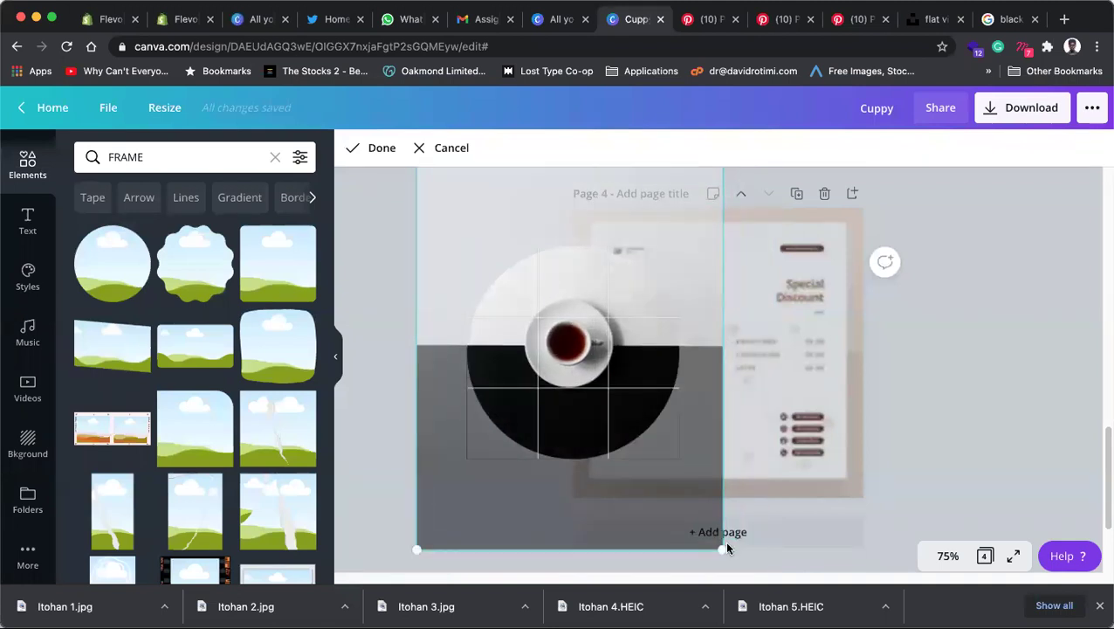
{"action": "left_click_drag", "start_coordinate": [722, 551], "coordinate": [838, 625]}
{"action": "left_click_drag", "start_coordinate": [613, 372], "coordinate": [553, 300]}
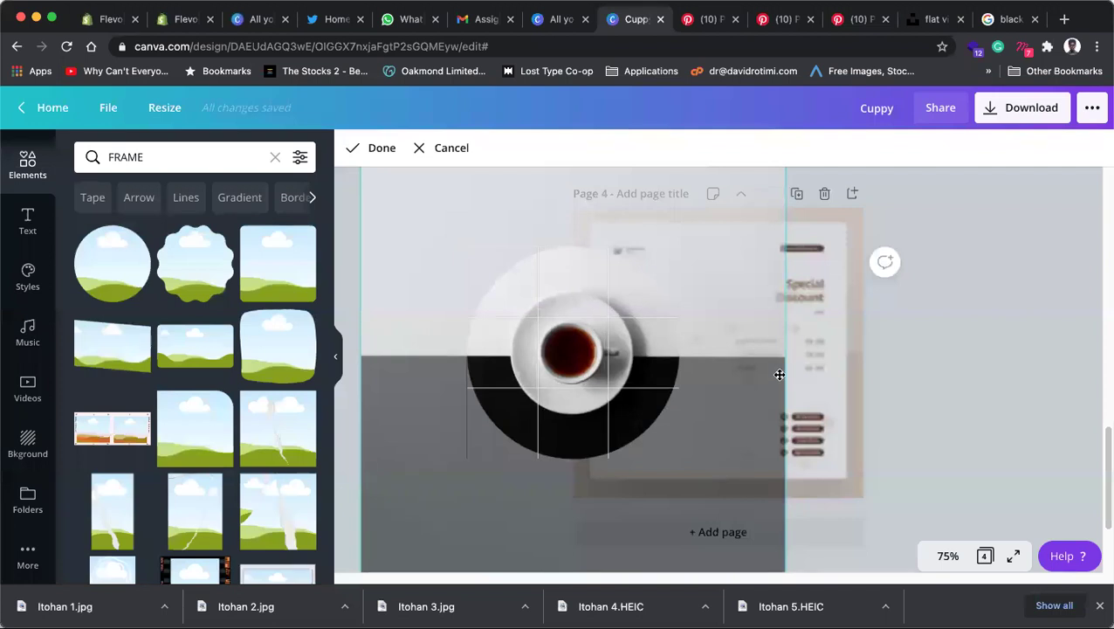
{"action": "scroll", "coordinate": [542, 351], "scroll_direction": "up", "scroll_amount": 2}
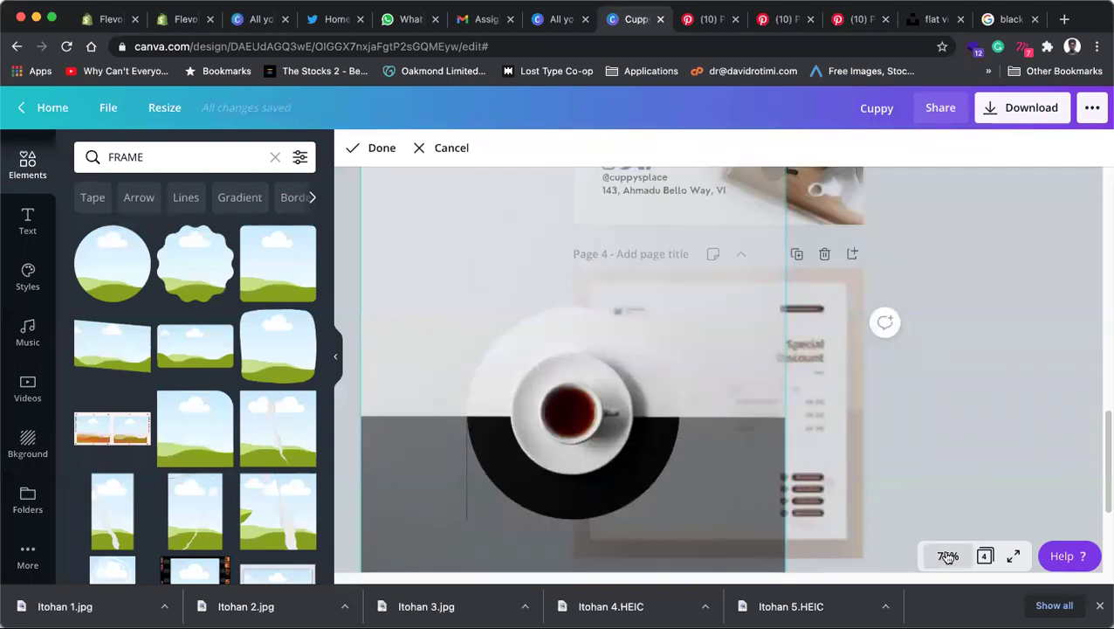
Step: At 50% zoom, enlarge the teacup photo further and shift it down and left
{"action": "left_click", "coordinate": [948, 556]}
{"action": "left_click", "coordinate": [935, 375]}
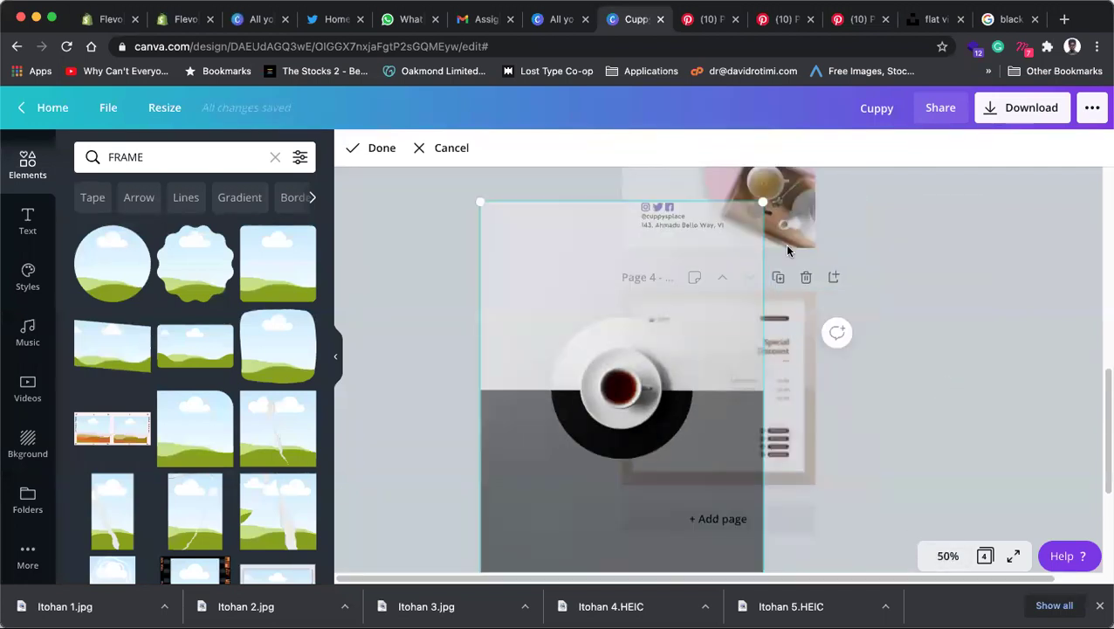
{"action": "left_click_drag", "start_coordinate": [799, 178], "coordinate": [843, 170]}
{"action": "left_click_drag", "start_coordinate": [662, 353], "coordinate": [609, 428]}
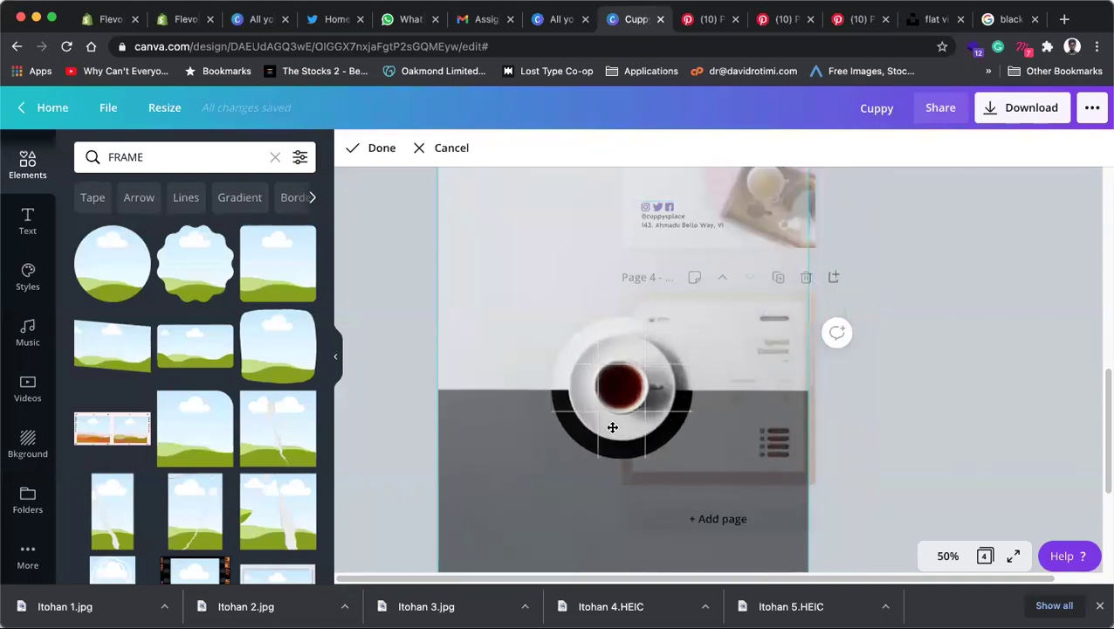
Step: At 25% zoom, repeatedly grow the cup photo and nudge it until centred in the circle
{"action": "left_click", "coordinate": [948, 555]}
{"action": "left_click", "coordinate": [937, 402]}
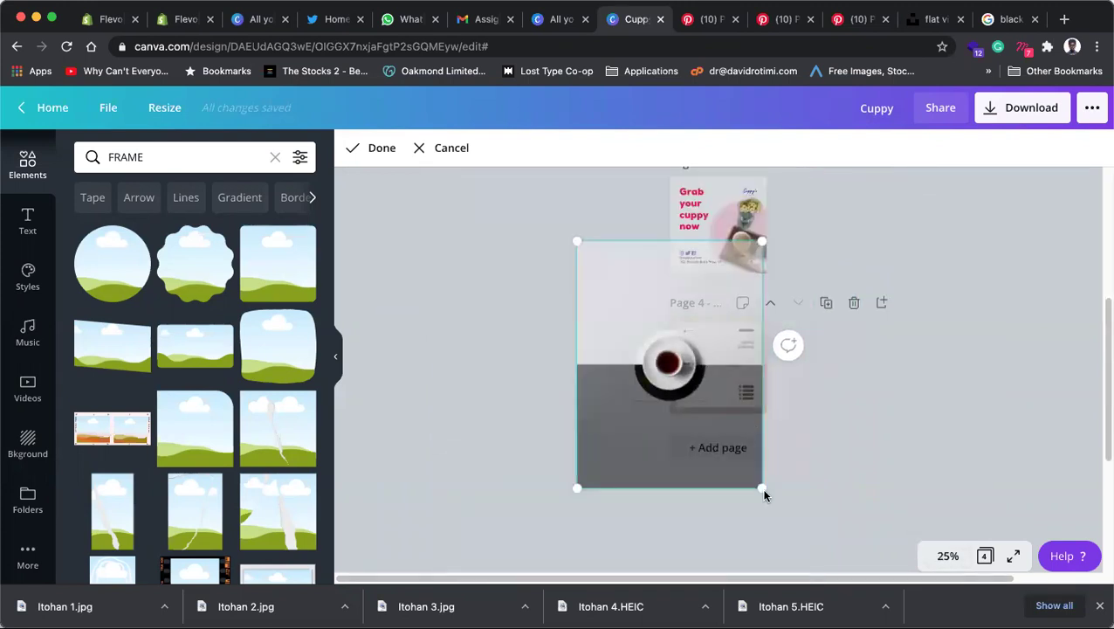
{"action": "left_click_drag", "start_coordinate": [765, 490], "coordinate": [782, 514]}
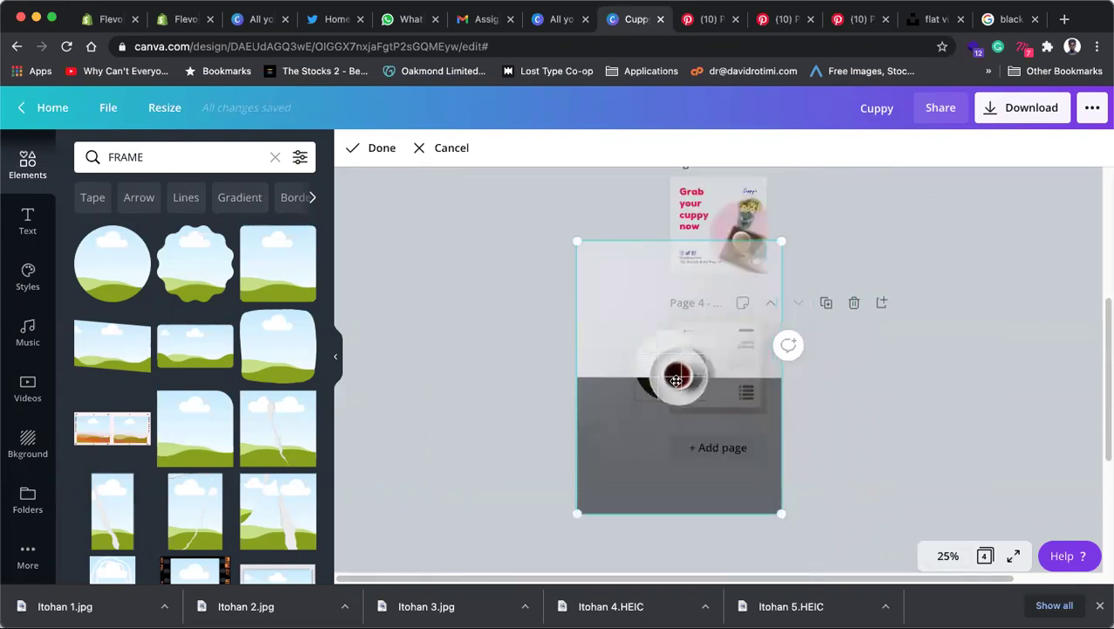
{"action": "left_click_drag", "start_coordinate": [672, 372], "coordinate": [665, 362]}
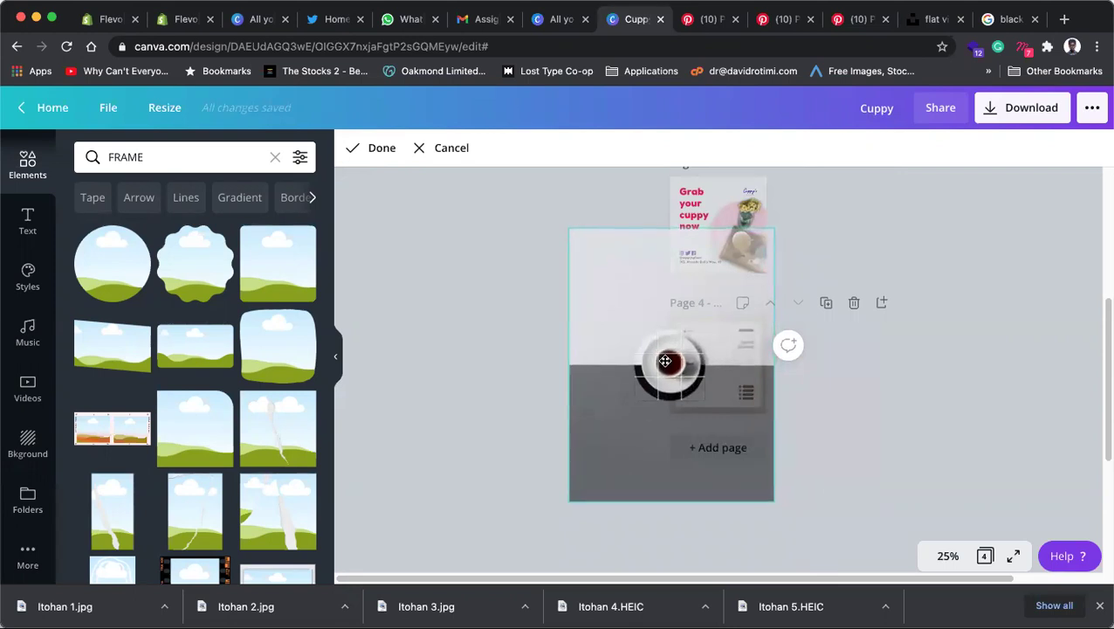
{"action": "left_click_drag", "start_coordinate": [777, 505], "coordinate": [794, 528]}
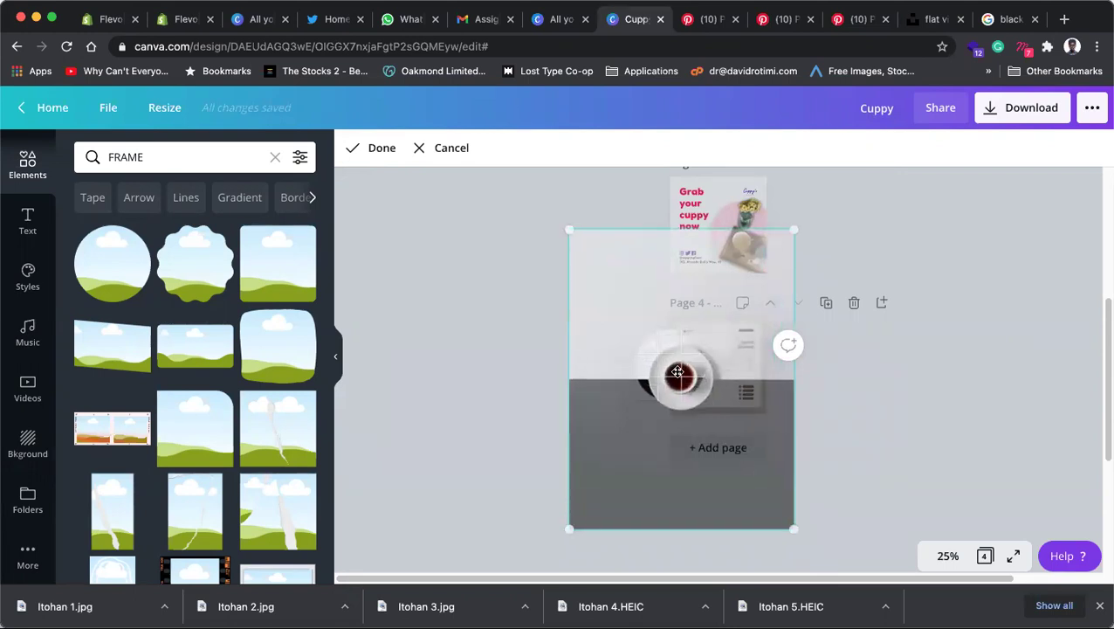
{"action": "left_click_drag", "start_coordinate": [676, 360], "coordinate": [666, 352]}
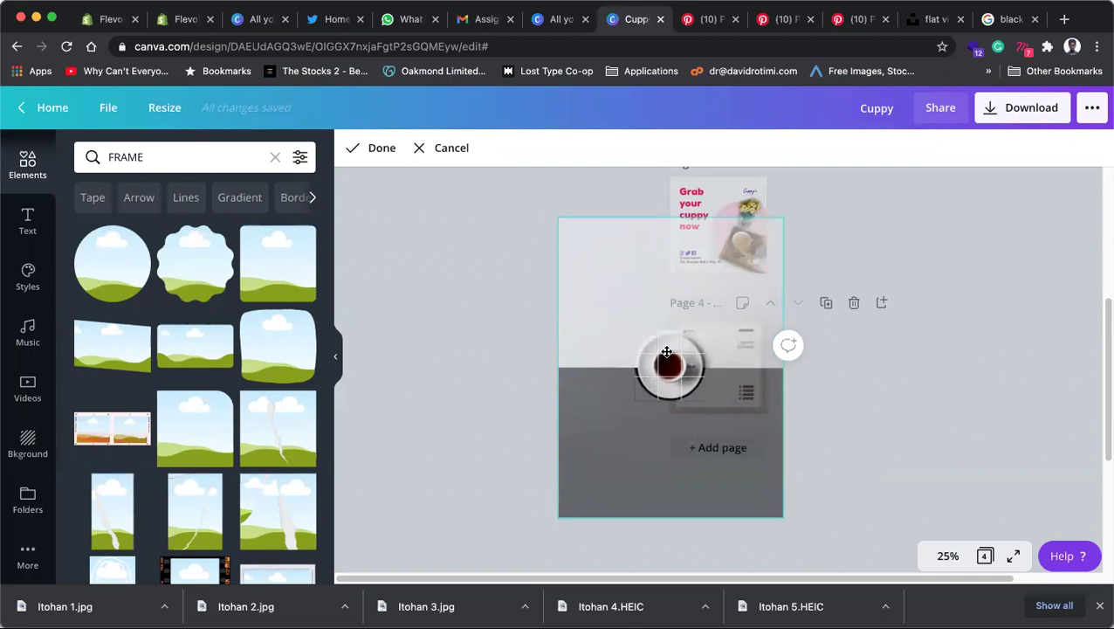
{"action": "left_click_drag", "start_coordinate": [783, 518], "coordinate": [804, 535]}
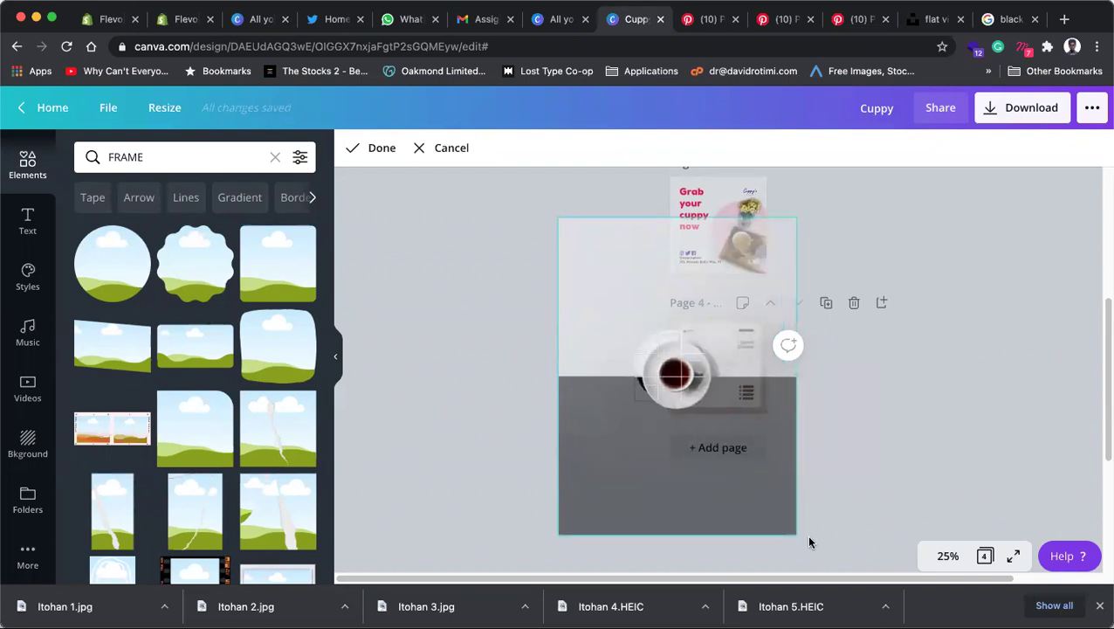
{"action": "left_click_drag", "start_coordinate": [669, 364], "coordinate": [662, 354]}
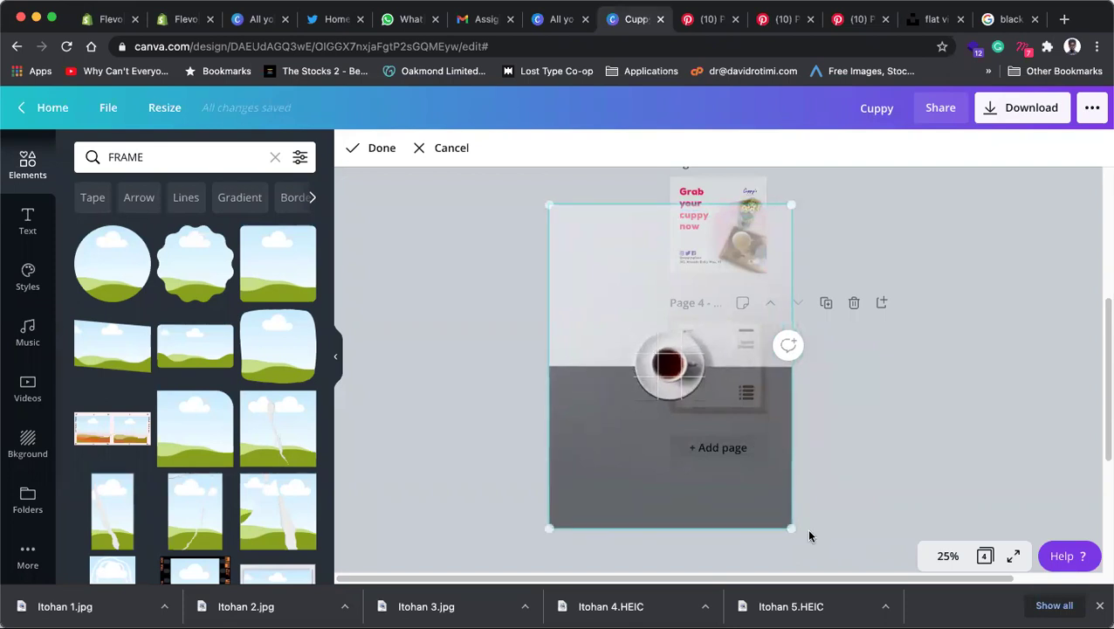
{"action": "left_click_drag", "start_coordinate": [792, 528], "coordinate": [808, 550]}
{"action": "left_click_drag", "start_coordinate": [664, 371], "coordinate": [652, 358]}
Step: Finish the crop and view page 4 at 100% zoom
{"action": "left_click", "coordinate": [860, 373]}
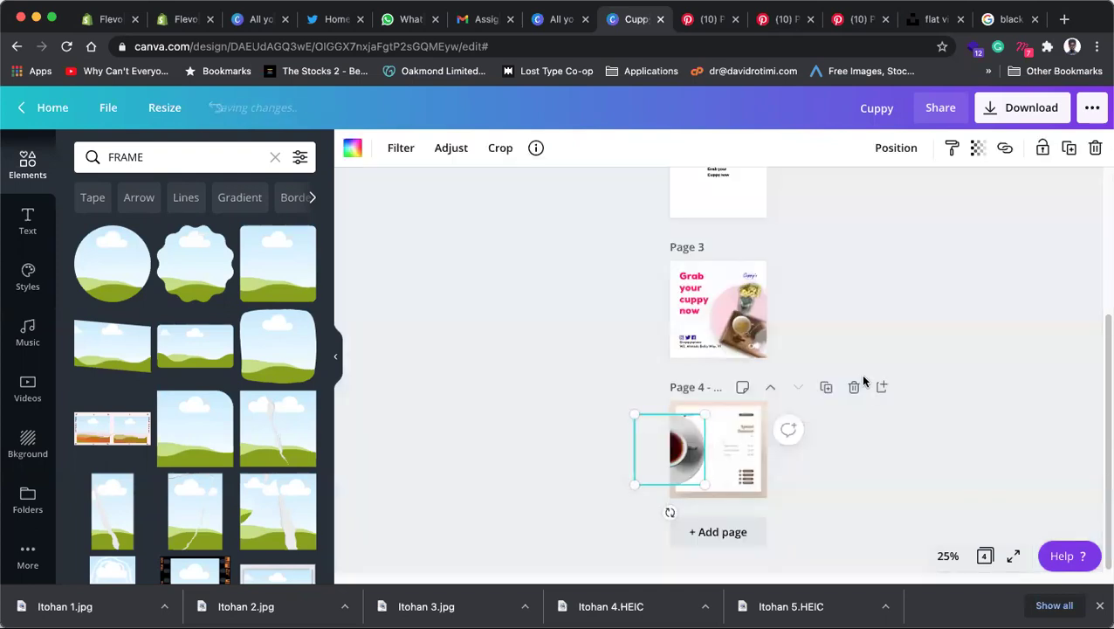
{"action": "left_click", "coordinate": [891, 472]}
{"action": "left_click", "coordinate": [948, 556]}
{"action": "left_click", "coordinate": [939, 316]}
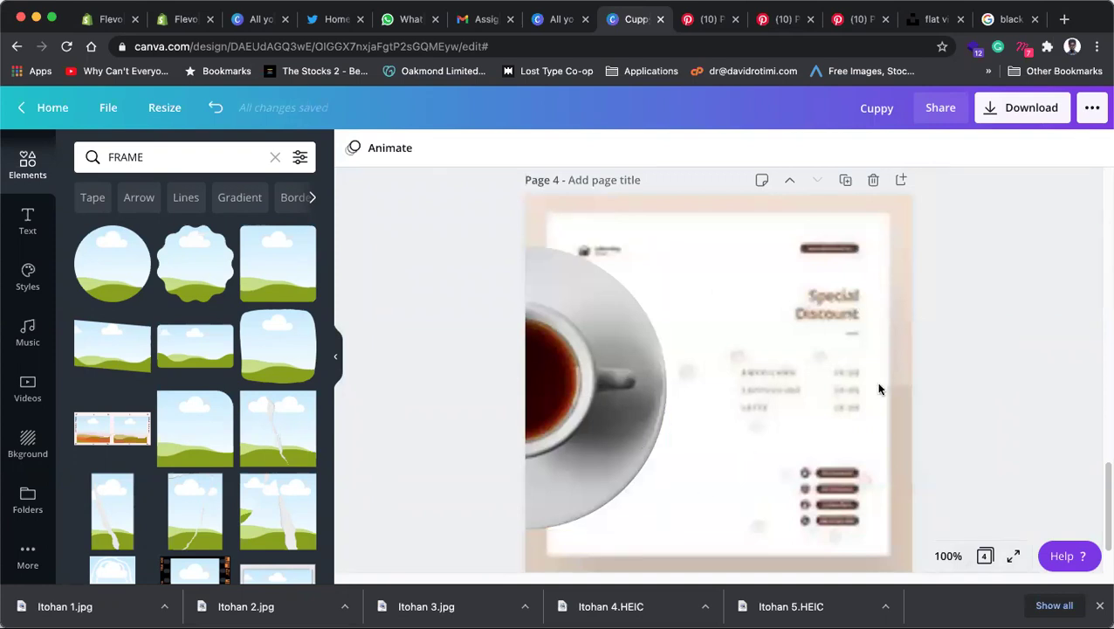
Step: In Unsplash's tea results, open the cup photo with scattered tea leaves
{"action": "left_click", "coordinate": [931, 18]}
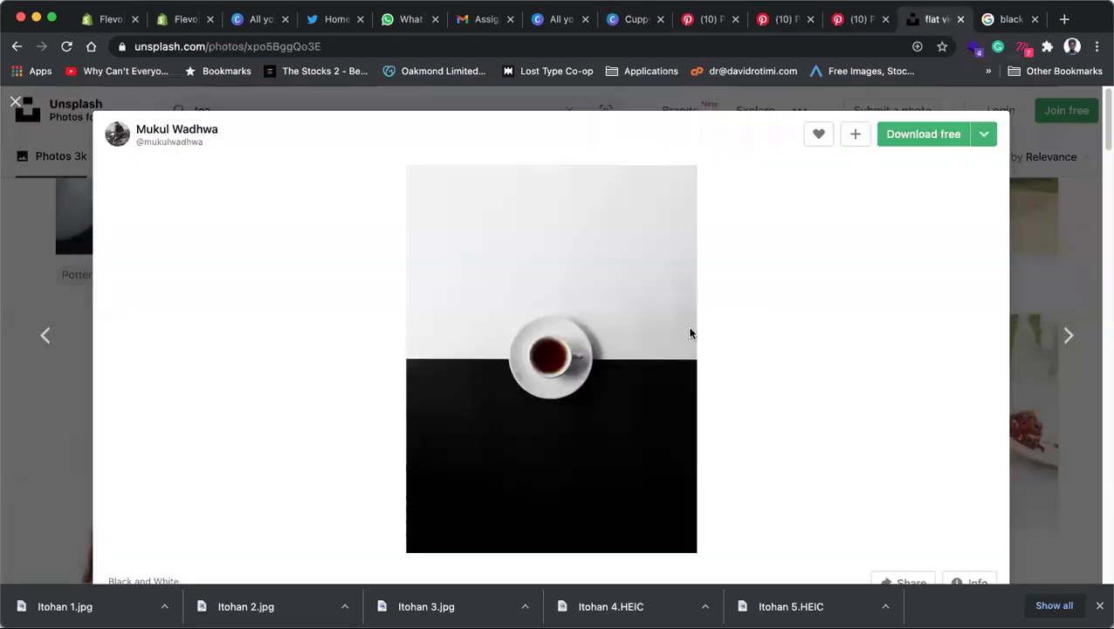
{"action": "key", "text": "Escape"}
{"action": "scroll", "coordinate": [649, 351], "scroll_direction": "down", "scroll_amount": 3}
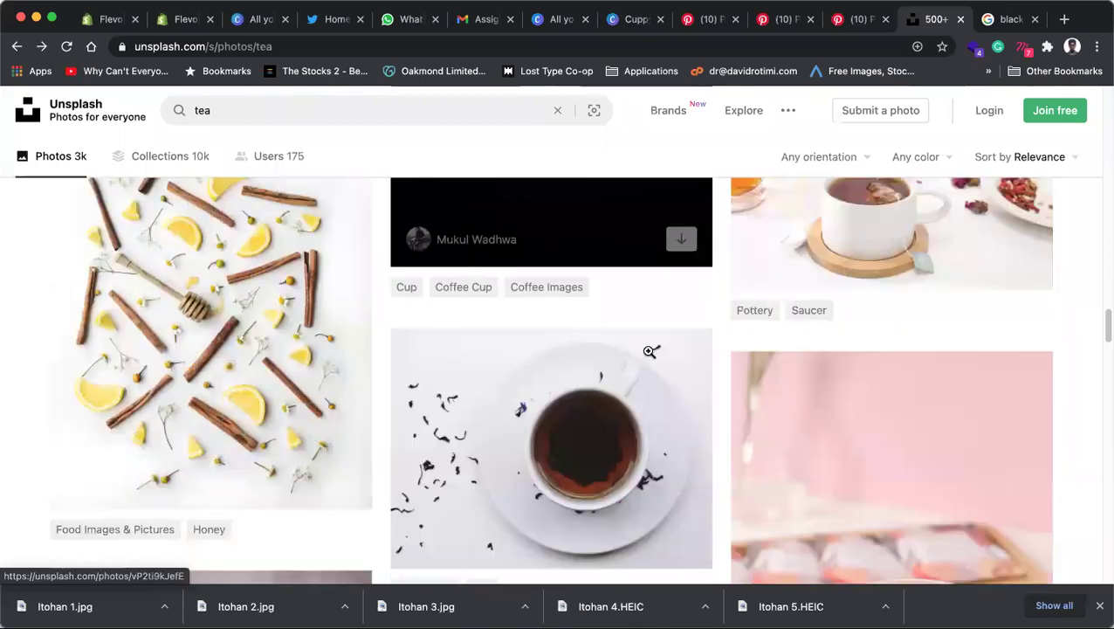
{"action": "scroll", "coordinate": [649, 351], "scroll_direction": "down", "scroll_amount": 2}
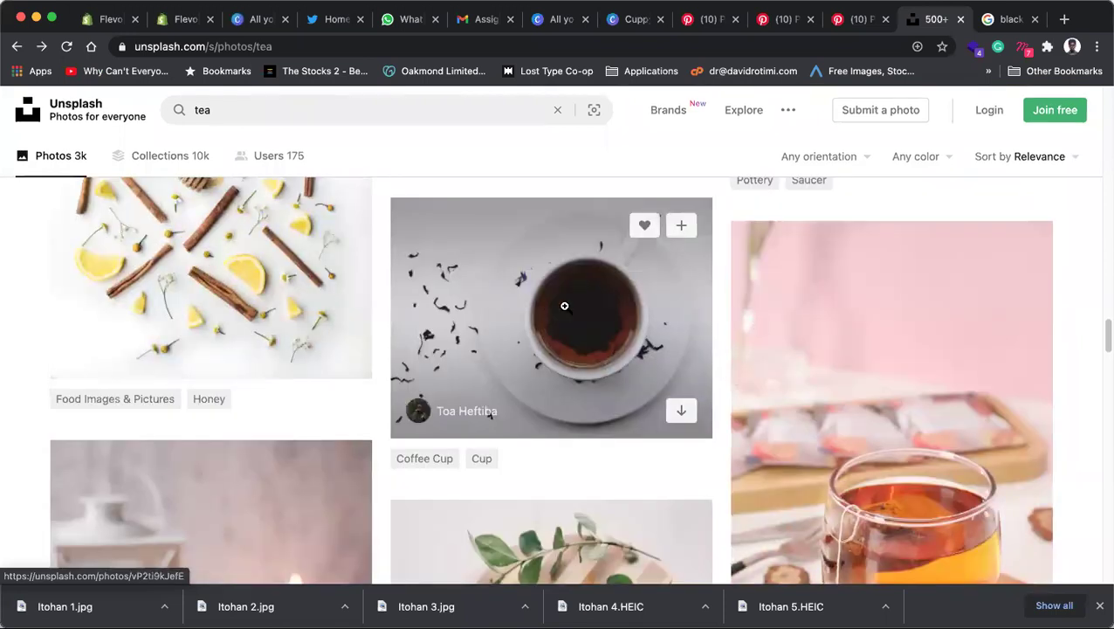
{"action": "left_click", "coordinate": [564, 305]}
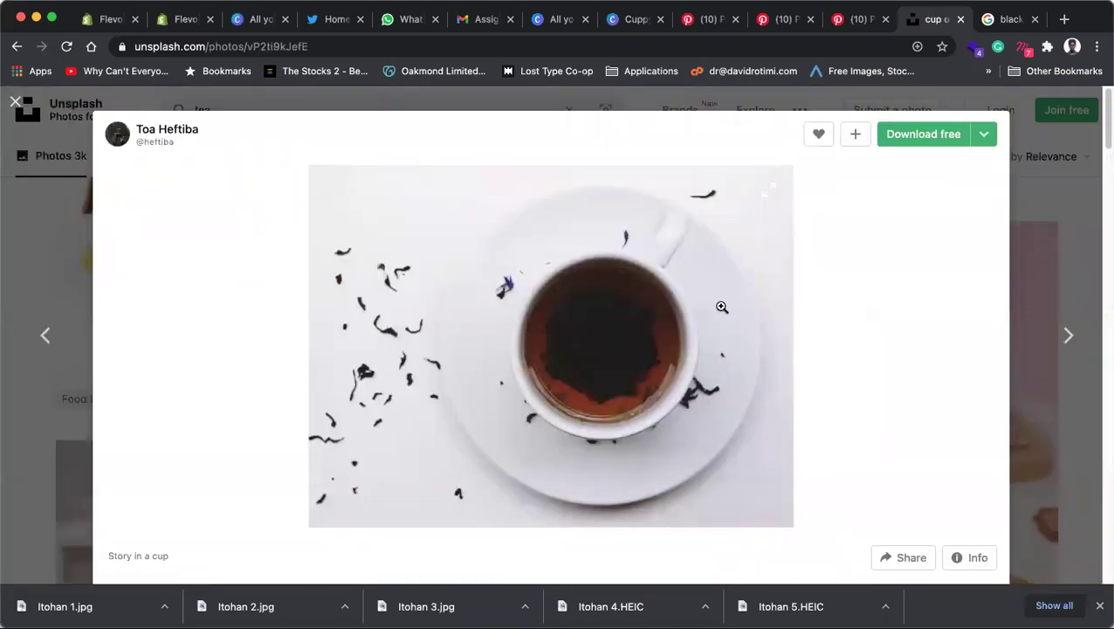
Step: Copy the tea-leaves photo and return to the Cuppy design in Canva
{"action": "right_click", "coordinate": [626, 308]}
{"action": "key", "text": "Escape"}
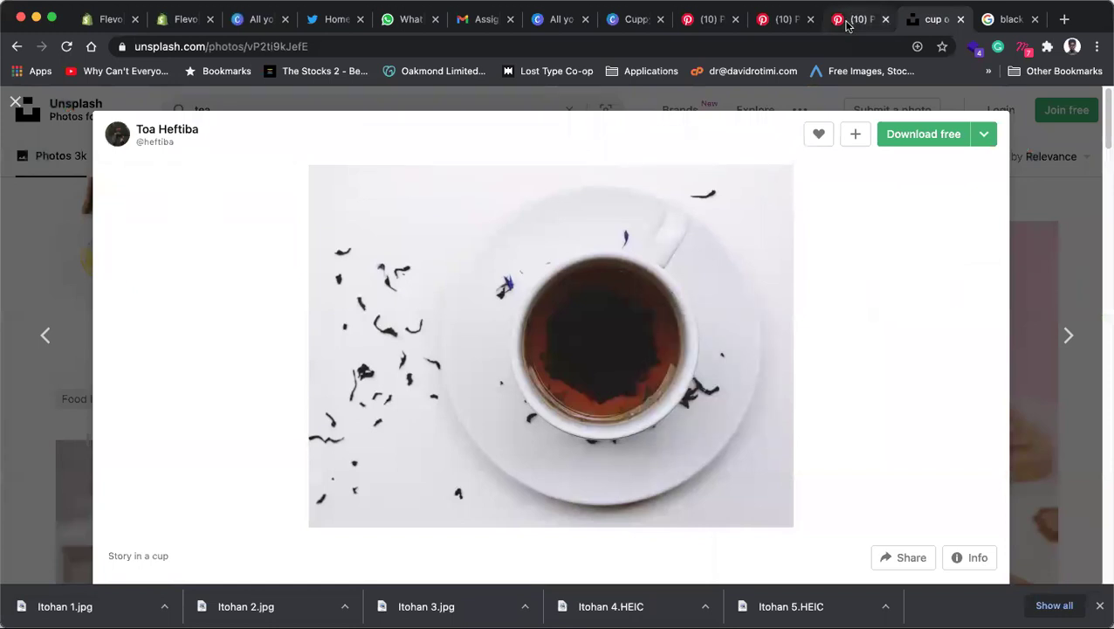
{"action": "left_click", "coordinate": [851, 20]}
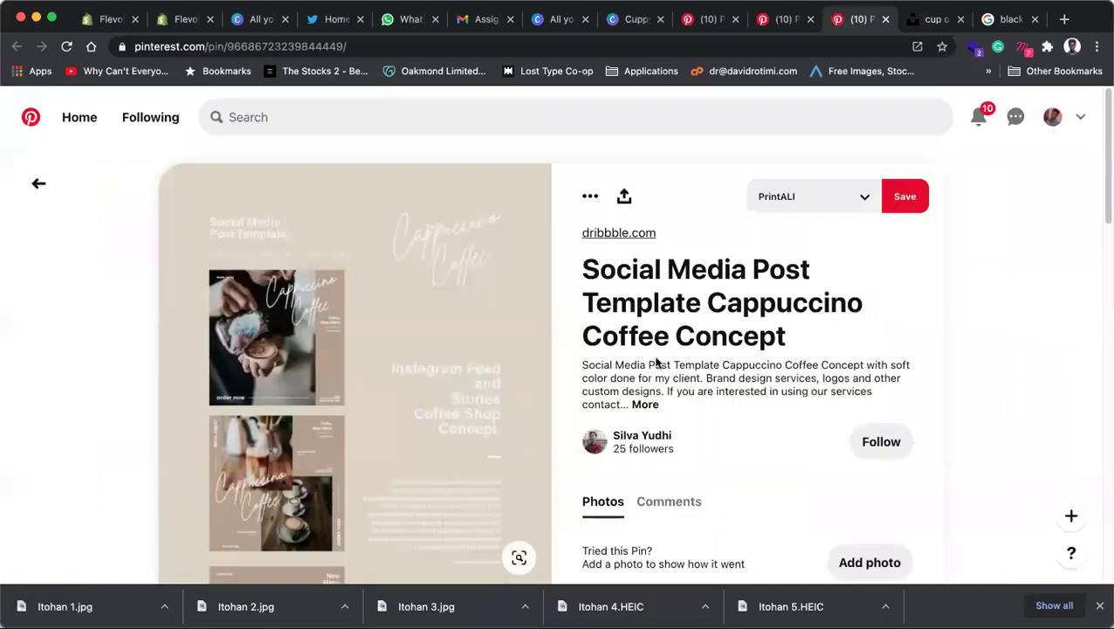
{"action": "key", "text": "super+8"}
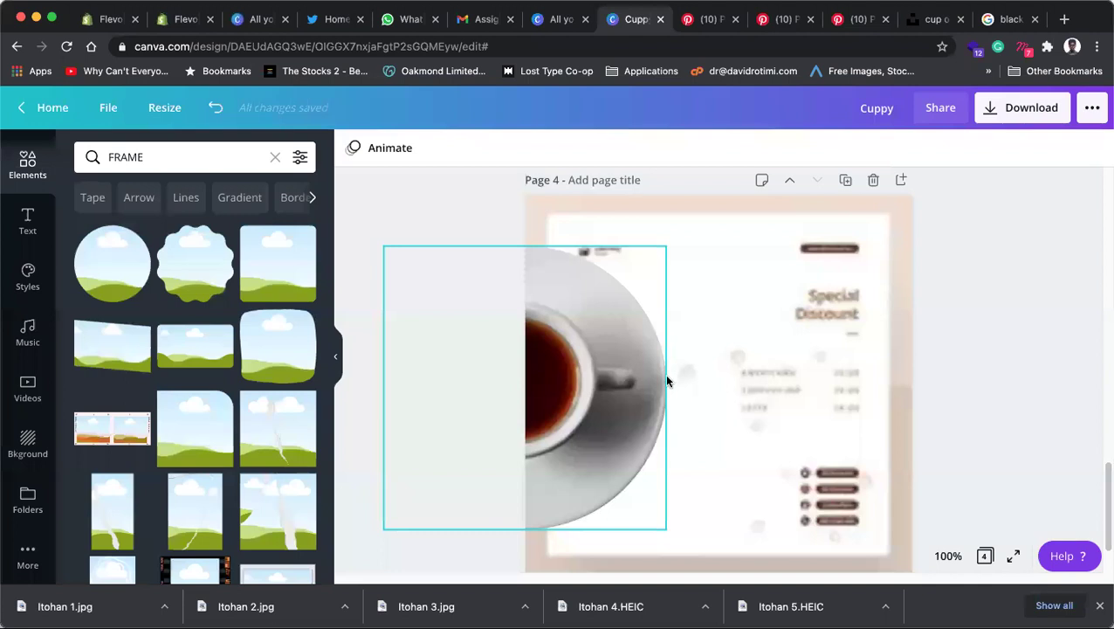
Step: Paste the tea-leaves photo into the circle frame and shift it left within the crop
{"action": "key", "text": "super+v"}
{"action": "left_click_drag", "start_coordinate": [712, 402], "coordinate": [621, 403]}
{"action": "double_click", "coordinate": [615, 393]}
{"action": "left_click_drag", "start_coordinate": [586, 382], "coordinate": [540, 379]}
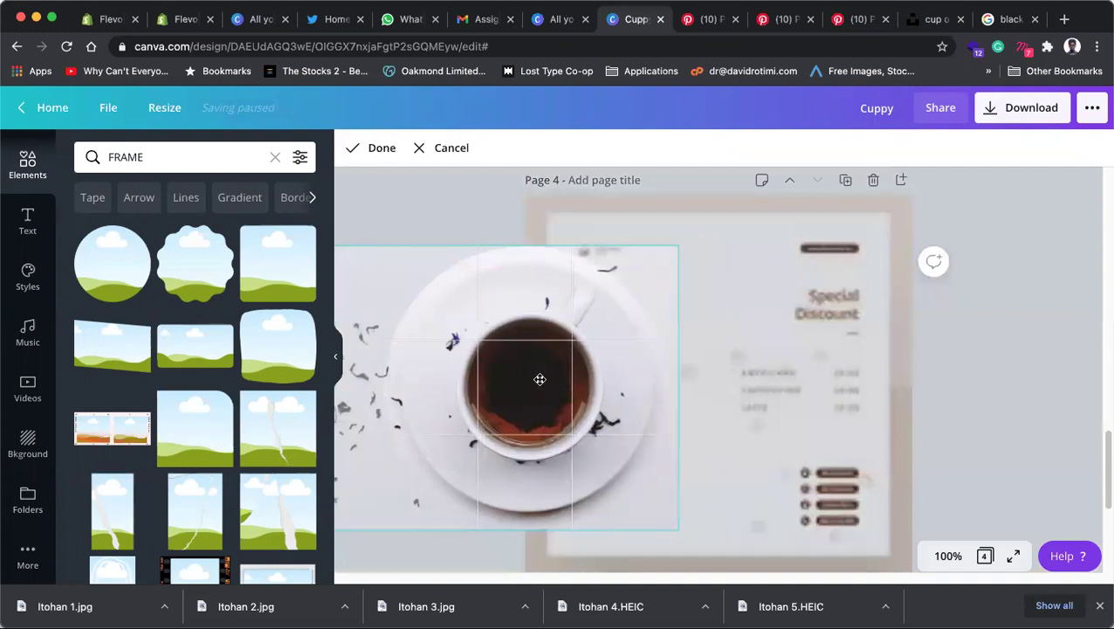
{"action": "left_click", "coordinate": [1022, 385]}
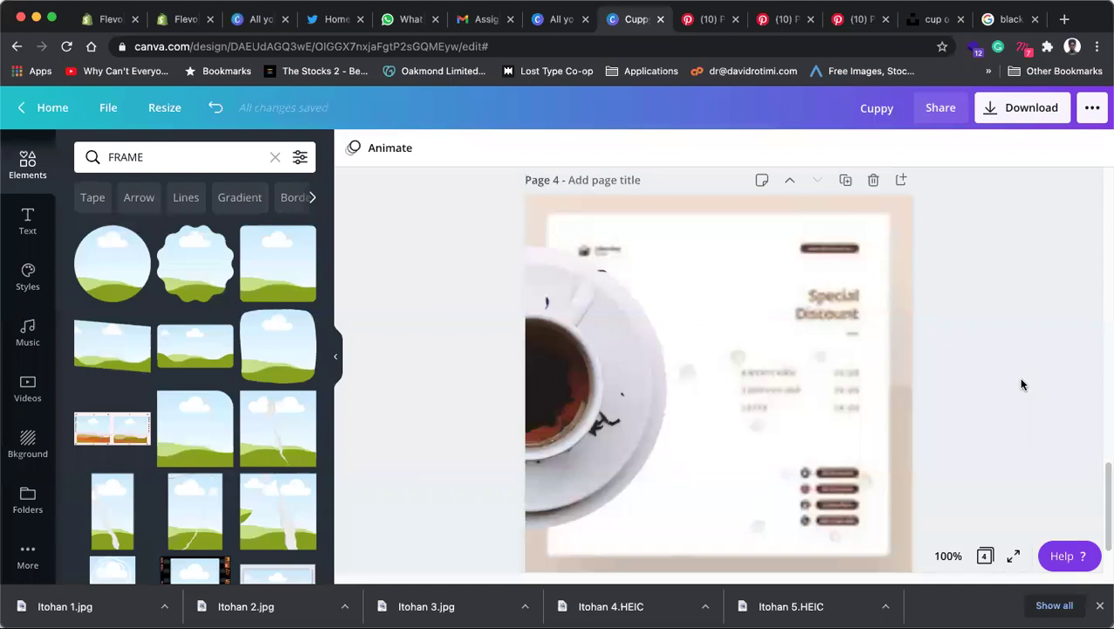
Step: Restore the original cup in the frame and keep the tea-leaves photo as a separate image
{"action": "left_click", "coordinate": [622, 376]}
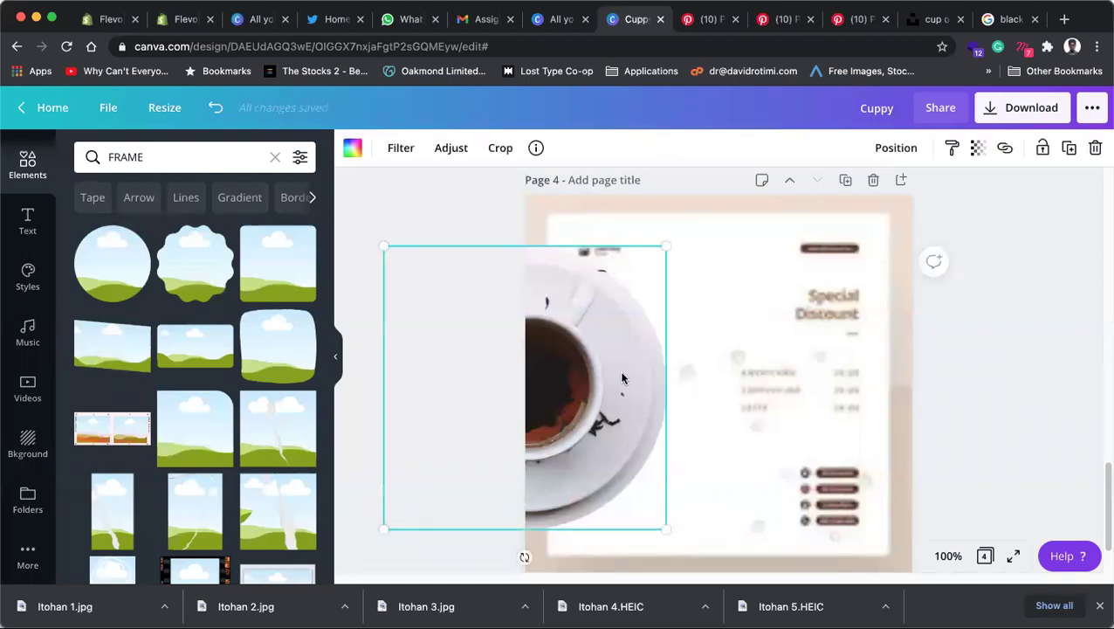
{"action": "key", "text": "Delete"}
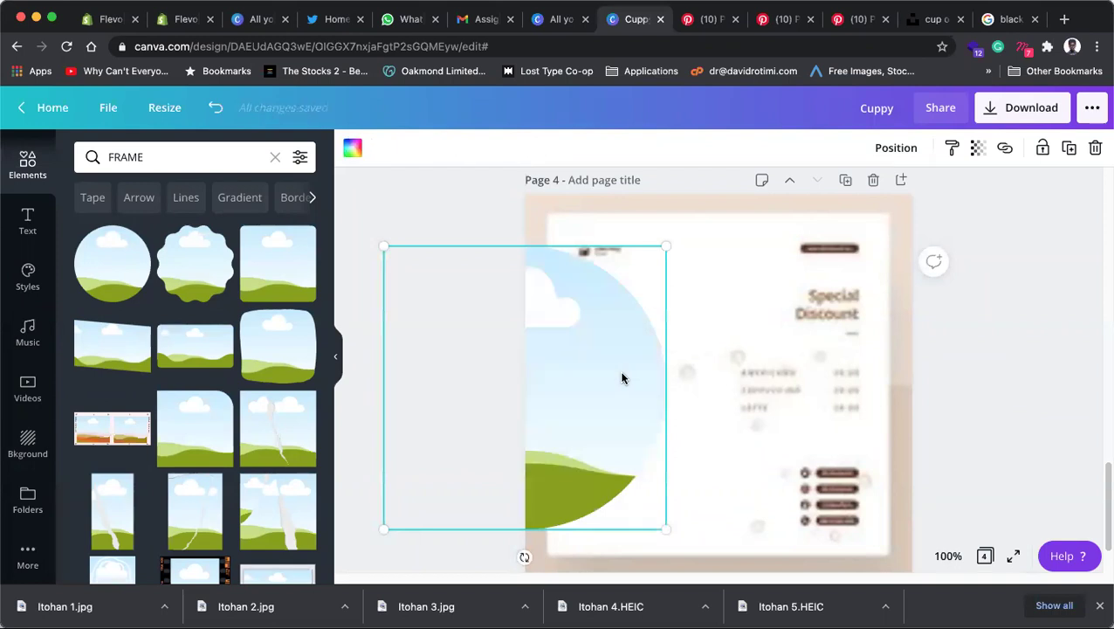
{"action": "key", "text": "super+z"}
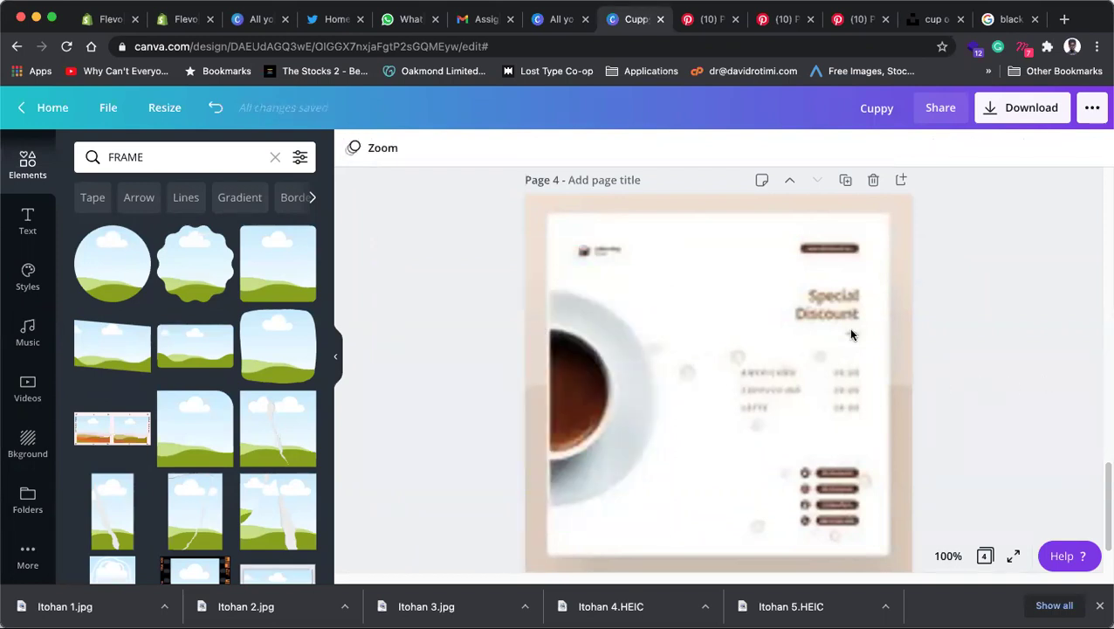
{"action": "key", "text": "super+z"}
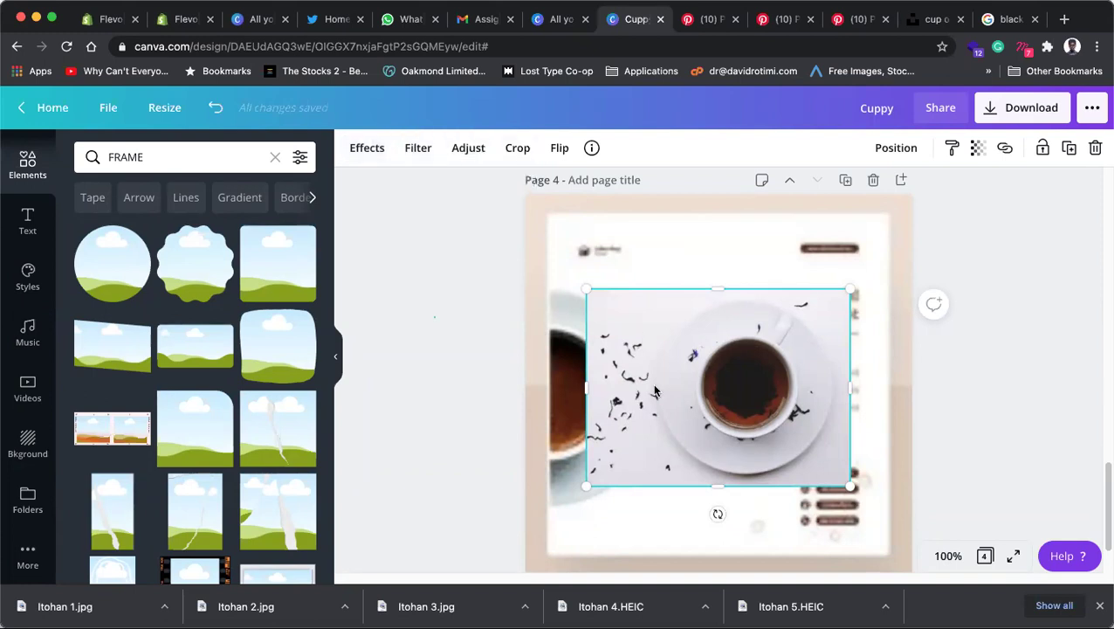
Step: Open the Effects panel for the tea-leaves photo to reach Background Remover
{"action": "left_click", "coordinate": [367, 147]}
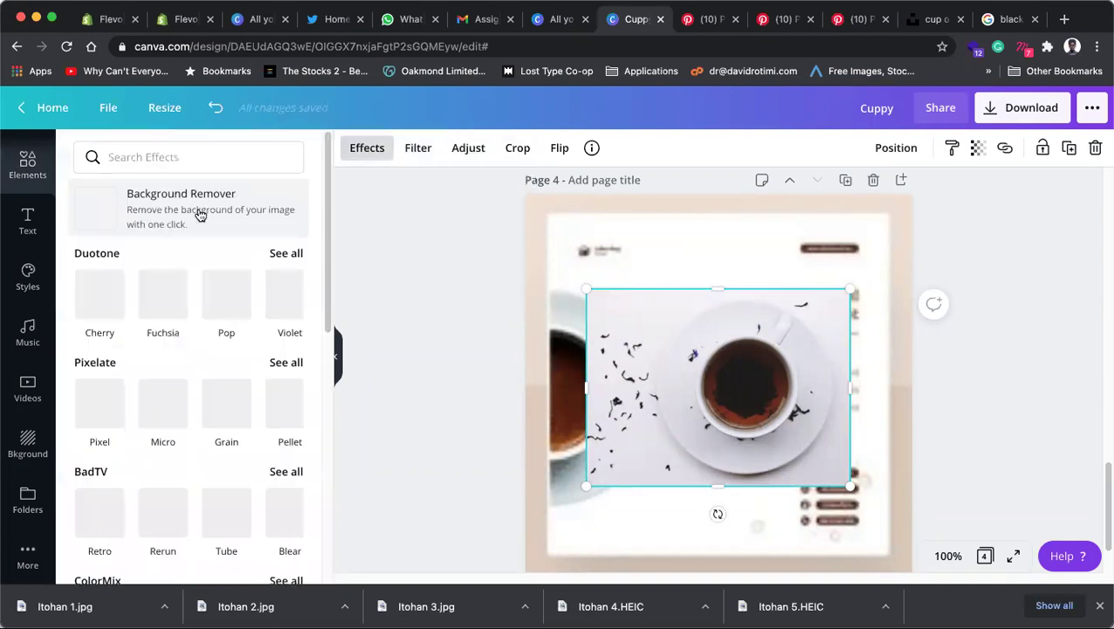
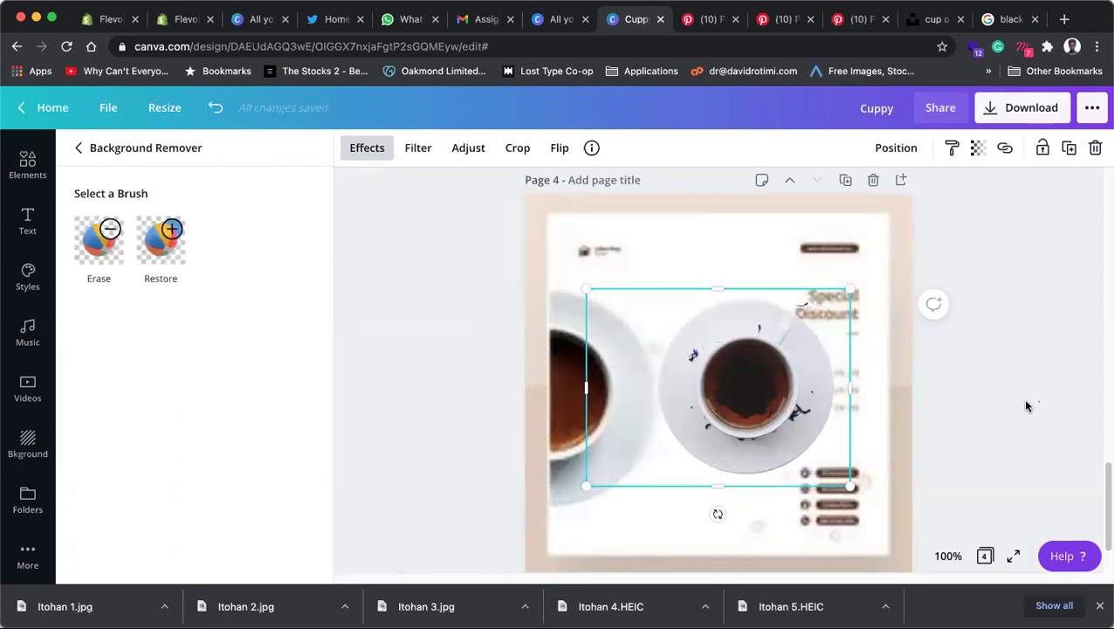
Step: Drag the background-free cup to page 4's left edge and enlarge it so it bleeds off the page
{"action": "left_click", "coordinate": [995, 404]}
{"action": "left_click_drag", "start_coordinate": [765, 401], "coordinate": [544, 401]}
{"action": "left_click_drag", "start_coordinate": [649, 488], "coordinate": [724, 542]}
{"action": "left_click_drag", "start_coordinate": [603, 423], "coordinate": [560, 391]}
{"action": "left_click_drag", "start_coordinate": [683, 527], "coordinate": [707, 545]}
{"action": "mouse_move", "coordinate": [602, 409]}
{"action": "left_mouse_down"}
{"action": "mouse_move", "coordinate": [587, 413]}
{"action": "mouse_move", "coordinate": [613, 416]}
{"action": "left_mouse_up"}
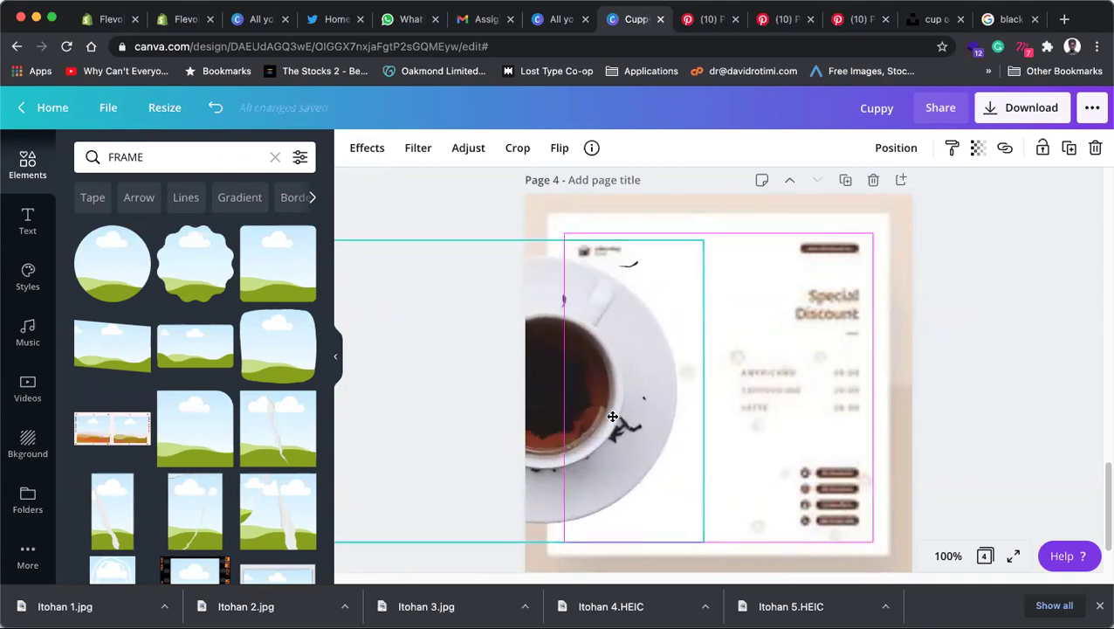
{"action": "left_click", "coordinate": [992, 415]}
{"action": "scroll", "coordinate": [768, 441], "scroll_direction": "down", "scroll_amount": 2}
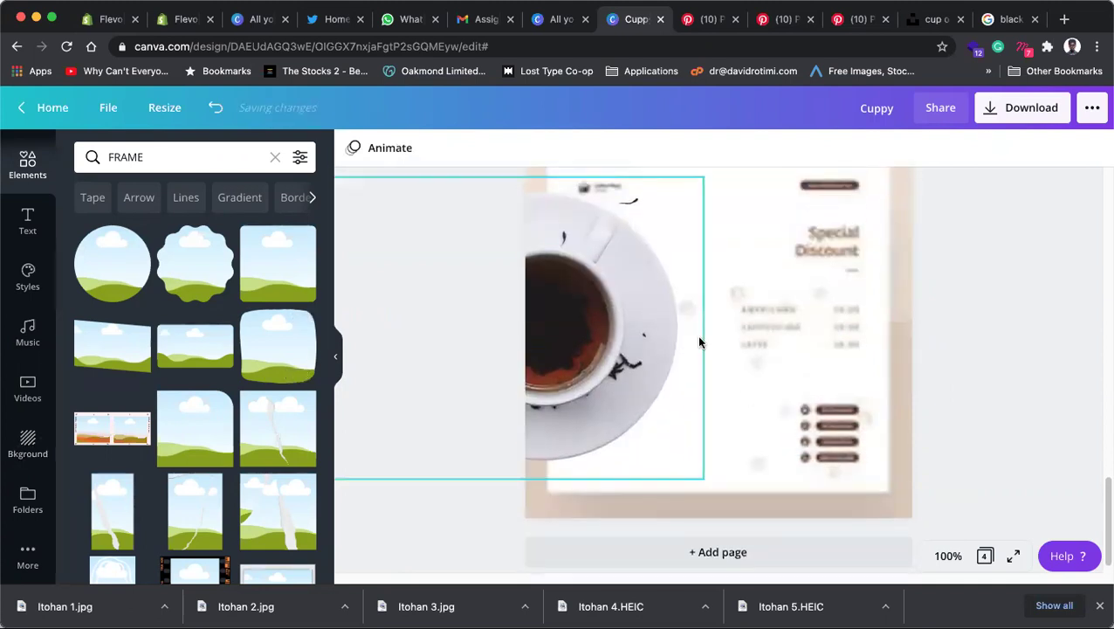
{"action": "scroll", "coordinate": [906, 435], "scroll_direction": "up", "scroll_amount": 2}
{"action": "scroll", "coordinate": [828, 403], "scroll_direction": "up", "scroll_amount": 3}
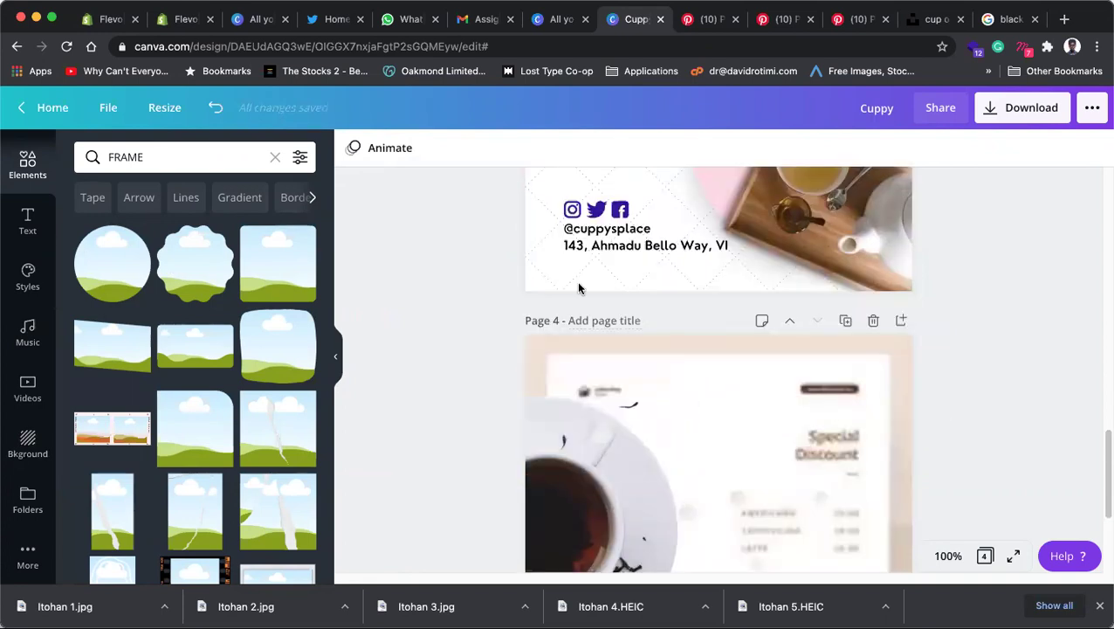
{"action": "left_click", "coordinate": [611, 229]}
{"action": "left_click", "coordinate": [616, 217]}
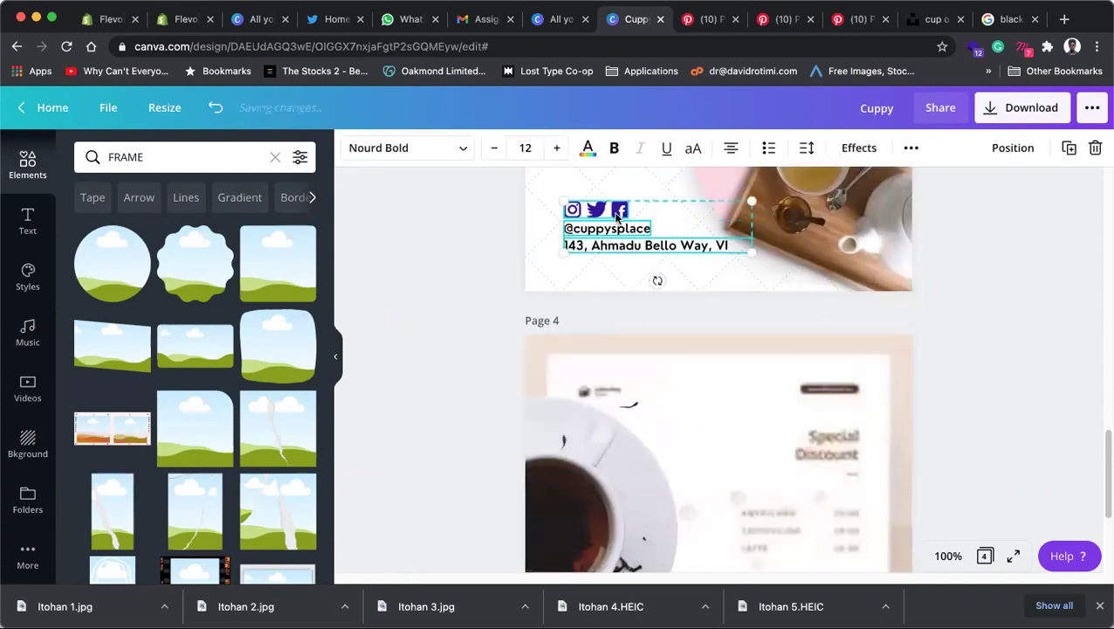
{"action": "scroll", "coordinate": [709, 356], "scroll_direction": "down", "scroll_amount": 5}
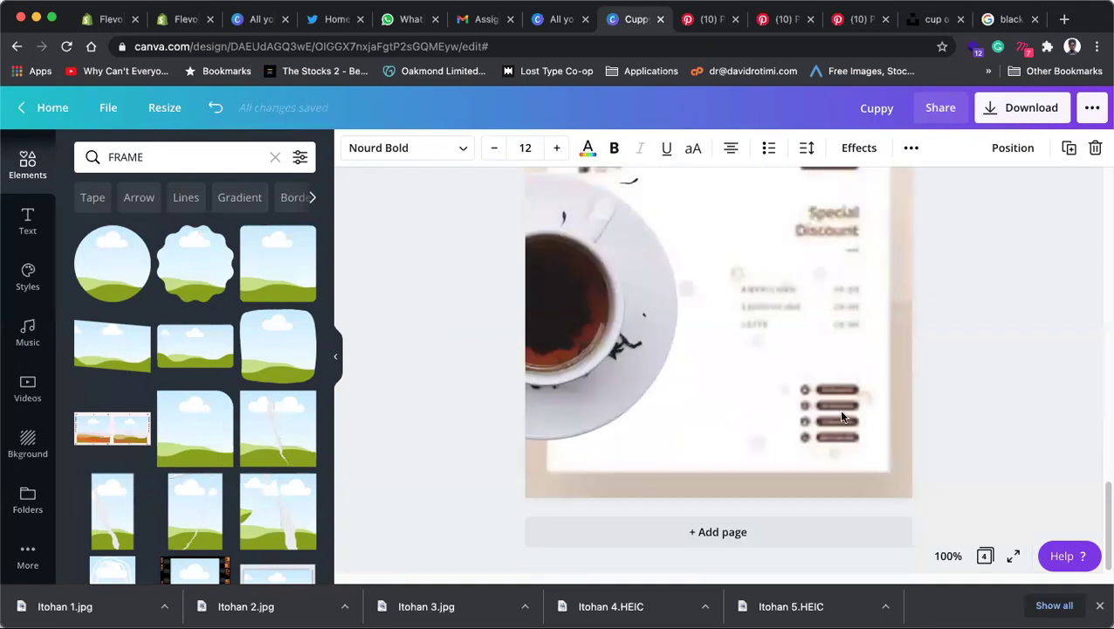
{"action": "left_click", "coordinate": [841, 415]}
{"action": "key", "text": "ctrl+v"}
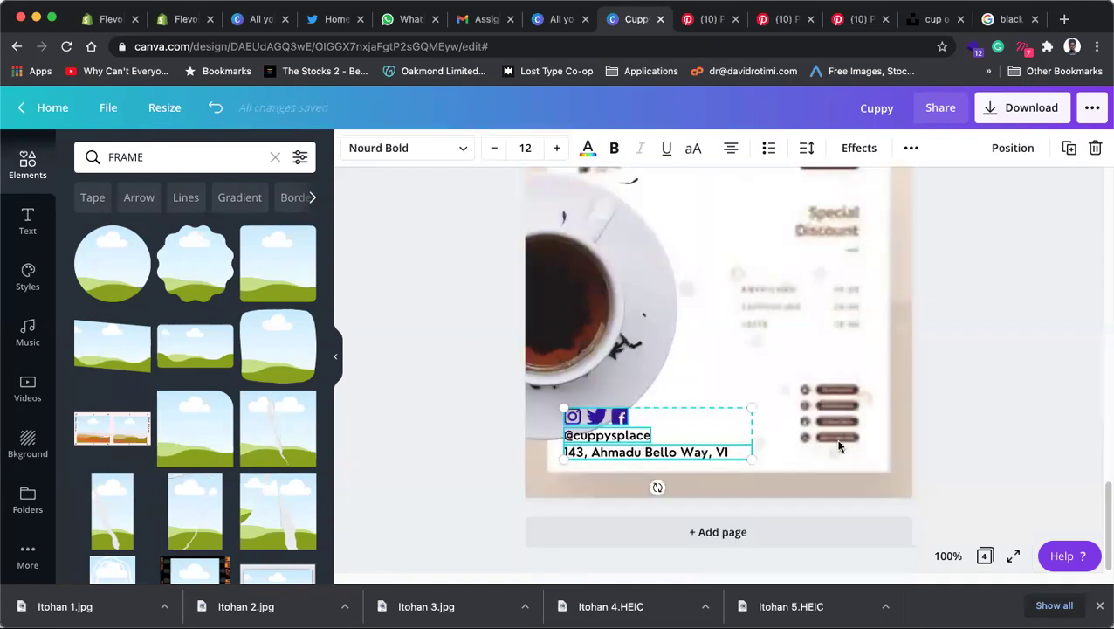
Step: Right-align the contact details and move them to page 4's bottom-right corner
{"action": "left_click", "coordinate": [732, 151]}
{"action": "left_click", "coordinate": [968, 380]}
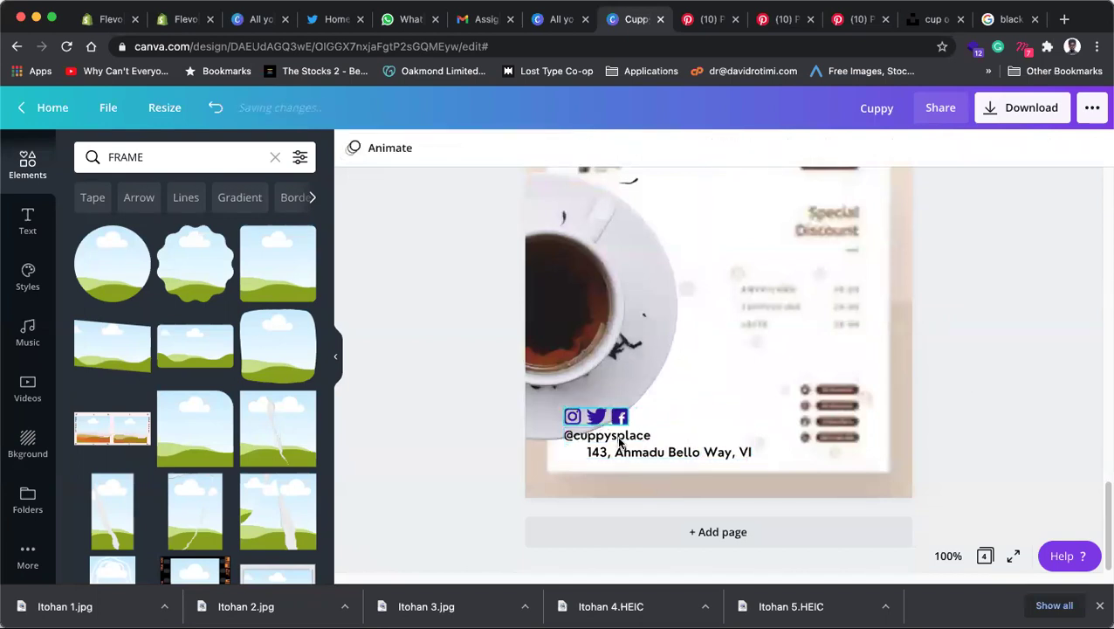
{"action": "left_click", "coordinate": [623, 436]}
{"action": "left_click_drag", "start_coordinate": [623, 436], "coordinate": [730, 437]}
{"action": "left_click", "coordinate": [612, 417]}
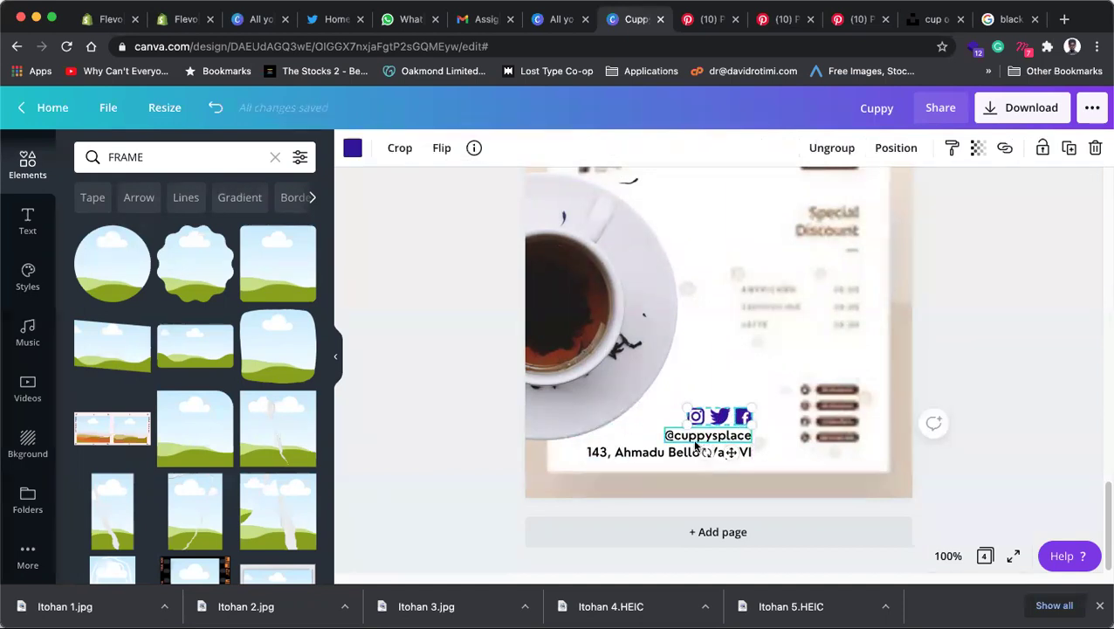
{"action": "left_click", "coordinate": [721, 436], "text": "shift"}
{"action": "left_click", "coordinate": [646, 454], "text": "shift"}
{"action": "left_click_drag", "start_coordinate": [724, 443], "coordinate": [845, 439]}
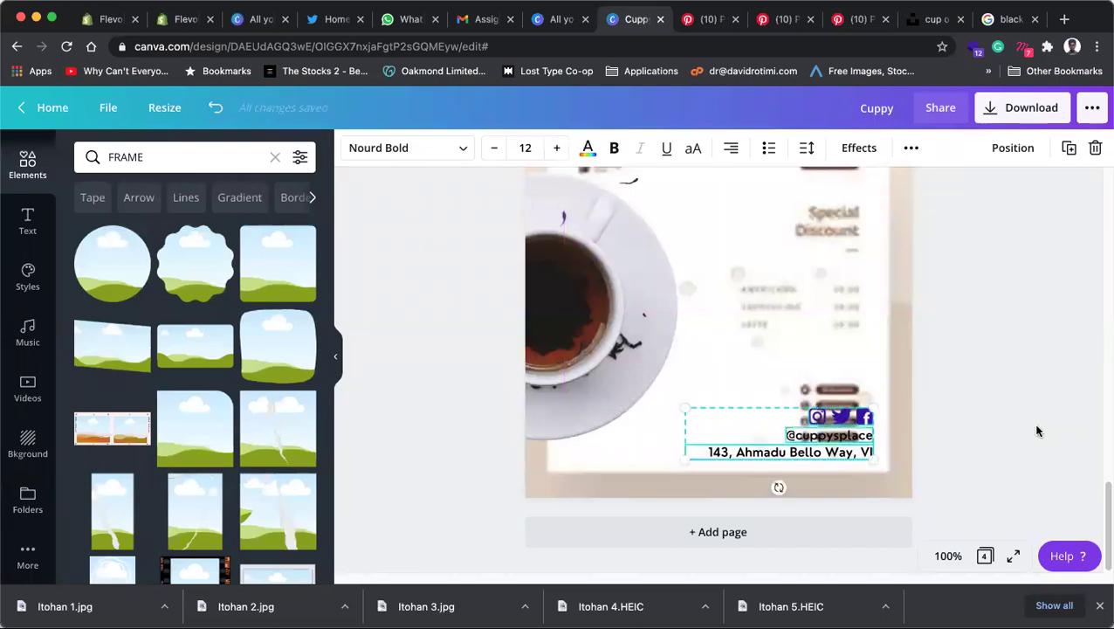
{"action": "left_click", "coordinate": [930, 418]}
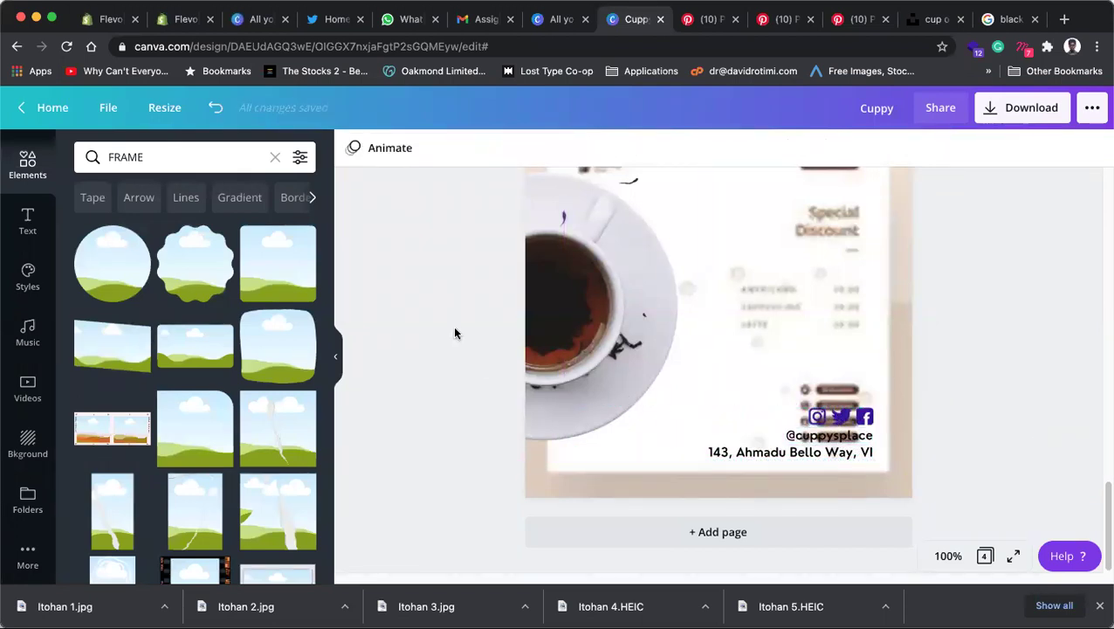
{"action": "scroll", "coordinate": [534, 314], "scroll_direction": "up", "scroll_amount": 1}
{"action": "scroll", "coordinate": [534, 314], "scroll_direction": "up", "scroll_amount": 10}
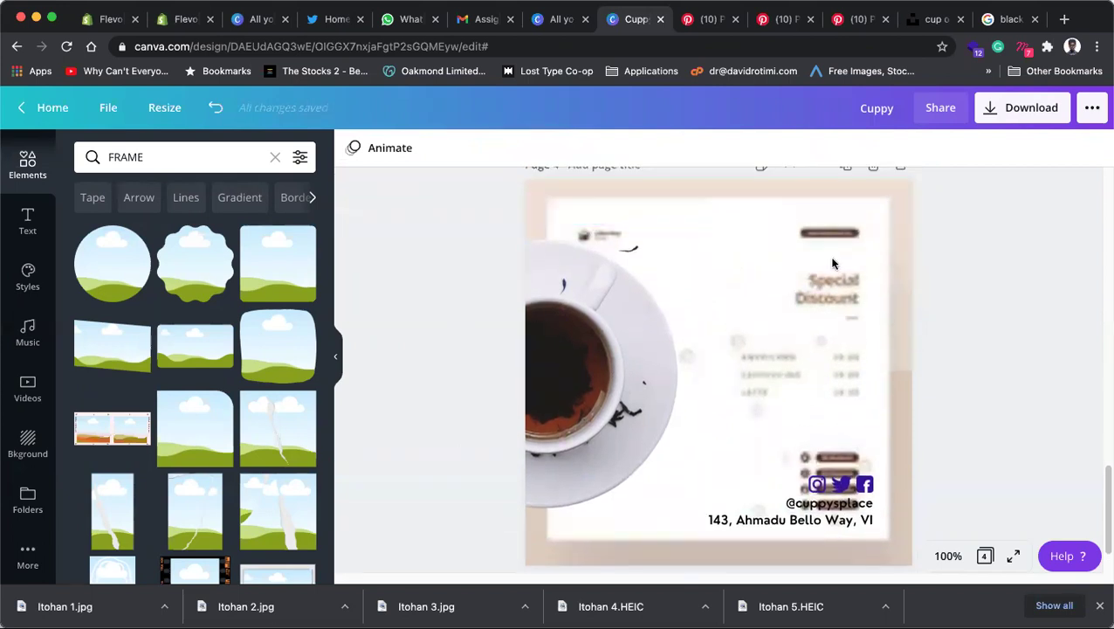
Step: Paste page 3's 'Grab your cuppy now' headline onto page 4, widen it and shrink it to 26.4
{"action": "left_click", "coordinate": [631, 354]}
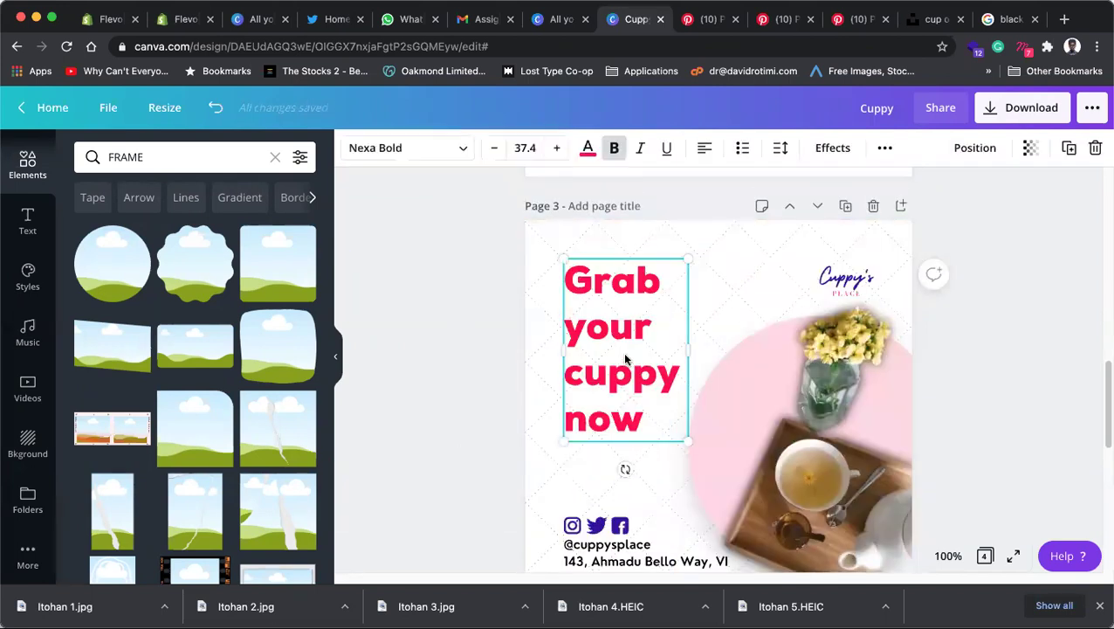
{"action": "scroll", "coordinate": [623, 352], "scroll_direction": "down", "scroll_amount": 10}
{"action": "key", "text": "ctrl+v"}
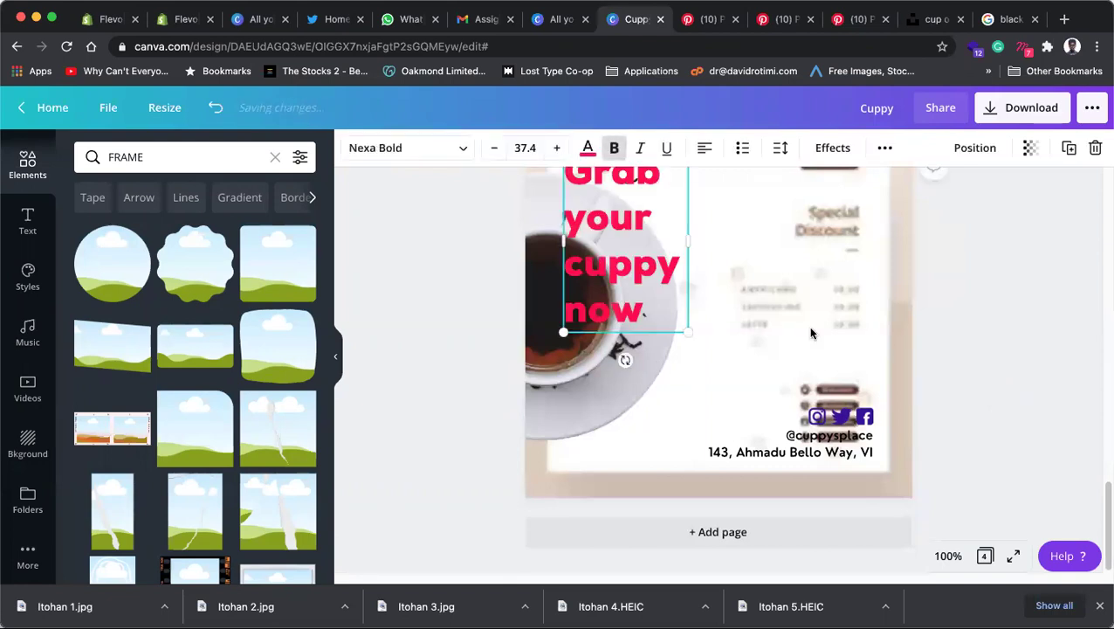
{"action": "left_click_drag", "start_coordinate": [629, 277], "coordinate": [767, 321]}
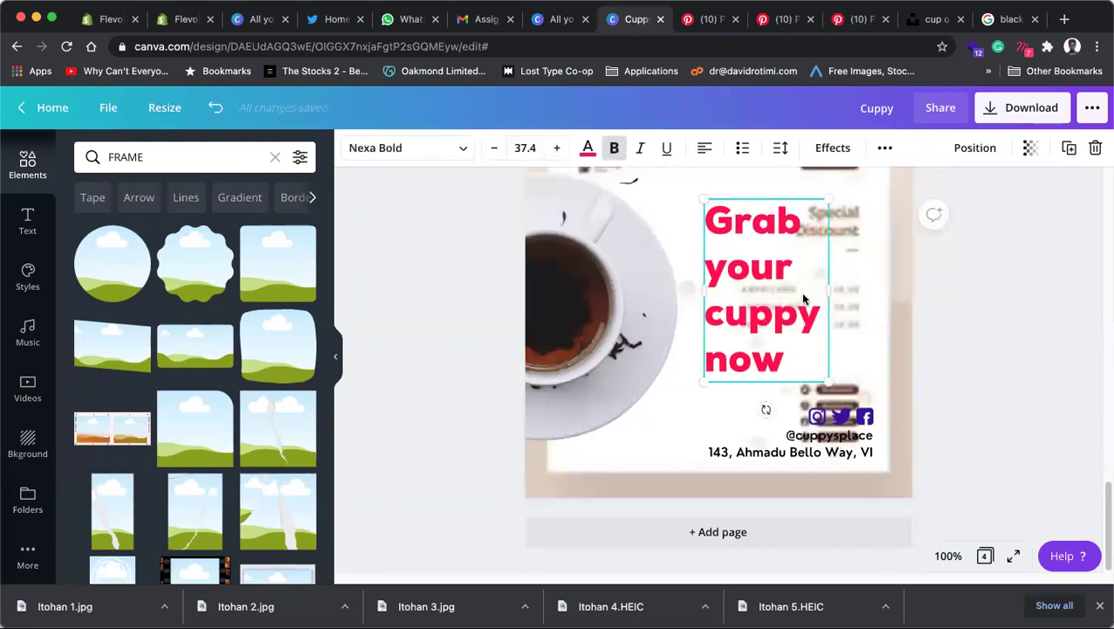
{"action": "left_click_drag", "start_coordinate": [827, 289], "coordinate": [873, 289]}
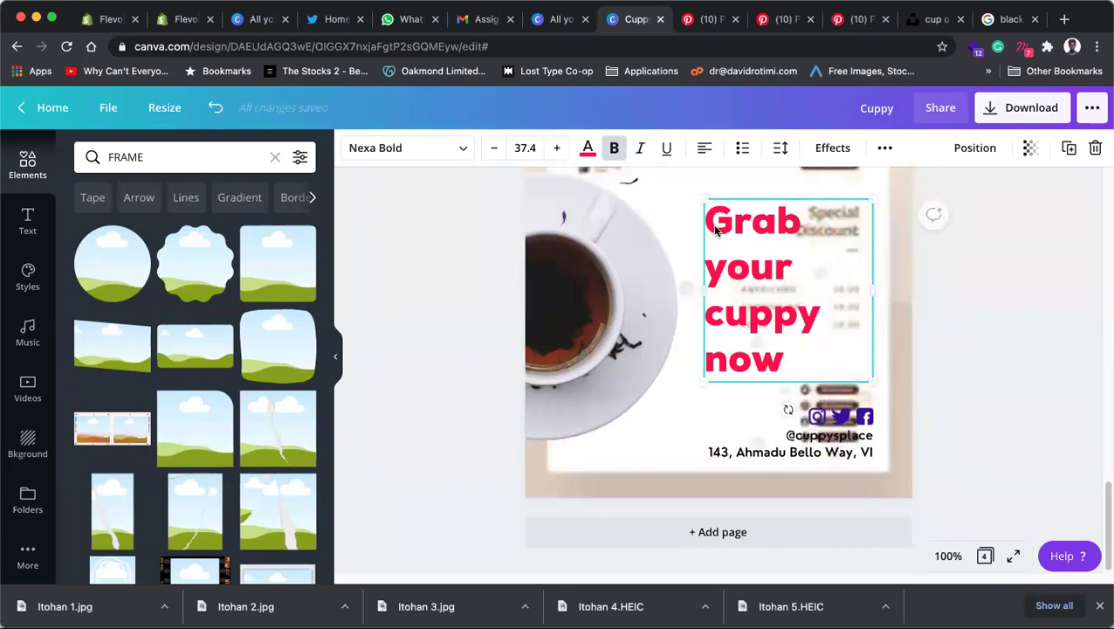
{"action": "key", "text": "super+shift+comma"}
{"action": "key", "text": "super+shift+comma"}
{"action": "key", "text": "super+shift+comma"}
{"action": "key", "text": "super+shift+comma"}
{"action": "key", "text": "super+shift+comma"}
{"action": "key", "text": "super+shift+comma"}
{"action": "key", "text": "super+shift+comma"}
{"action": "key", "text": "super+shift+comma"}
{"action": "key", "text": "super+shift+comma"}
{"action": "key", "text": "super+shift+comma"}
{"action": "key", "text": "super+shift+comma"}
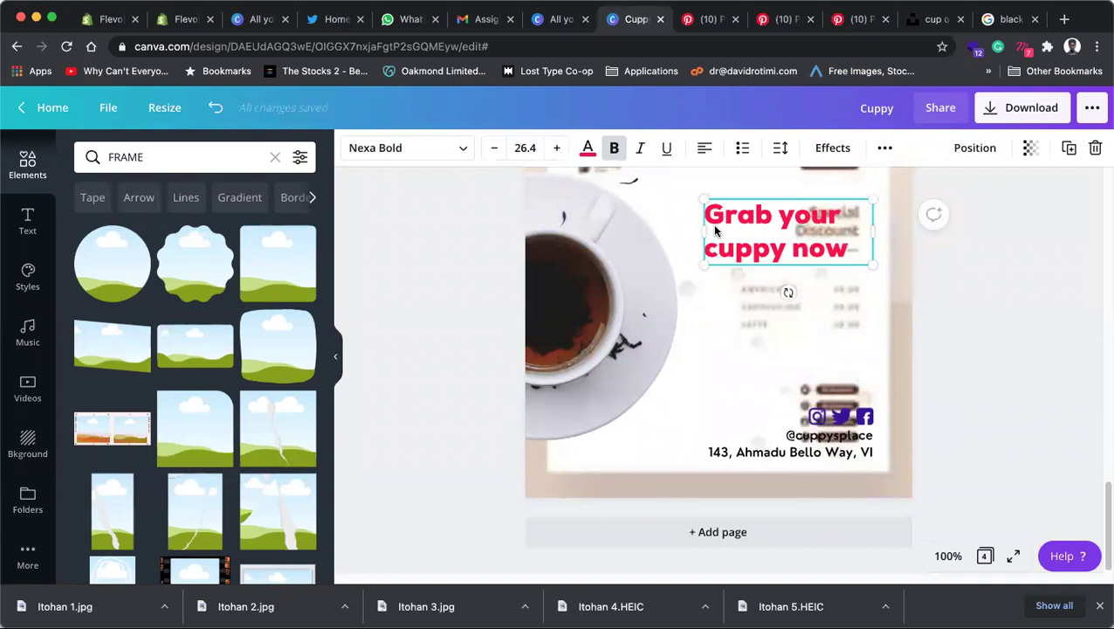
{"action": "triple_click", "coordinate": [778, 225]}
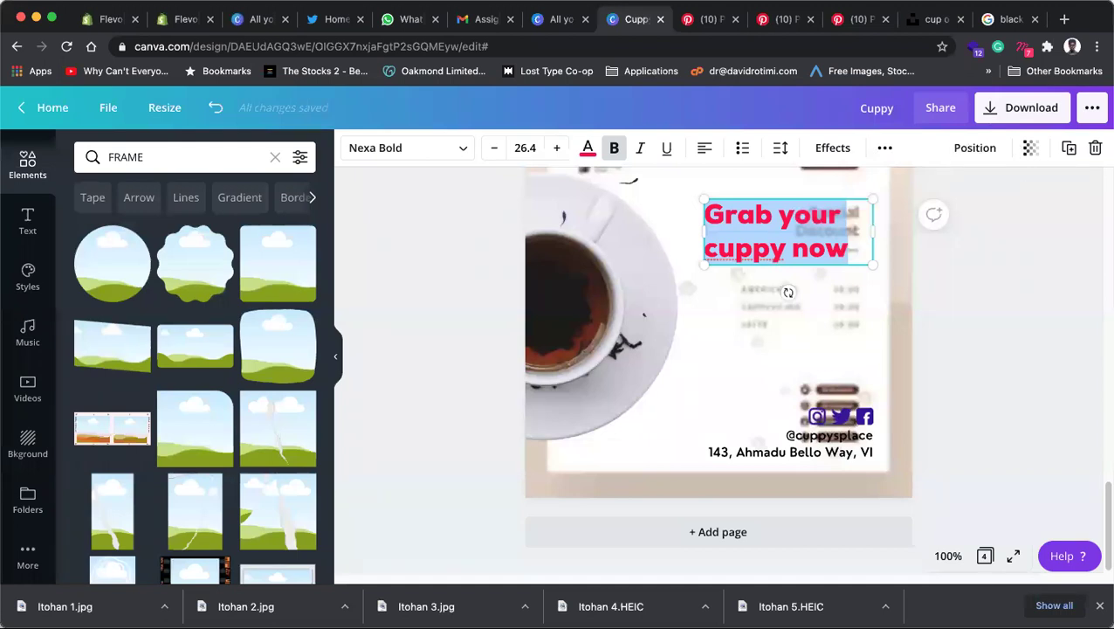
{"action": "left_click", "coordinate": [1028, 279]}
Step: Set the headline's text alignment to right
{"action": "left_click", "coordinate": [786, 233]}
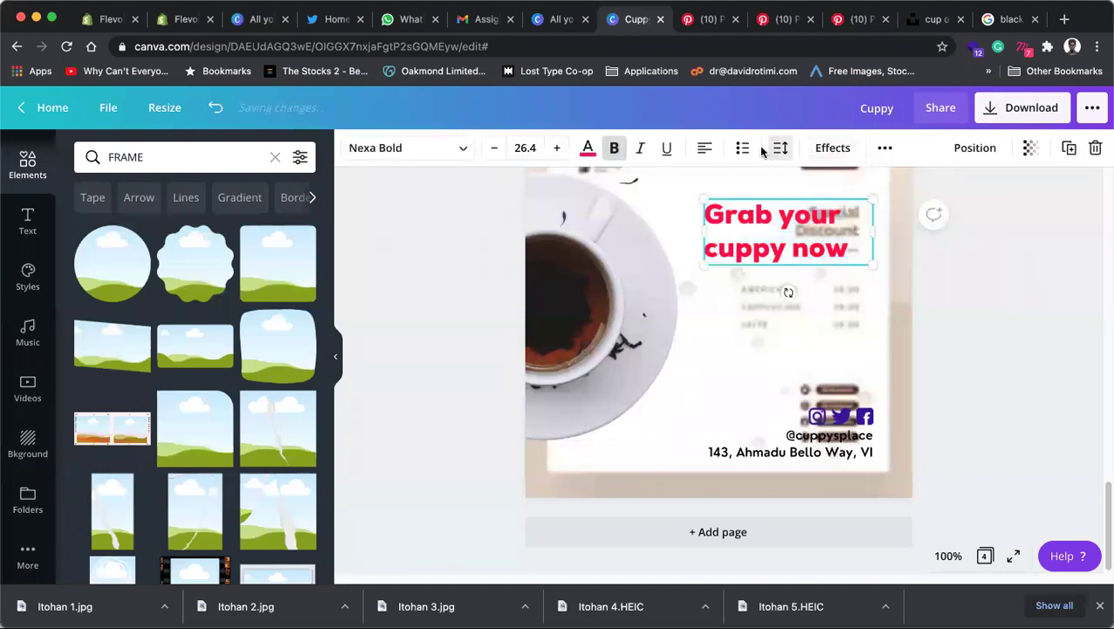
{"action": "left_click", "coordinate": [705, 149]}
{"action": "left_click", "coordinate": [997, 253]}
{"action": "left_click", "coordinate": [799, 226]}
{"action": "left_click", "coordinate": [706, 149]}
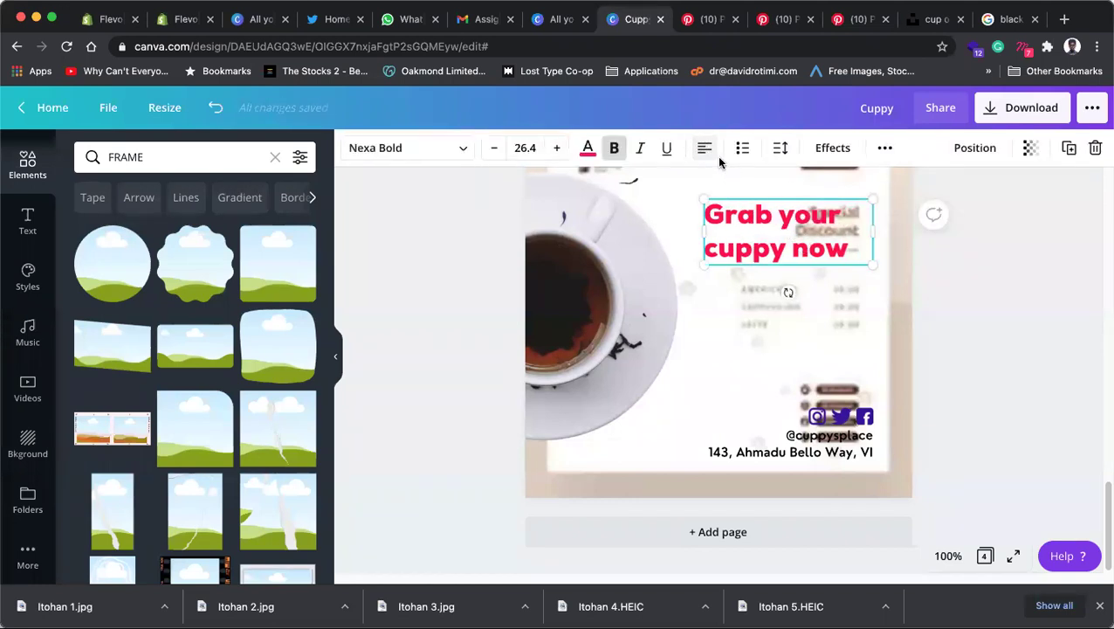
{"action": "left_click", "coordinate": [705, 151]}
{"action": "left_click", "coordinate": [997, 285]}
Step: Enlarge the headline to about 37.6 and place it as two lines beside the cup
{"action": "left_click", "coordinate": [856, 265]}
{"action": "left_click_drag", "start_coordinate": [856, 265], "coordinate": [858, 322]}
{"action": "key", "text": "Escape"}
{"action": "left_click_drag", "start_coordinate": [704, 335], "coordinate": [627, 384]}
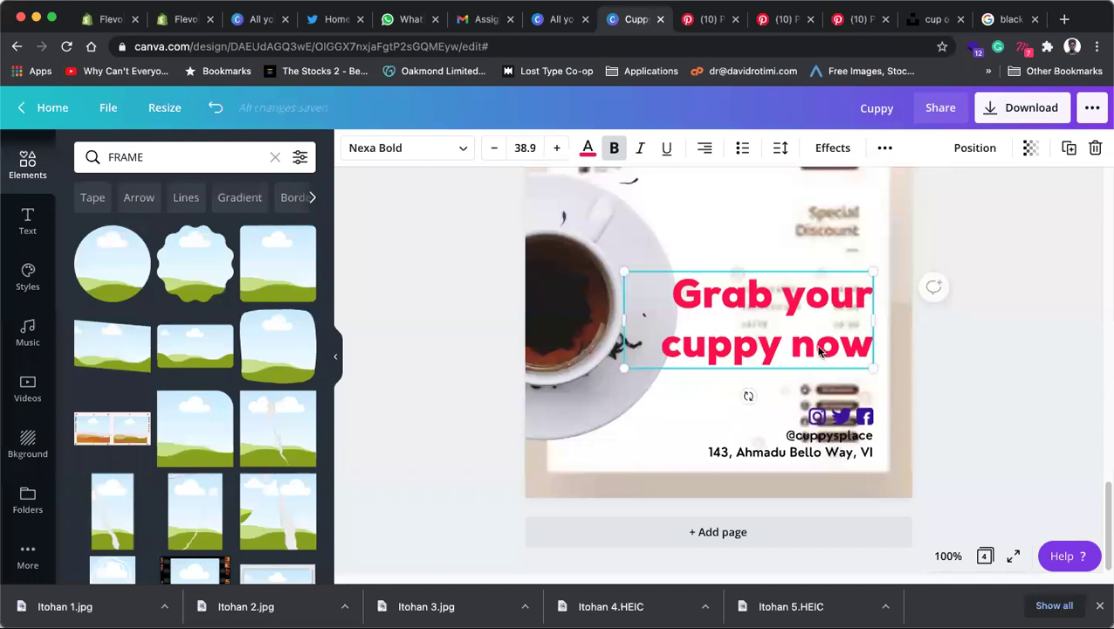
{"action": "left_click_drag", "start_coordinate": [821, 325], "coordinate": [828, 305]}
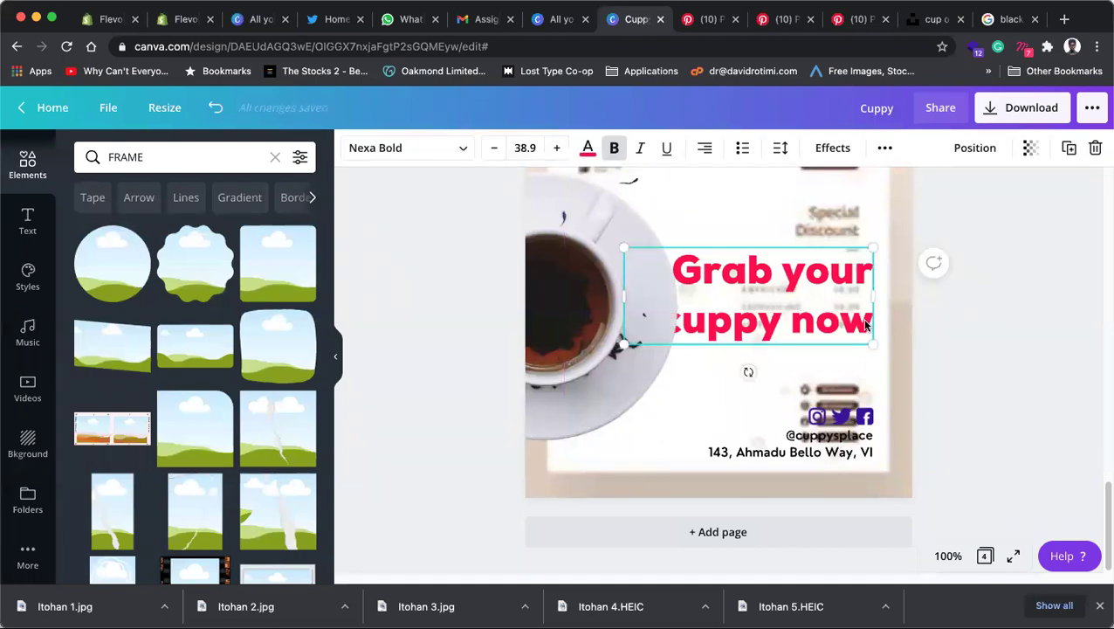
{"action": "left_click_drag", "start_coordinate": [629, 341], "coordinate": [634, 343]}
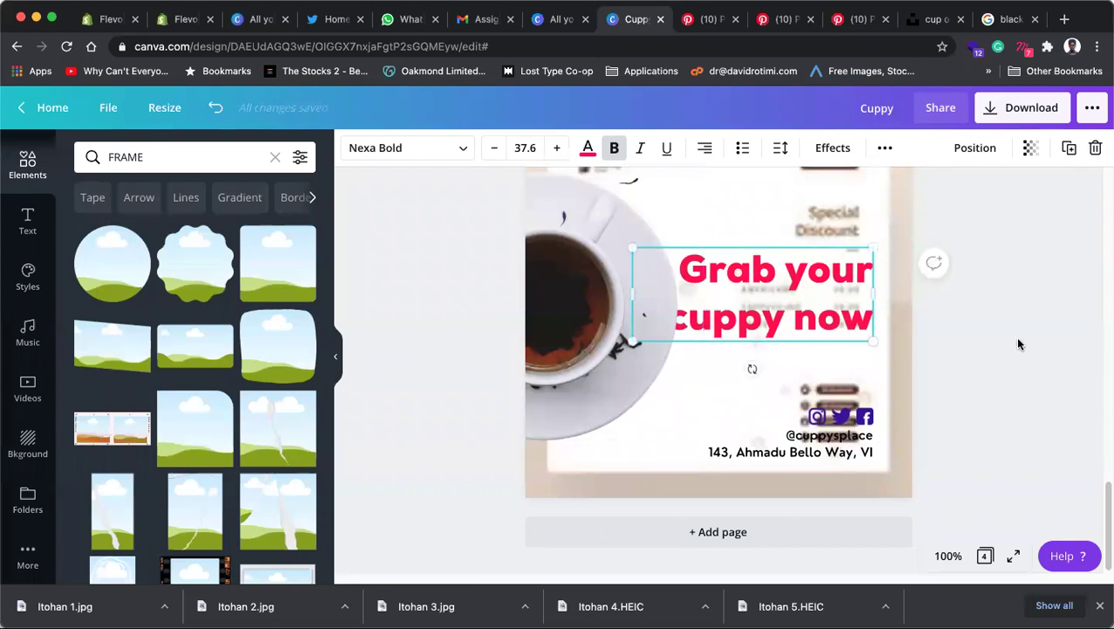
{"action": "left_click", "coordinate": [644, 367]}
{"action": "scroll", "coordinate": [603, 370], "scroll_direction": "up", "scroll_amount": 1}
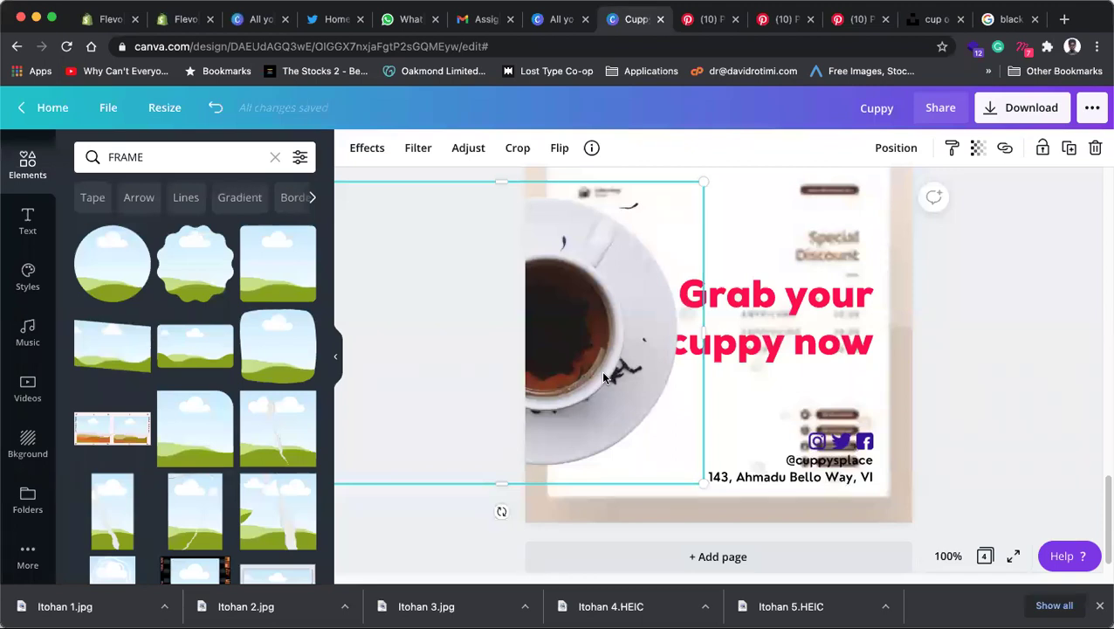
{"action": "left_click", "coordinate": [983, 328]}
{"action": "left_click", "coordinate": [734, 351]}
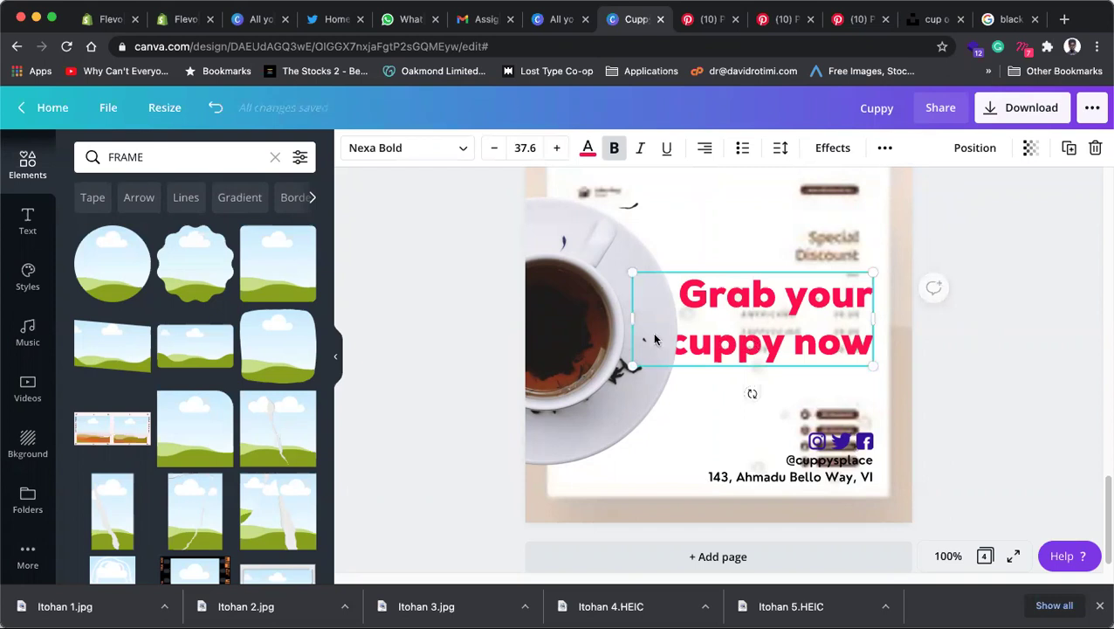
{"action": "left_click_drag", "start_coordinate": [634, 365], "coordinate": [638, 367]}
{"action": "left_click", "coordinate": [1065, 315]}
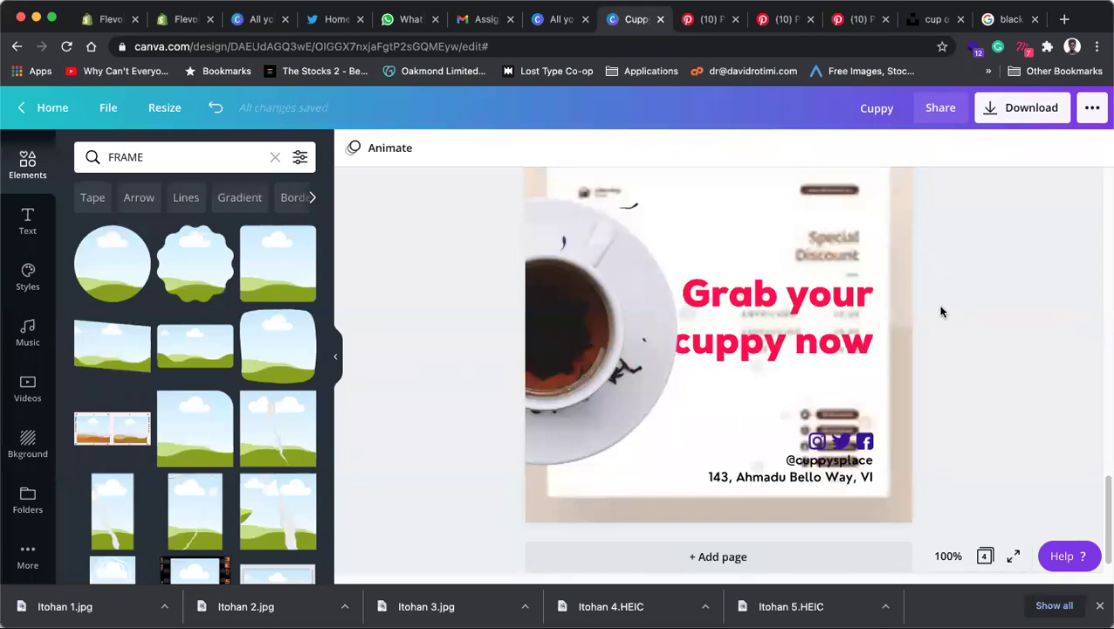
{"action": "scroll", "coordinate": [950, 304], "scroll_direction": "up", "scroll_amount": 5}
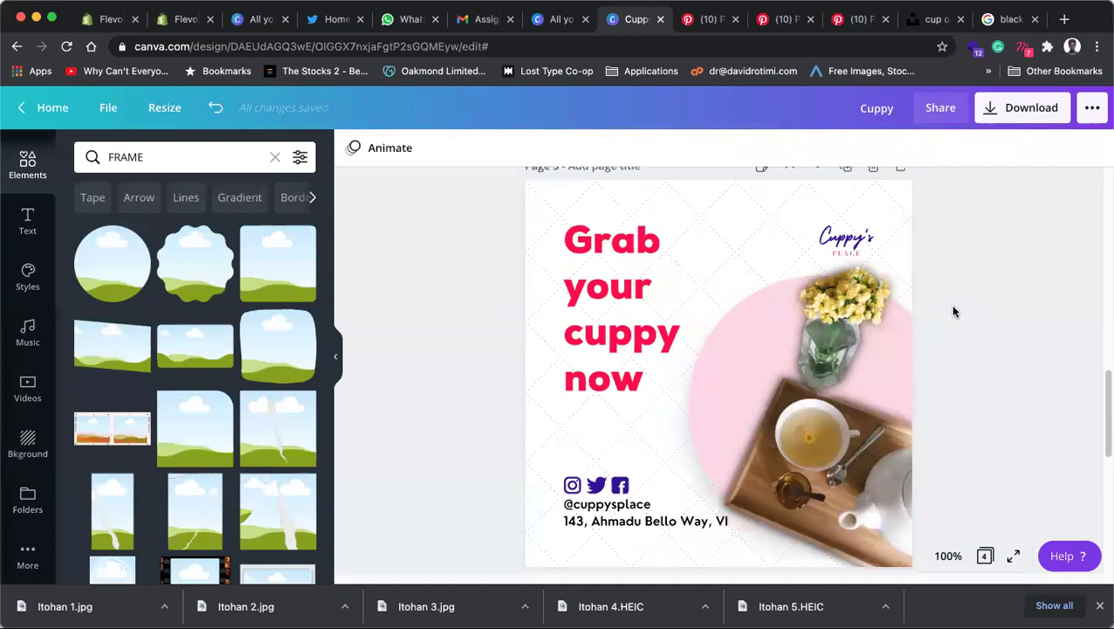
Step: Move the Cuppy's logo toward page 4's top right and enlarge it
{"action": "left_click", "coordinate": [845, 238]}
{"action": "scroll", "coordinate": [854, 329], "scroll_direction": "down", "scroll_amount": 5}
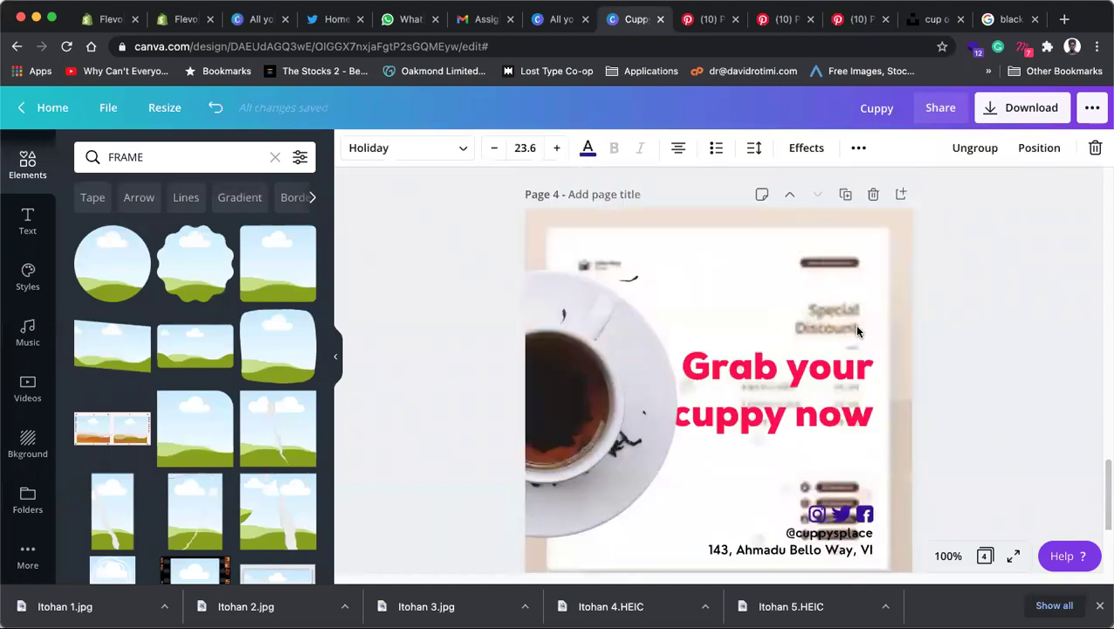
{"action": "left_click", "coordinate": [975, 364]}
{"action": "left_click", "coordinate": [852, 271]}
{"action": "mouse_move", "coordinate": [852, 271]}
{"action": "left_mouse_down"}
{"action": "mouse_move", "coordinate": [611, 256]}
{"action": "mouse_move", "coordinate": [856, 271]}
{"action": "left_mouse_up"}
{"action": "left_click_drag", "start_coordinate": [803, 300], "coordinate": [795, 303]}
{"action": "left_click", "coordinate": [978, 372]}
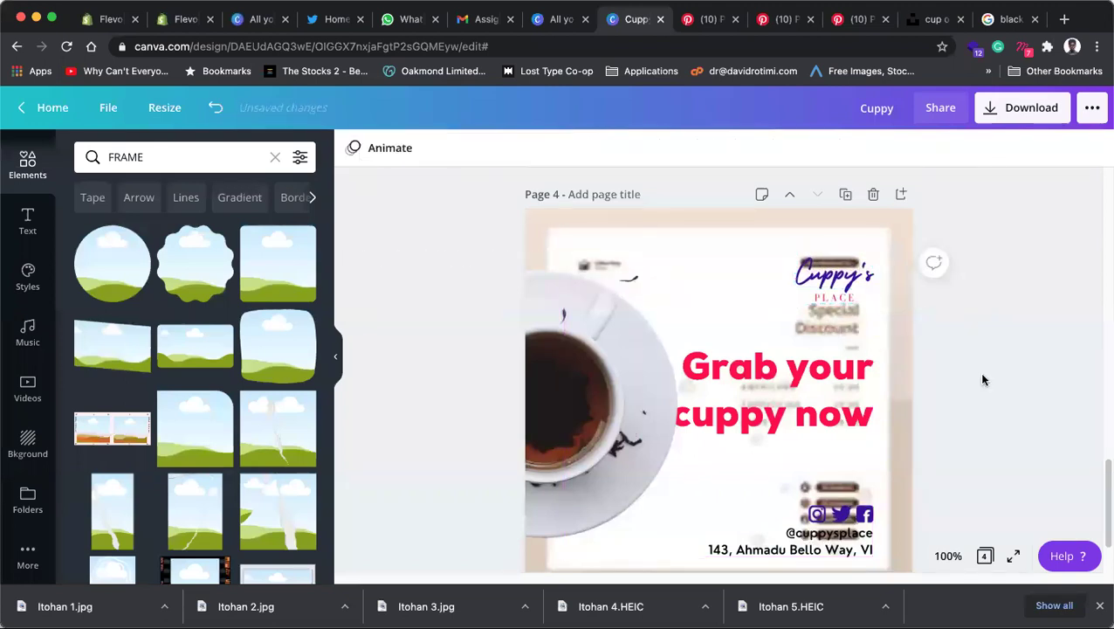
Step: Delete page 4's background photo, leaving plain white, and show the background options
{"action": "scroll", "coordinate": [976, 323], "scroll_direction": "down", "scroll_amount": 2}
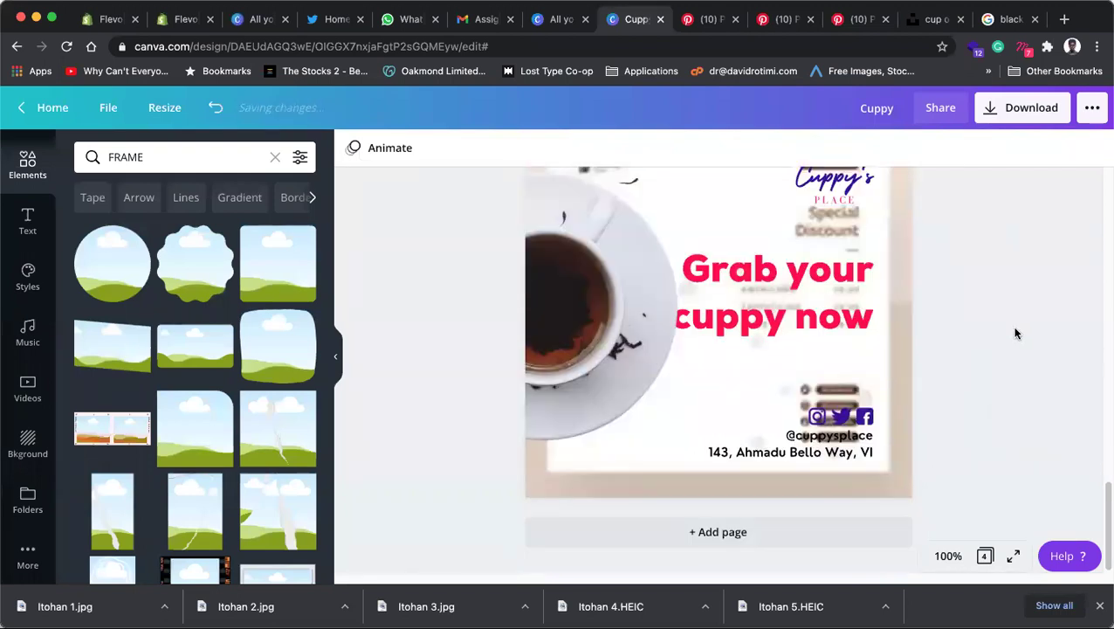
{"action": "left_click", "coordinate": [901, 368]}
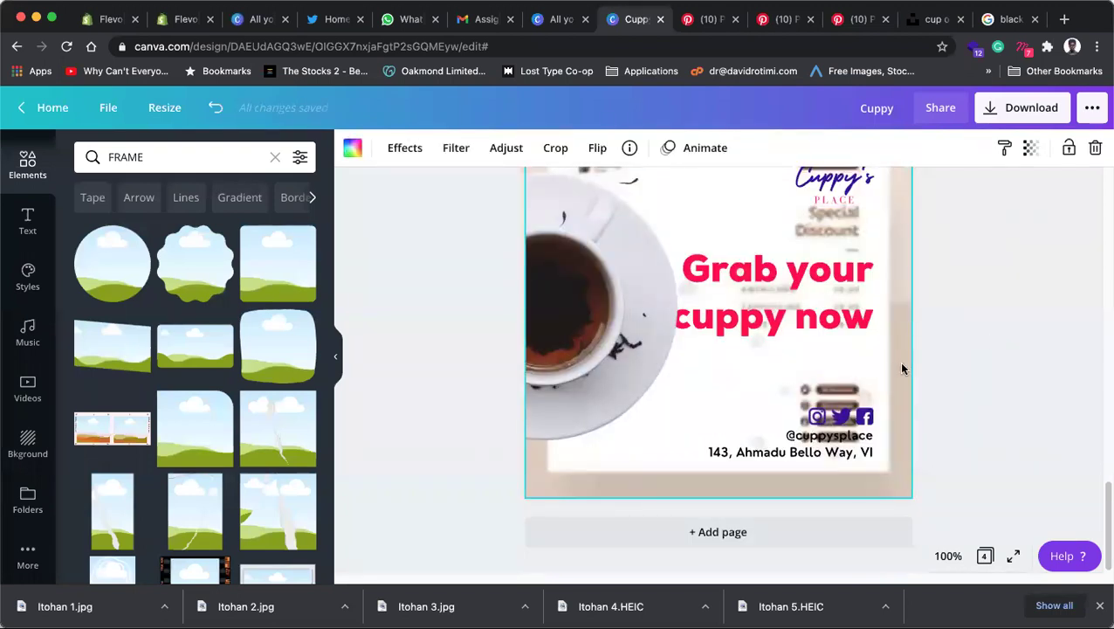
{"action": "key", "text": "Delete"}
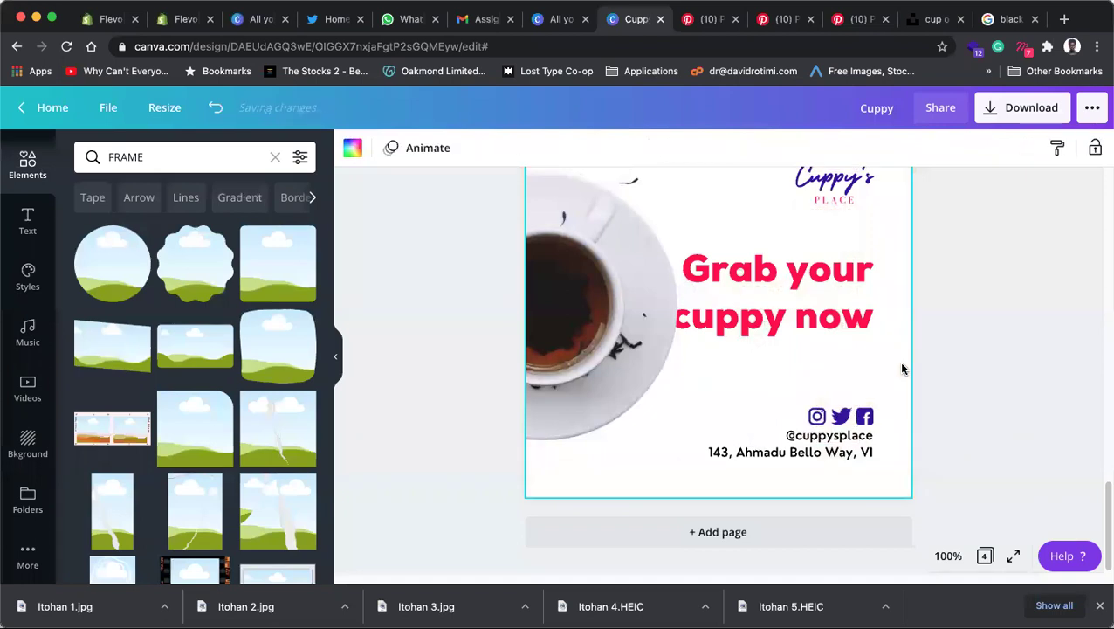
{"action": "scroll", "coordinate": [900, 359], "scroll_direction": "up", "scroll_amount": 1}
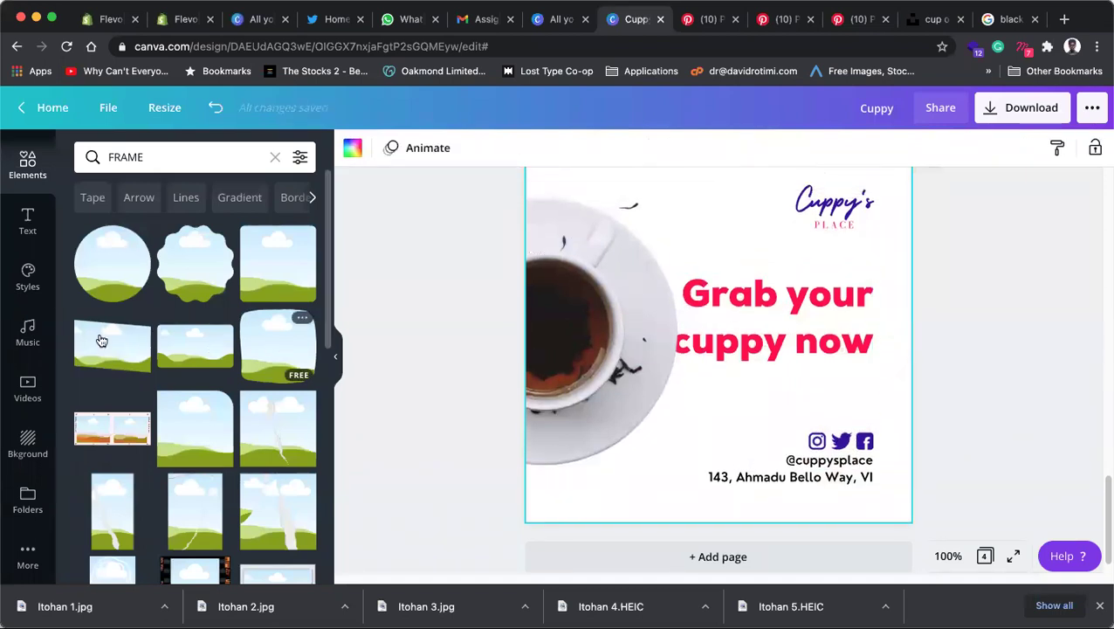
{"action": "left_click", "coordinate": [27, 444]}
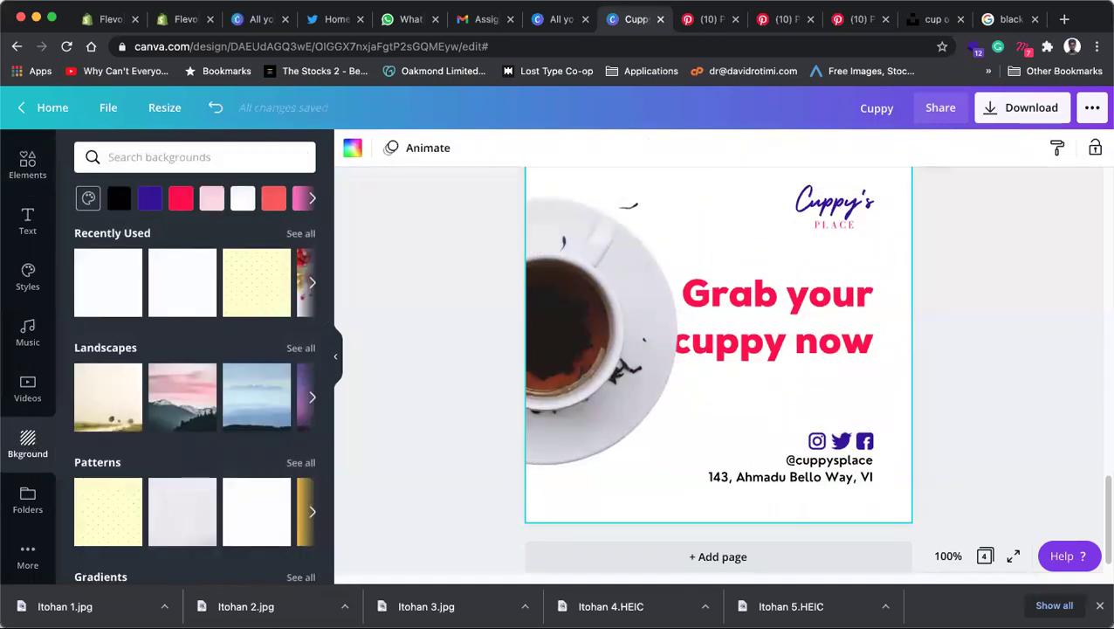
Step: Go to rawpixel in the browser and browse its background images
{"action": "left_click", "coordinate": [932, 19]}
{"action": "left_click", "coordinate": [1009, 19]}
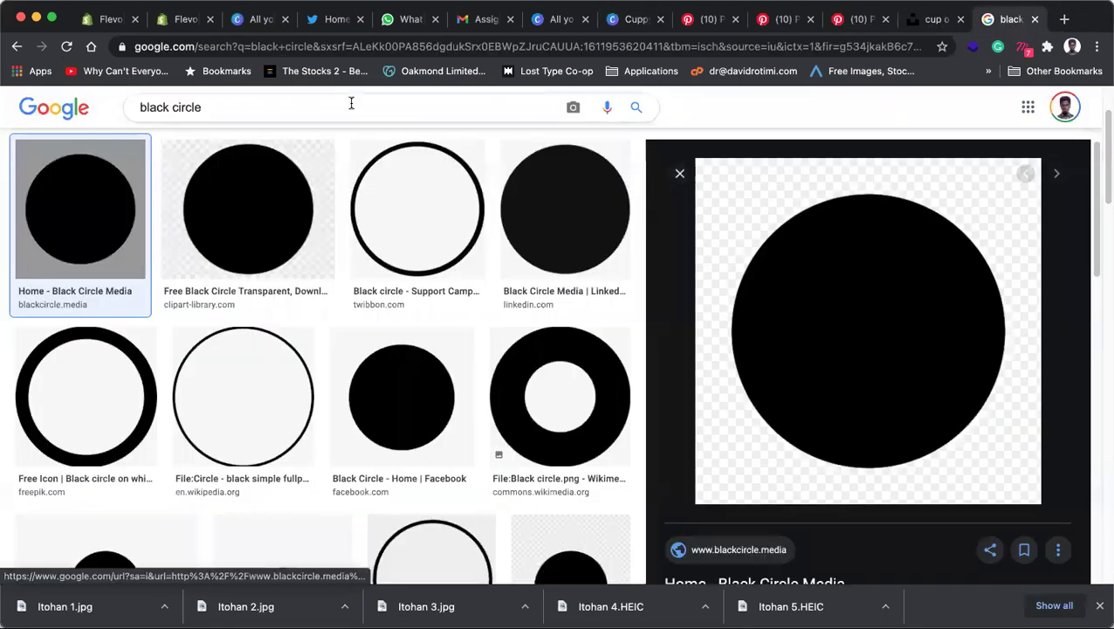
{"action": "left_click", "coordinate": [392, 48]}
{"action": "type", "text": "rawpixel.com"}
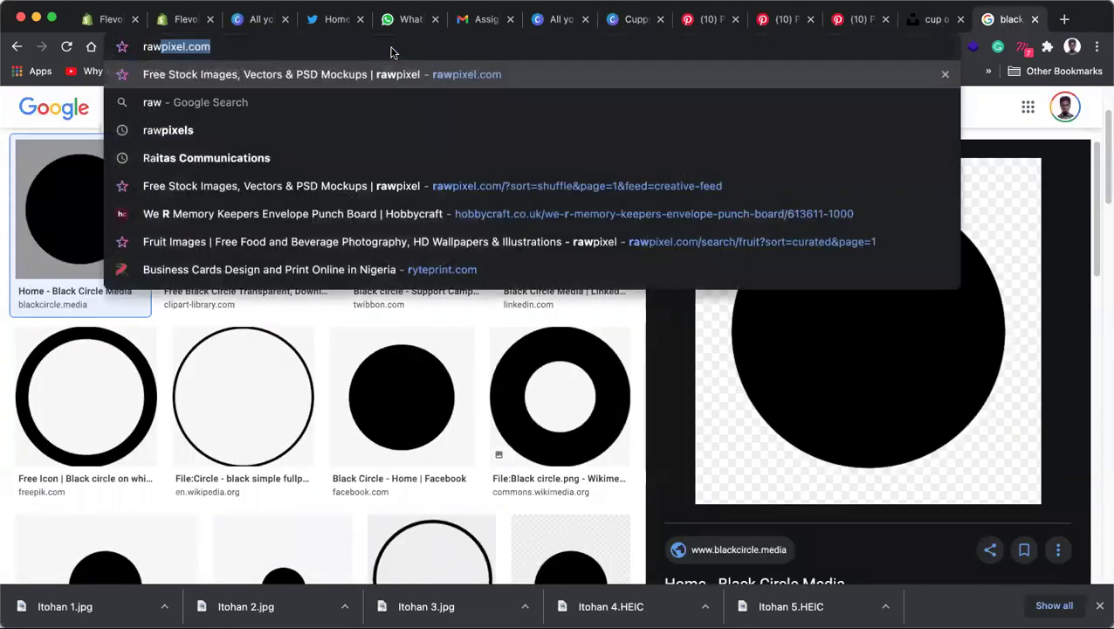
{"action": "key", "text": "Return"}
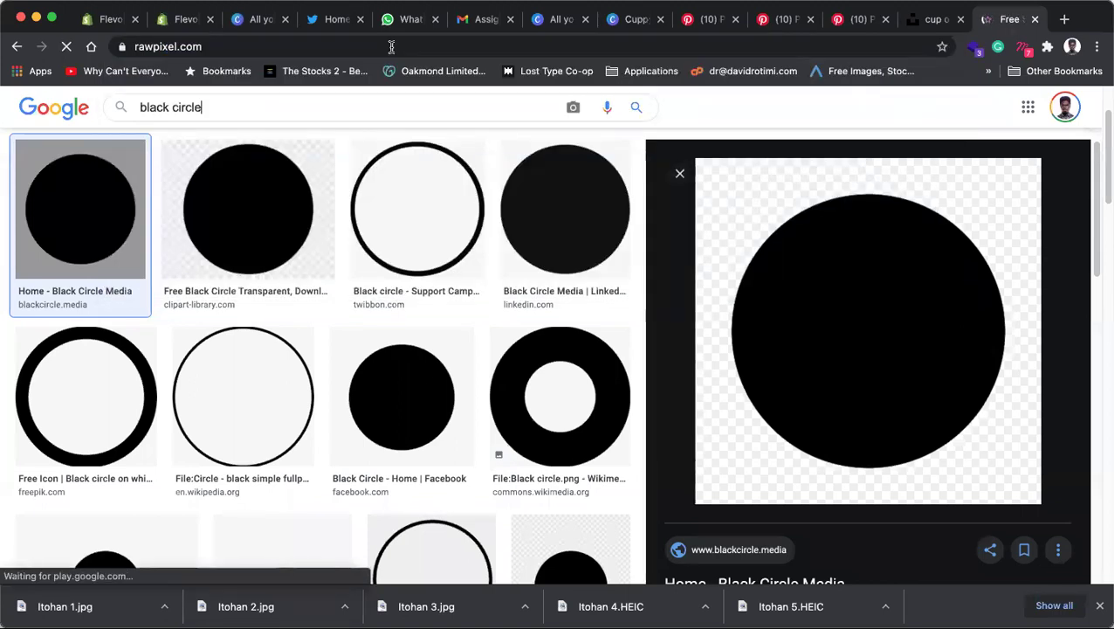
{"action": "scroll", "coordinate": [480, 207], "scroll_direction": "down", "scroll_amount": 4}
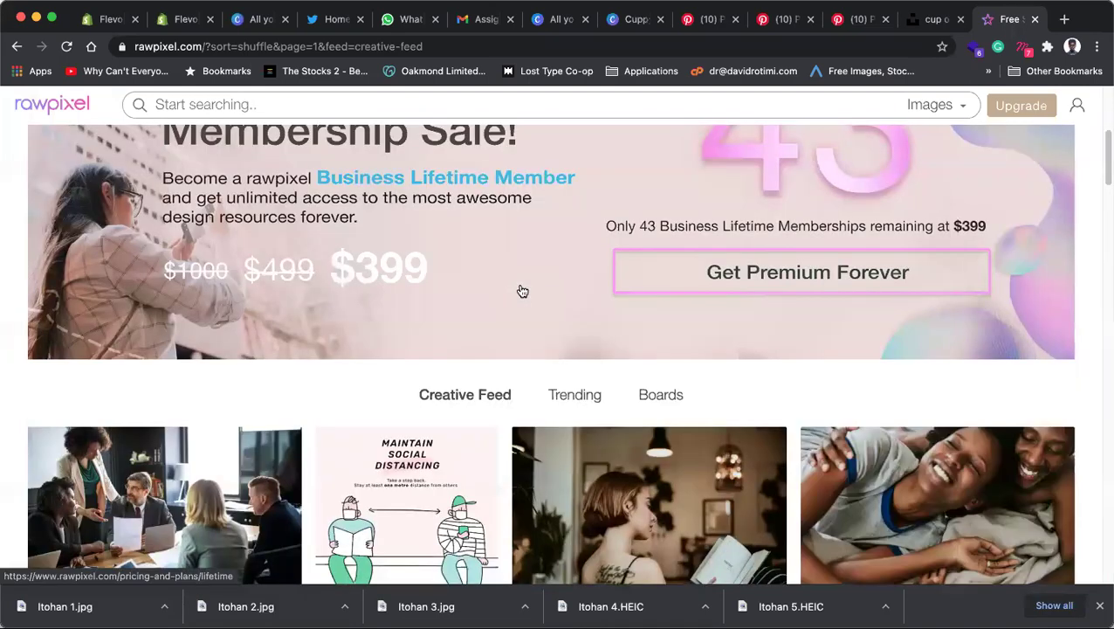
{"action": "scroll", "coordinate": [522, 292], "scroll_direction": "down", "scroll_amount": 5}
{"action": "scroll", "coordinate": [523, 290], "scroll_direction": "down", "scroll_amount": 5}
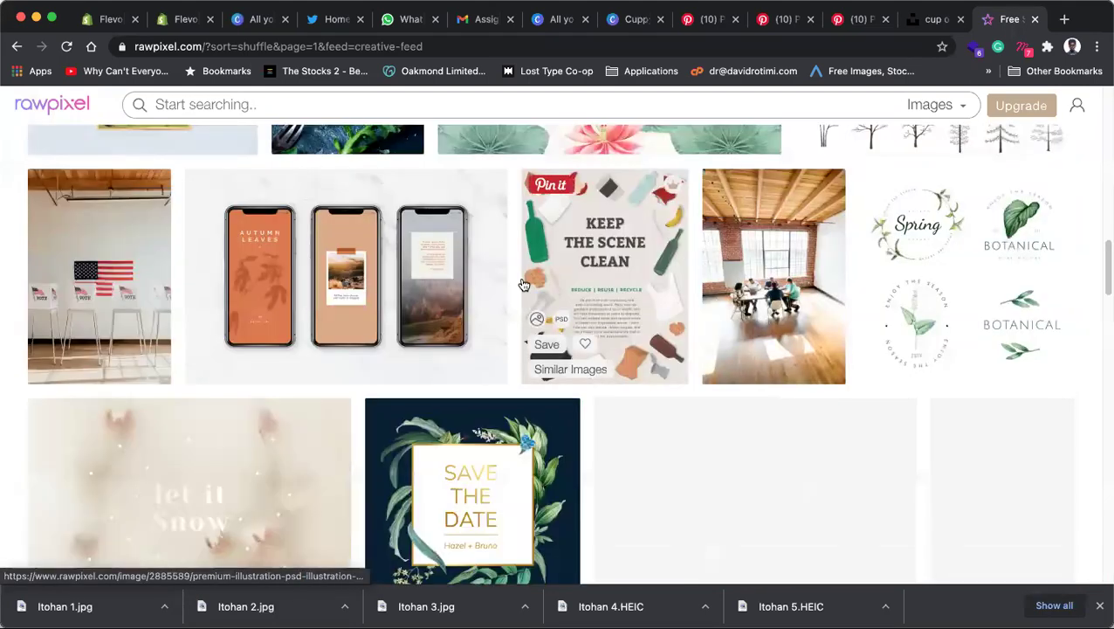
{"action": "scroll", "coordinate": [523, 283], "scroll_direction": "down", "scroll_amount": 4}
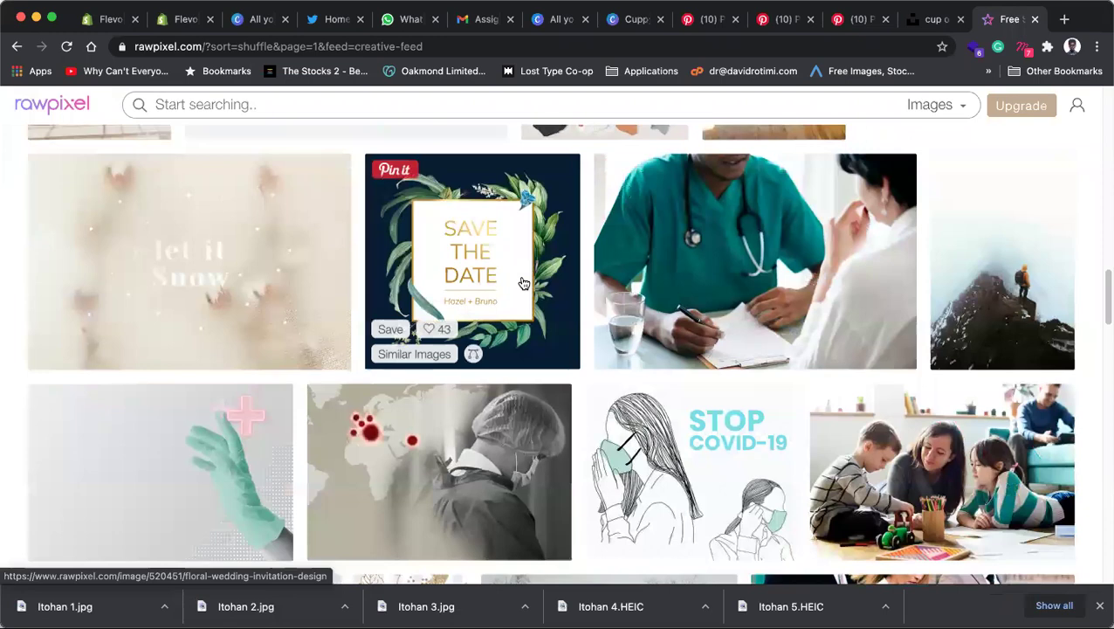
{"action": "scroll", "coordinate": [523, 281], "scroll_direction": "down", "scroll_amount": 8}
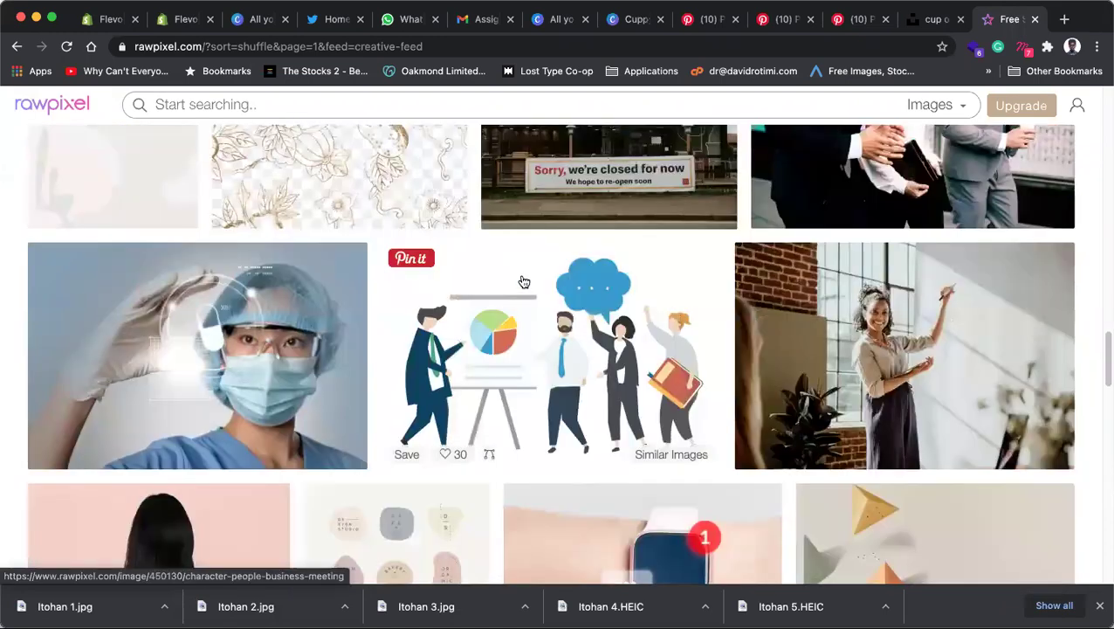
{"action": "scroll", "coordinate": [523, 281], "scroll_direction": "down", "scroll_amount": 5}
{"action": "scroll", "coordinate": [356, 283], "scroll_direction": "up", "scroll_amount": 5}
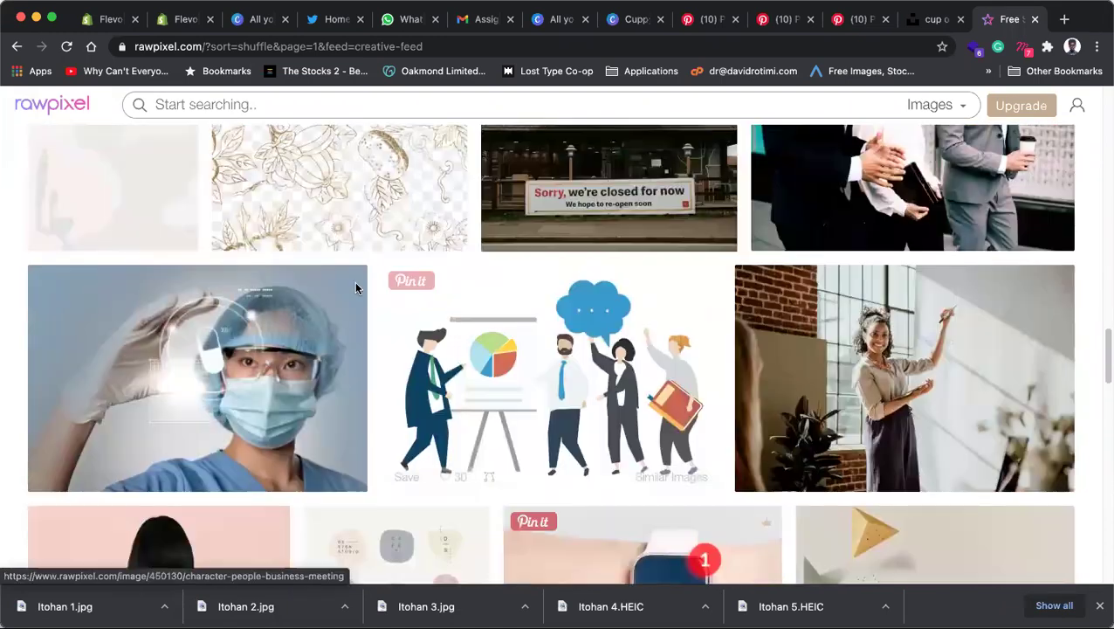
Step: Copy the colourful abstract fluid pattern image and return to the Cuppy design
{"action": "left_click", "coordinate": [231, 197]}
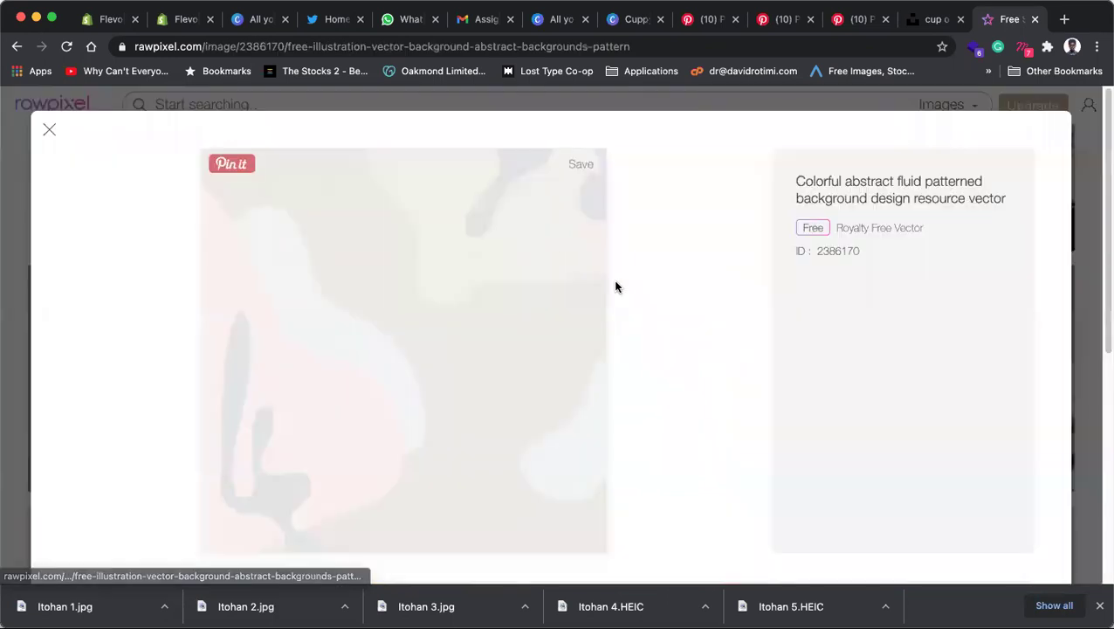
{"action": "right_click", "coordinate": [421, 325]}
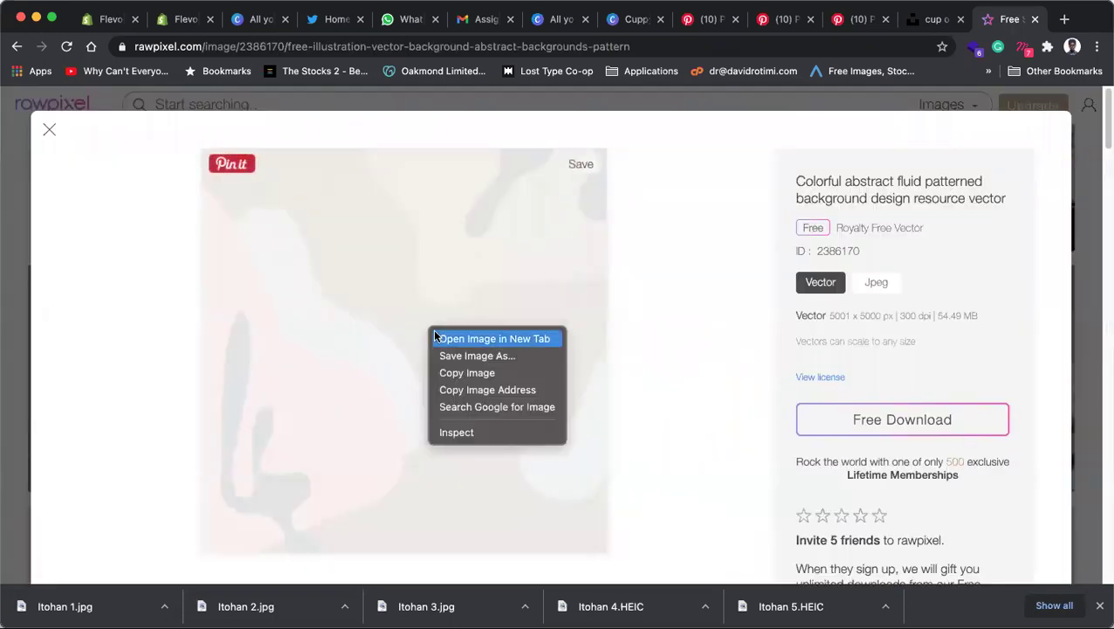
{"action": "left_click", "coordinate": [455, 372]}
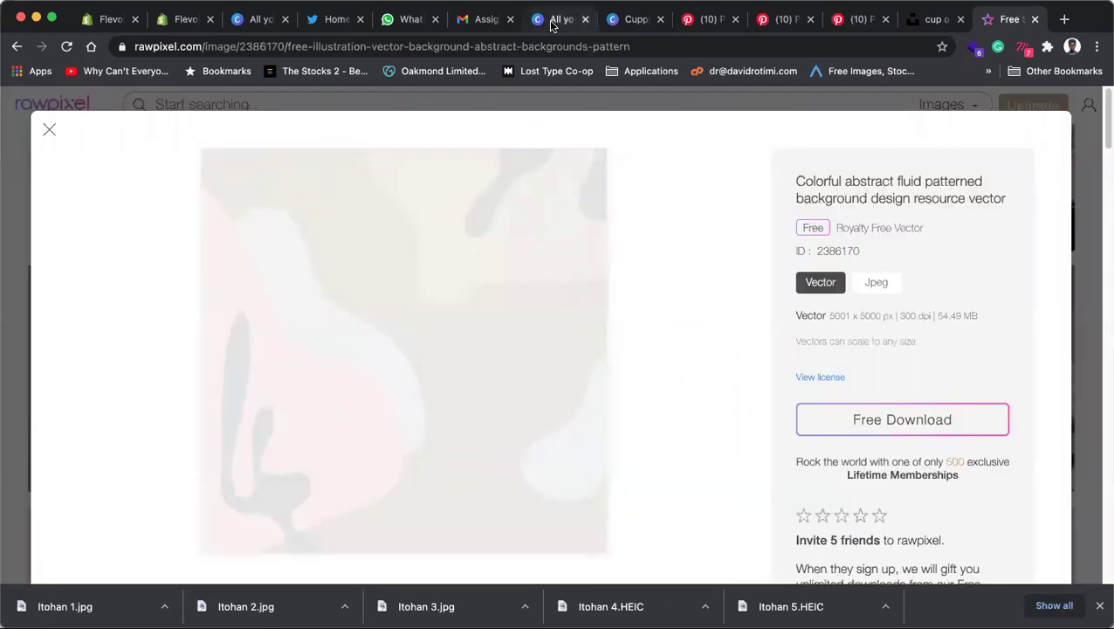
{"action": "left_click", "coordinate": [563, 20]}
{"action": "left_click", "coordinate": [635, 19]}
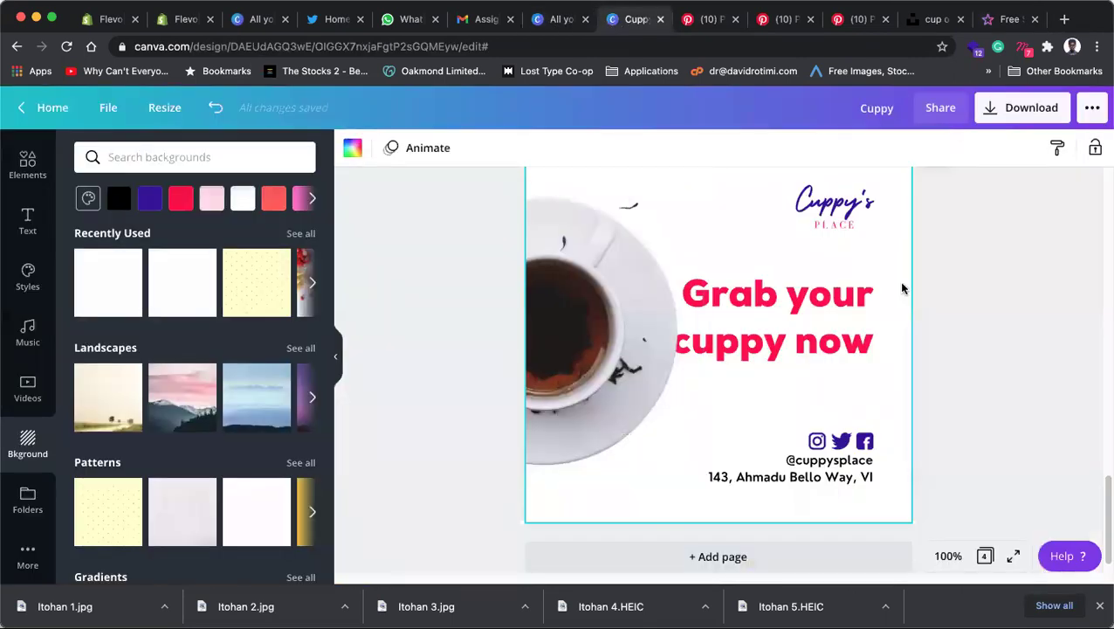
Step: Paste the abstract pattern onto page 4 and scale it to cover the whole page
{"action": "key", "text": "super+v"}
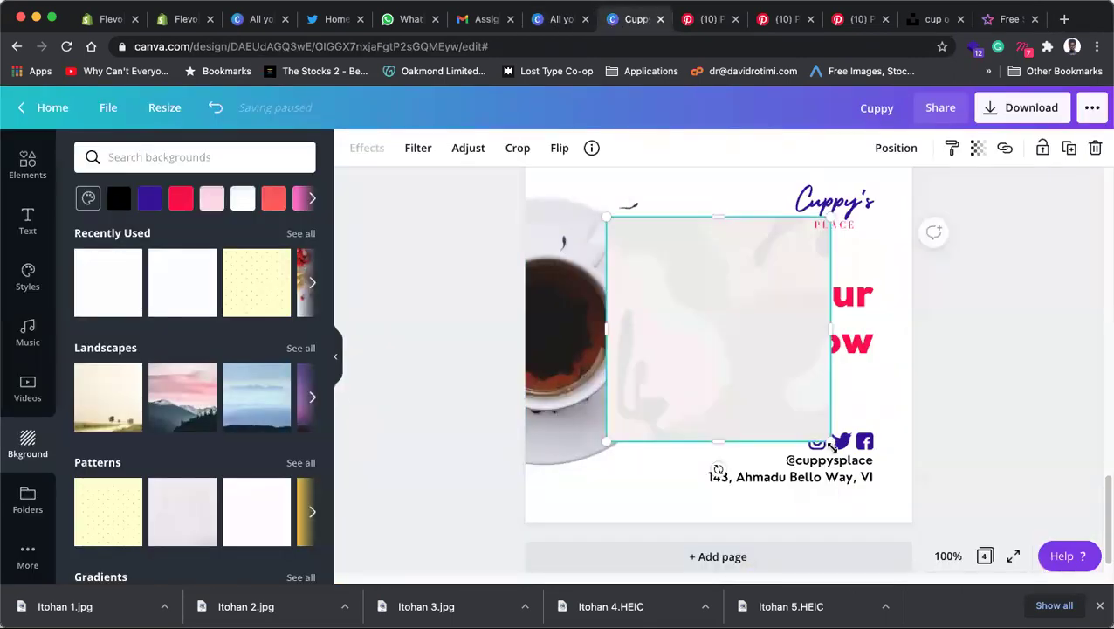
{"action": "left_click_drag", "start_coordinate": [858, 468], "coordinate": [909, 515]}
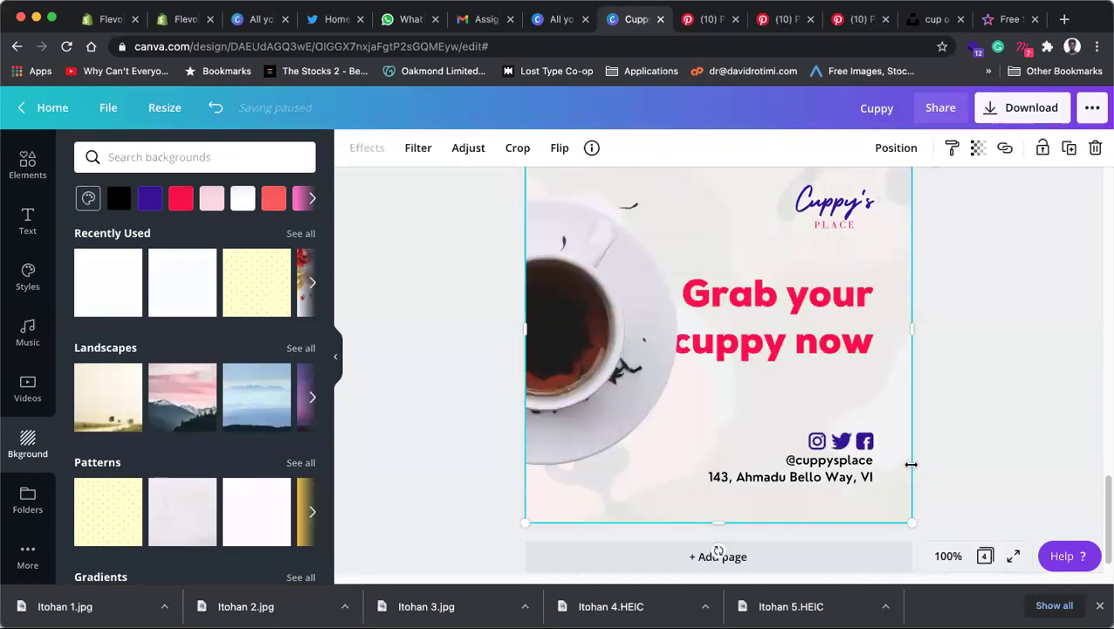
{"action": "left_click", "coordinate": [970, 395]}
{"action": "scroll", "coordinate": [970, 396], "scroll_direction": "up", "scroll_amount": 2}
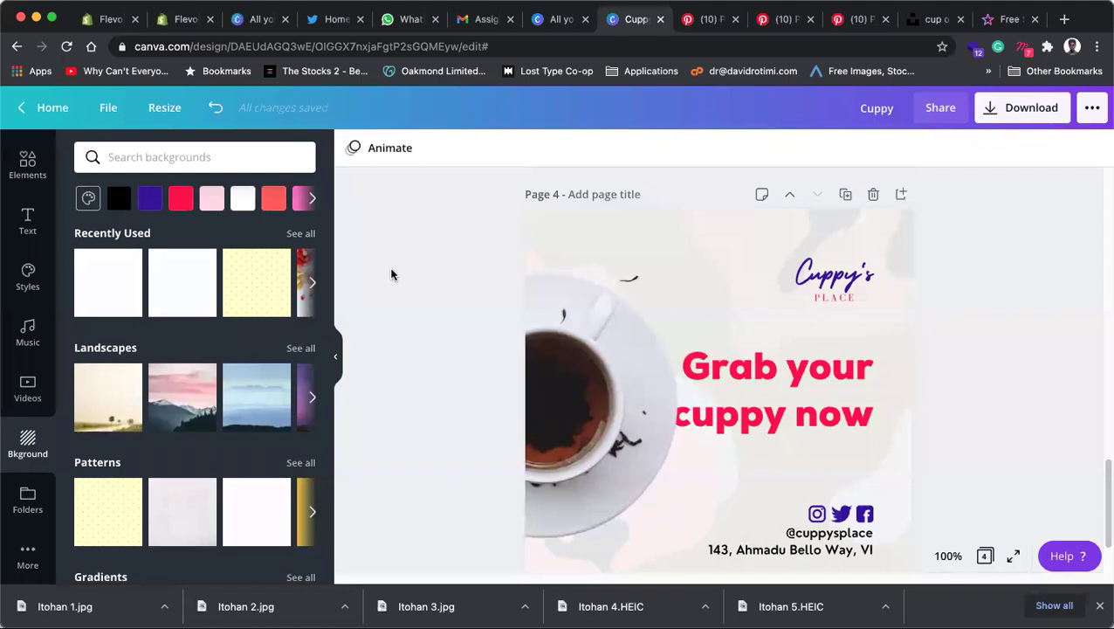
Step: Adjust the layering of the pattern and the headline from their context menus
{"action": "right_click", "coordinate": [589, 244]}
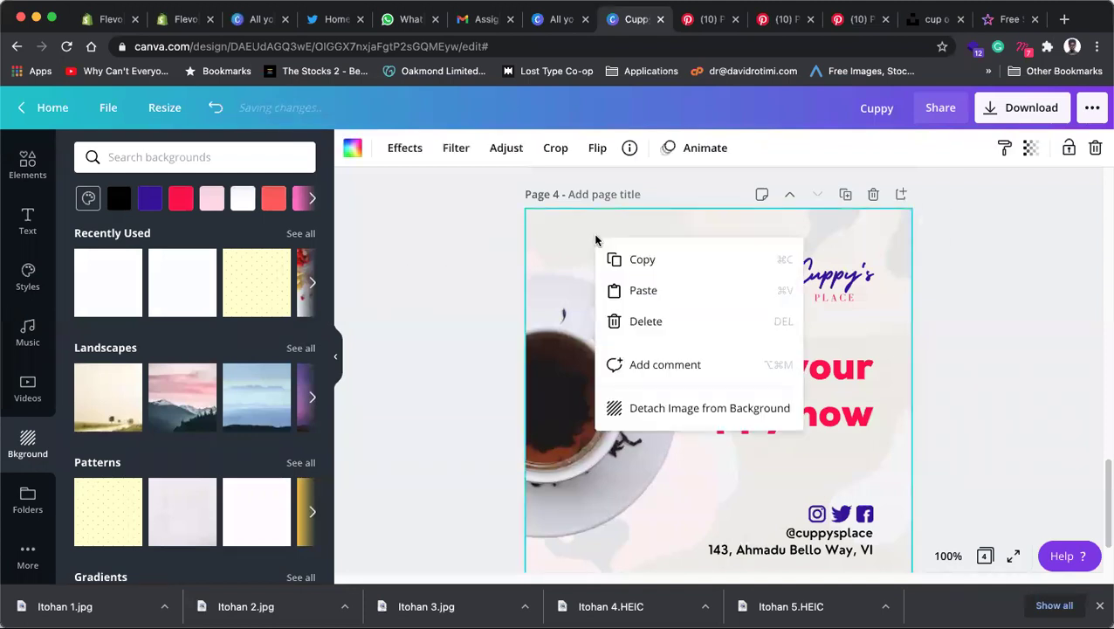
{"action": "left_click", "coordinate": [914, 269]}
{"action": "right_click", "coordinate": [884, 235]}
{"action": "left_click", "coordinate": [796, 367]}
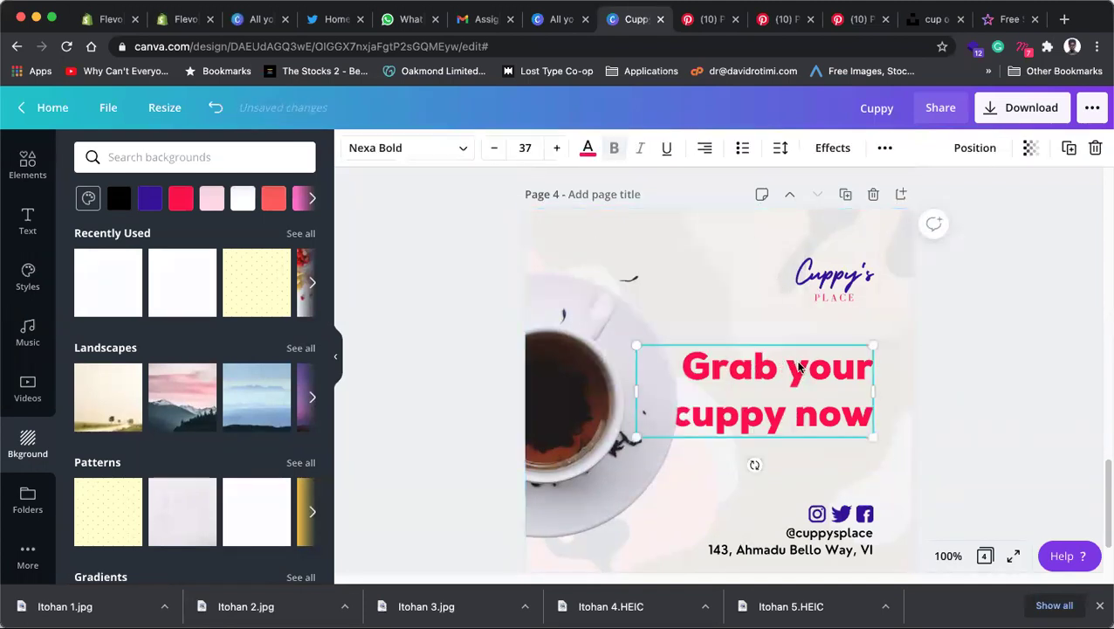
{"action": "right_click", "coordinate": [800, 367]}
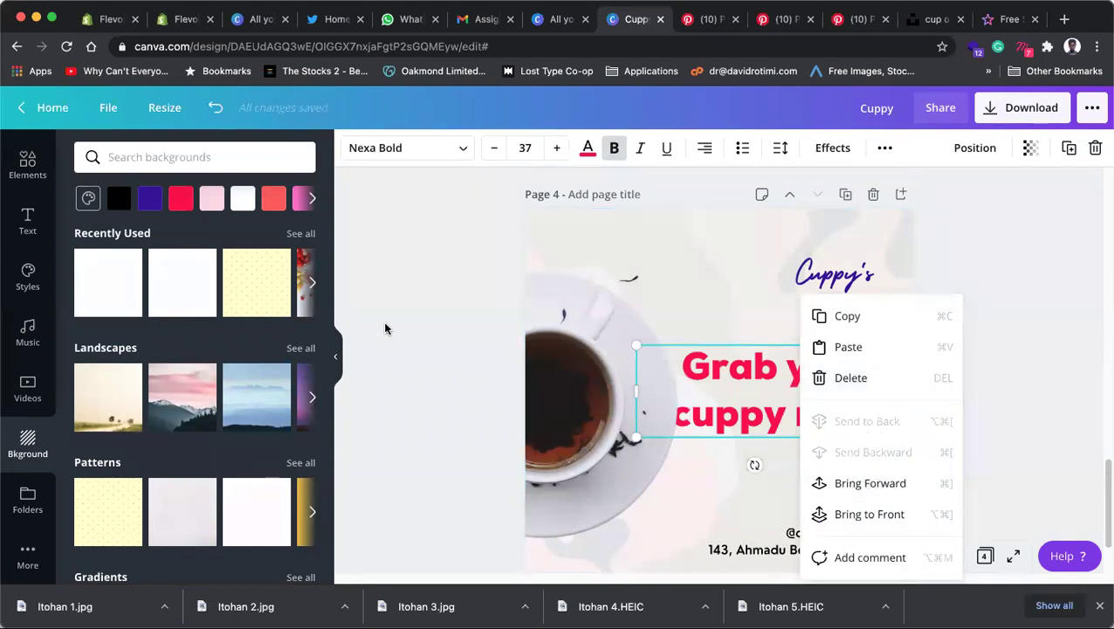
{"action": "left_click", "coordinate": [442, 326]}
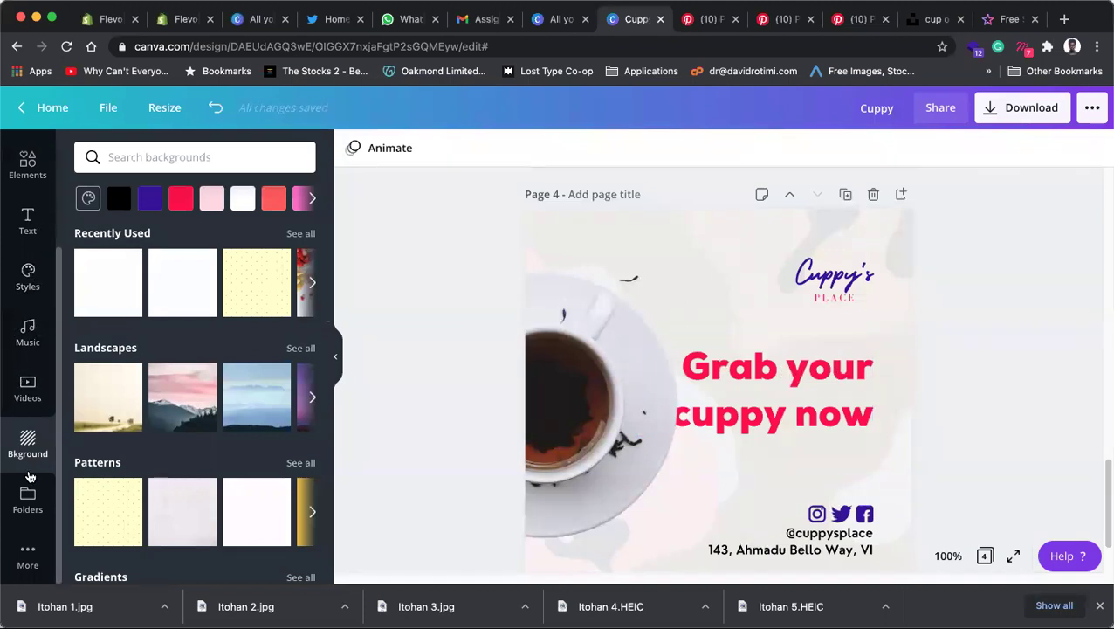
Step: Add a square from a 'rectangle' Elements search and stretch it into a wide band on page 4's right
{"action": "left_click", "coordinate": [35, 188]}
{"action": "scroll", "coordinate": [124, 366], "scroll_direction": "down", "scroll_amount": 3}
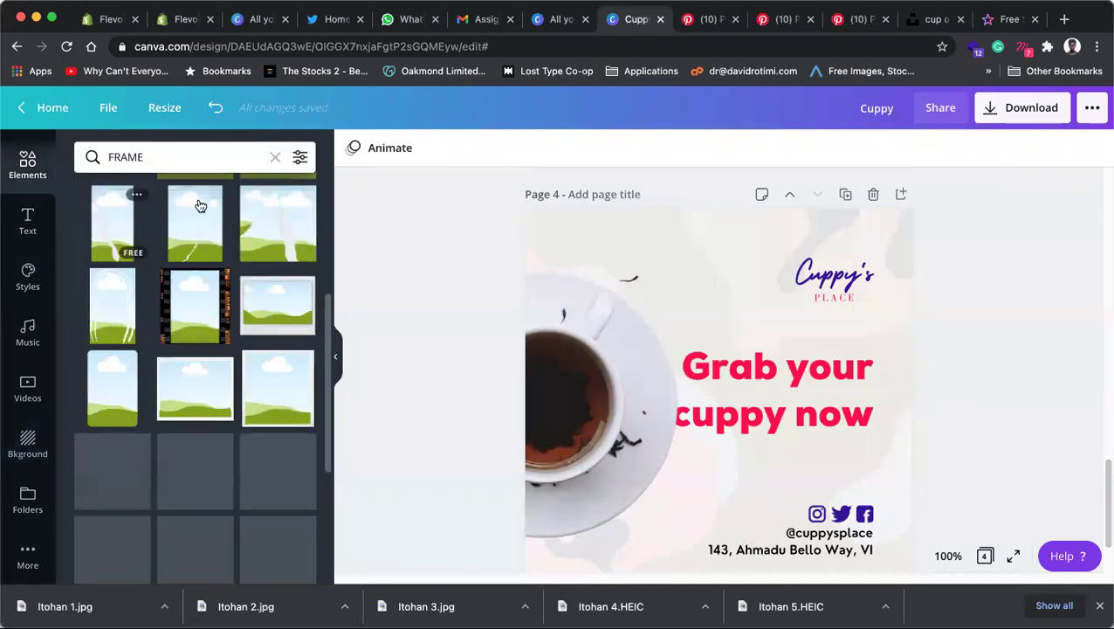
{"action": "left_click", "coordinate": [160, 158]}
{"action": "type", "text": "rectan"}
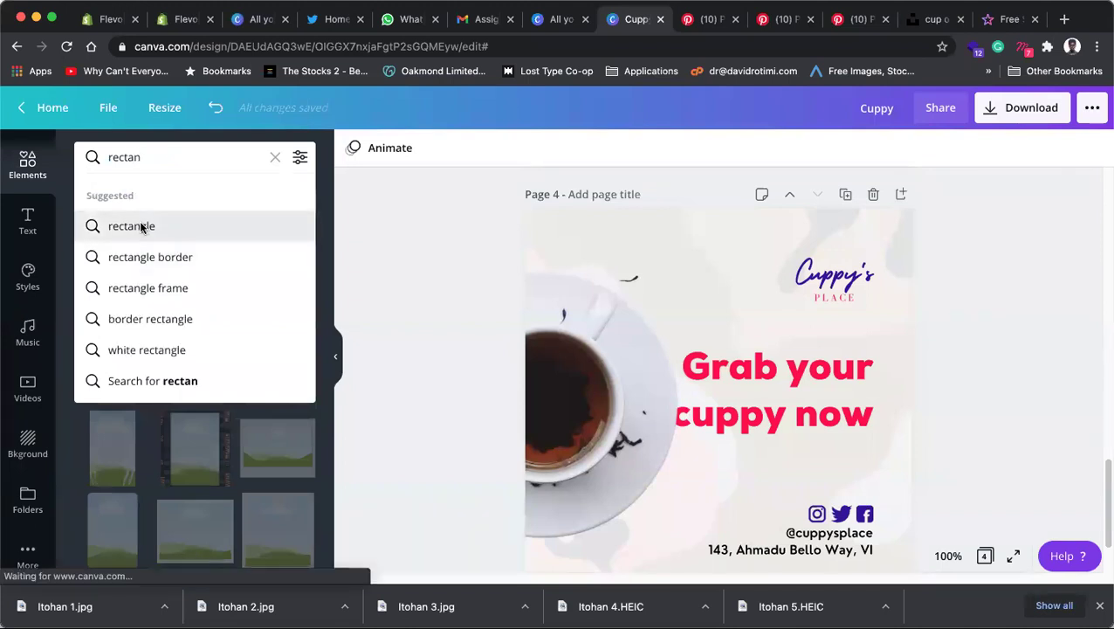
{"action": "left_click", "coordinate": [141, 226]}
{"action": "left_click", "coordinate": [129, 259]}
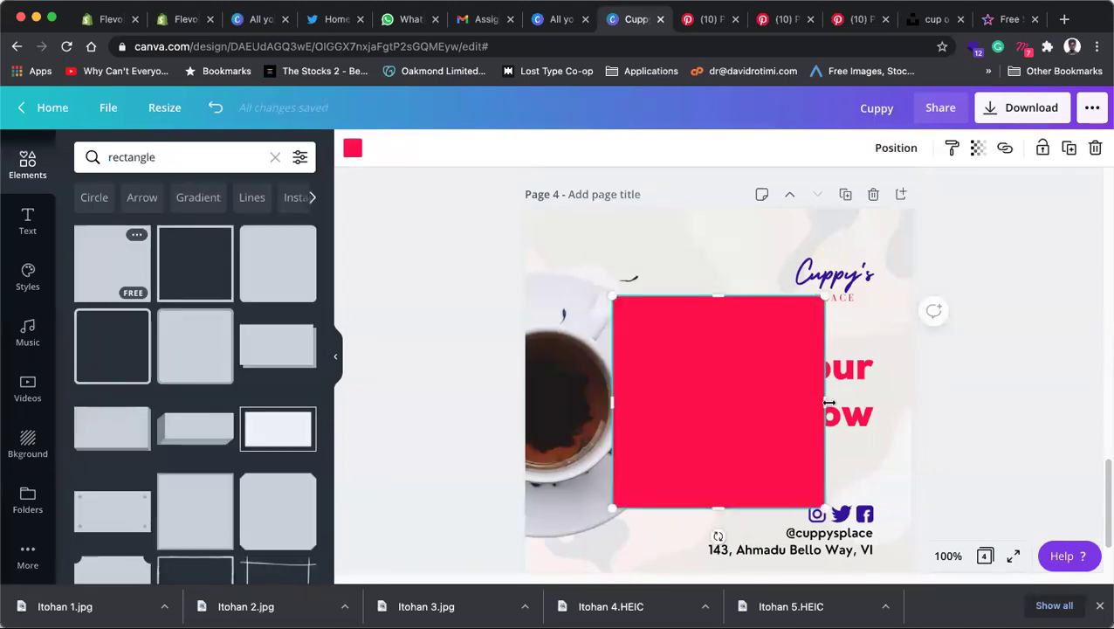
{"action": "left_click_drag", "start_coordinate": [924, 403], "coordinate": [913, 402]}
{"action": "left_click_drag", "start_coordinate": [769, 299], "coordinate": [760, 324]}
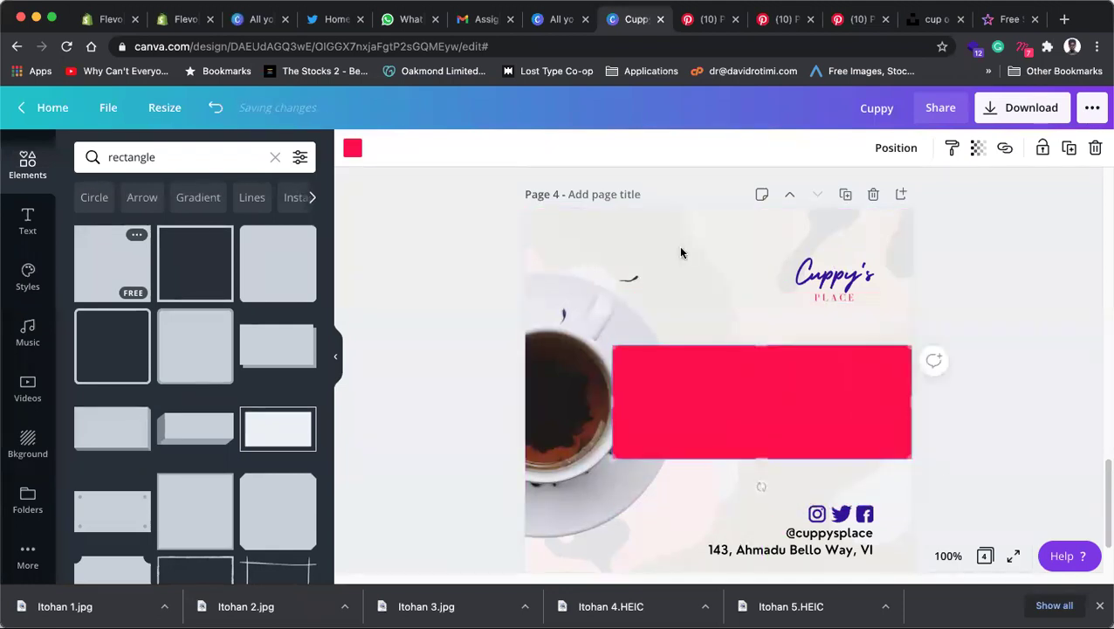
{"action": "left_click_drag", "start_coordinate": [762, 461], "coordinate": [761, 467]}
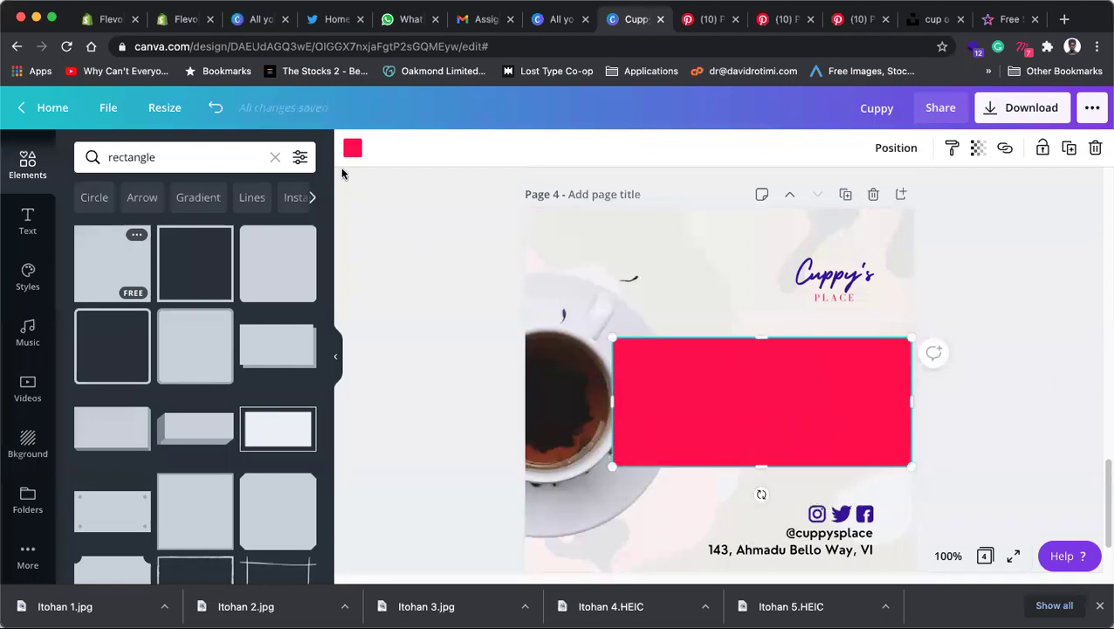
Step: Colour the band purple, send it behind the cup and headline, and nudge the headline onto it
{"action": "left_click", "coordinate": [352, 149]}
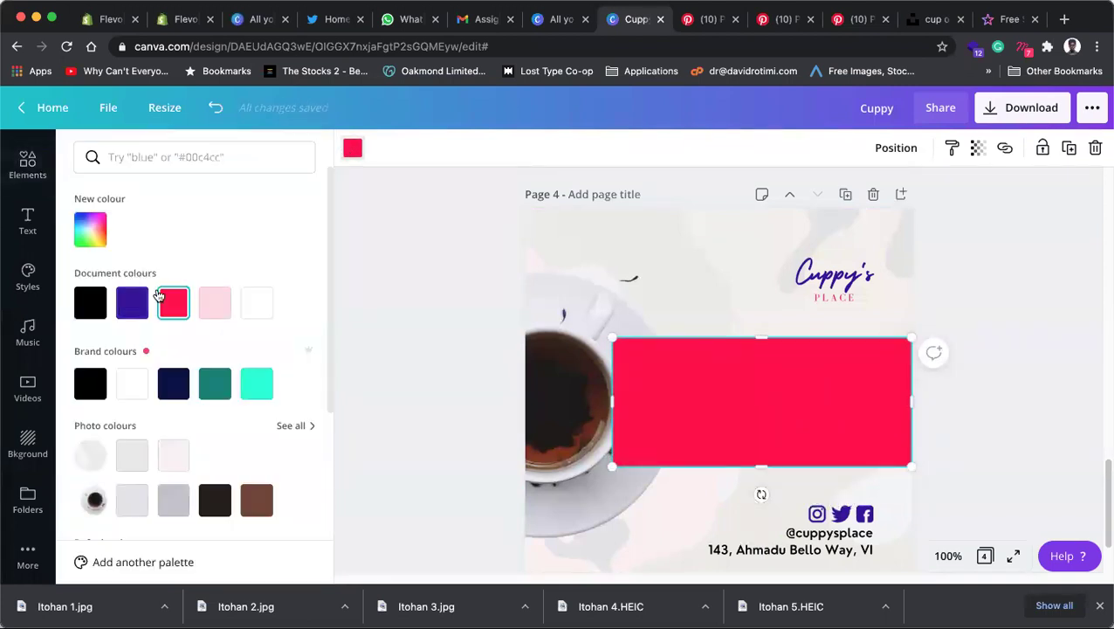
{"action": "left_click", "coordinate": [132, 302]}
{"action": "key", "text": "super+bracketleft"}
{"action": "key", "text": "super+bracketleft"}
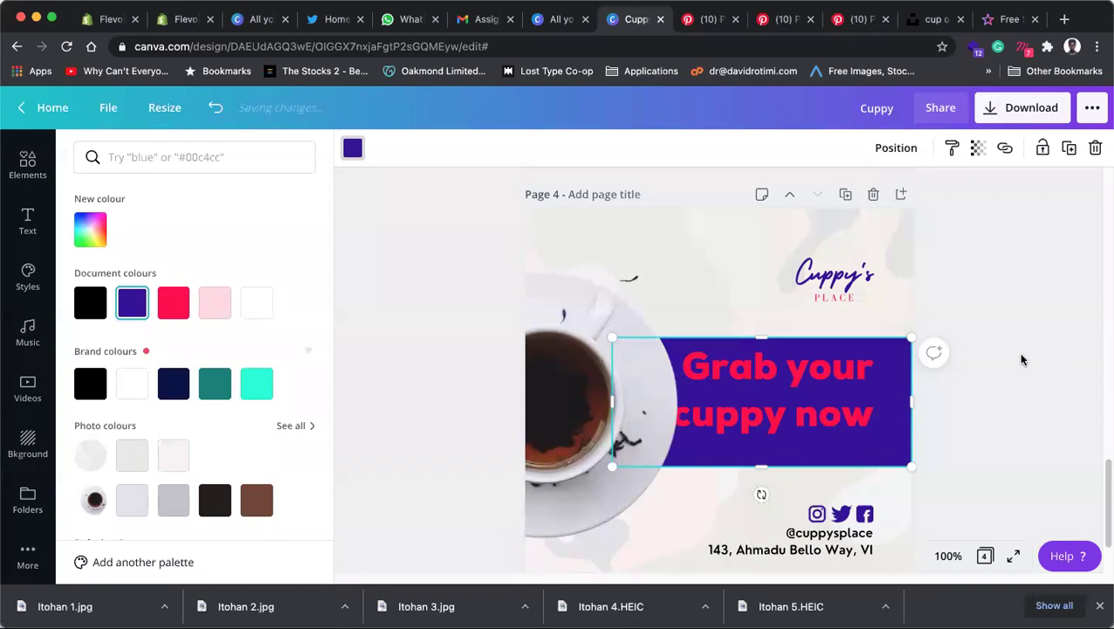
{"action": "key", "text": "Escape"}
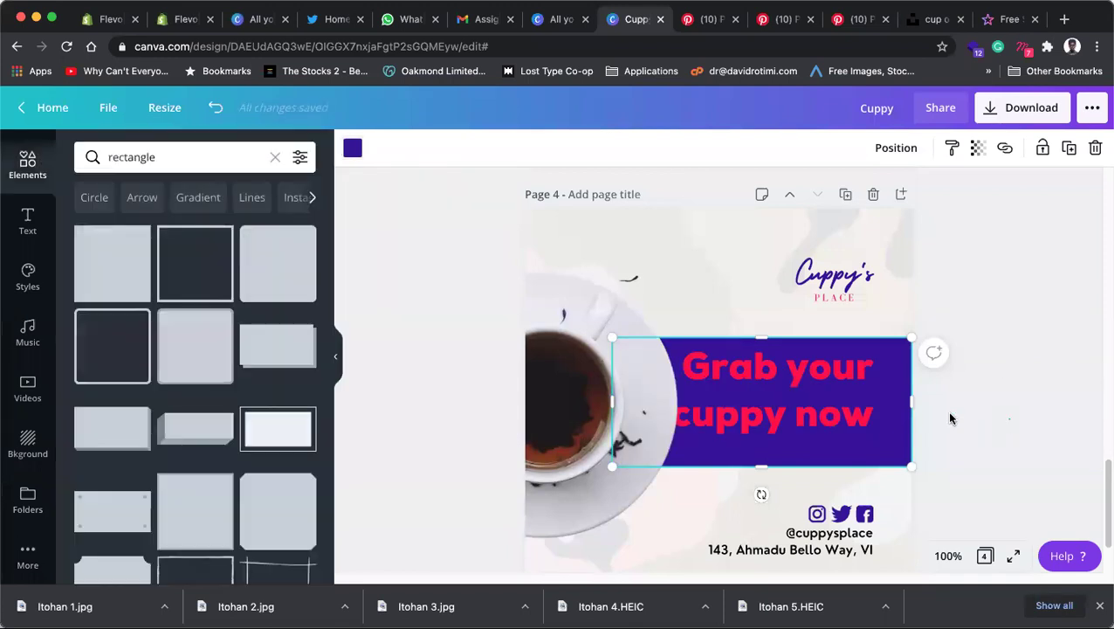
{"action": "left_click", "coordinate": [951, 419]}
{"action": "left_click_drag", "start_coordinate": [852, 429], "coordinate": [871, 417]}
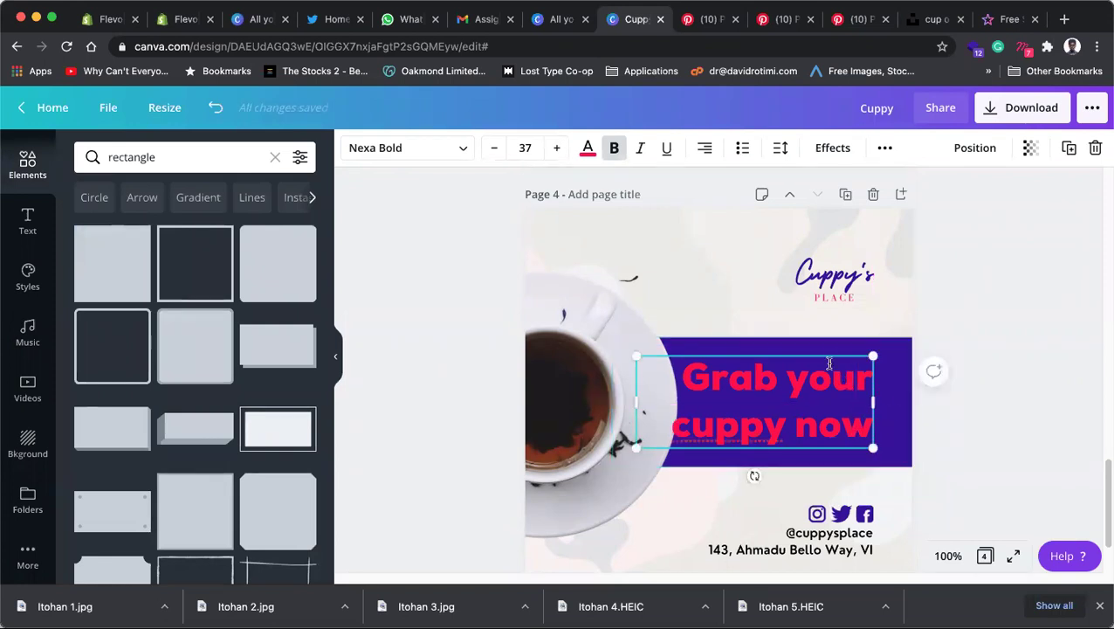
Step: Make the 'Grab your cuppy now' headline text white
{"action": "key", "text": "super+a"}
{"action": "left_click", "coordinate": [588, 153]}
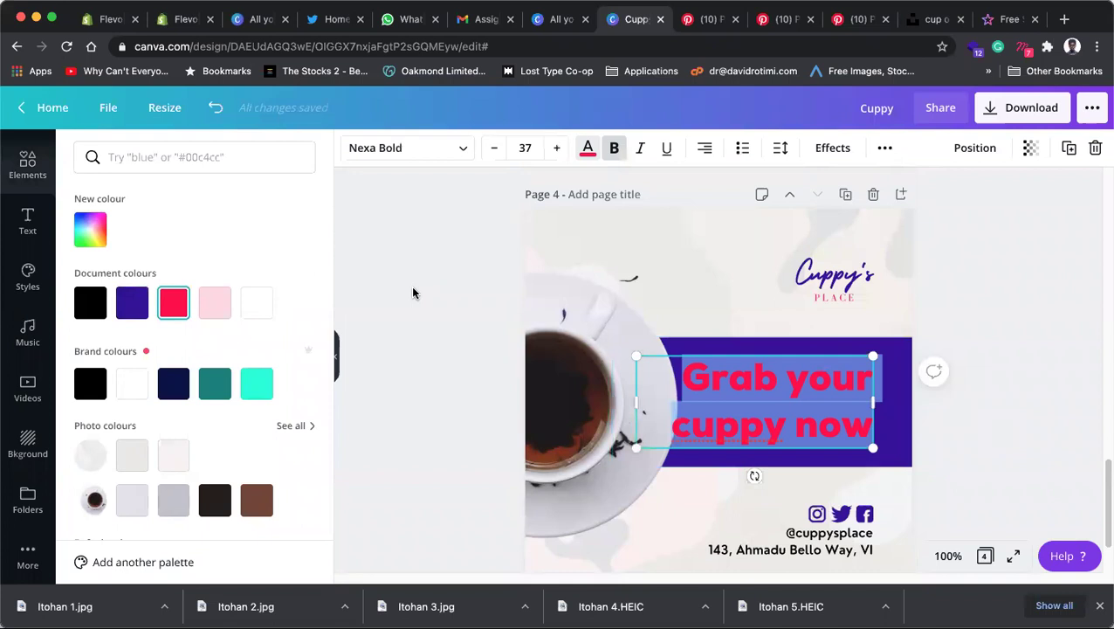
{"action": "left_click", "coordinate": [256, 303]}
{"action": "left_click", "coordinate": [1063, 310]}
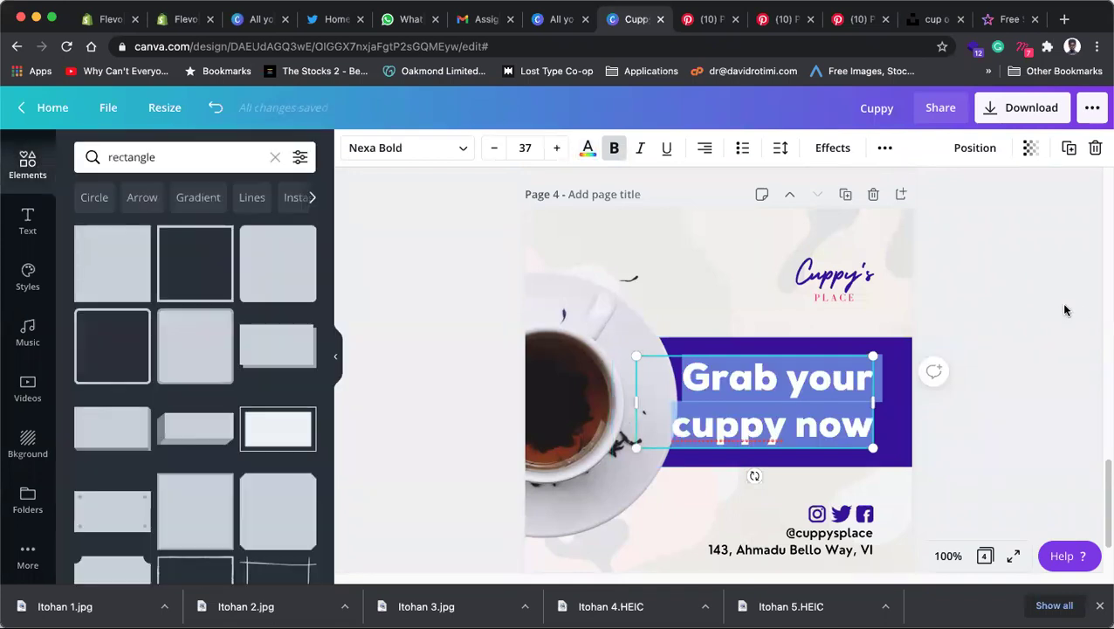
Step: Recolour the headline band to the design's pink document colour
{"action": "left_click", "coordinate": [906, 343]}
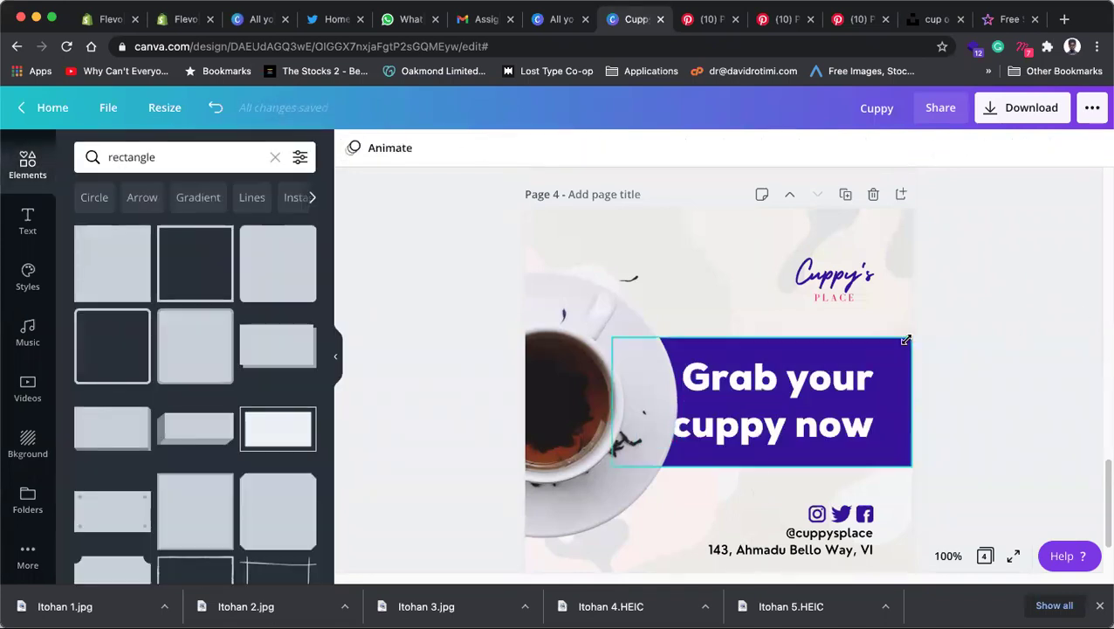
{"action": "left_click", "coordinate": [353, 150]}
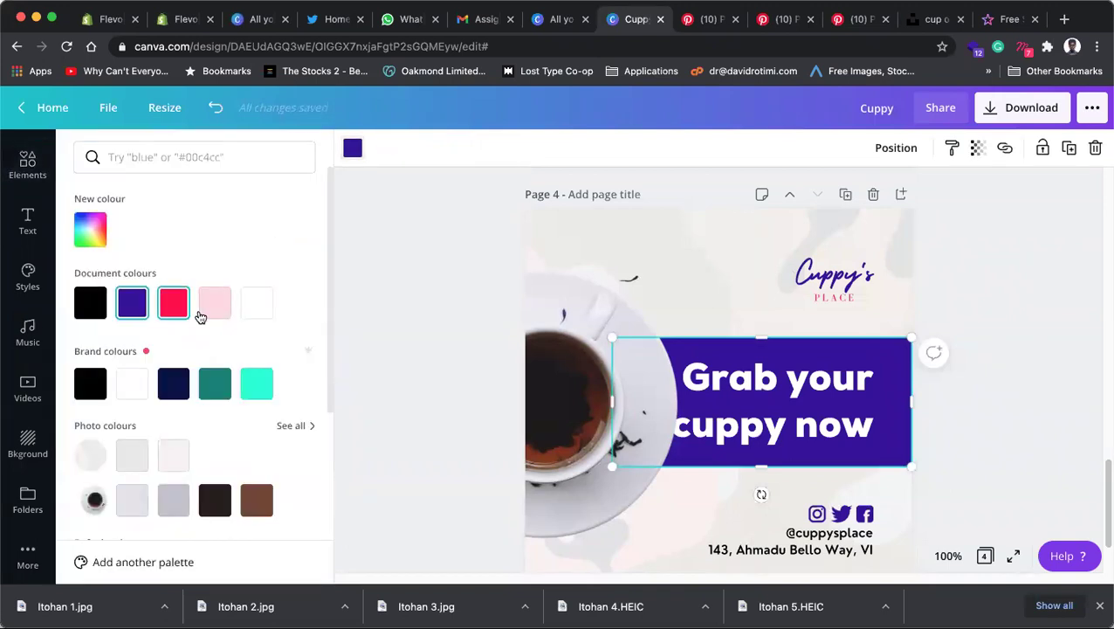
{"action": "left_click", "coordinate": [174, 301]}
{"action": "left_click", "coordinate": [1035, 382]}
{"action": "left_click", "coordinate": [1034, 382]}
{"action": "scroll", "coordinate": [1029, 380], "scroll_direction": "down", "scroll_amount": 2}
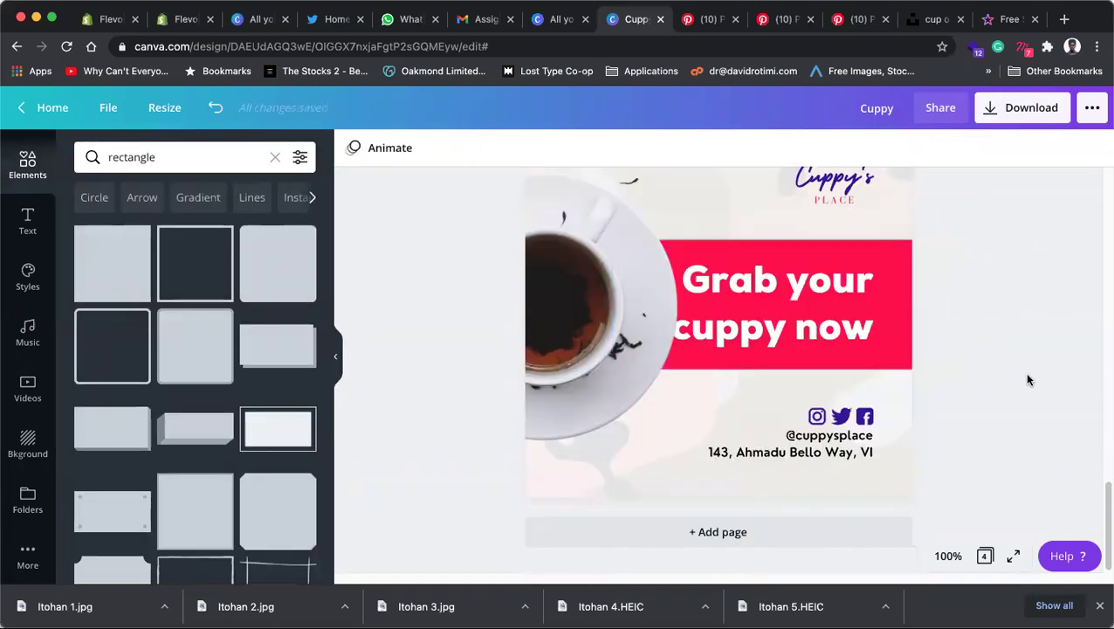
{"action": "scroll", "coordinate": [1028, 379], "scroll_direction": "up", "scroll_amount": 3}
{"action": "scroll", "coordinate": [1028, 379], "scroll_direction": "down", "scroll_amount": 2}
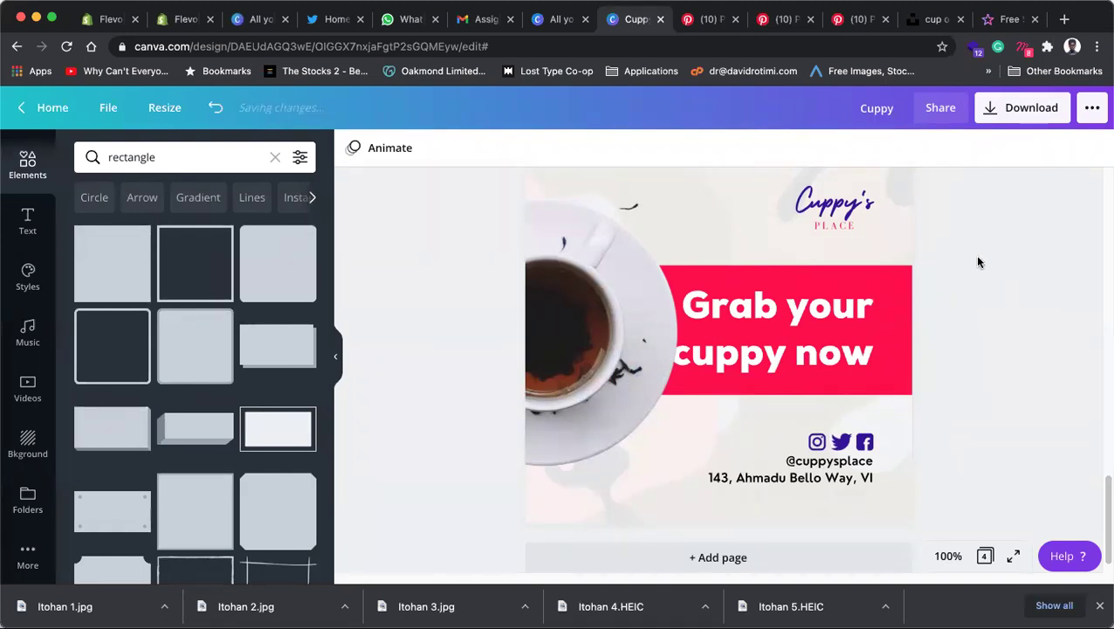
Step: Search Google for 'pattern png' in a new tab and show the image results
{"action": "left_click", "coordinate": [932, 19]}
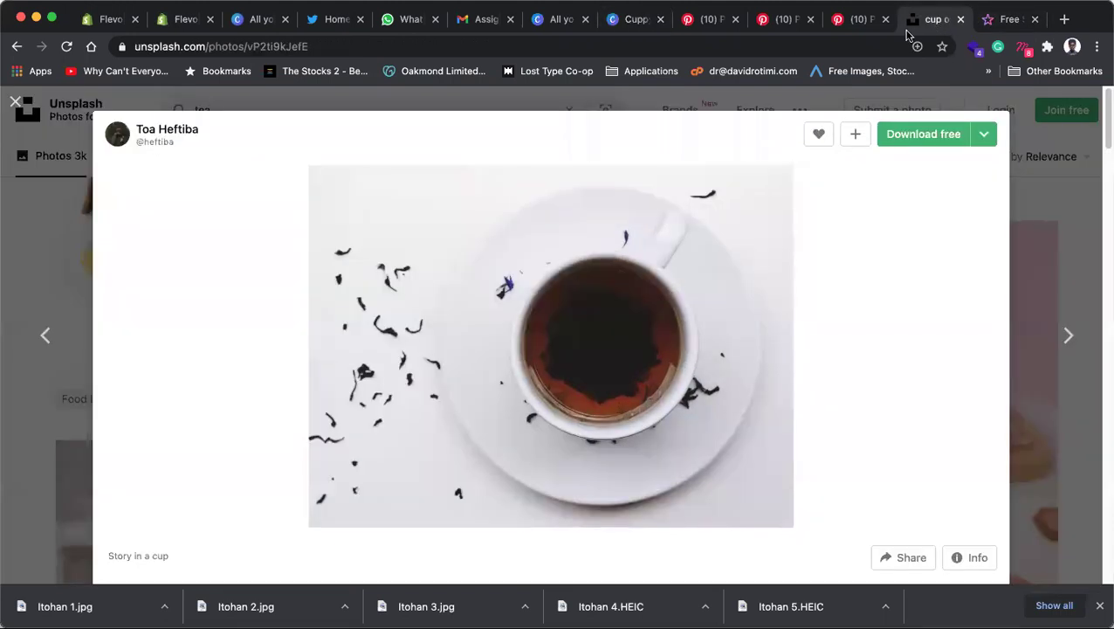
{"action": "left_click", "coordinate": [1009, 21]}
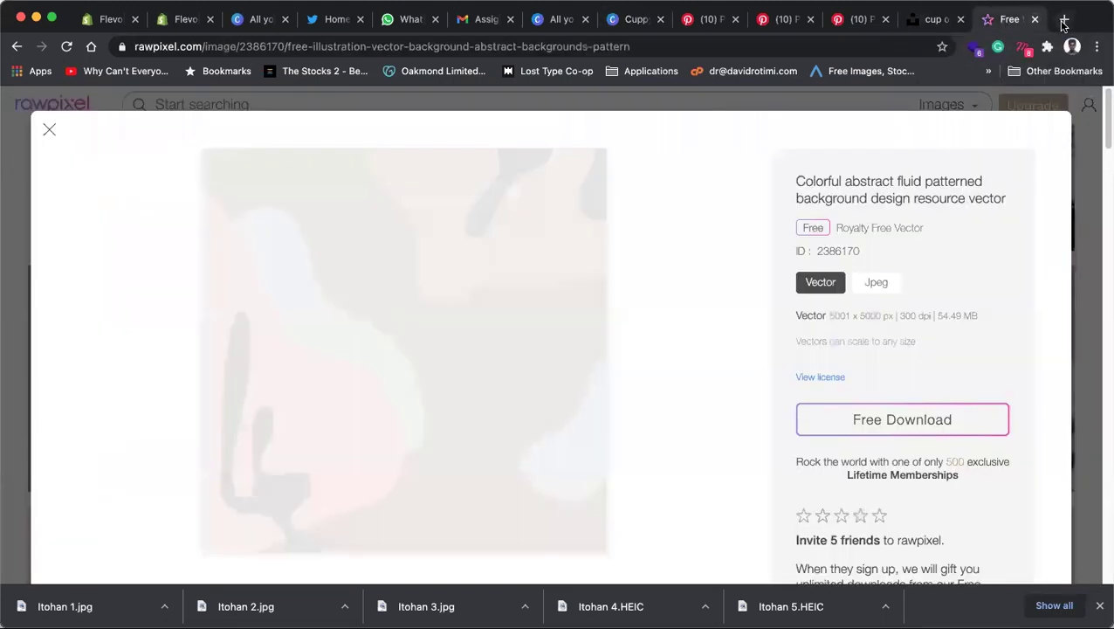
{"action": "left_click", "coordinate": [1063, 19]}
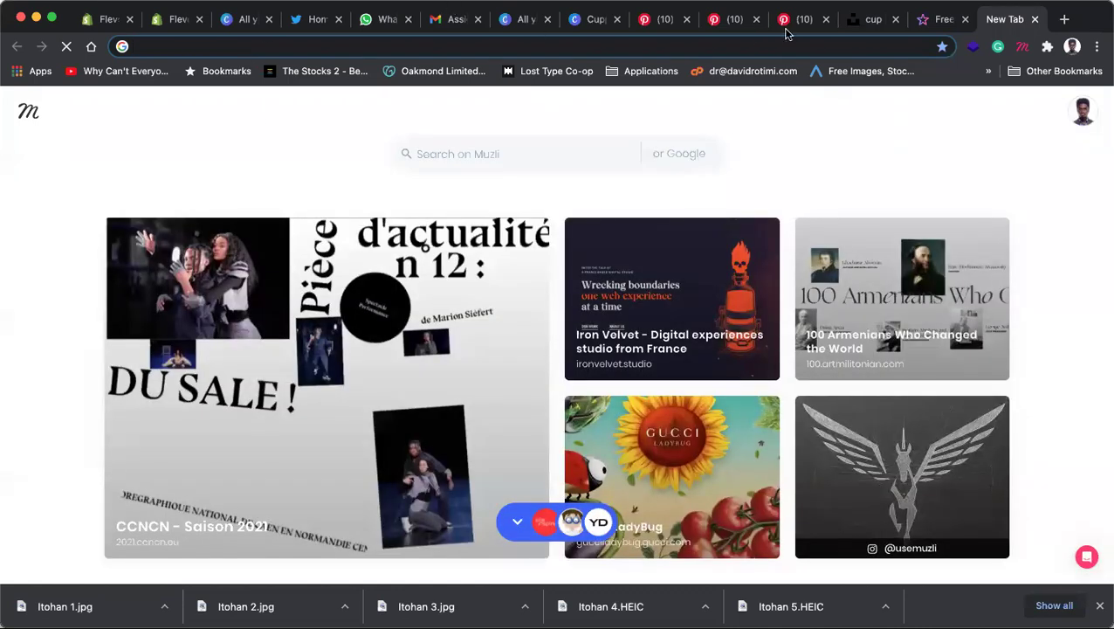
{"action": "left_click", "coordinate": [866, 21]}
{"action": "left_click", "coordinate": [945, 21]}
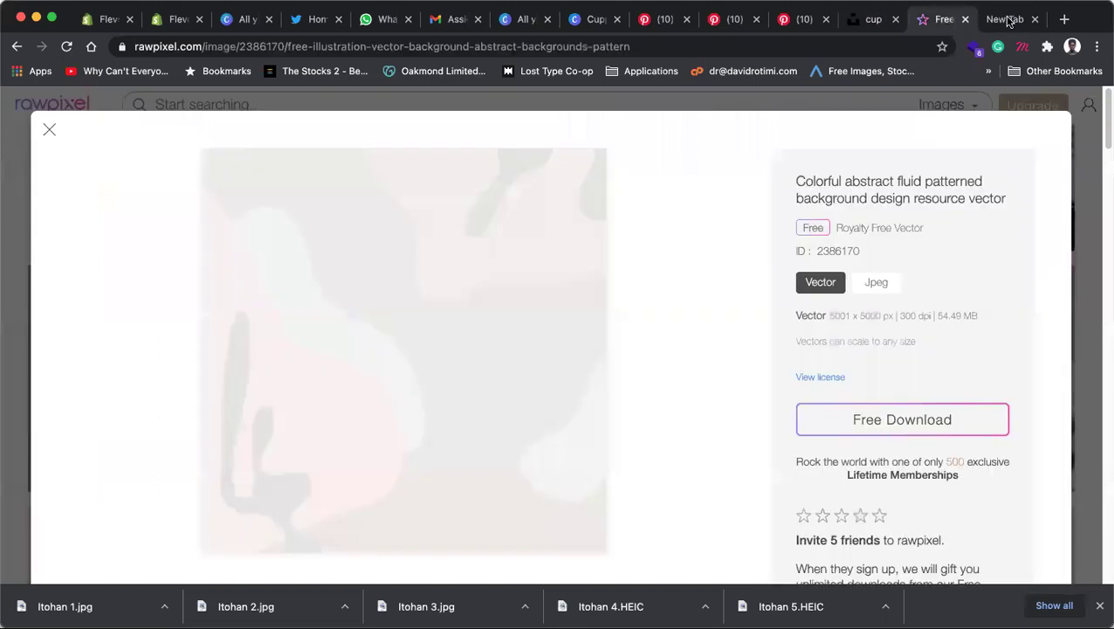
{"action": "left_click", "coordinate": [1006, 19]}
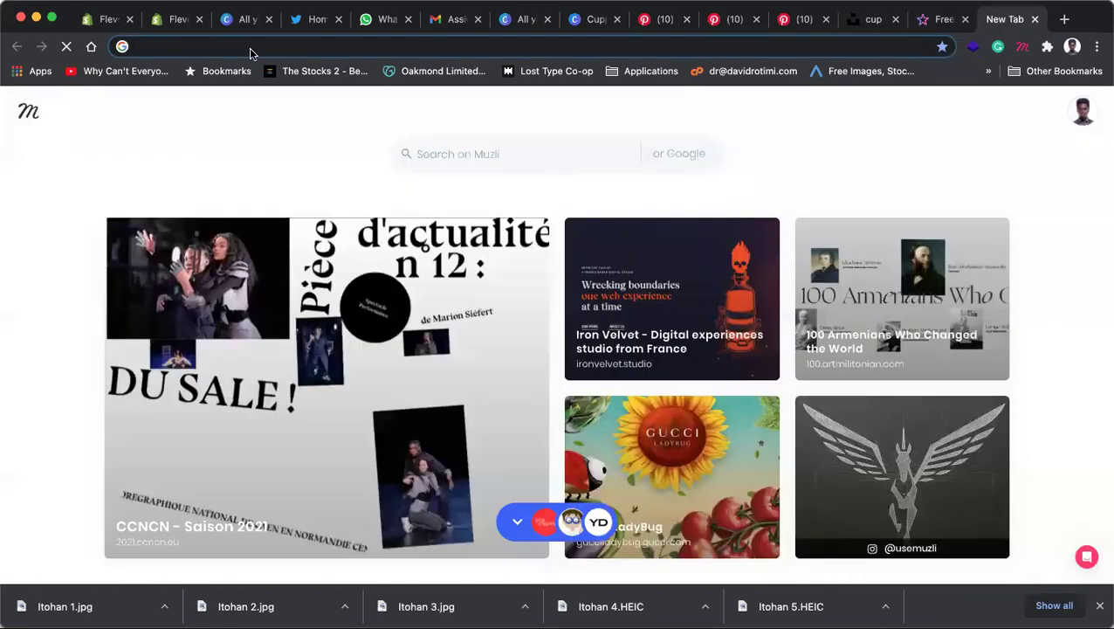
{"action": "type", "text": "pattern png"}
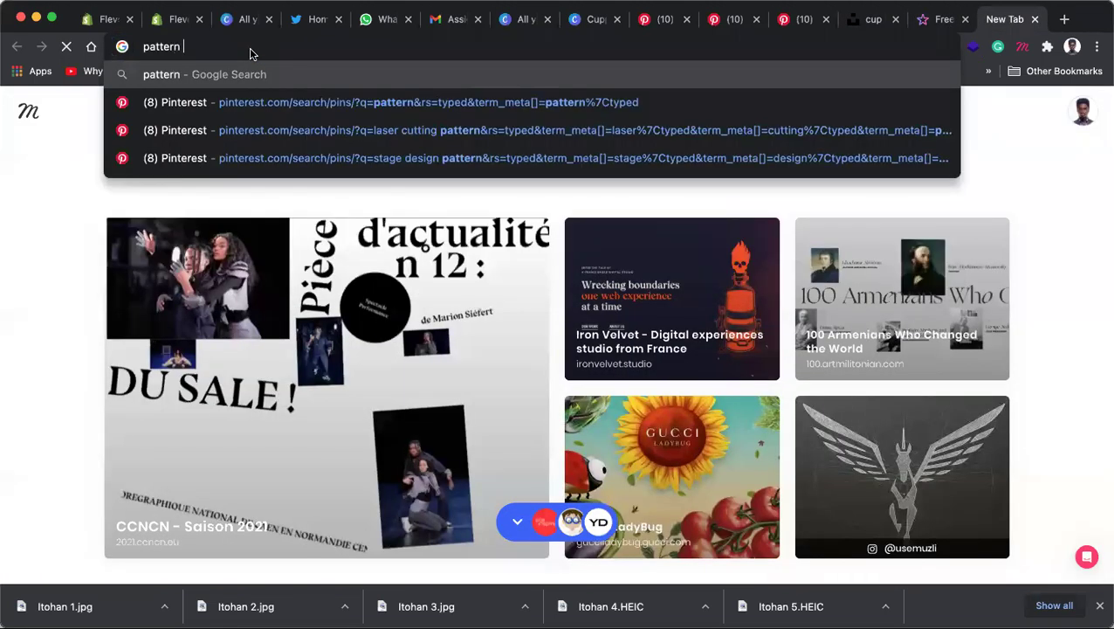
{"action": "key", "text": "Return"}
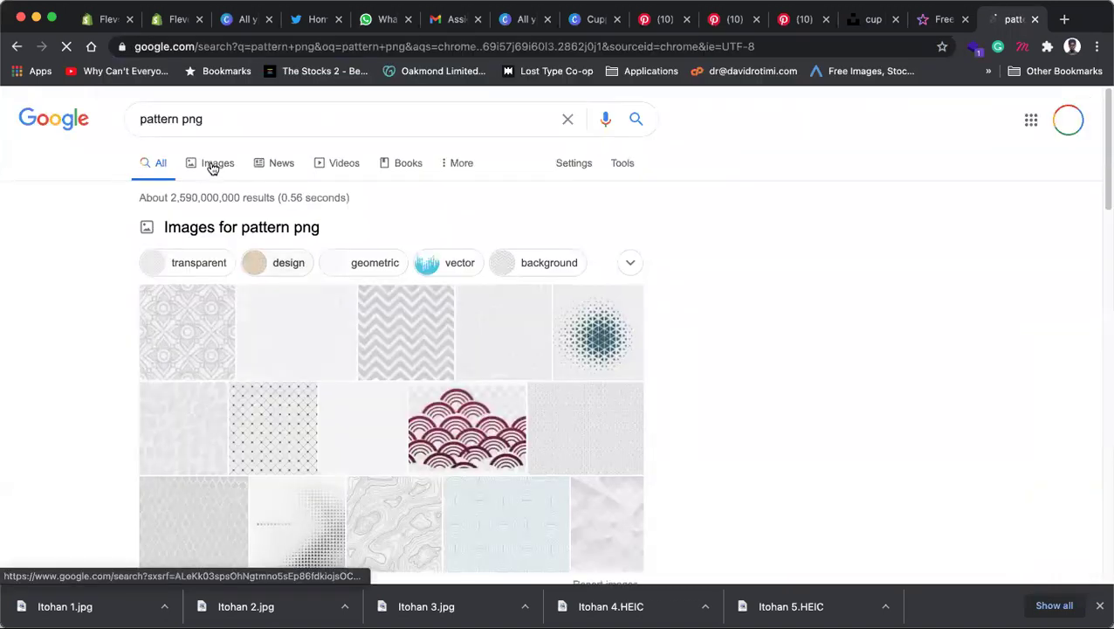
{"action": "left_click", "coordinate": [212, 166]}
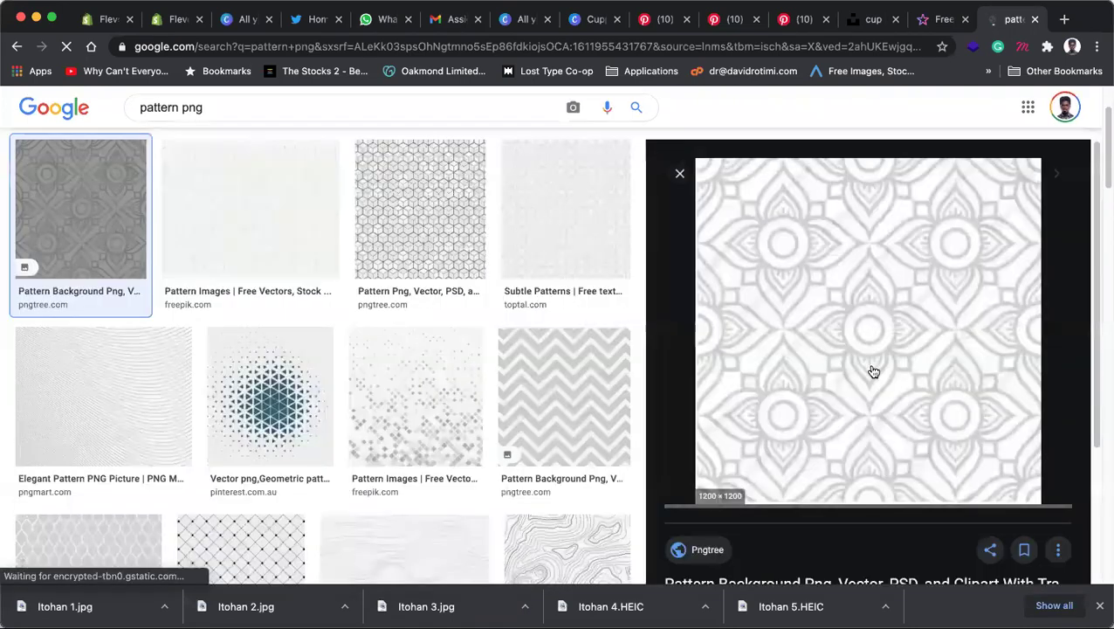
Step: Preview and copy the black and white geometric pattern PNG
{"action": "scroll", "coordinate": [525, 401], "scroll_direction": "down", "scroll_amount": 3}
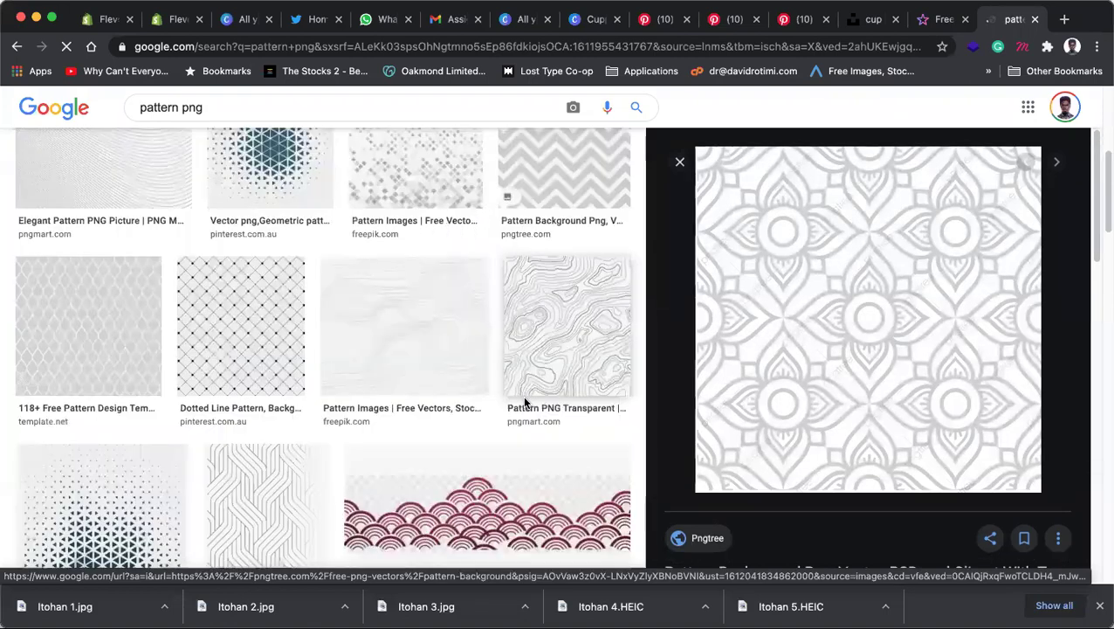
{"action": "scroll", "coordinate": [526, 401], "scroll_direction": "down", "scroll_amount": 3}
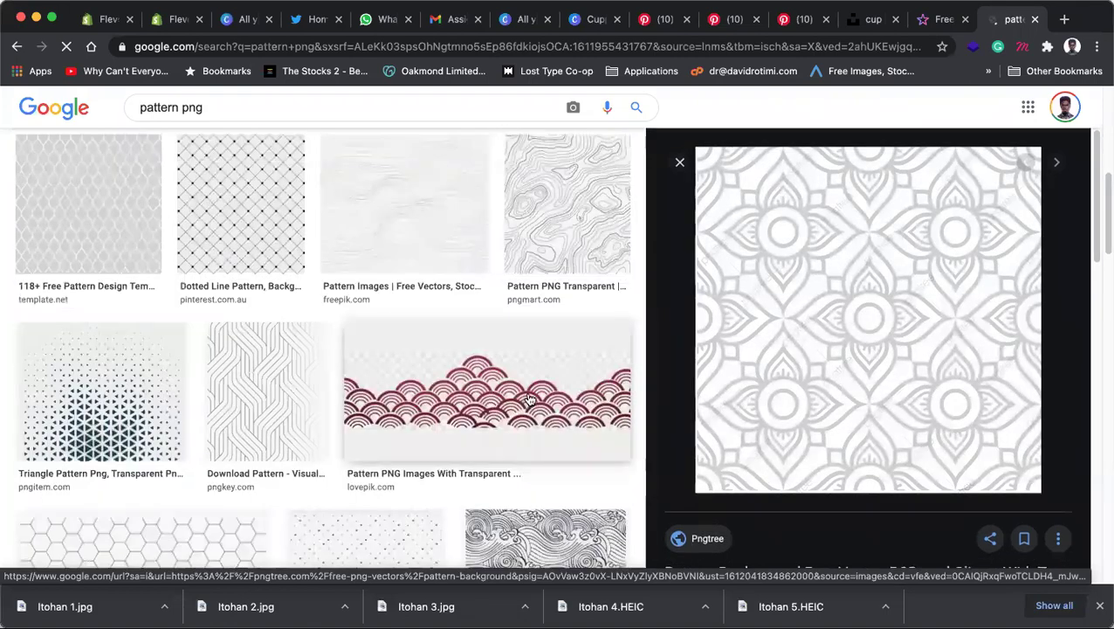
{"action": "scroll", "coordinate": [528, 399], "scroll_direction": "down", "scroll_amount": 3}
{"action": "scroll", "coordinate": [594, 368], "scroll_direction": "down", "scroll_amount": 3}
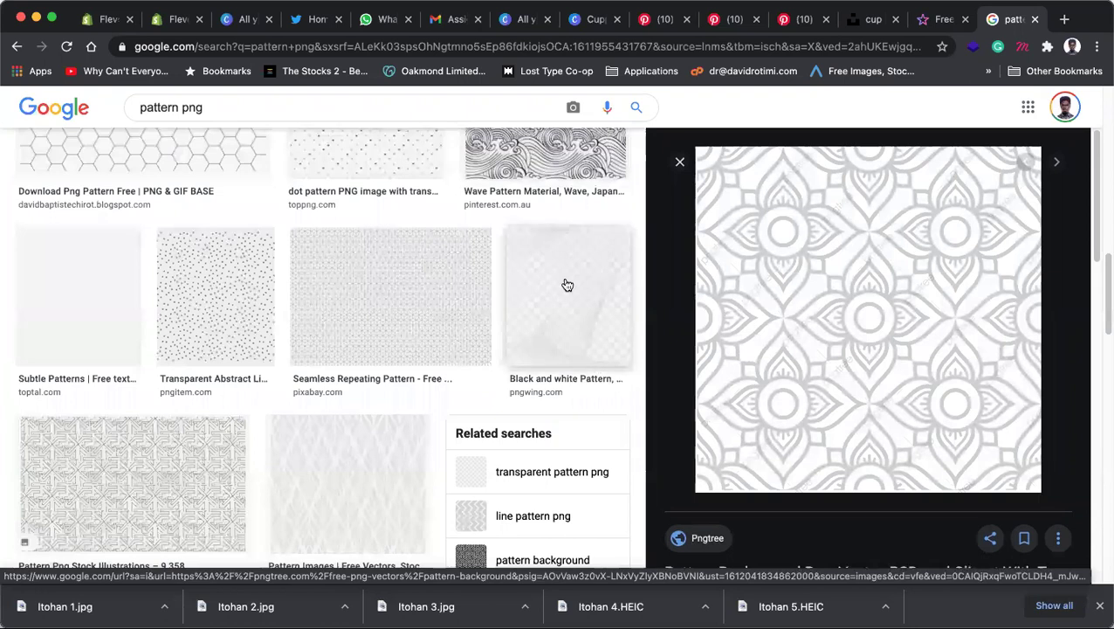
{"action": "left_click", "coordinate": [564, 284]}
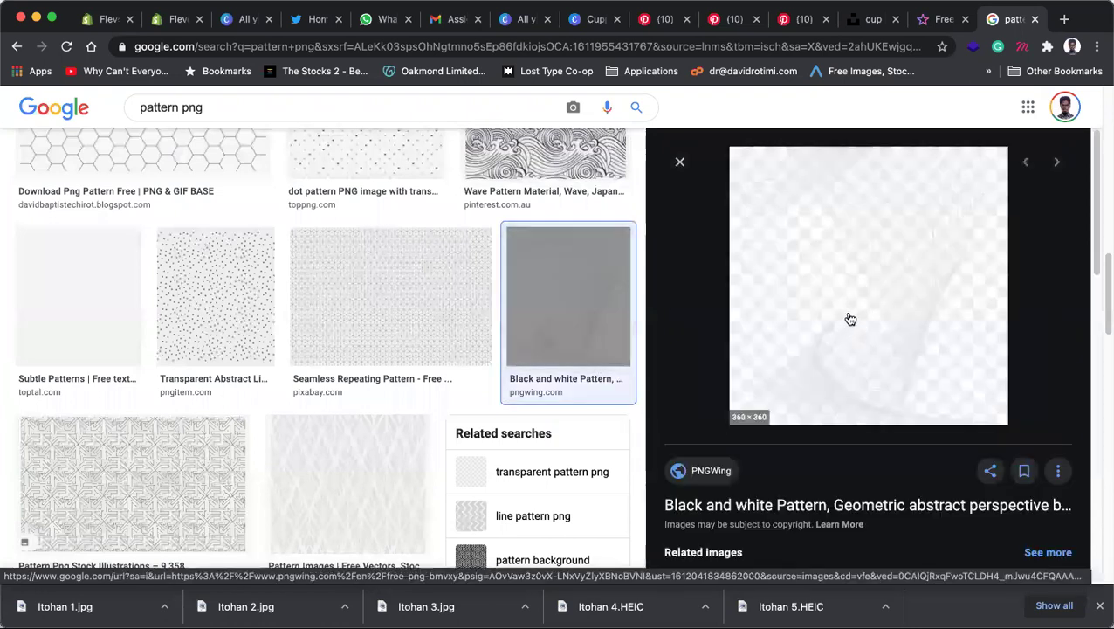
{"action": "right_click", "coordinate": [867, 278]}
{"action": "left_click", "coordinate": [908, 443]}
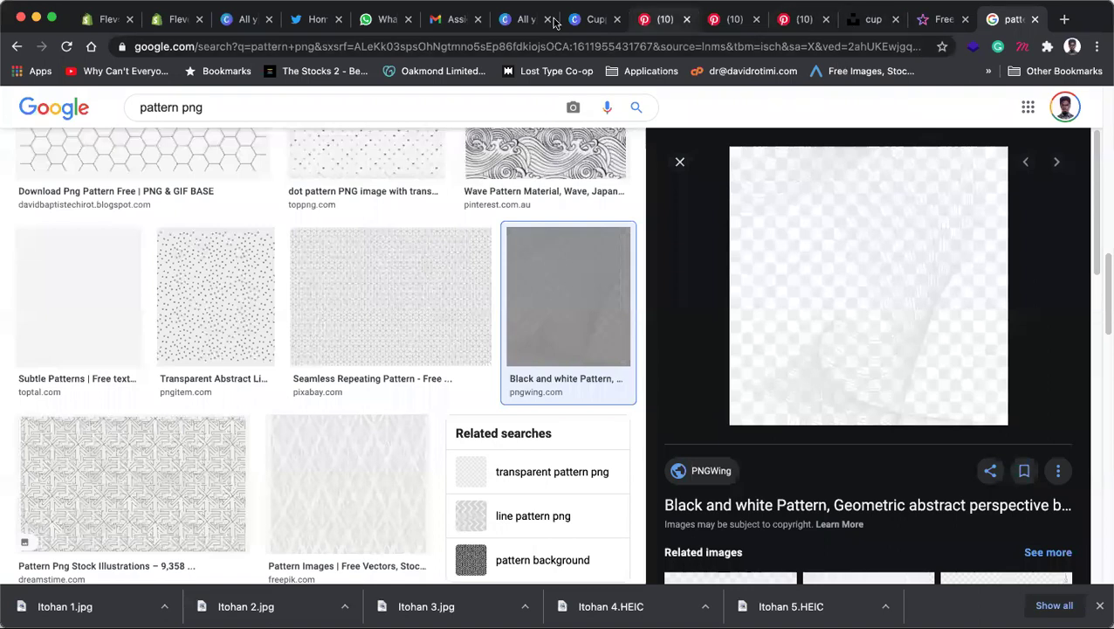
{"action": "left_click", "coordinate": [589, 20]}
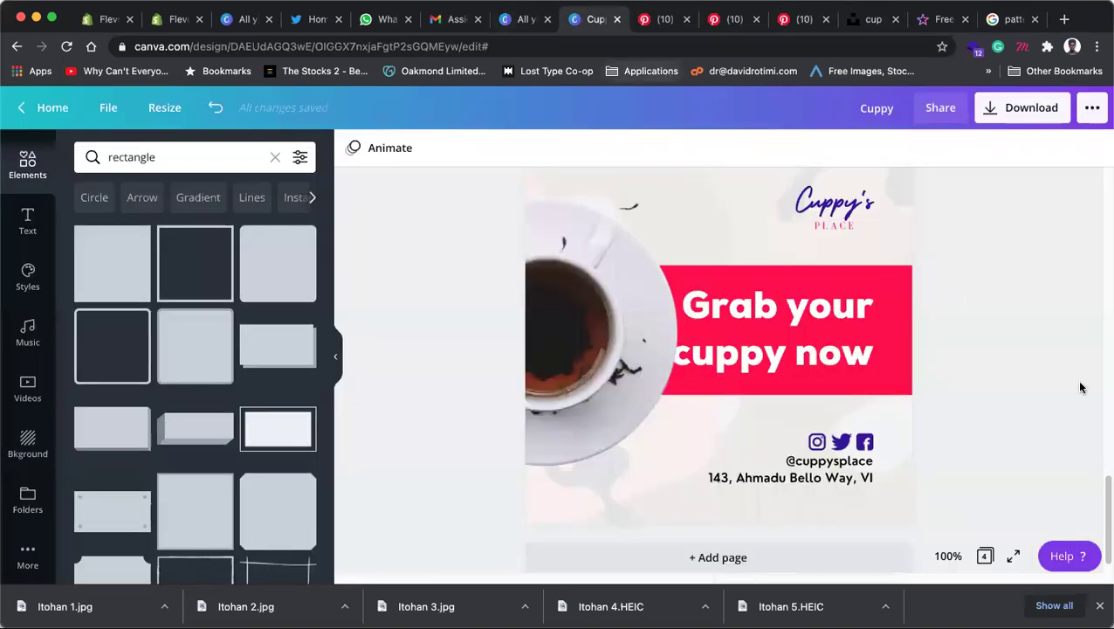
{"action": "key", "text": "super+v"}
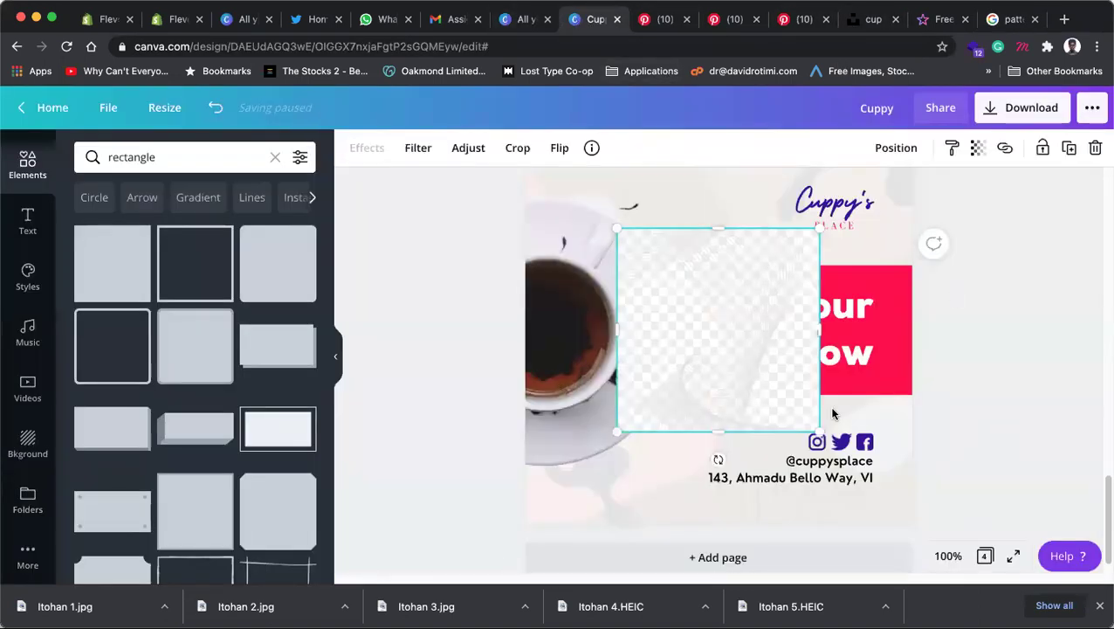
{"action": "key", "text": "Delete"}
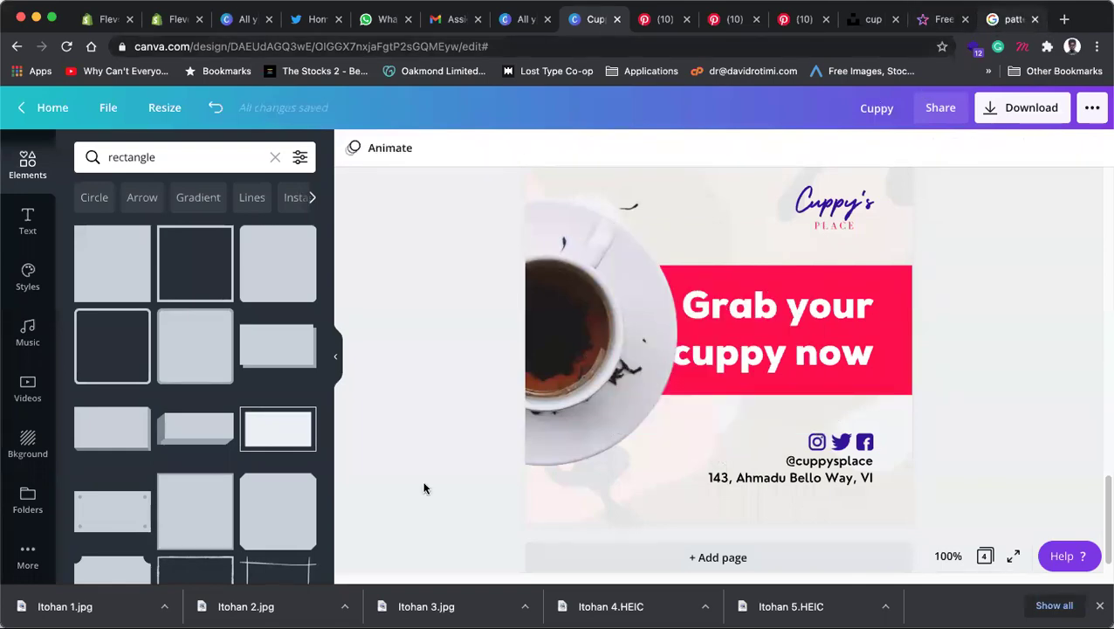
{"action": "key", "text": "super+9"}
{"action": "scroll", "coordinate": [389, 468], "scroll_direction": "down", "scroll_amount": 10}
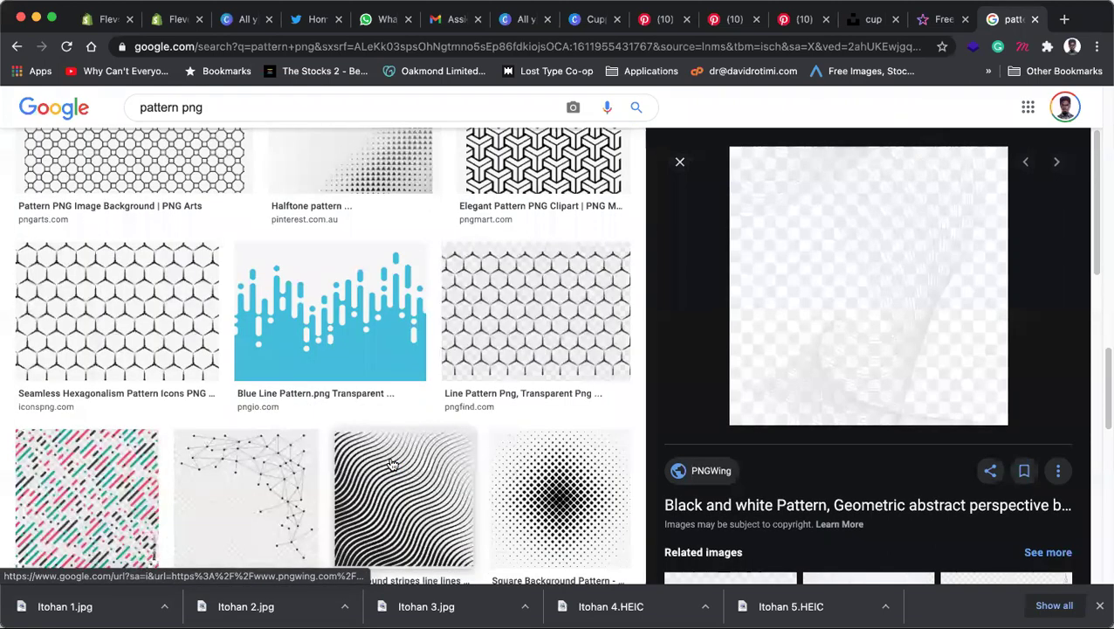
Step: Copy the transparent dots-and-lines network pattern, test-paste it on page 4, then delete it
{"action": "scroll", "coordinate": [320, 376], "scroll_direction": "up", "scroll_amount": 3}
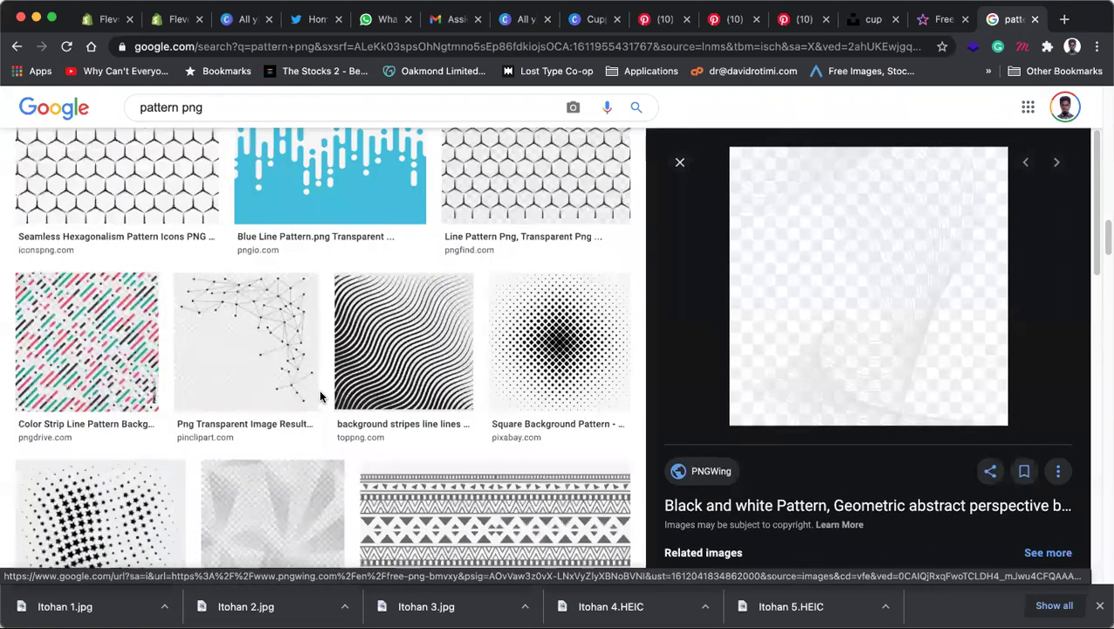
{"action": "scroll", "coordinate": [321, 398], "scroll_direction": "up", "scroll_amount": 1}
{"action": "left_click", "coordinate": [259, 400]}
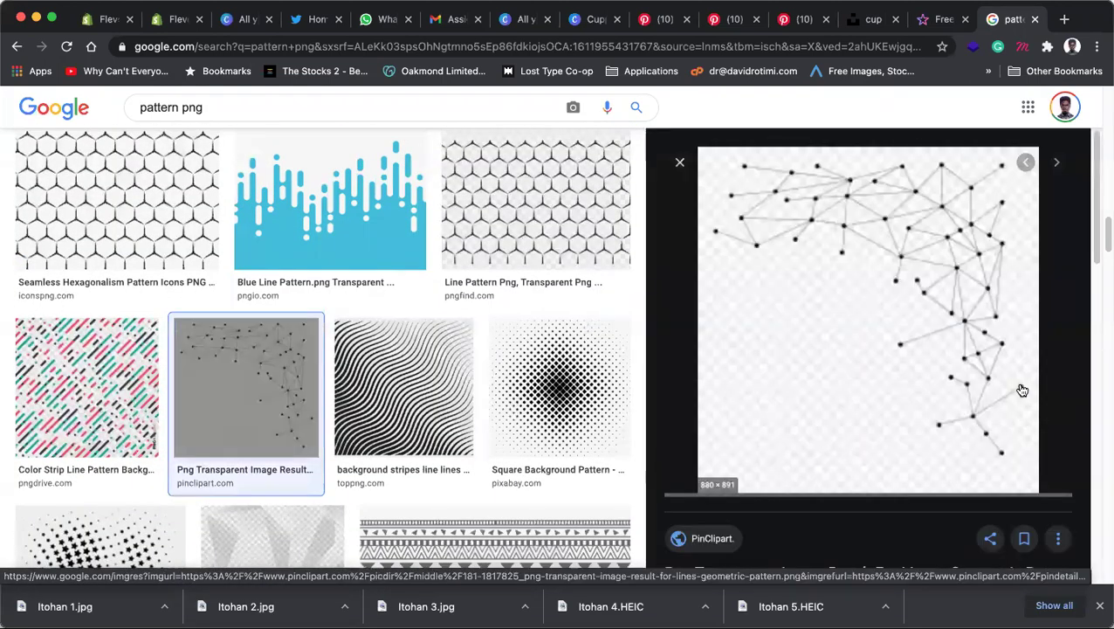
{"action": "right_click", "coordinate": [937, 307]}
{"action": "left_click", "coordinate": [832, 478]}
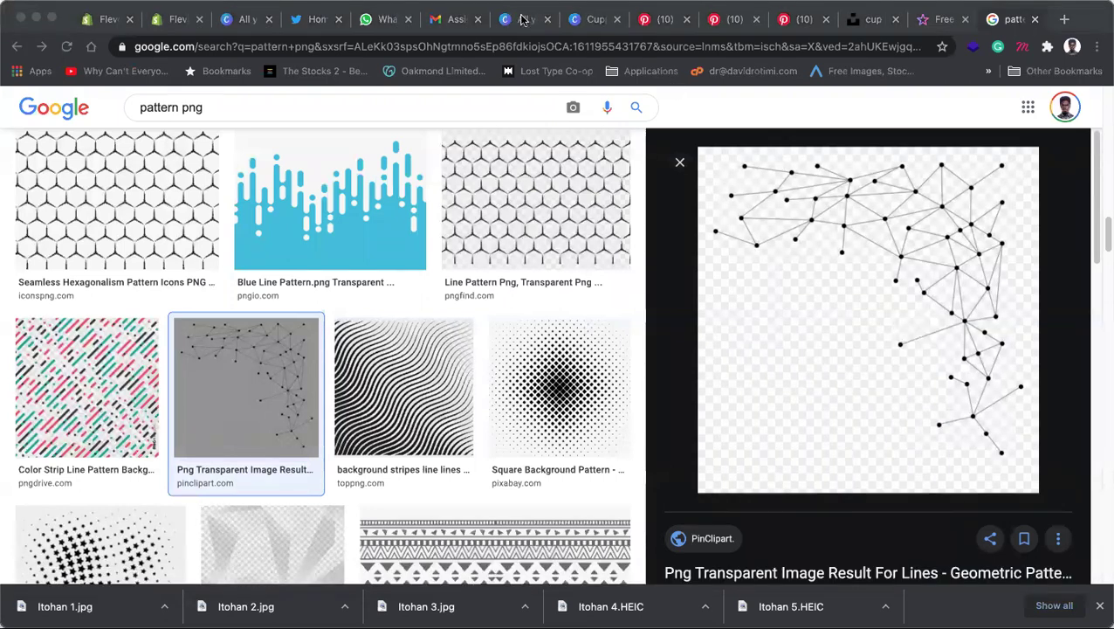
{"action": "left_click", "coordinate": [595, 19]}
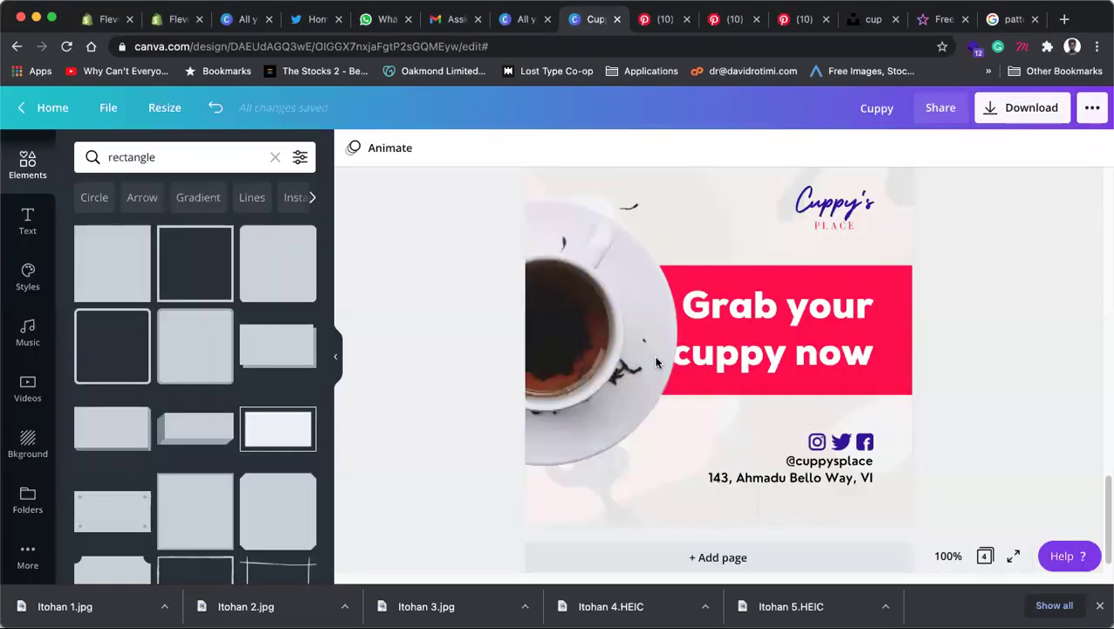
{"action": "key", "text": "super+v"}
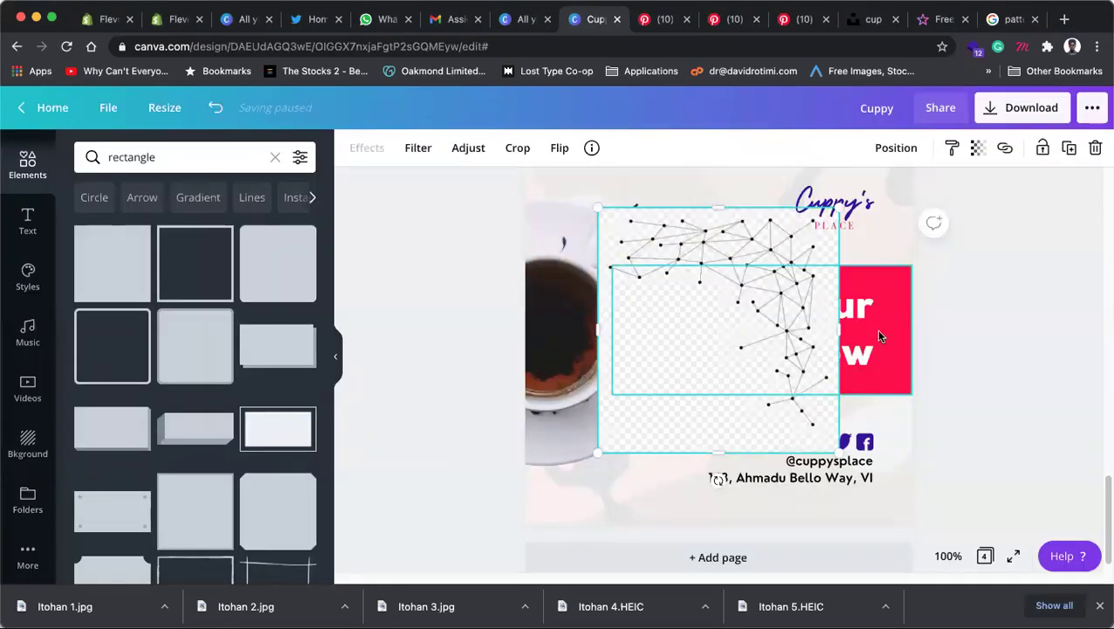
{"action": "key", "text": "Delete"}
Step: Back in the pattern png results, select the word 'pattern' in the search query
{"action": "left_click", "coordinate": [1011, 20]}
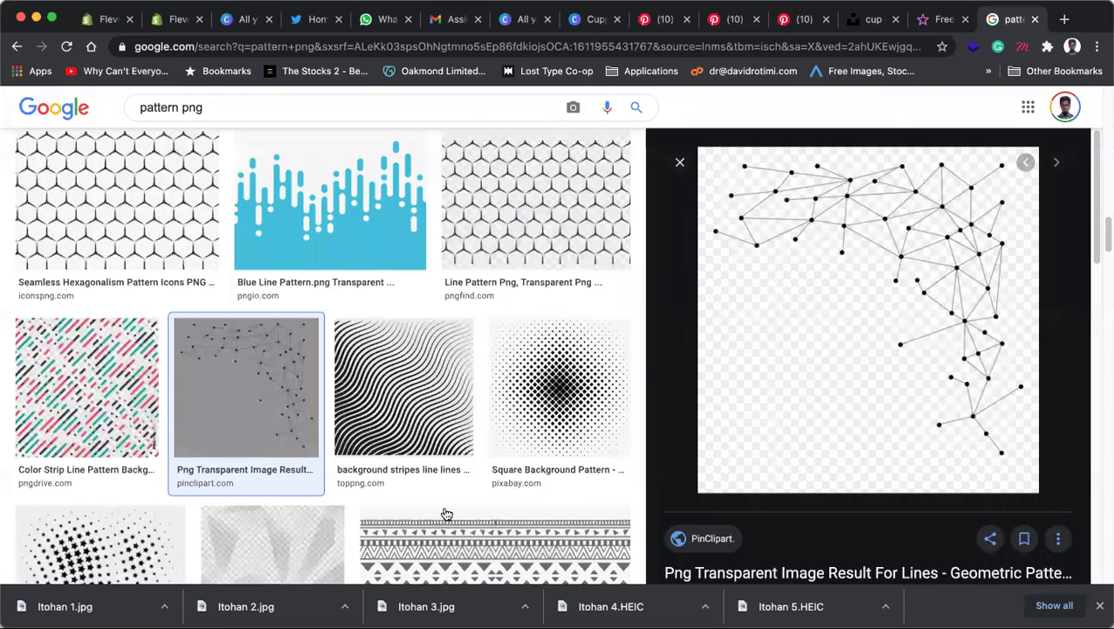
{"action": "scroll", "coordinate": [443, 507], "scroll_direction": "down", "scroll_amount": 5}
{"action": "scroll", "coordinate": [204, 281], "scroll_direction": "down", "scroll_amount": 10}
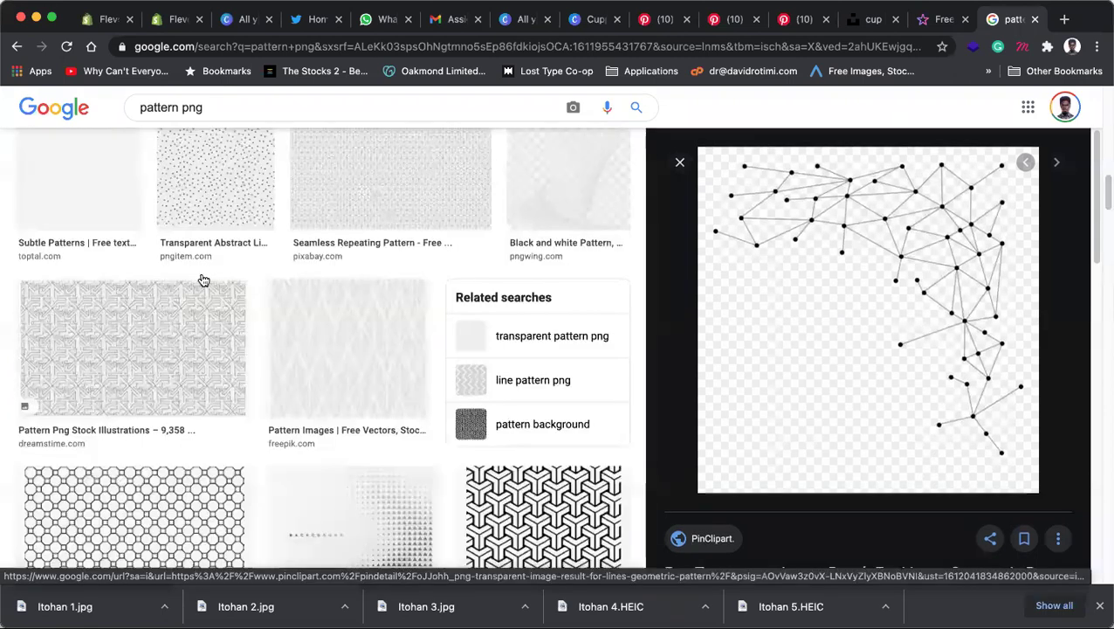
{"action": "scroll", "coordinate": [166, 150], "scroll_direction": "up", "scroll_amount": 4}
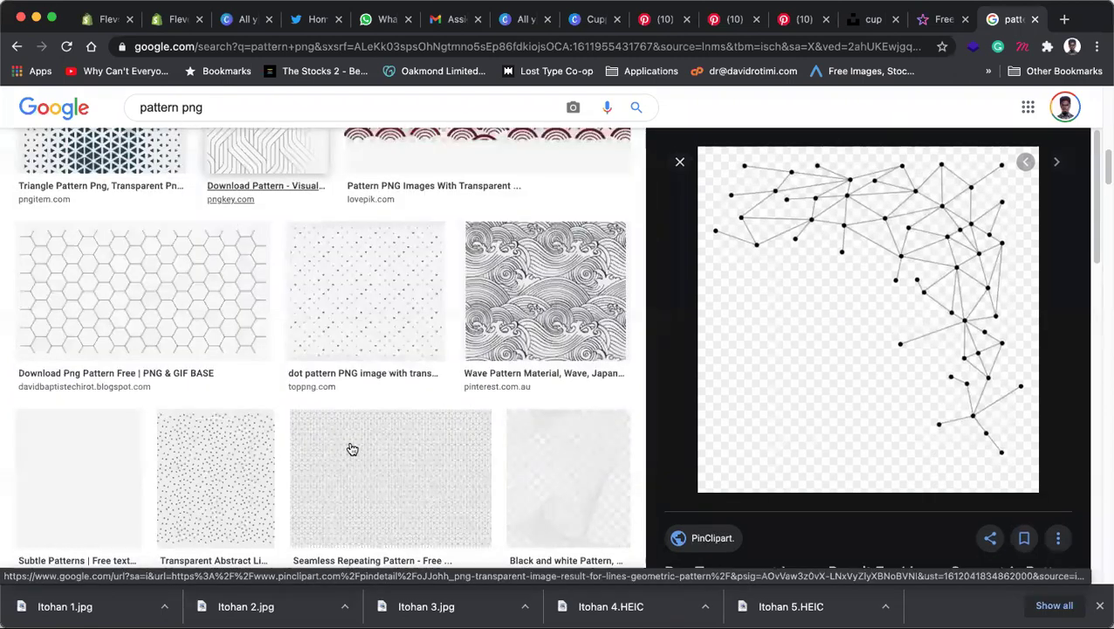
{"action": "scroll", "coordinate": [352, 449], "scroll_direction": "up", "scroll_amount": 10}
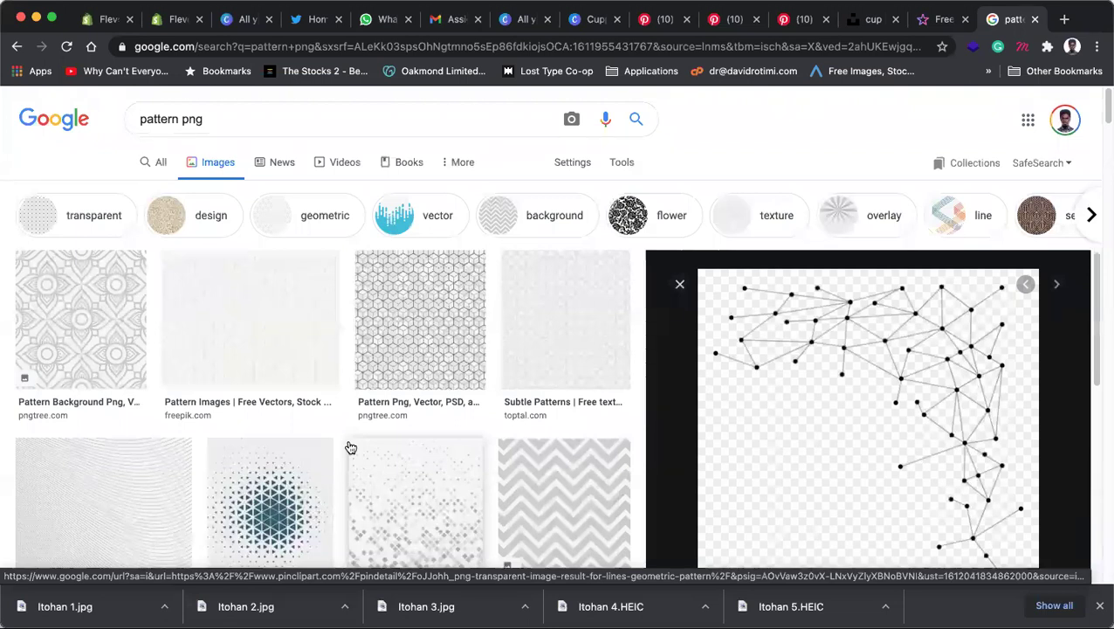
{"action": "left_click_drag", "start_coordinate": [179, 118], "coordinate": [138, 122]}
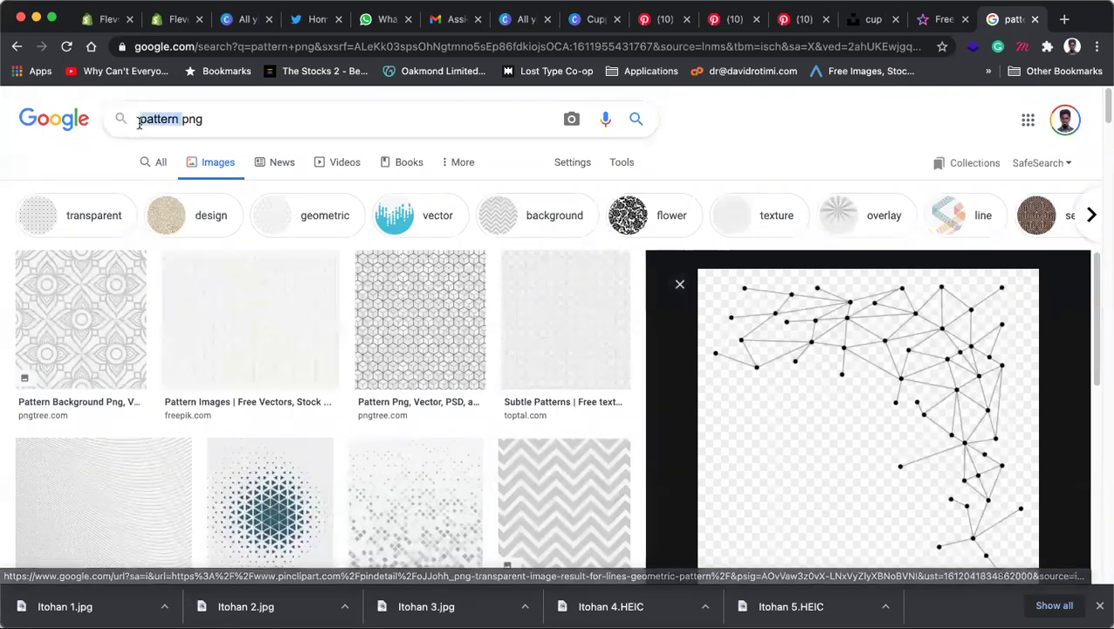
Step: Search Google Images for 'gold swash' png and preview the first result
{"action": "type", "text": "gold swa"}
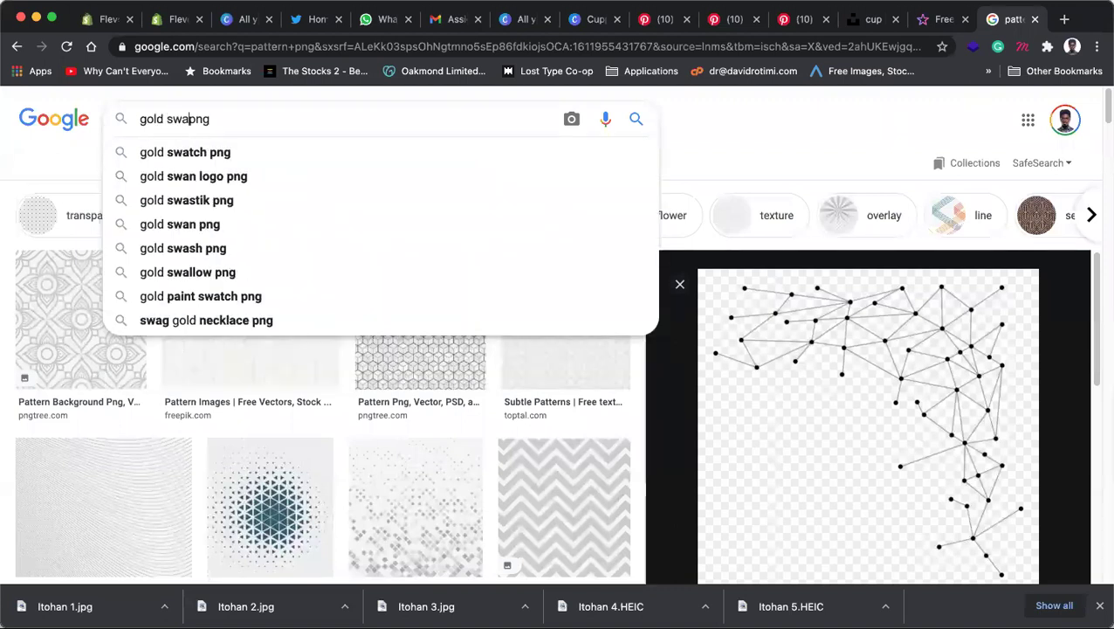
{"action": "type", "text": "sh"}
{"action": "key", "text": "Return"}
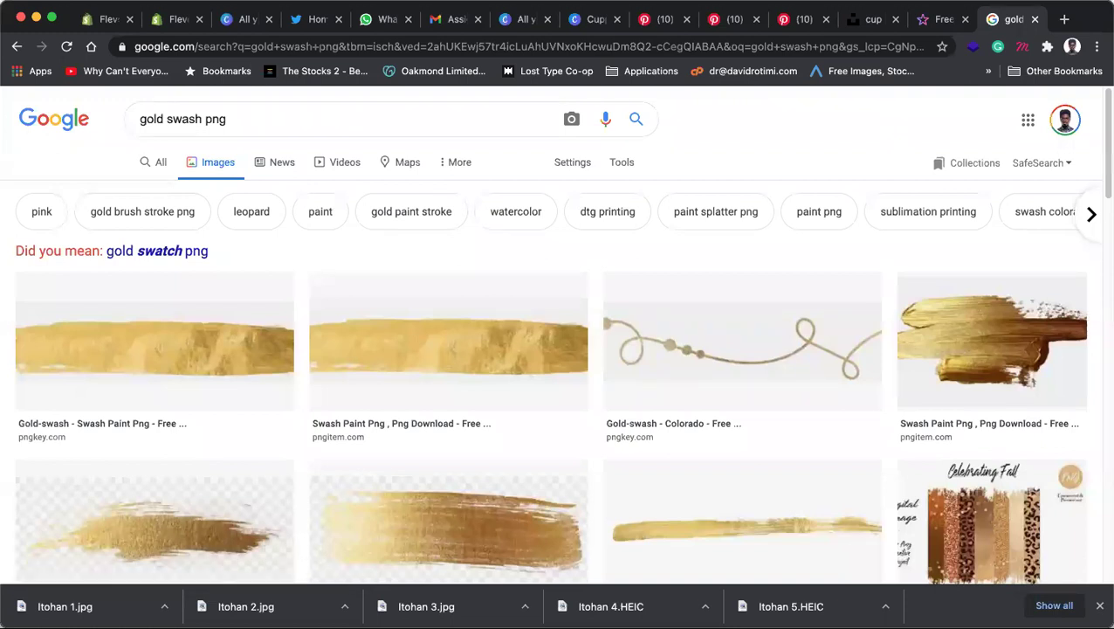
{"action": "left_click", "coordinate": [181, 349]}
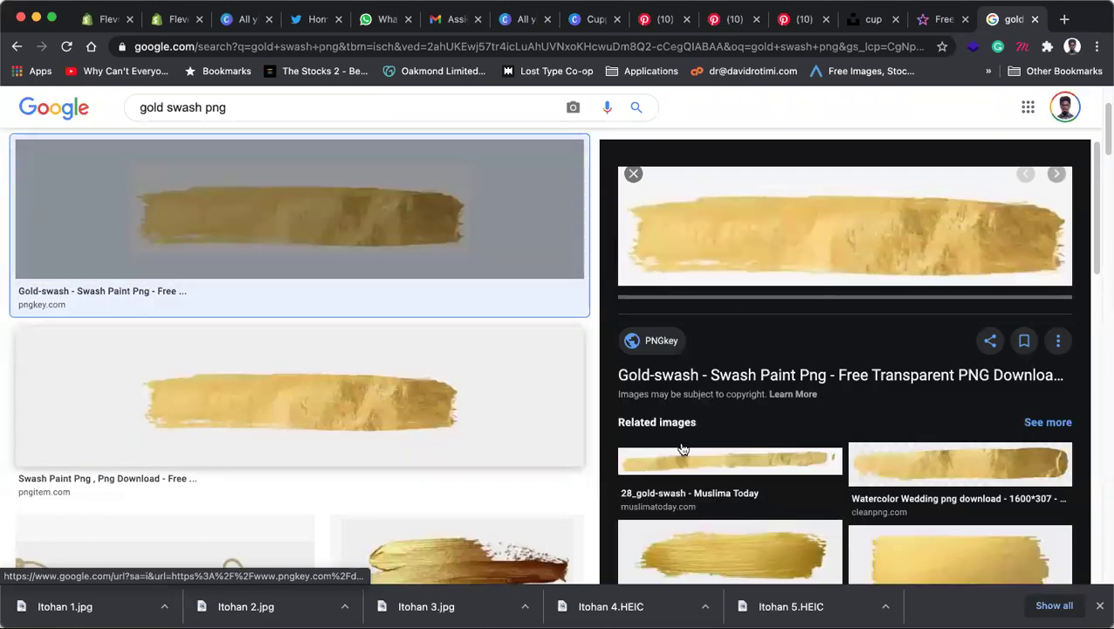
Step: Copy the long straight gold brush-stroke image from the related results
{"action": "scroll", "coordinate": [898, 451], "scroll_direction": "down", "scroll_amount": 1}
{"action": "left_click", "coordinate": [898, 451]}
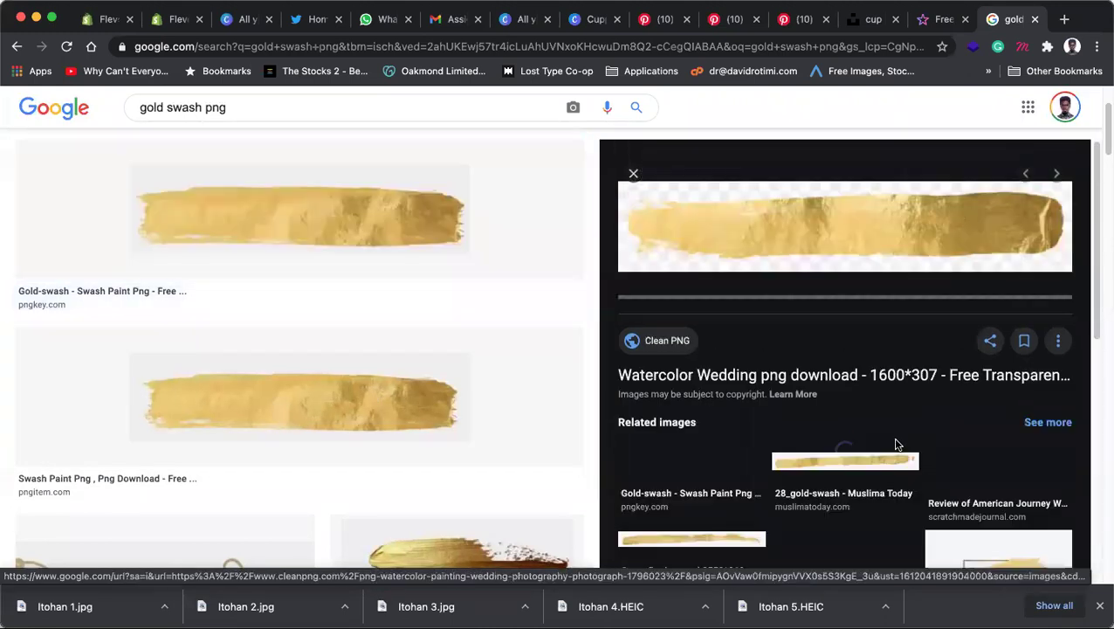
{"action": "right_click", "coordinate": [821, 220]}
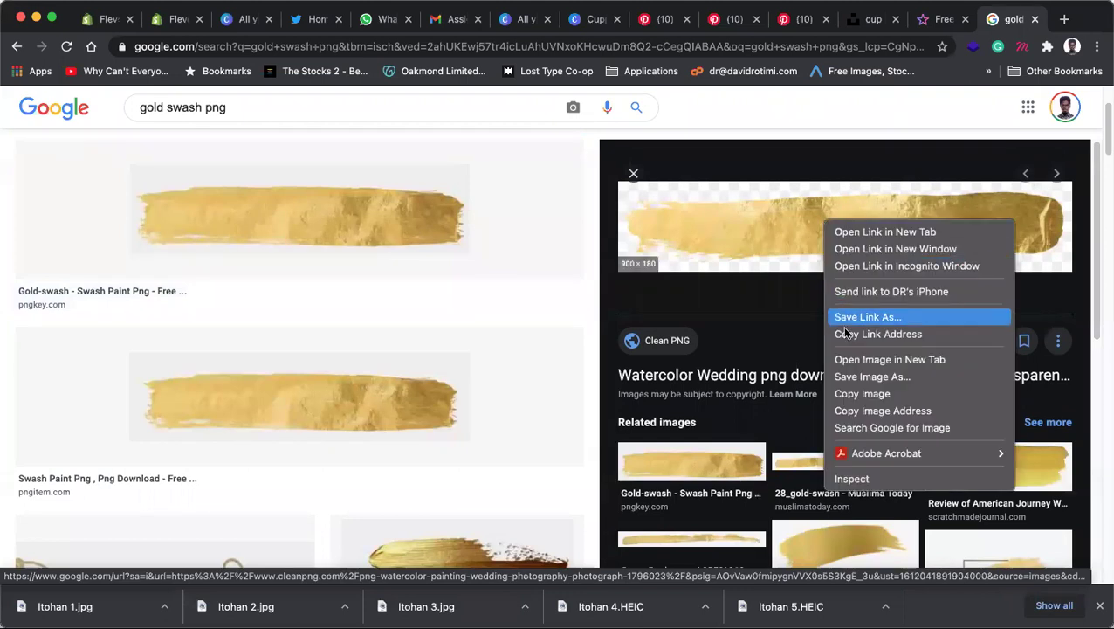
{"action": "left_click", "coordinate": [852, 395]}
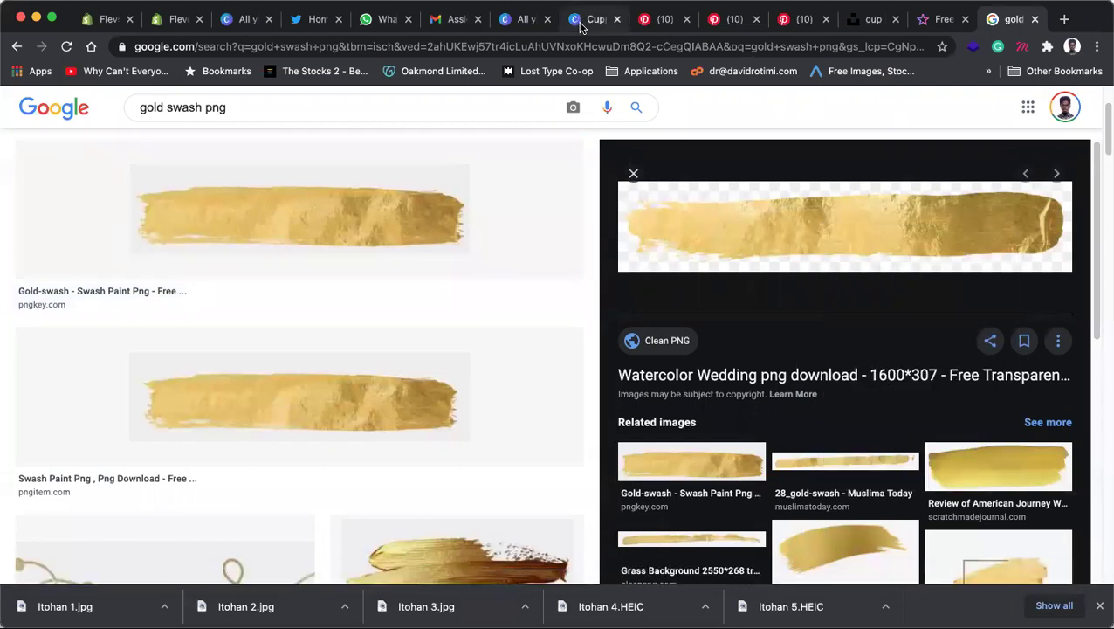
{"action": "left_click", "coordinate": [583, 26]}
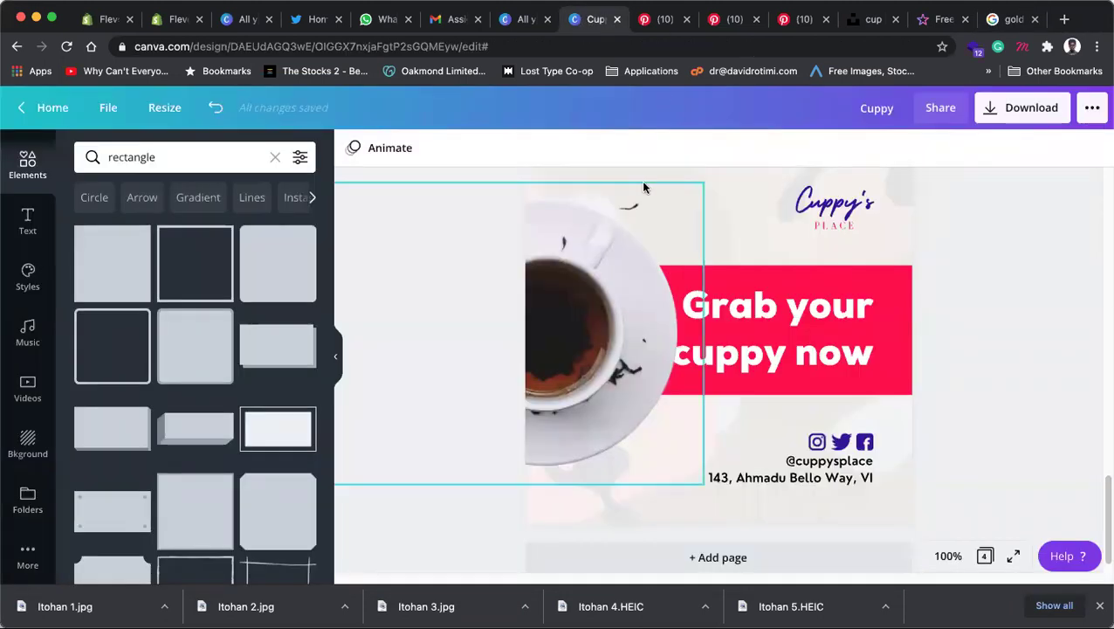
Step: Paste the gold brush stroke across page 4's headline, then return to the gold swash results
{"action": "key", "text": "super+v"}
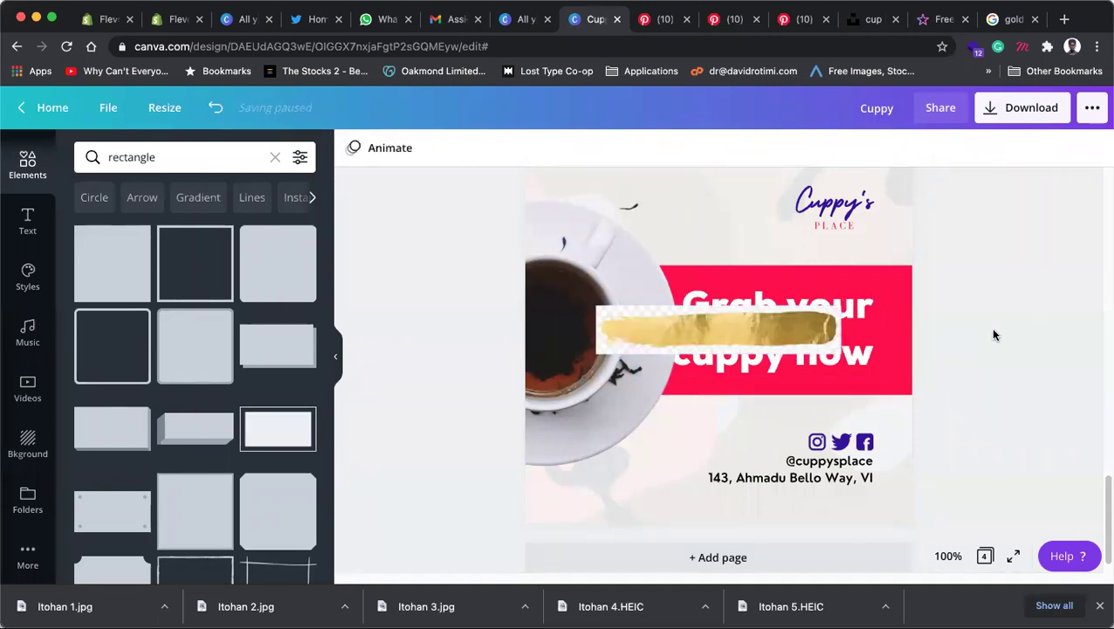
{"action": "left_click", "coordinate": [821, 338]}
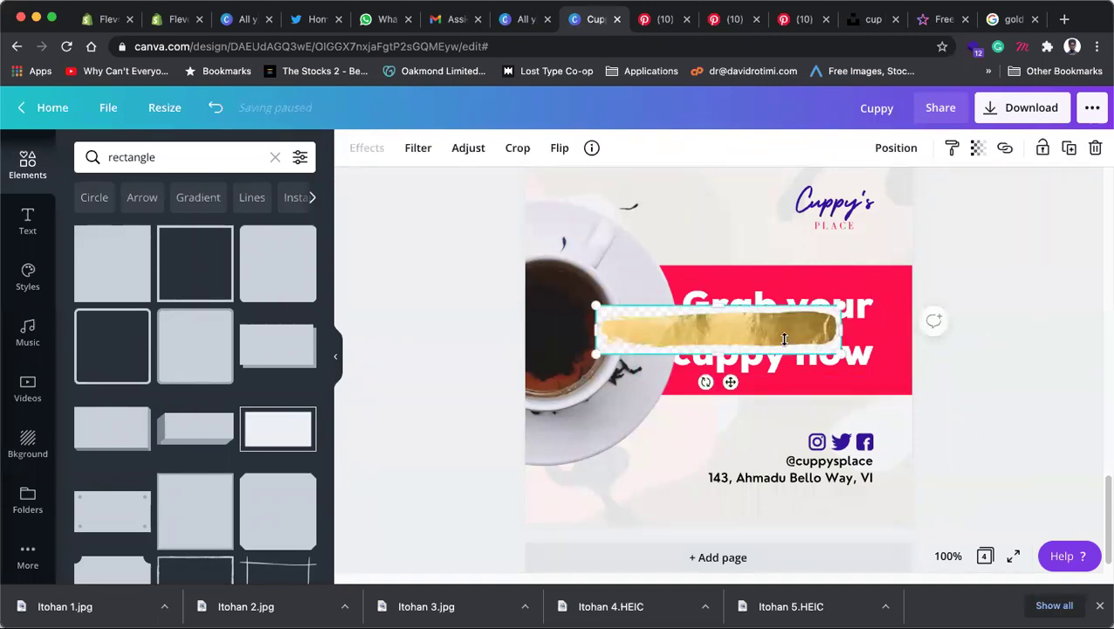
{"action": "left_click", "coordinate": [860, 21]}
{"action": "left_click", "coordinate": [939, 19]}
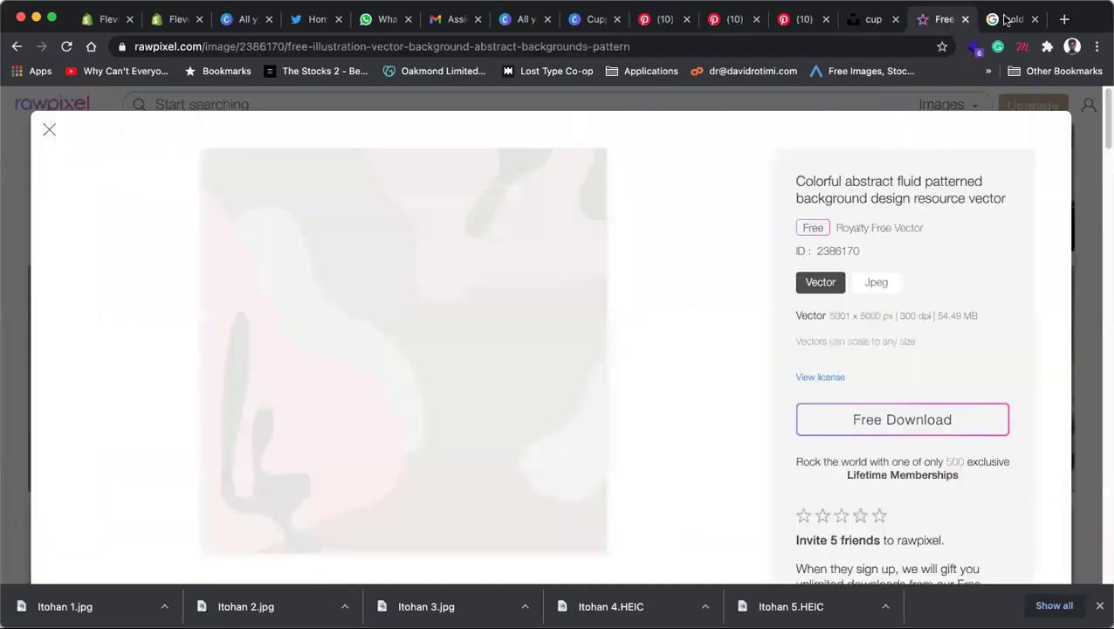
{"action": "left_click", "coordinate": [1007, 20]}
Step: Preview more gold swash results, including a darker gold swash and a transparent paintbrush stroke
{"action": "scroll", "coordinate": [428, 429], "scroll_direction": "down", "scroll_amount": 4}
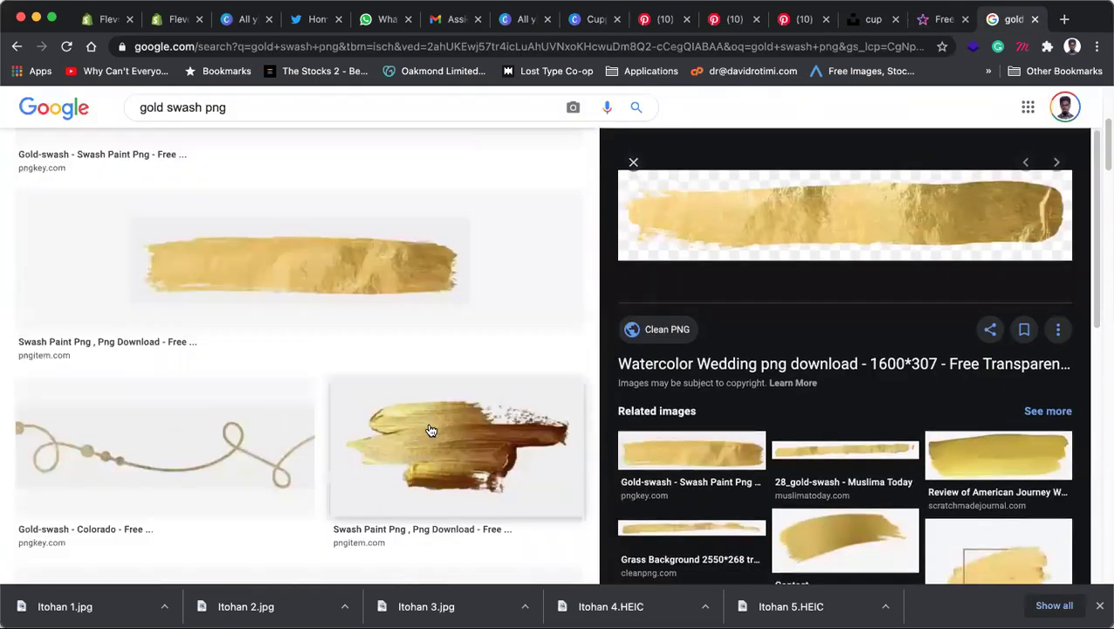
{"action": "left_click", "coordinate": [469, 372]}
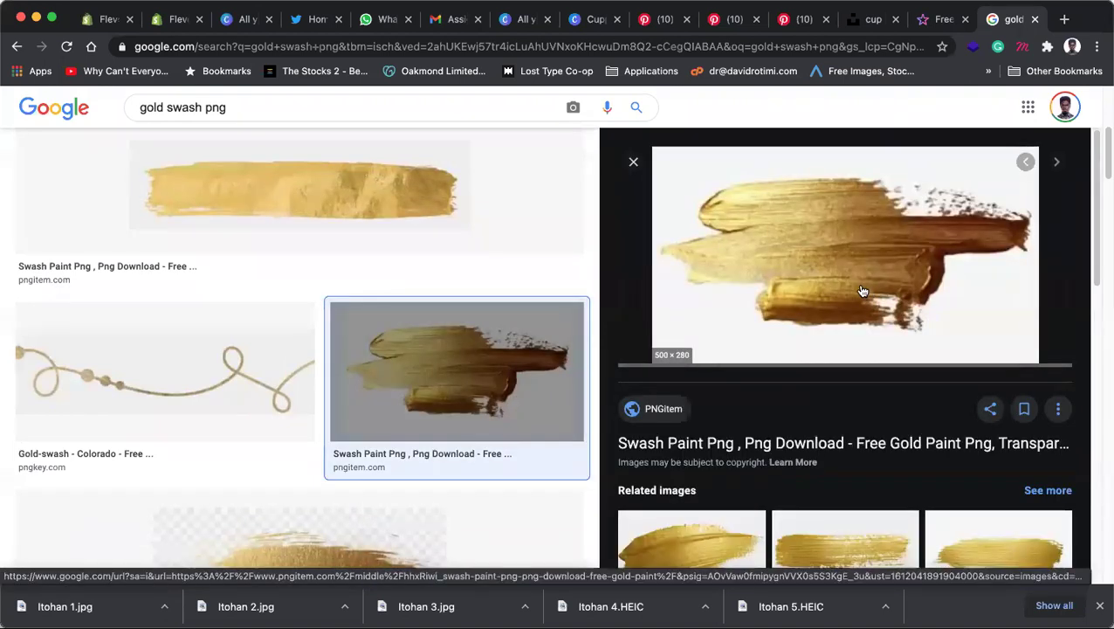
{"action": "scroll", "coordinate": [831, 353], "scroll_direction": "down", "scroll_amount": 2}
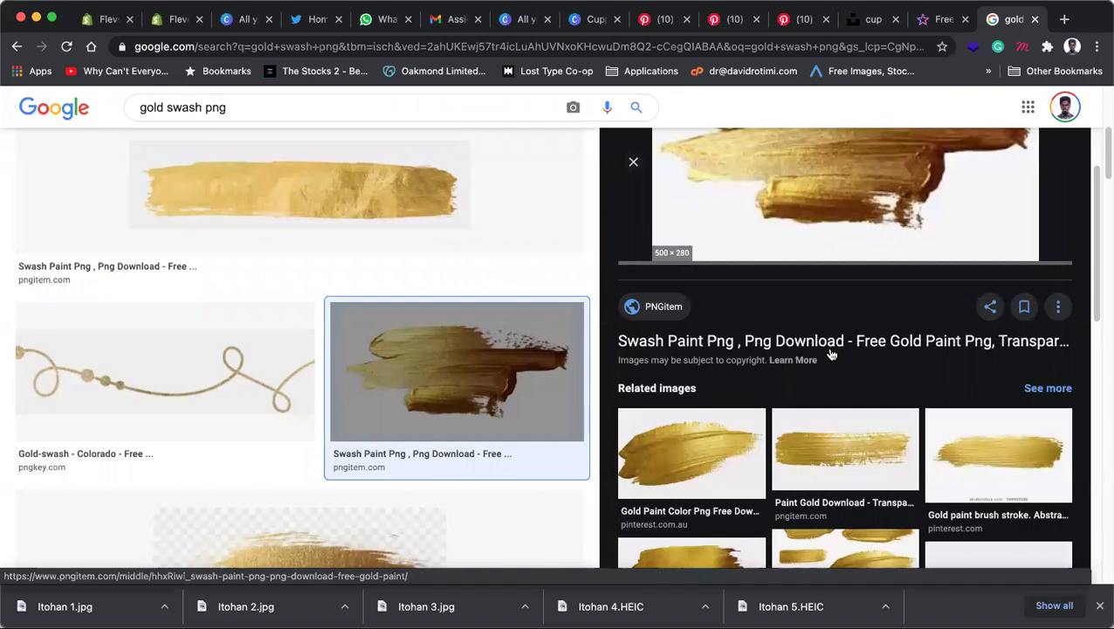
{"action": "scroll", "coordinate": [381, 452], "scroll_direction": "down", "scroll_amount": 2}
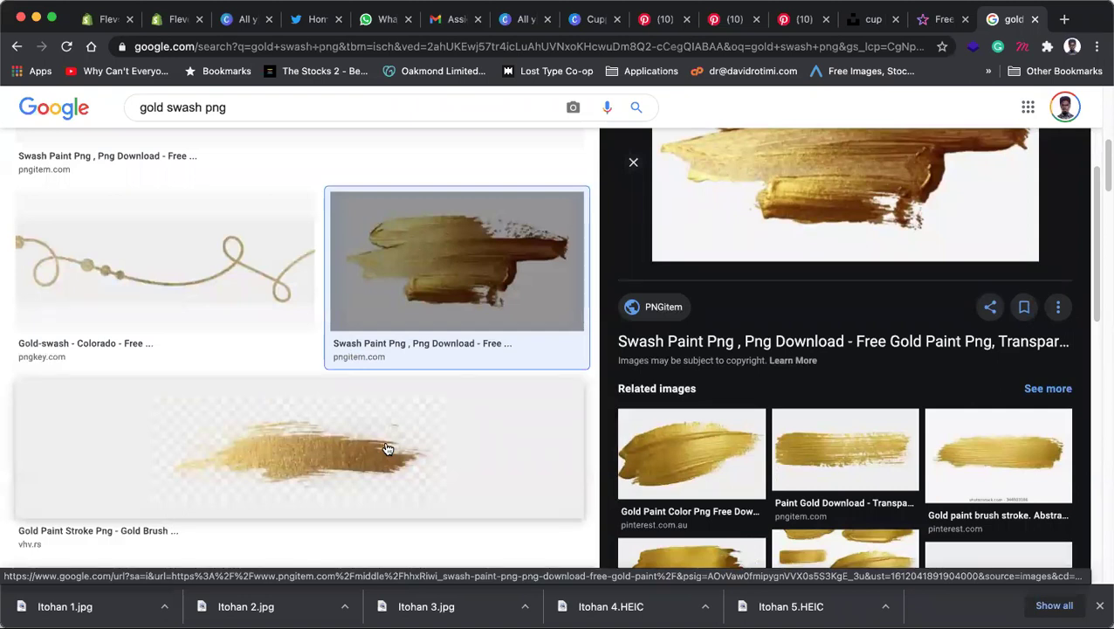
{"action": "scroll", "coordinate": [365, 370], "scroll_direction": "down", "scroll_amount": 2}
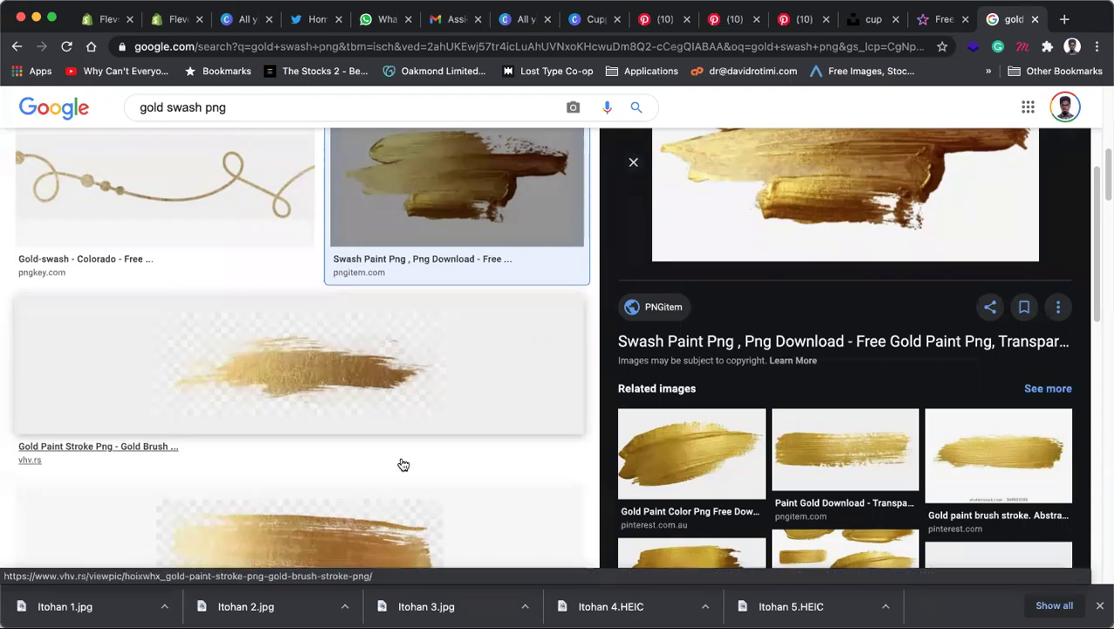
{"action": "scroll", "coordinate": [403, 465], "scroll_direction": "down", "scroll_amount": 4}
{"action": "left_click", "coordinate": [107, 423]}
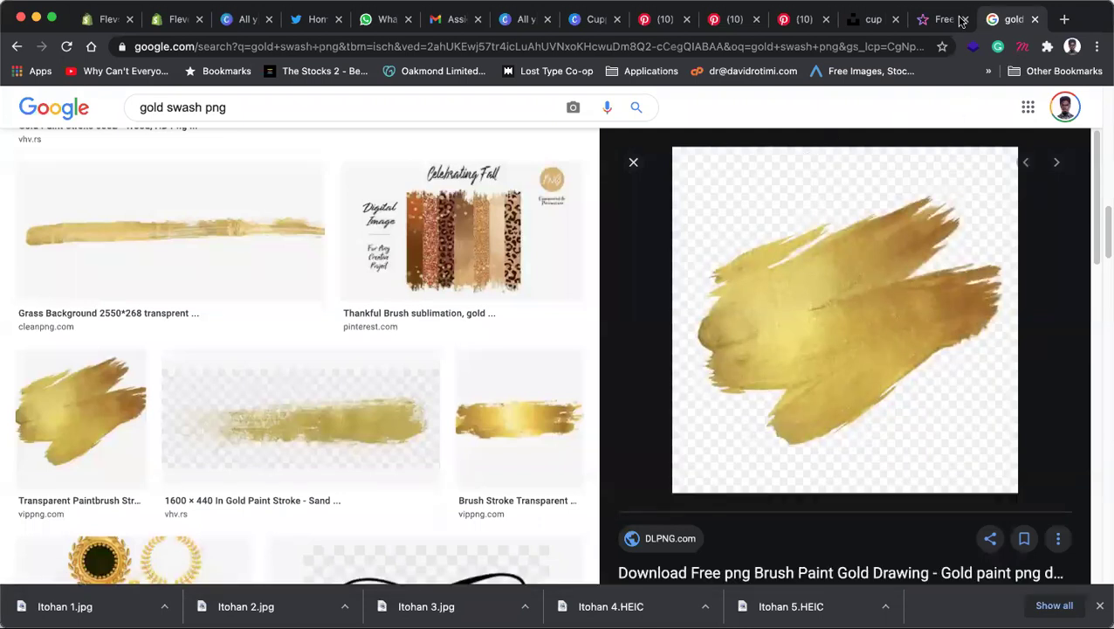
{"action": "left_click", "coordinate": [859, 21]}
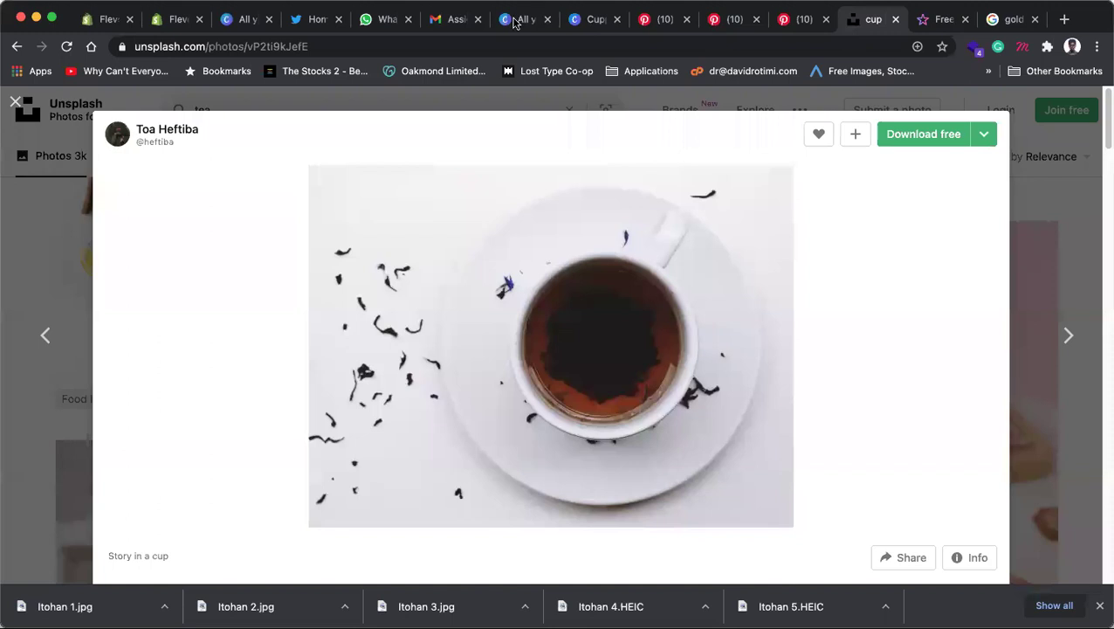
{"action": "left_click", "coordinate": [594, 19]}
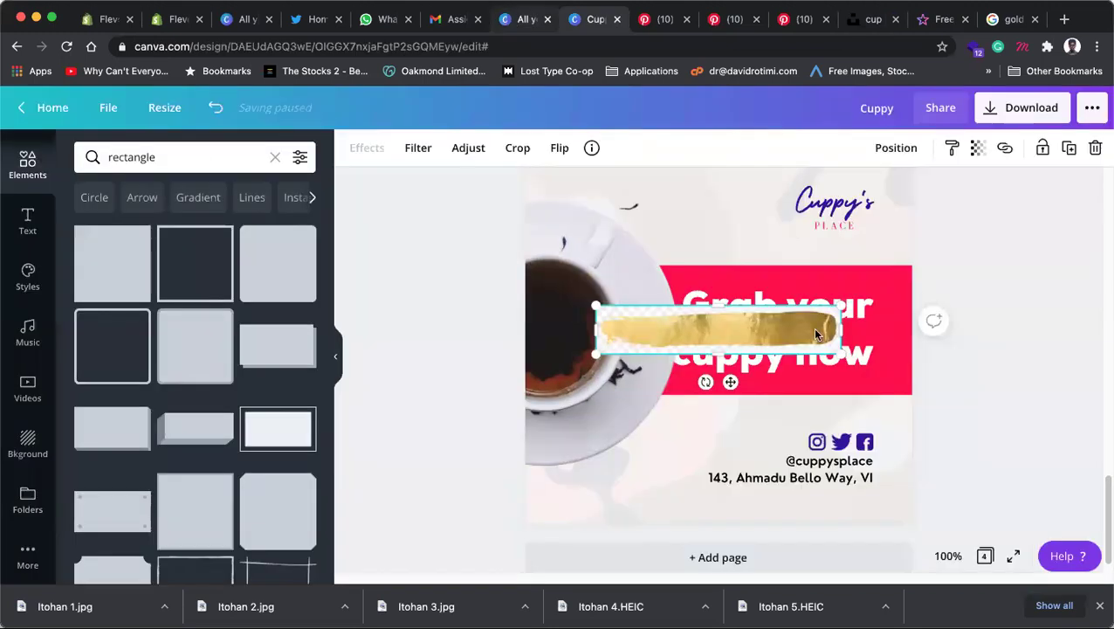
Step: Delete the gold brush stroke and select the pink 'Grab your cuppy now' band
{"action": "key", "text": "Delete"}
{"action": "left_click", "coordinate": [904, 275]}
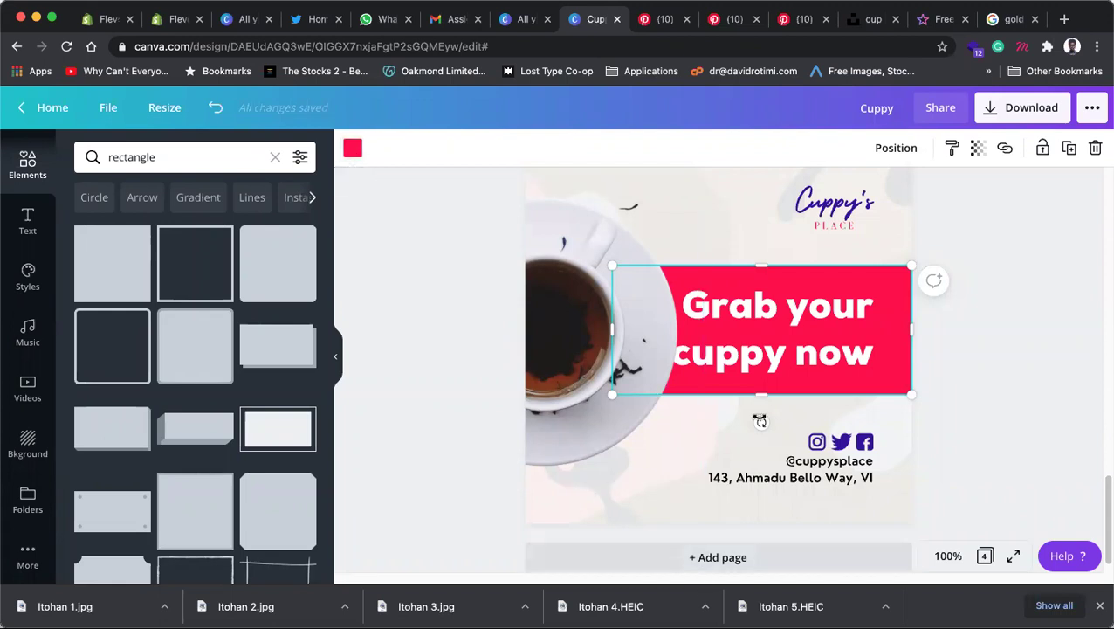
{"action": "scroll", "coordinate": [765, 413], "scroll_direction": "down", "scroll_amount": 5}
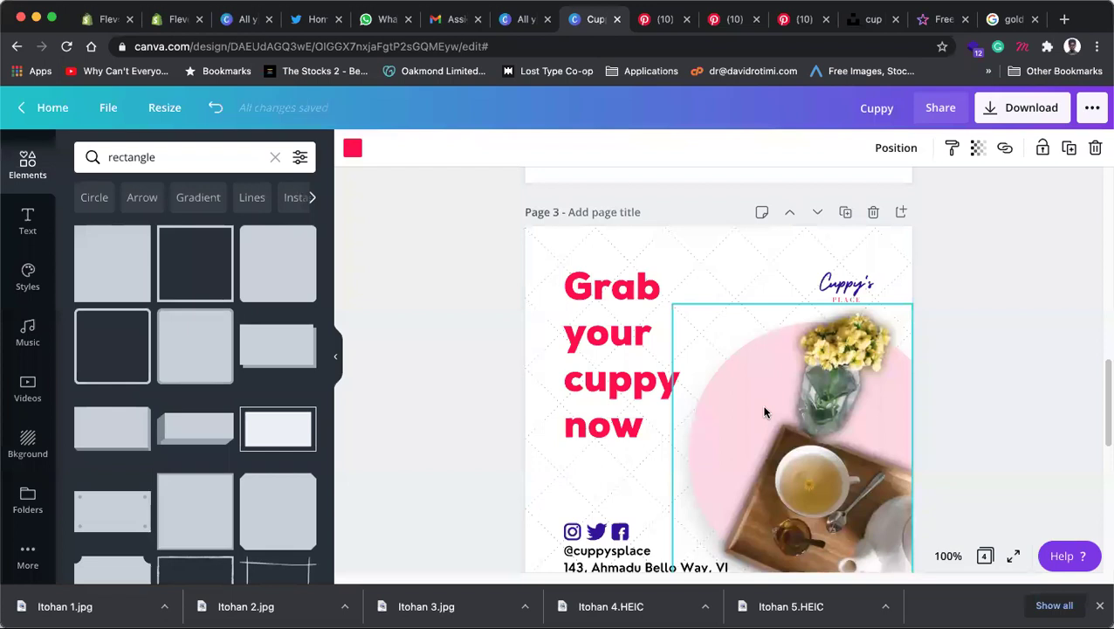
Step: Check the tea tray photo's options, then try the headline at 42.4 and revert to 37.4
{"action": "scroll", "coordinate": [765, 412], "scroll_direction": "down", "scroll_amount": 1}
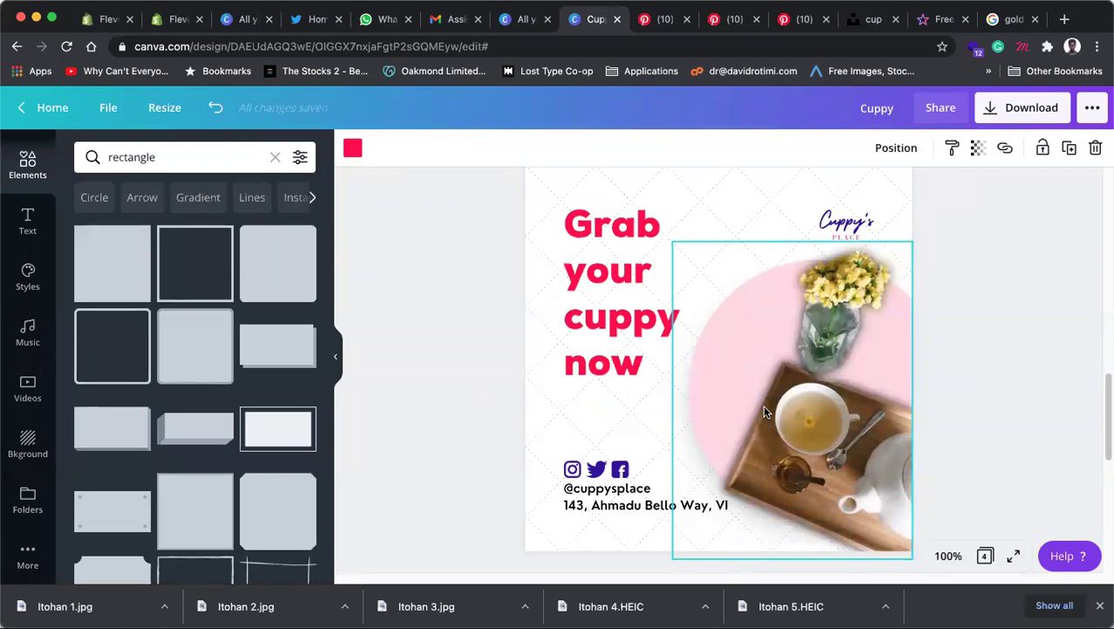
{"action": "right_click", "coordinate": [786, 407]}
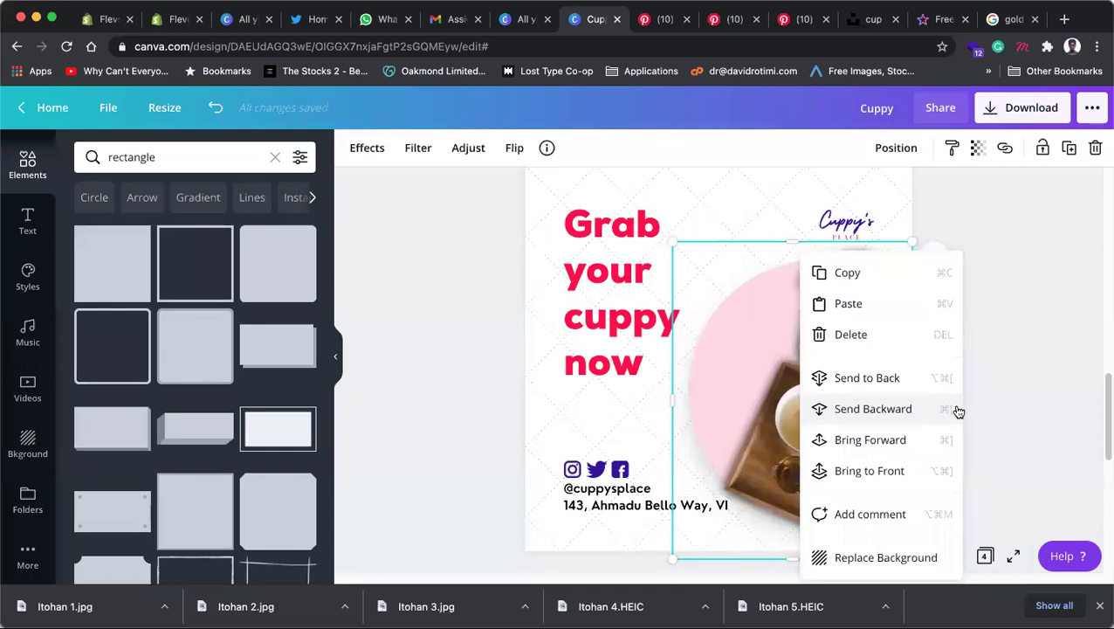
{"action": "left_click", "coordinate": [992, 390]}
{"action": "left_click", "coordinate": [859, 441]}
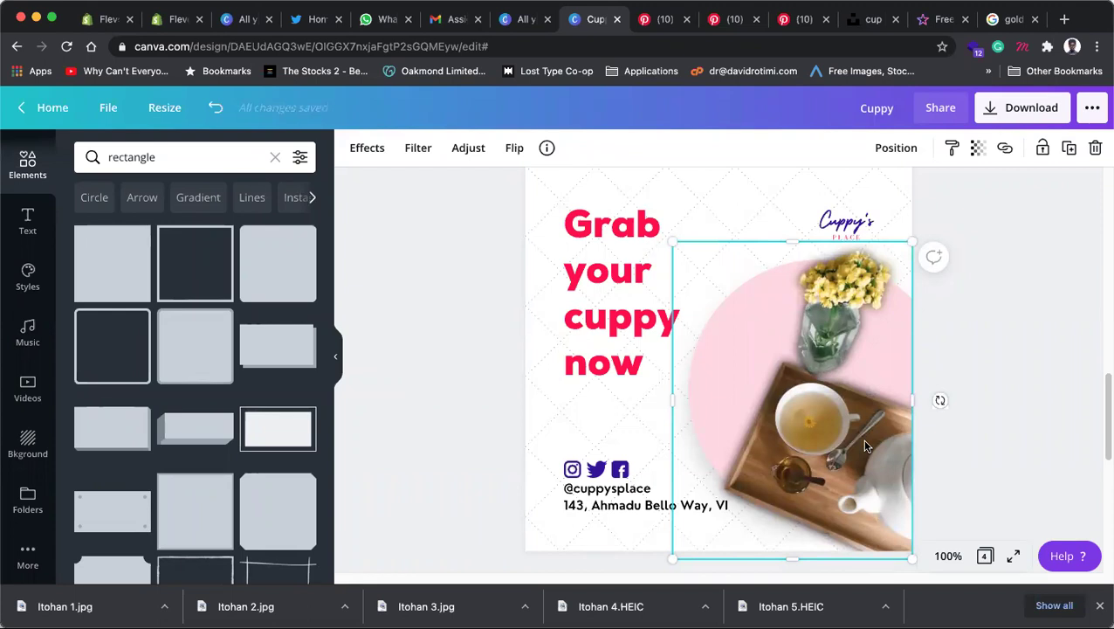
{"action": "left_click", "coordinate": [610, 340]}
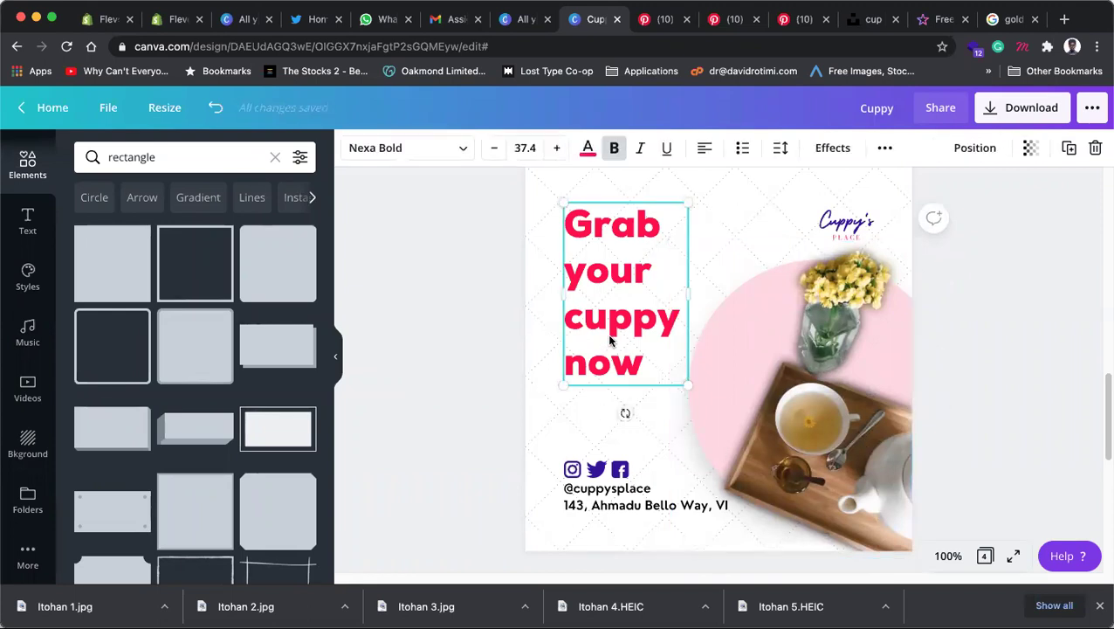
{"action": "key", "text": "super+shift+period"}
{"action": "key", "text": "super+shift+period"}
{"action": "key", "text": "super+shift+period"}
{"action": "key", "text": "super+shift+period"}
{"action": "key", "text": "super+shift+period"}
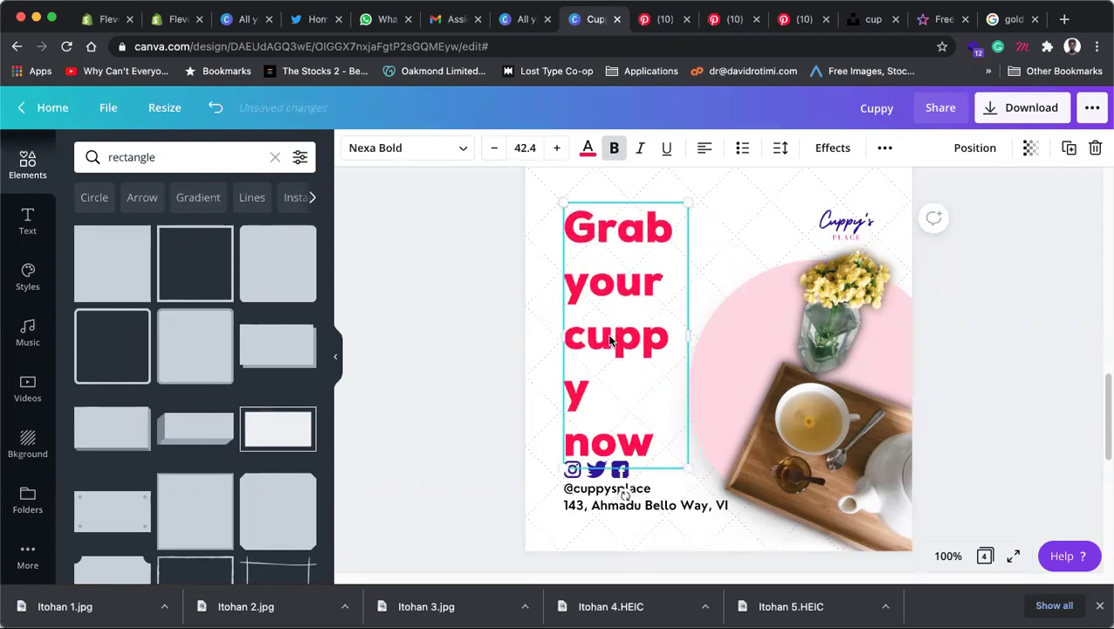
{"action": "key", "text": "super+shift+comma"}
{"action": "key", "text": "super+shift+comma"}
{"action": "key", "text": "super+shift+comma"}
{"action": "key", "text": "super+shift+comma"}
{"action": "key", "text": "super+shift+comma"}
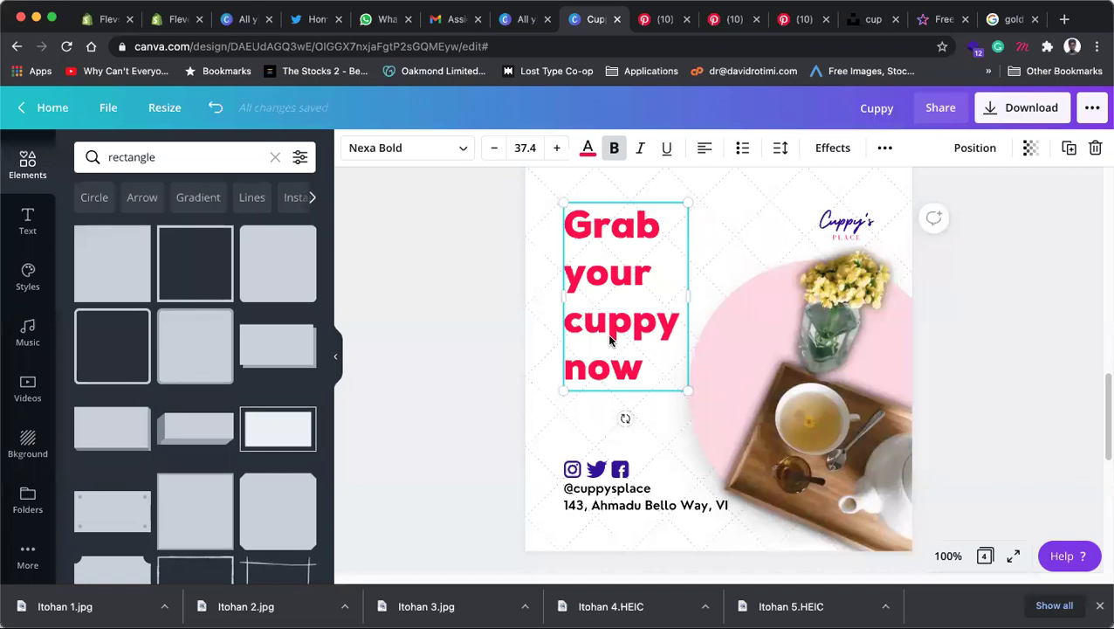
Step: Add a blank page 5 below page 4 and go back to Unsplash's tea results
{"action": "scroll", "coordinate": [625, 416], "scroll_direction": "down", "scroll_amount": 10}
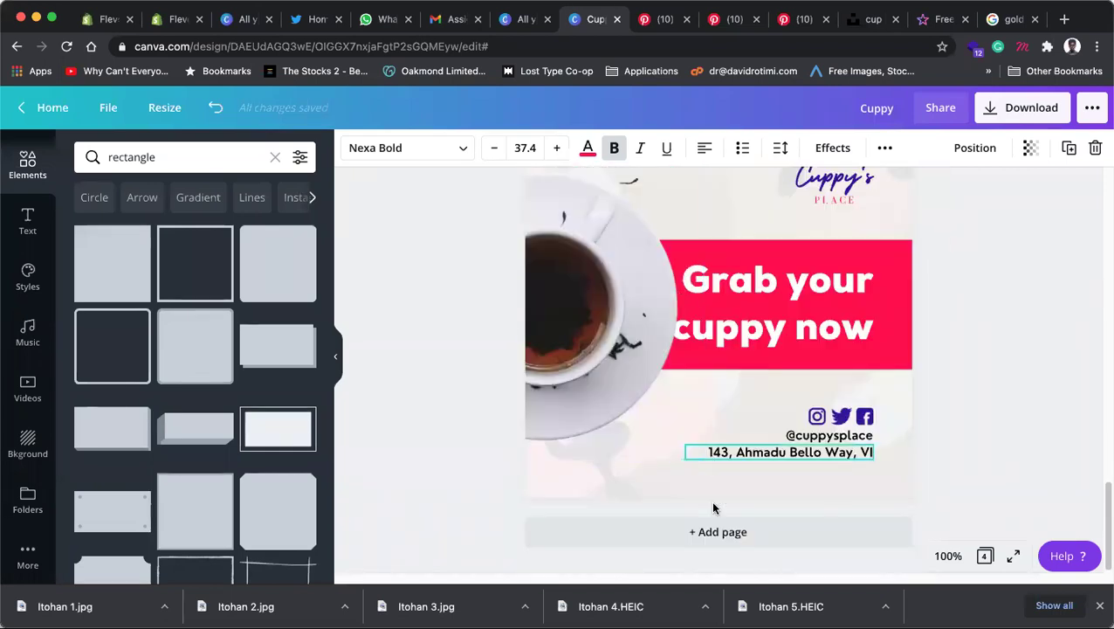
{"action": "left_click", "coordinate": [717, 533]}
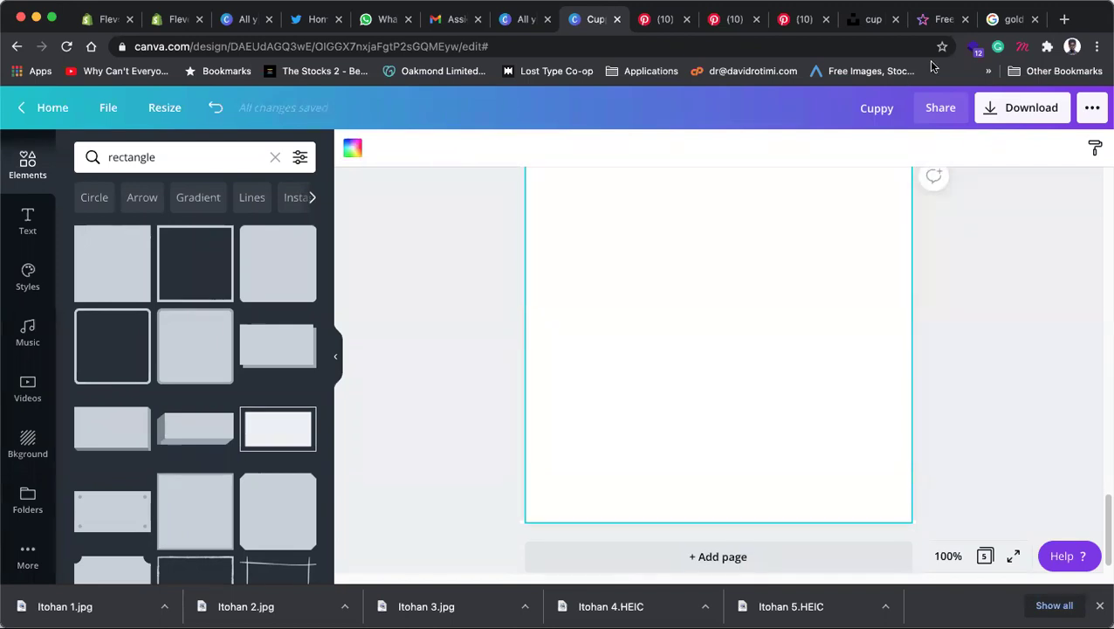
{"action": "left_click", "coordinate": [864, 22]}
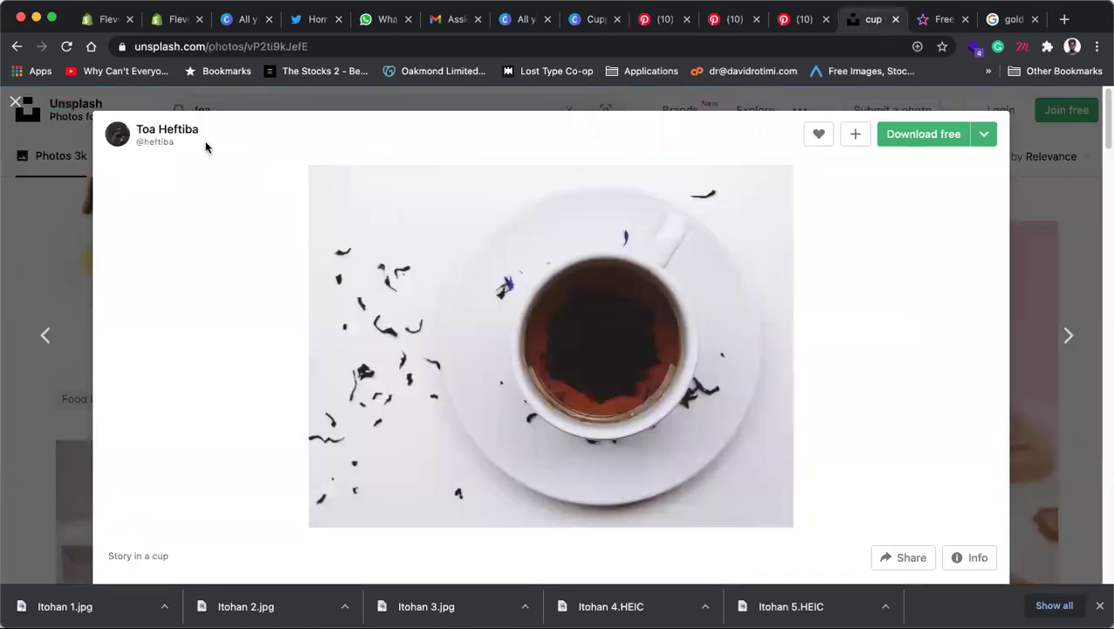
{"action": "left_click", "coordinate": [16, 102]}
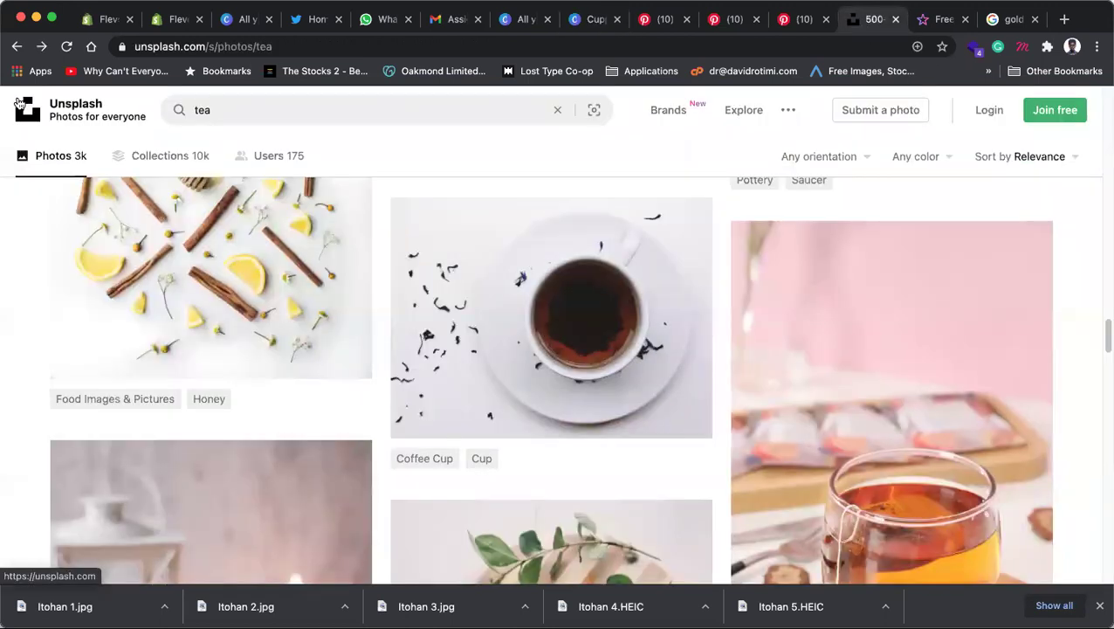